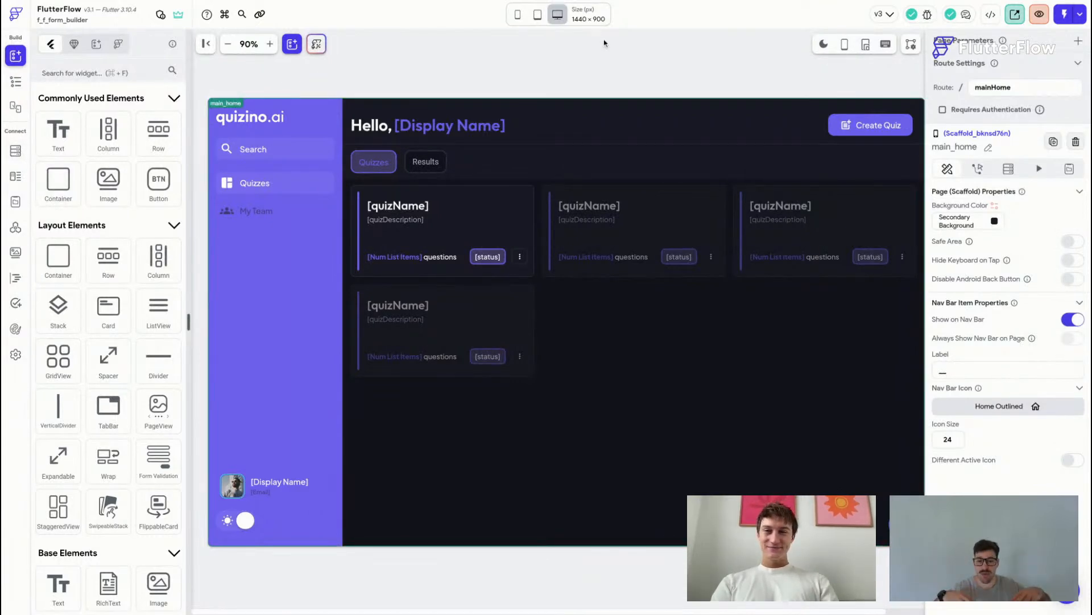
Step: Preview the home page at tablet size, then switch the canvas to iPhone 13 size
{"action": "mouse_move", "coordinate": [538, 16]}
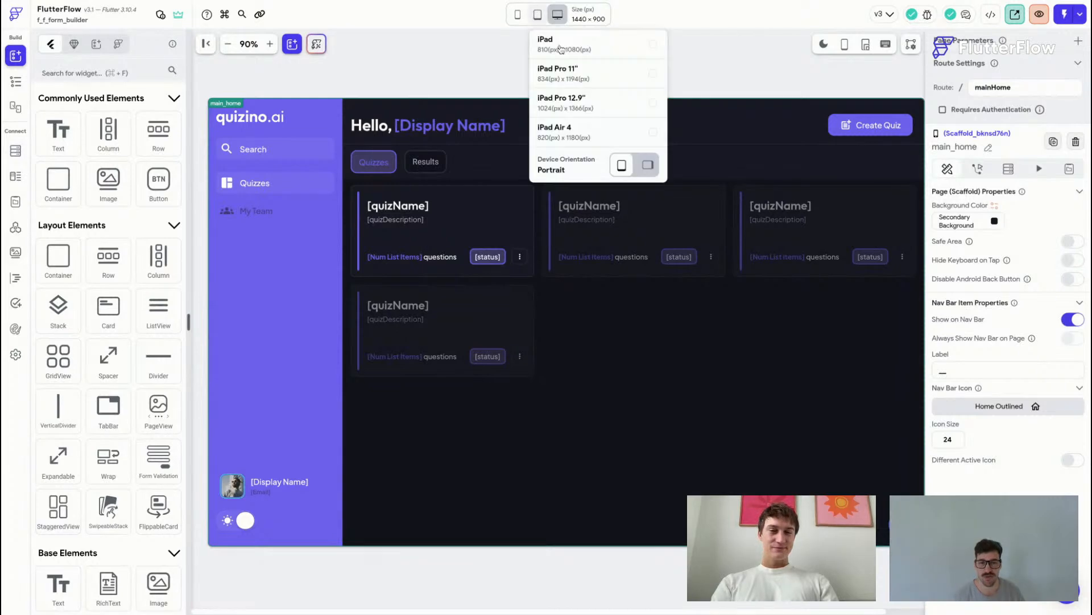
{"action": "left_click", "coordinate": [569, 73]}
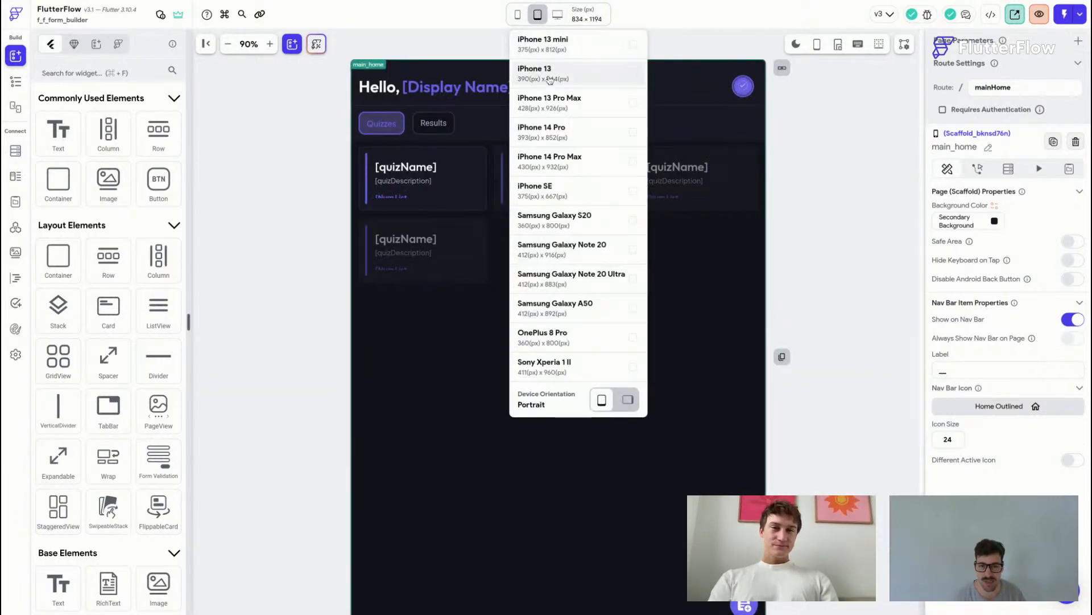
{"action": "left_click", "coordinate": [545, 85]}
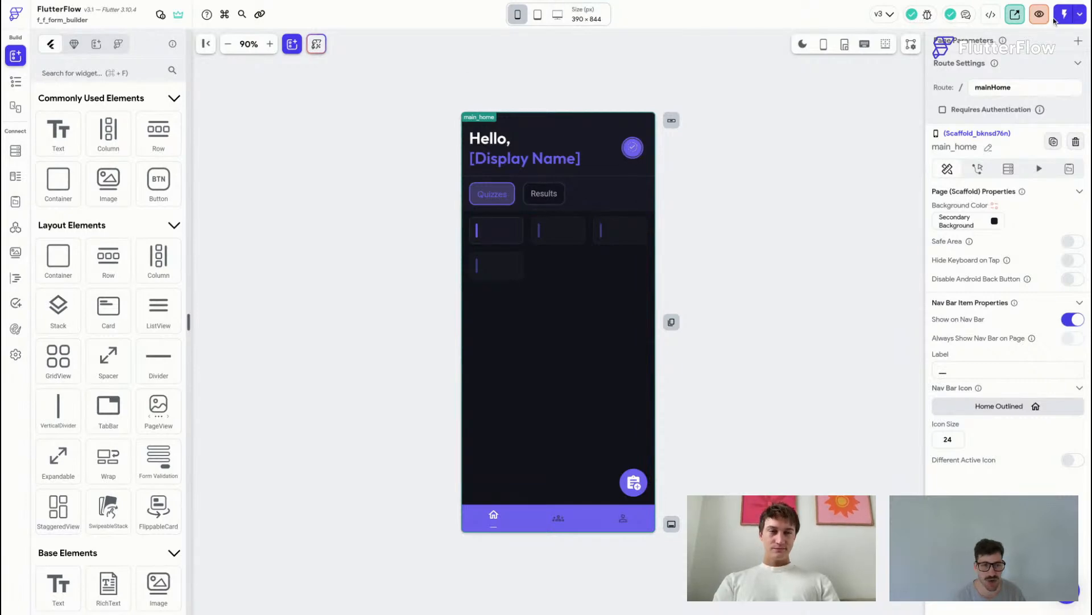
Step: Open the latest run-mode build of the project from the run versions list
{"action": "left_click", "coordinate": [1073, 15]}
{"action": "left_click", "coordinate": [1074, 16]}
{"action": "left_click", "coordinate": [1073, 16]}
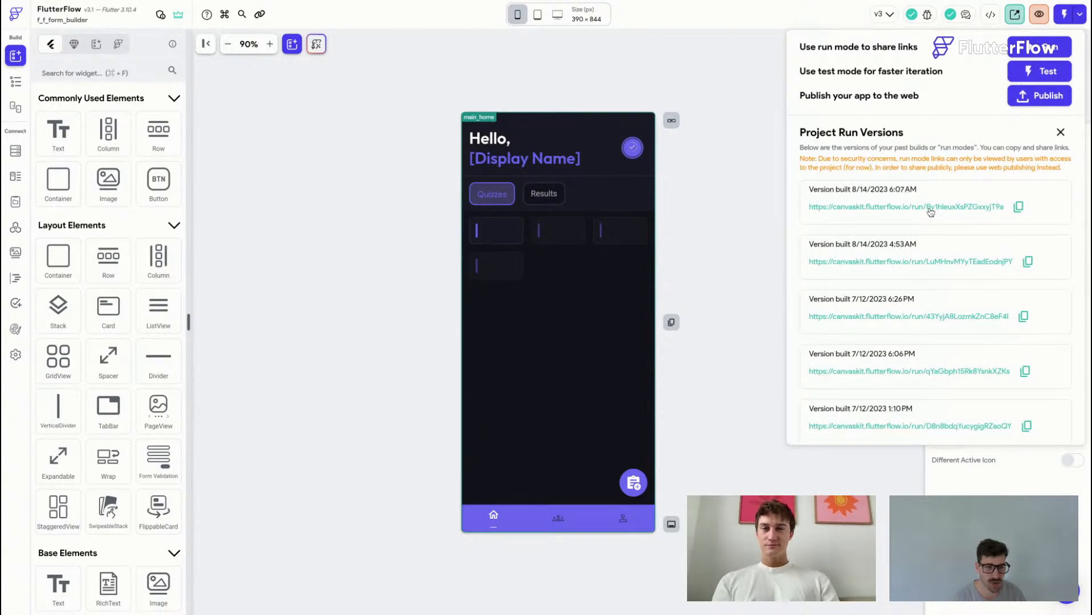
{"action": "left_click", "coordinate": [931, 211]}
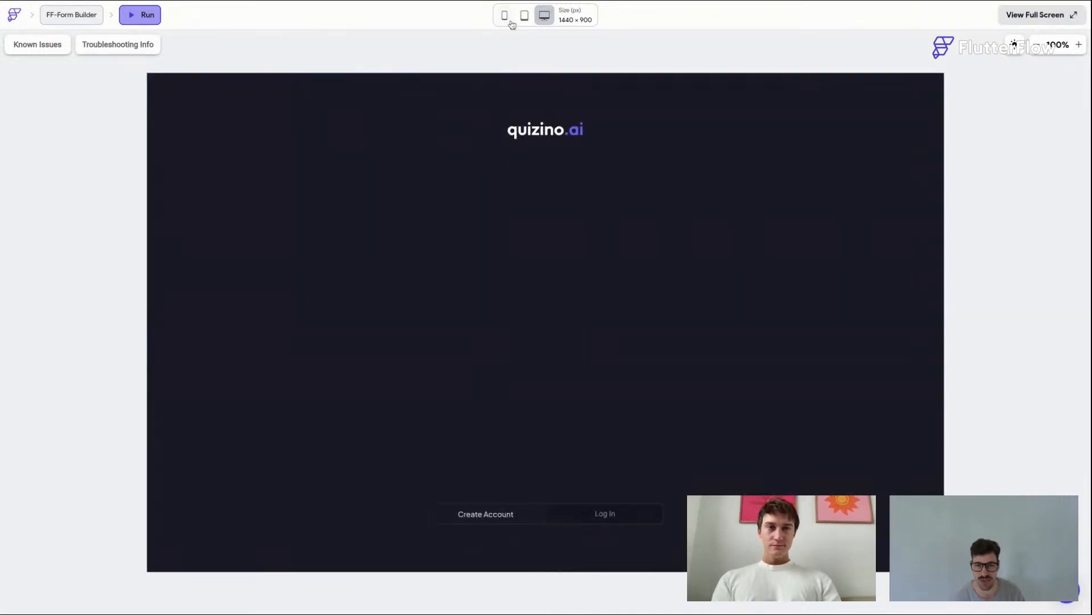
Step: Switch the running app's preview to iPhone 13 size
{"action": "left_click", "coordinate": [505, 17]}
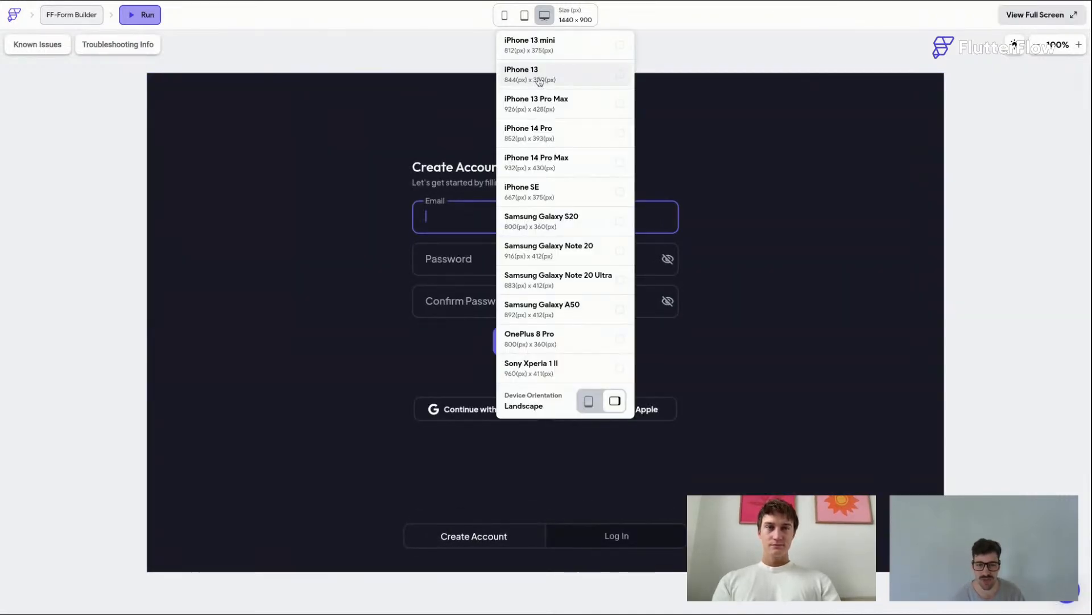
{"action": "left_click", "coordinate": [526, 74]}
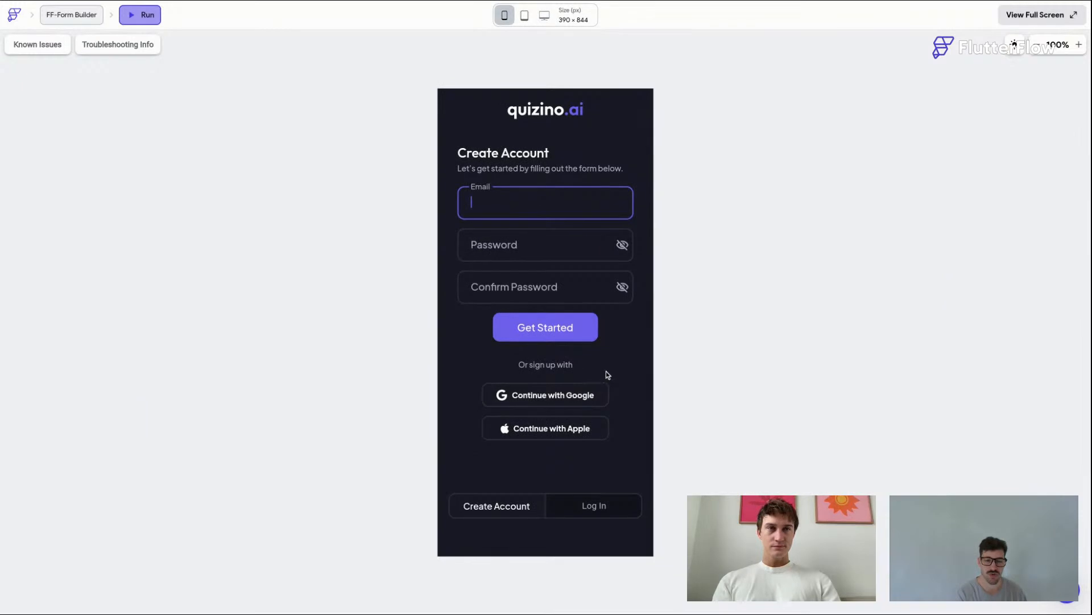
Step: Switch to Log In and sign in with the account e-mail address and password, toggling password visibility
{"action": "left_click", "coordinate": [595, 505]}
{"action": "key", "text": "Tab"}
{"action": "type", "text": "123456789"}
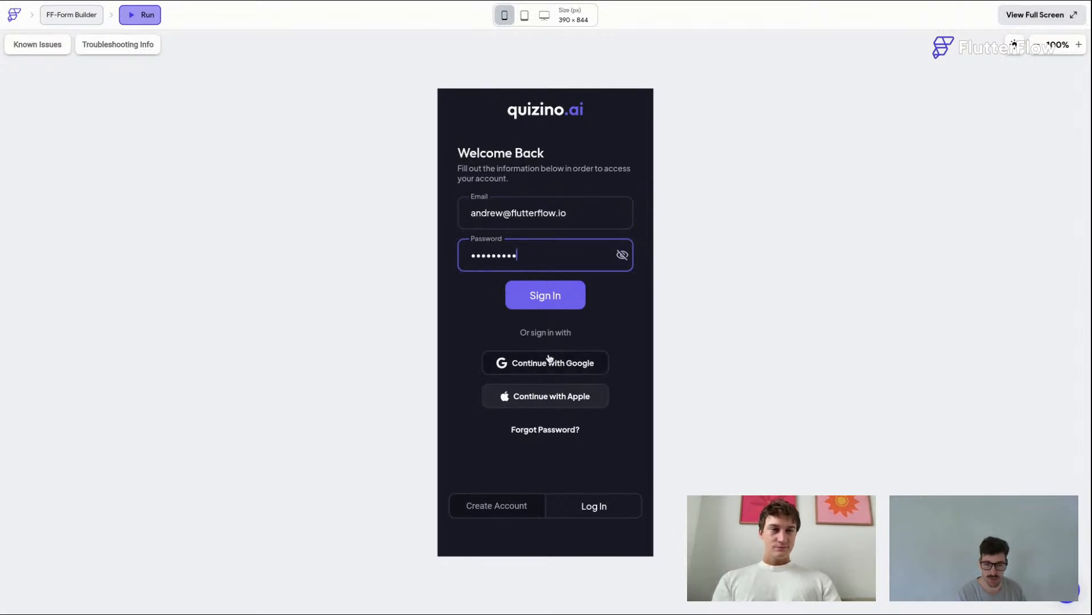
{"action": "left_click", "coordinate": [546, 296]}
{"action": "left_click", "coordinate": [621, 254]}
{"action": "left_click", "coordinate": [622, 255]}
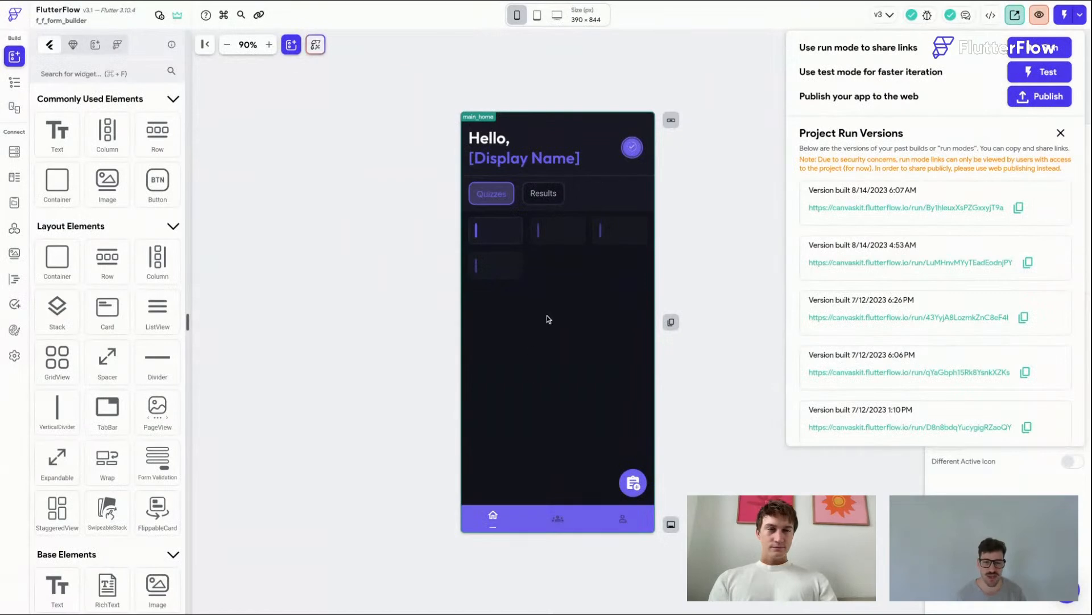
{"action": "left_click", "coordinate": [548, 319]}
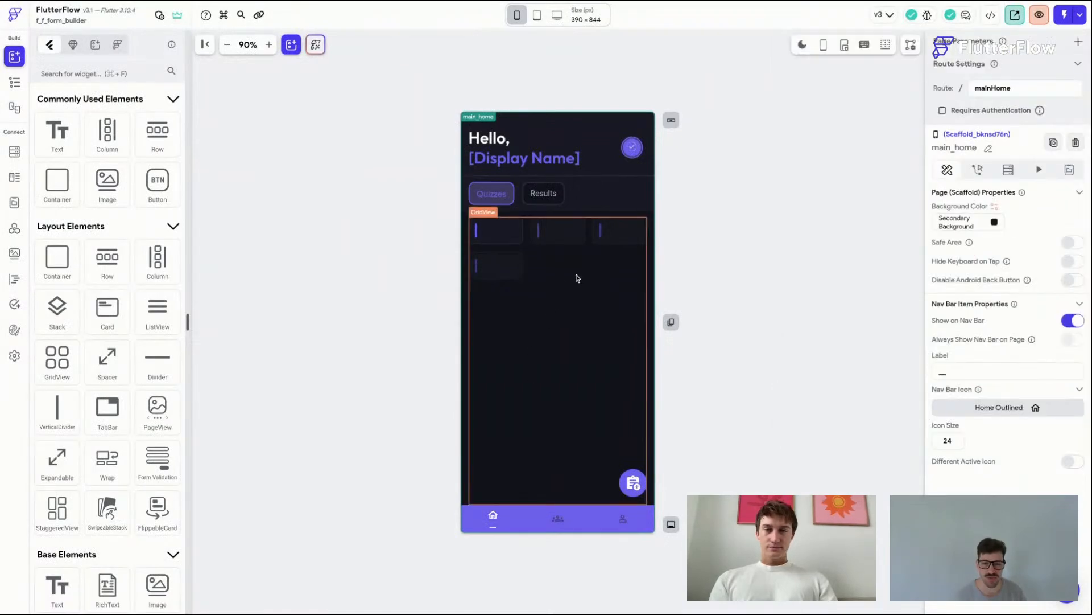
Step: Select the quizzes GridView and switch the canvas preview to Macbook Pro 15" size, then save
{"action": "left_click", "coordinate": [576, 275]}
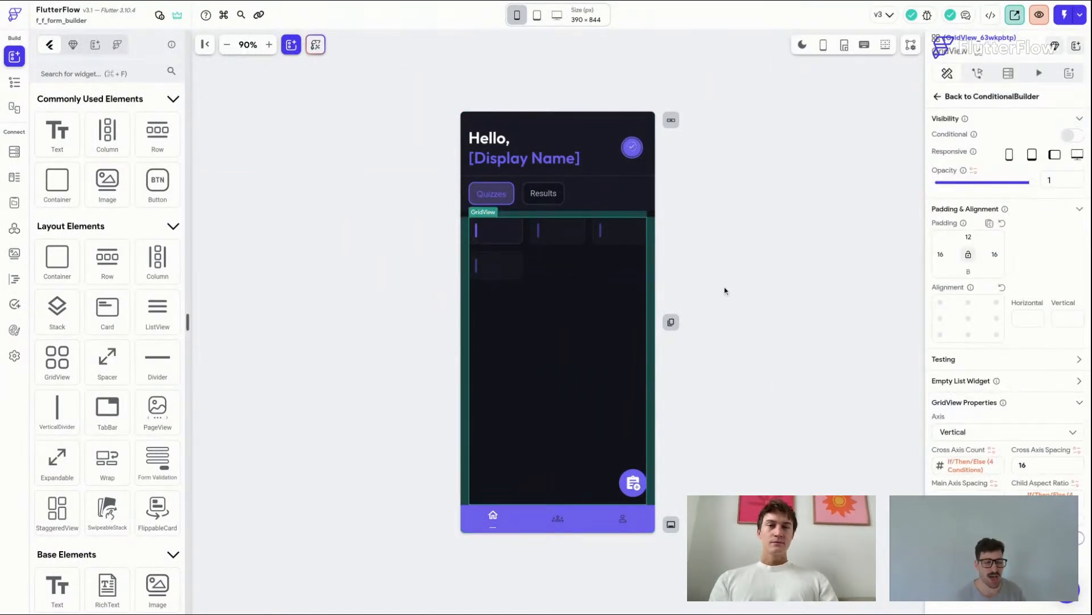
{"action": "left_click", "coordinate": [270, 44]}
{"action": "left_click", "coordinate": [269, 45]}
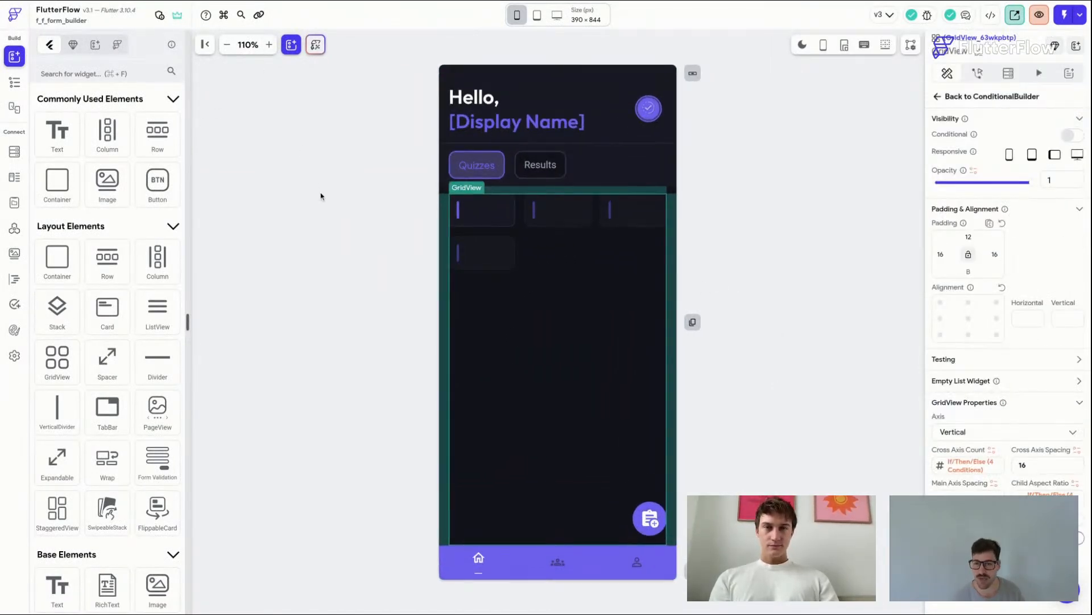
{"action": "mouse_move", "coordinate": [558, 15]}
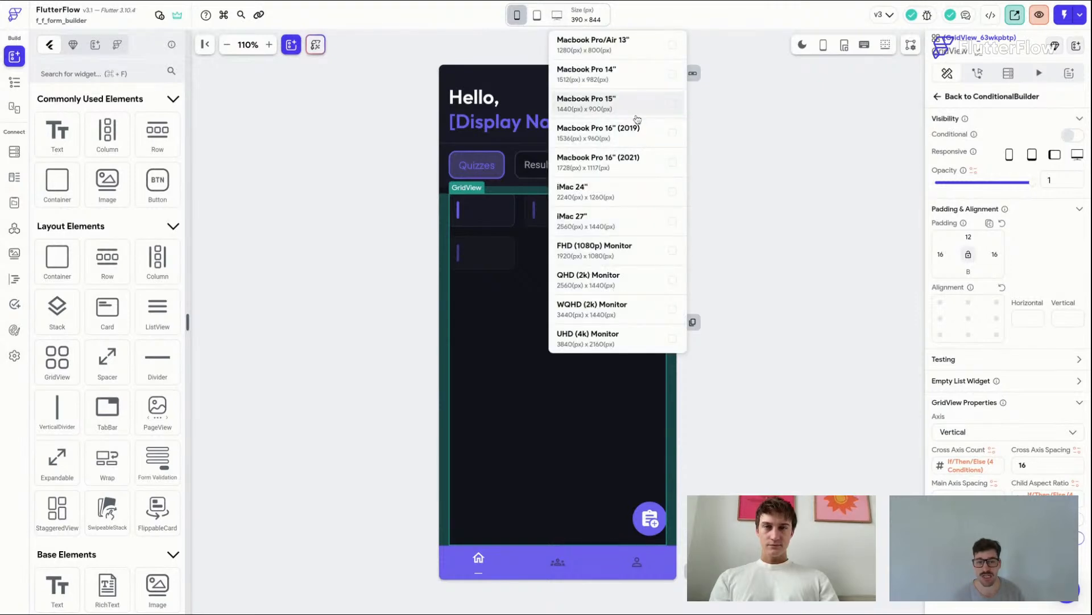
{"action": "left_click", "coordinate": [637, 120]}
{"action": "key", "text": "super+s"}
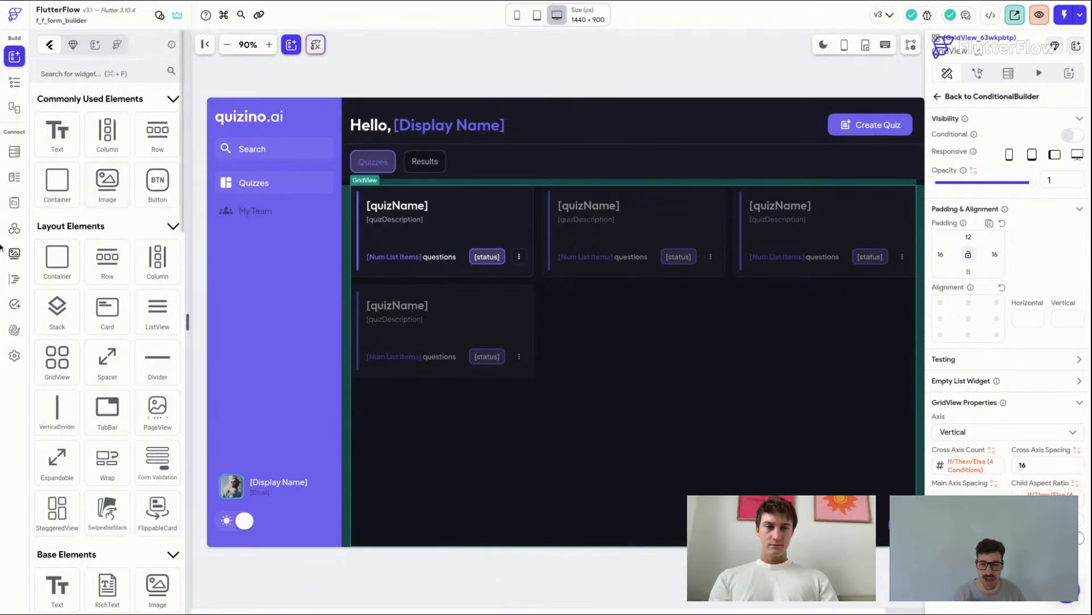
Step: Open the Firestore schema and inspect the modules collection's fields
{"action": "left_click", "coordinate": [14, 151]}
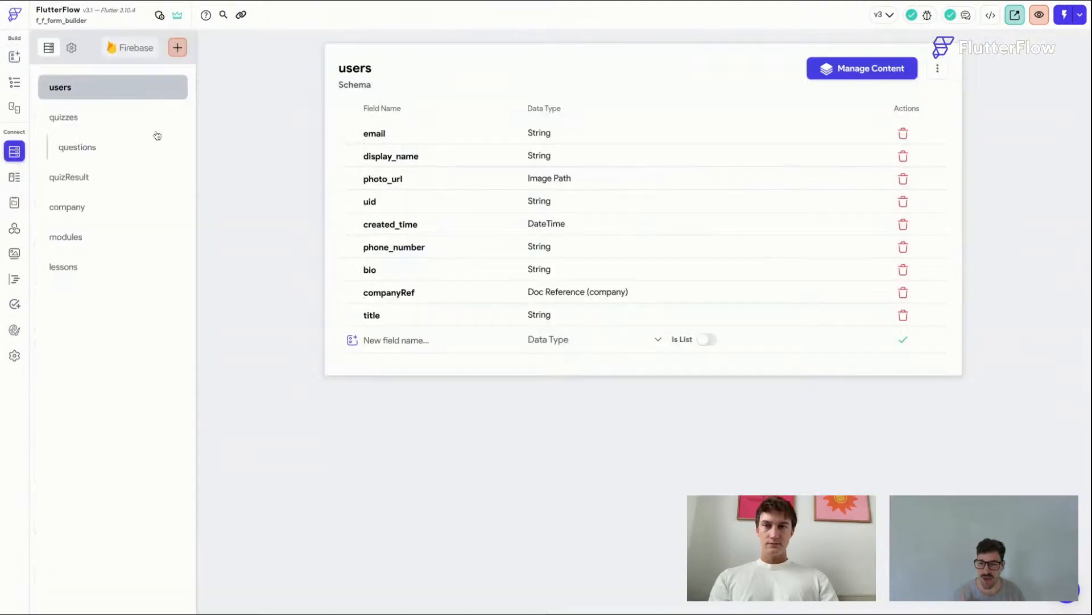
{"action": "left_click", "coordinate": [116, 236]}
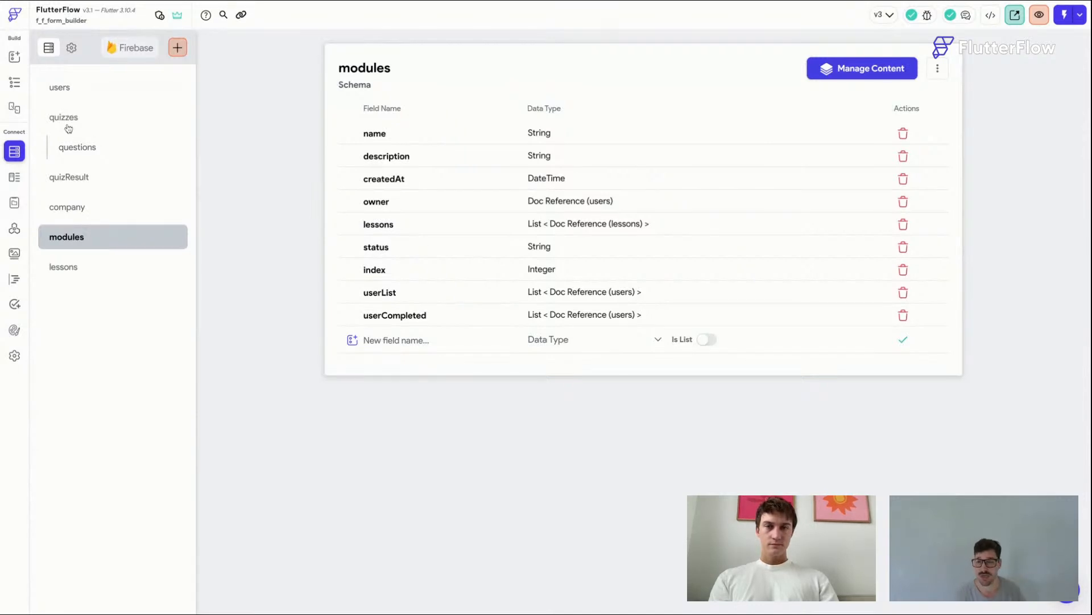
{"action": "left_click", "coordinate": [14, 83]}
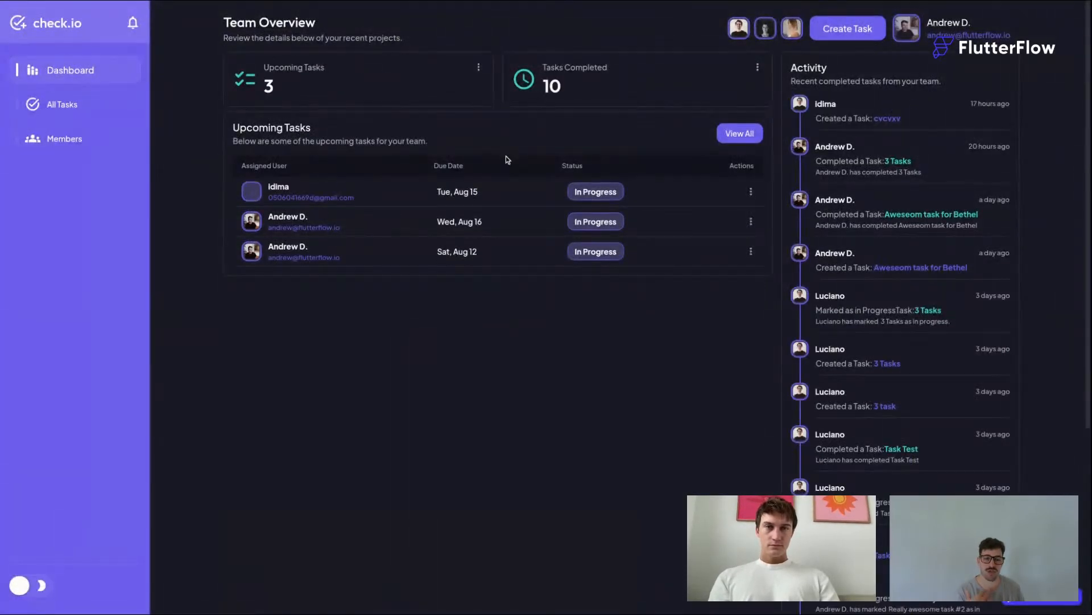
Step: Open the All Tasks page and switch the app to light mode
{"action": "left_click", "coordinate": [83, 100]}
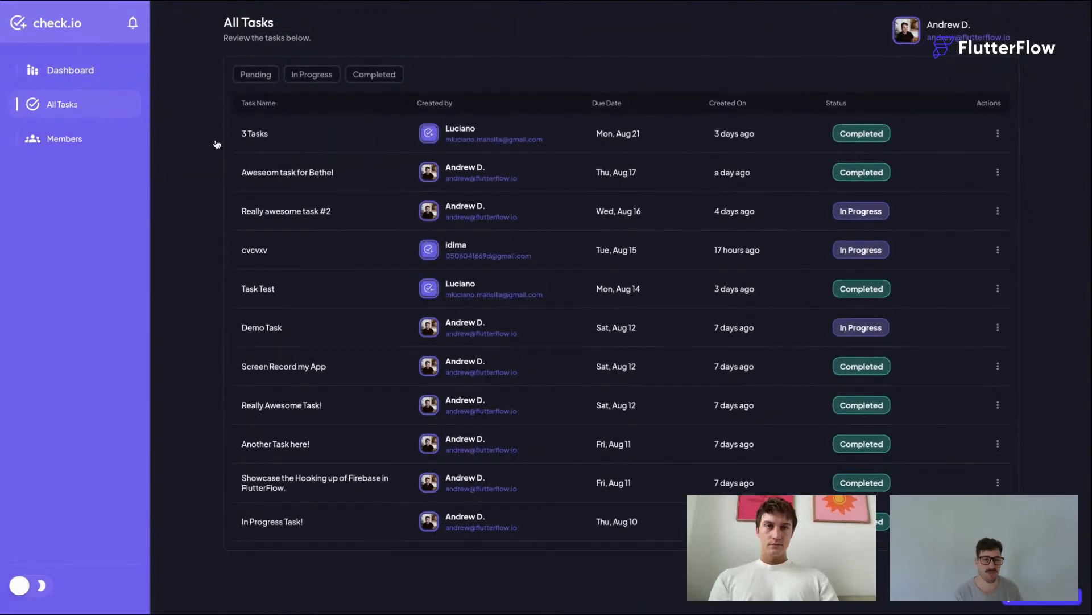
{"action": "left_click", "coordinate": [42, 594]}
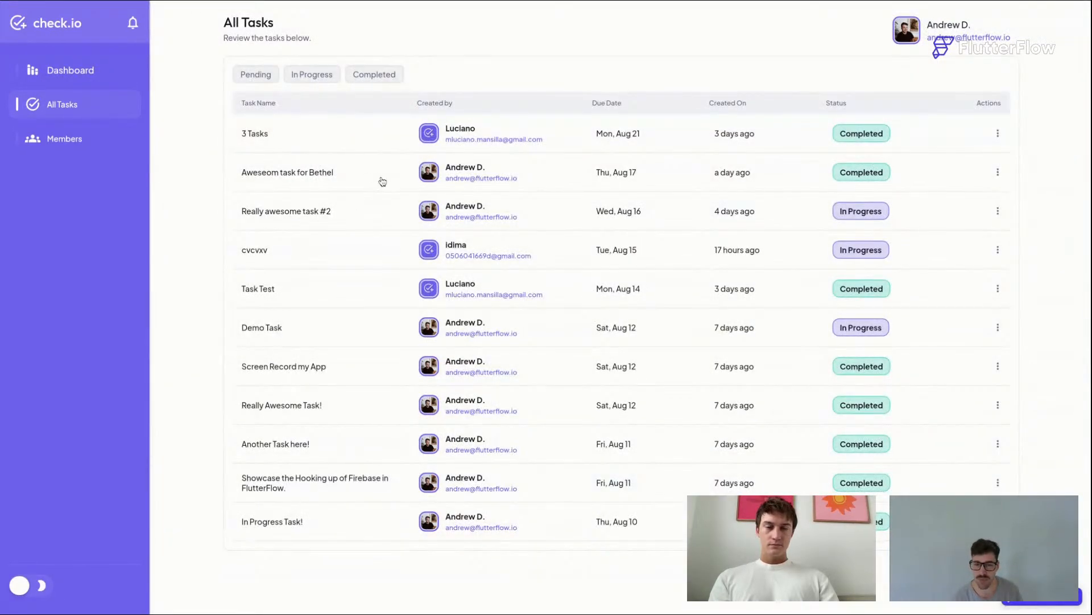
Step: Open the detail panels of Aweseom task for Bethel, Really awesome task #2, Task Test and Demo Task
{"action": "left_click", "coordinate": [353, 174]}
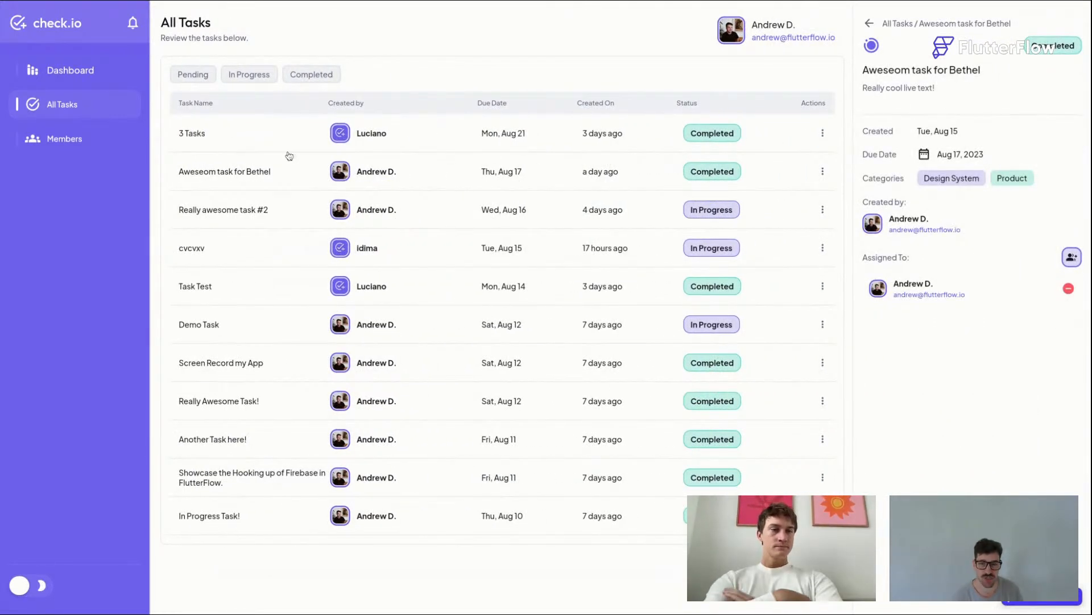
{"action": "left_click", "coordinate": [285, 212]}
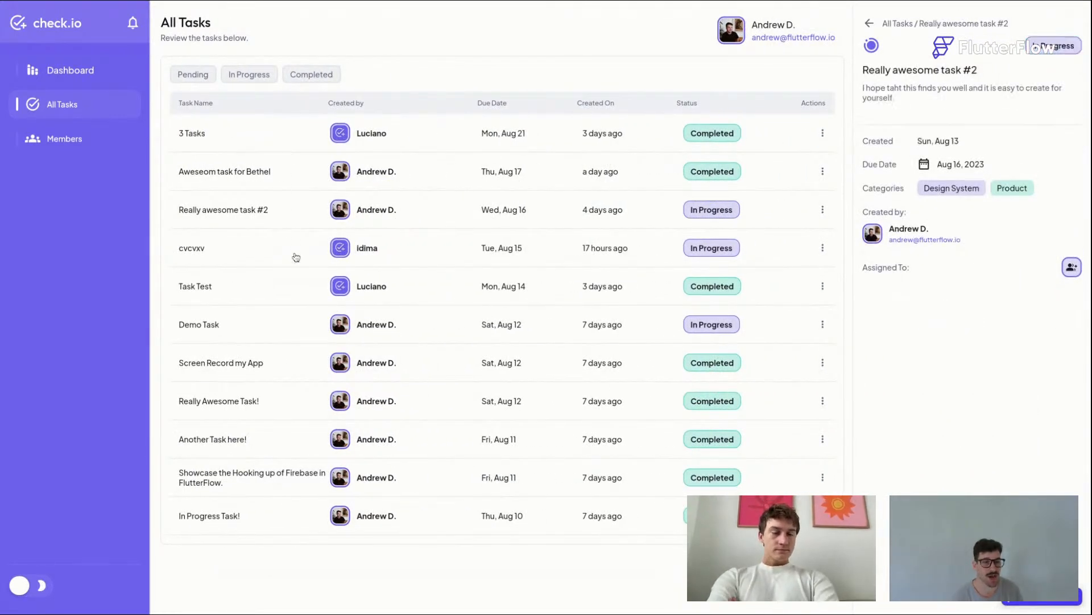
{"action": "left_click", "coordinate": [278, 283]}
{"action": "left_click", "coordinate": [285, 336]}
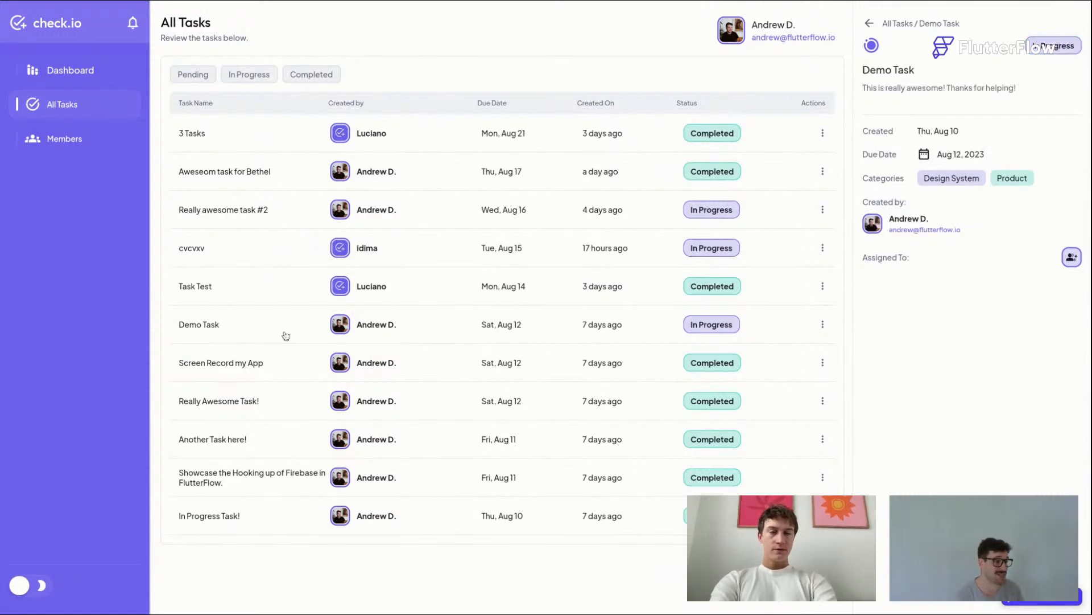
{"action": "left_click", "coordinate": [916, 21]}
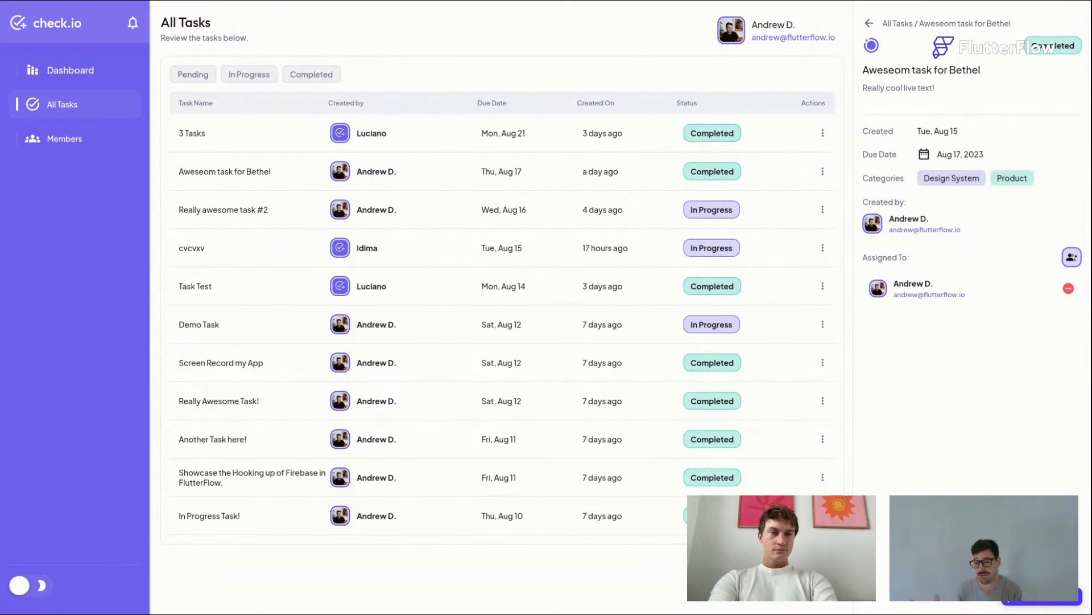
{"action": "left_click", "coordinate": [276, 211]}
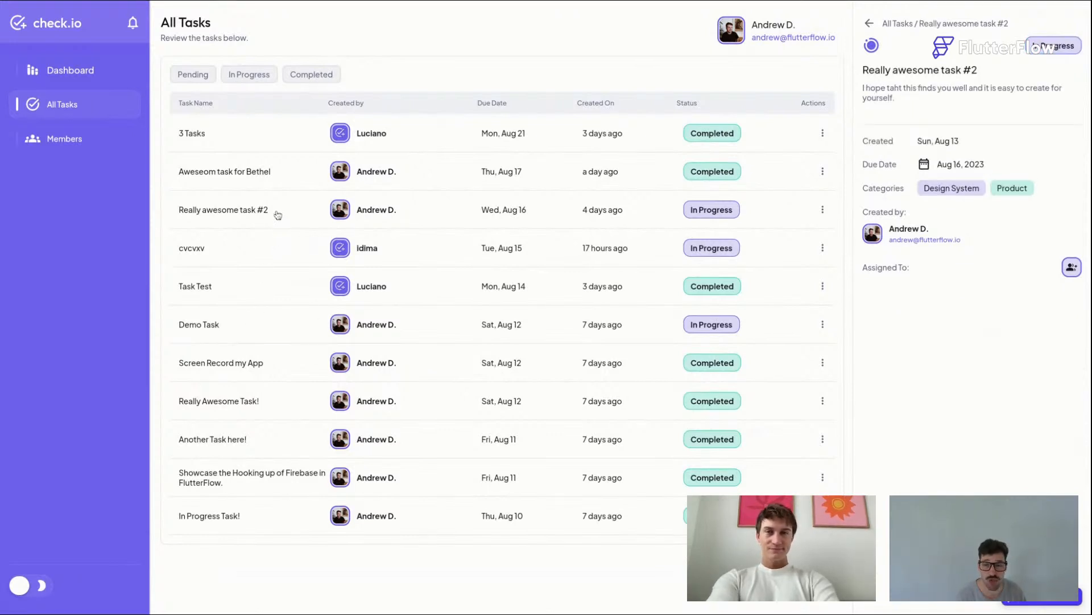
{"action": "left_click", "coordinate": [280, 241]}
{"action": "left_click", "coordinate": [276, 285]}
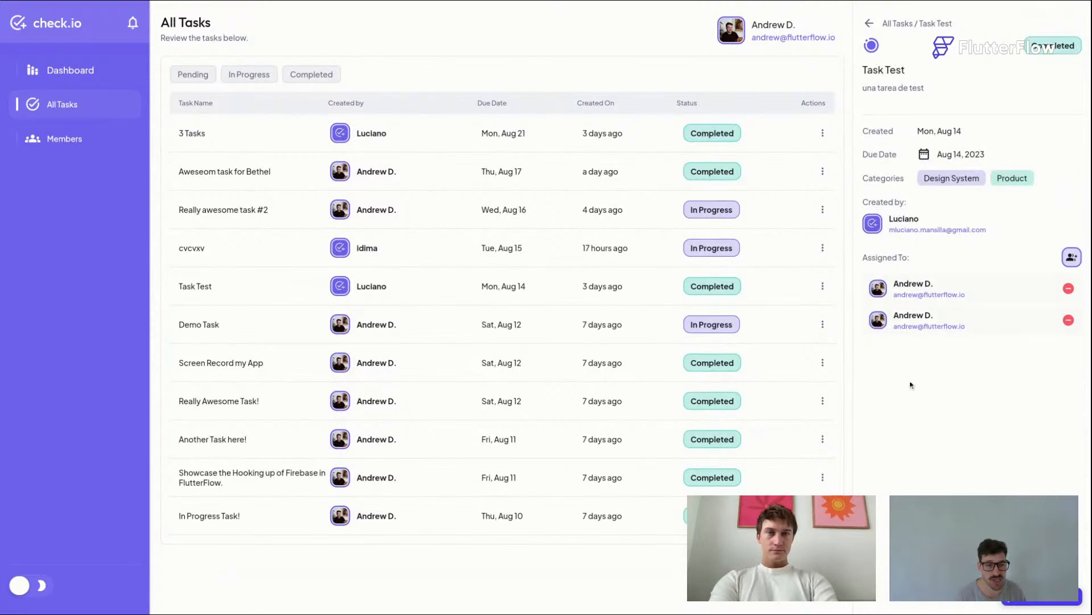
{"action": "left_click", "coordinate": [285, 322]}
{"action": "left_click", "coordinate": [271, 411]}
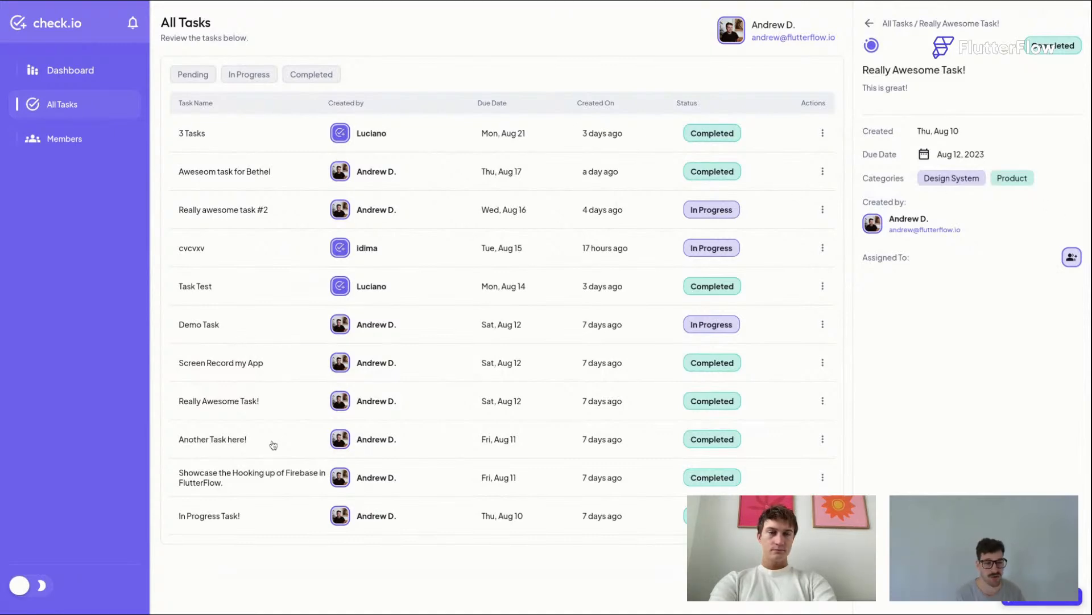
Step: Browse through more task rows, including cvcvxv and Task Test, to compare their detail panels
{"action": "left_click", "coordinate": [277, 324]}
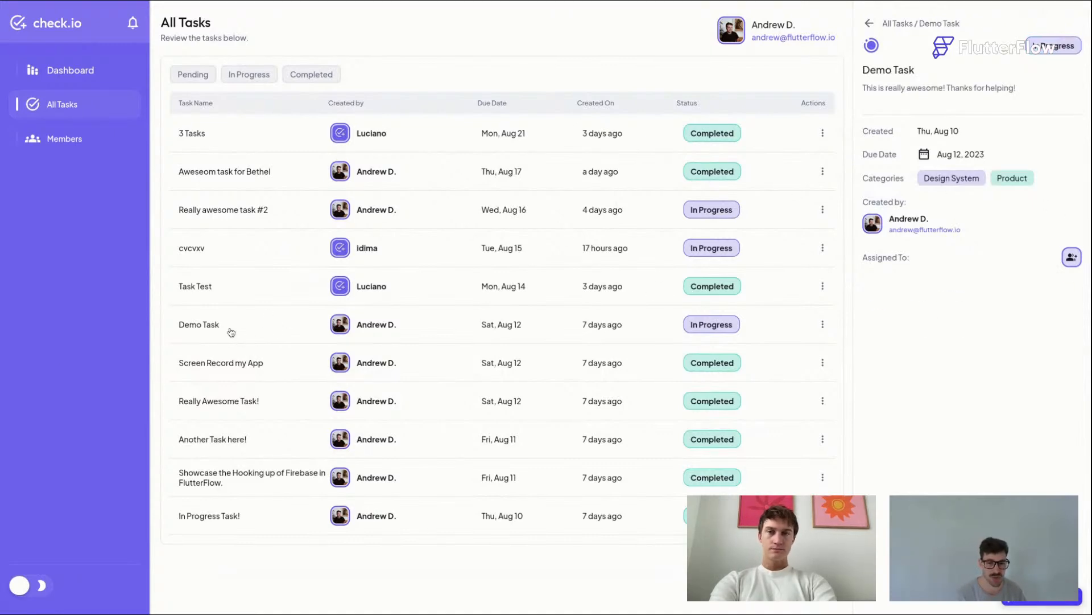
{"action": "left_click", "coordinate": [255, 251]}
{"action": "left_click", "coordinate": [266, 212]}
{"action": "left_click", "coordinate": [276, 172]}
{"action": "left_click", "coordinate": [276, 137]}
{"action": "left_click", "coordinate": [293, 249]}
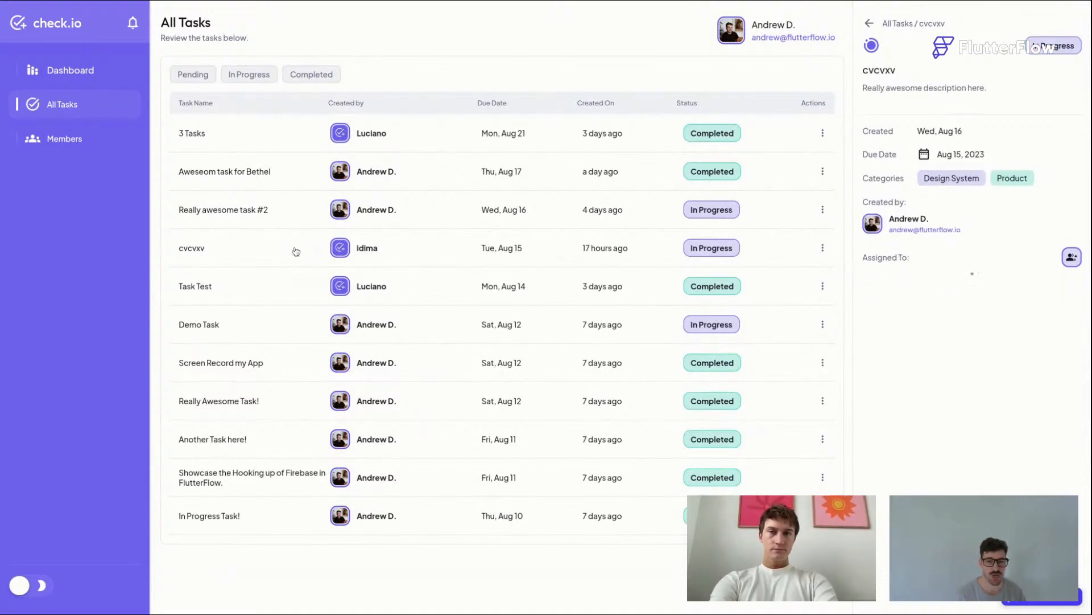
{"action": "left_click", "coordinate": [295, 287]}
{"action": "left_click", "coordinate": [294, 338]}
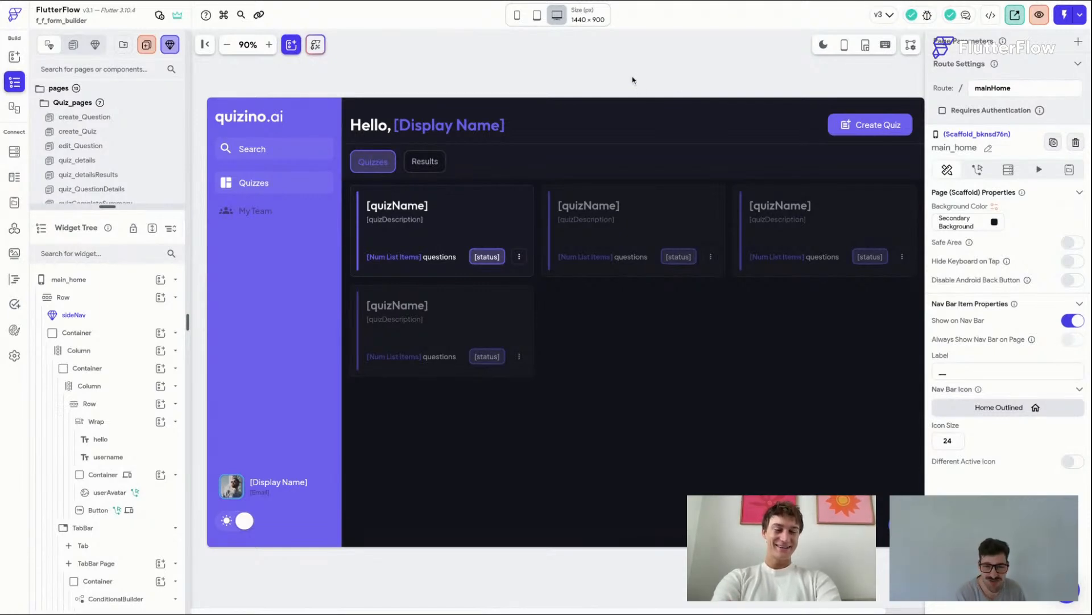
Step: Switch the canvas to light mode and open the sideNav component for editing
{"action": "left_click", "coordinate": [822, 45]}
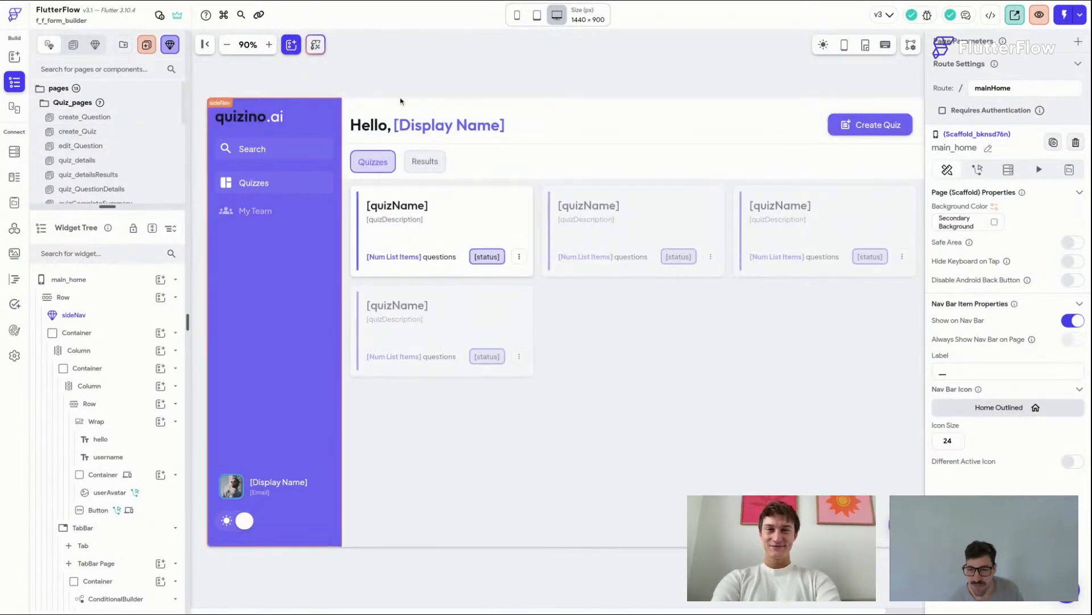
{"action": "left_click", "coordinate": [274, 287]}
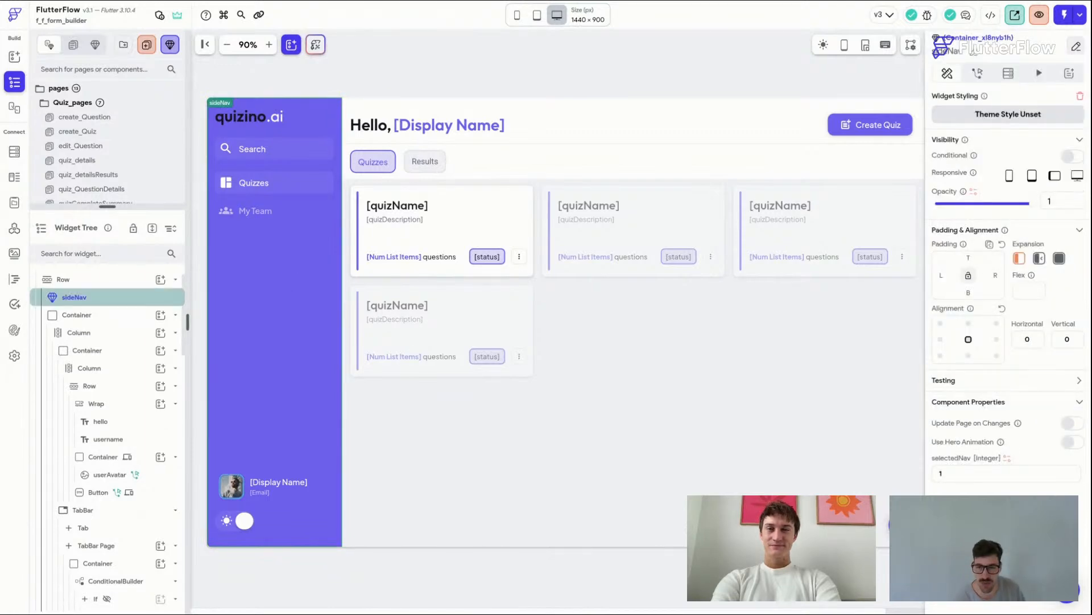
{"action": "left_click", "coordinate": [1076, 47]}
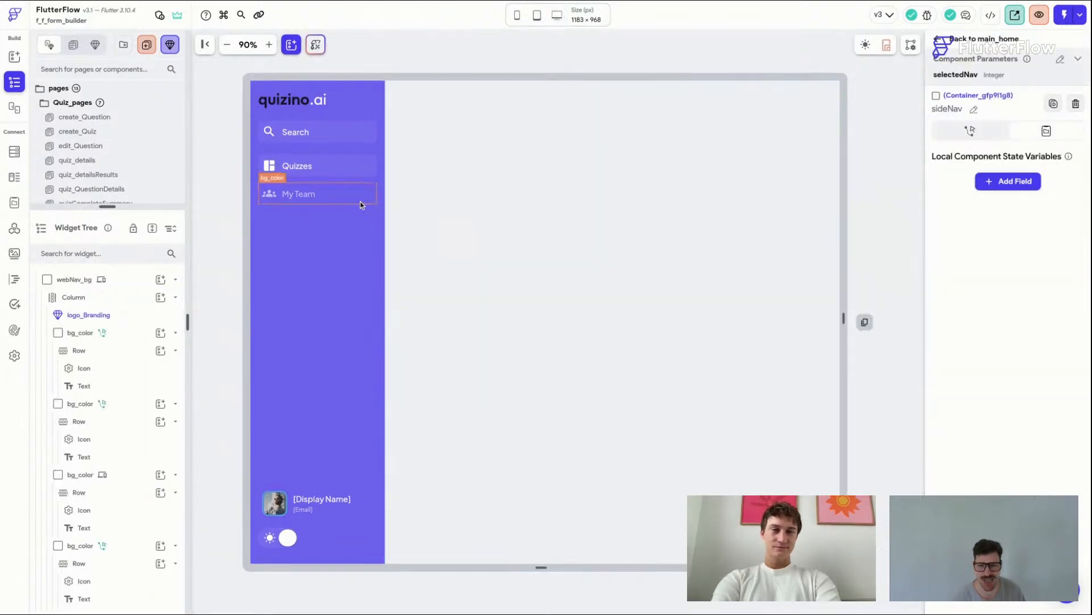
Step: Duplicate the My Team navigation item in the sideNav and select the copy's row
{"action": "left_click", "coordinate": [303, 199]}
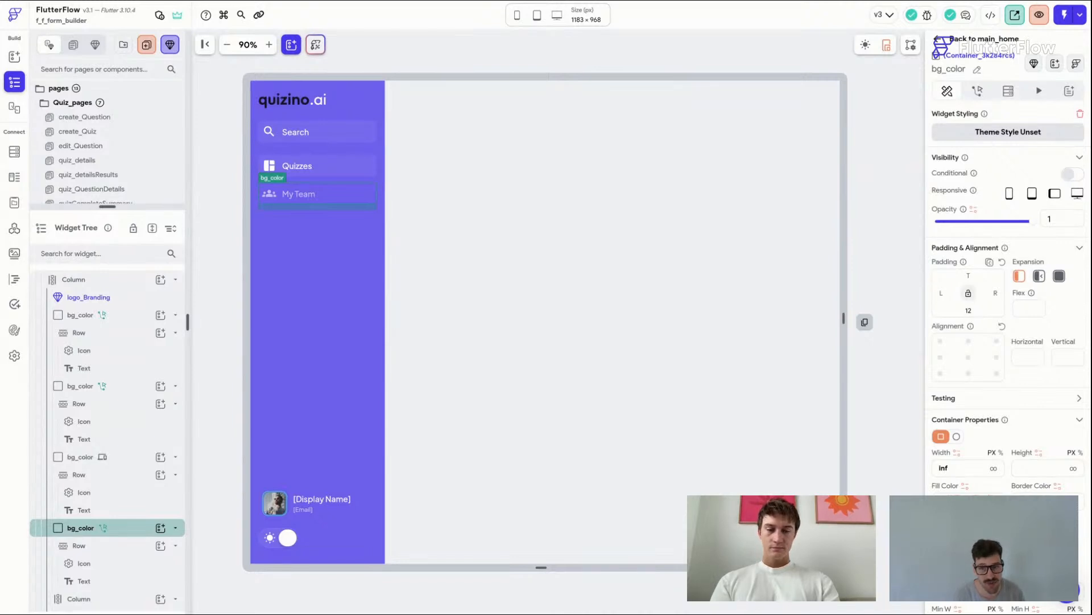
{"action": "key", "text": "ctrl+d"}
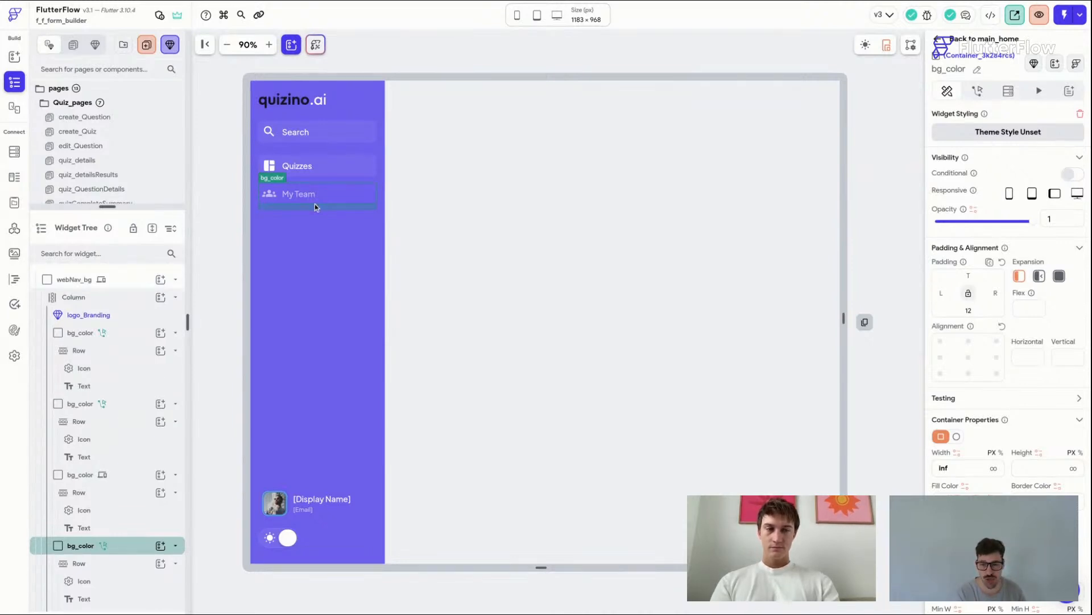
{"action": "left_click", "coordinate": [374, 215]}
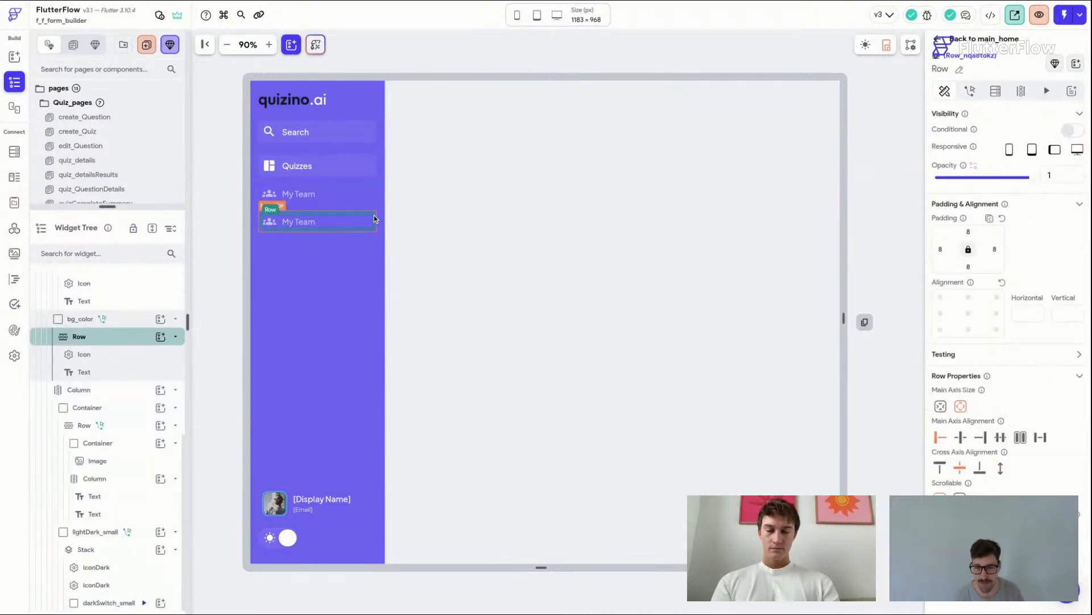
{"action": "left_click", "coordinate": [374, 215]}
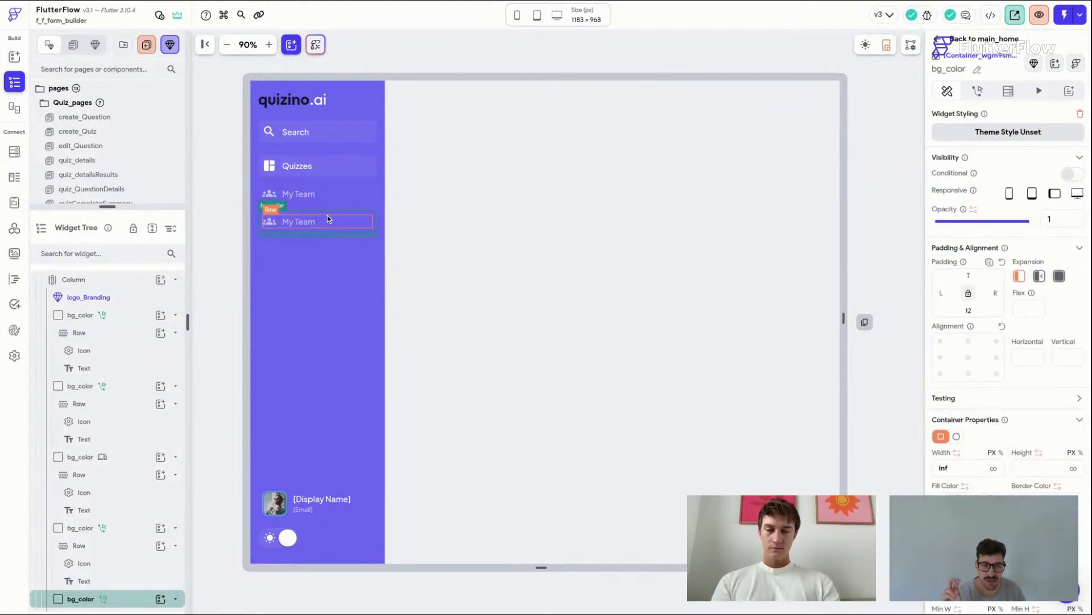
{"action": "left_click", "coordinate": [623, 51]}
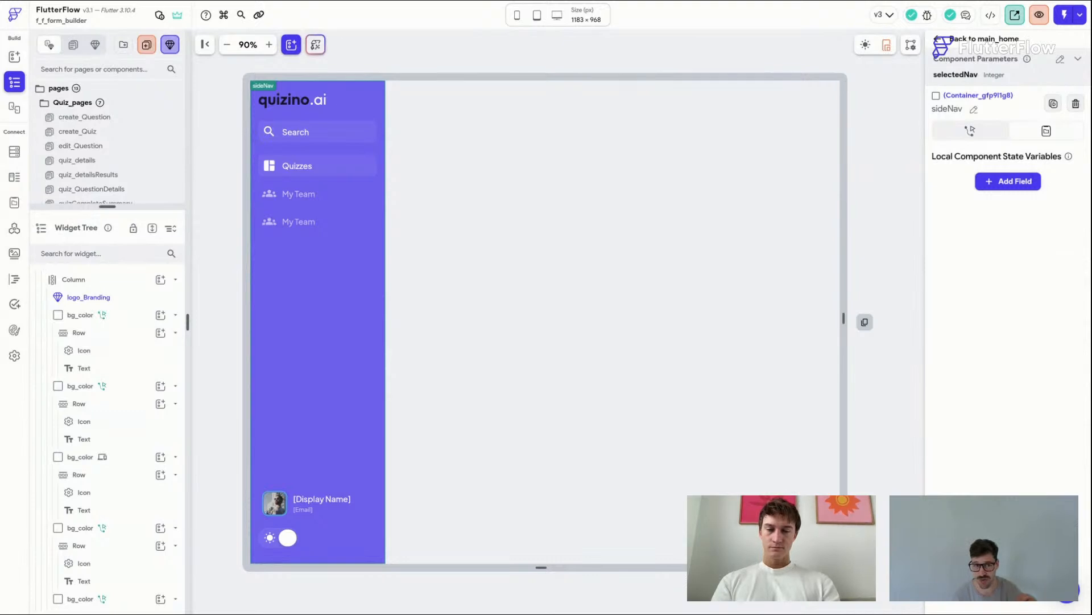
{"action": "left_click", "coordinate": [370, 228]}
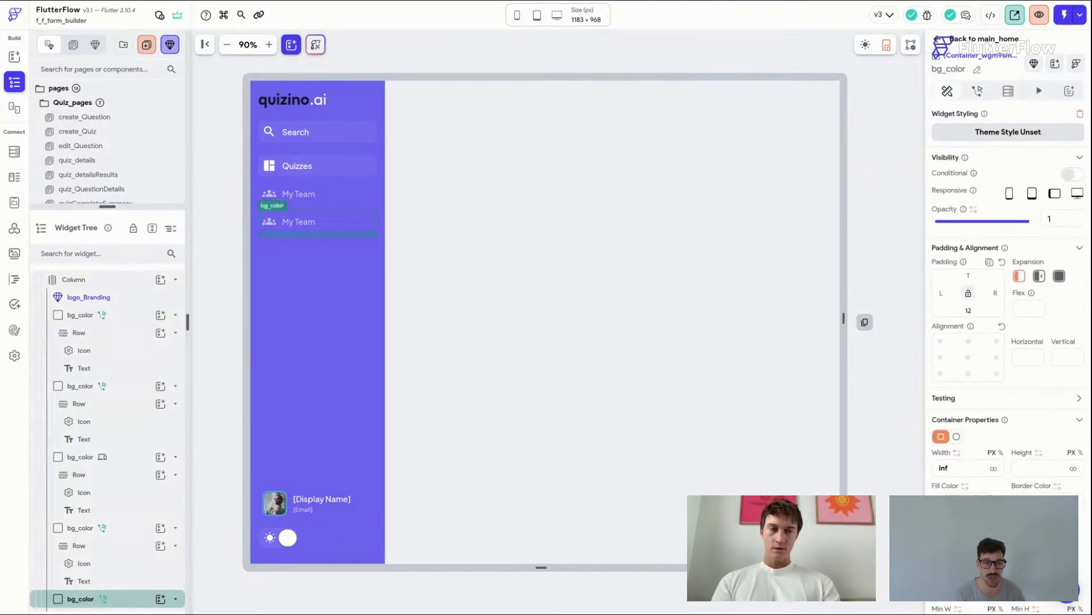
{"action": "left_click", "coordinate": [445, 99]}
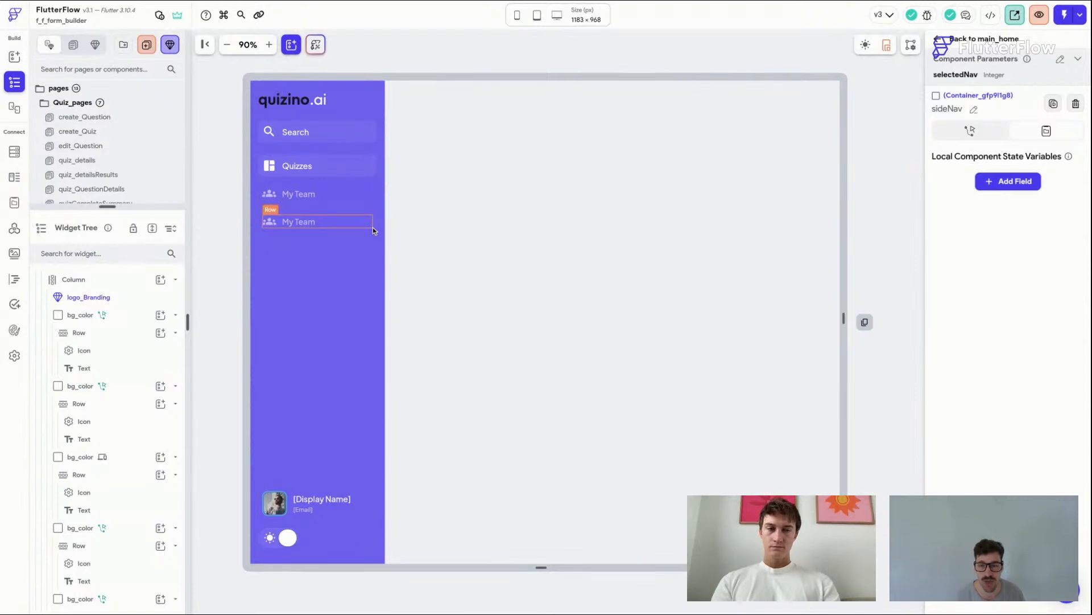
Step: Change the duplicated item's container fill-color condition to selectedNav equal to 4
{"action": "left_click", "coordinate": [279, 221]}
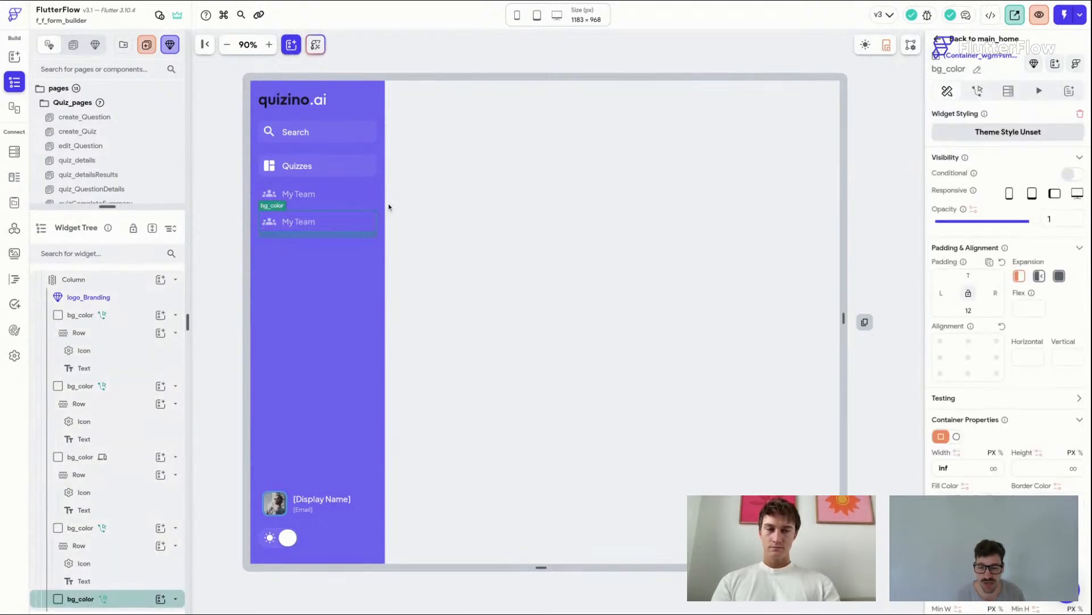
{"action": "scroll", "coordinate": [1007, 285], "scroll_direction": "down", "scroll_amount": 2}
{"action": "scroll", "coordinate": [1007, 285], "scroll_direction": "down", "scroll_amount": 2}
{"action": "left_click", "coordinate": [968, 362]}
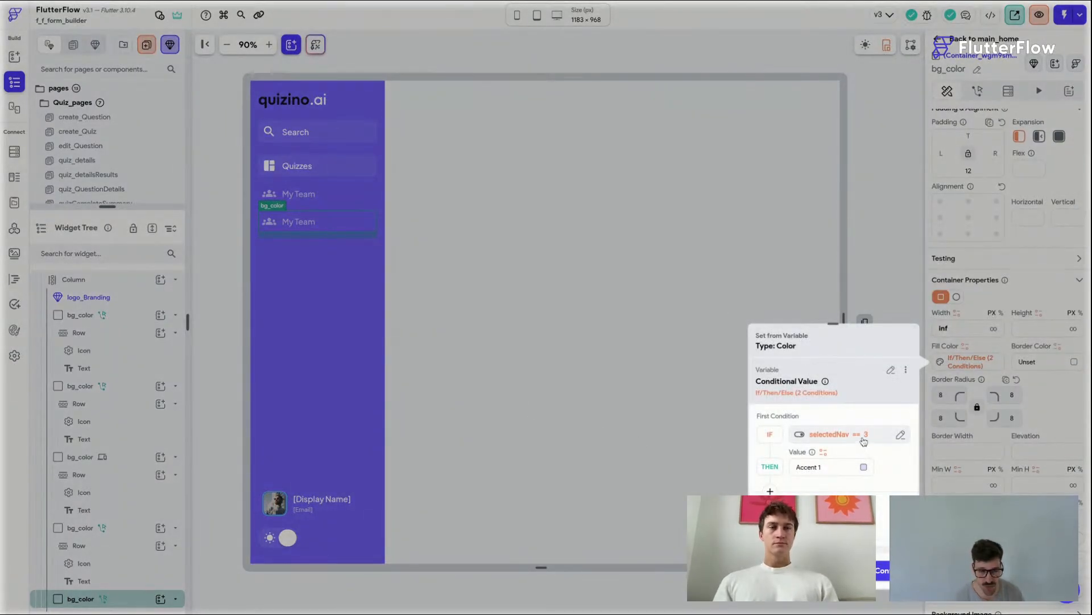
{"action": "left_click", "coordinate": [842, 435]}
{"action": "left_click", "coordinate": [646, 500]}
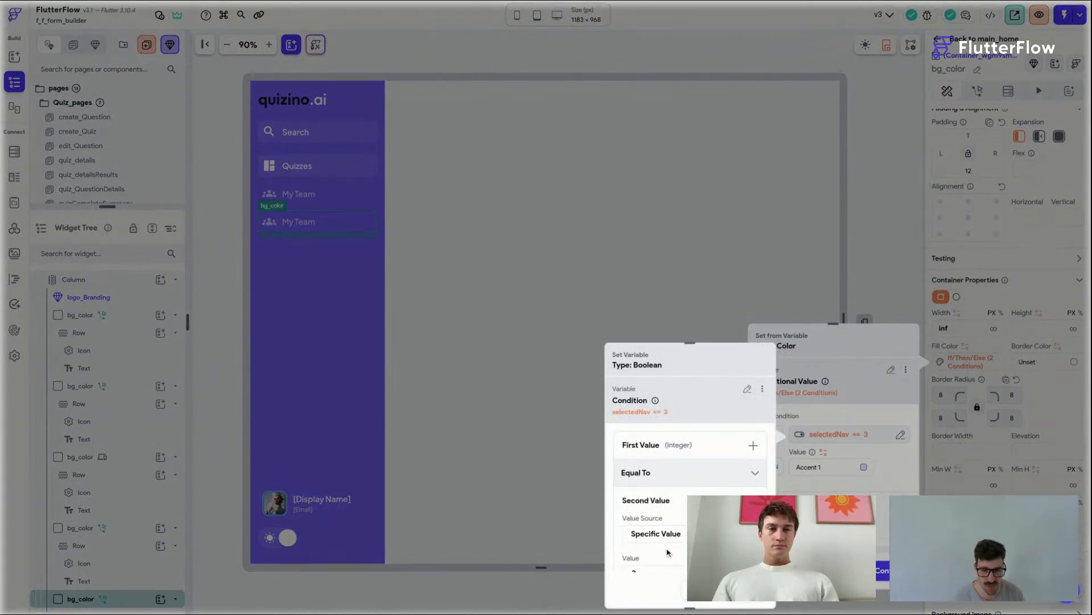
{"action": "scroll", "coordinate": [672, 552], "scroll_direction": "down", "scroll_amount": 1}
{"action": "type", "text": "3"}
{"action": "type", "text": "4"}
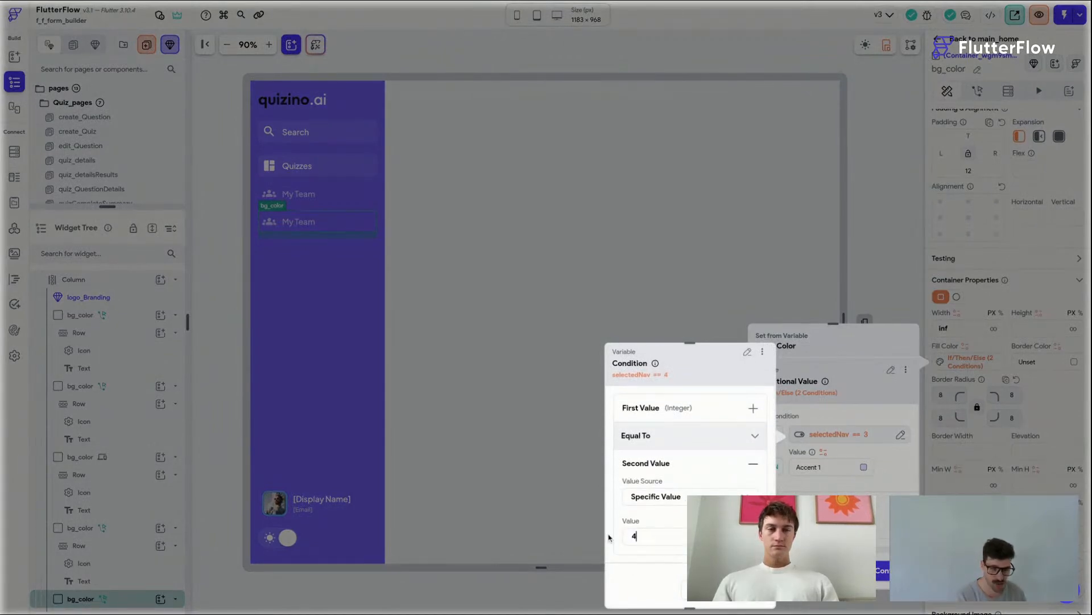
{"action": "left_click", "coordinate": [603, 538]}
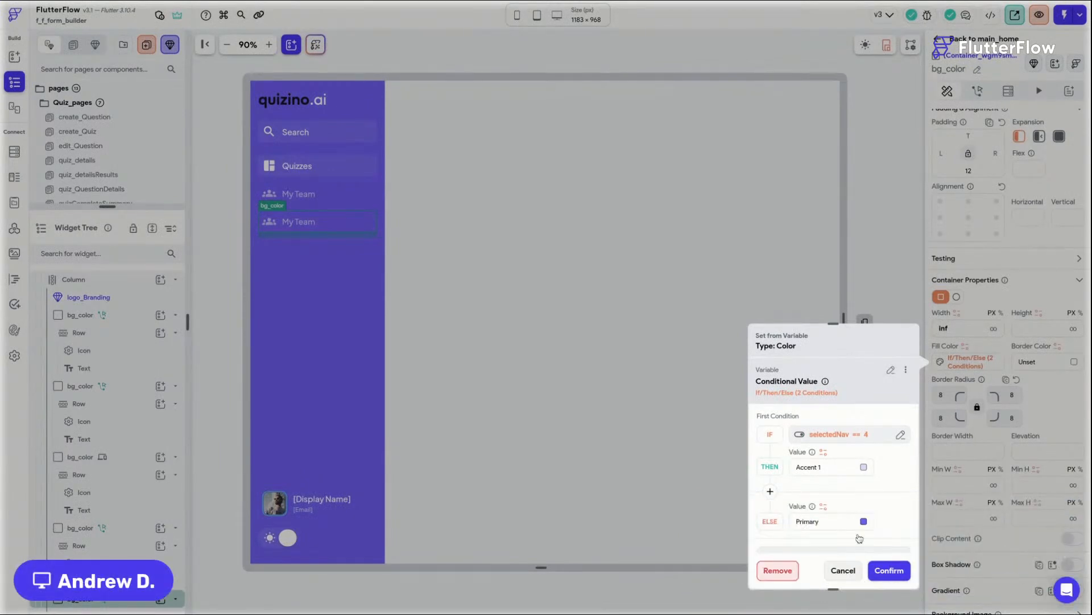
{"action": "left_click", "coordinate": [889, 570]}
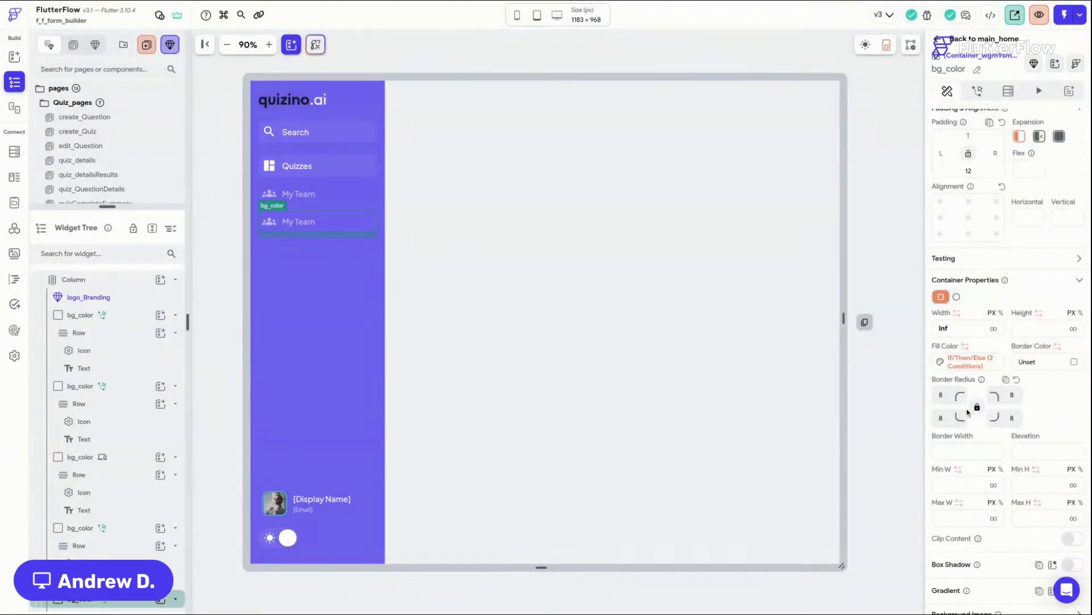
Step: Set the duplicated item's icon-color condition to selectedNav equal to 4
{"action": "left_click", "coordinate": [275, 221]}
{"action": "left_click", "coordinate": [1047, 471]}
{"action": "left_click", "coordinate": [950, 454]}
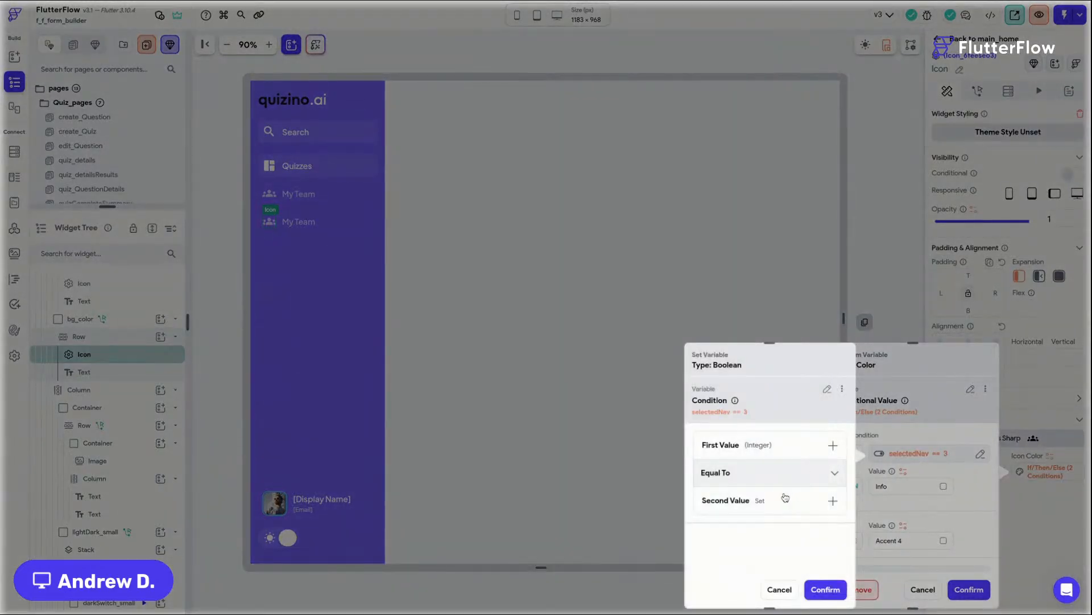
{"action": "left_click", "coordinate": [785, 498]}
{"action": "key", "text": "BackSpace"}
{"action": "type", "text": "4"}
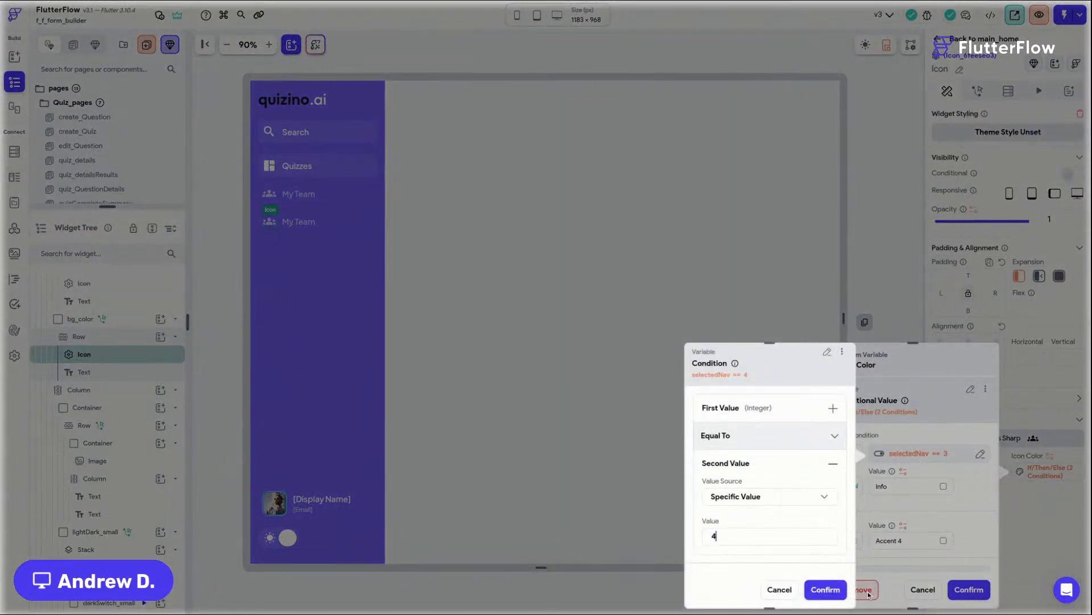
{"action": "left_click", "coordinate": [826, 589]}
{"action": "left_click", "coordinate": [966, 590]}
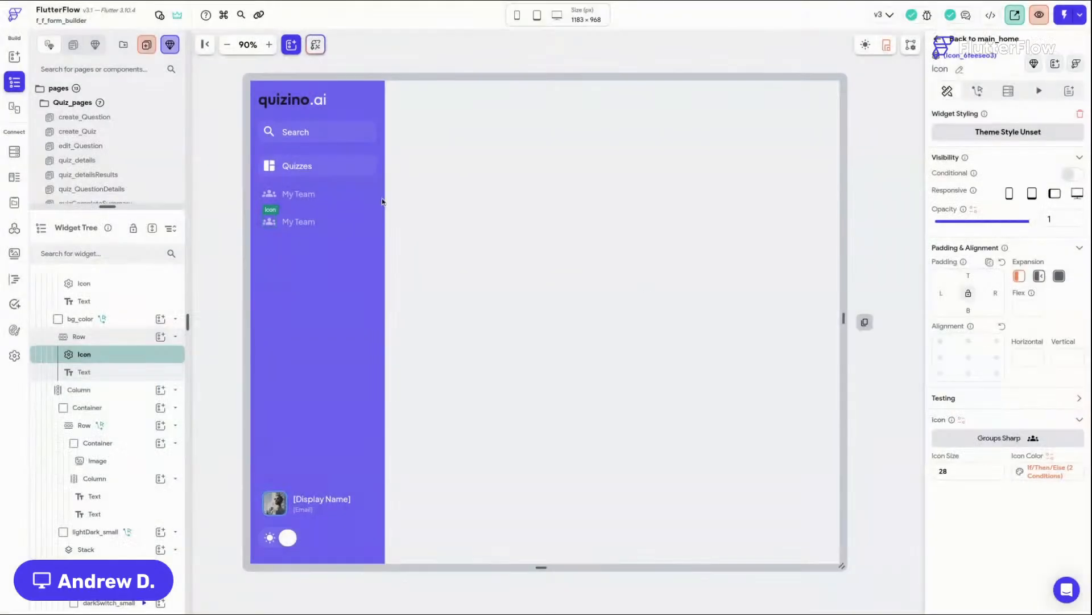
Step: Set the duplicated item's text-color condition to selectedNav equal to 4
{"action": "left_click", "coordinate": [309, 221]}
{"action": "scroll", "coordinate": [1051, 589], "scroll_direction": "down", "scroll_amount": 3}
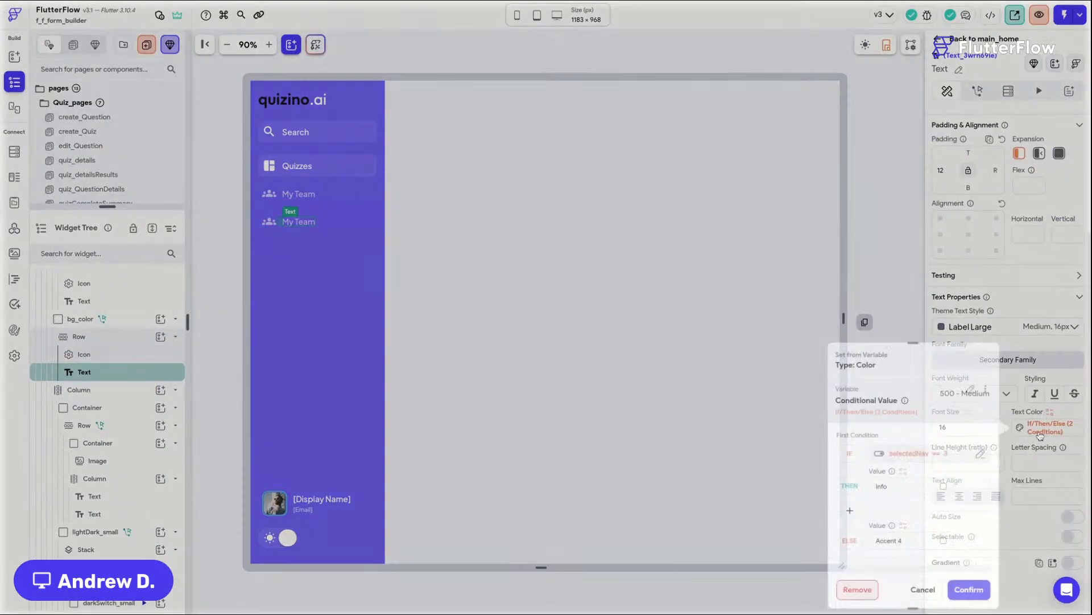
{"action": "left_click", "coordinate": [1041, 433]}
{"action": "left_click", "coordinate": [933, 454]}
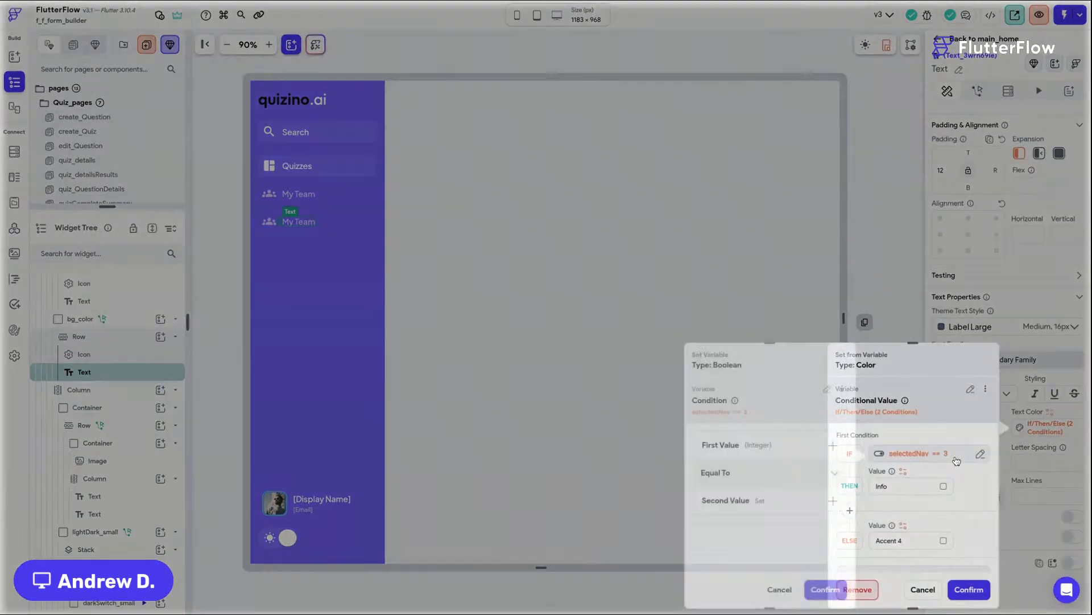
{"action": "left_click", "coordinate": [789, 505]}
{"action": "scroll", "coordinate": [763, 529], "scroll_direction": "down", "scroll_amount": 1}
{"action": "left_click_drag", "start_coordinate": [735, 533], "coordinate": [699, 536]}
{"action": "type", "text": "4"}
{"action": "left_click", "coordinate": [825, 589]}
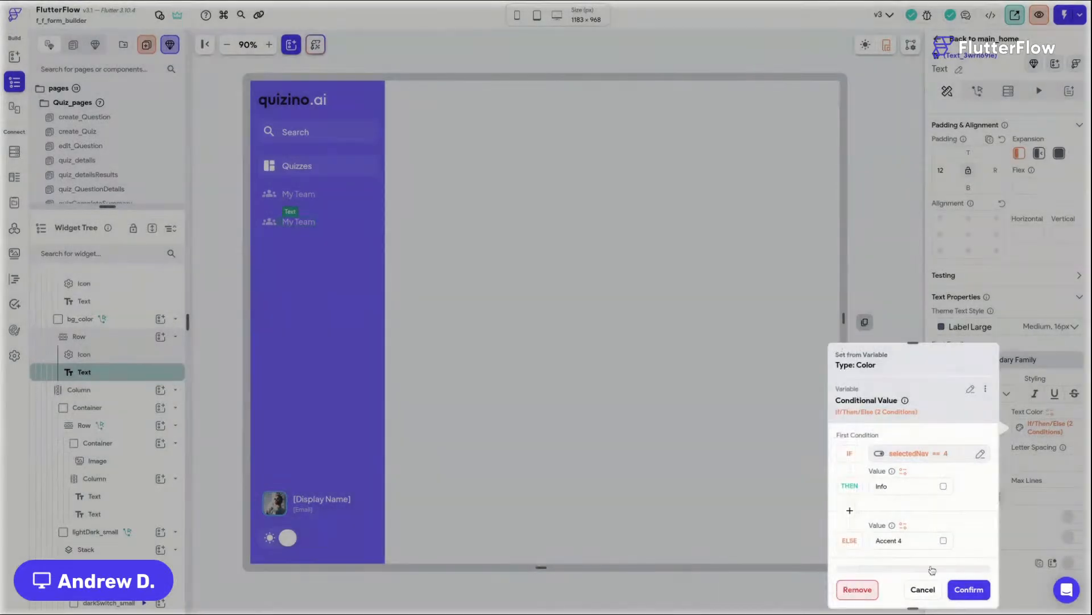
{"action": "left_click", "coordinate": [969, 589]}
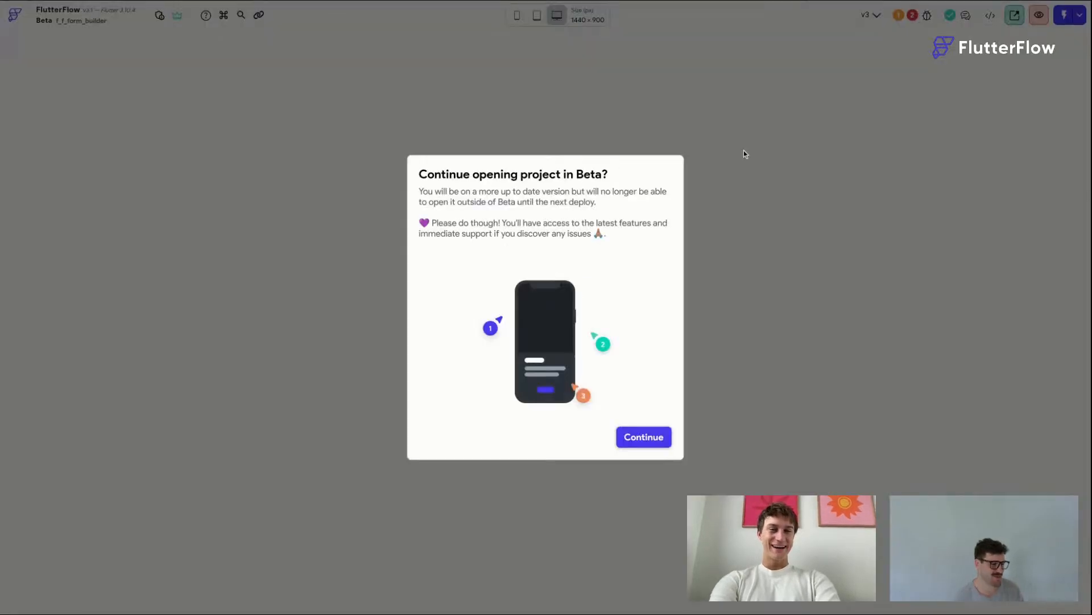
Step: Reopen the project in Beta, open the sideNav component and review the duplicated item's fill-color condition
{"action": "left_click", "coordinate": [653, 438]}
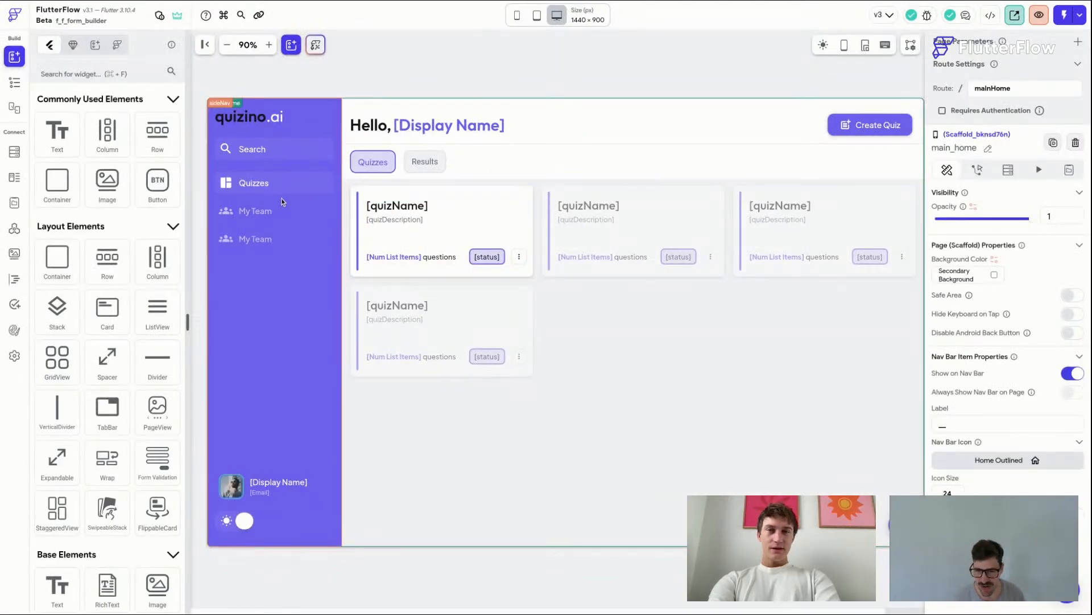
{"action": "double_click", "coordinate": [250, 188]}
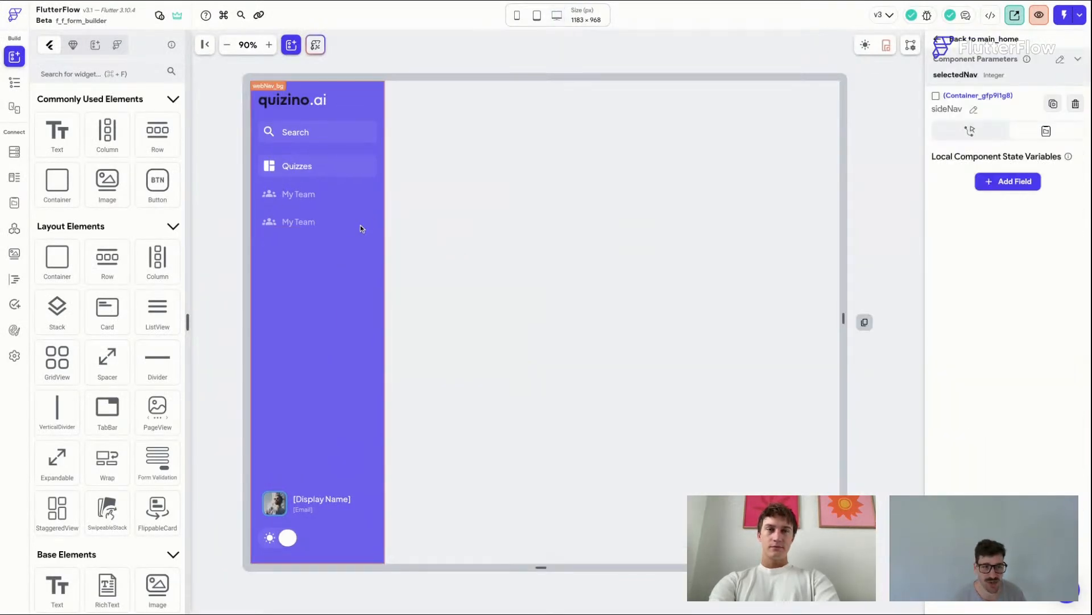
{"action": "left_click", "coordinate": [367, 230]}
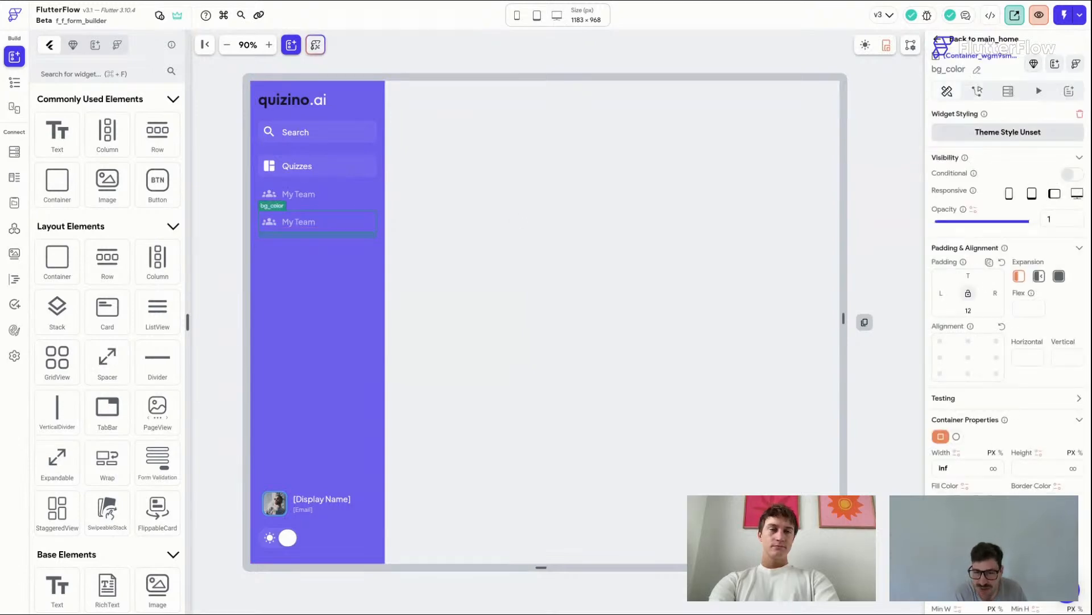
{"action": "left_click", "coordinate": [965, 500]}
{"action": "left_click", "coordinate": [852, 456]}
{"action": "left_click", "coordinate": [688, 497]}
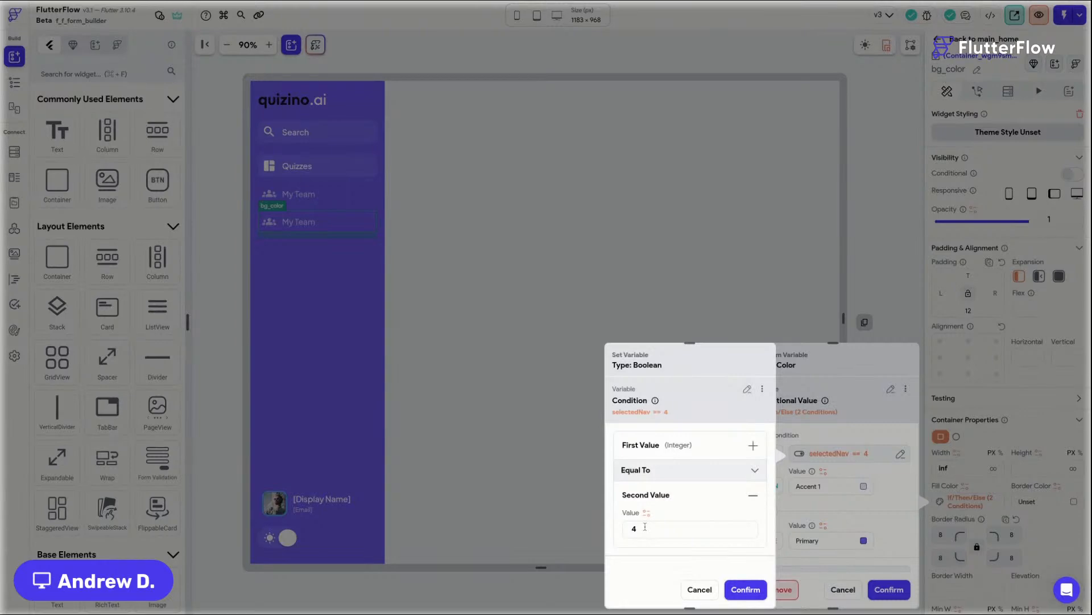
{"action": "left_click", "coordinate": [743, 589]}
{"action": "left_click", "coordinate": [892, 590]}
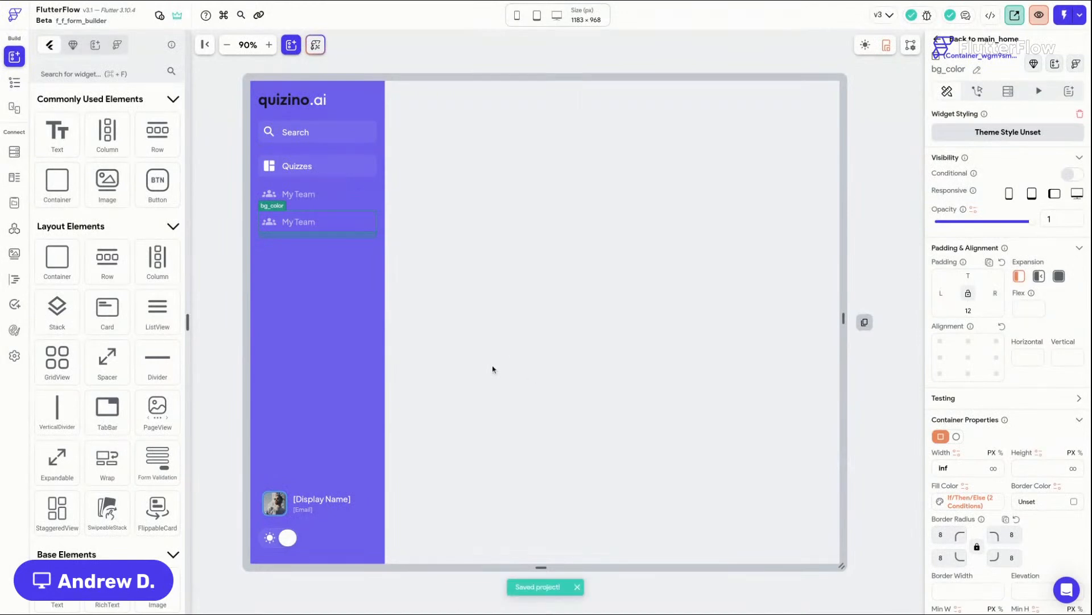
Step: Rename the duplicated navigation item's label to Modules
{"action": "left_click", "coordinate": [308, 227]}
{"action": "triple_click", "coordinate": [969, 172]}
{"action": "type", "text": "Modules"}
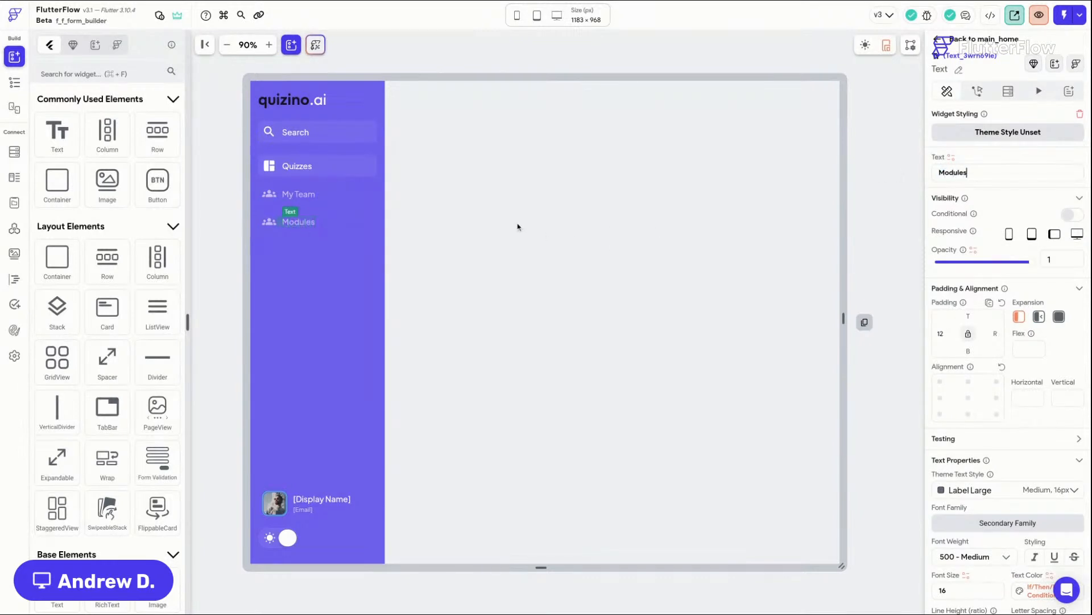
Step: Replace the Modules item's icon with the School Rounded icon
{"action": "left_click", "coordinate": [268, 222]}
{"action": "left_click", "coordinate": [1026, 439]}
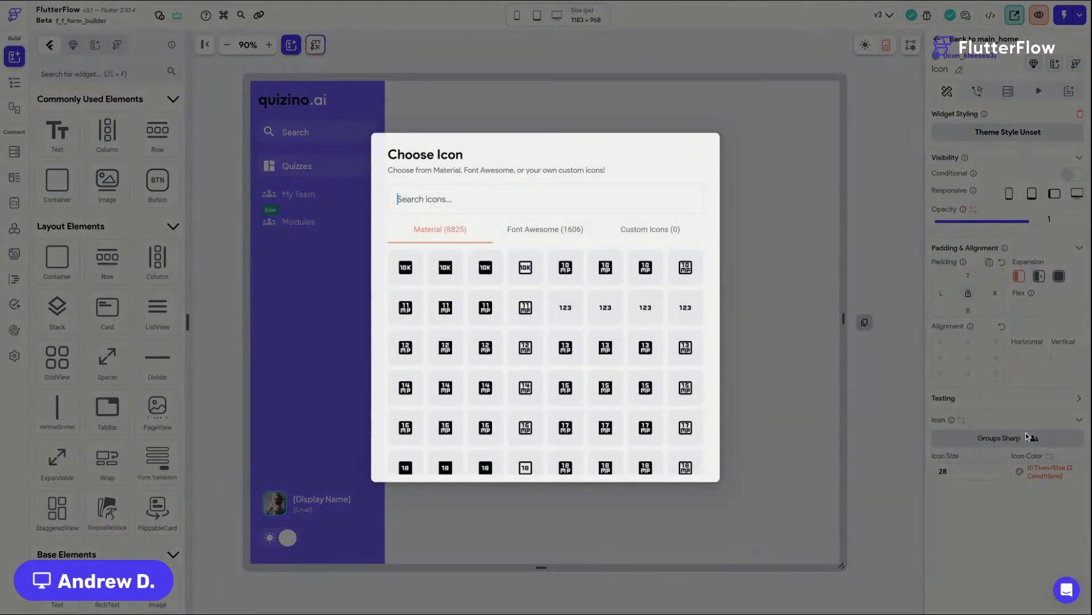
{"action": "left_click", "coordinate": [516, 198]}
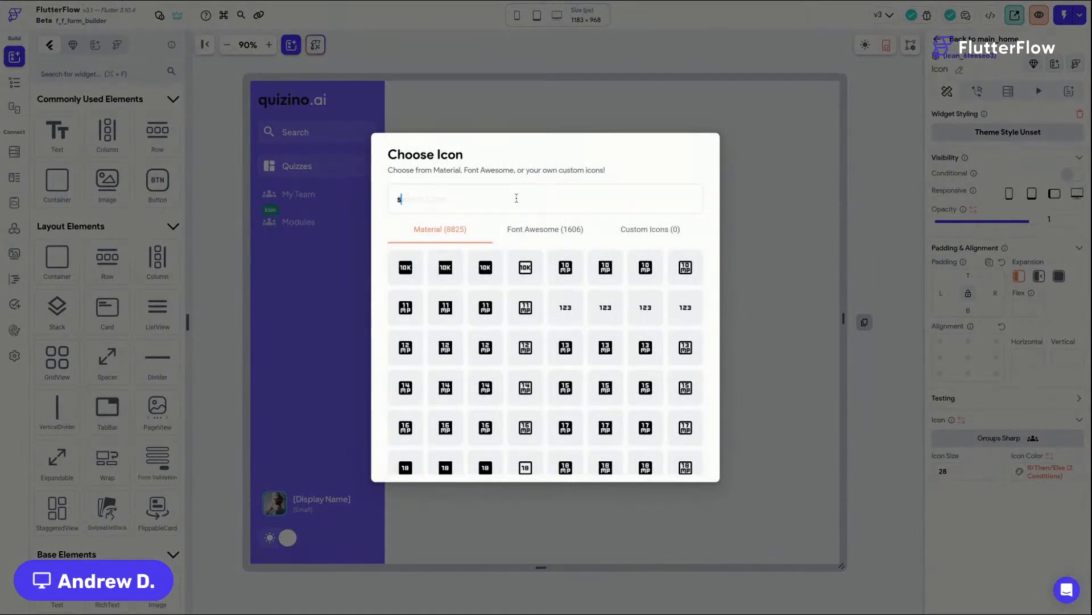
{"action": "type", "text": "school"}
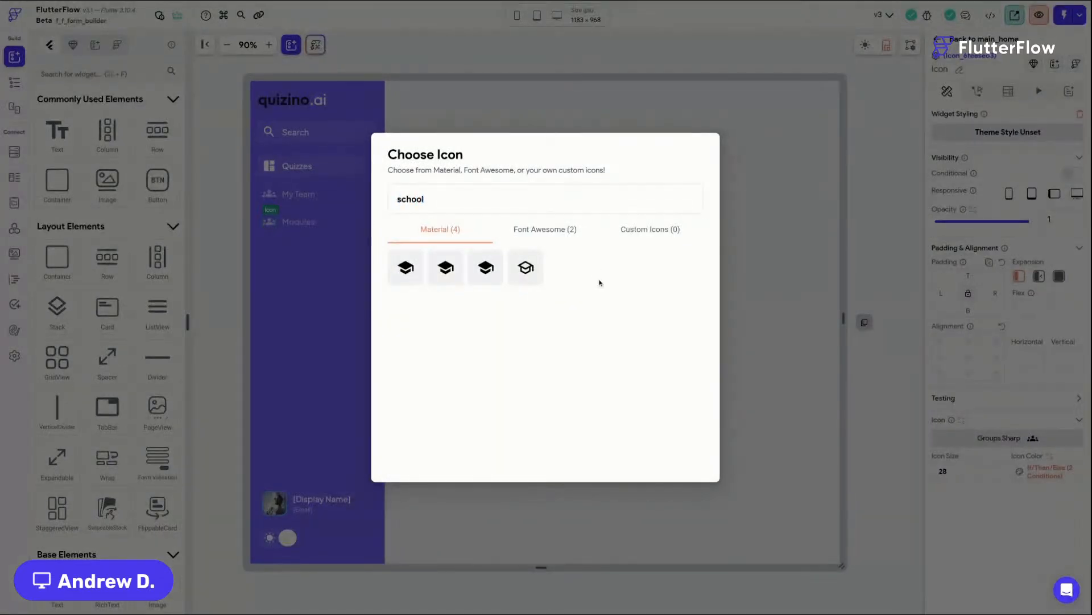
{"action": "left_click", "coordinate": [484, 275]}
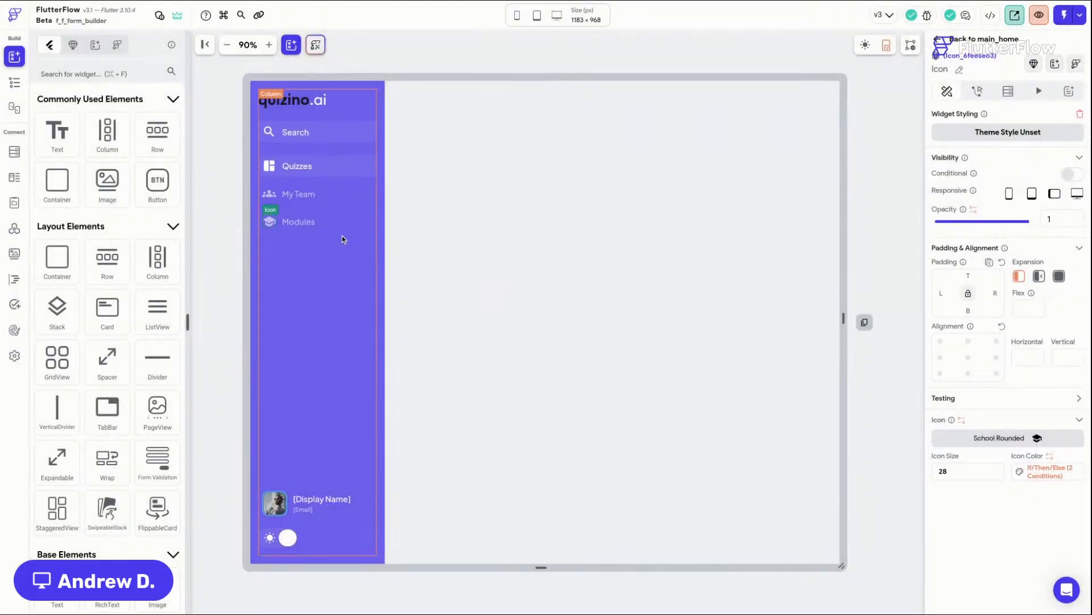
{"action": "left_click", "coordinate": [426, 55]}
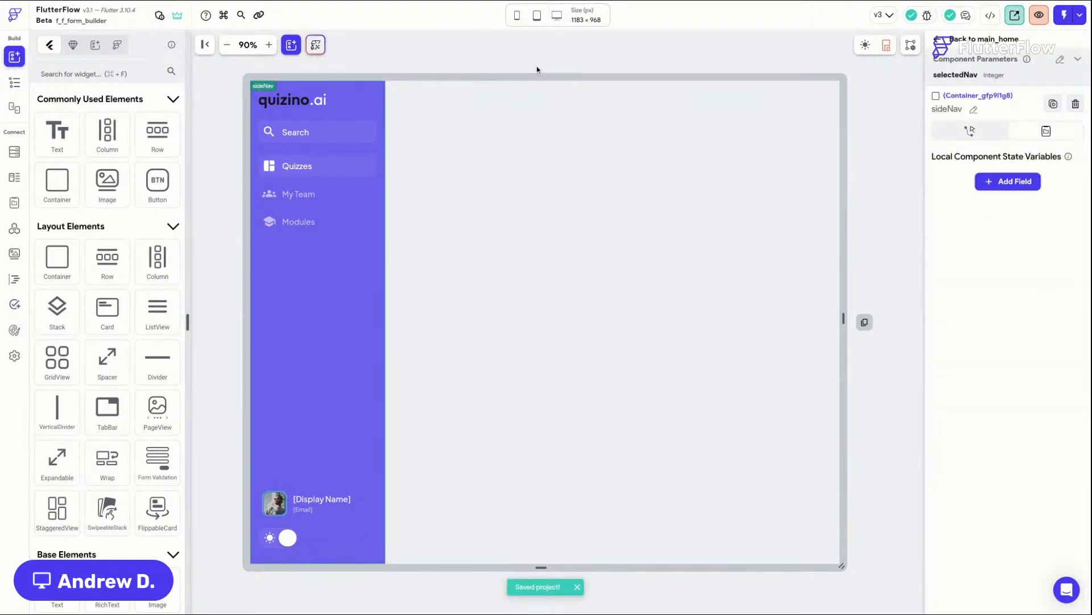
Step: Open the Create Page dialog from the command palette and search page templates for responsive
{"action": "key", "text": "super+k"}
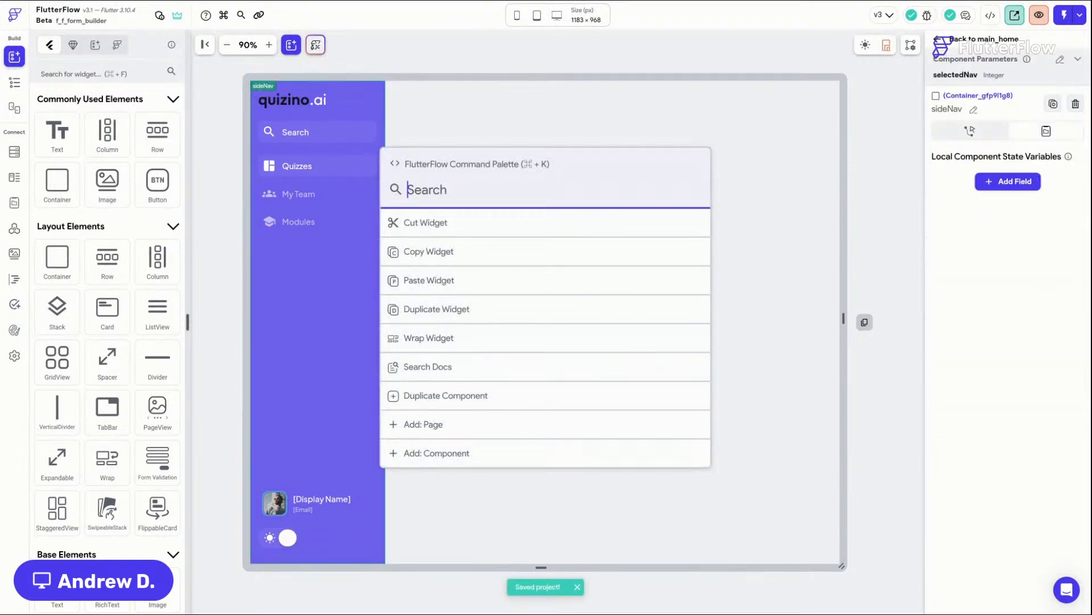
{"action": "type", "text": "add"}
{"action": "key", "text": "Return"}
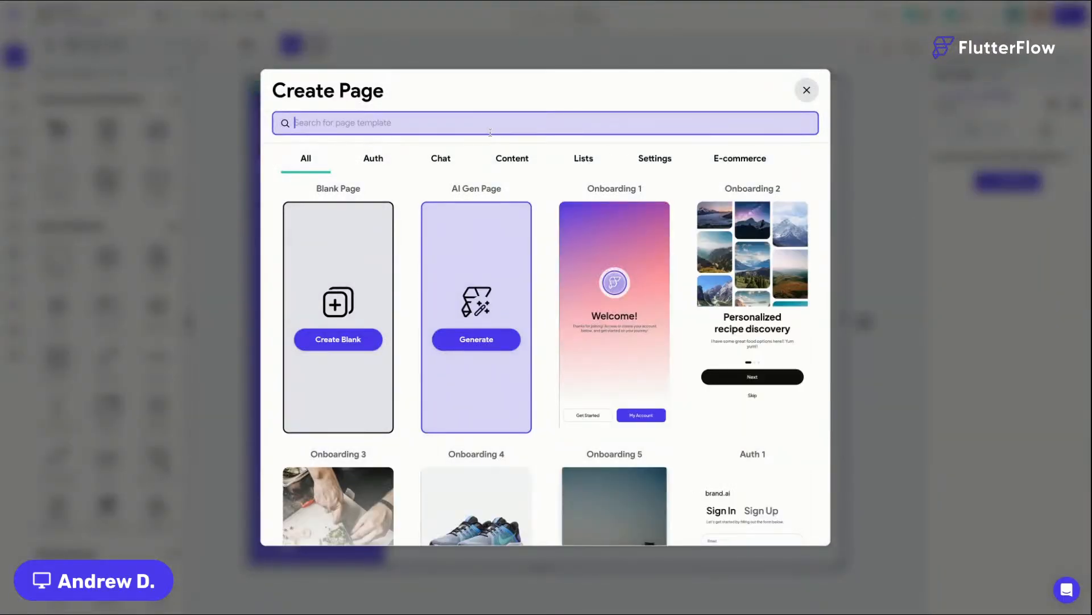
{"action": "type", "text": "responsive"}
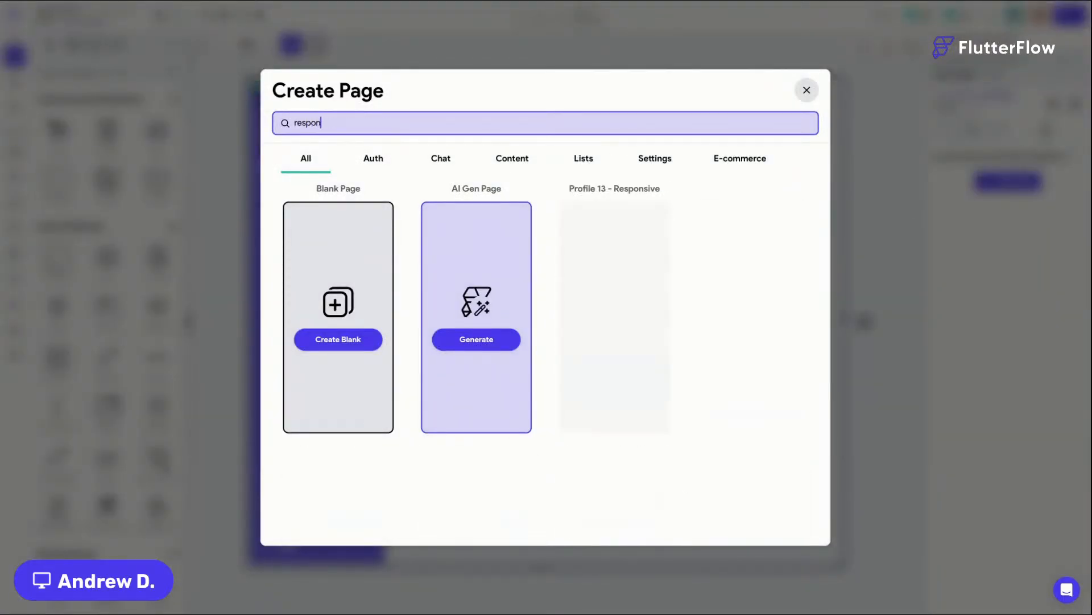
Step: Browse the responsive templates and create a page named modulesPage from List 21 - Project Grid Overview Responsive using my theme
{"action": "scroll", "coordinate": [725, 244], "scroll_direction": "down", "scroll_amount": 3}
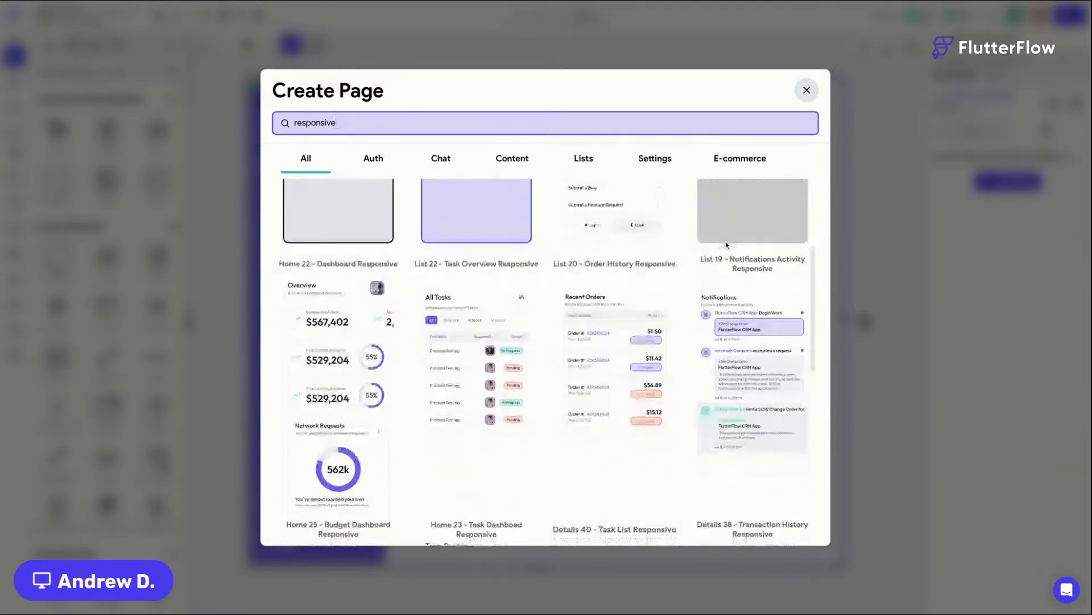
{"action": "scroll", "coordinate": [726, 245], "scroll_direction": "down", "scroll_amount": 2}
{"action": "mouse_move", "coordinate": [512, 274]}
{"action": "scroll", "coordinate": [636, 190], "scroll_direction": "down", "scroll_amount": 2}
{"action": "mouse_move", "coordinate": [636, 190]}
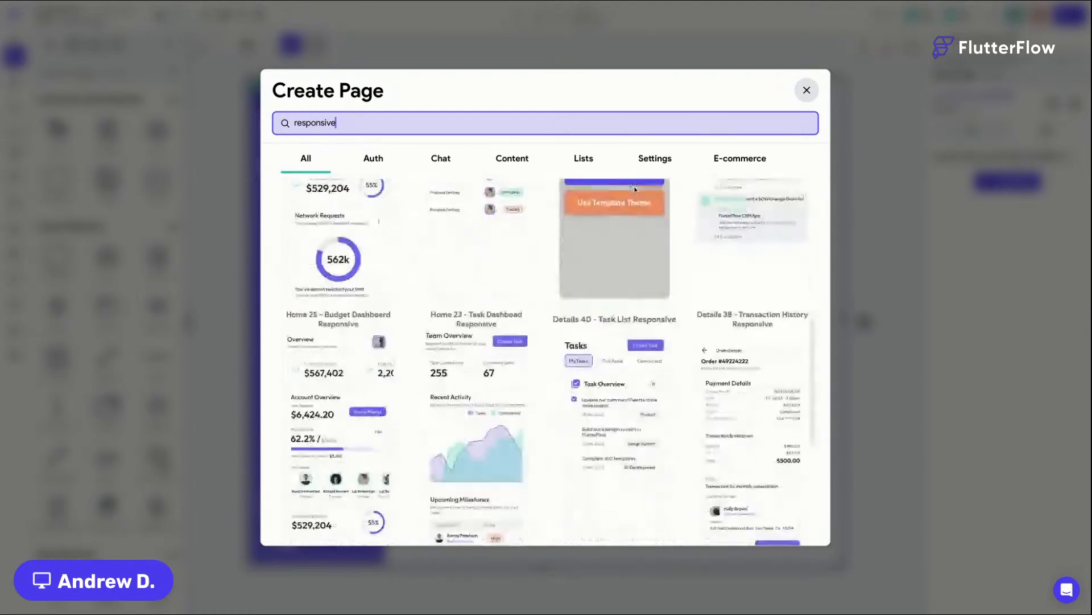
{"action": "scroll", "coordinate": [636, 190], "scroll_direction": "down", "scroll_amount": 5}
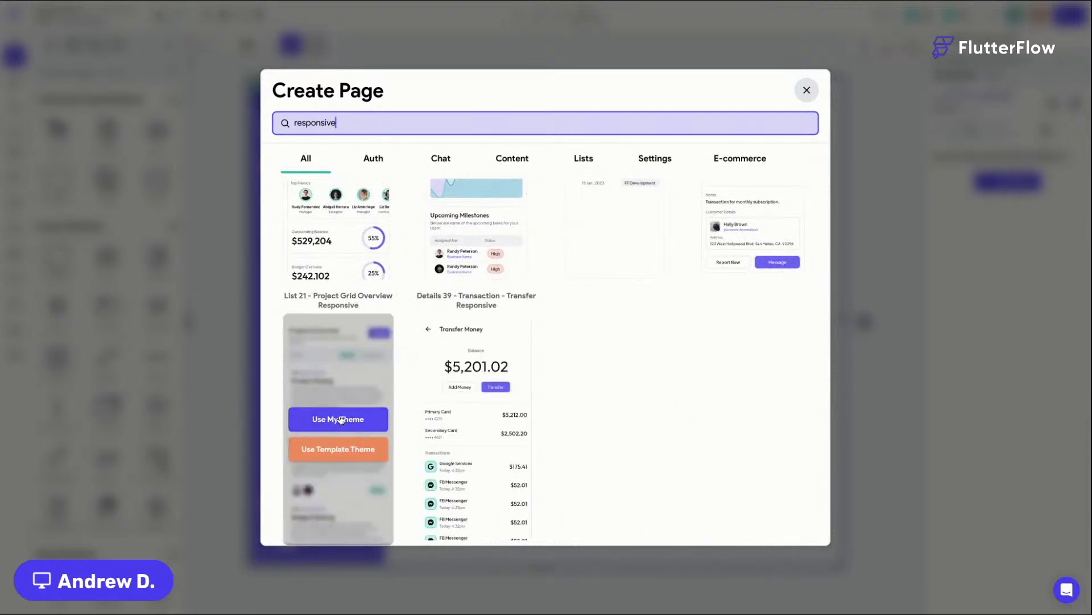
{"action": "left_click", "coordinate": [340, 419]}
{"action": "key", "text": "ctrl+a"}
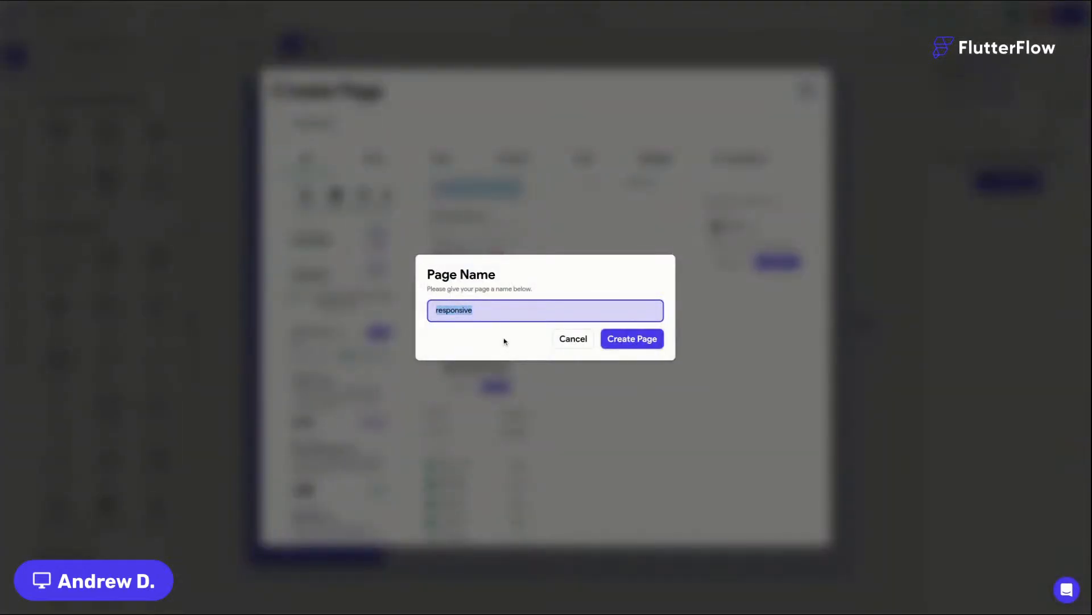
{"action": "type", "text": "List"}
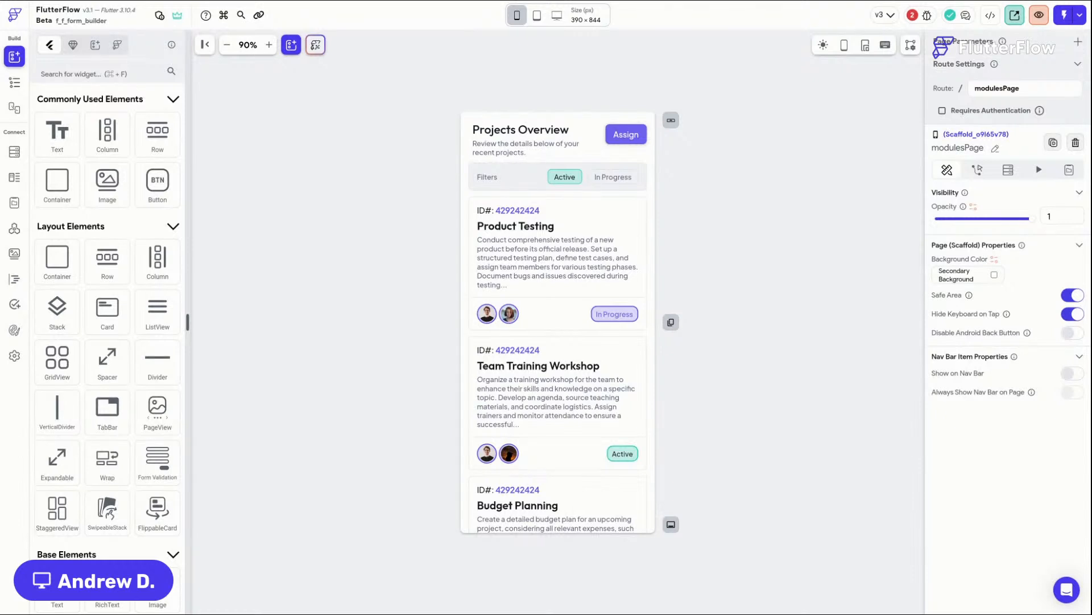
Step: Zoom the canvas to 100% and preview the page at the Macbook Pro 15" desktop size
{"action": "left_click", "coordinate": [268, 44]}
{"action": "mouse_move", "coordinate": [558, 17]}
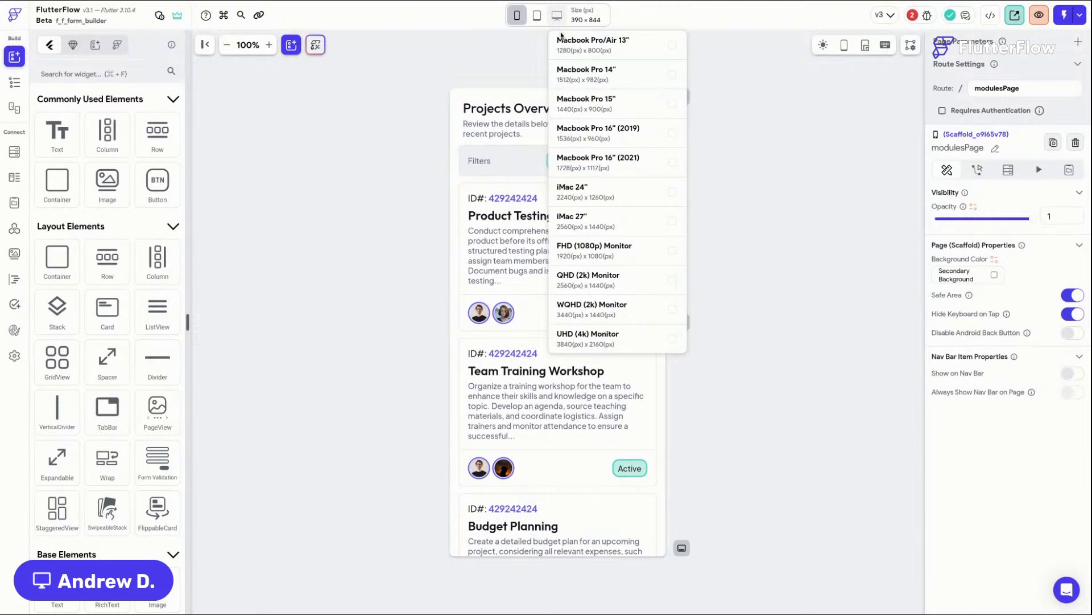
{"action": "left_click", "coordinate": [586, 102]}
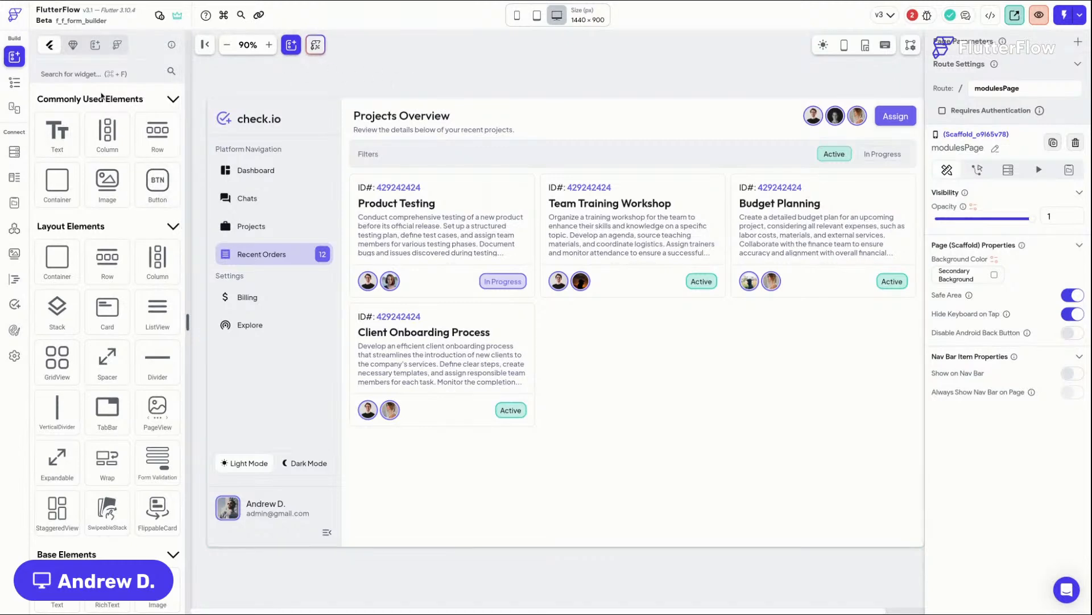
Step: Try to undo, then delete the modulesPage page from the pages list
{"action": "key", "text": "super+z"}
{"action": "left_click", "coordinate": [14, 81]}
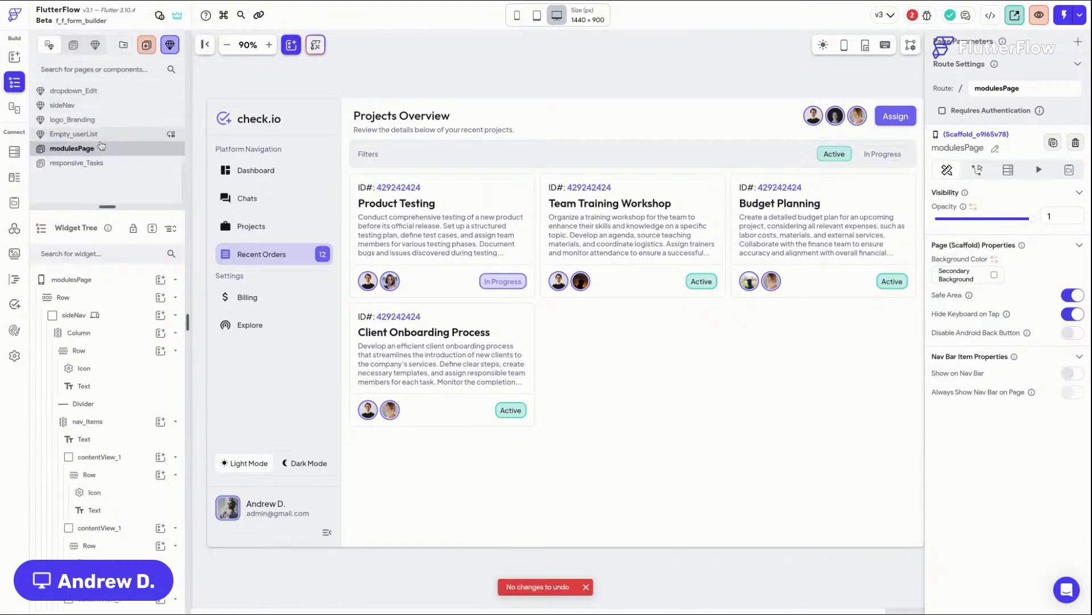
{"action": "right_click", "coordinate": [104, 150]}
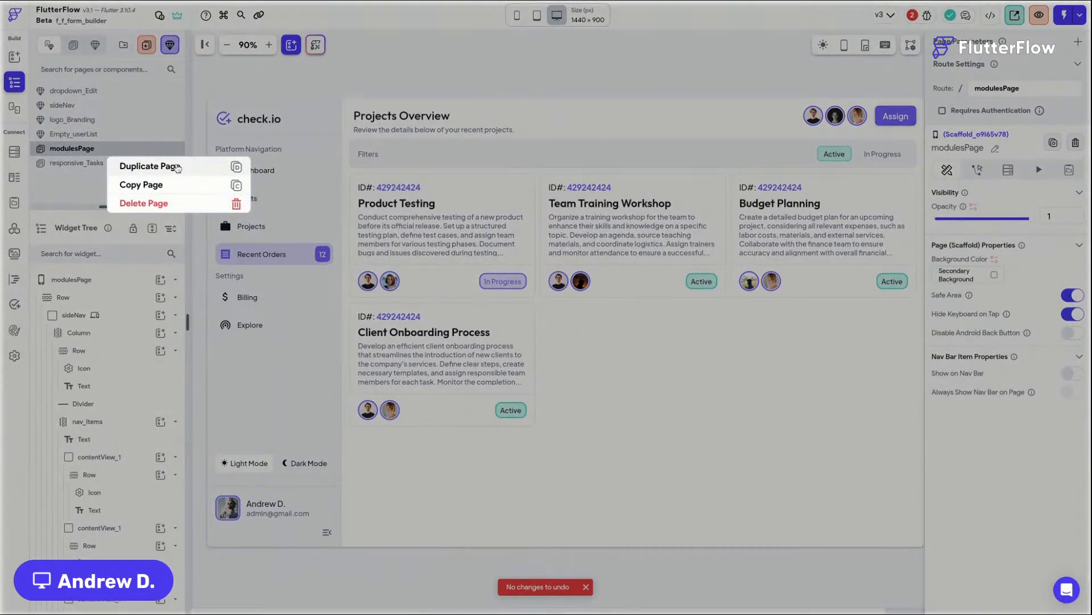
{"action": "left_click", "coordinate": [177, 203]}
{"action": "left_click", "coordinate": [581, 326]}
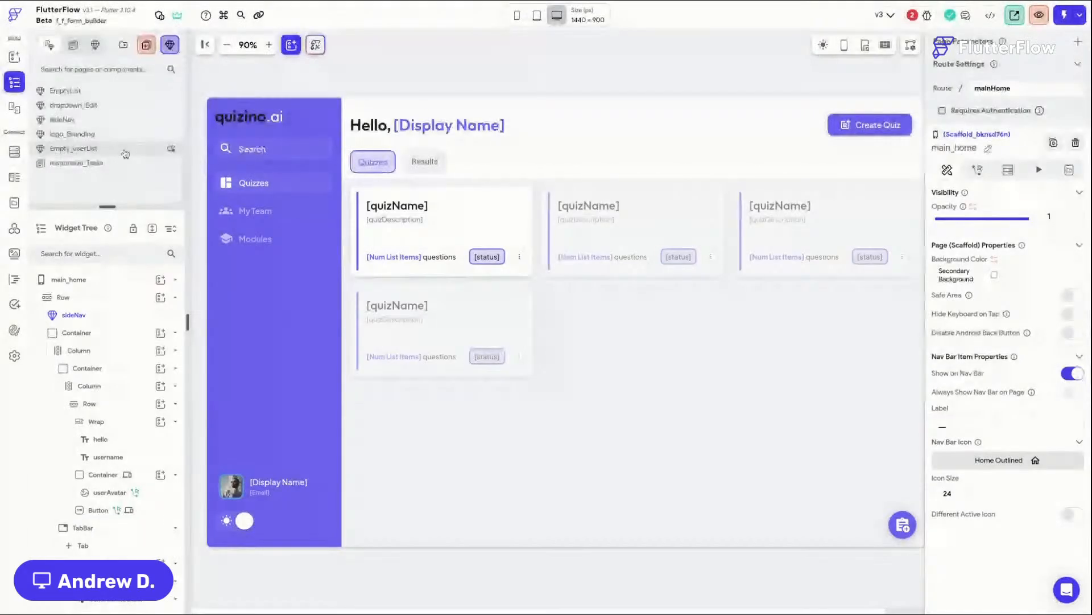
Step: Duplicate the main_TeamUsers page and rename the copy main_Modules
{"action": "scroll", "coordinate": [112, 106], "scroll_direction": "up", "scroll_amount": 2}
{"action": "left_click", "coordinate": [111, 93]}
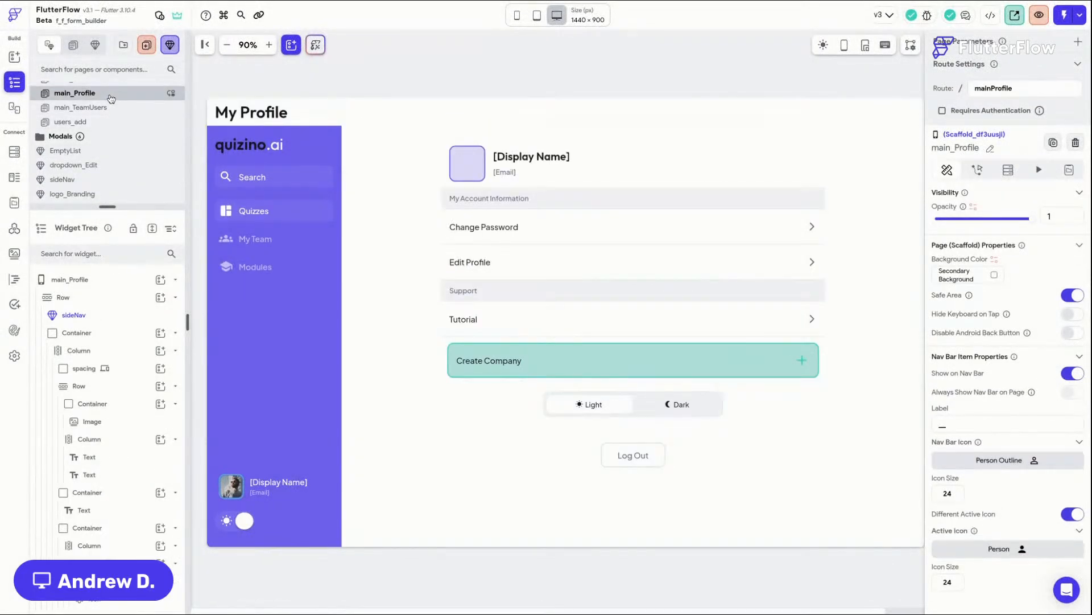
{"action": "left_click", "coordinate": [115, 108]}
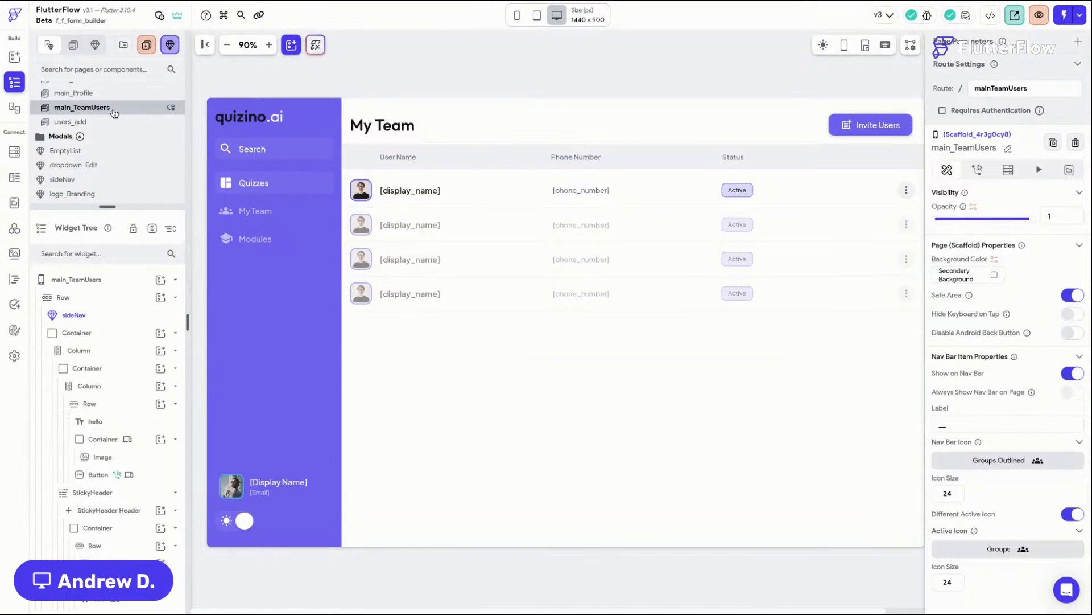
{"action": "right_click", "coordinate": [114, 113]}
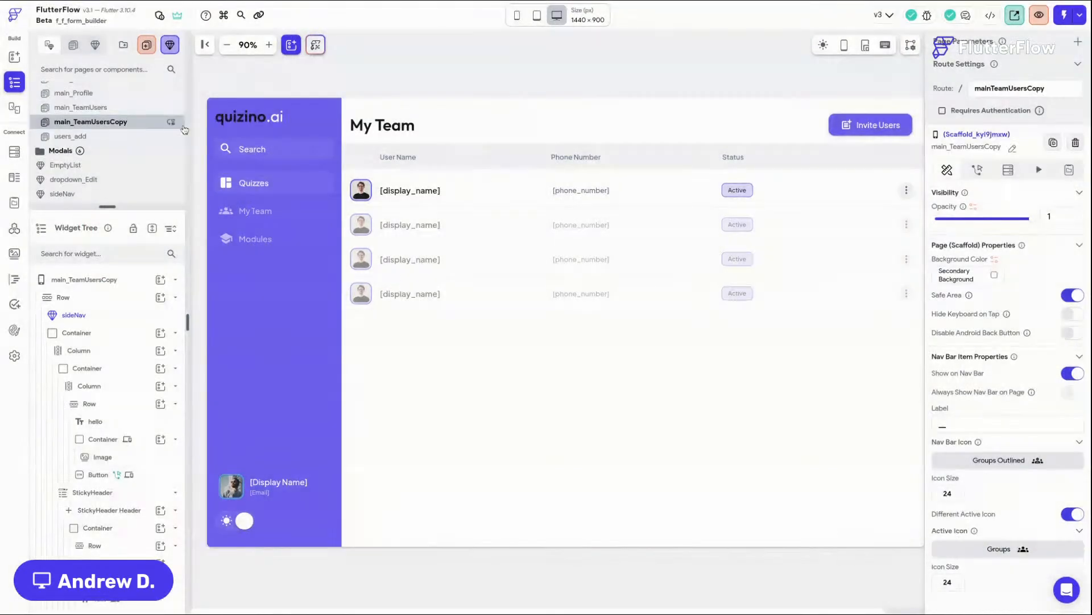
{"action": "left_click", "coordinate": [183, 127]}
{"action": "double_click", "coordinate": [94, 122]}
{"action": "type", "text": "main_"}
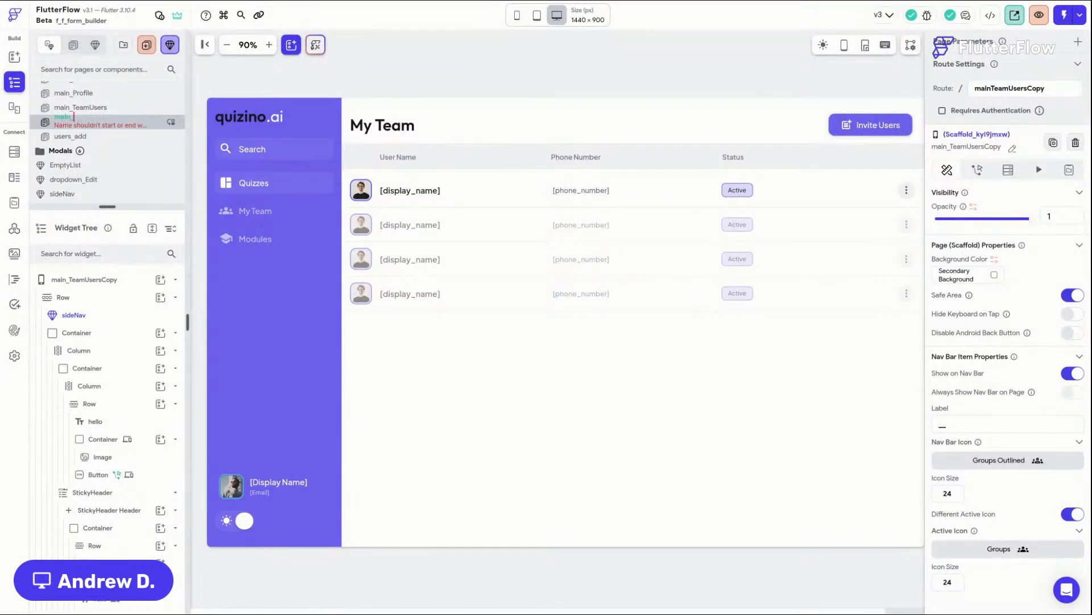
{"action": "type", "text": "Modules"}
{"action": "key", "text": "Return"}
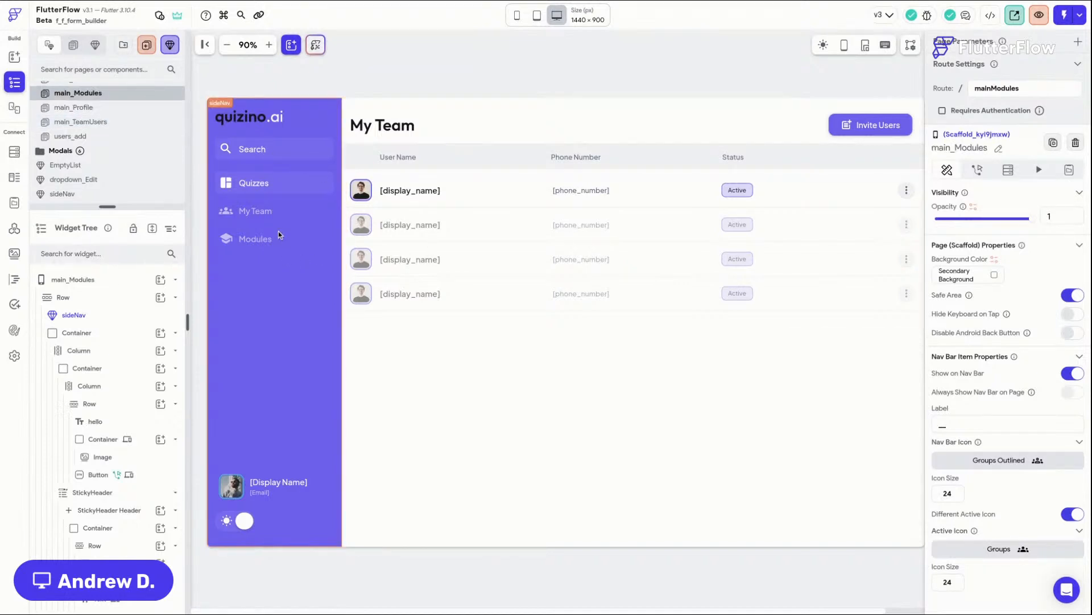
Step: Inspect the sideNav instance's selectedNav component property on the new page
{"action": "left_click", "coordinate": [309, 155]}
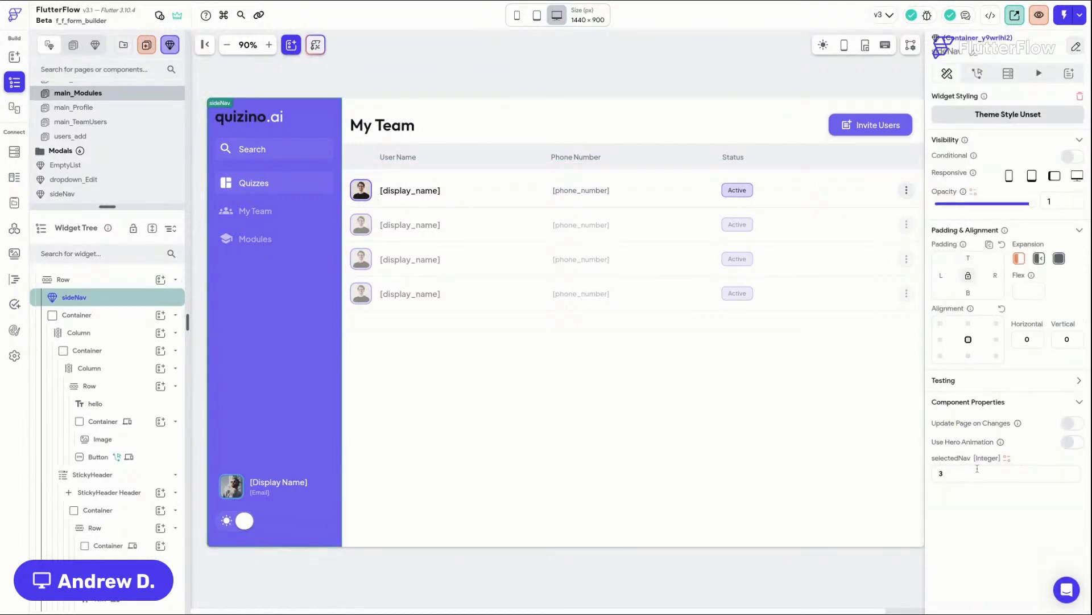
{"action": "left_click_drag", "start_coordinate": [959, 472], "coordinate": [908, 477]}
{"action": "left_click", "coordinate": [436, 43]}
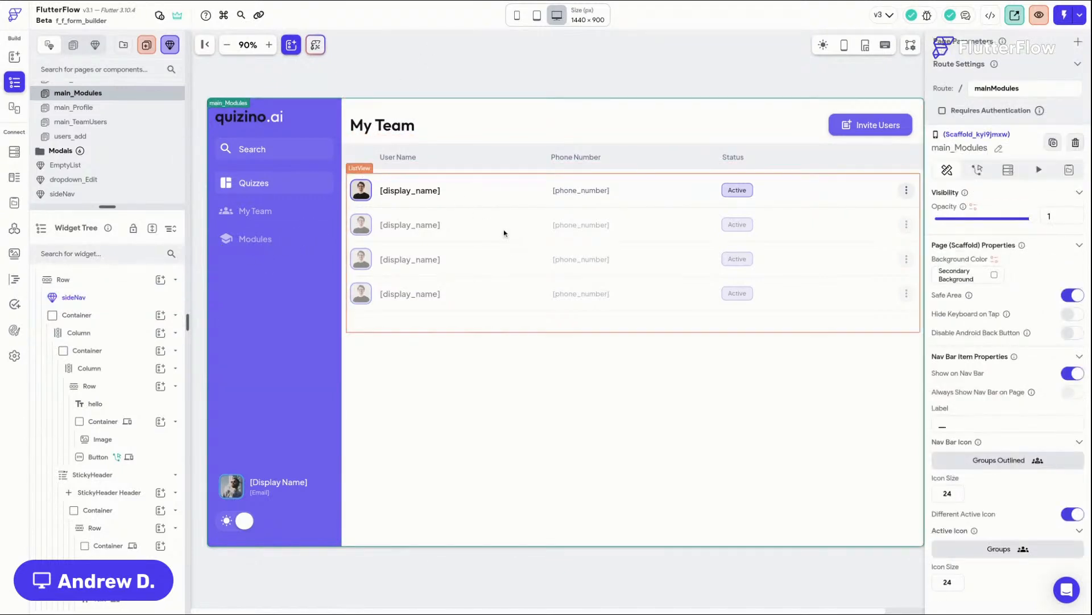
Step: Change the page's header title text to Modules
{"action": "left_click", "coordinate": [395, 128]}
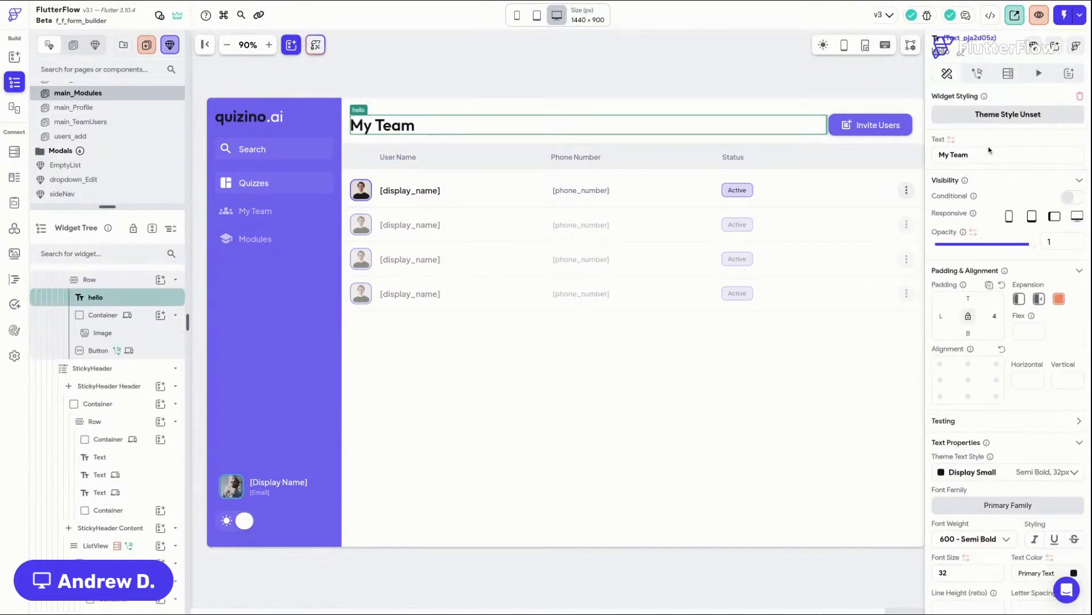
{"action": "left_click_drag", "start_coordinate": [991, 153], "coordinate": [837, 161]}
{"action": "type", "text": "Modules"}
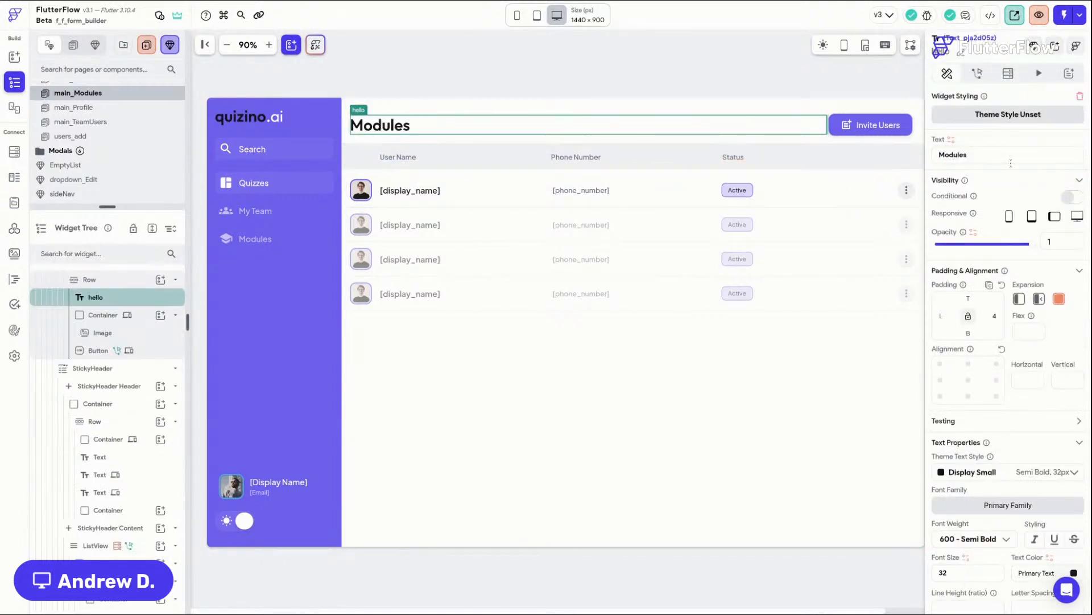
Step: Change the header button's text from its invite label to Create Module
{"action": "left_click", "coordinate": [865, 123]}
{"action": "scroll", "coordinate": [1002, 353], "scroll_direction": "down", "scroll_amount": 2}
{"action": "left_click_drag", "start_coordinate": [998, 378], "coordinate": [892, 382]}
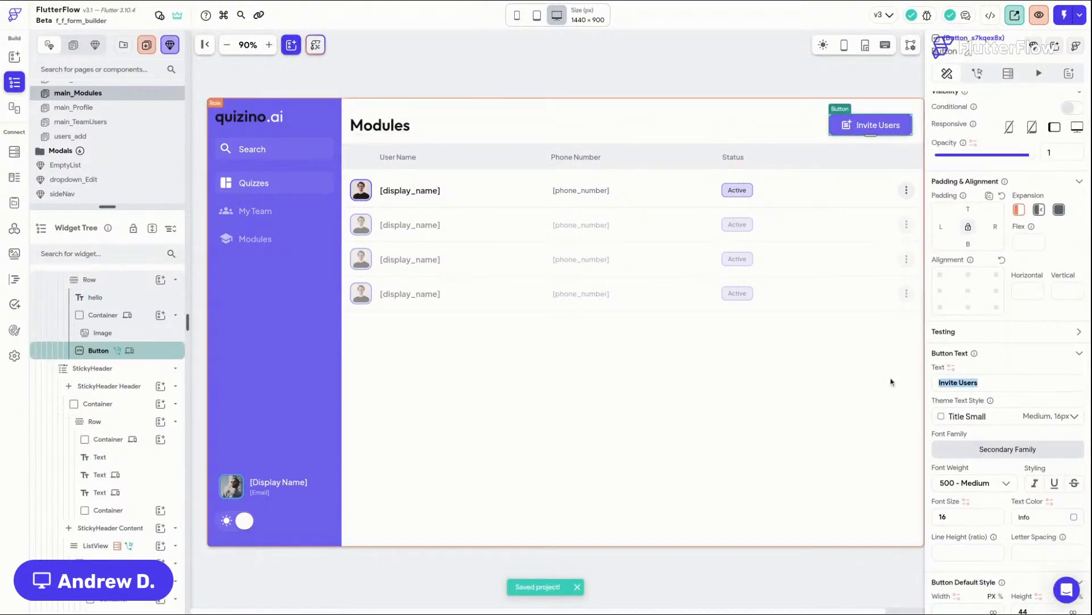
{"action": "type", "text": "Create Module"}
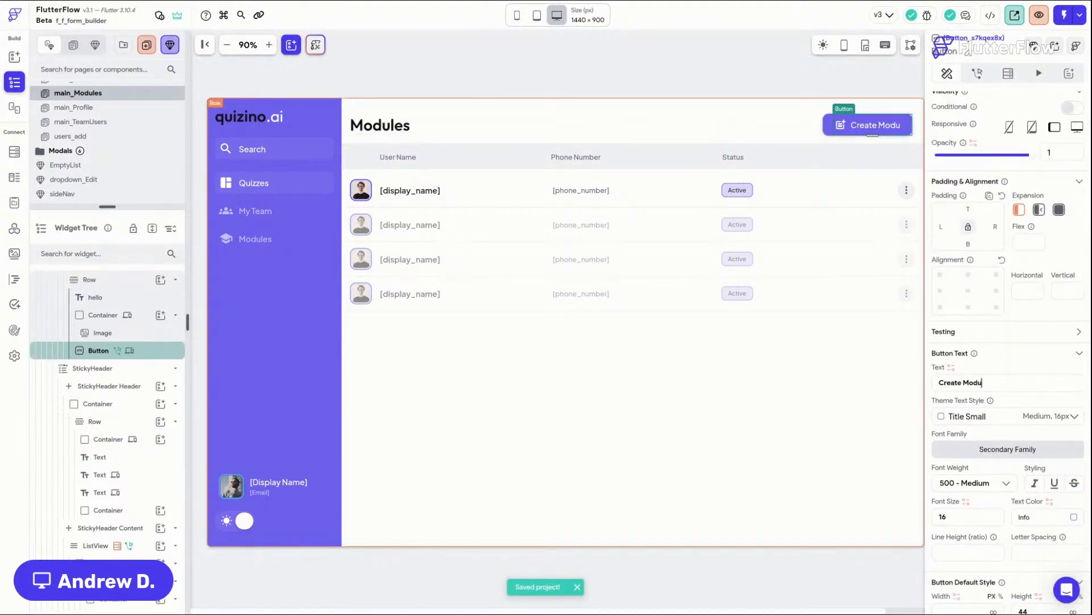
{"action": "scroll", "coordinate": [976, 316], "scroll_direction": "down", "scroll_amount": 4}
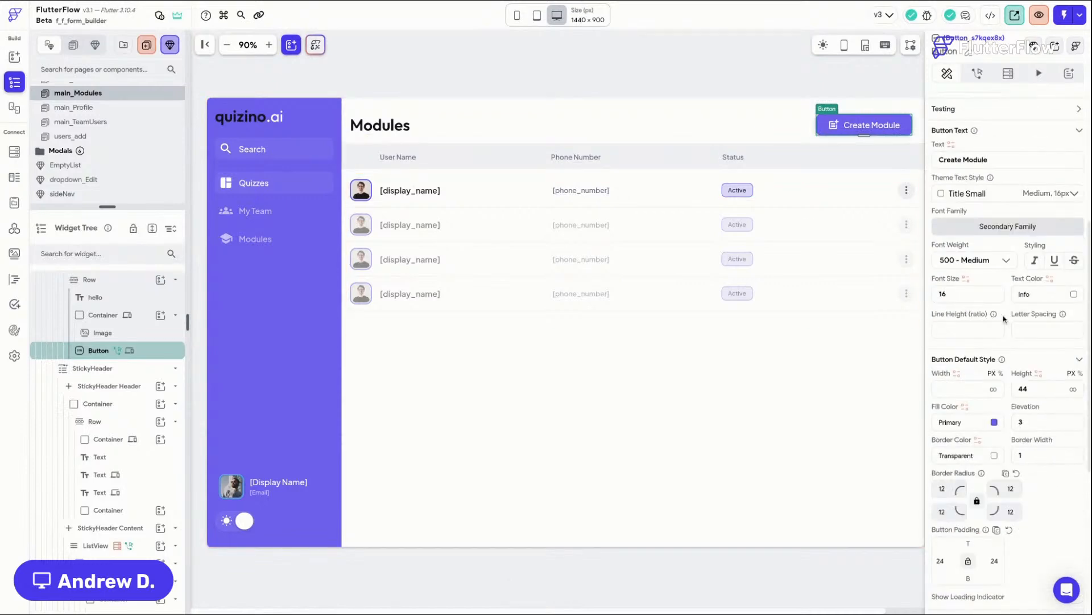
{"action": "left_click", "coordinate": [659, 73]}
{"action": "left_click", "coordinate": [823, 44]}
{"action": "left_click", "coordinate": [824, 44]}
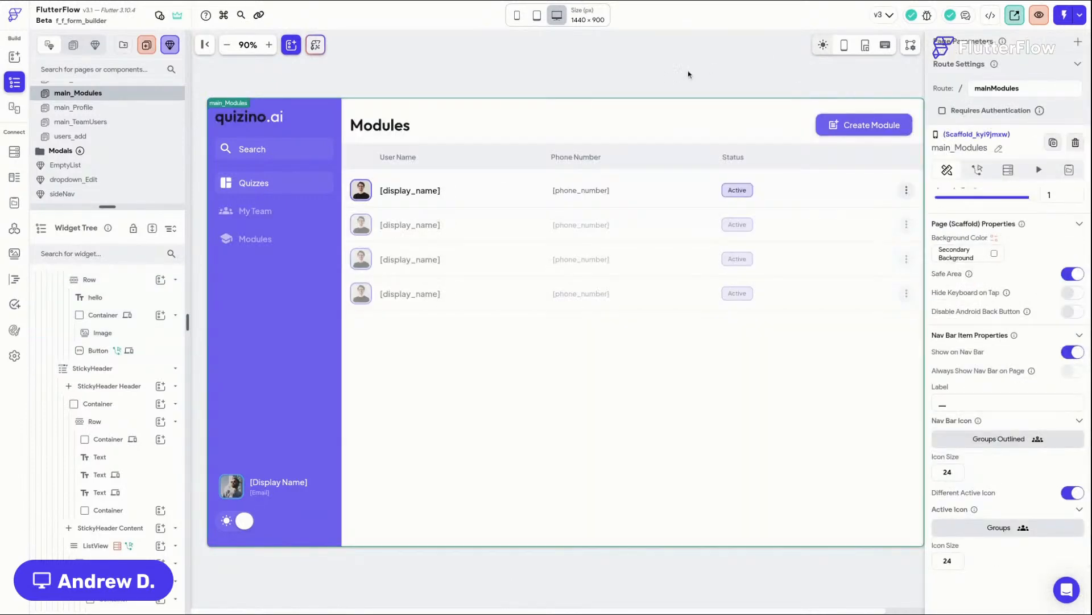
Step: Delete the users ListView from the page content
{"action": "left_click", "coordinate": [482, 242]}
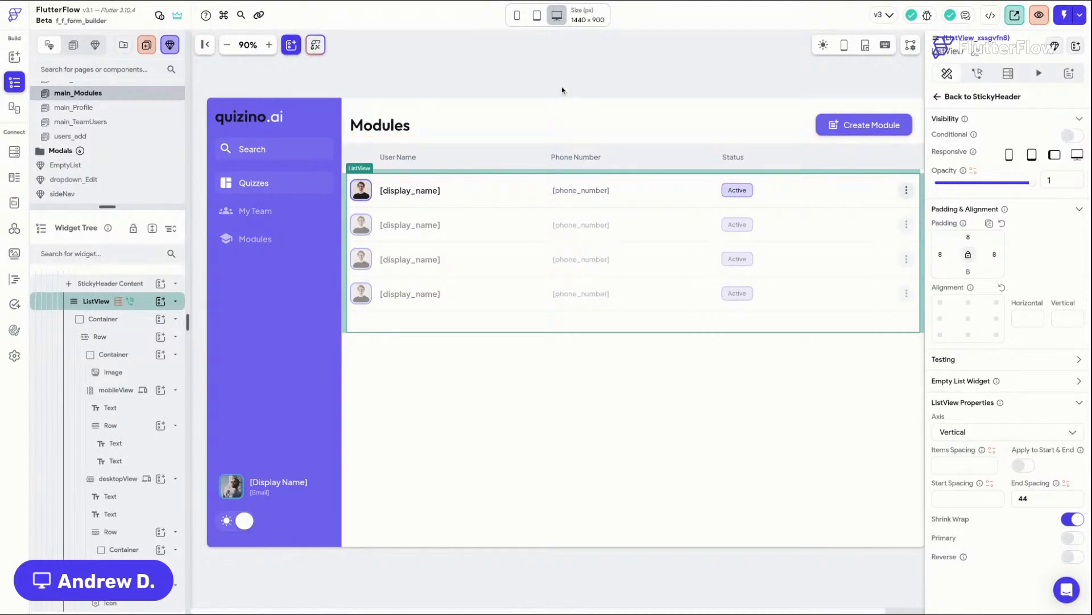
{"action": "scroll", "coordinate": [443, 279], "scroll_direction": "right", "scroll_amount": 2}
{"action": "scroll", "coordinate": [444, 280], "scroll_direction": "right", "scroll_amount": 3}
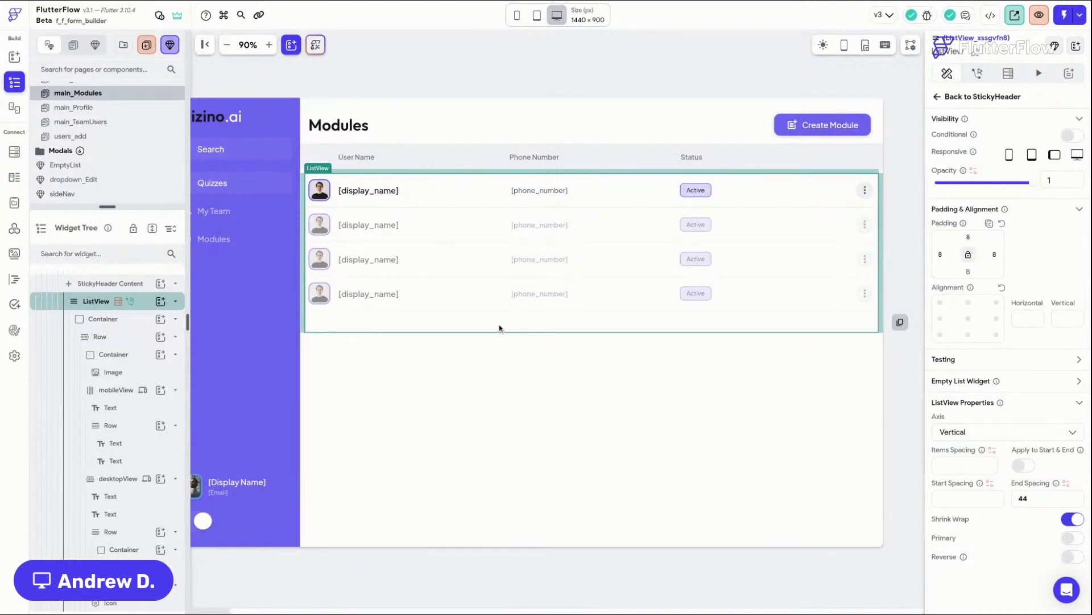
{"action": "key", "text": "Delete"}
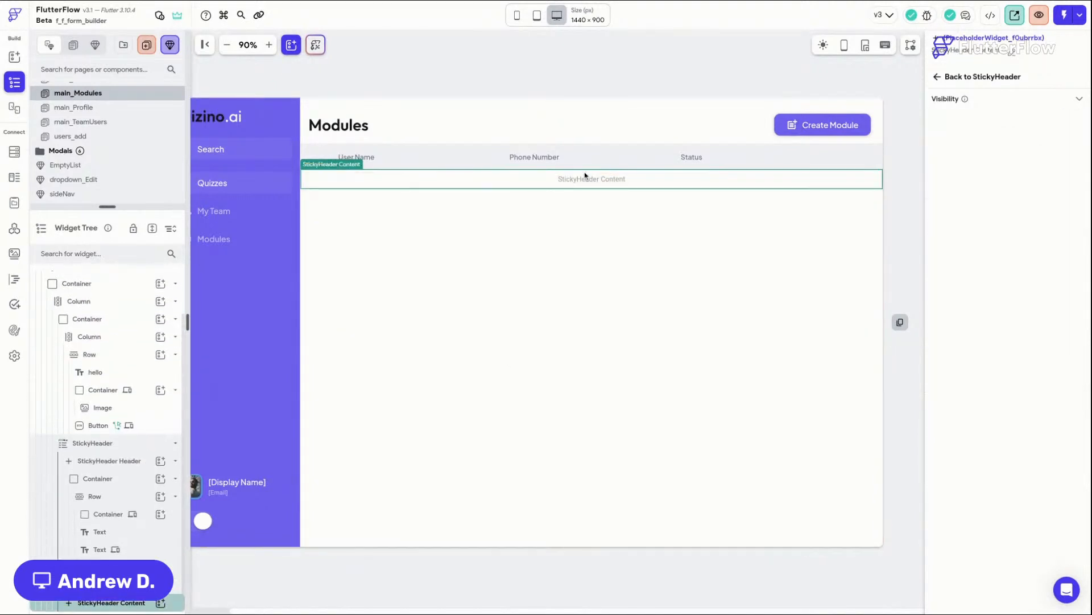
Step: Delete the StickyHeader widget containing the column headers
{"action": "left_click", "coordinate": [387, 154]}
{"action": "left_click", "coordinate": [379, 146]}
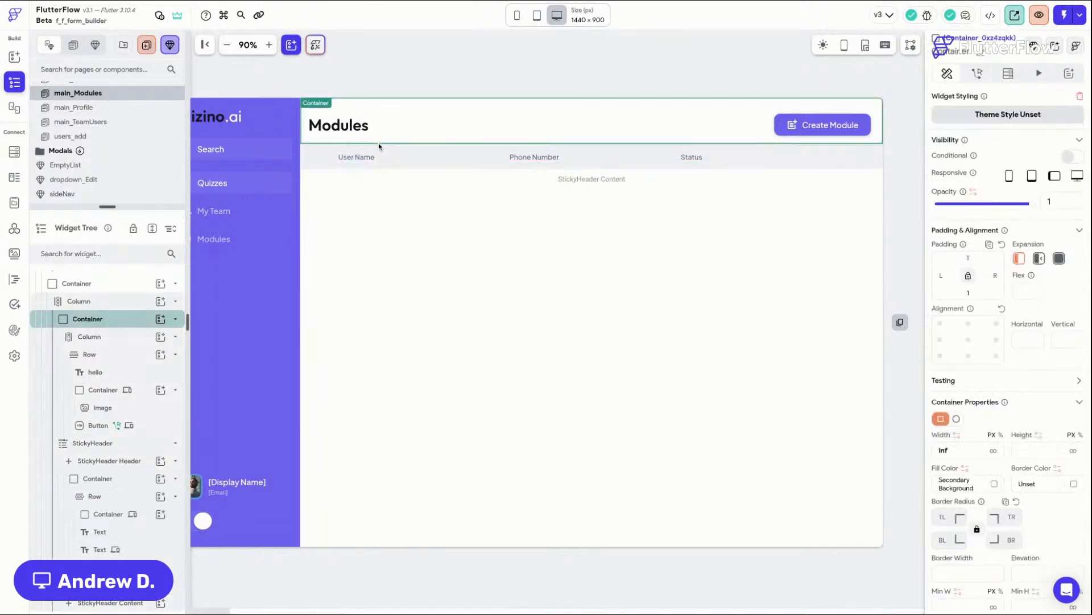
{"action": "scroll", "coordinate": [91, 438], "scroll_direction": "up", "scroll_amount": 2}
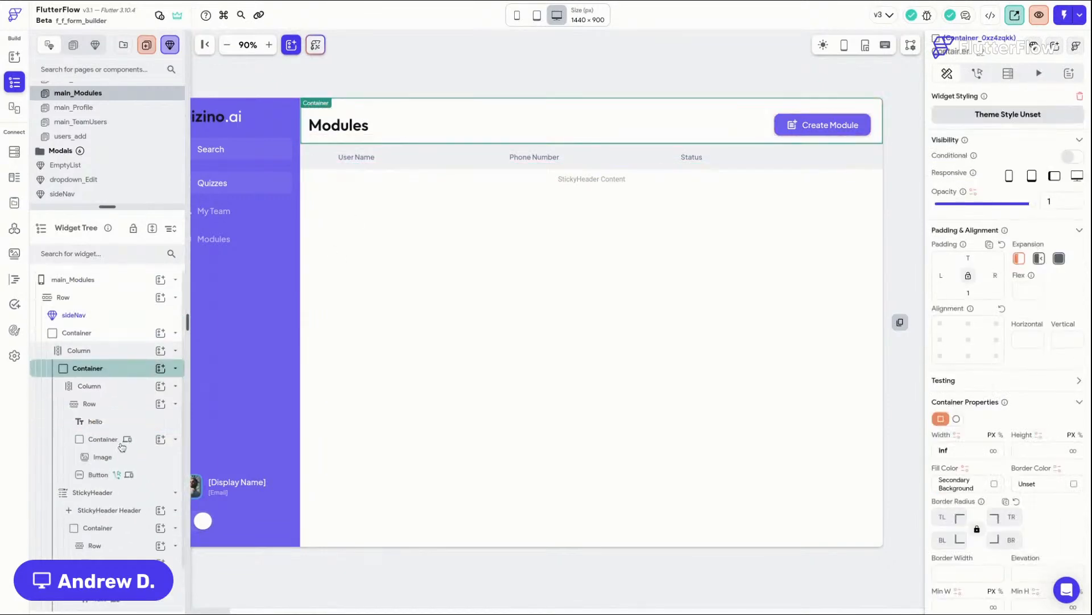
{"action": "left_click", "coordinate": [140, 495]}
{"action": "key", "text": "Delete"}
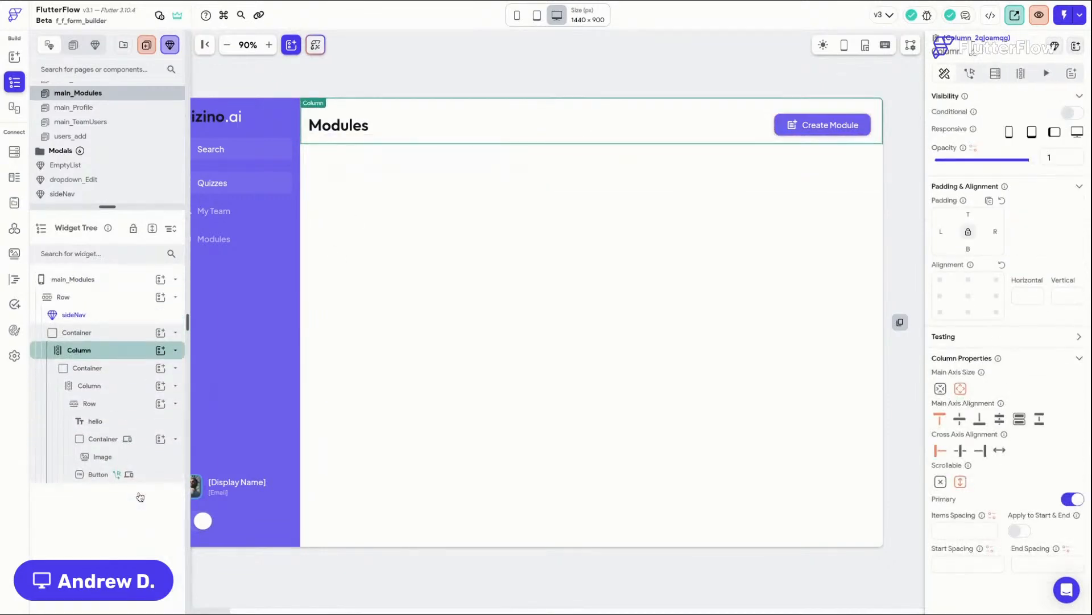
Step: Make the main content Column non-scrollable
{"action": "left_click", "coordinate": [941, 482]}
{"action": "left_click", "coordinate": [405, 45]}
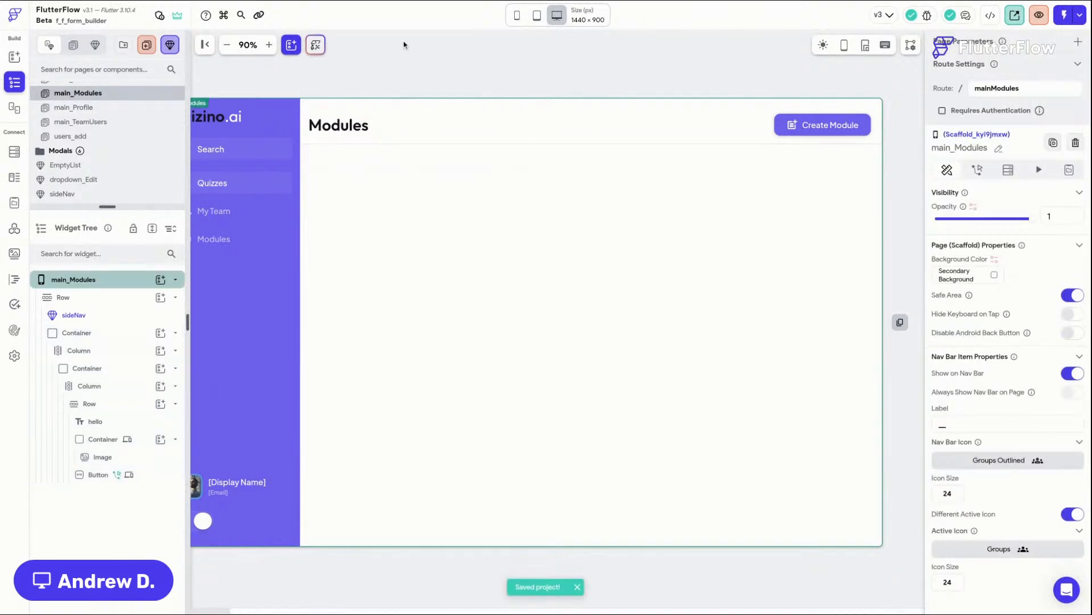
Step: Rename the main content Container beside sideNav to maxWidth
{"action": "left_click", "coordinate": [412, 244]}
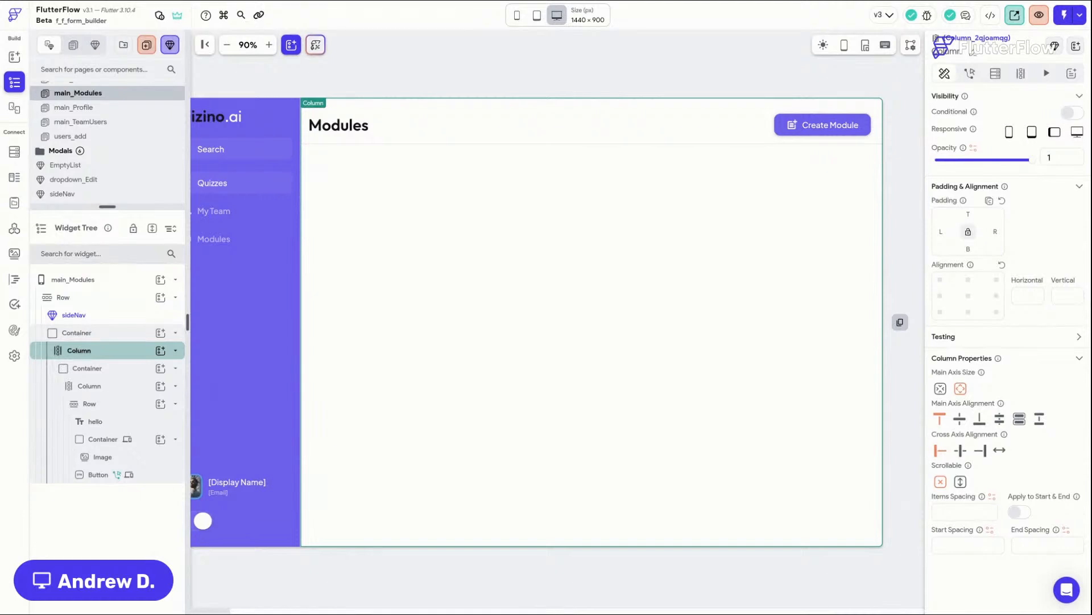
{"action": "left_click", "coordinate": [94, 314]}
{"action": "left_click", "coordinate": [100, 336]}
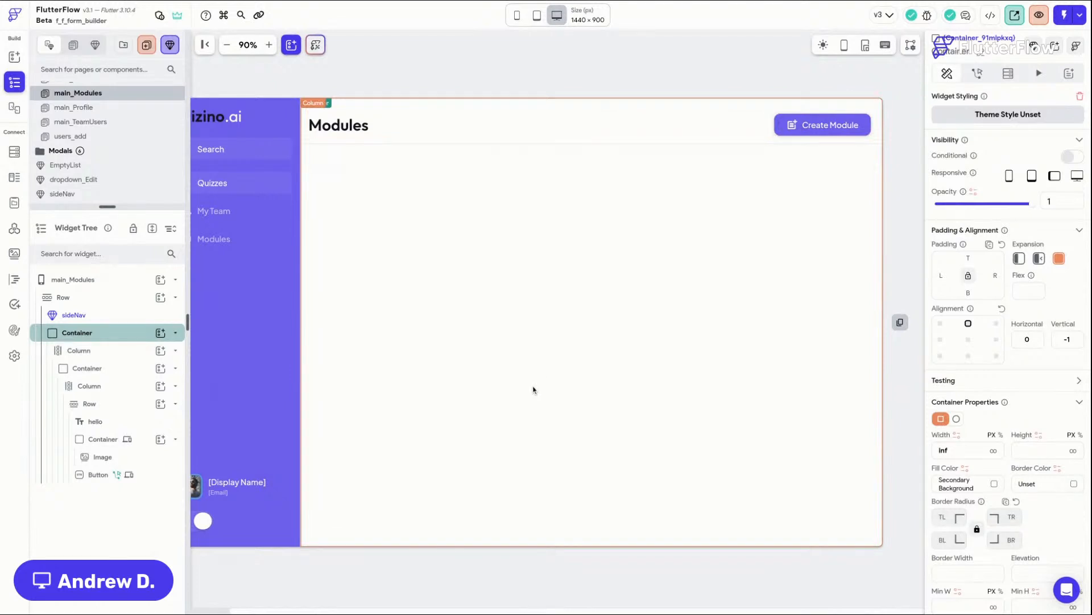
{"action": "left_click", "coordinate": [982, 54]}
{"action": "type", "text": "maxWidth"}
{"action": "left_click", "coordinate": [122, 335]}
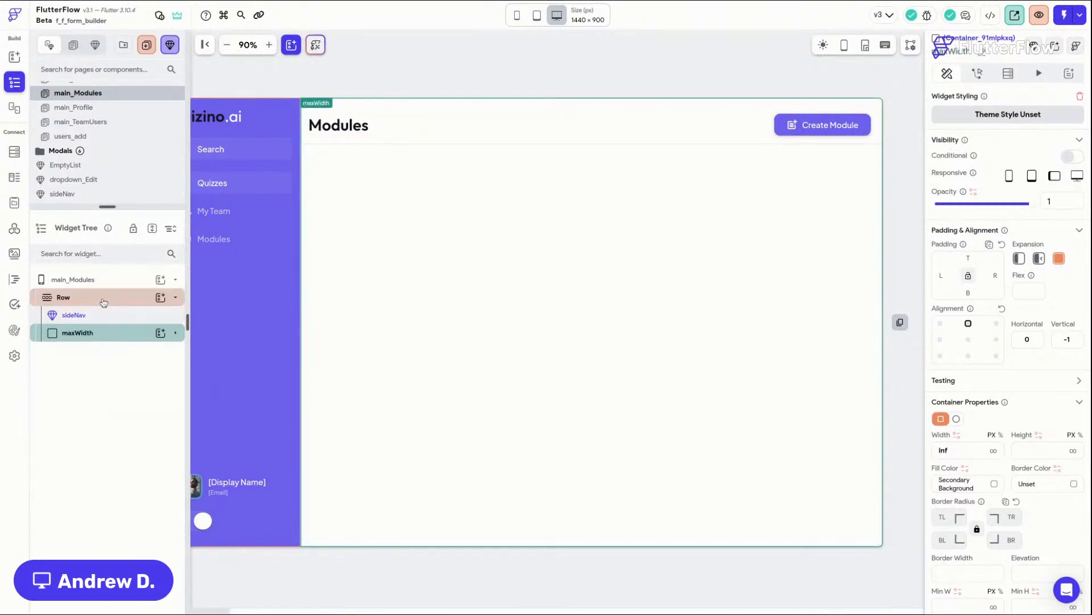
{"action": "left_click", "coordinate": [161, 297]}
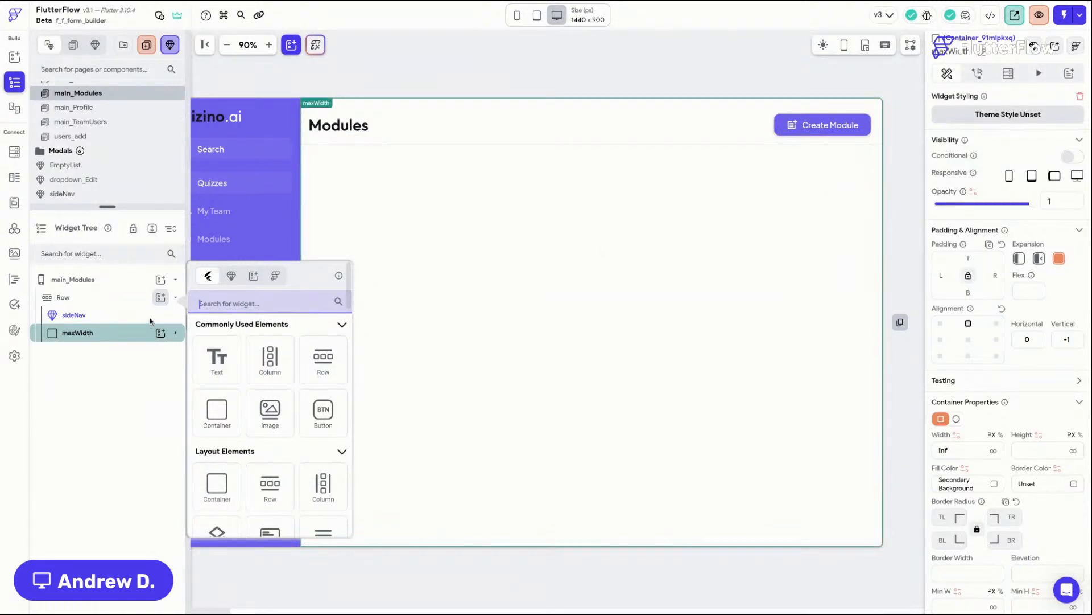
{"action": "left_click", "coordinate": [217, 409]}
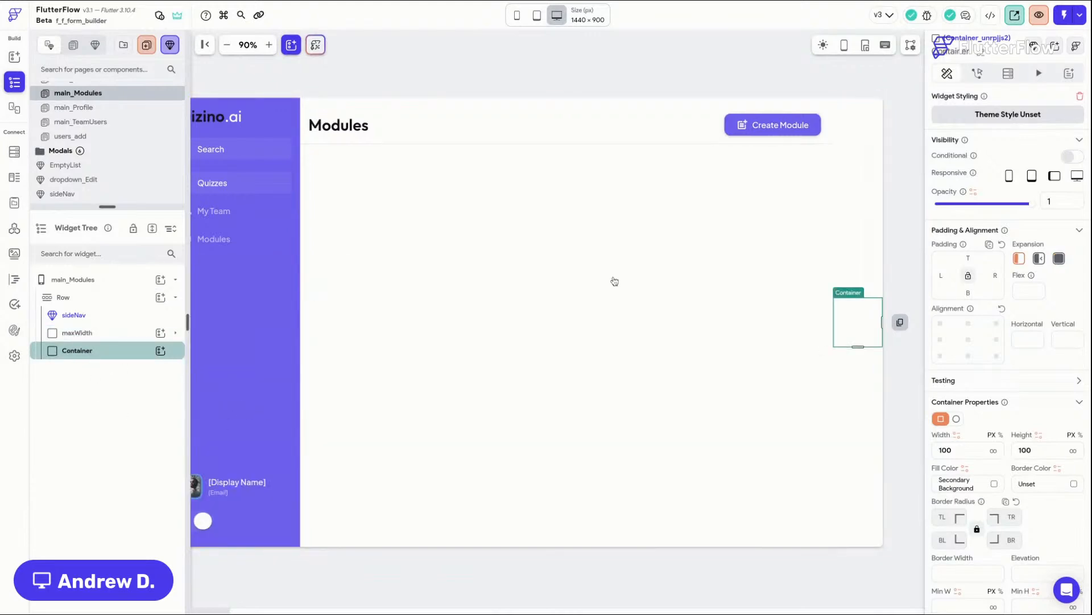
{"action": "left_click", "coordinate": [996, 484]}
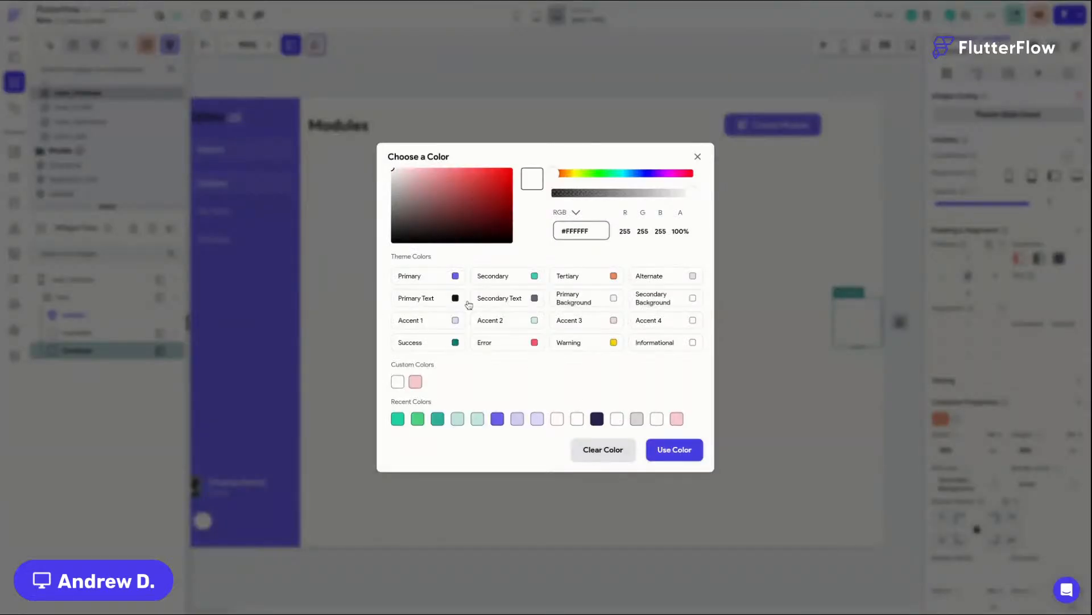
{"action": "left_click", "coordinate": [455, 276]}
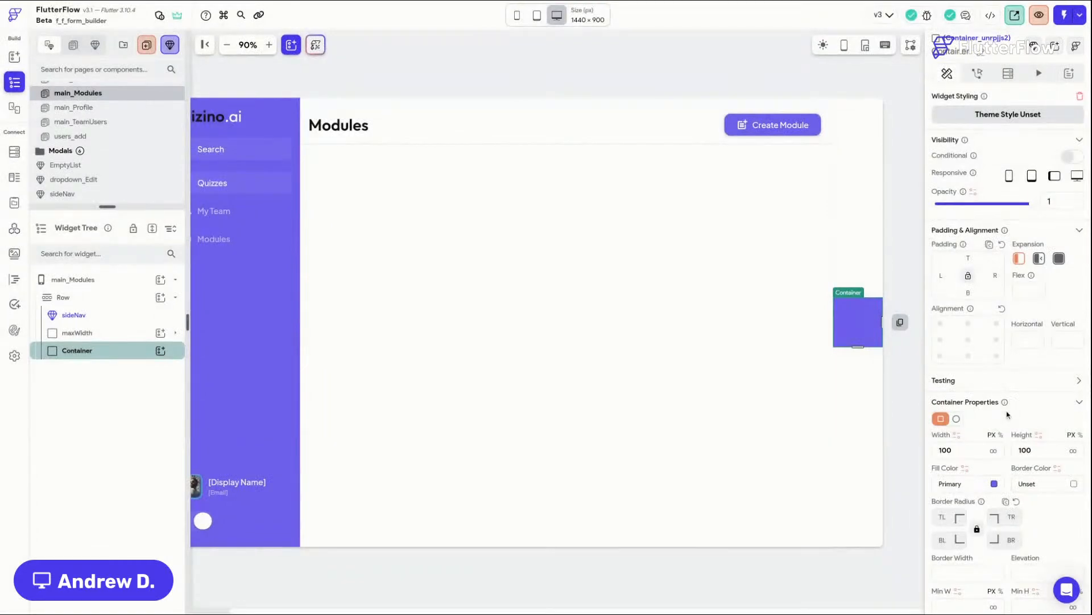
{"action": "scroll", "coordinate": [1008, 467], "scroll_direction": "down", "scroll_amount": 1}
{"action": "left_click_drag", "start_coordinate": [971, 445], "coordinate": [879, 444]}
{"action": "type", "text": "560"}
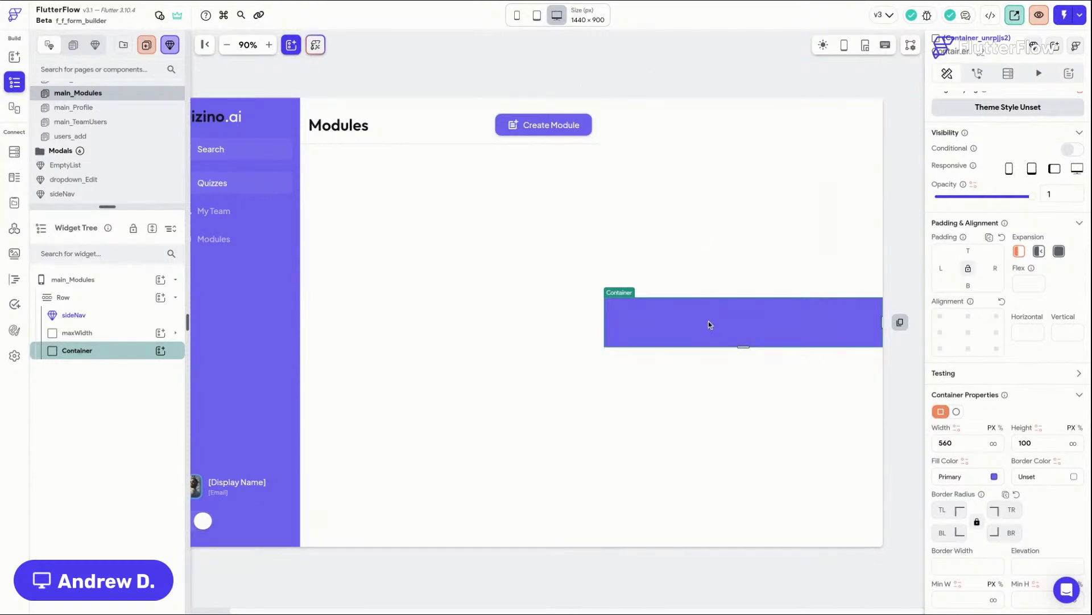
{"action": "key", "text": "Delete"}
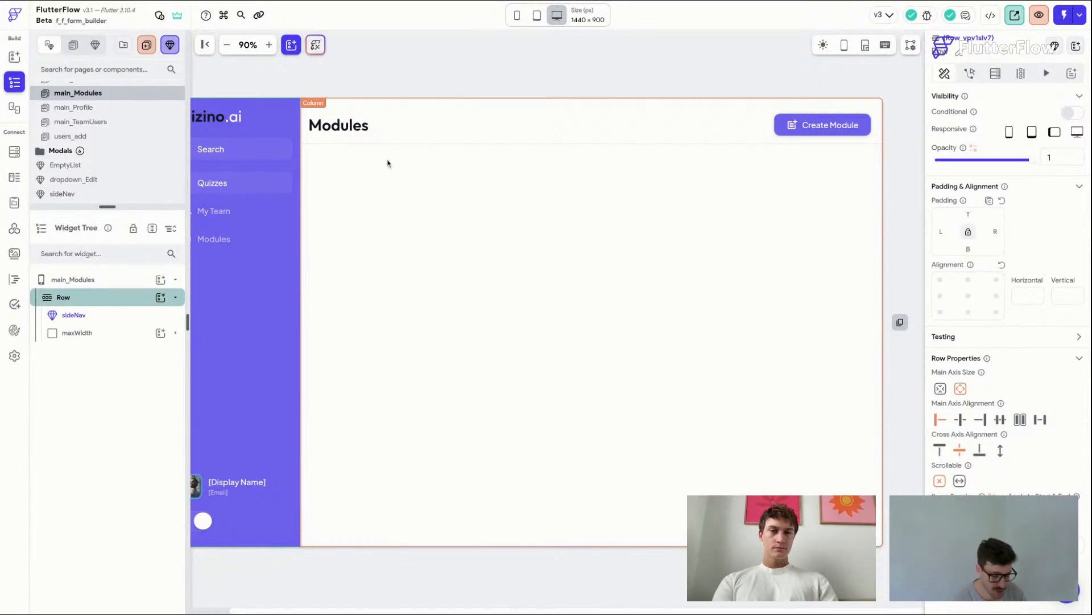
Step: Add a new Row beneath the header row inside the page's main content Column
{"action": "left_click", "coordinate": [387, 243]}
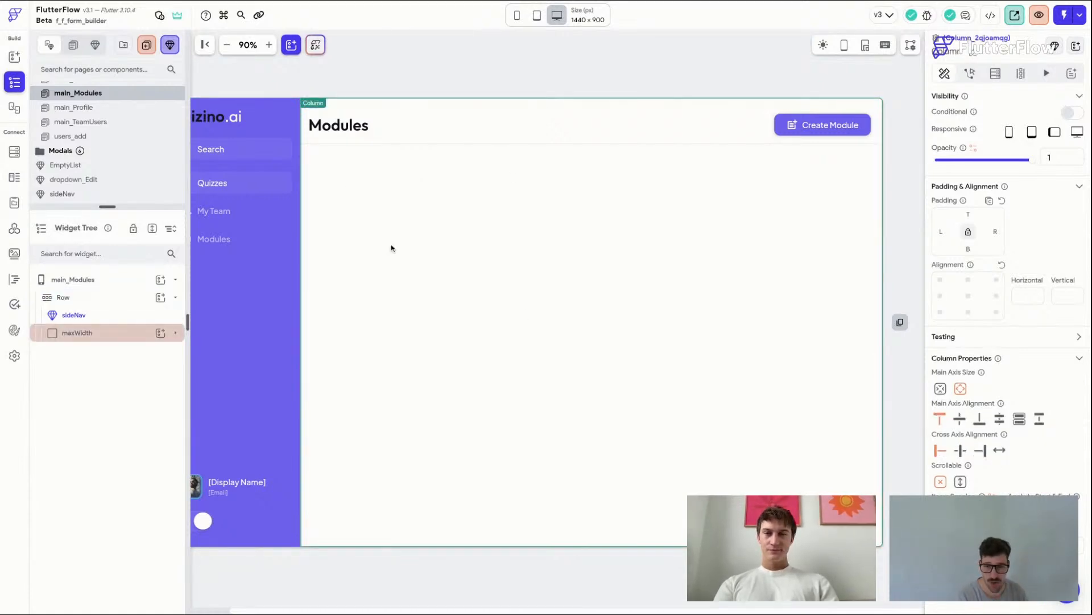
{"action": "left_click", "coordinate": [175, 332]}
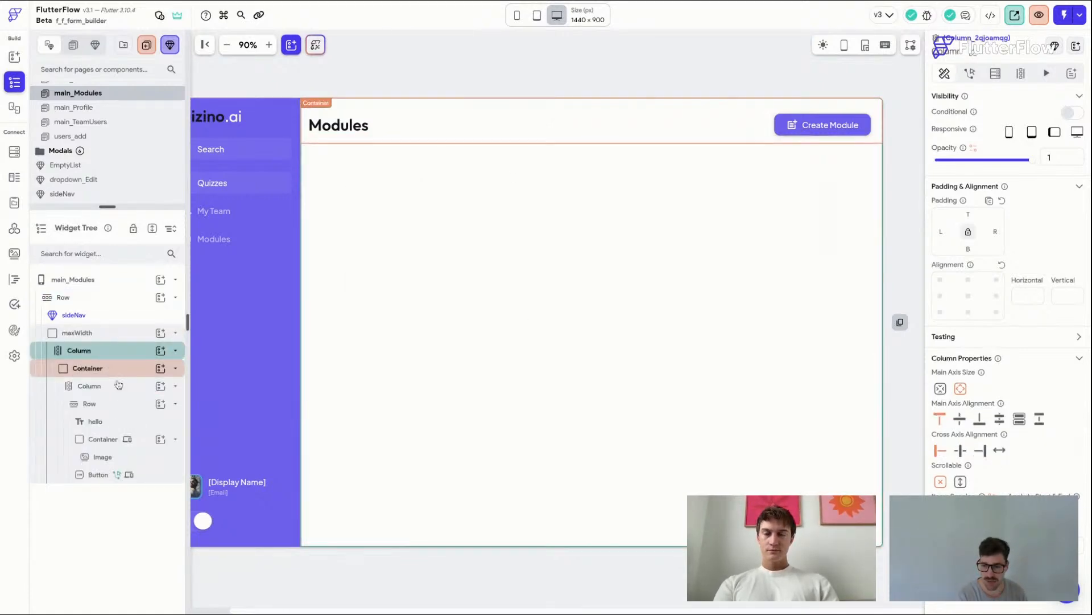
{"action": "left_click", "coordinate": [123, 403]}
{"action": "left_click", "coordinate": [126, 406]}
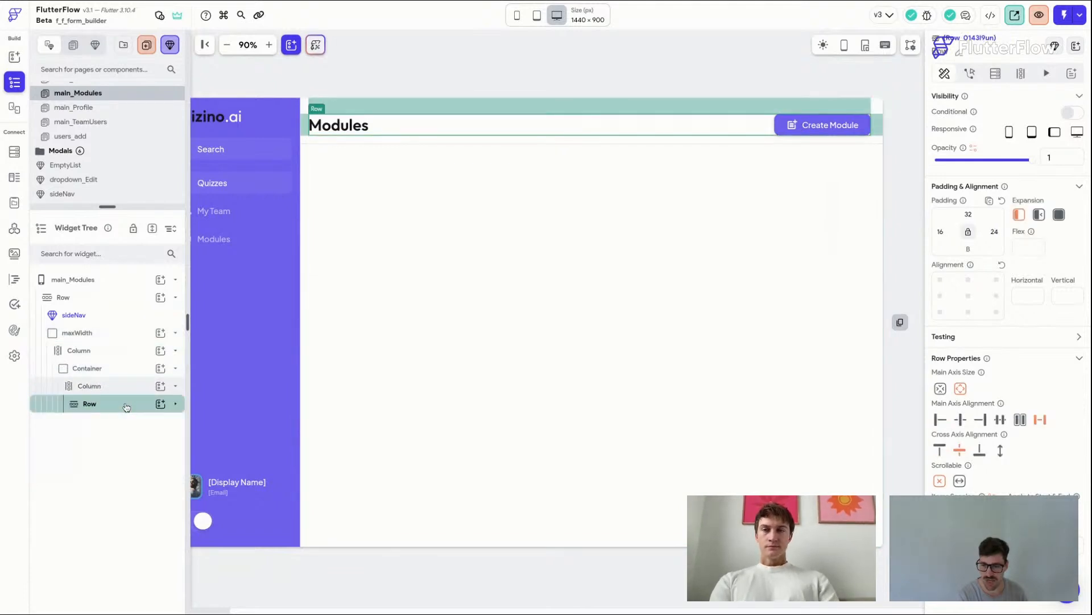
{"action": "left_click", "coordinate": [126, 385]}
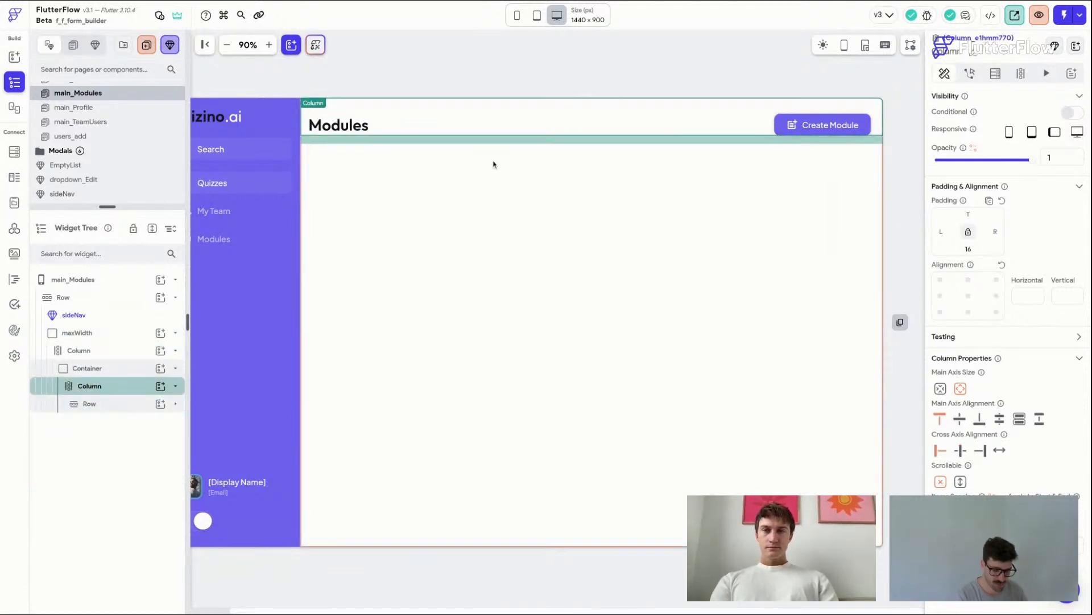
{"action": "key", "text": "super+f"}
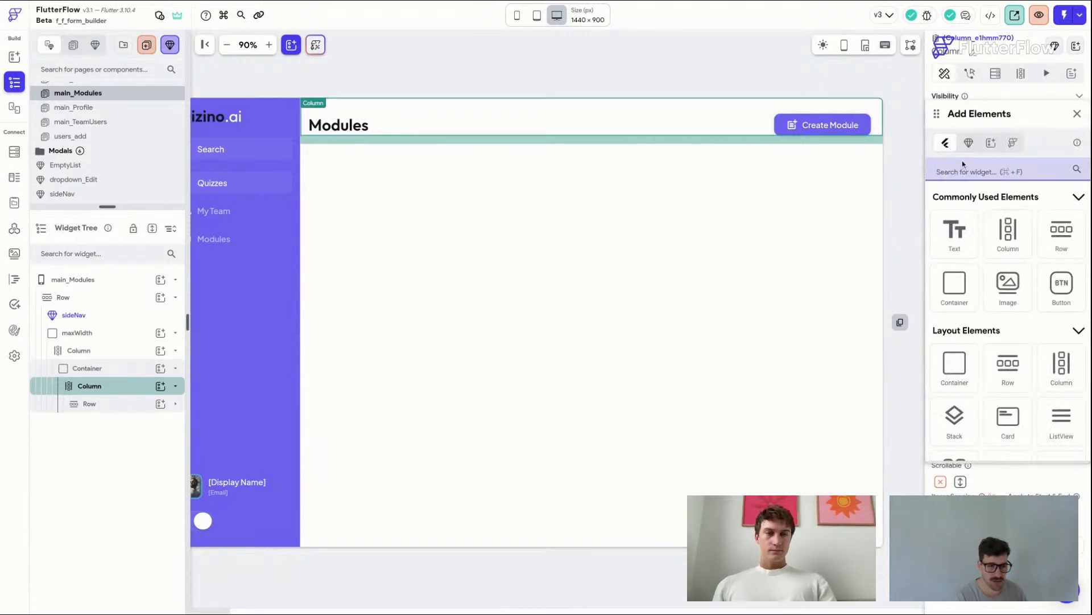
{"action": "left_click", "coordinate": [1070, 231]}
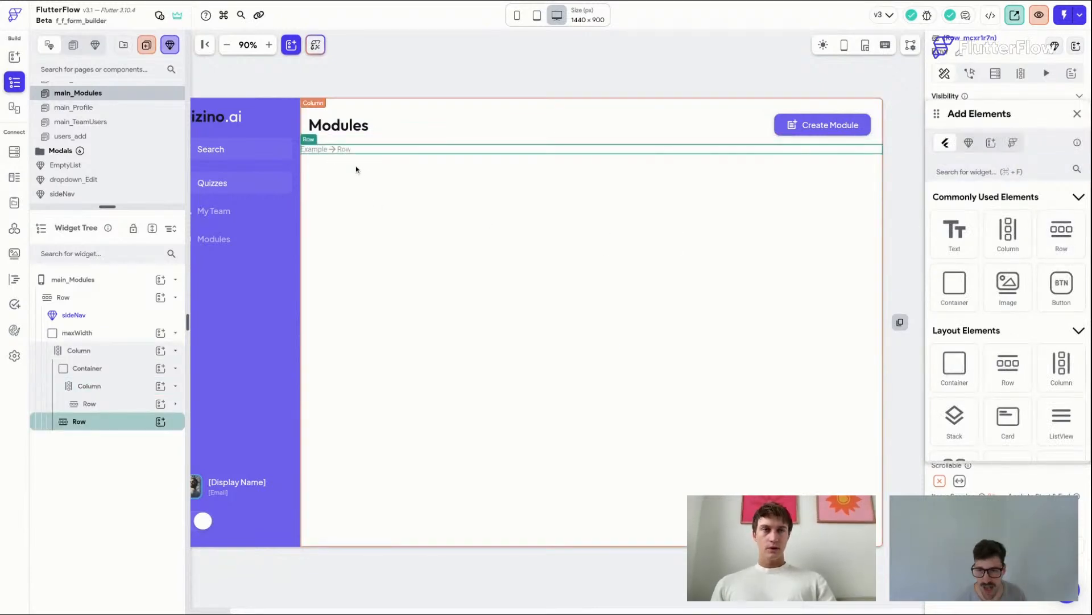
Step: Place a Container about 330 px wide in the new Row and set the Row to expand vertically
{"action": "left_click_drag", "start_coordinate": [956, 291], "coordinate": [959, 297]}
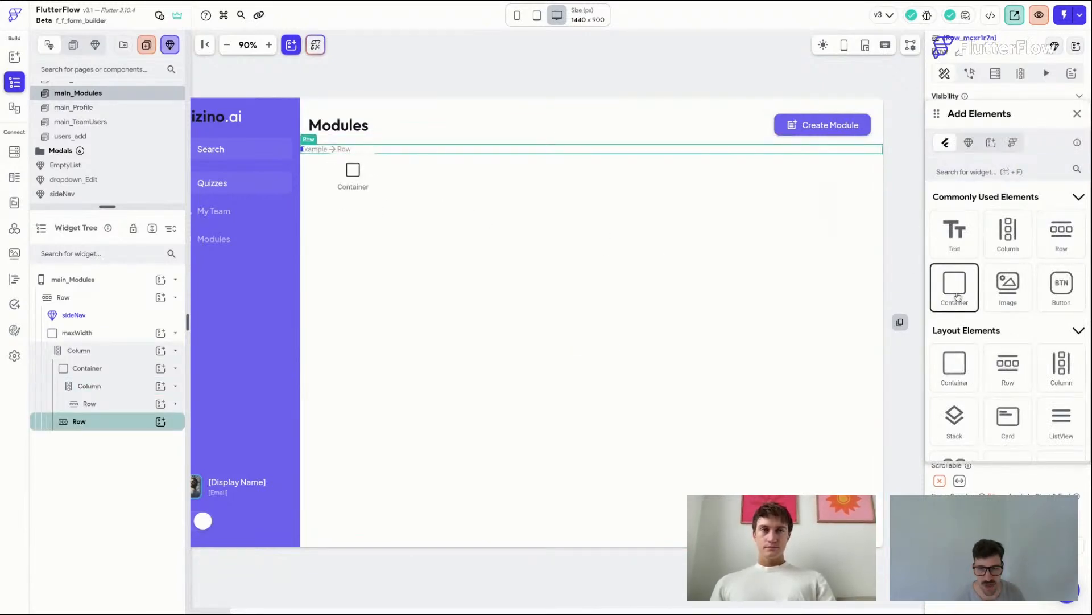
{"action": "left_click_drag", "start_coordinate": [351, 170], "coordinate": [464, 169]}
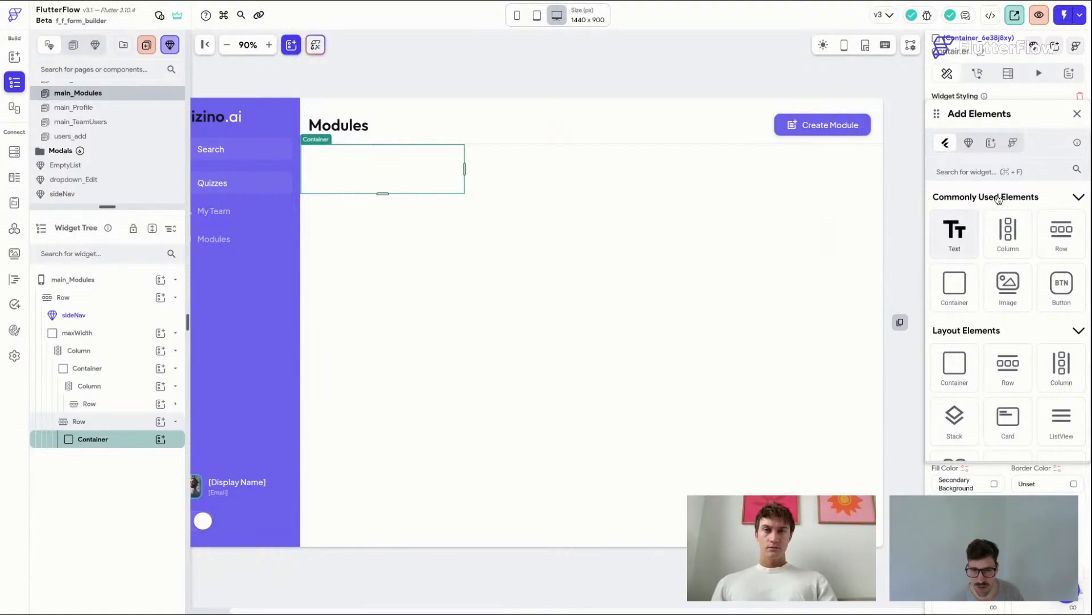
{"action": "left_click", "coordinate": [1078, 116]}
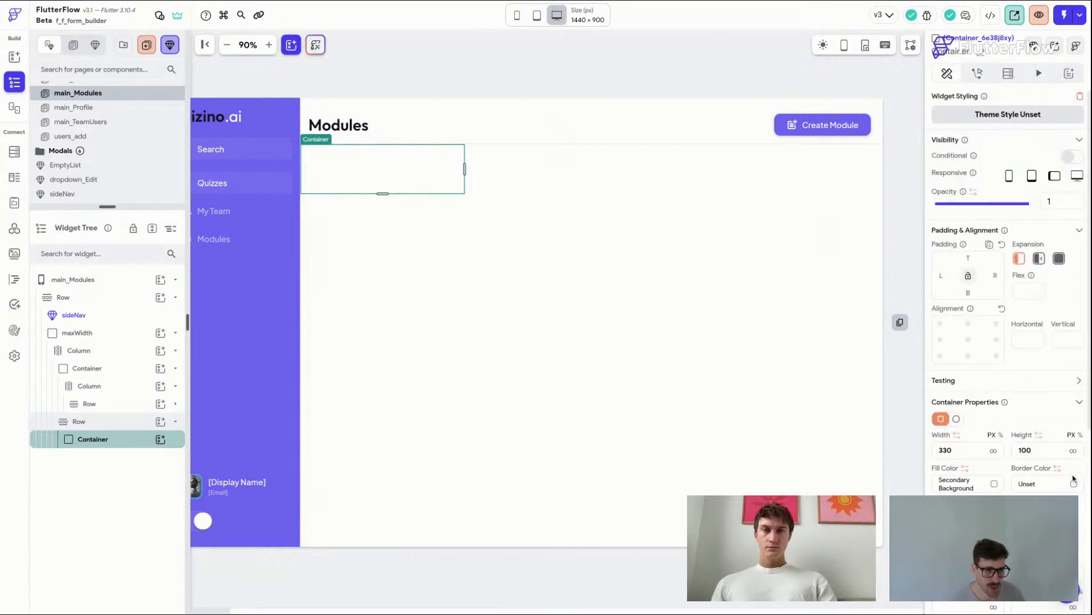
{"action": "left_click", "coordinate": [587, 168]}
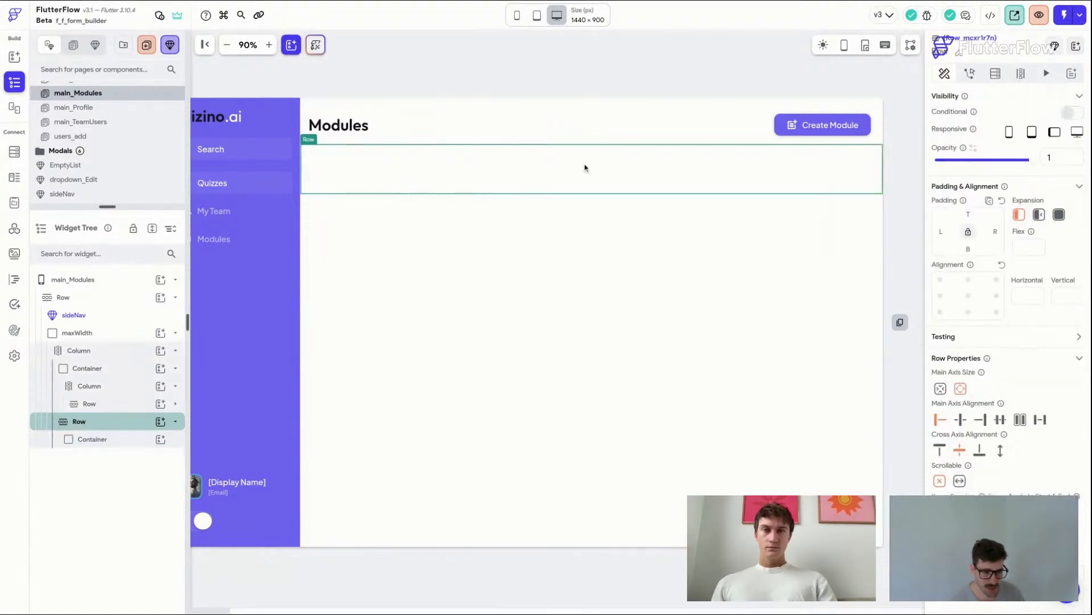
{"action": "left_click", "coordinate": [1060, 215]}
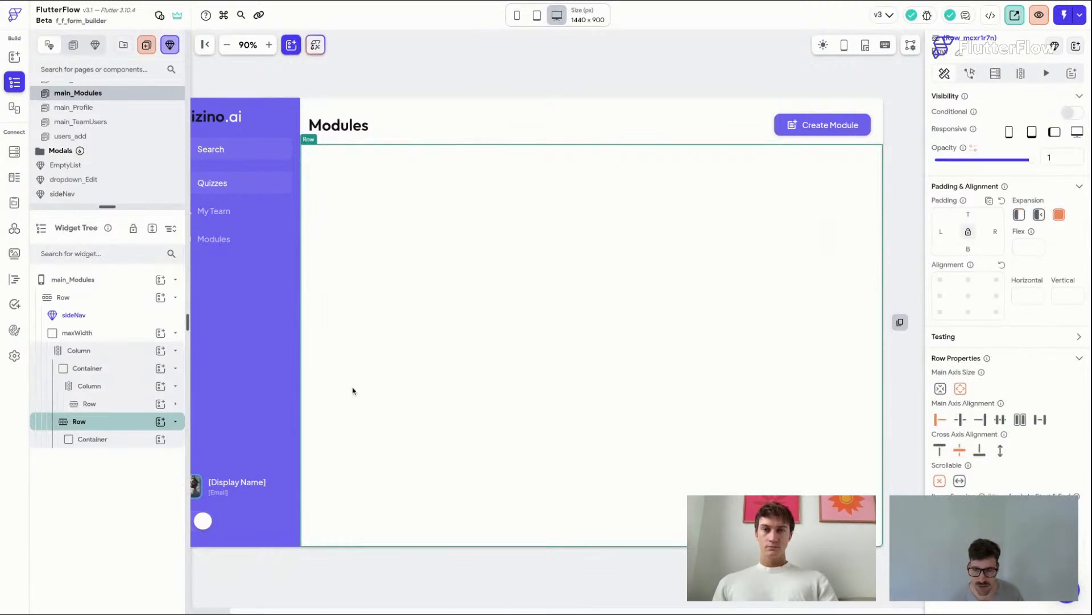
Step: Enable a box shadow on the Container with the Alternate colour and a blur of 0
{"action": "left_click", "coordinate": [421, 328]}
{"action": "scroll", "coordinate": [1007, 439], "scroll_direction": "down", "scroll_amount": 5}
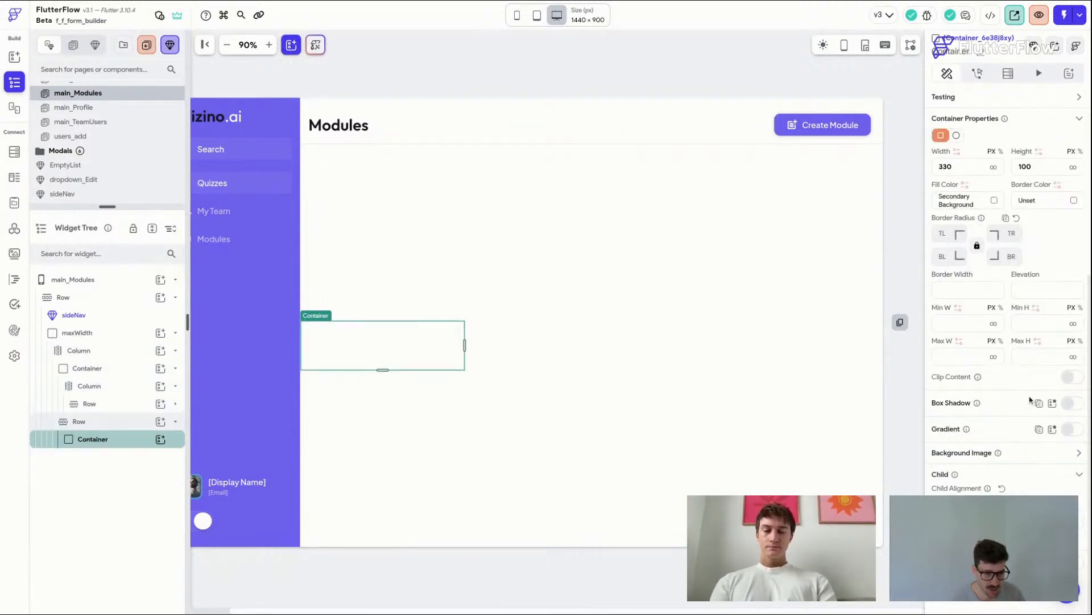
{"action": "left_click", "coordinate": [1068, 405]}
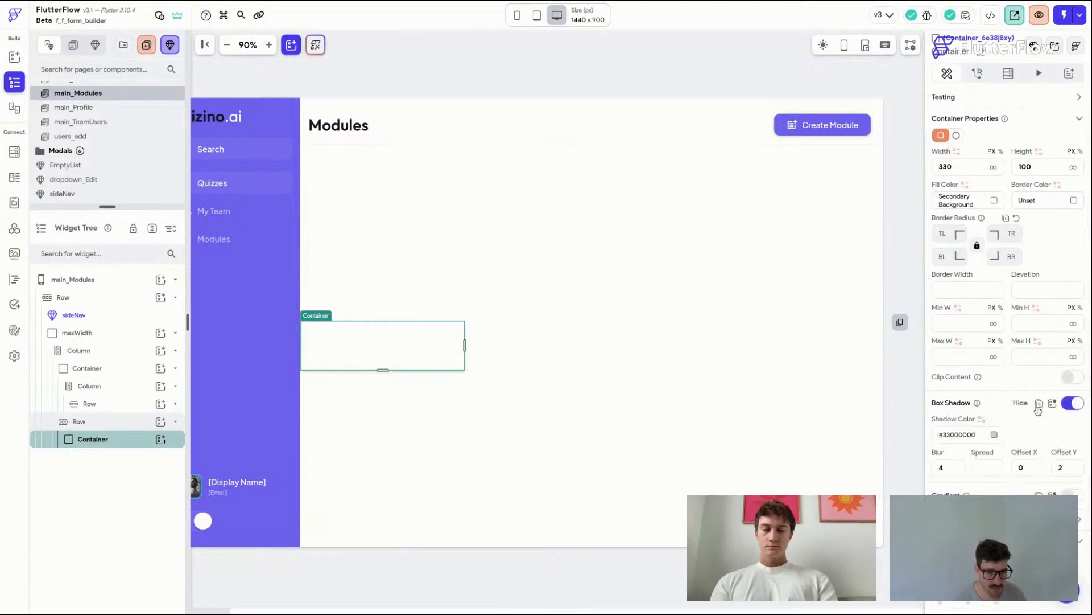
{"action": "left_click", "coordinate": [995, 434]}
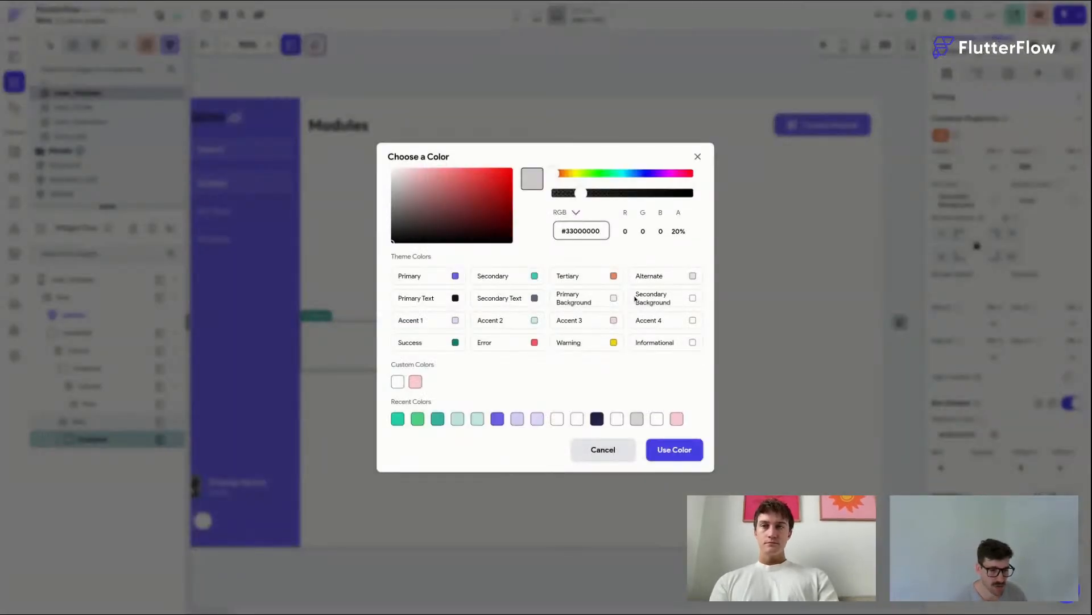
{"action": "left_click", "coordinate": [692, 275]}
{"action": "type", "text": "0"}
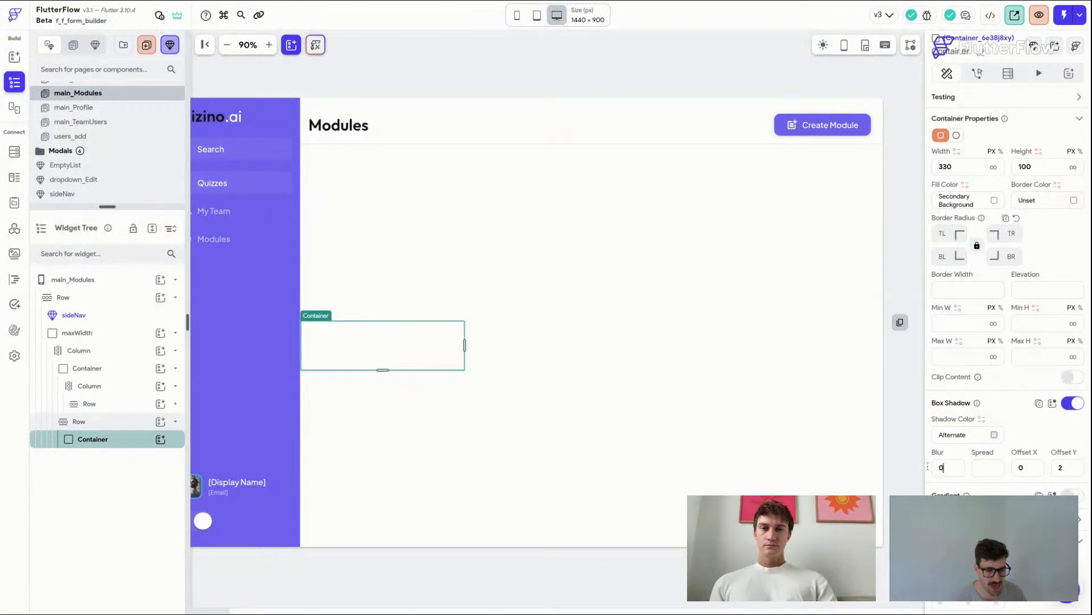
{"action": "key", "text": "BackSpace"}
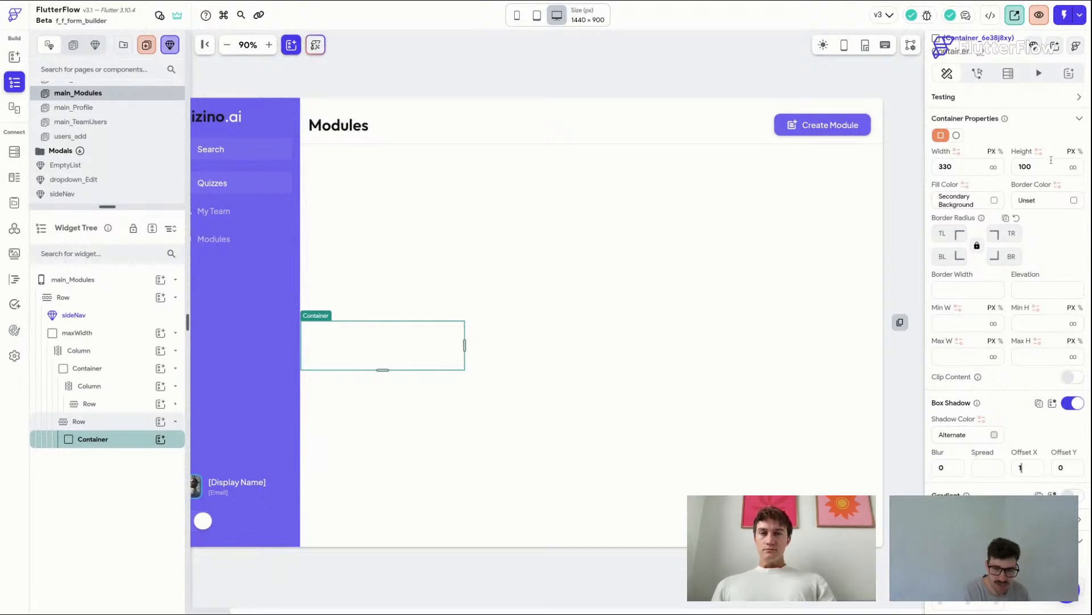
Step: Set the Container's height to infinity and save the project
{"action": "left_click", "coordinate": [1073, 169]}
{"action": "left_click", "coordinate": [598, 352]}
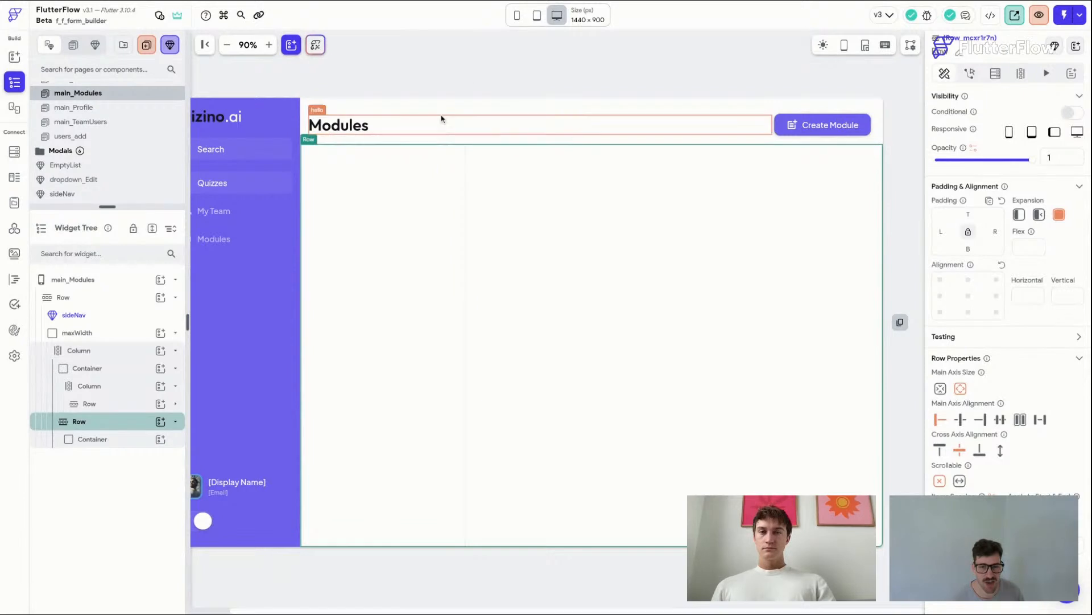
{"action": "key", "text": "ctrl+s"}
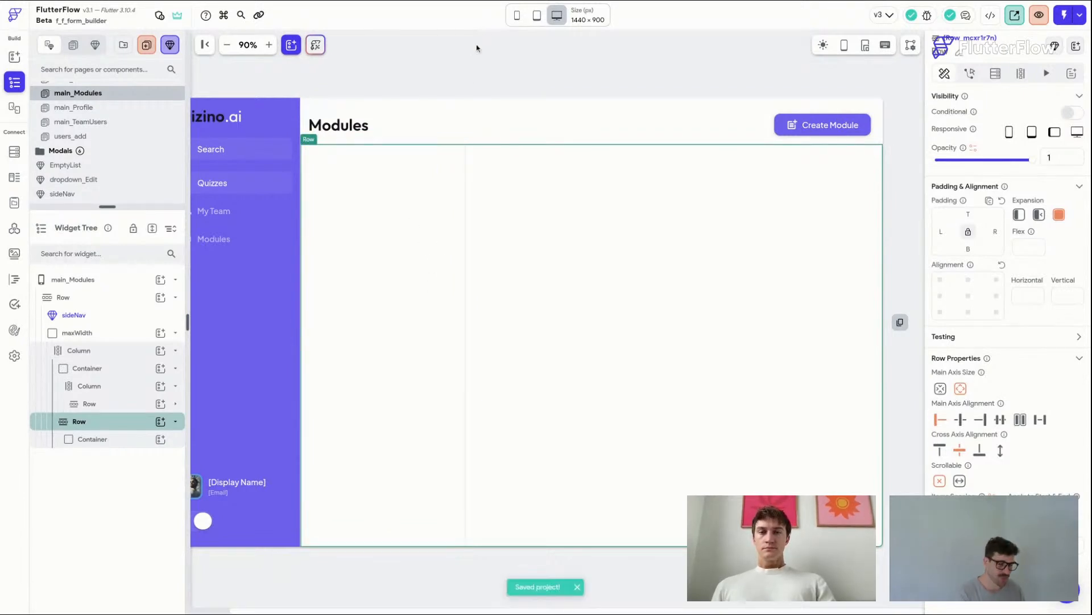
Step: Rename the Container in the new Row to lessonList
{"action": "left_click", "coordinate": [496, 62]}
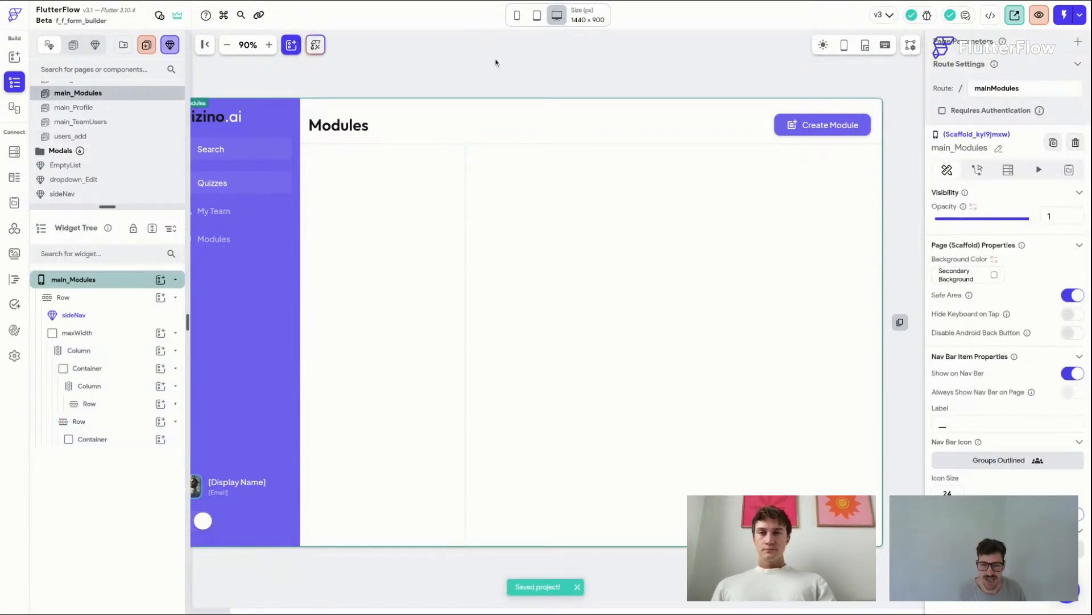
{"action": "scroll", "coordinate": [496, 62], "scroll_direction": "left", "scroll_amount": 1}
{"action": "scroll", "coordinate": [558, 319], "scroll_direction": "right", "scroll_amount": 1}
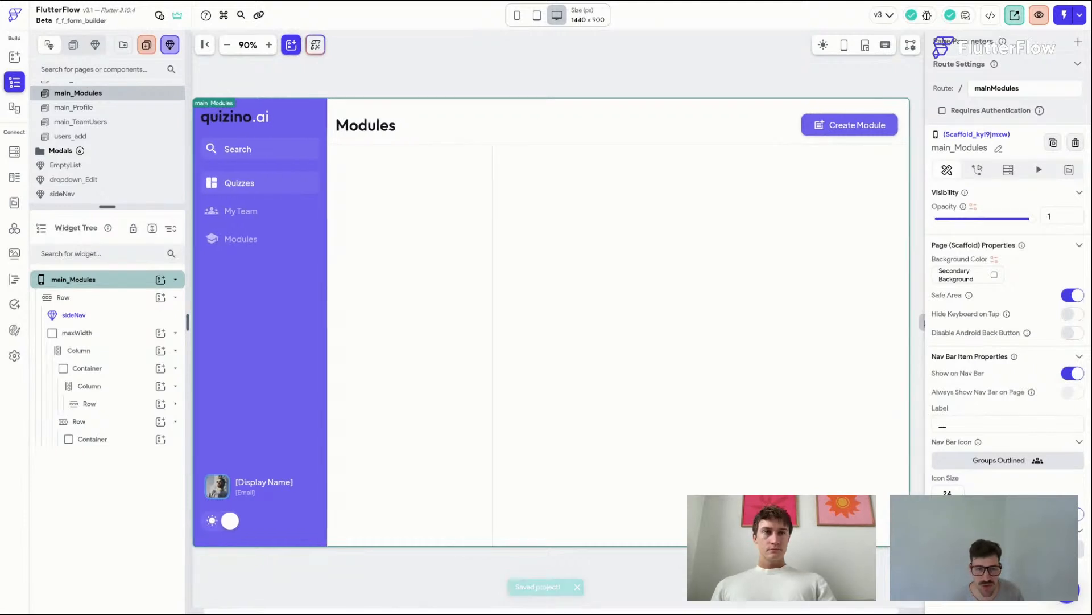
{"action": "left_click", "coordinate": [435, 212]}
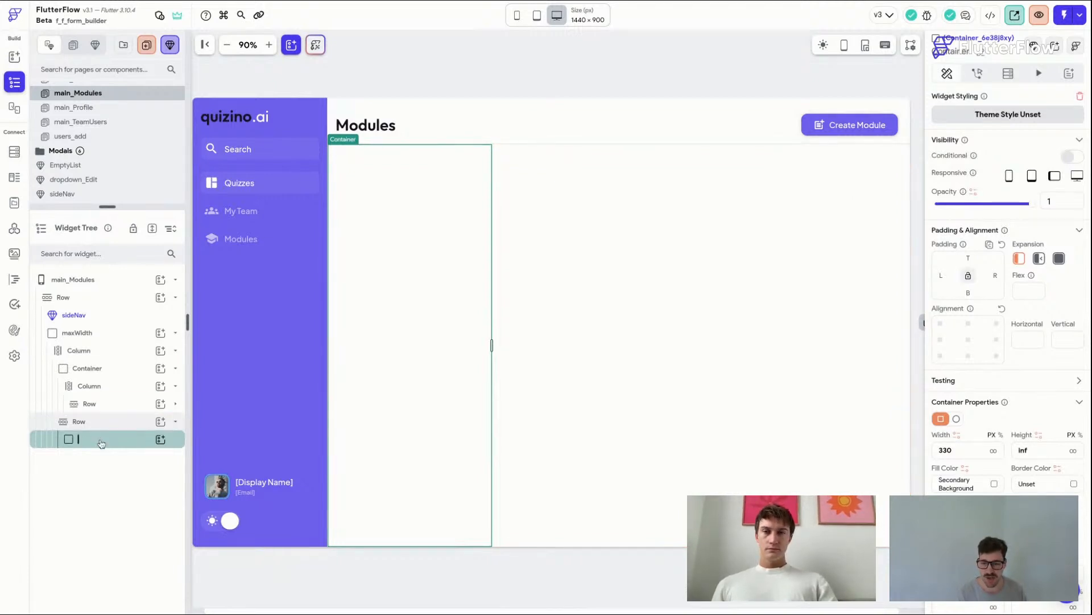
{"action": "type", "text": "lessonList"}
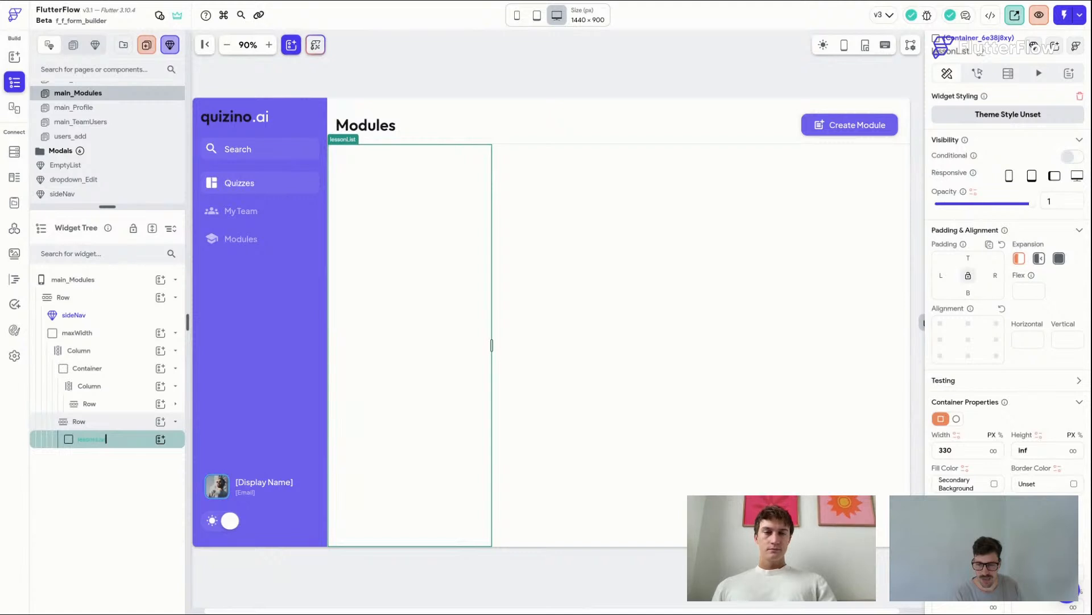
{"action": "key", "text": "Return"}
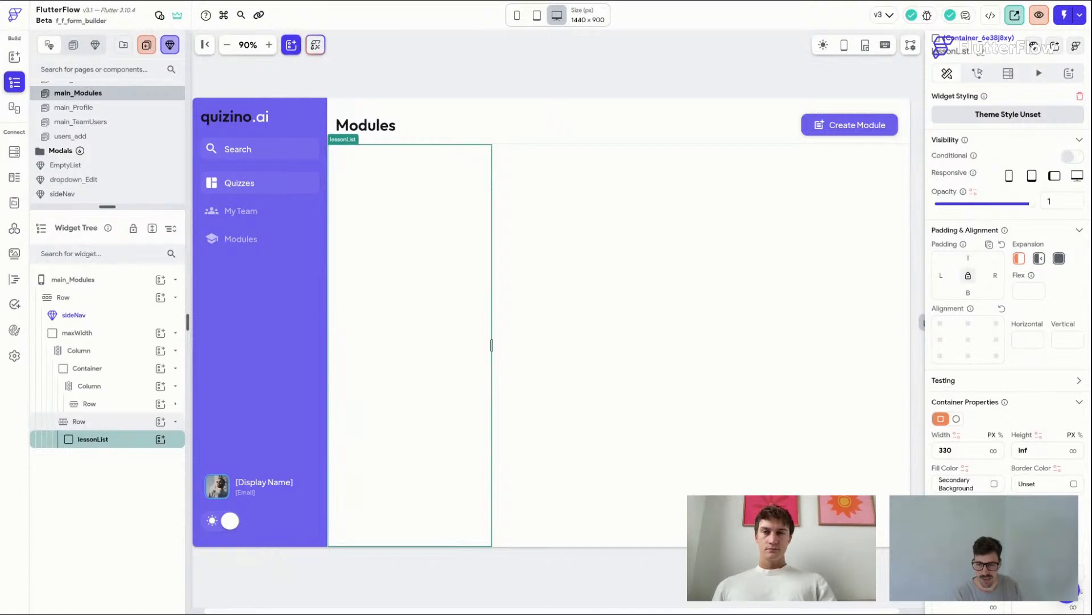
Step: Duplicate the lessonList container within the Row
{"action": "right_click", "coordinate": [130, 444]}
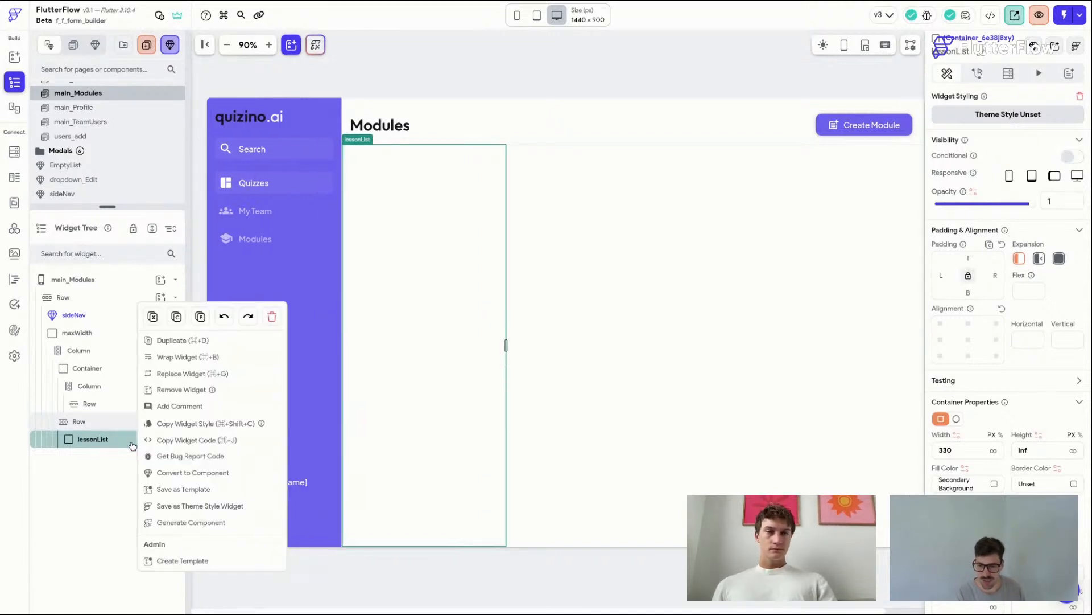
{"action": "left_click", "coordinate": [214, 340]}
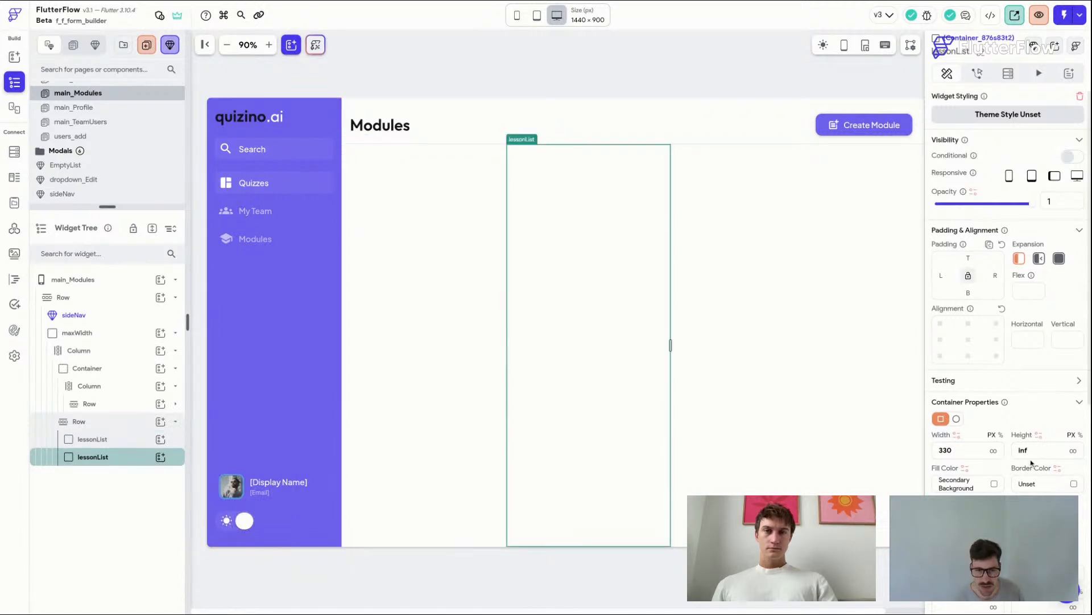
{"action": "scroll", "coordinate": [1030, 455], "scroll_direction": "down", "scroll_amount": 5}
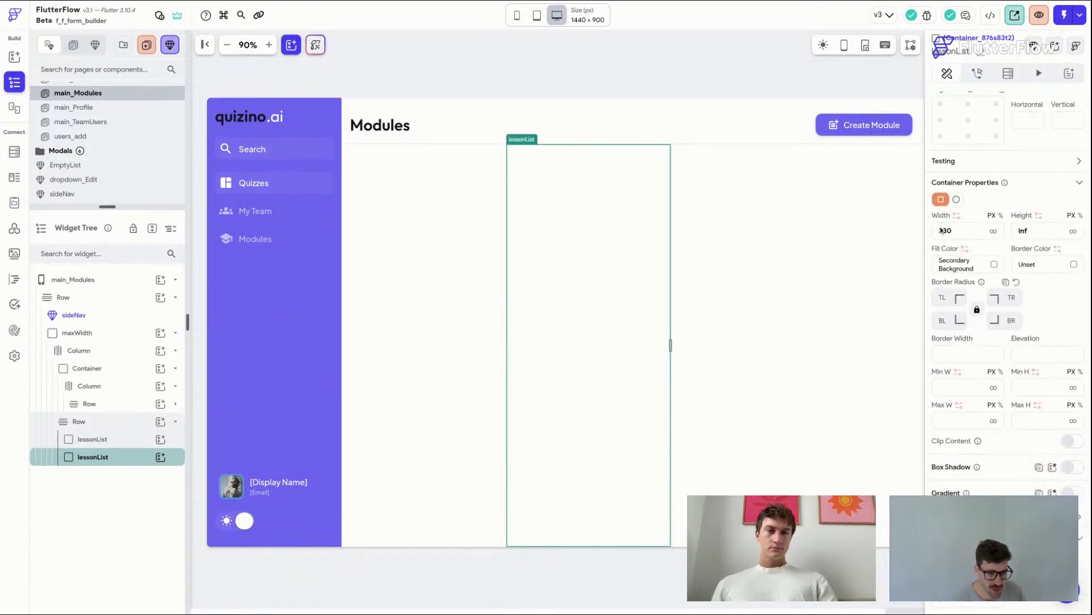
{"action": "scroll", "coordinate": [976, 319], "scroll_direction": "up", "scroll_amount": 4}
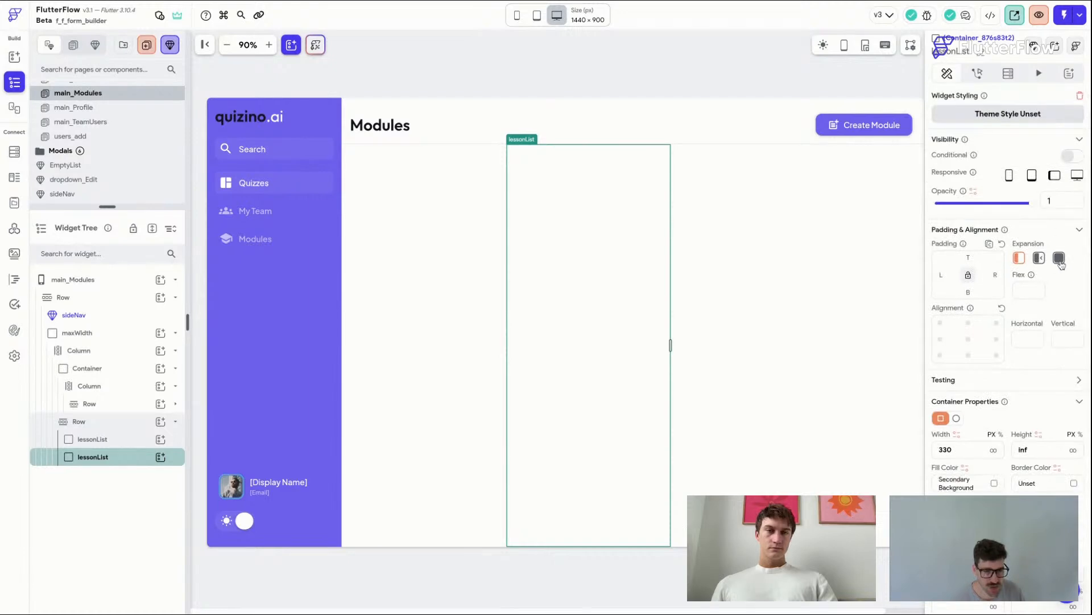
Step: Make the duplicated lessonList container expand to fill the Row and give it the Primary Background fill colour
{"action": "left_click", "coordinate": [1059, 260]}
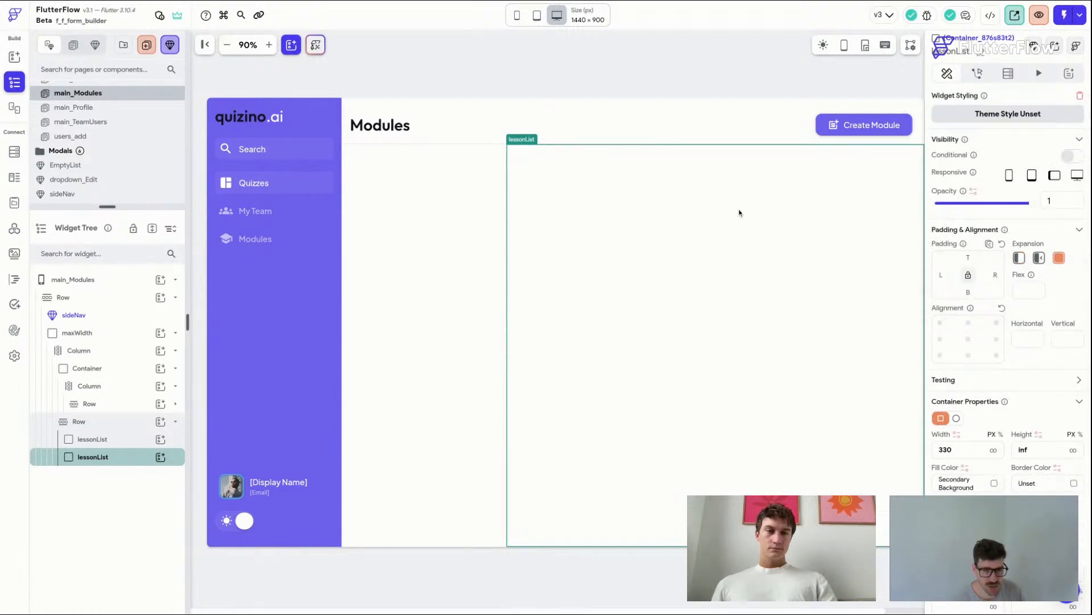
{"action": "left_click", "coordinate": [994, 483]}
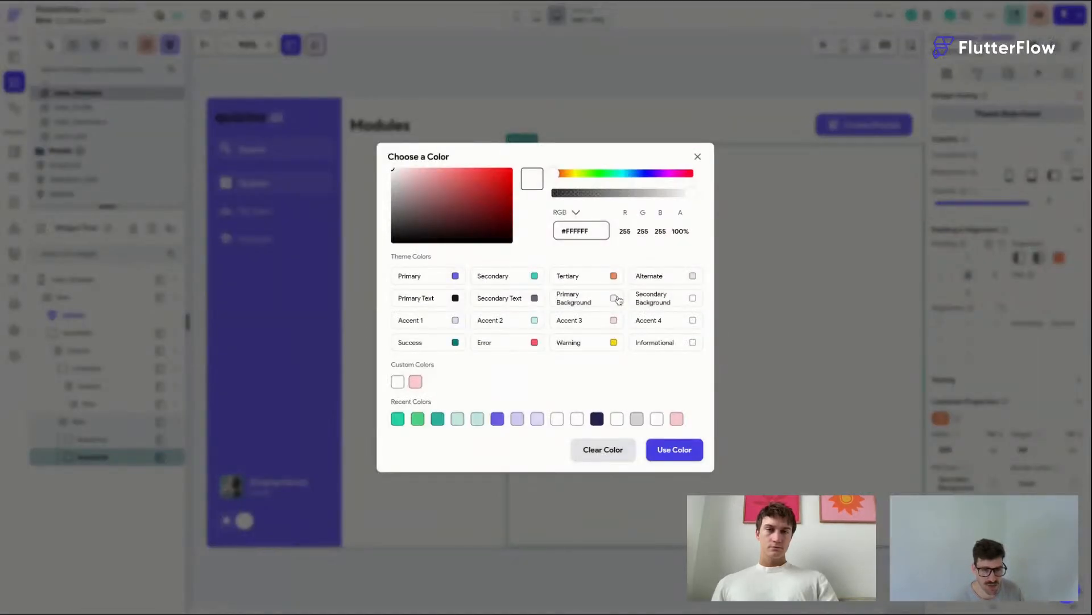
{"action": "left_click", "coordinate": [614, 298]}
{"action": "left_click", "coordinate": [685, 73]}
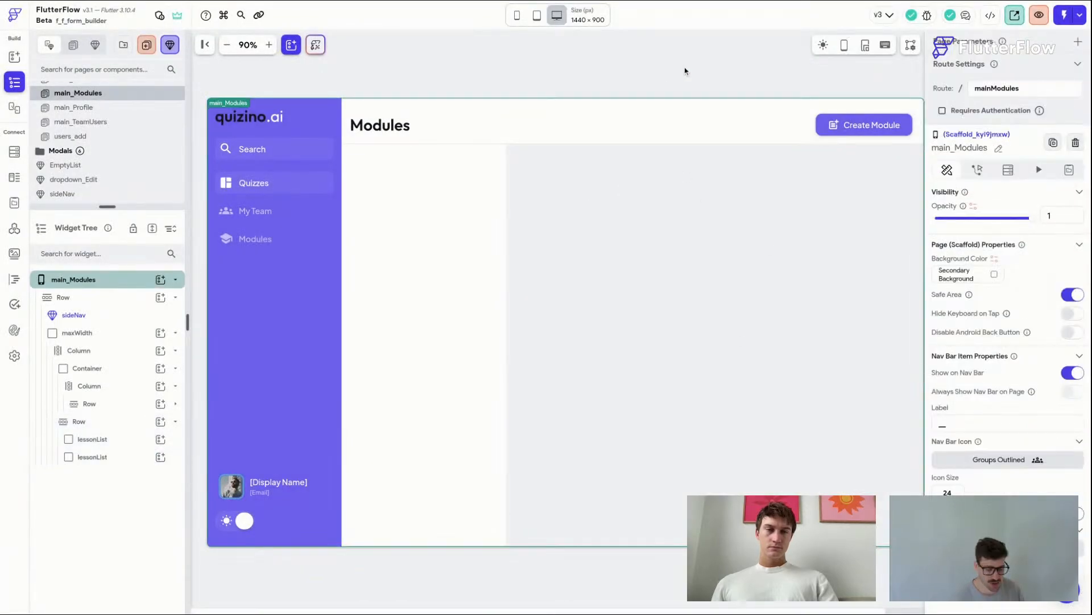
Step: Add a ListView inside the first lessonList container and place a Container inside the ListView
{"action": "scroll", "coordinate": [512, 285], "scroll_direction": "right", "scroll_amount": 3}
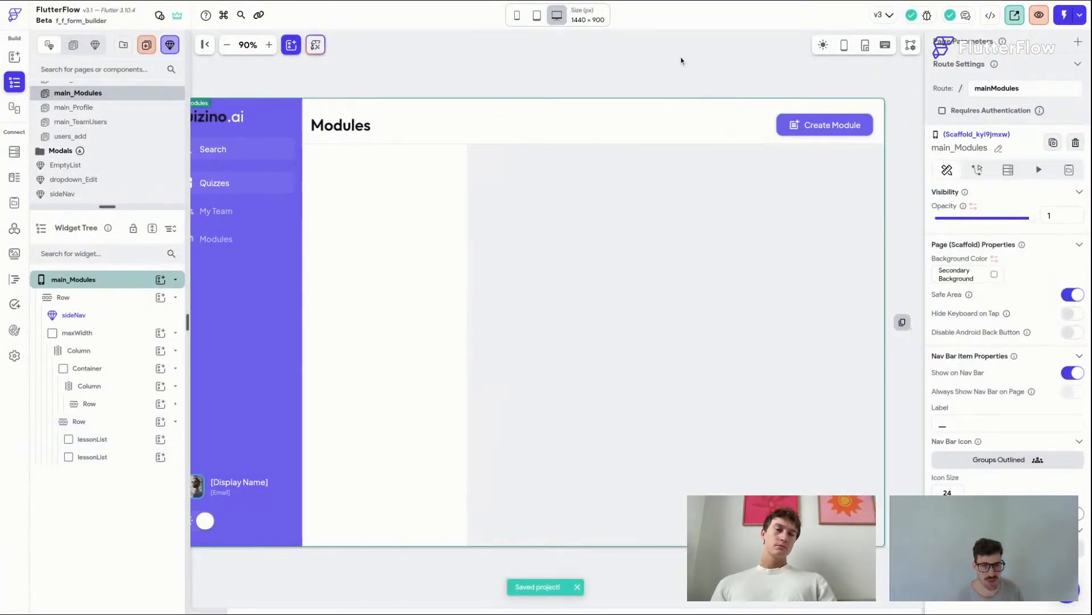
{"action": "left_click", "coordinate": [360, 201]}
{"action": "key", "text": "super+f"}
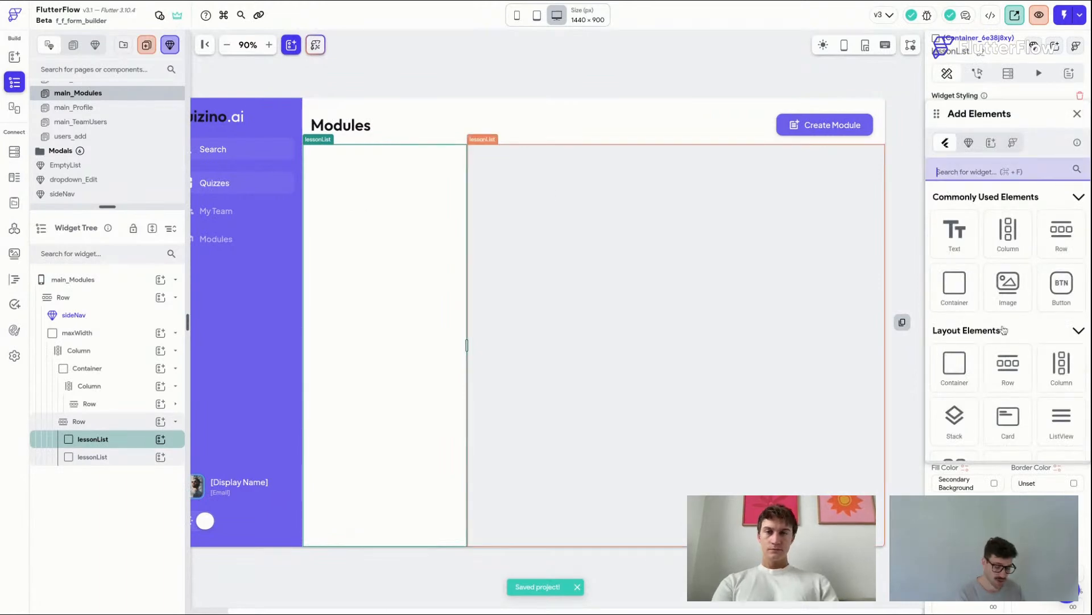
{"action": "left_click", "coordinate": [1067, 419]}
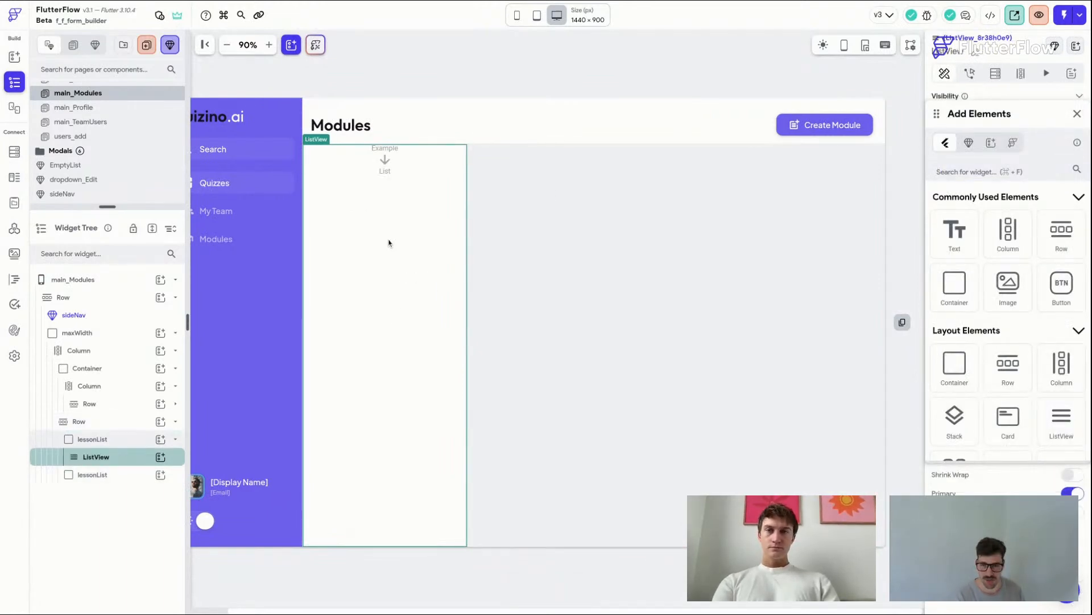
{"action": "left_click_drag", "start_coordinate": [958, 285], "coordinate": [367, 182]}
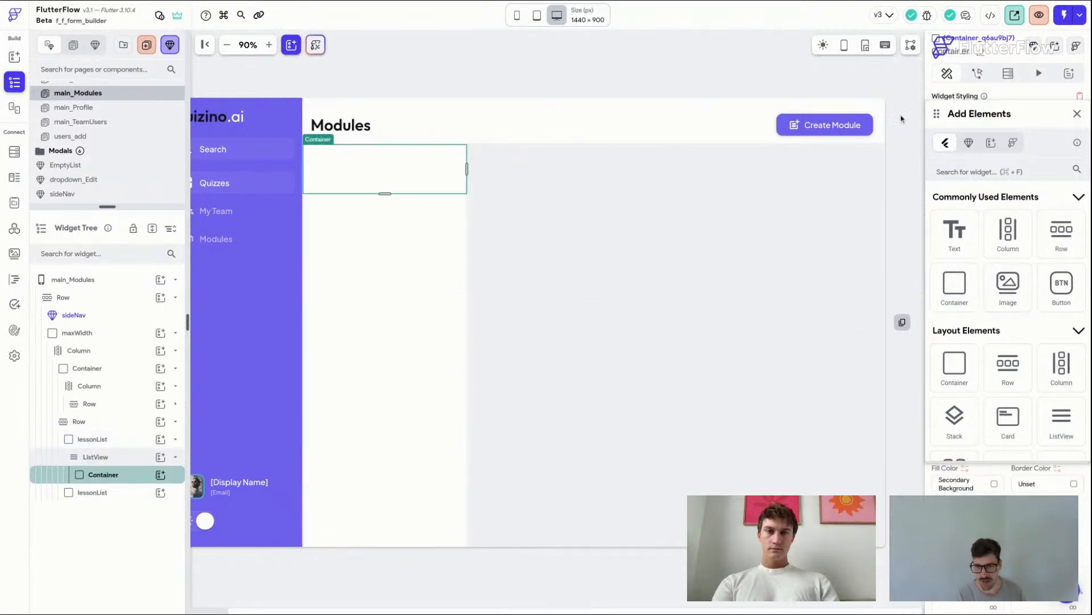
{"action": "left_click", "coordinate": [1078, 114]}
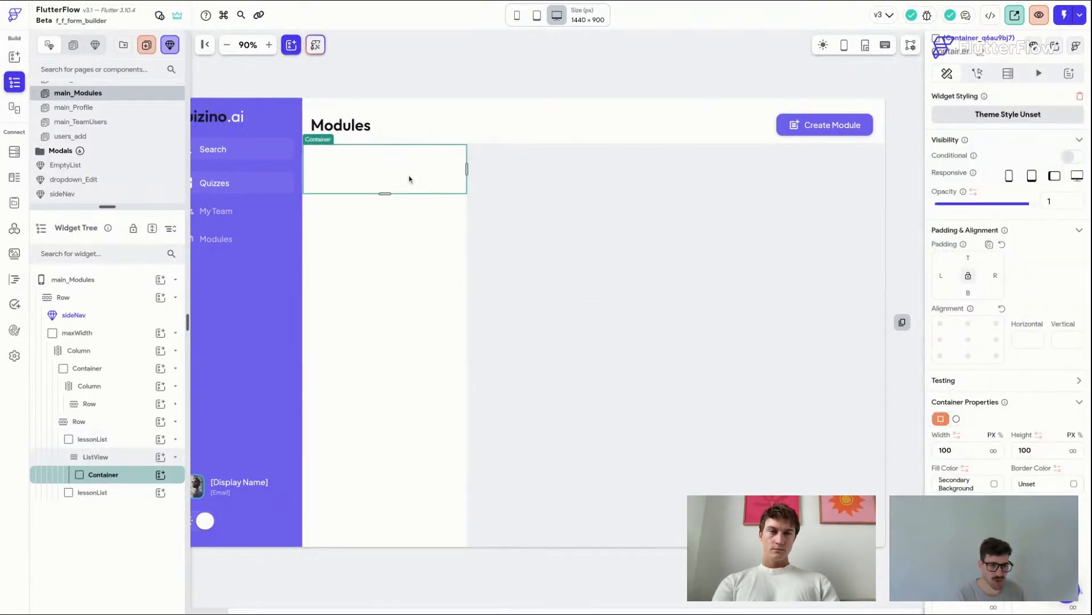
Step: Enable a box shadow on the list item Container with the Alternate colour and a blur of 0
{"action": "scroll", "coordinate": [1044, 379], "scroll_direction": "down", "scroll_amount": 1}
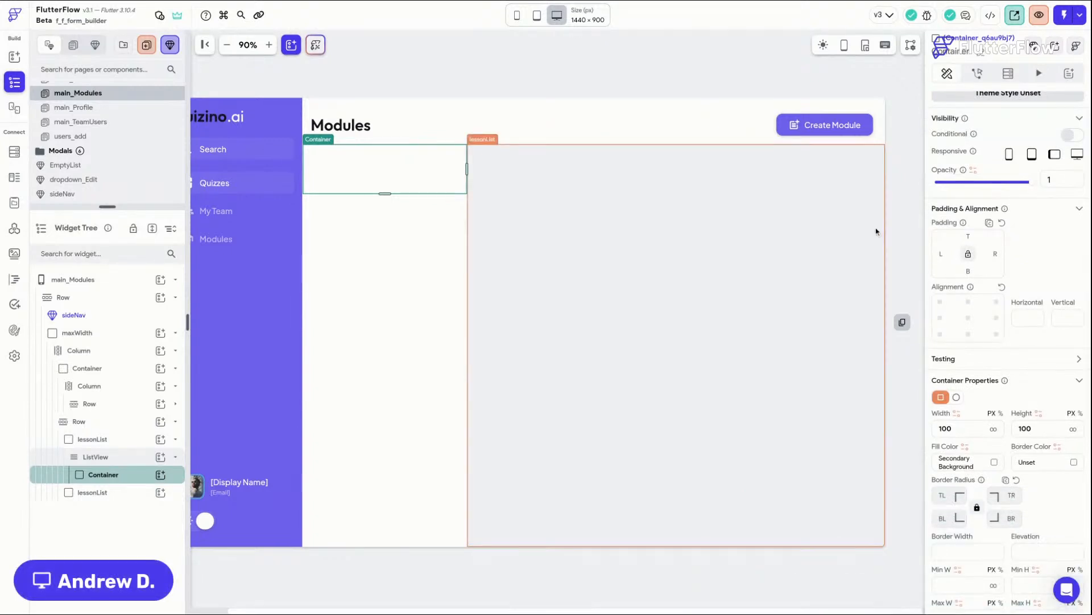
{"action": "scroll", "coordinate": [1031, 461], "scroll_direction": "down", "scroll_amount": 5}
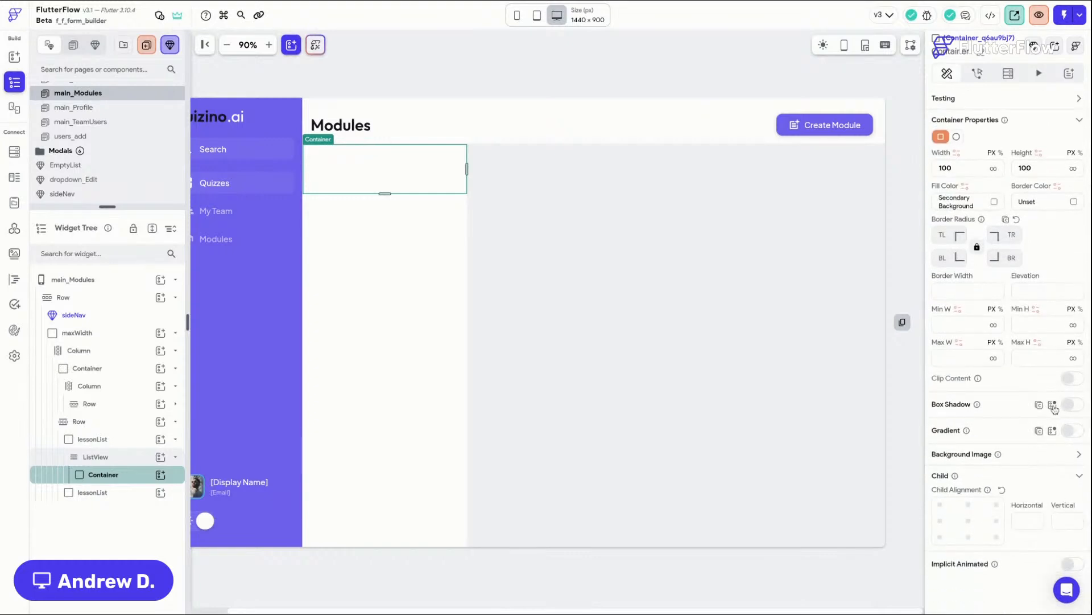
{"action": "left_click", "coordinate": [1053, 405]}
{"action": "left_click", "coordinate": [948, 463]}
{"action": "left_click", "coordinate": [1020, 405]}
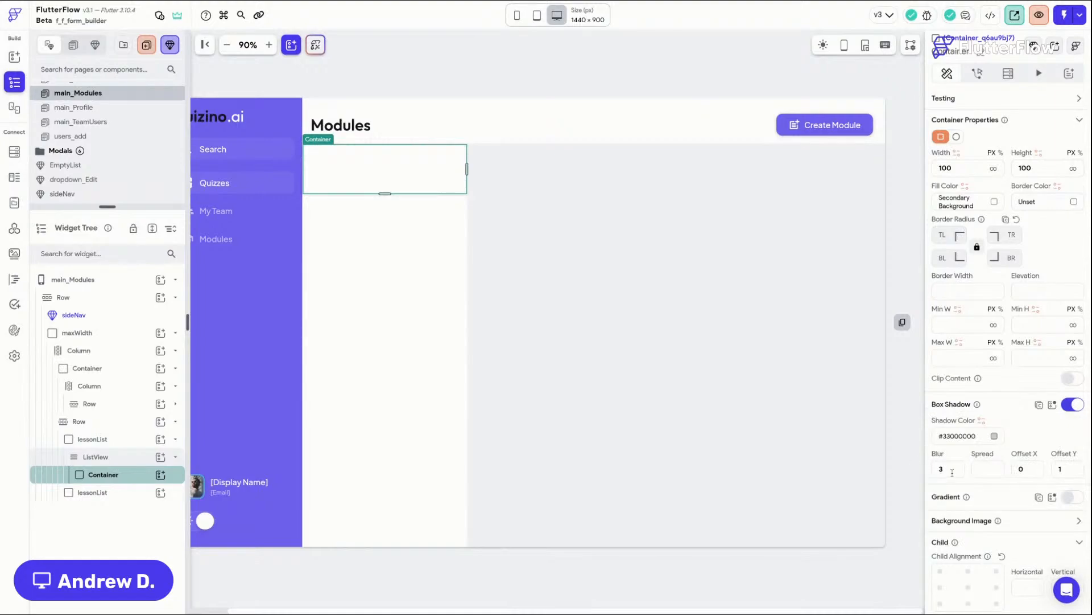
{"action": "left_click", "coordinate": [1000, 436]}
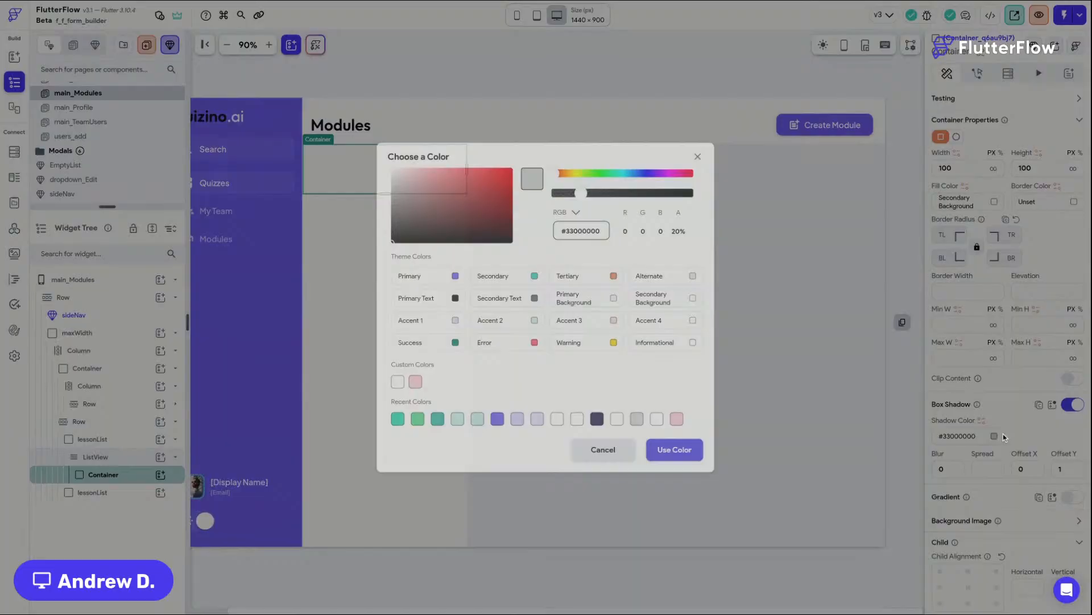
{"action": "left_click", "coordinate": [687, 276]}
{"action": "left_click", "coordinate": [560, 293]}
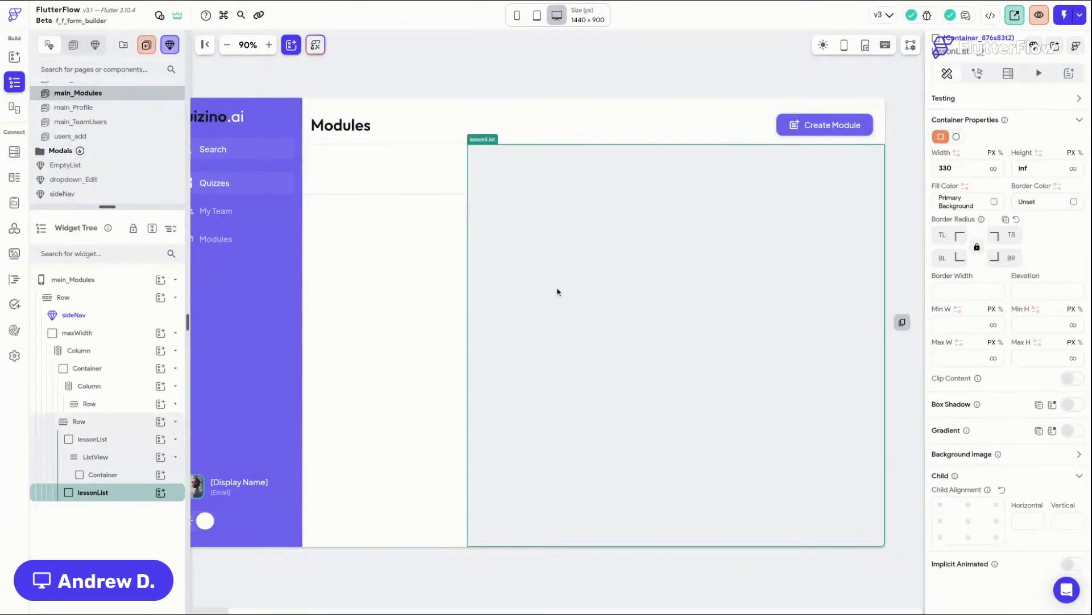
{"action": "left_click", "coordinate": [357, 178]}
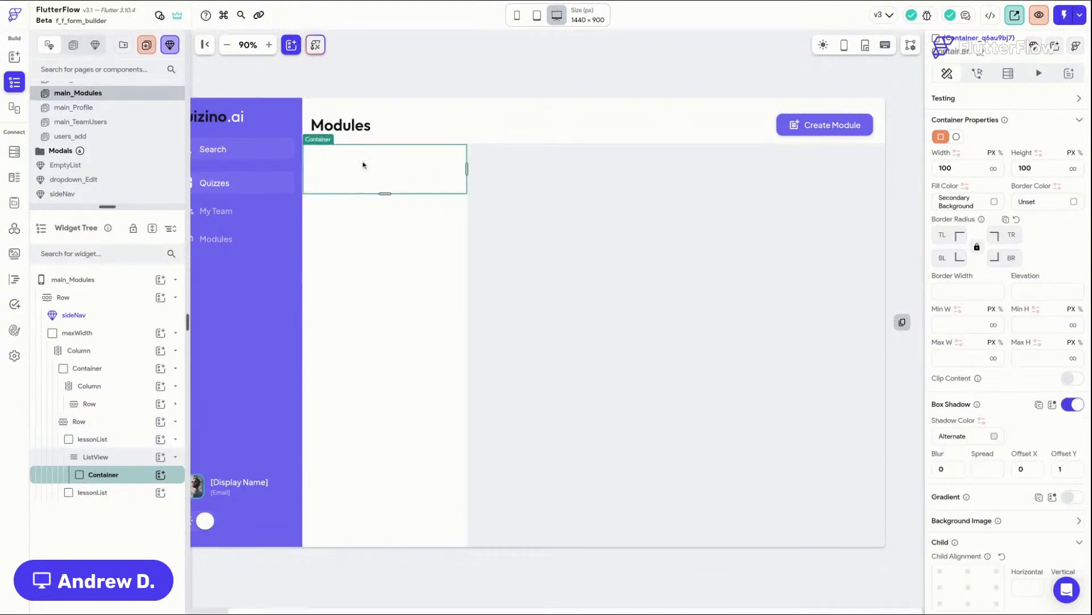
Step: Insert a Row into the list item Container and add an Image inside that Row
{"action": "left_click", "coordinate": [269, 45]}
{"action": "left_click", "coordinate": [270, 45]}
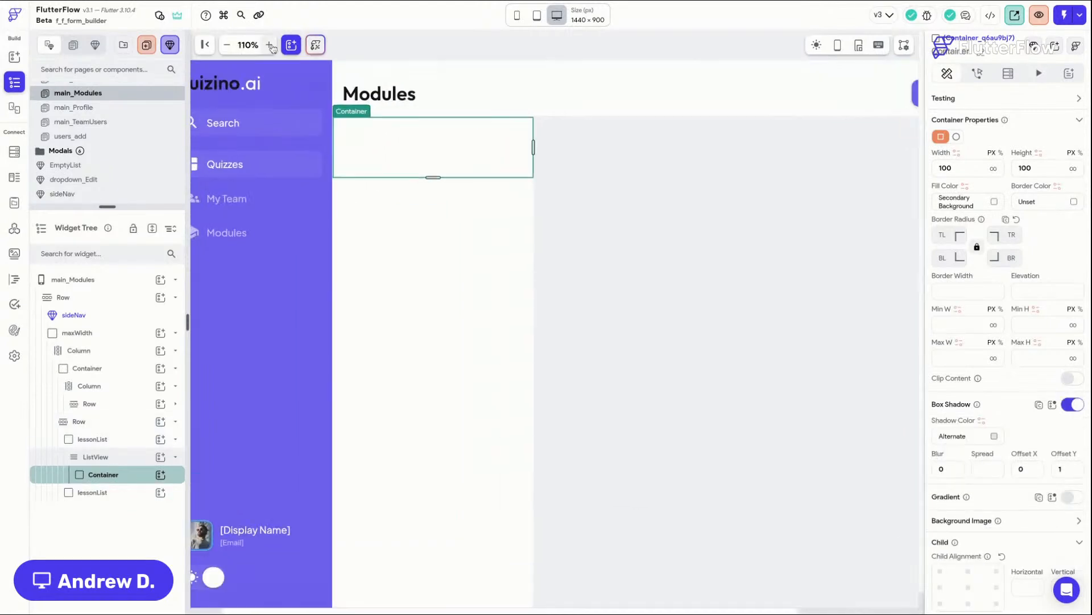
{"action": "left_click", "coordinate": [412, 46]}
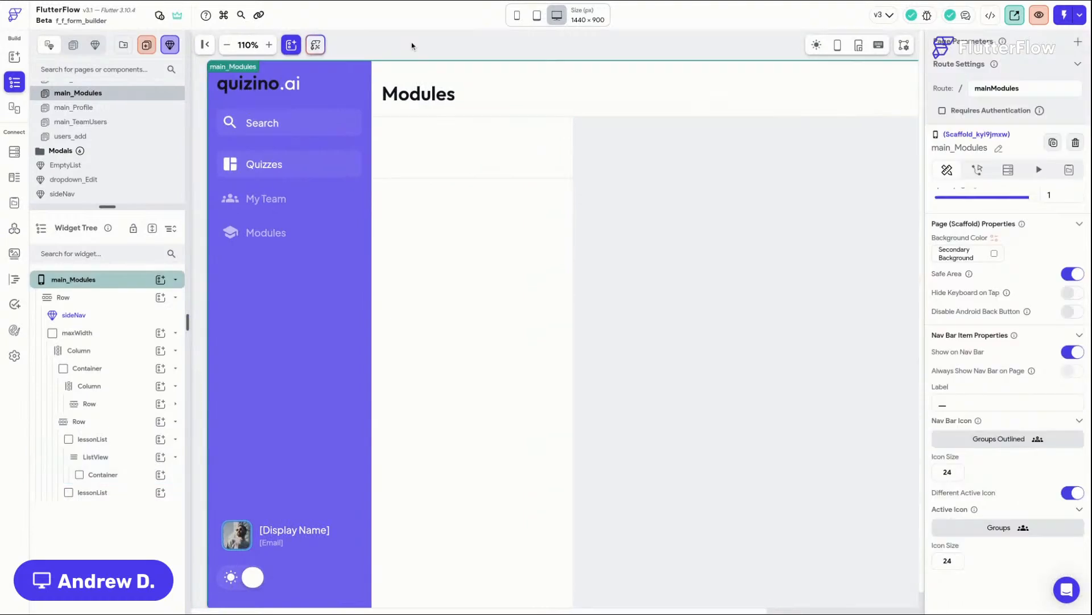
{"action": "left_click", "coordinate": [502, 140]}
{"action": "key", "text": "super+f"}
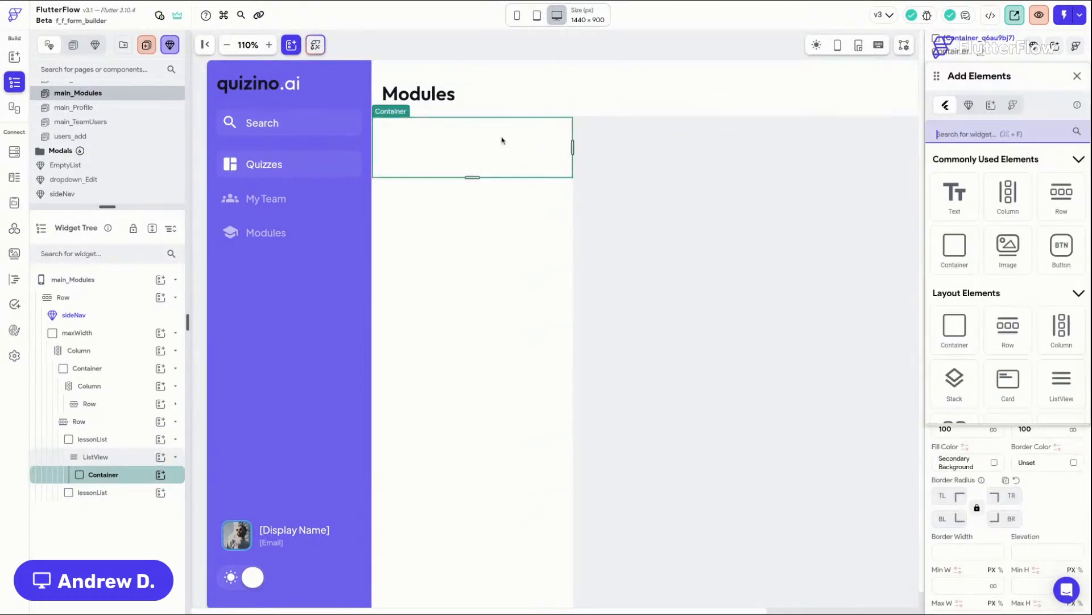
{"action": "left_click_drag", "start_coordinate": [1058, 206], "coordinate": [478, 176]}
{"action": "left_click_drag", "start_coordinate": [1062, 193], "coordinate": [483, 168]}
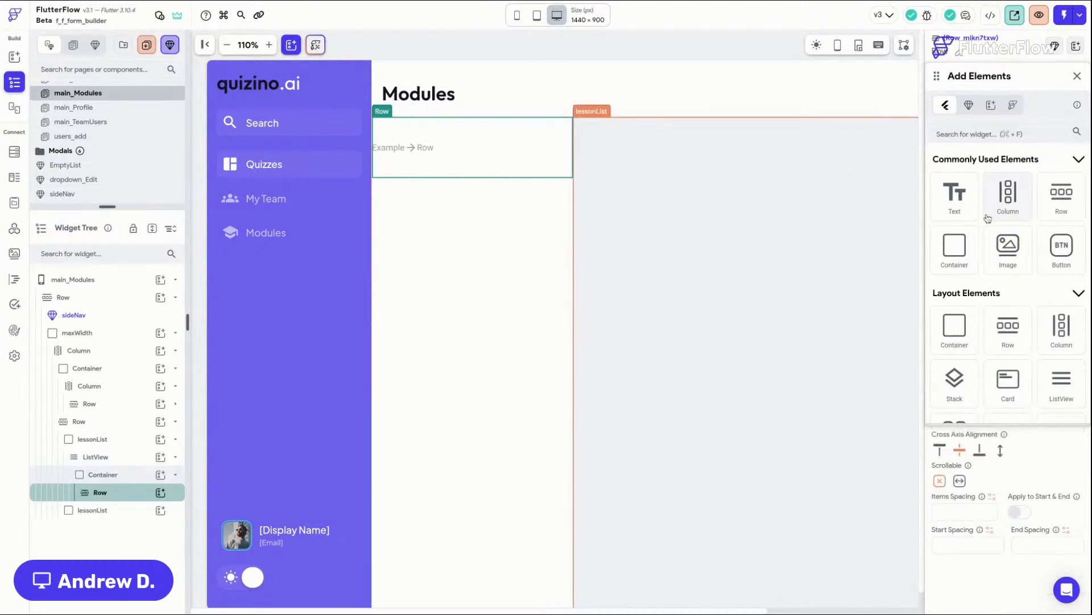
{"action": "left_click_drag", "start_coordinate": [1007, 250], "coordinate": [528, 142]}
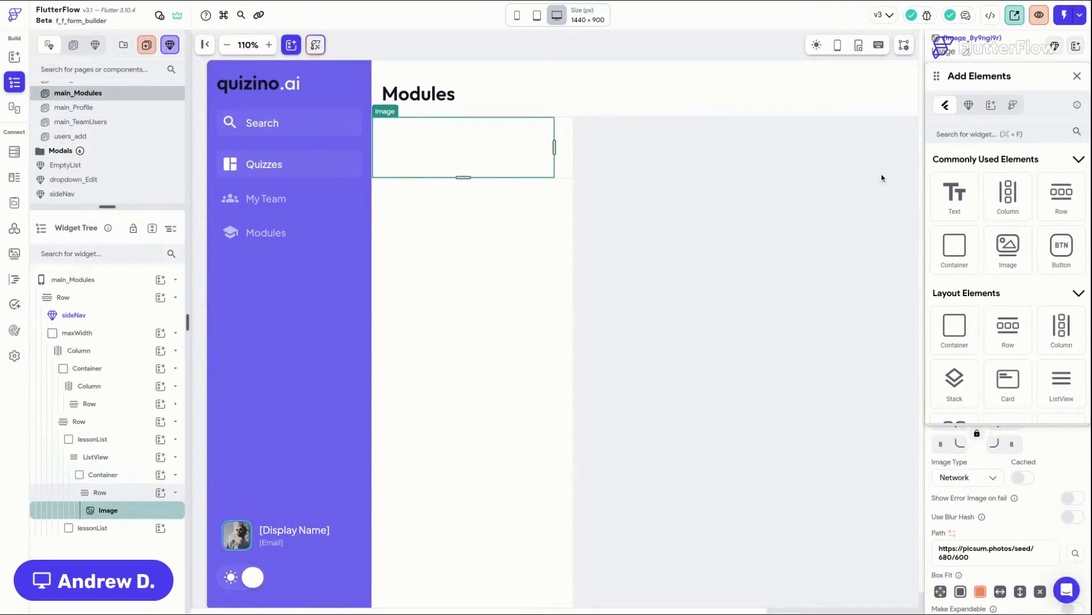
{"action": "left_click", "coordinate": [1077, 76]}
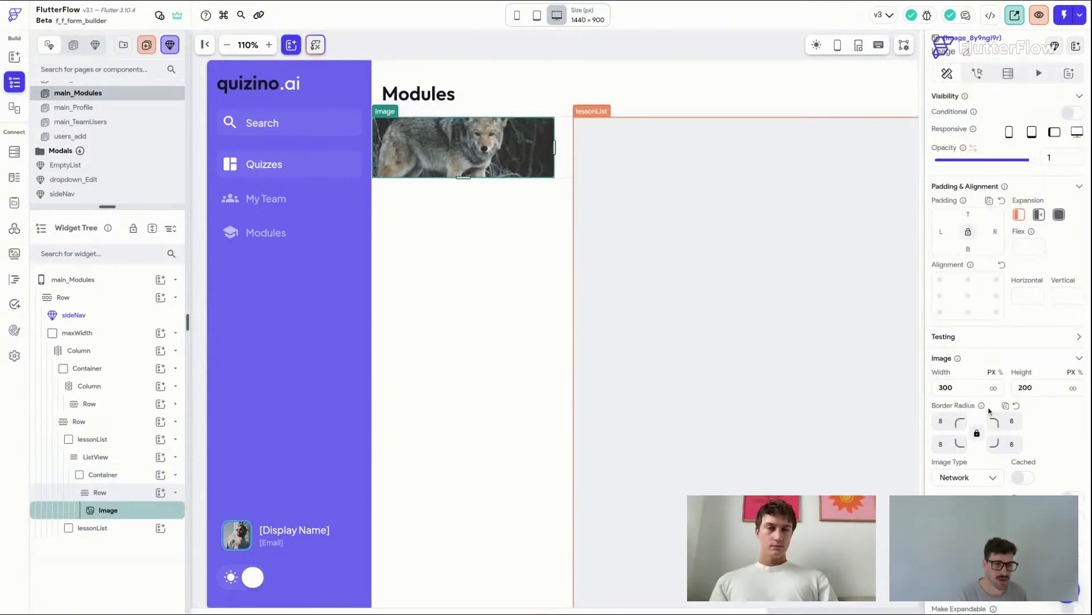
Step: Set the Image's width and height to 60
{"action": "left_click_drag", "start_coordinate": [977, 391], "coordinate": [894, 390]}
{"action": "type", "text": "60"}
{"action": "key", "text": "Tab"}
{"action": "type", "text": "60"}
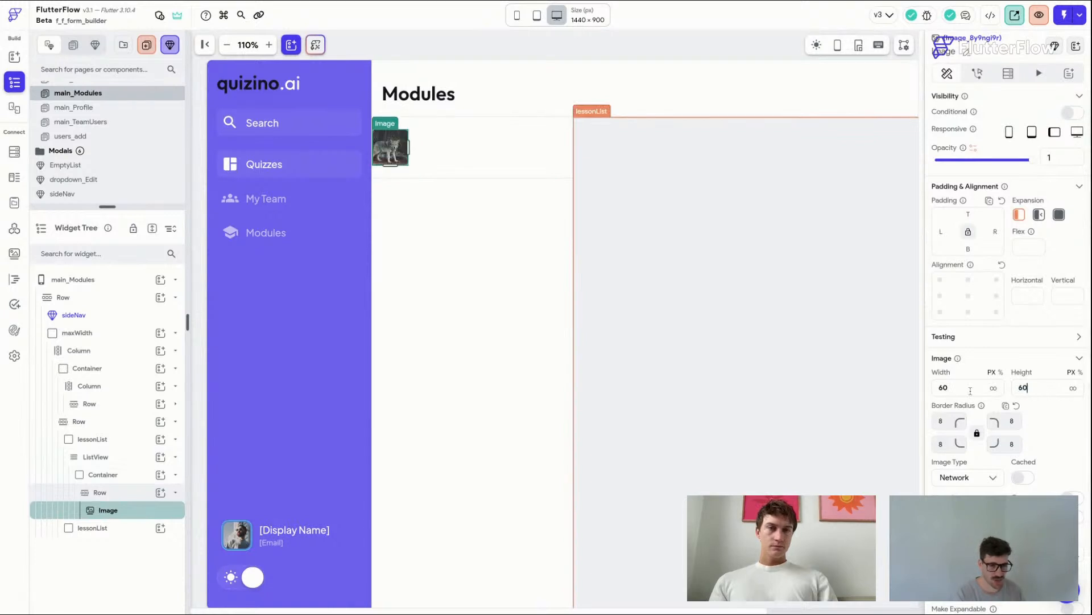
Step: Give the Row a left padding of 12 and a right padding of 16, then save the project
{"action": "left_click", "coordinate": [441, 156]}
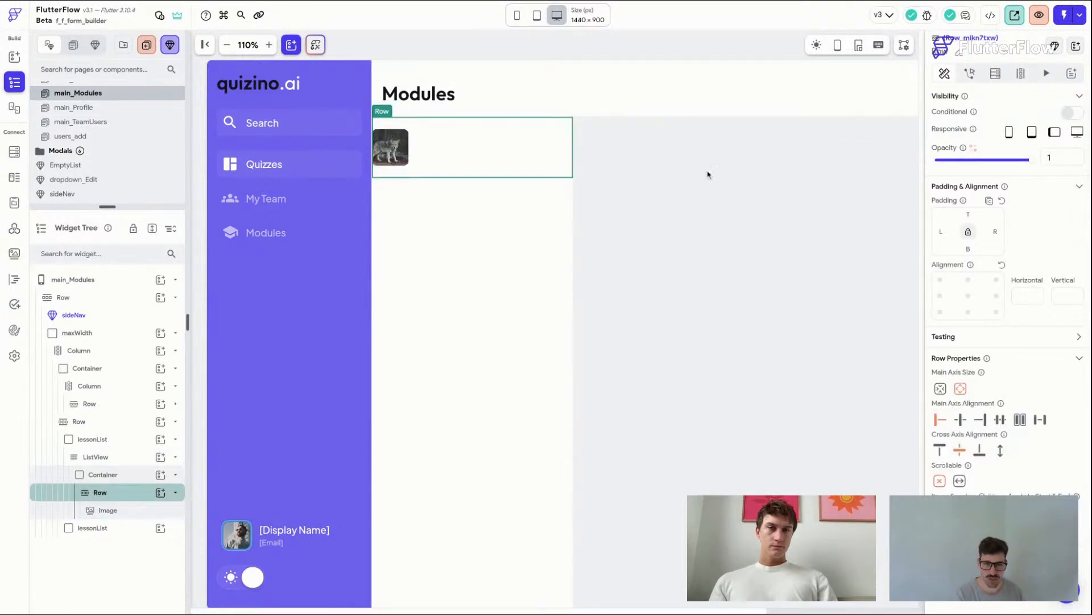
{"action": "left_click", "coordinate": [945, 234]}
{"action": "type", "text": "12"}
{"action": "left_click", "coordinate": [995, 231]}
{"action": "type", "text": "16"}
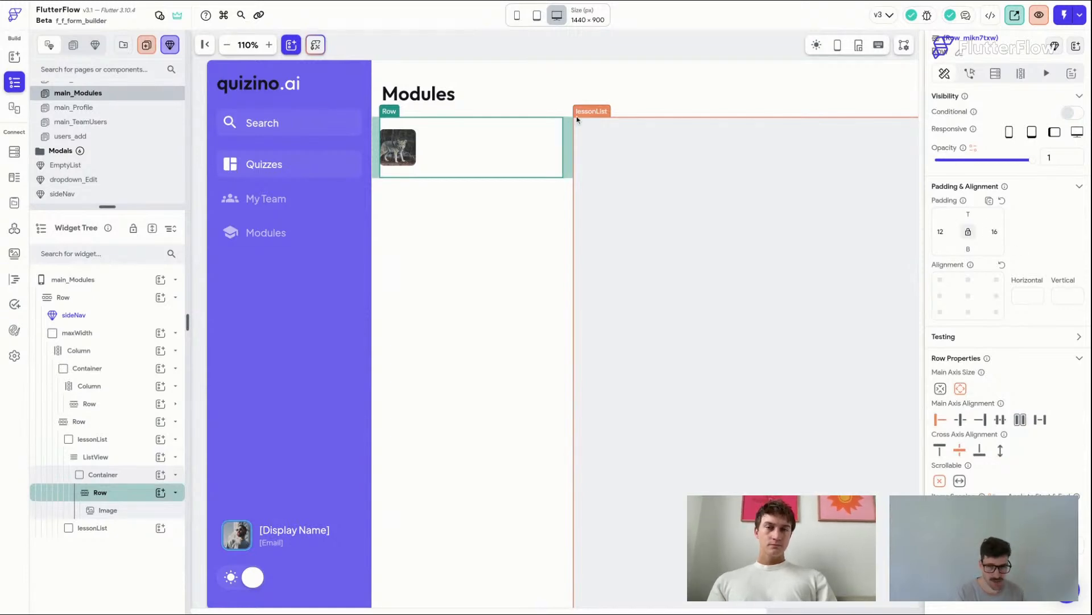
{"action": "key", "text": "super+s"}
Step: Change the page title text from Modules to "My Module Name"
{"action": "left_click", "coordinate": [504, 45]}
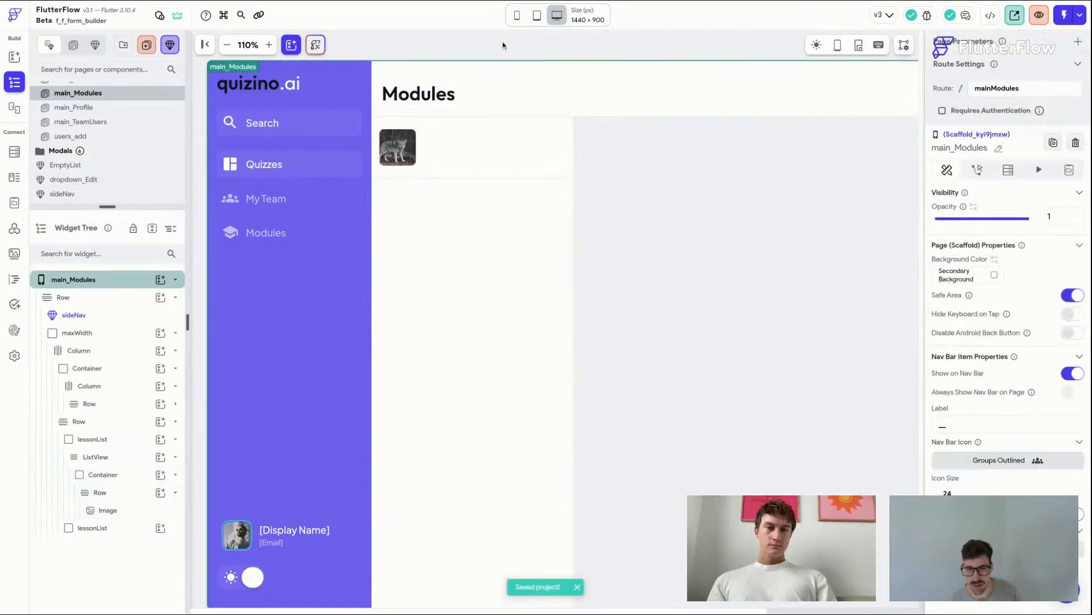
{"action": "left_click", "coordinate": [454, 155]}
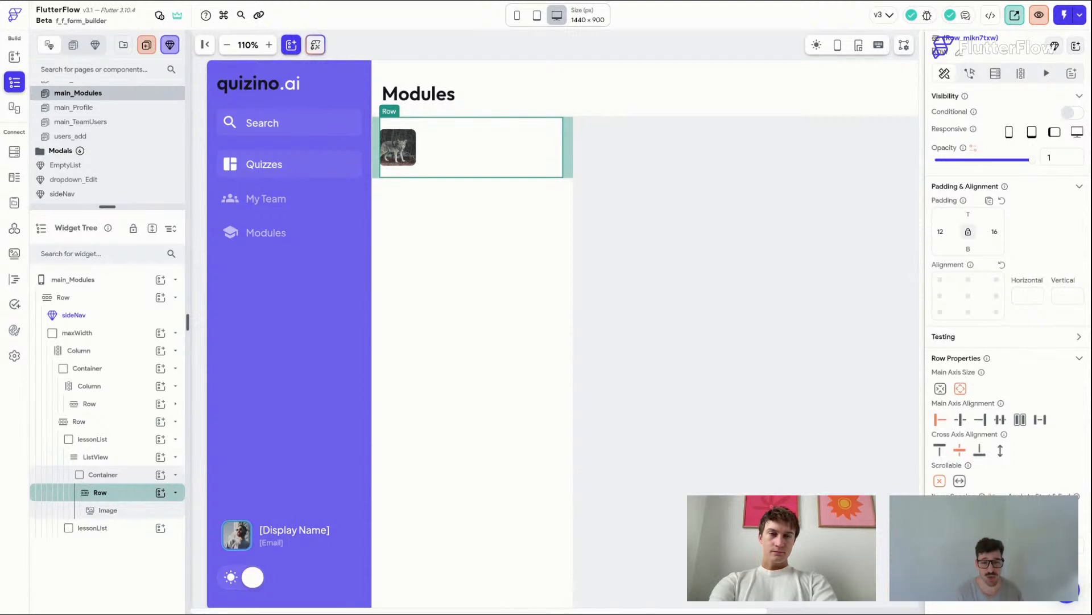
{"action": "left_click", "coordinate": [434, 96]}
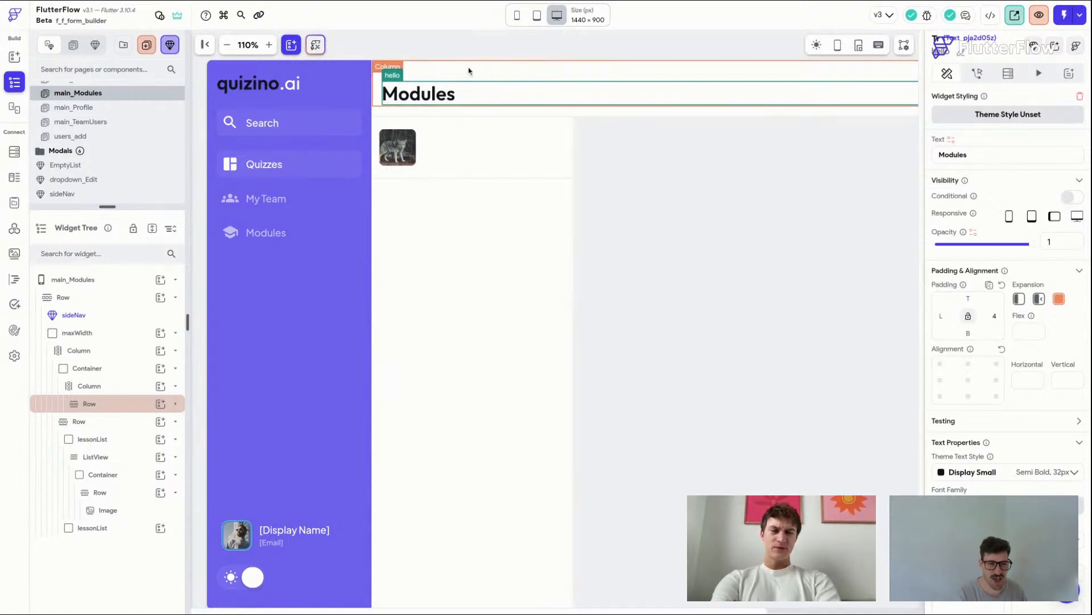
{"action": "left_click", "coordinate": [470, 47]}
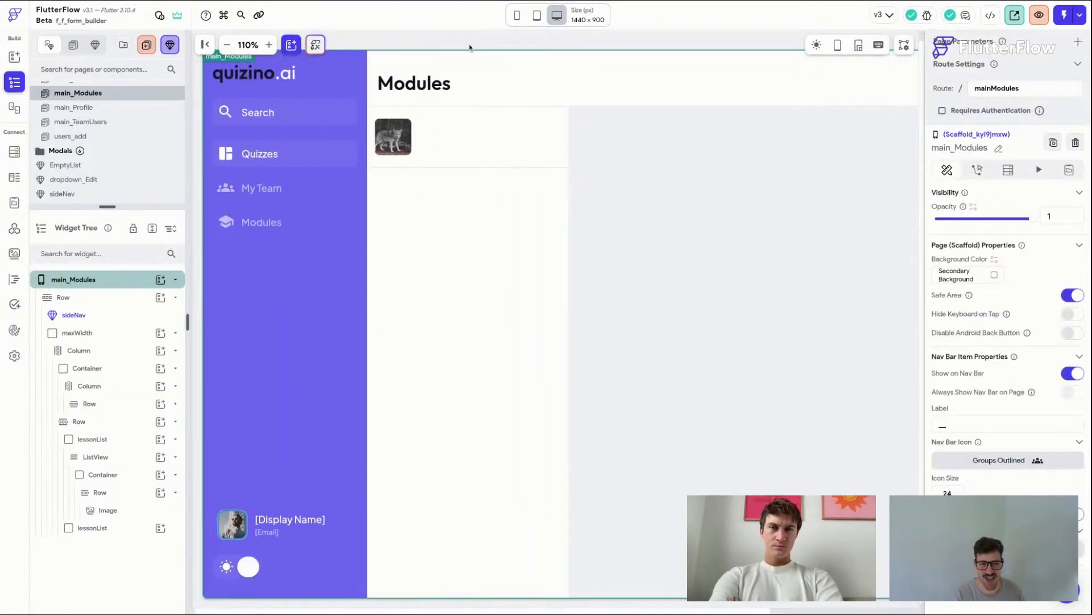
{"action": "left_click", "coordinate": [452, 97]}
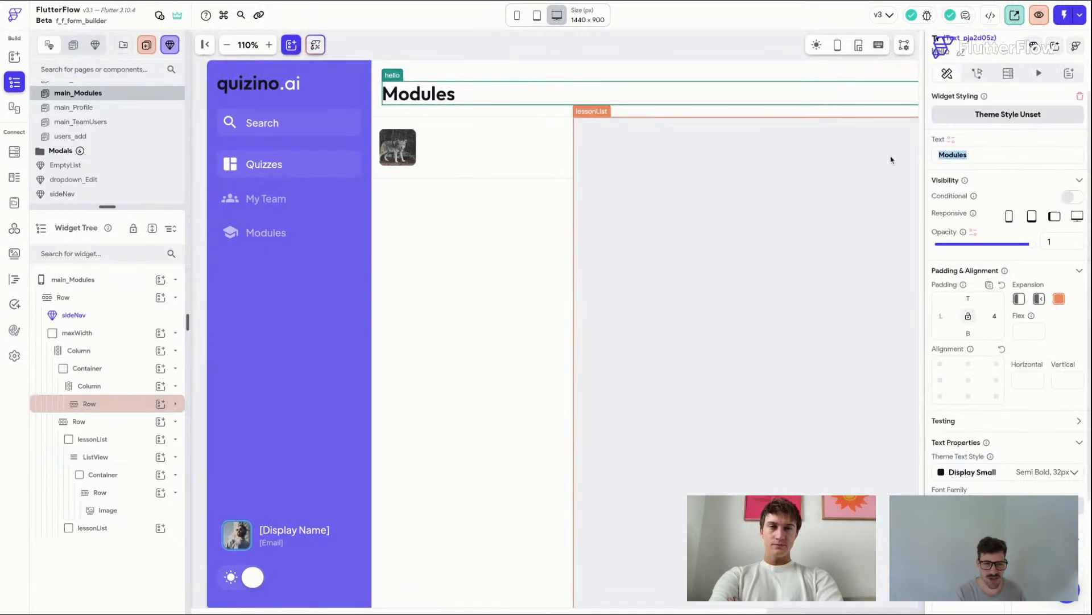
{"action": "type", "text": "my Mo"}
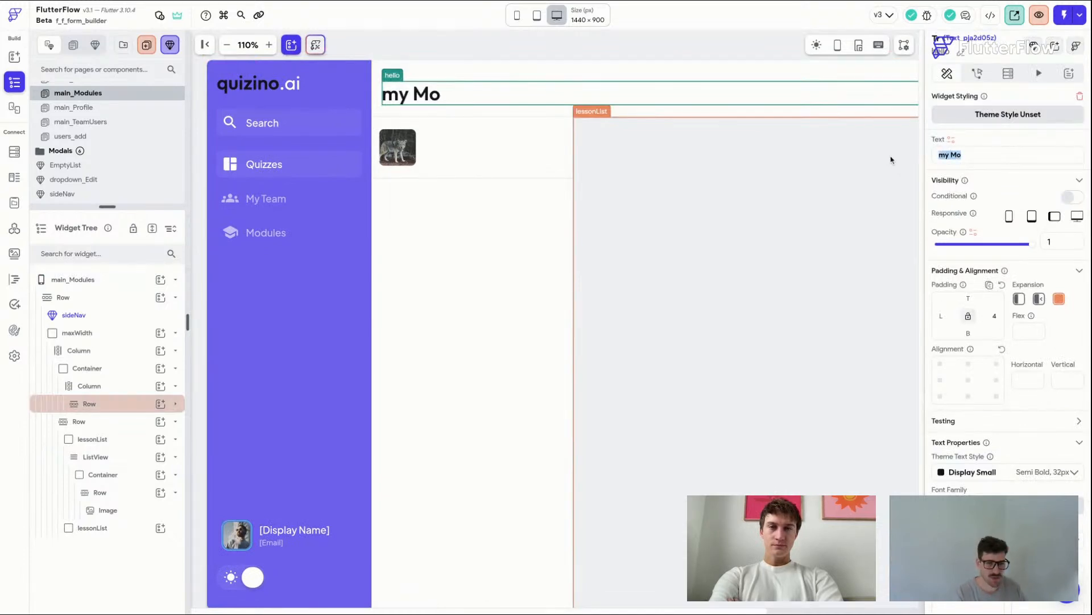
{"action": "type", "text": "My Module Name"}
Step: Add a Column beside the Image in the Row containing two duplicated Hello World Text widgets
{"action": "left_click", "coordinate": [430, 147]}
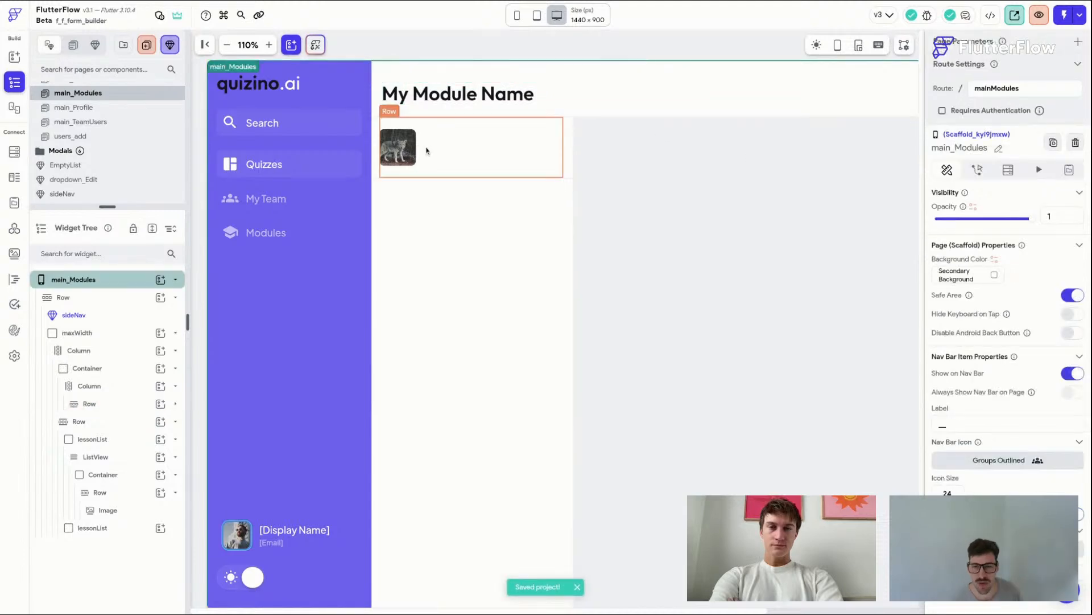
{"action": "left_click", "coordinate": [413, 149]}
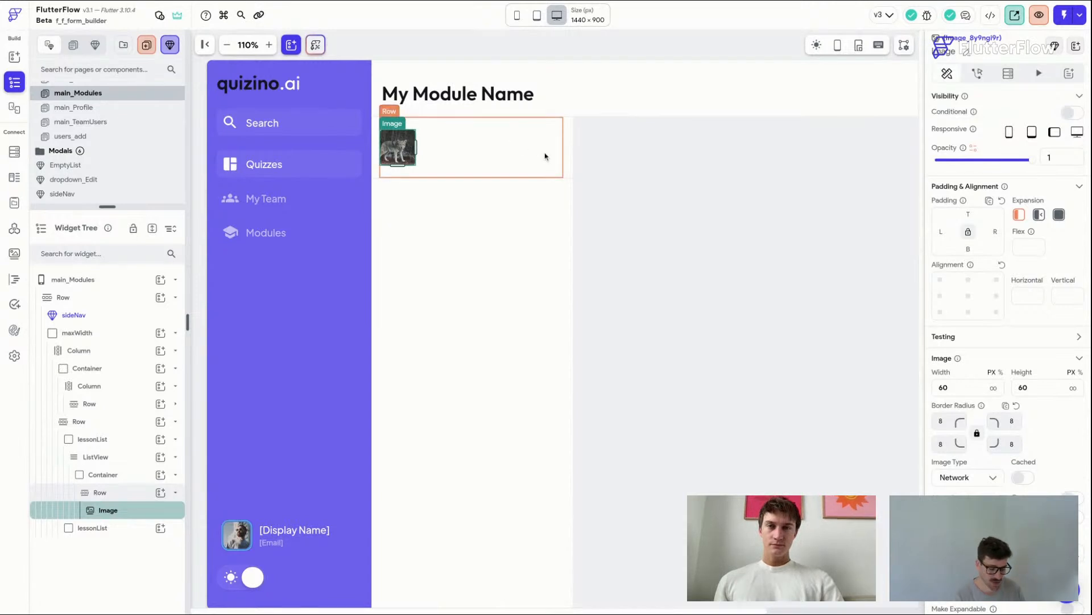
{"action": "key", "text": "super+f"}
{"action": "left_click", "coordinate": [1008, 208]}
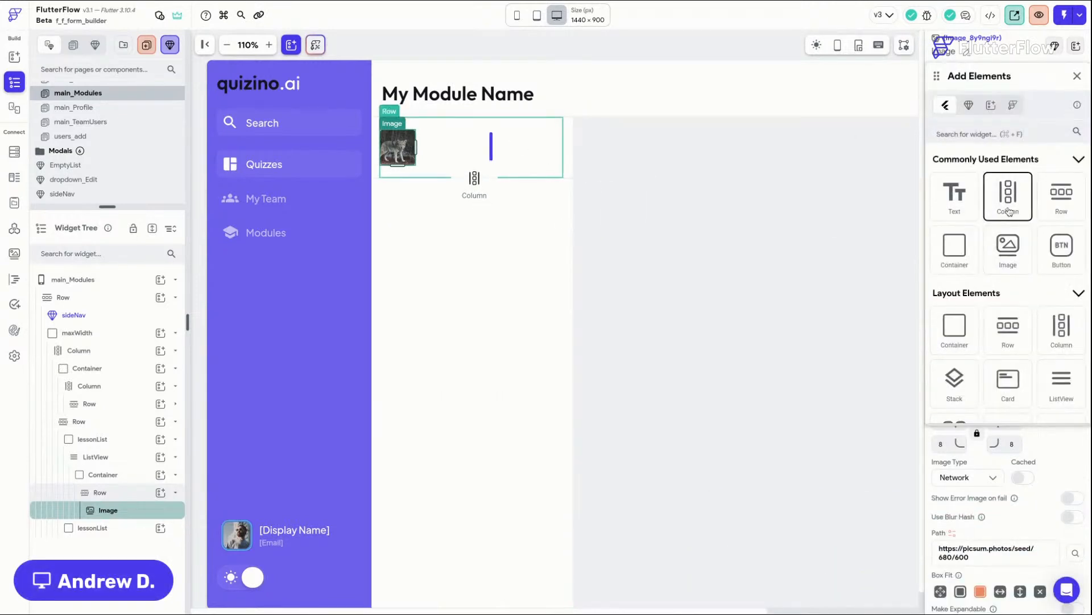
{"action": "left_click", "coordinate": [956, 193]}
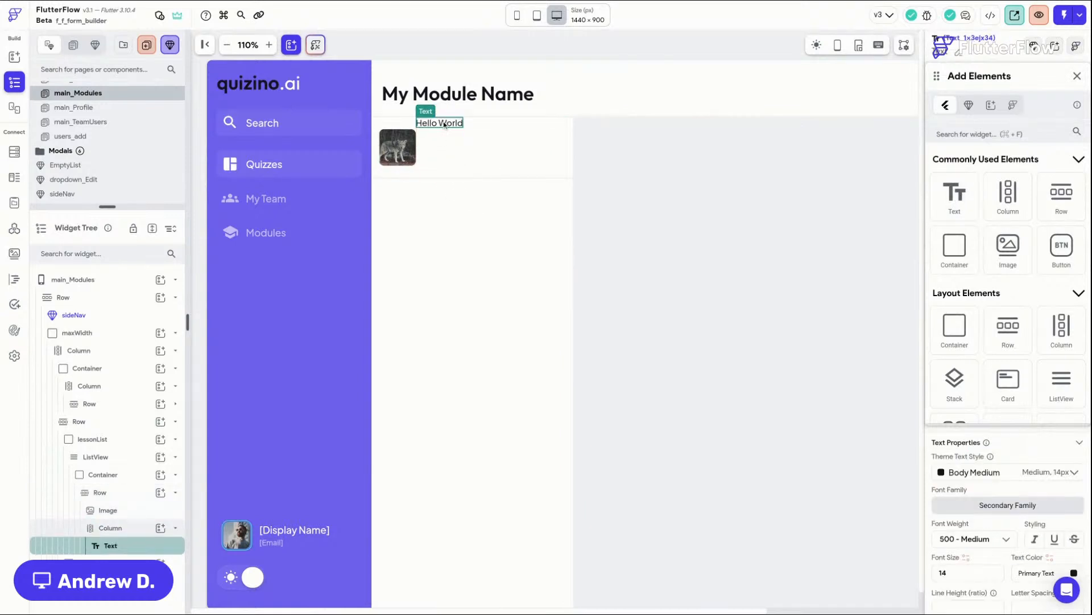
{"action": "key", "text": "super+d"}
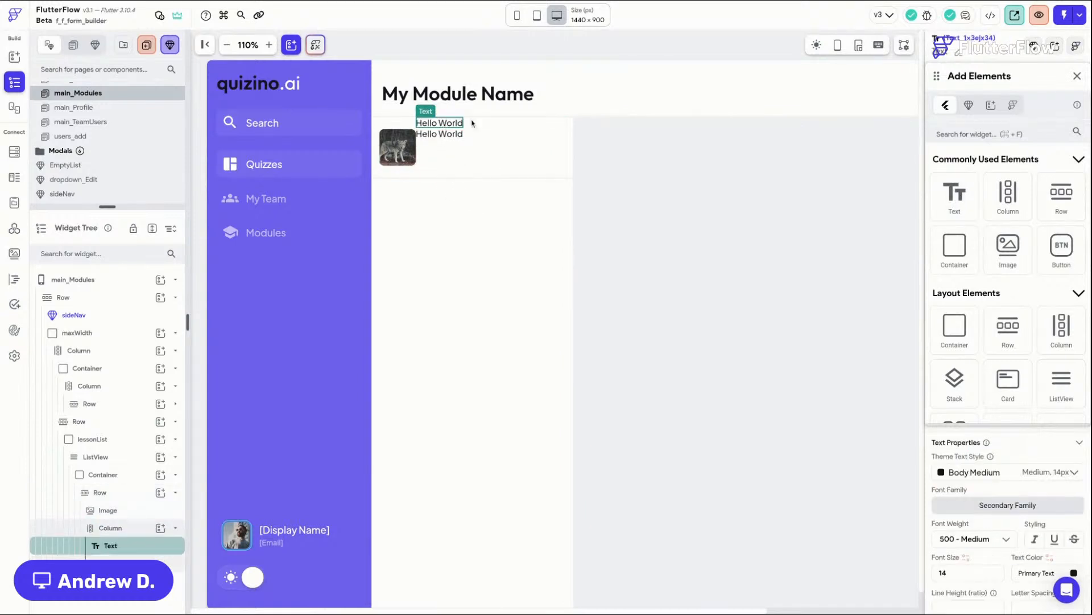
{"action": "left_click", "coordinate": [1077, 76]}
{"action": "left_click", "coordinate": [449, 146]}
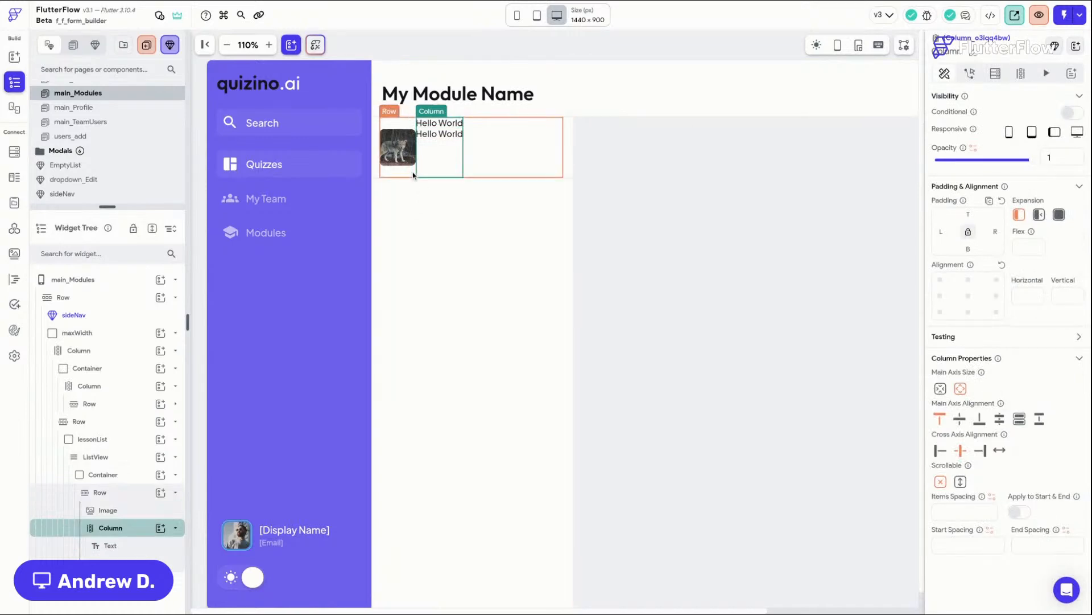
Step: Center the Column's main-axis alignment and give it a left padding of 12
{"action": "left_click", "coordinate": [960, 419]}
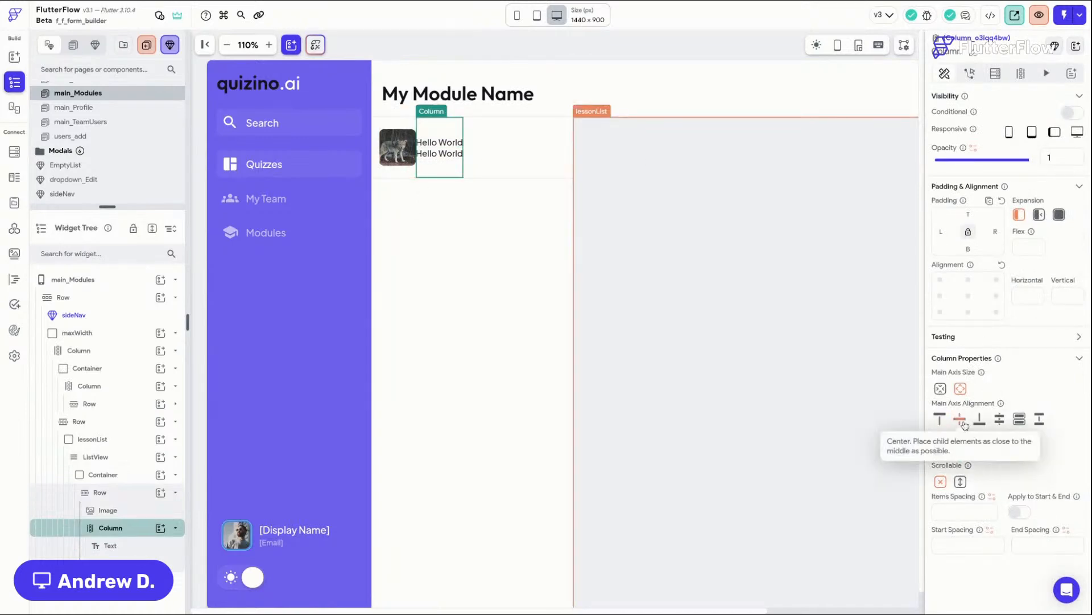
{"action": "left_click", "coordinate": [942, 231]}
{"action": "type", "text": "12"}
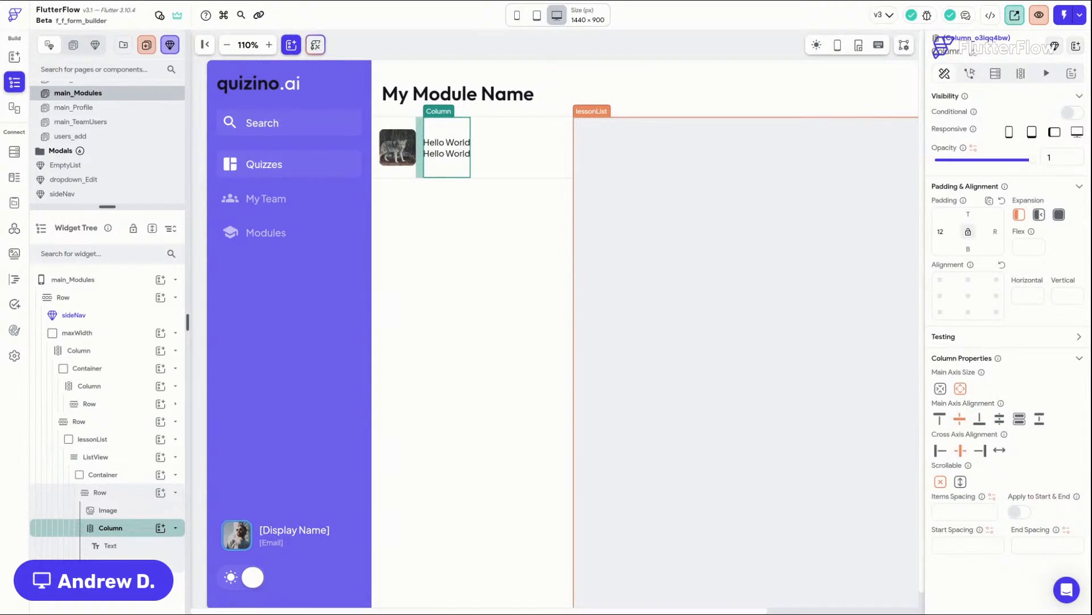
Step: Apply the Title Large theme text style to the first Hello World Text
{"action": "left_click", "coordinate": [460, 158]}
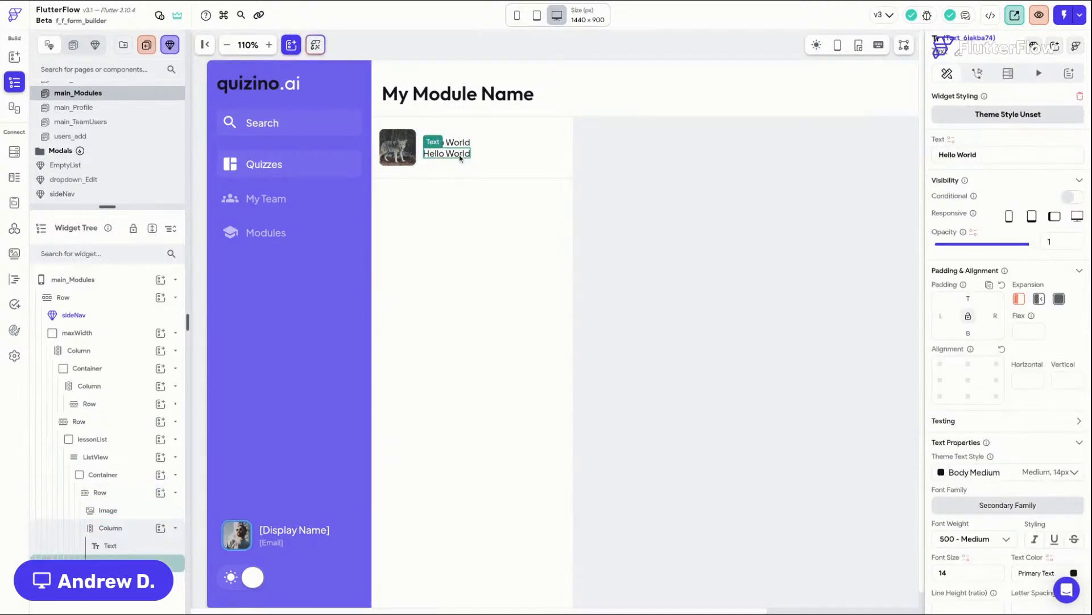
{"action": "left_click", "coordinate": [455, 143]}
{"action": "left_click", "coordinate": [990, 475]}
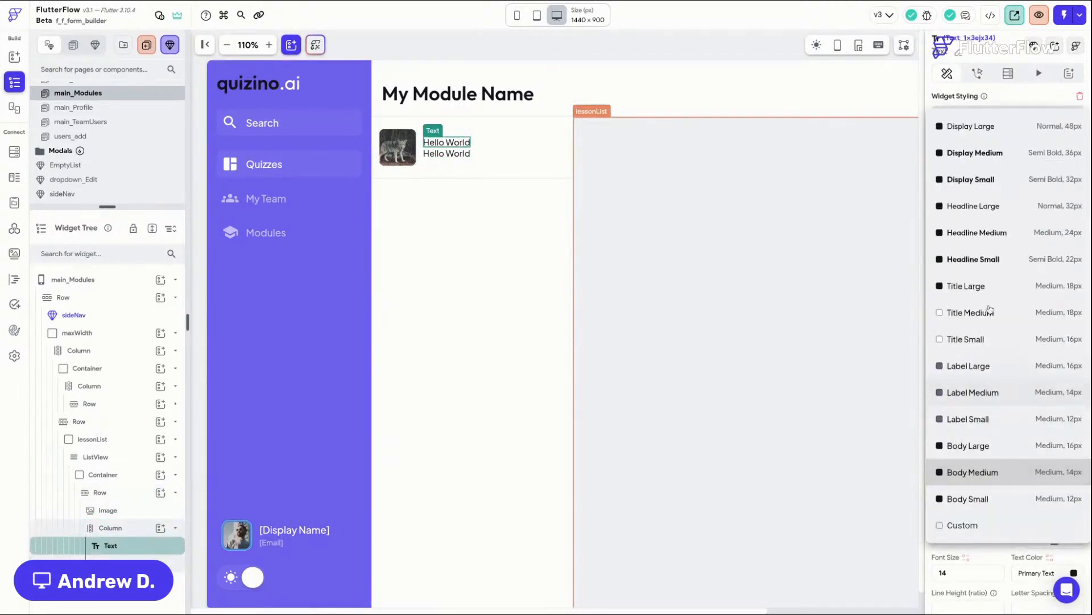
{"action": "left_click", "coordinate": [1002, 286]}
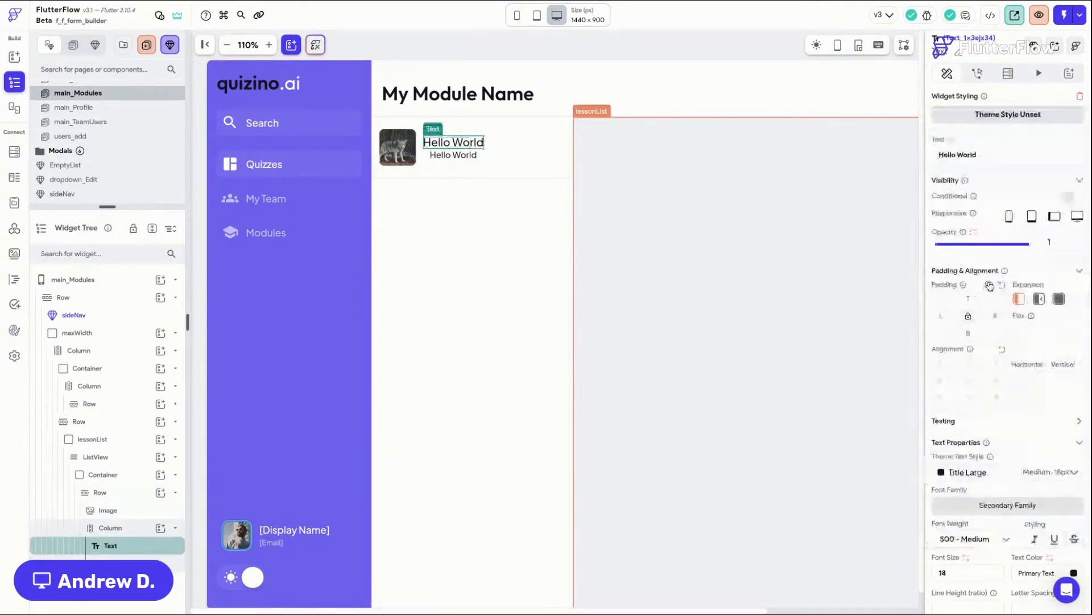
Step: Align the Column's children to the start on the cross axis
{"action": "left_click", "coordinate": [477, 168]}
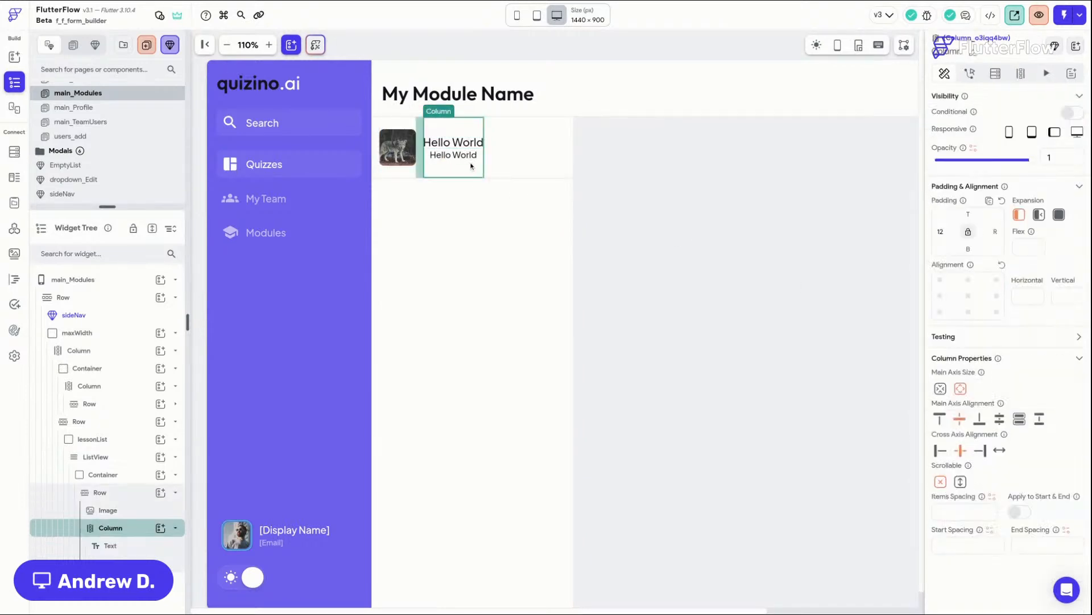
{"action": "left_click", "coordinate": [940, 451]}
Step: Style the second Text as Label Medium and give it a top padding of 4
{"action": "left_click", "coordinate": [446, 155]}
{"action": "left_click", "coordinate": [1011, 477]}
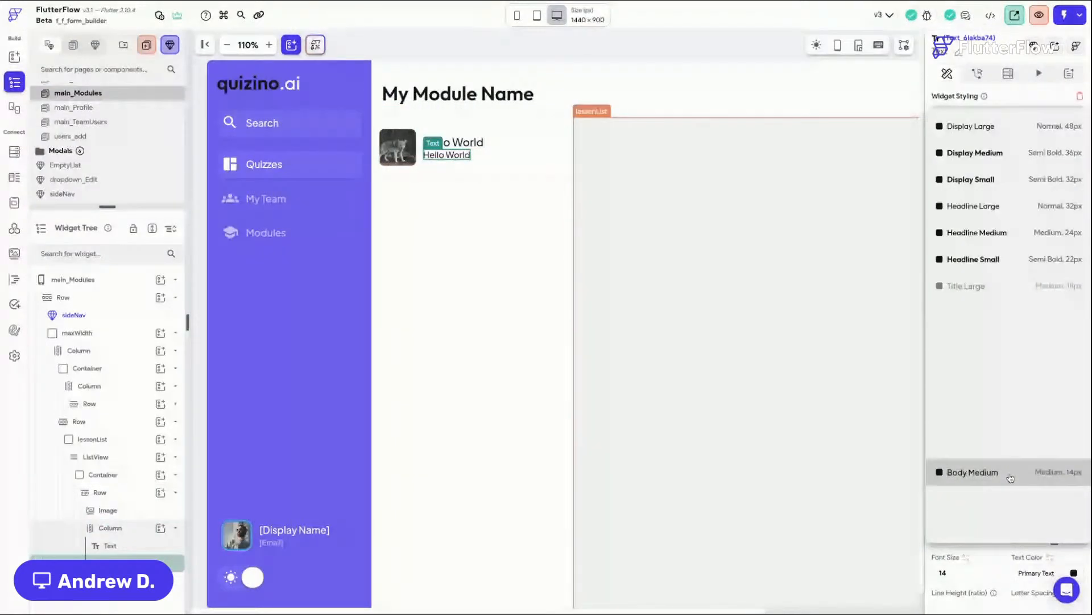
{"action": "left_click", "coordinate": [998, 391]}
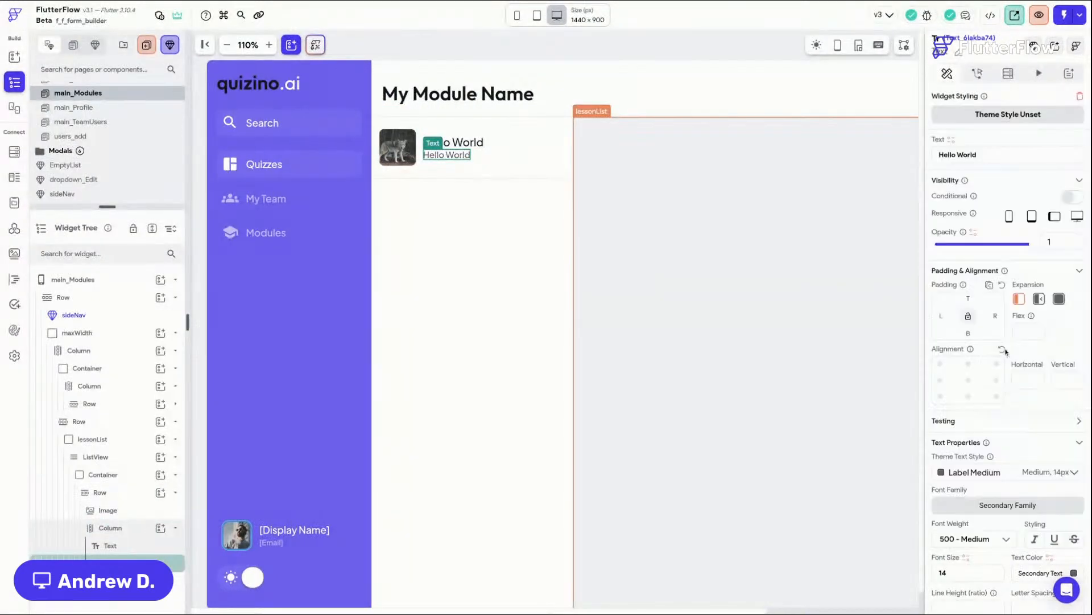
{"action": "left_click", "coordinate": [969, 299]}
{"action": "type", "text": "4"}
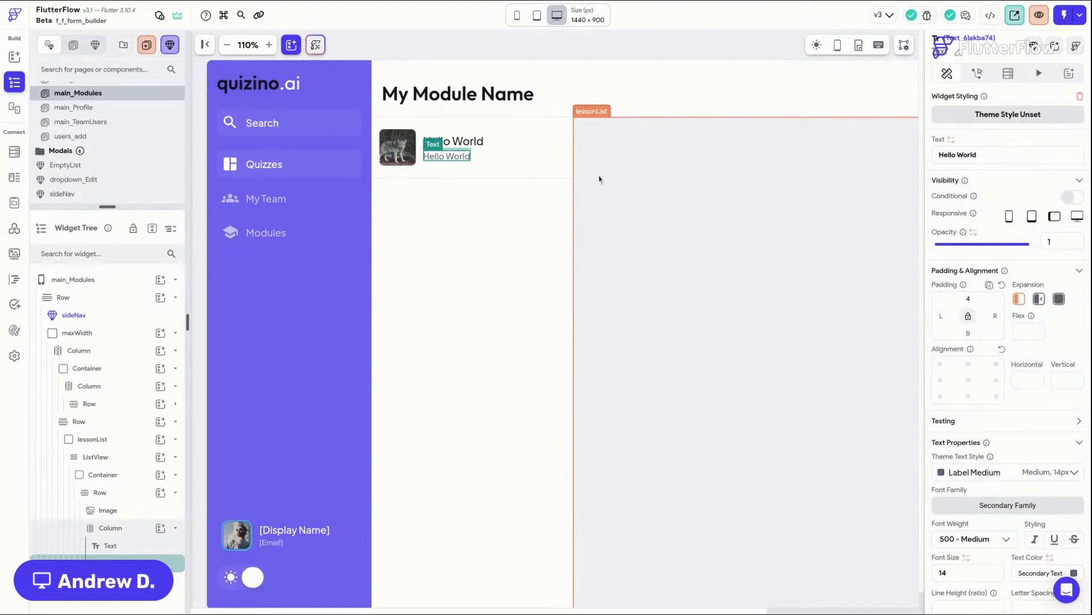
Step: Change the second Text's content to "Desciption"
{"action": "left_click_drag", "start_coordinate": [1007, 152], "coordinate": [848, 148]}
{"action": "type", "text": "Des"}
{"action": "type", "text": "n"}
Step: Change the first Text's content to "Lesson Name" and save the project
{"action": "left_click", "coordinate": [454, 141]}
{"action": "triple_click", "coordinate": [967, 154]}
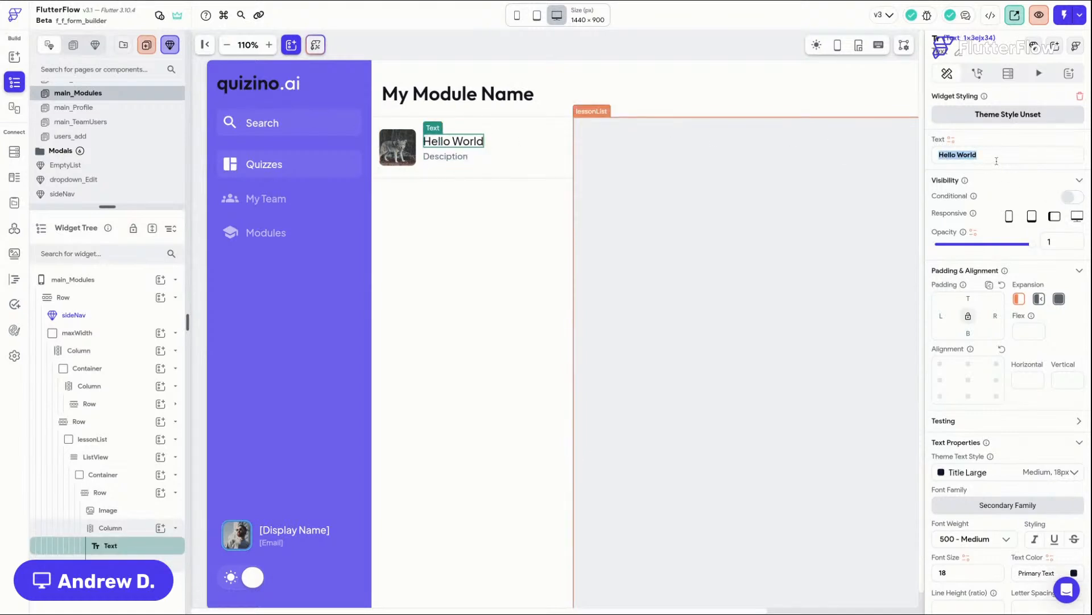
{"action": "type", "text": "Lesson Name"}
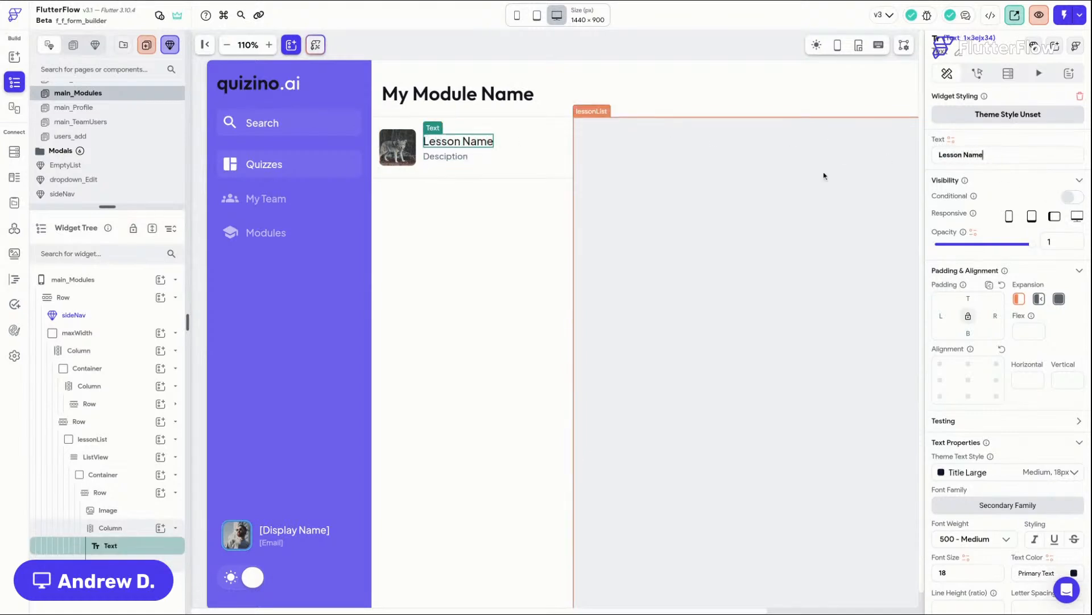
{"action": "key", "text": "ctrl+s"}
Step: Review the fields of the lessons and modules collections in the Firestore schema
{"action": "left_click", "coordinate": [590, 145]}
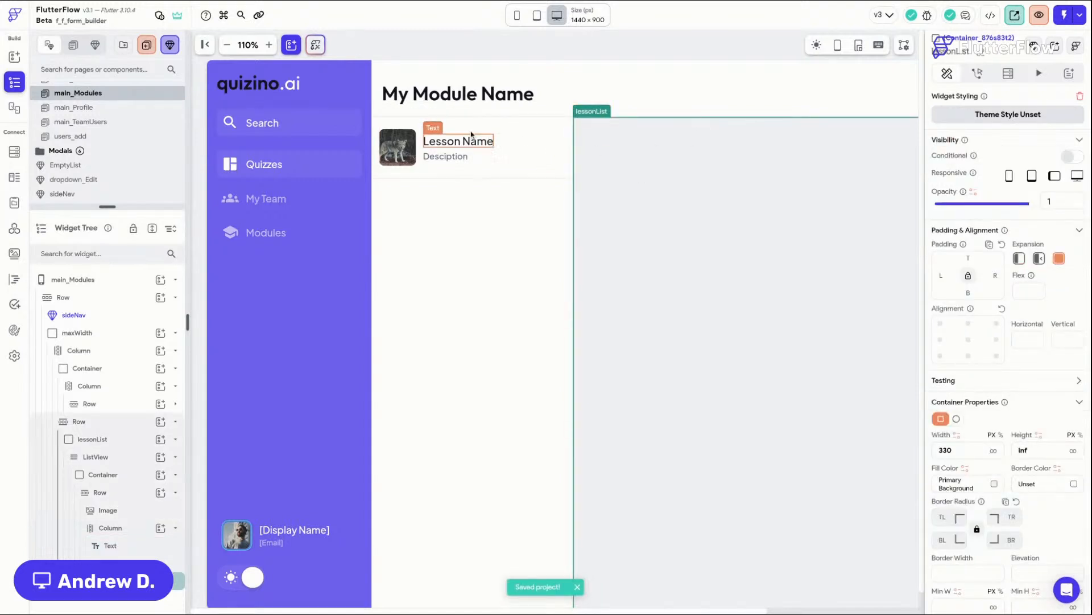
{"action": "left_click", "coordinate": [528, 139]}
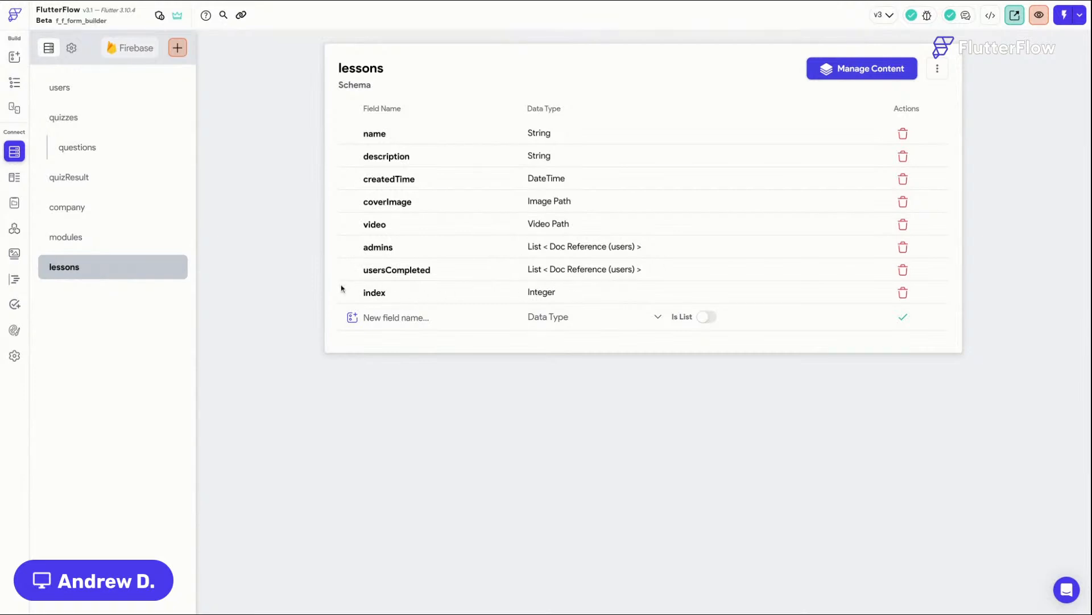
{"action": "left_click", "coordinate": [67, 236]}
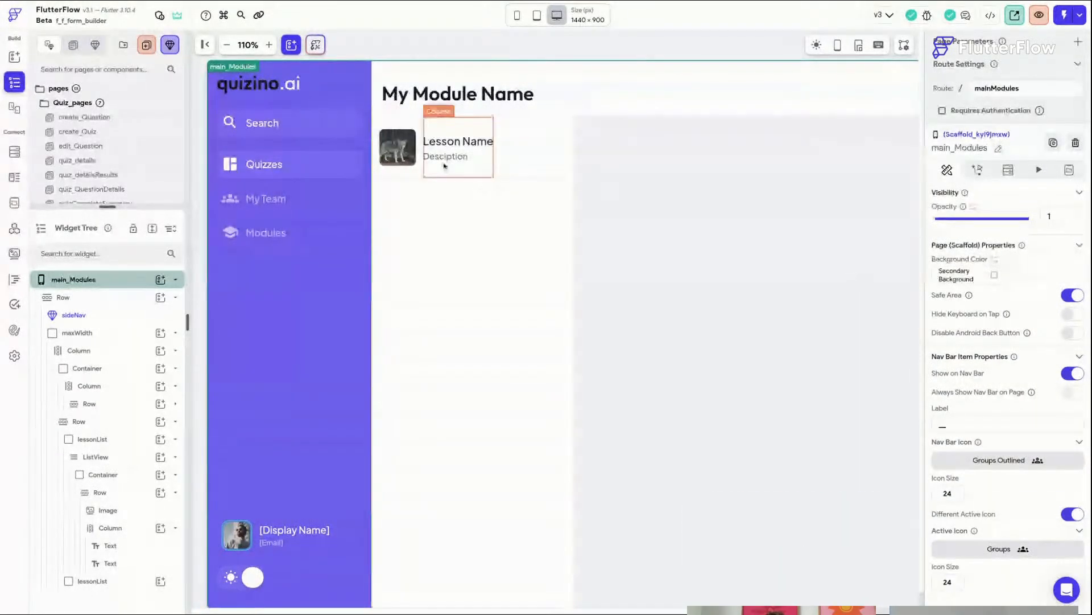
Step: Insert a Container at the start of the list item's Row, before the Image
{"action": "left_click", "coordinate": [391, 53]}
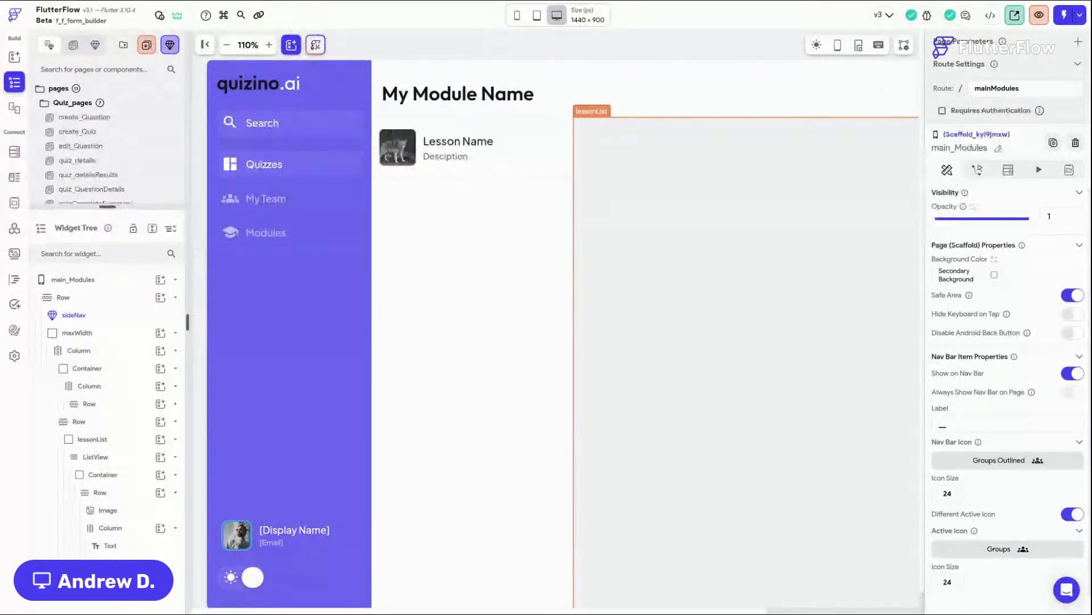
{"action": "left_click", "coordinate": [569, 153]}
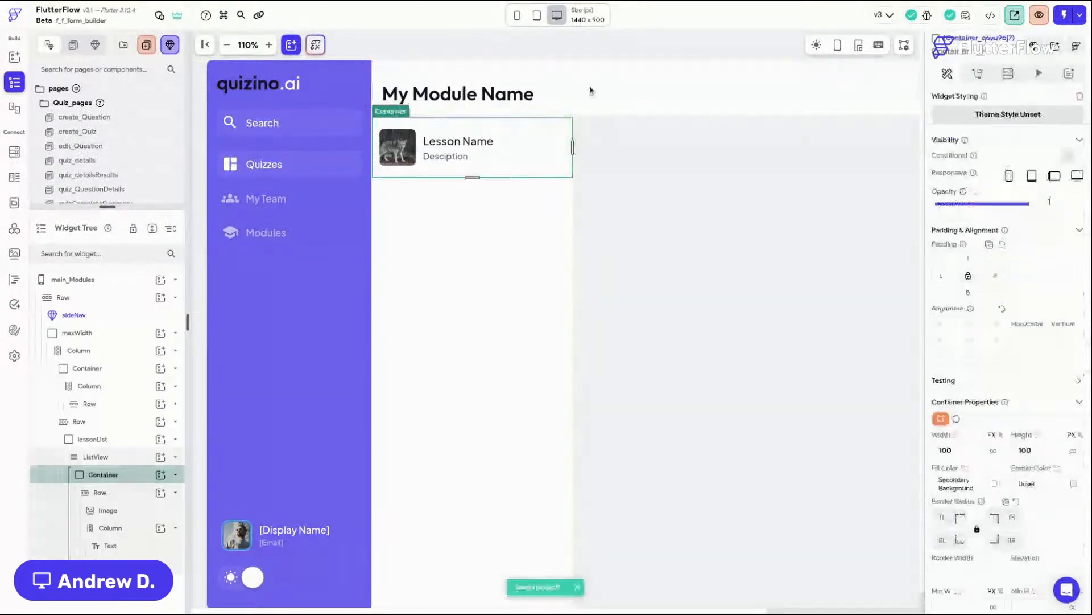
{"action": "left_click", "coordinate": [604, 49]}
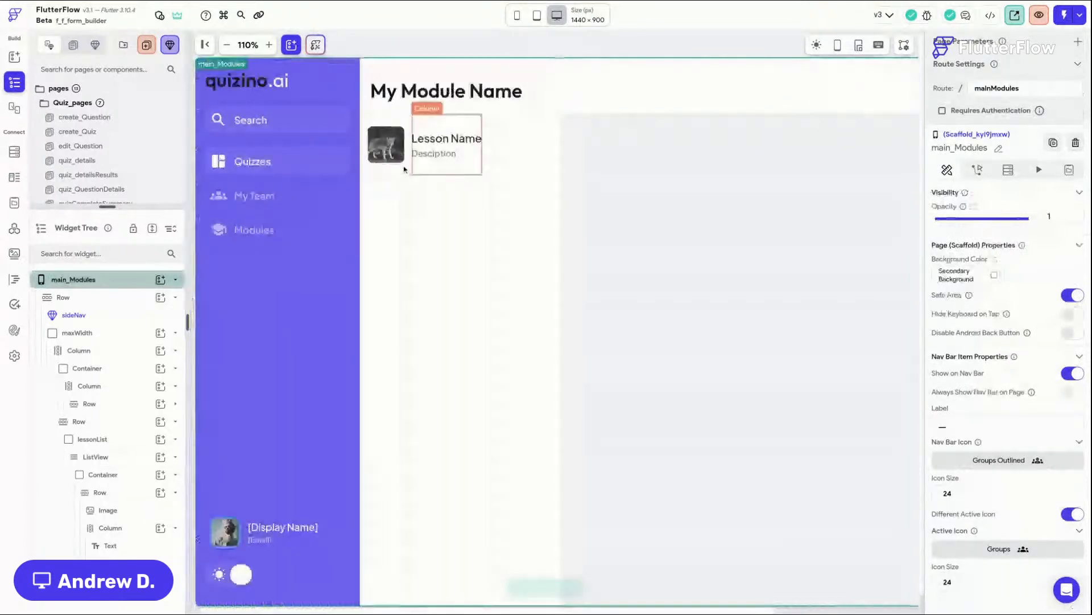
{"action": "left_click", "coordinate": [432, 160]}
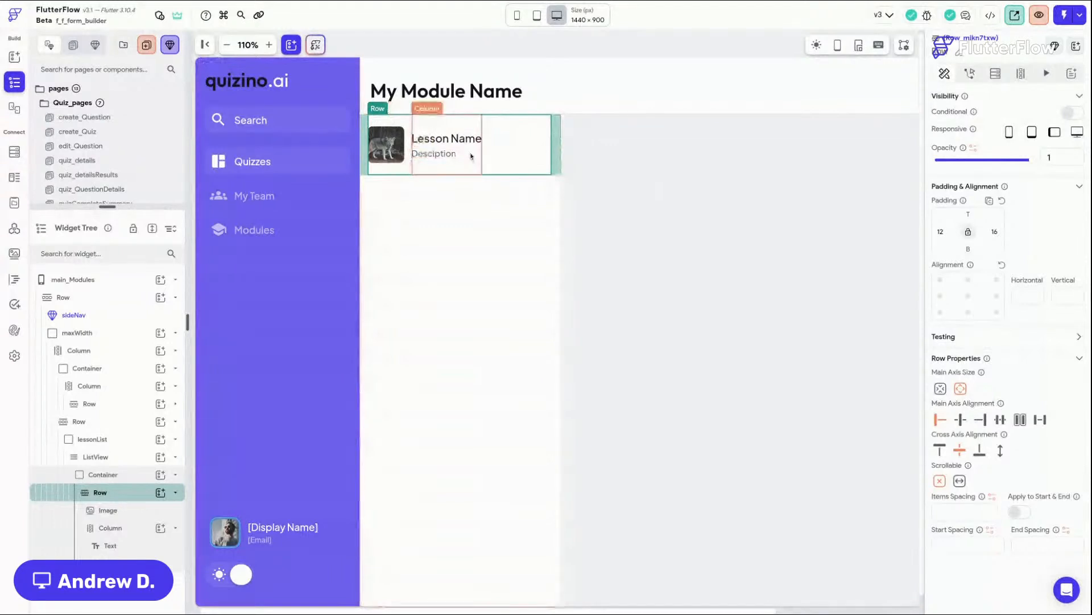
{"action": "key", "text": "super+f"}
{"action": "left_click_drag", "start_coordinate": [955, 245], "coordinate": [401, 140]}
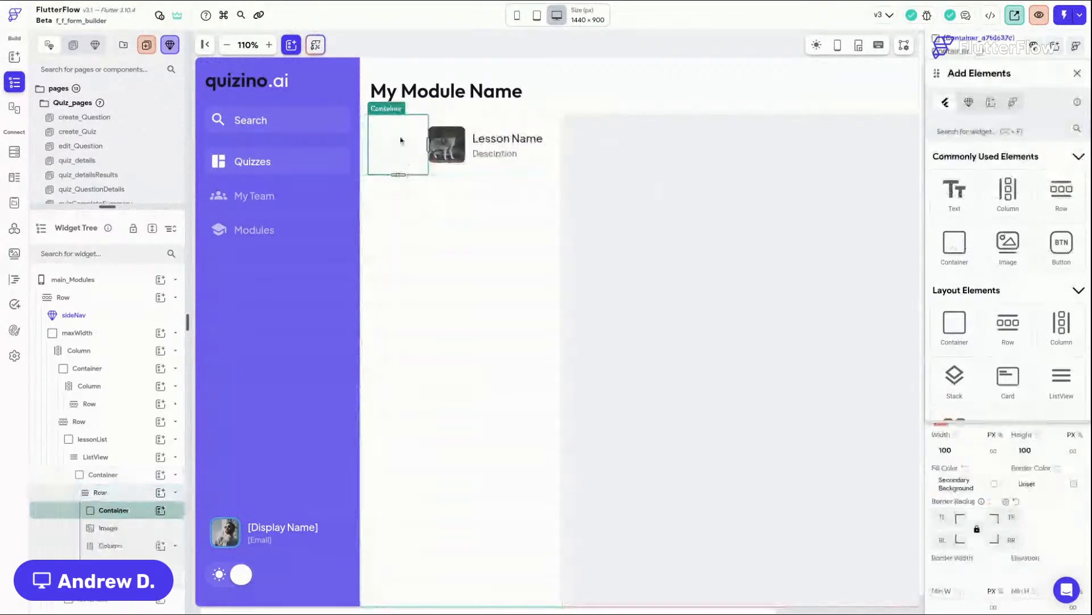
{"action": "left_click", "coordinate": [1077, 74]}
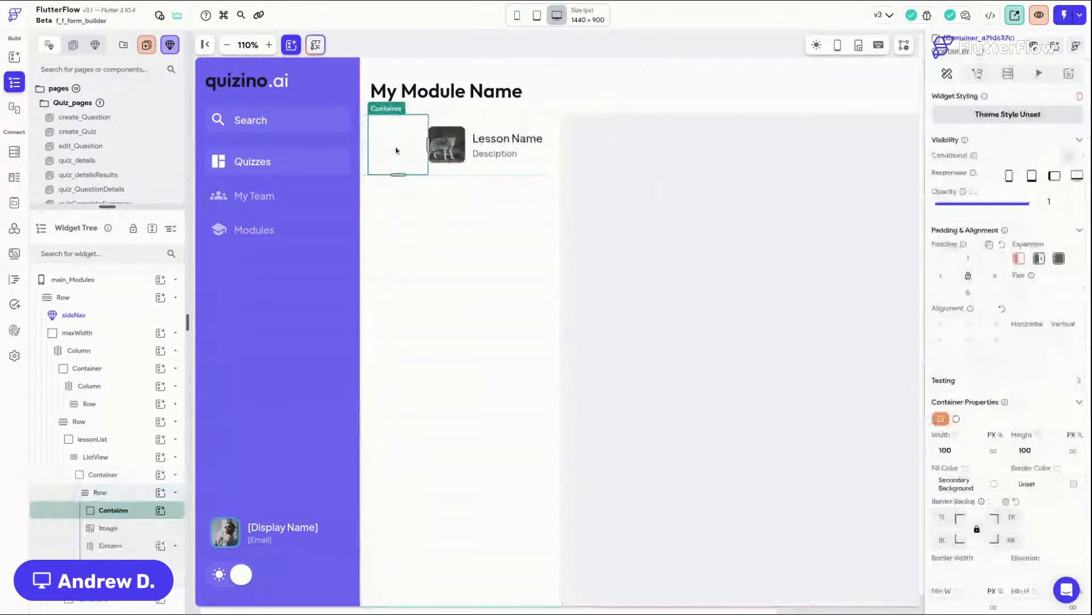
Step: Set the new Container's height to 60, width to 4 and corner radius to 4
{"action": "double_click", "coordinate": [1042, 453]}
{"action": "type", "text": "60"}
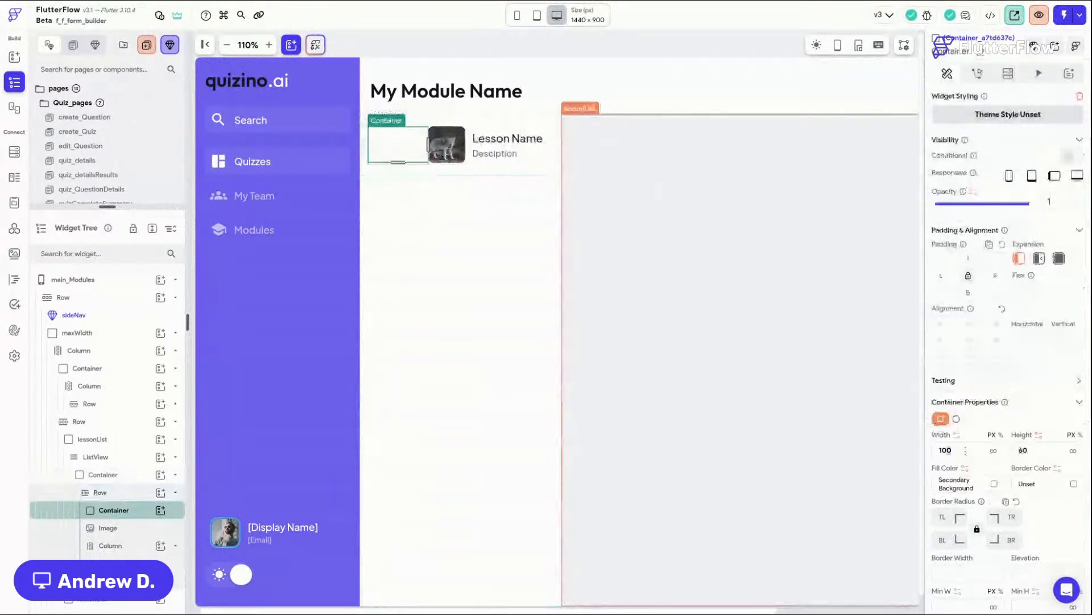
{"action": "type", "text": "4"}
{"action": "left_click", "coordinate": [943, 516]}
{"action": "type", "text": "4"}
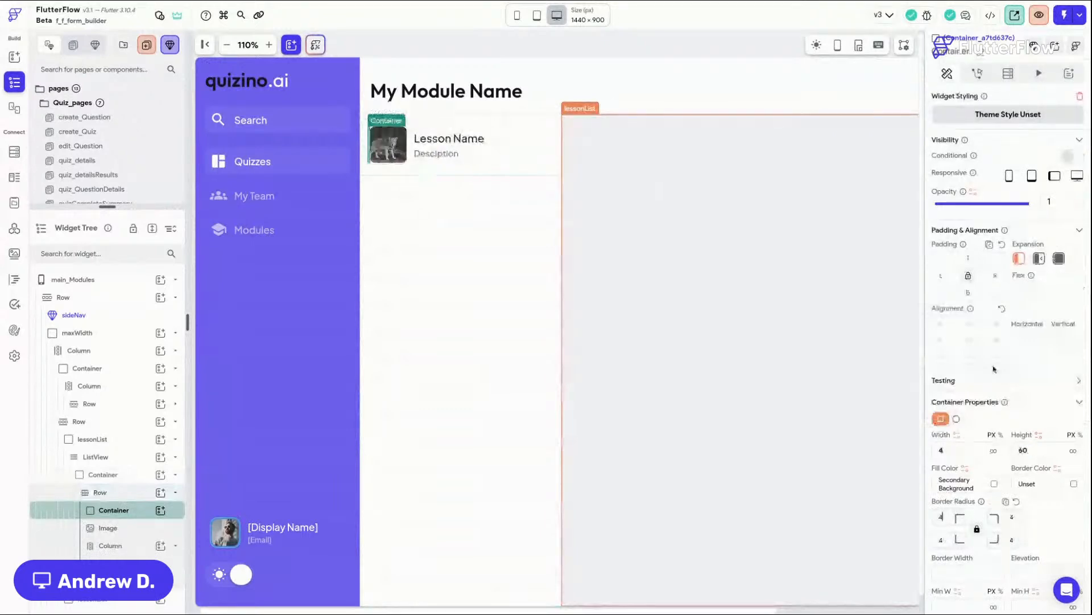
Step: Give the accent Container a right padding of 12 and the Primary fill color
{"action": "scroll", "coordinate": [1015, 240], "scroll_direction": "down", "scroll_amount": 1}
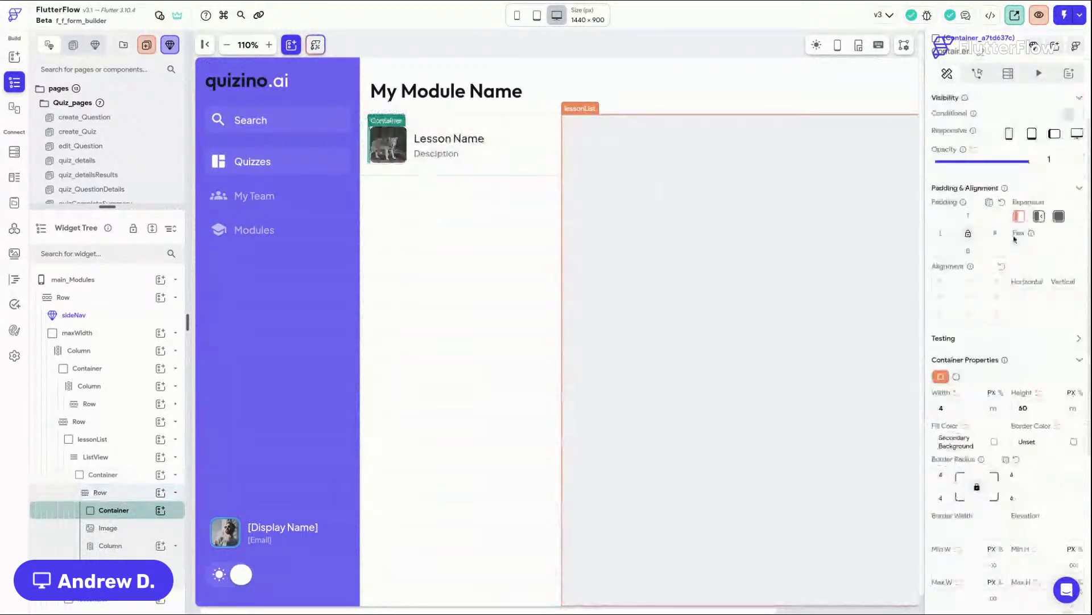
{"action": "type", "text": "12"}
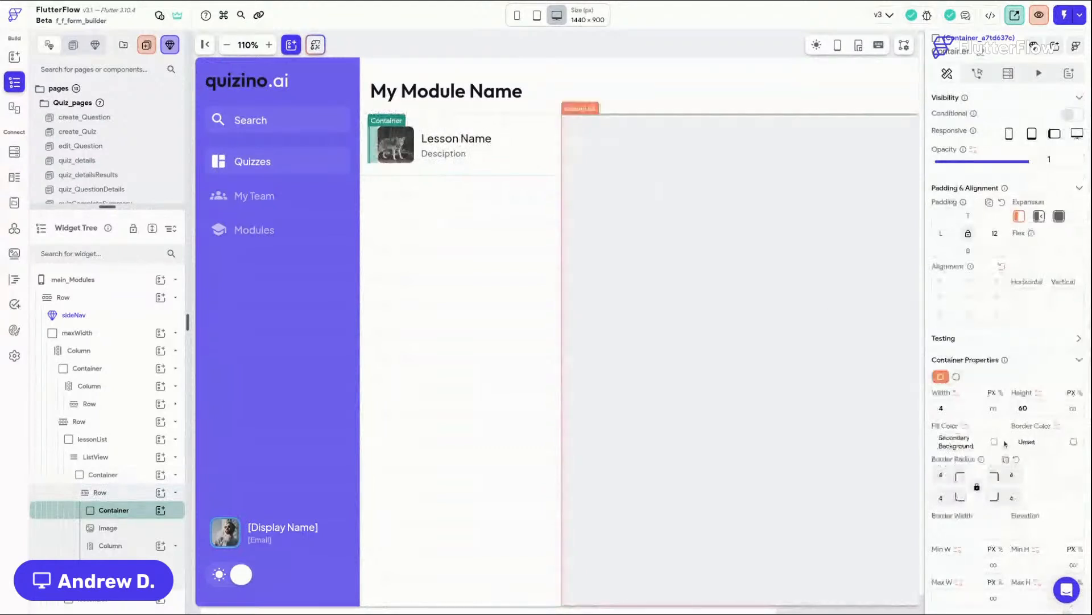
{"action": "left_click", "coordinate": [995, 442]}
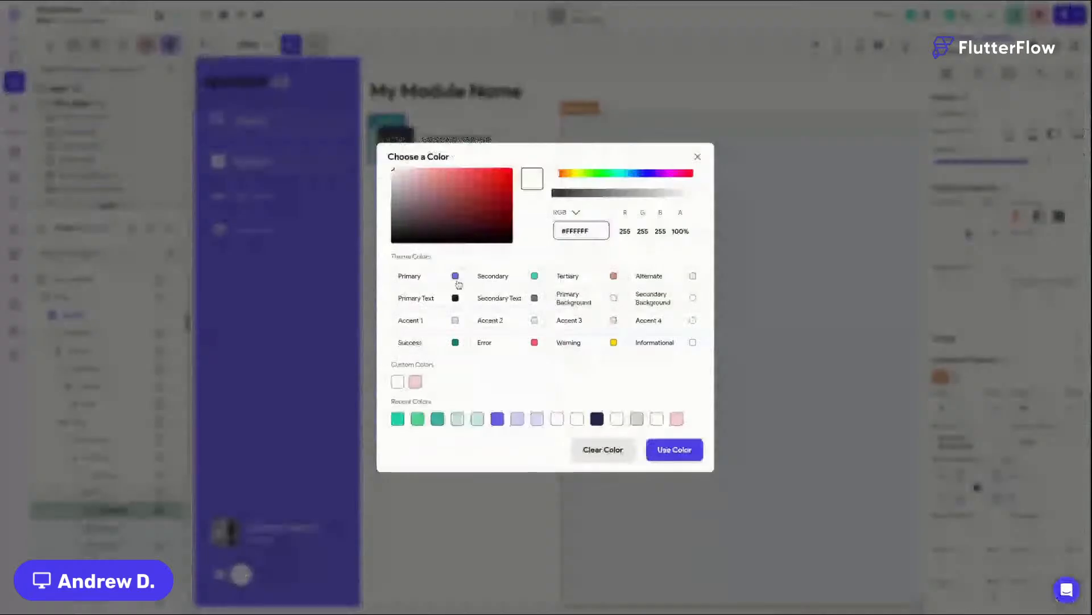
{"action": "left_click", "coordinate": [455, 277]}
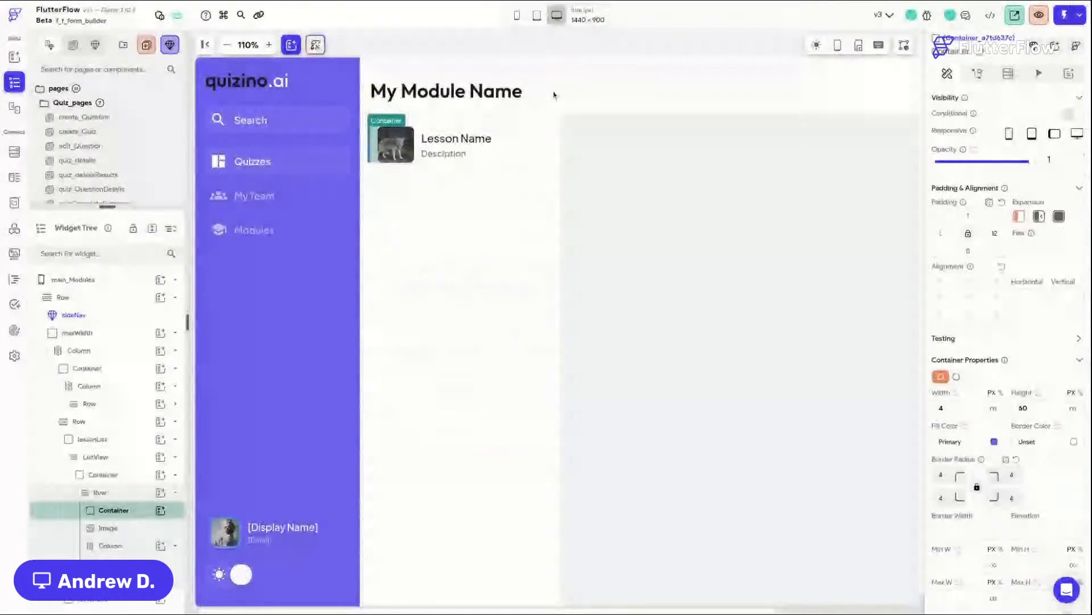
Step: Set the Row's left padding to 4
{"action": "left_click", "coordinate": [554, 95]}
{"action": "left_click", "coordinate": [380, 161]}
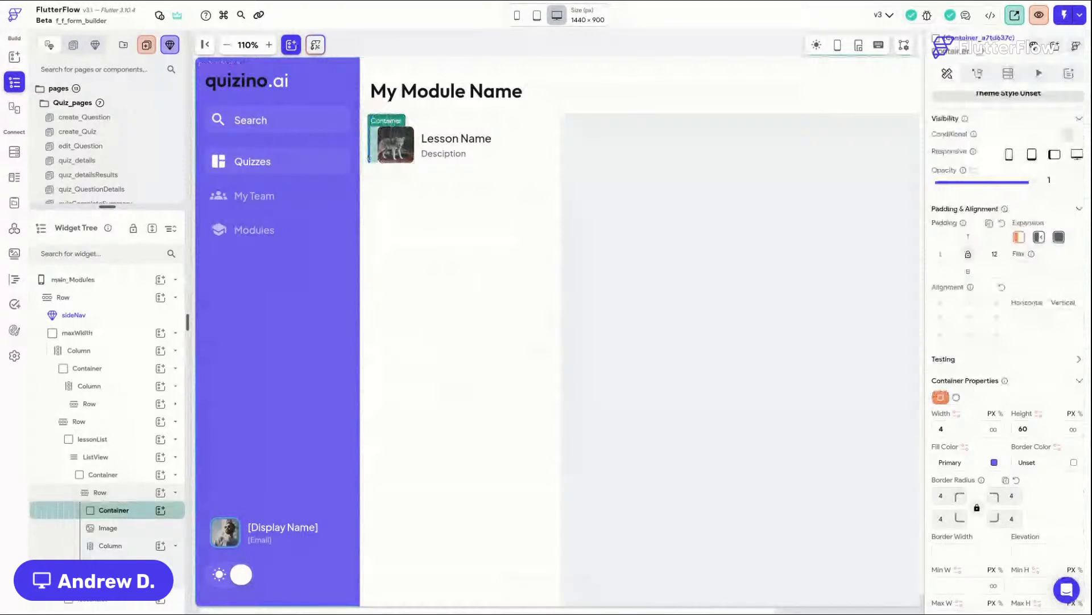
{"action": "left_click", "coordinate": [476, 36]}
{"action": "left_click", "coordinate": [375, 161]}
{"action": "left_click", "coordinate": [377, 170]}
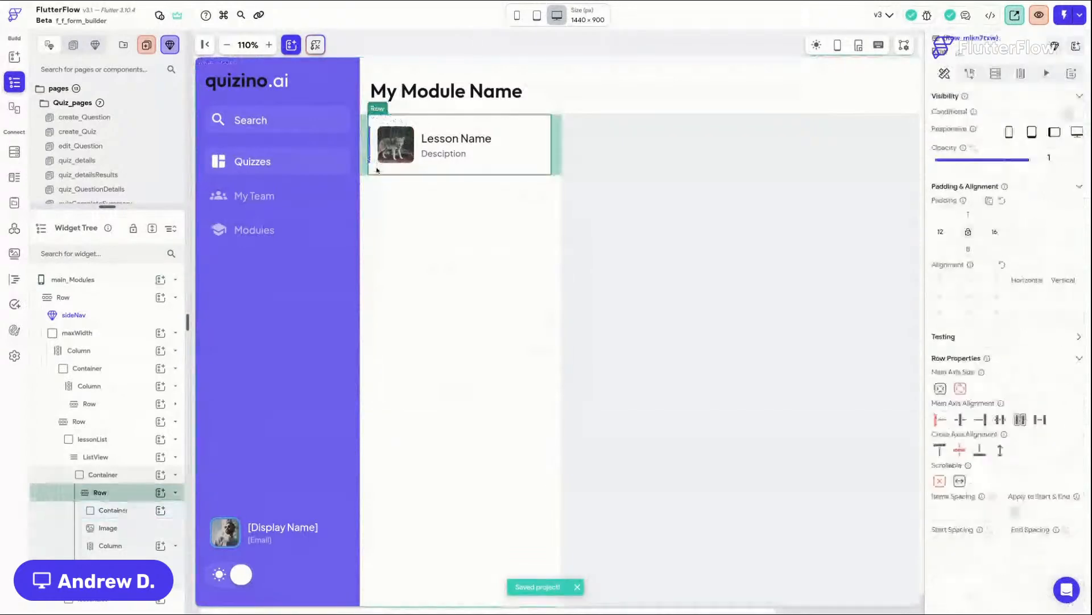
{"action": "double_click", "coordinate": [941, 238]}
{"action": "type", "text": "4"}
Step: Reduce the accent Container's right padding to 8
{"action": "left_click", "coordinate": [524, 230]}
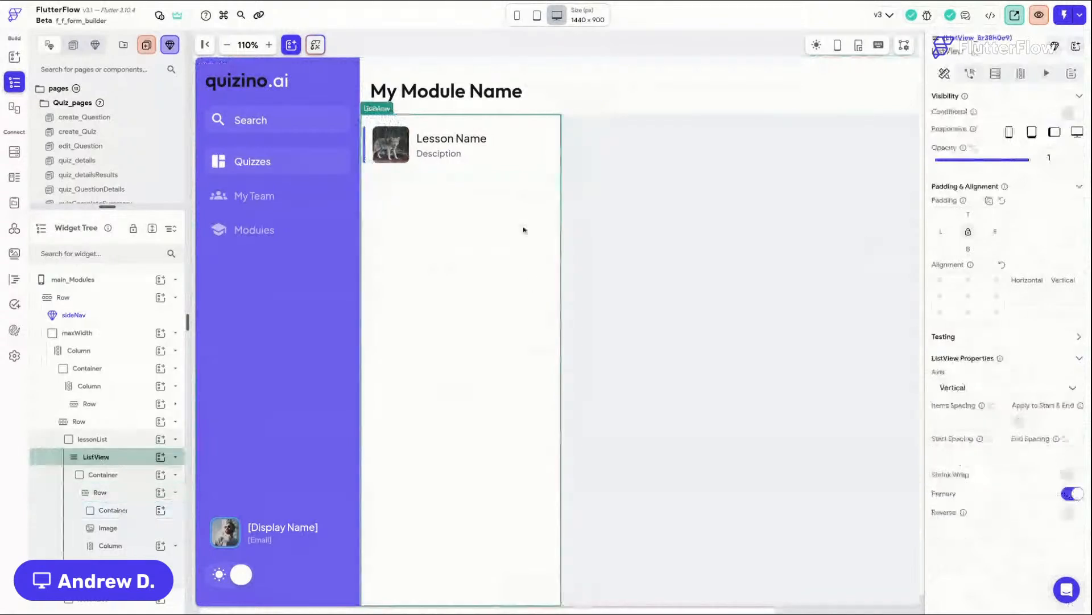
{"action": "left_click", "coordinate": [648, 253]}
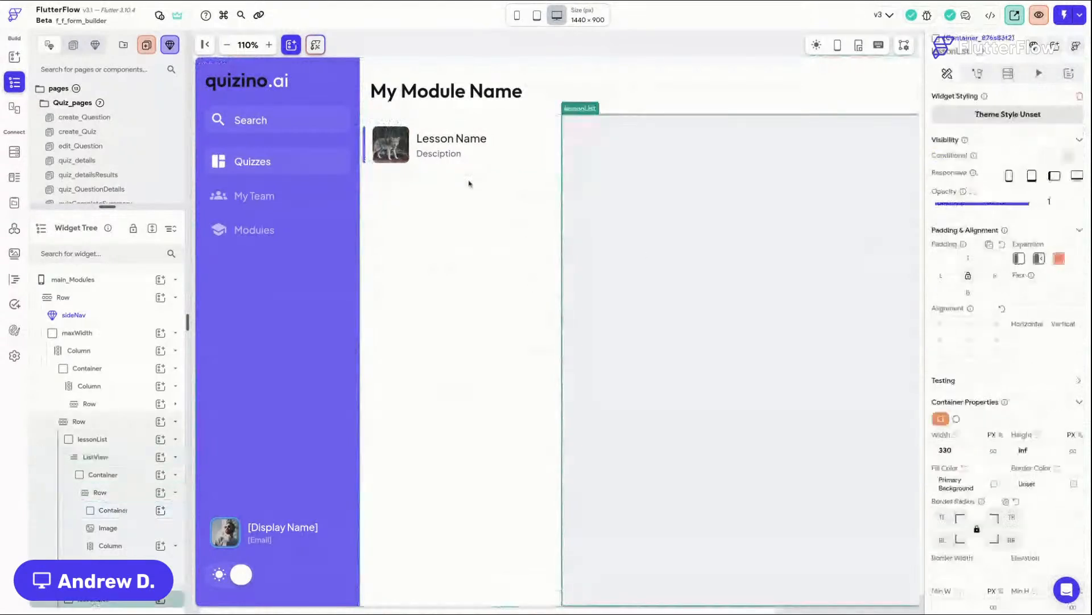
{"action": "left_click", "coordinate": [365, 154]}
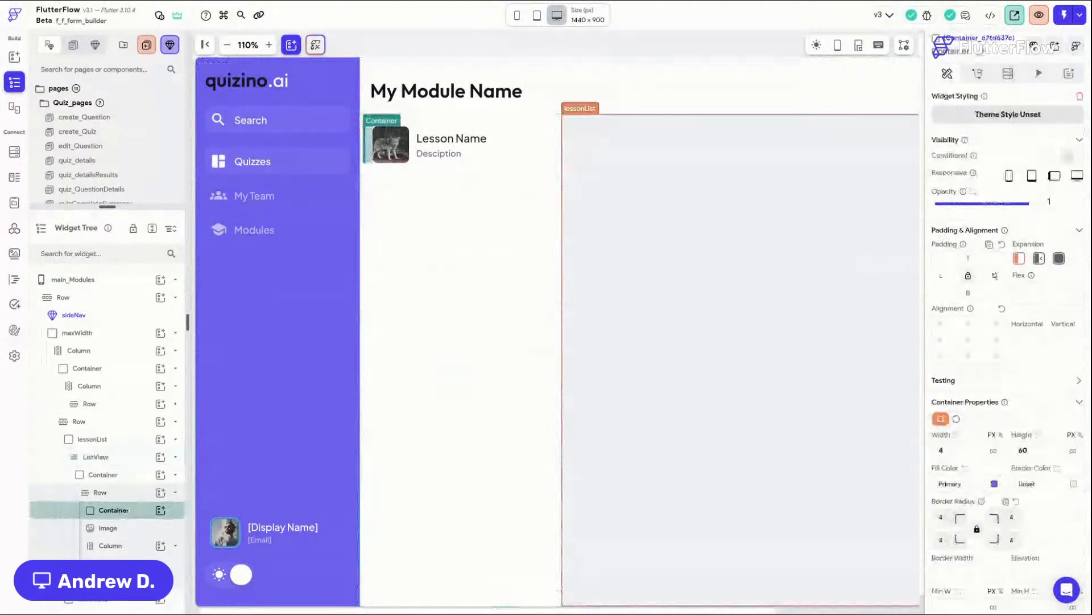
{"action": "type", "text": "8"}
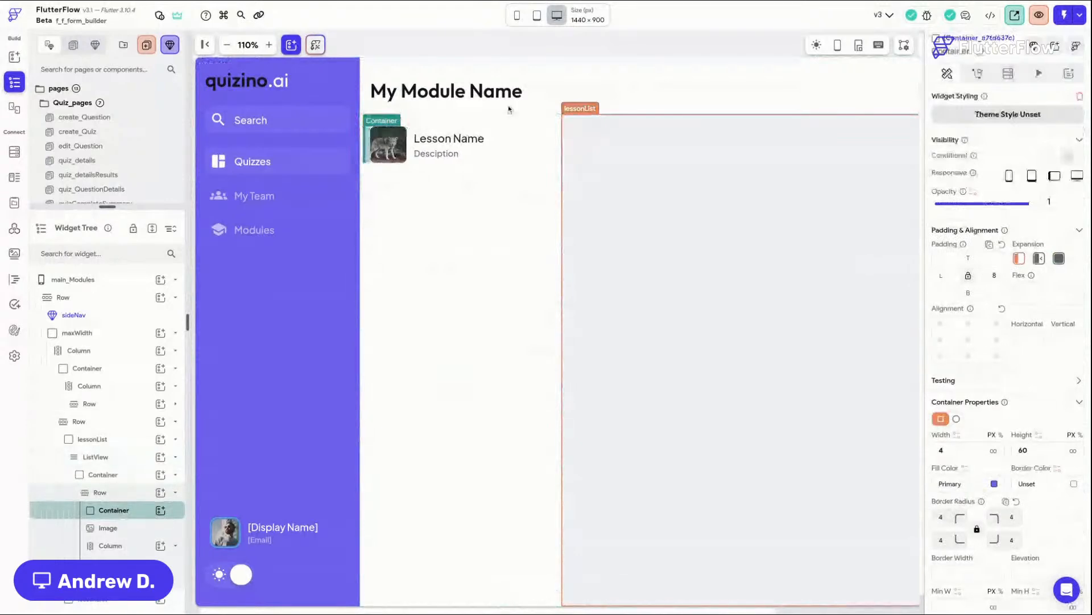
{"action": "left_click", "coordinate": [674, 223]}
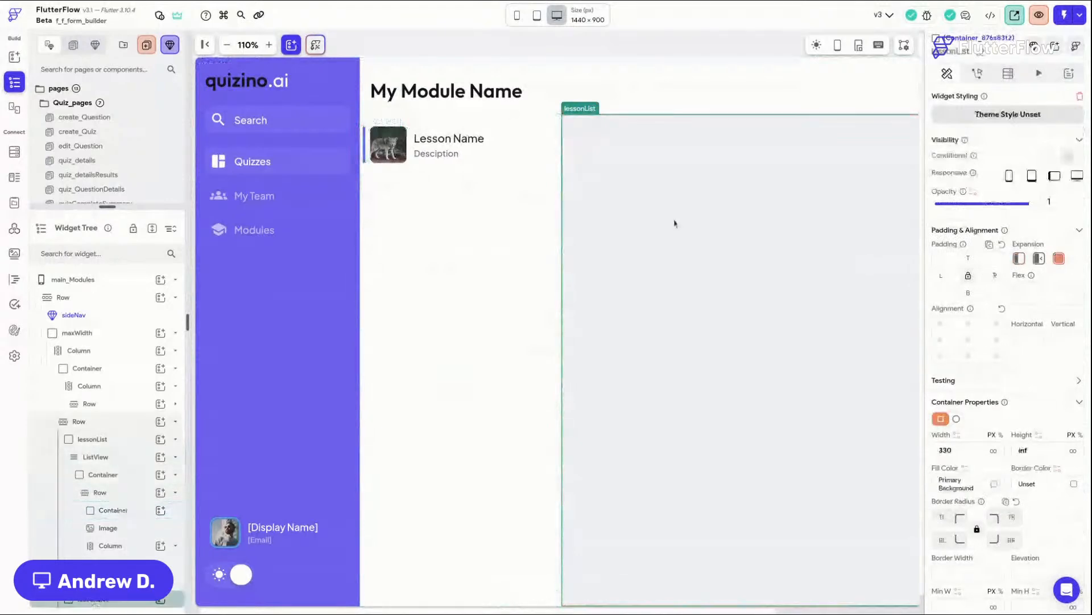
{"action": "left_click", "coordinate": [364, 162]}
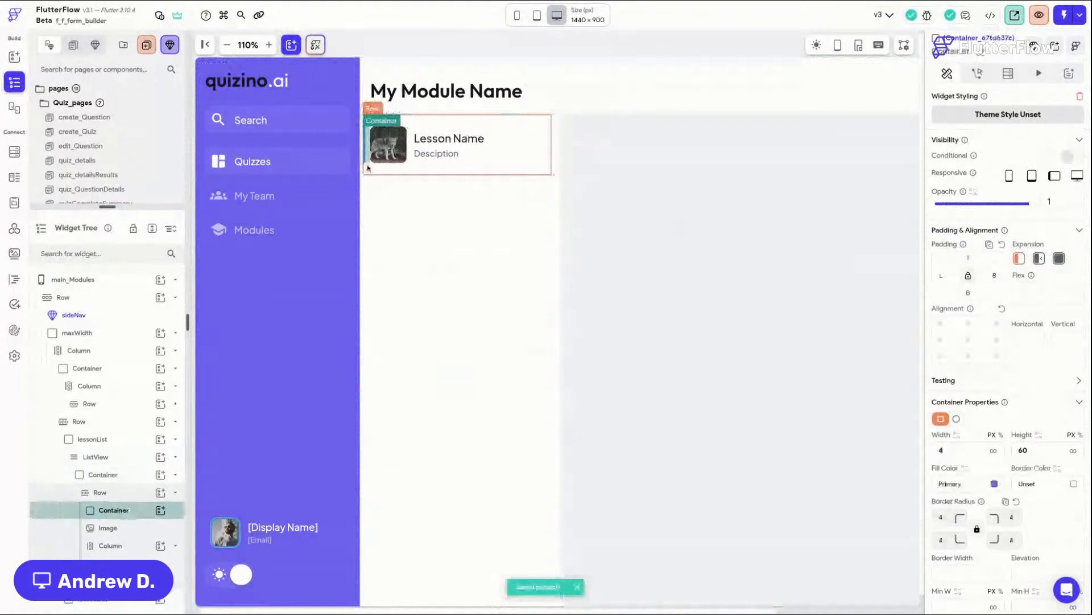
Step: Set the lesson Row's left padding to 8
{"action": "left_click", "coordinate": [367, 168]}
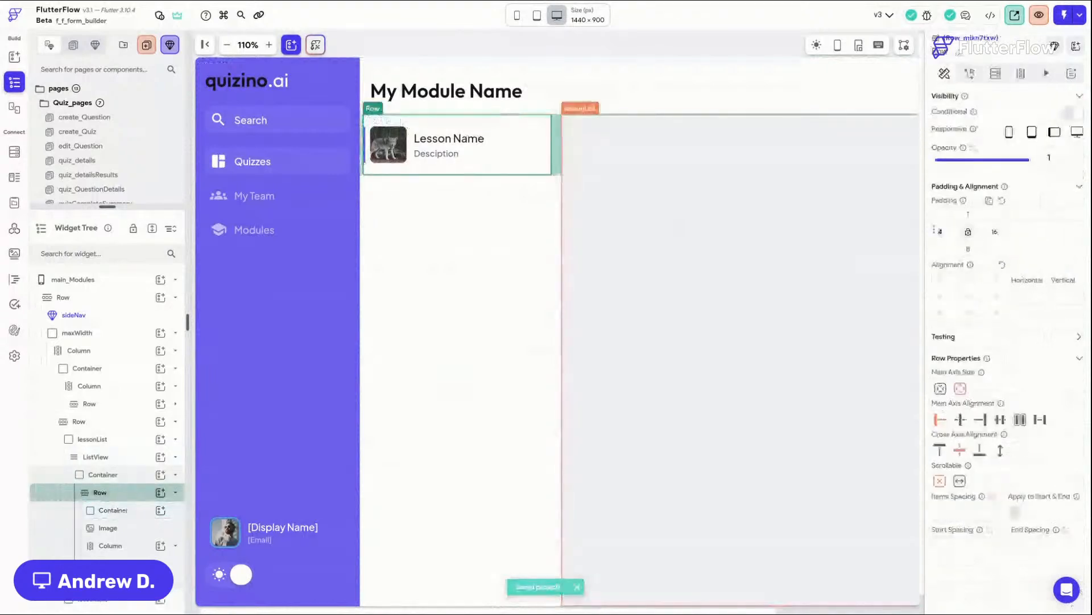
{"action": "type", "text": "8"}
{"action": "left_click", "coordinate": [470, 226]}
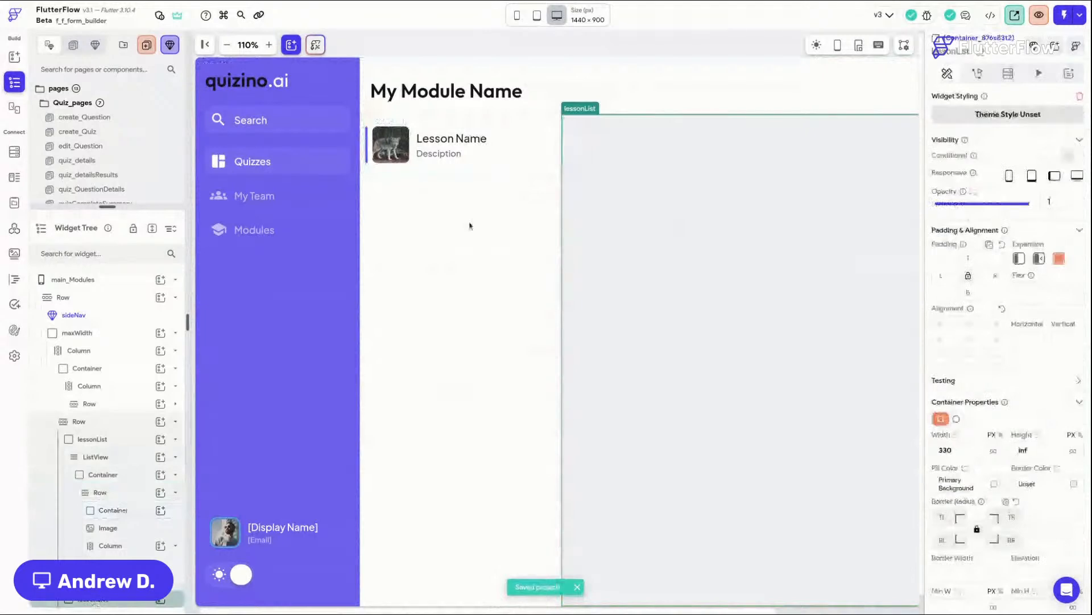
{"action": "left_click", "coordinate": [481, 47]}
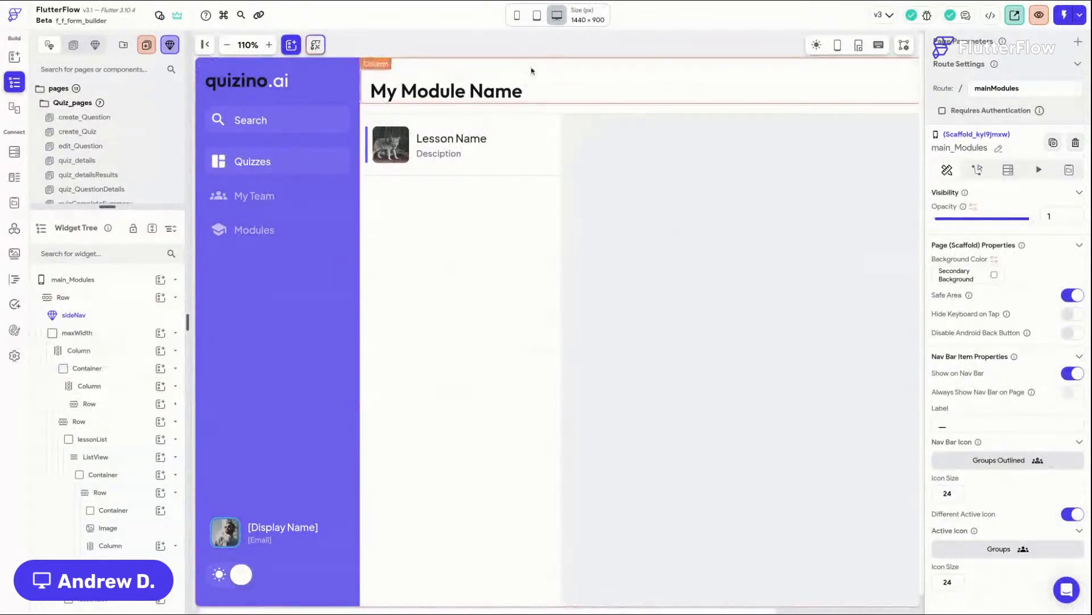
Step: Open the project's Collaboration settings and turn on sharing with the organization
{"action": "left_click", "coordinate": [15, 355]}
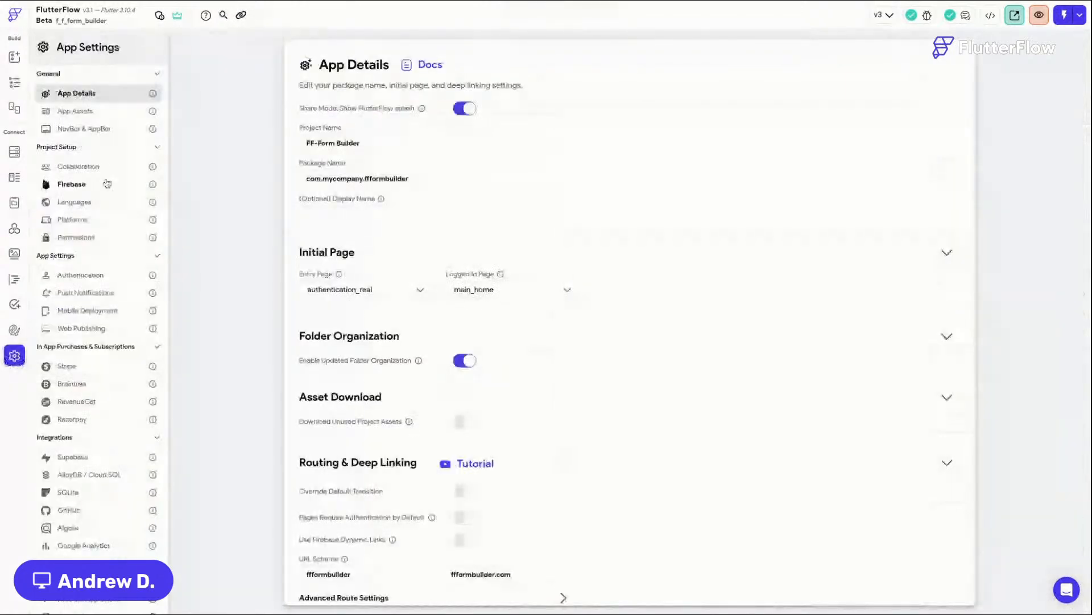
{"action": "left_click", "coordinate": [105, 166]}
{"action": "left_click", "coordinate": [450, 163]}
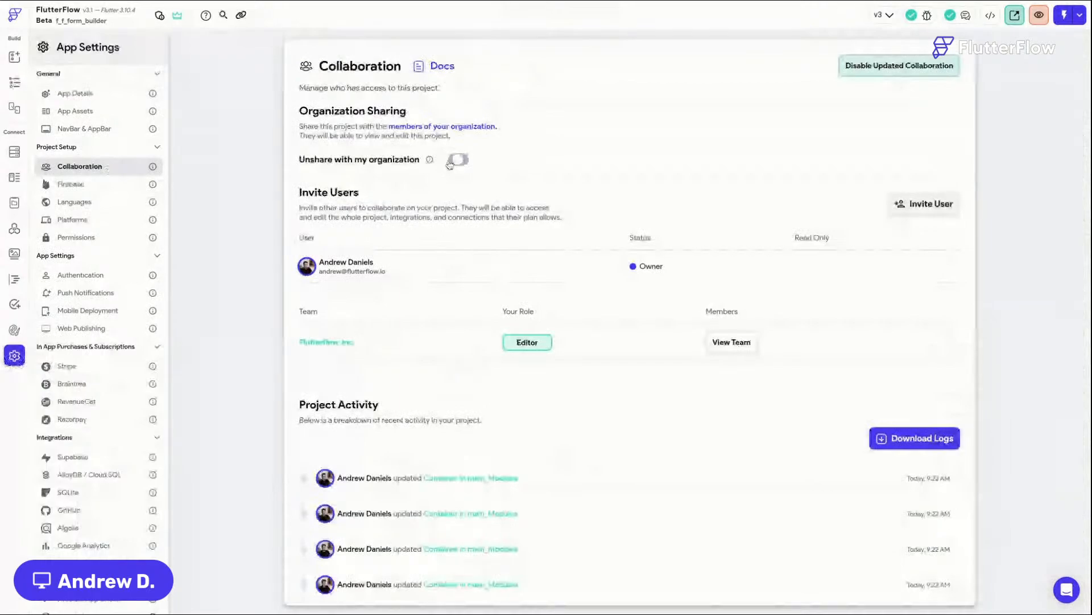
Step: Invite a collaborator to the project by entering their e-mail address
{"action": "left_click", "coordinate": [924, 205]}
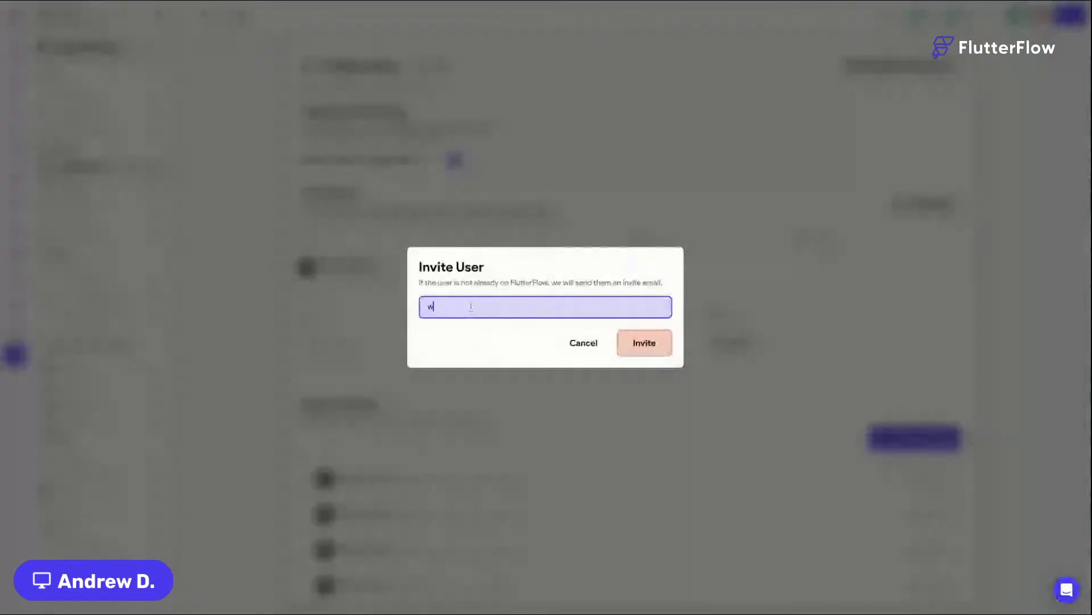
{"action": "left_click", "coordinate": [648, 344]}
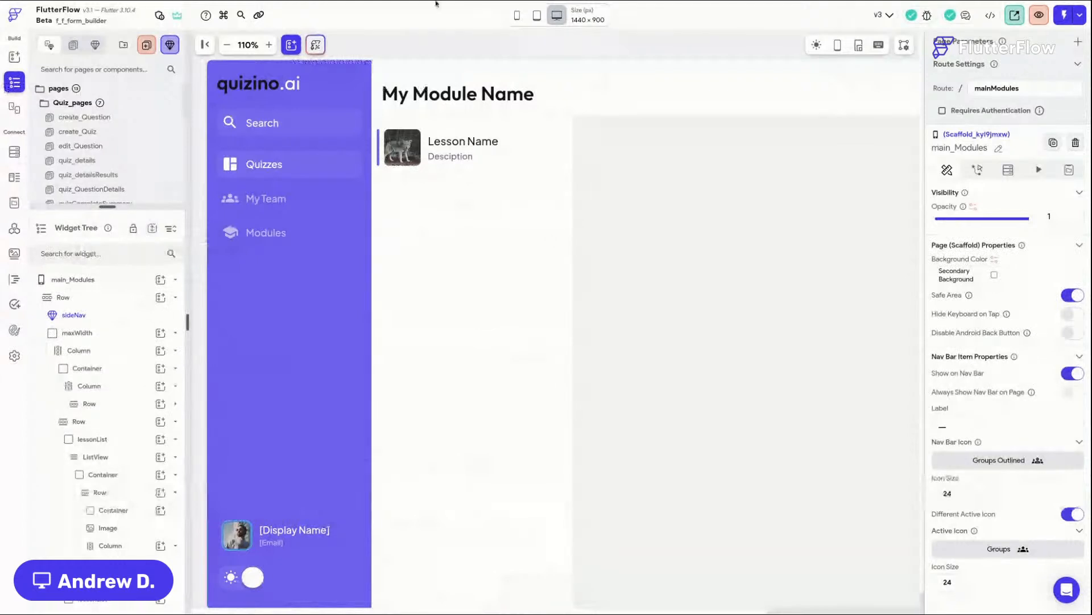
Step: Open the Firebase section of the app settings
{"action": "left_click", "coordinate": [15, 357]}
{"action": "left_click", "coordinate": [95, 188]}
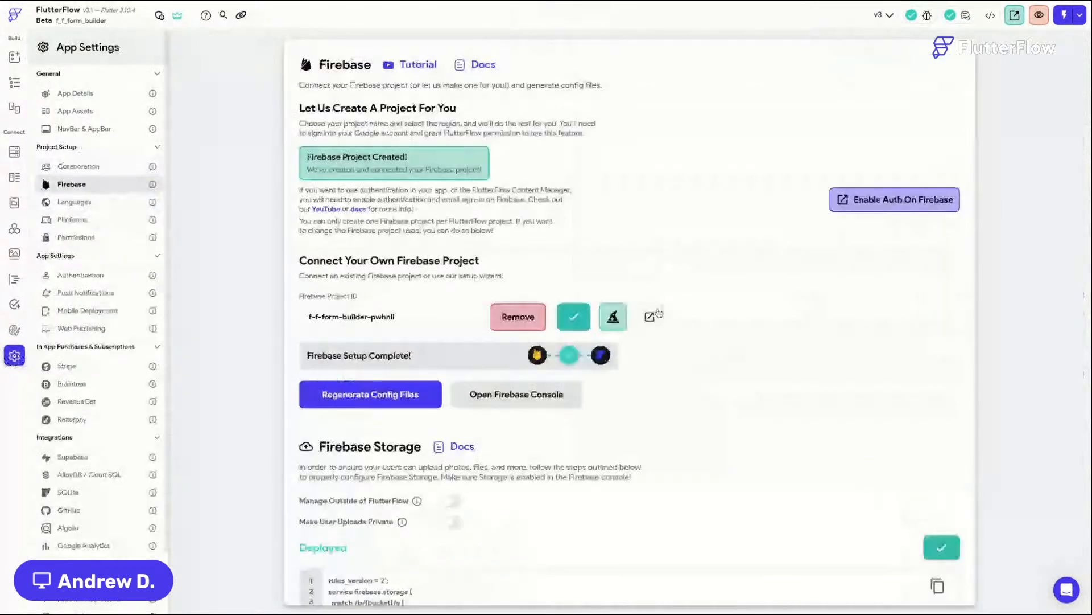
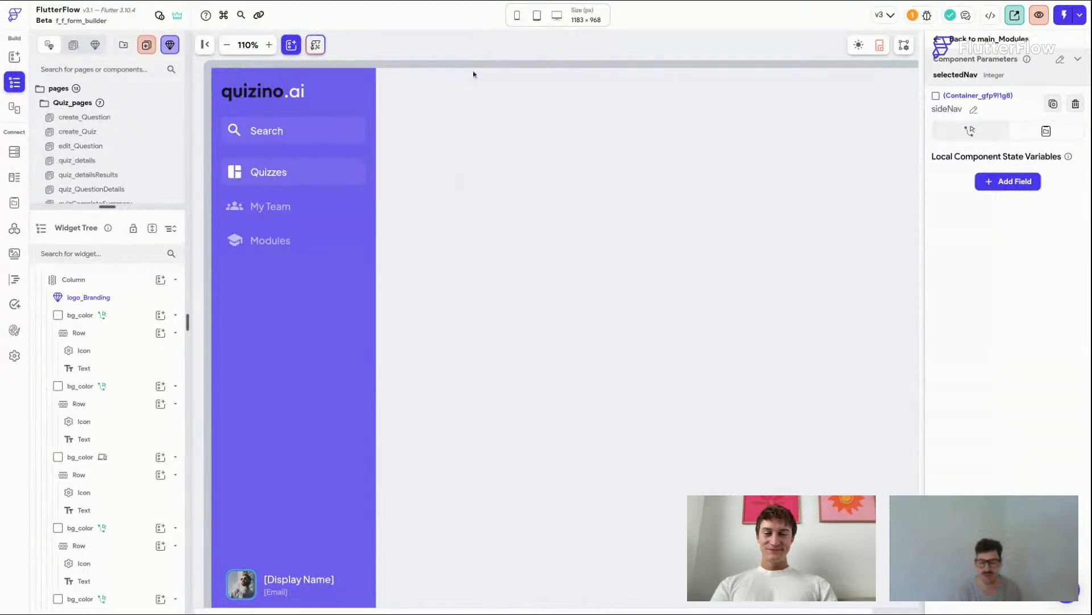
Step: Return to the main_Modules page and inspect its header, lesson list and container widgets
{"action": "left_click", "coordinate": [937, 40]}
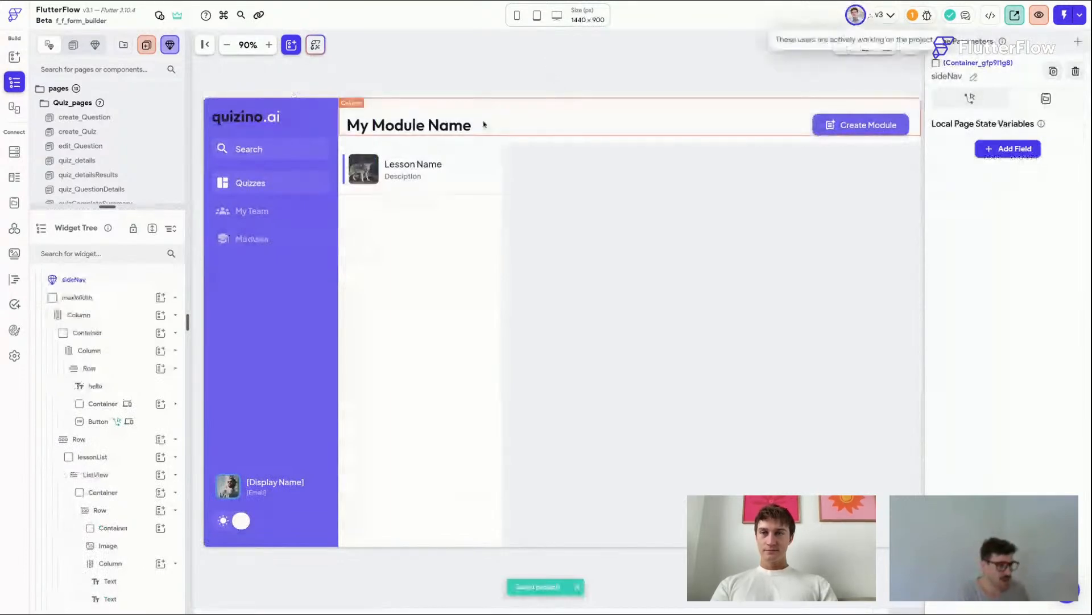
{"action": "left_click", "coordinate": [447, 84]}
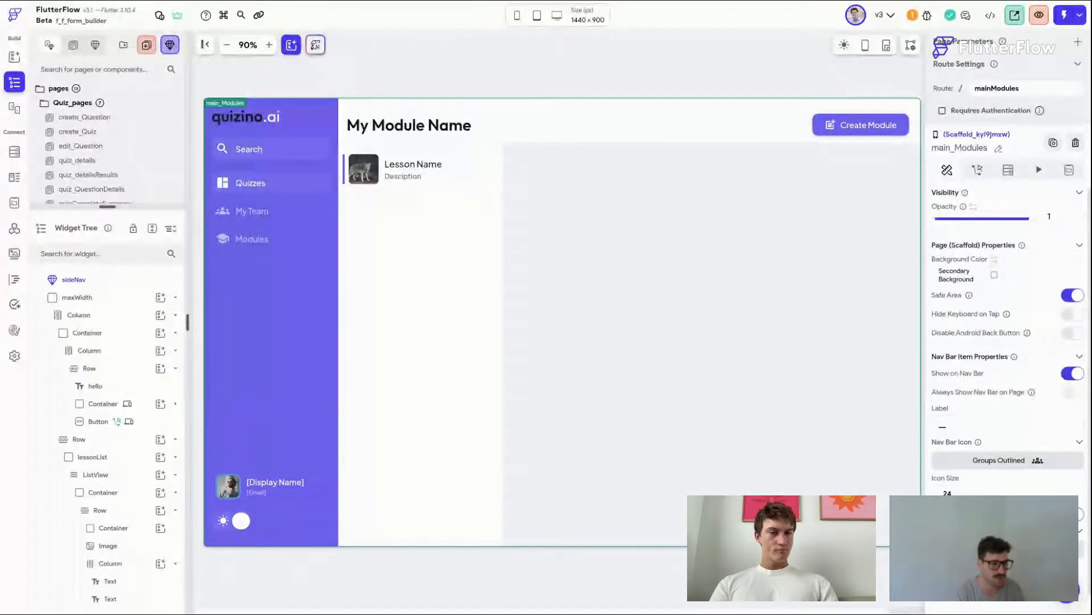
{"action": "left_click", "coordinate": [341, 189]}
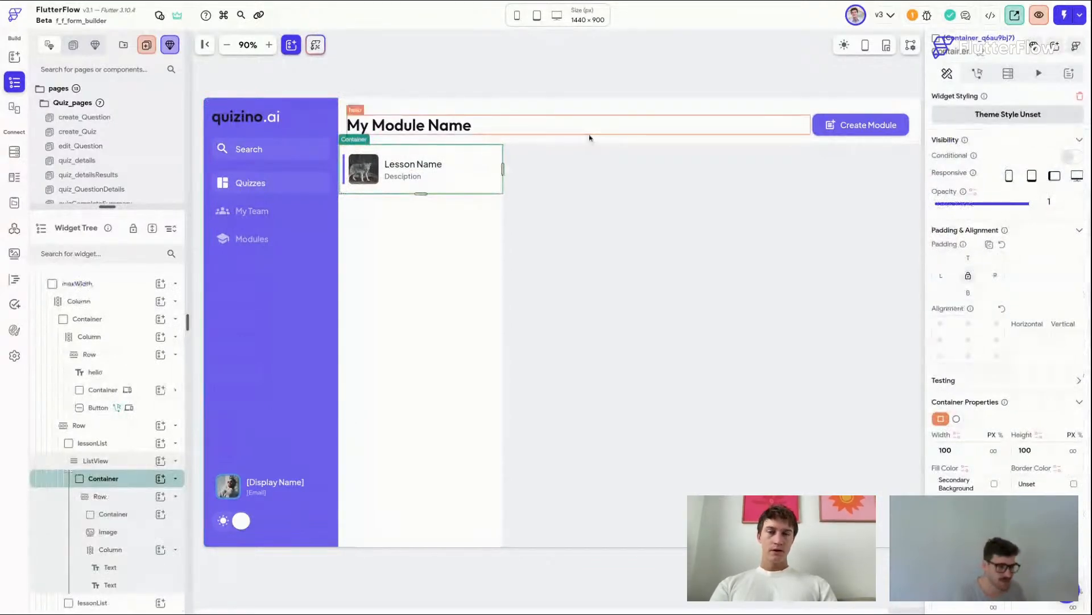
{"action": "left_click", "coordinate": [582, 80]}
{"action": "left_click", "coordinate": [269, 45]}
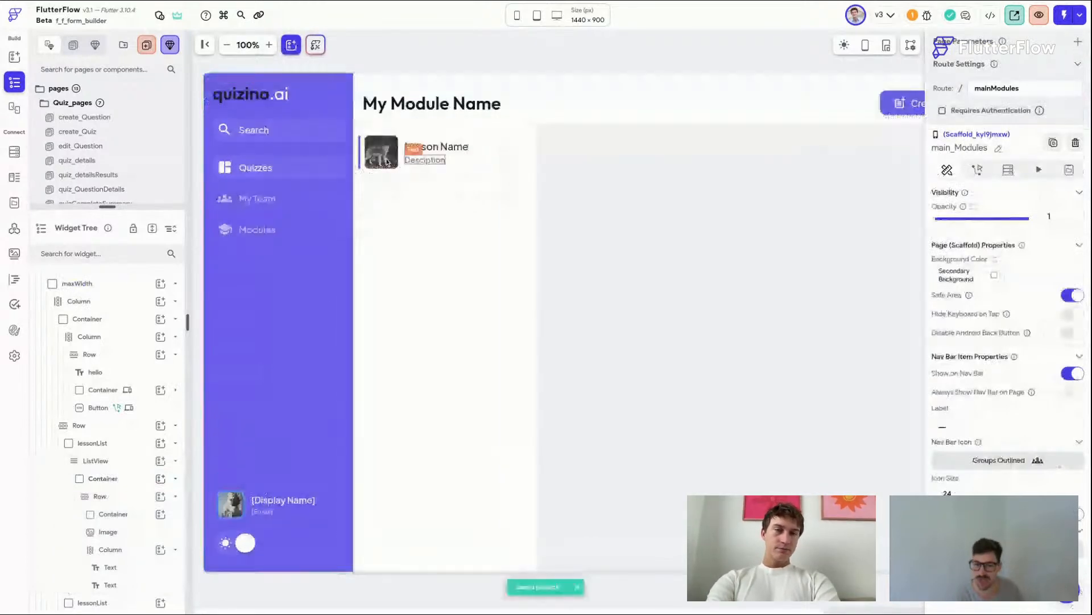
{"action": "left_click", "coordinate": [387, 162]}
{"action": "left_click", "coordinate": [357, 178]}
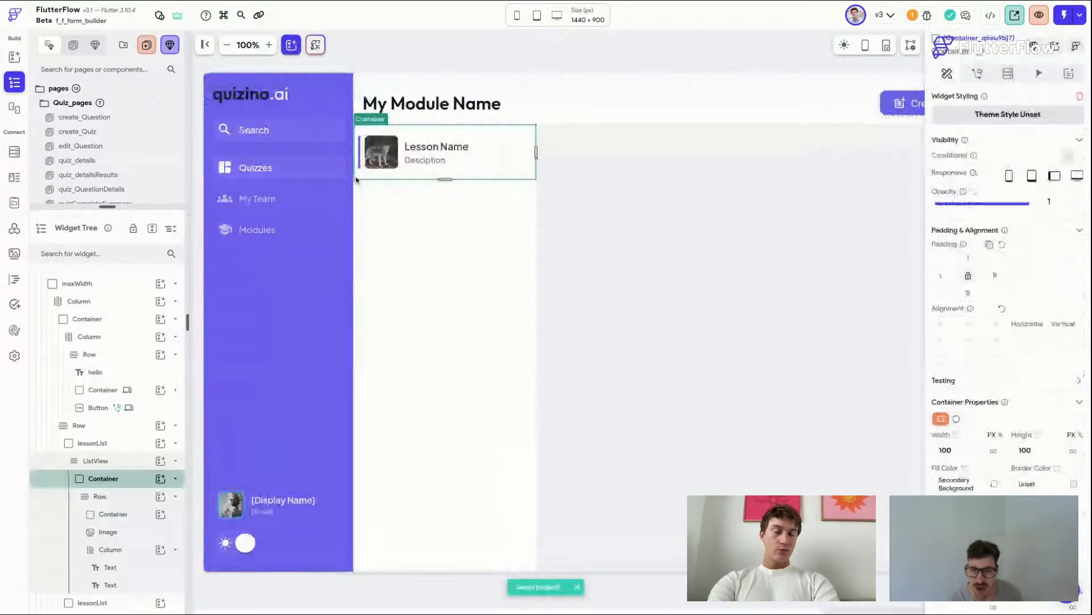
{"action": "left_click", "coordinate": [357, 182]}
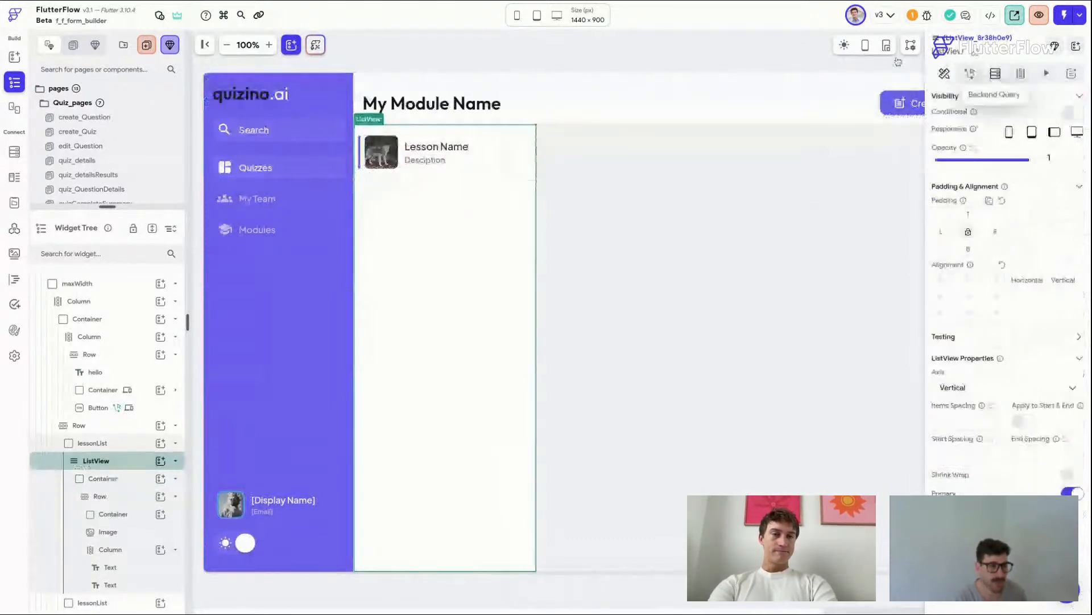
{"action": "left_click", "coordinate": [629, 69]}
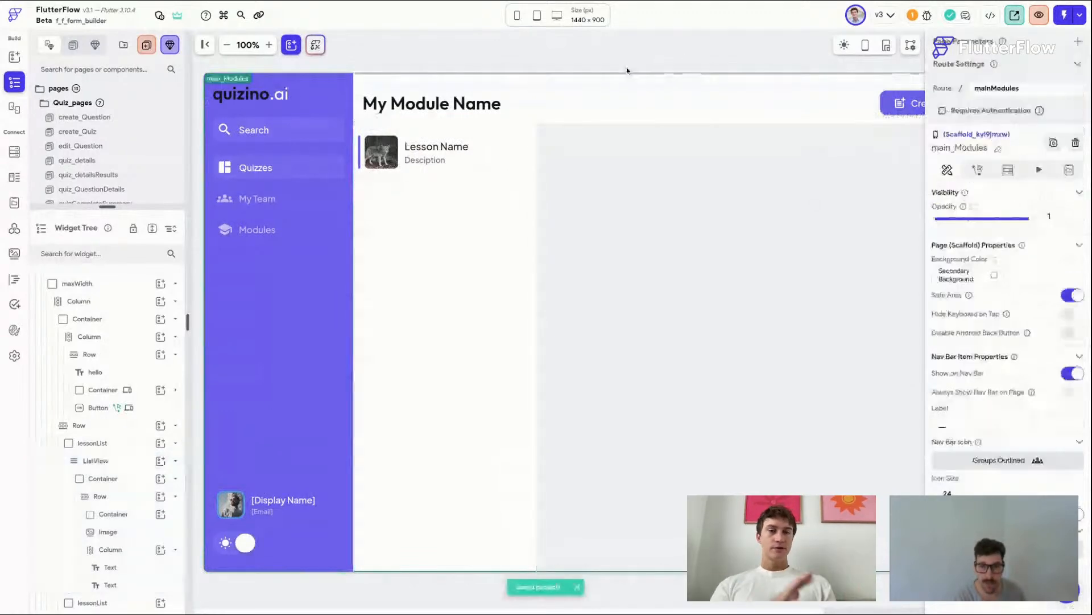
{"action": "left_click", "coordinate": [744, 107]}
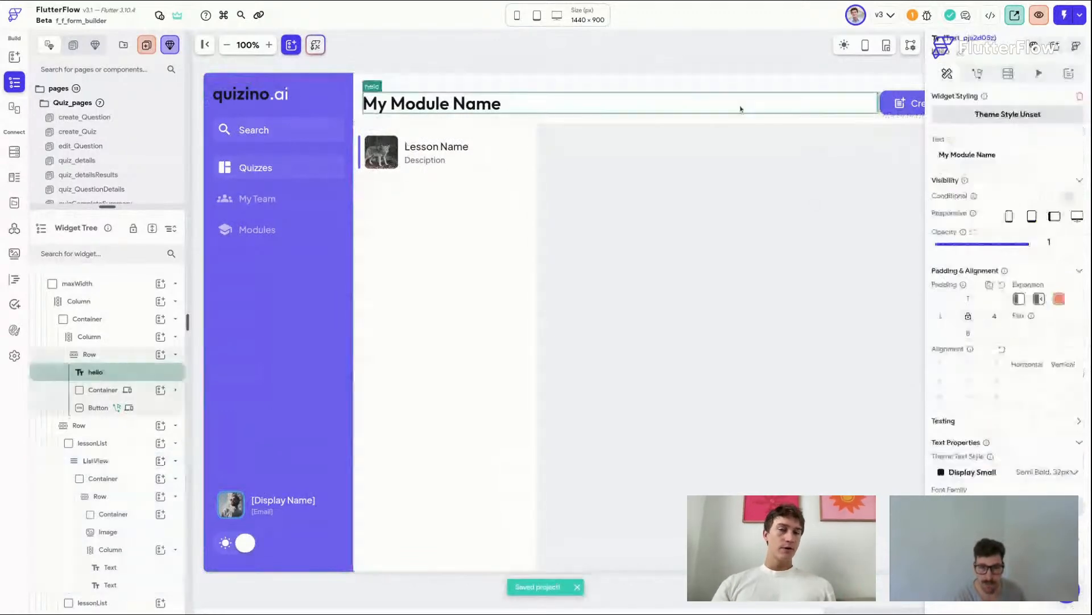
{"action": "left_click", "coordinate": [879, 112]}
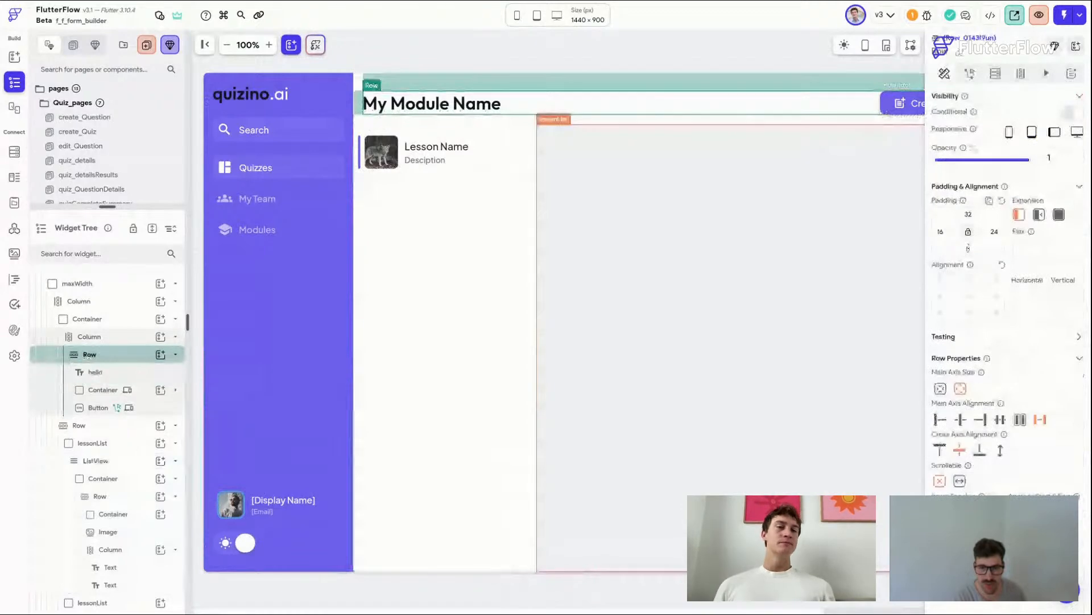
{"action": "left_click", "coordinate": [467, 41]}
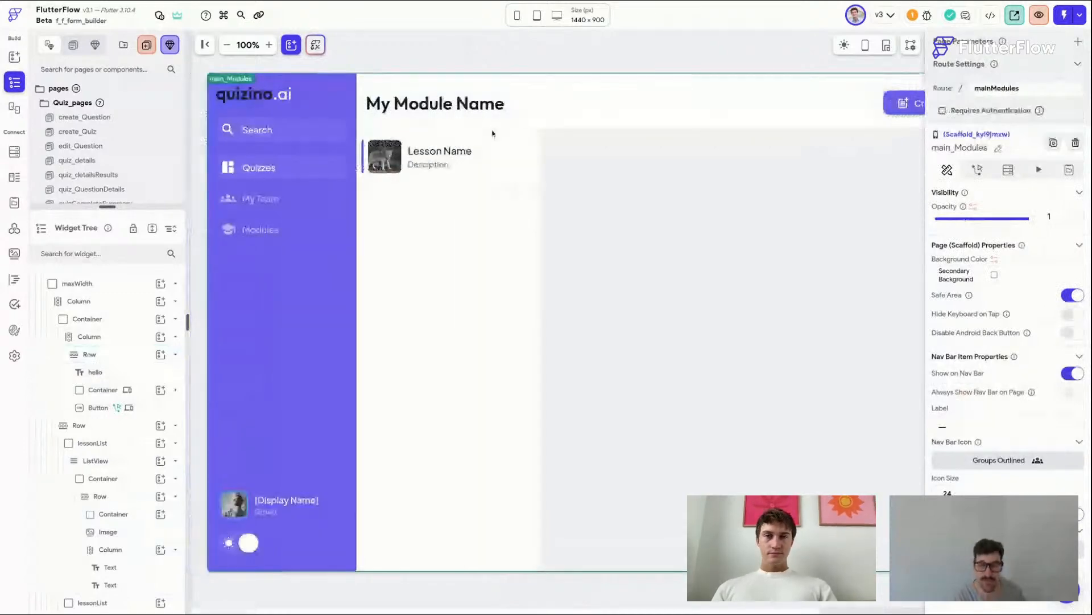
{"action": "left_click", "coordinate": [561, 171]}
{"action": "left_click", "coordinate": [465, 49]}
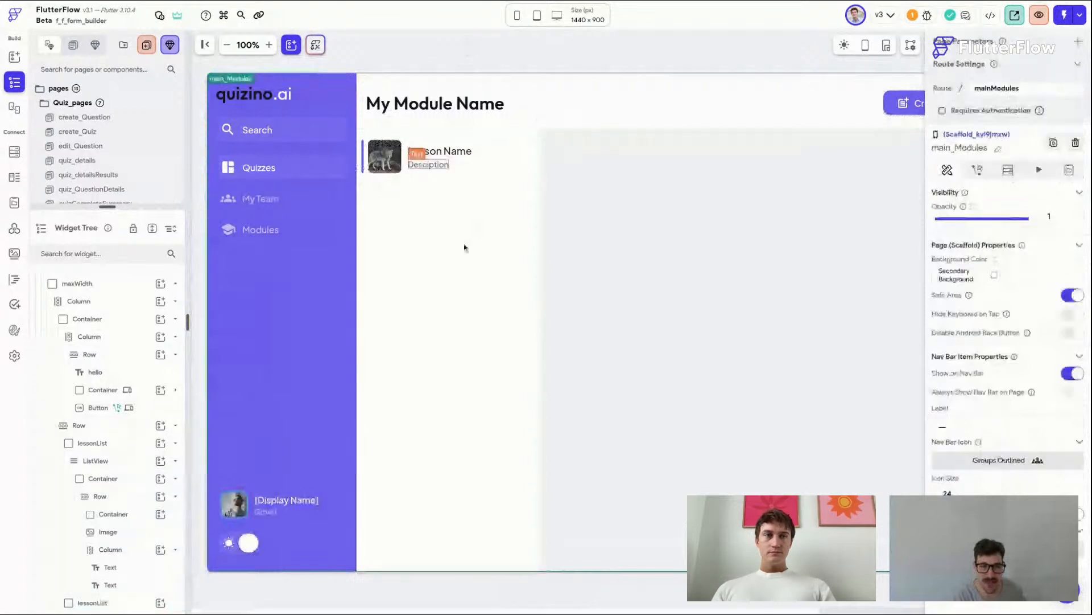
Step: Add a Column into the empty area beside the lesson list
{"action": "scroll", "coordinate": [491, 374], "scroll_direction": "right", "scroll_amount": 5}
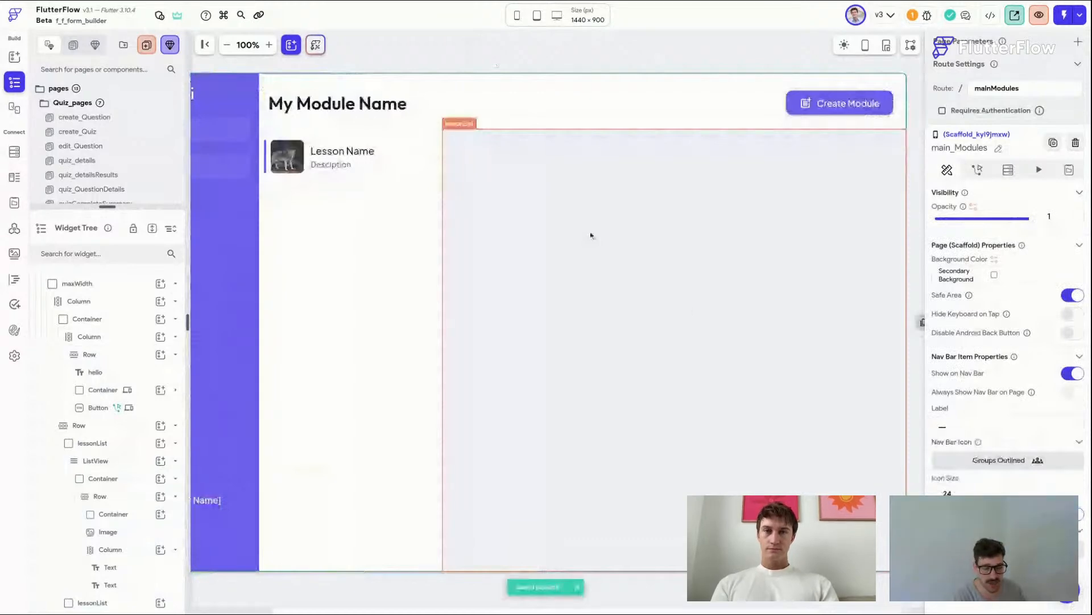
{"action": "key", "text": "super+f"}
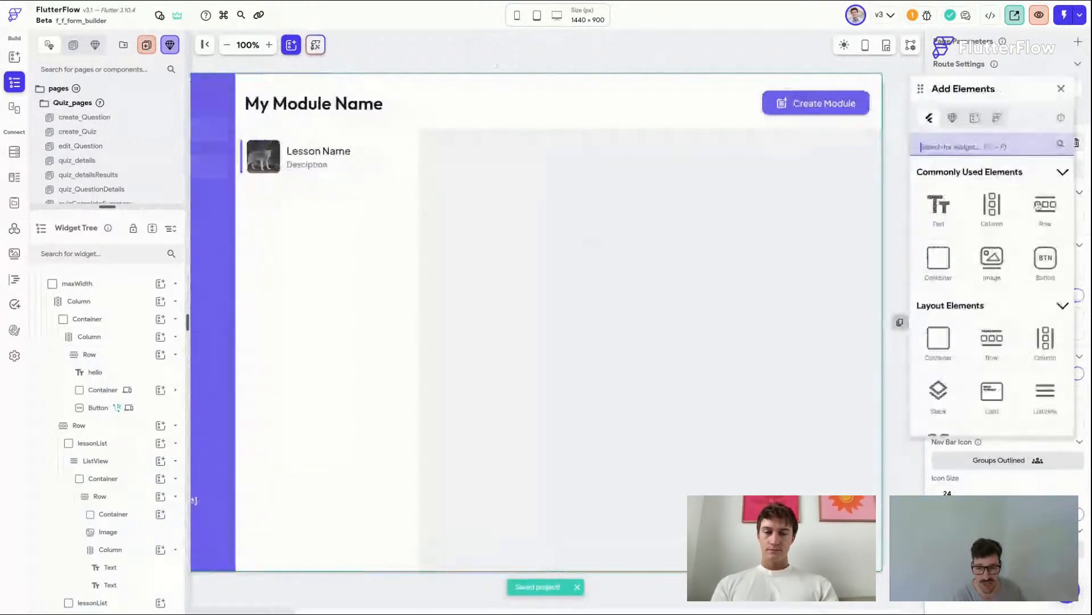
{"action": "left_click", "coordinate": [995, 213]}
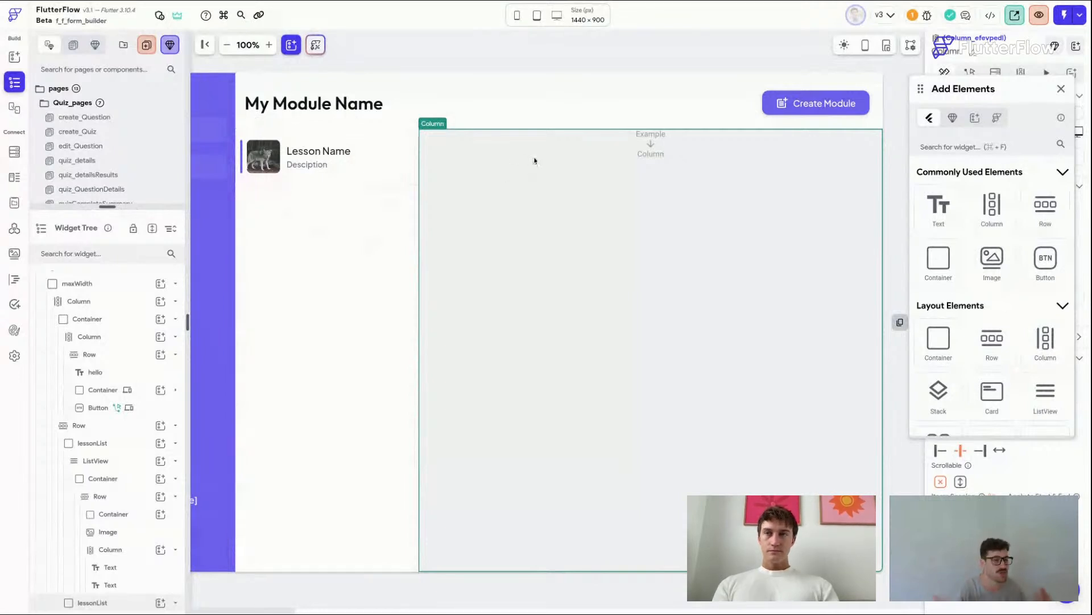
Step: Search the element library for video and add a VideoPlayer inside the new Column
{"action": "key", "text": "super+f"}
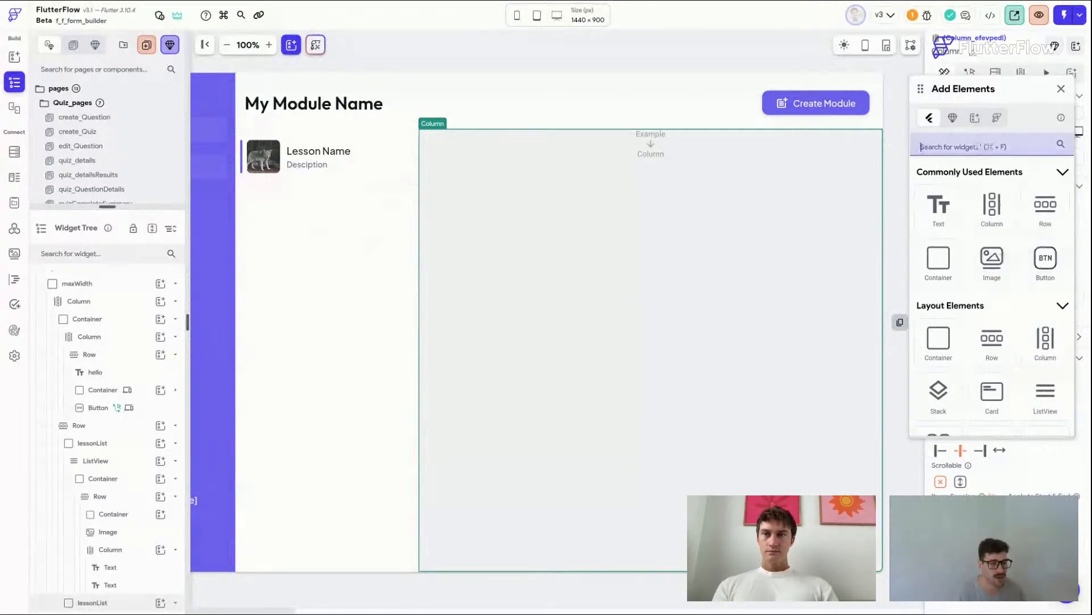
{"action": "type", "text": "vi"}
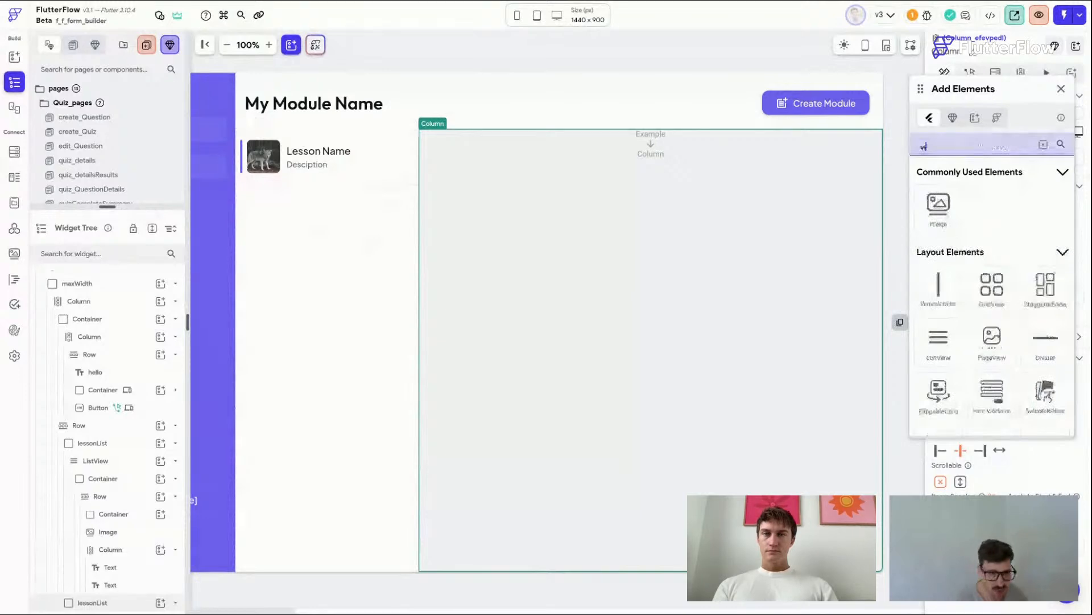
{"action": "type", "text": "d"}
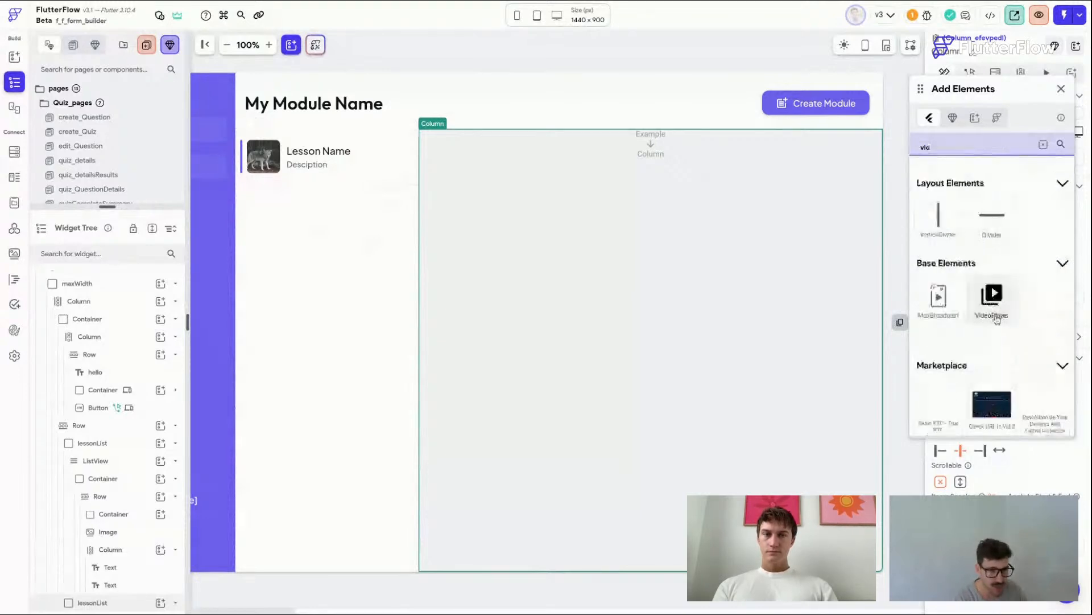
{"action": "left_click", "coordinate": [994, 301]}
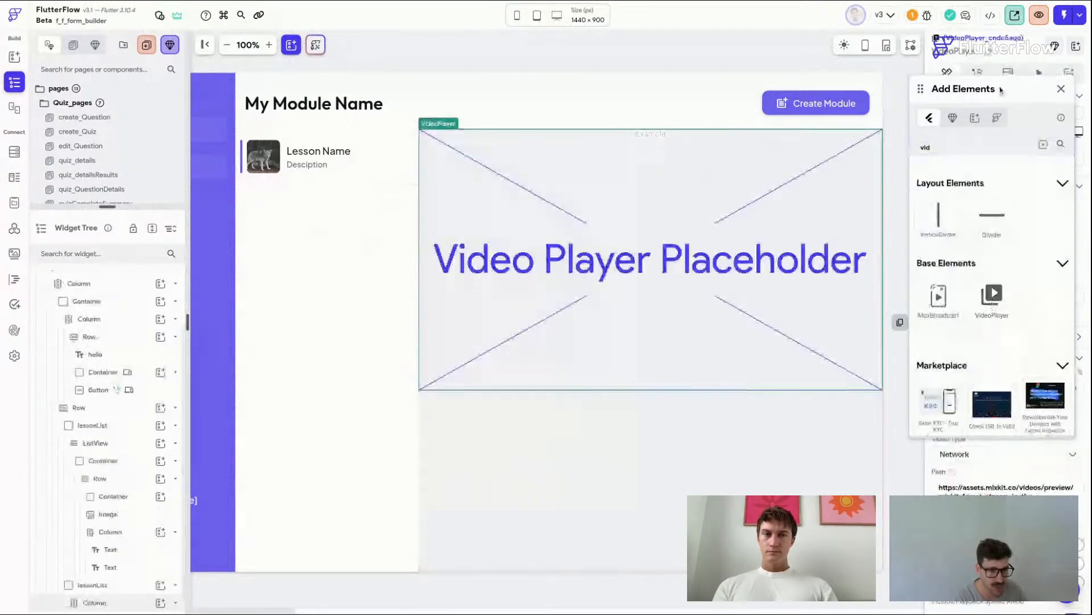
{"action": "left_click", "coordinate": [1059, 90]}
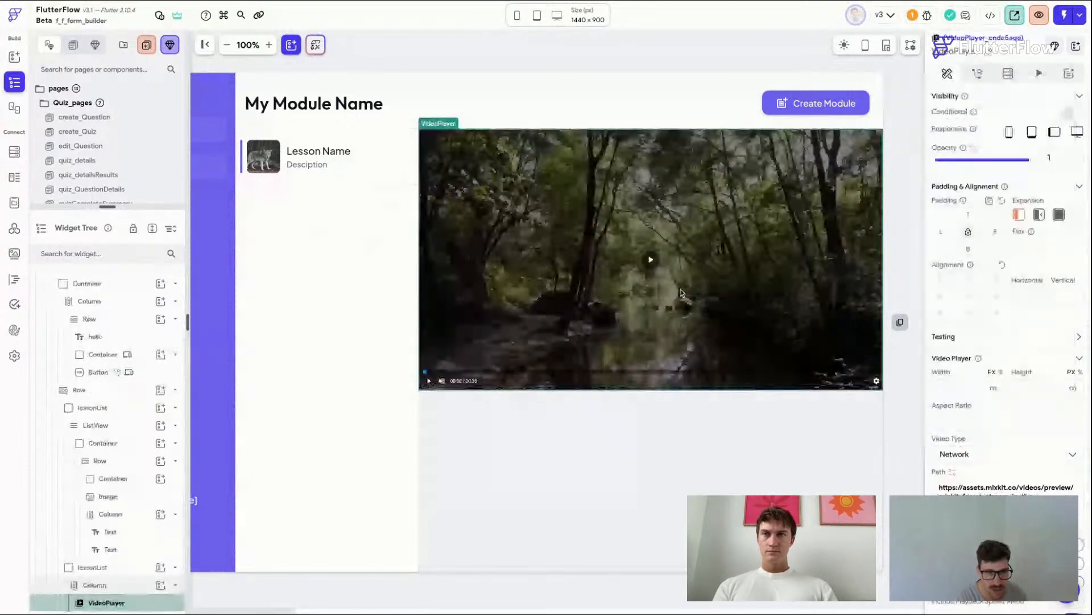
Step: Wrap the VideoPlayer in a Container
{"action": "right_click", "coordinate": [687, 219]}
{"action": "left_click", "coordinate": [587, 320]}
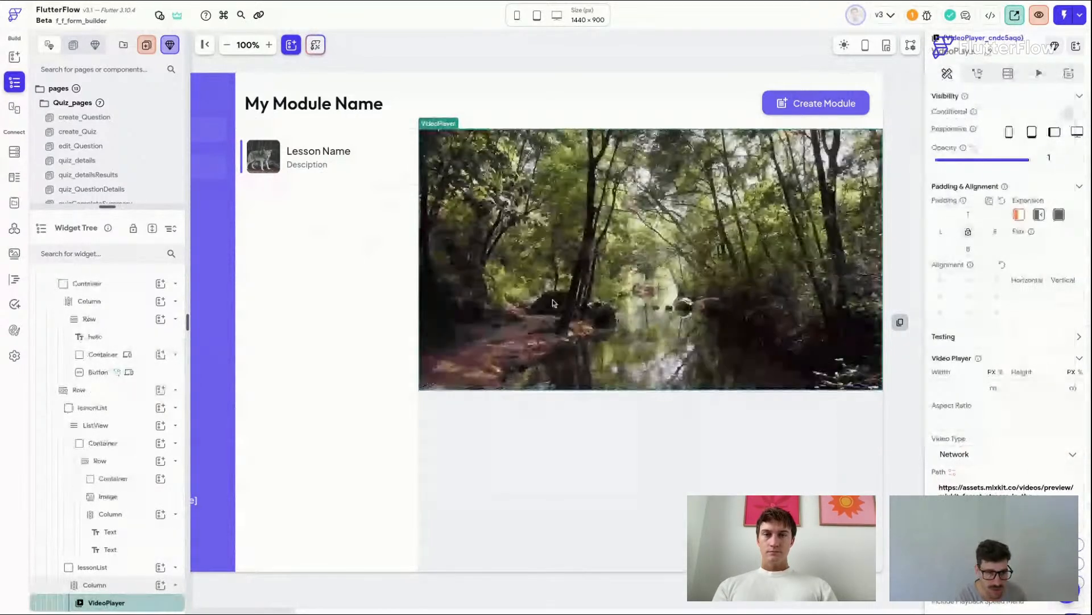
{"action": "key", "text": "super+b"}
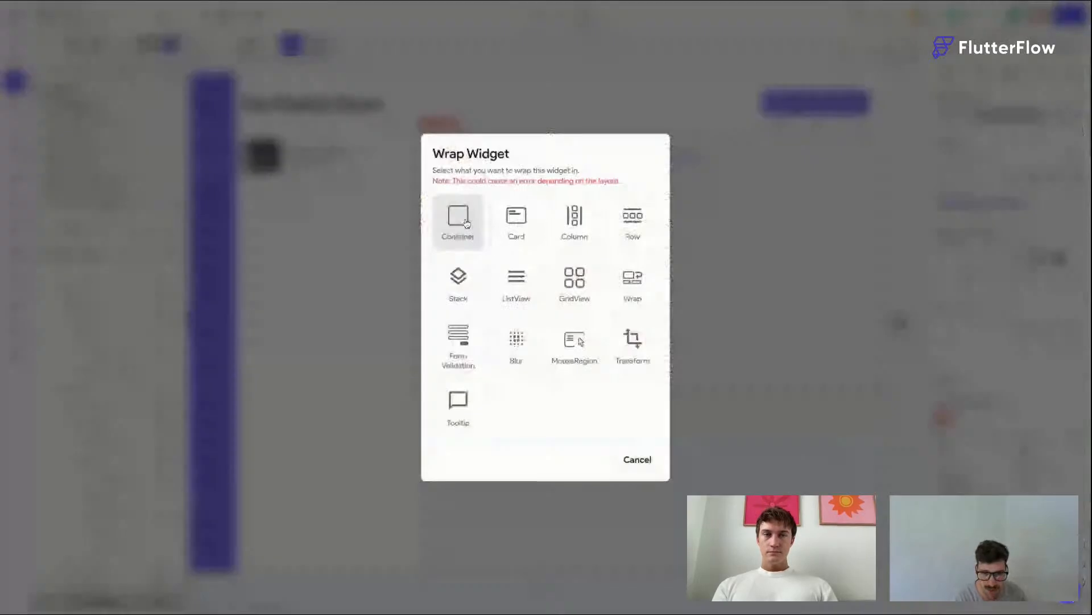
{"action": "left_click", "coordinate": [462, 222]}
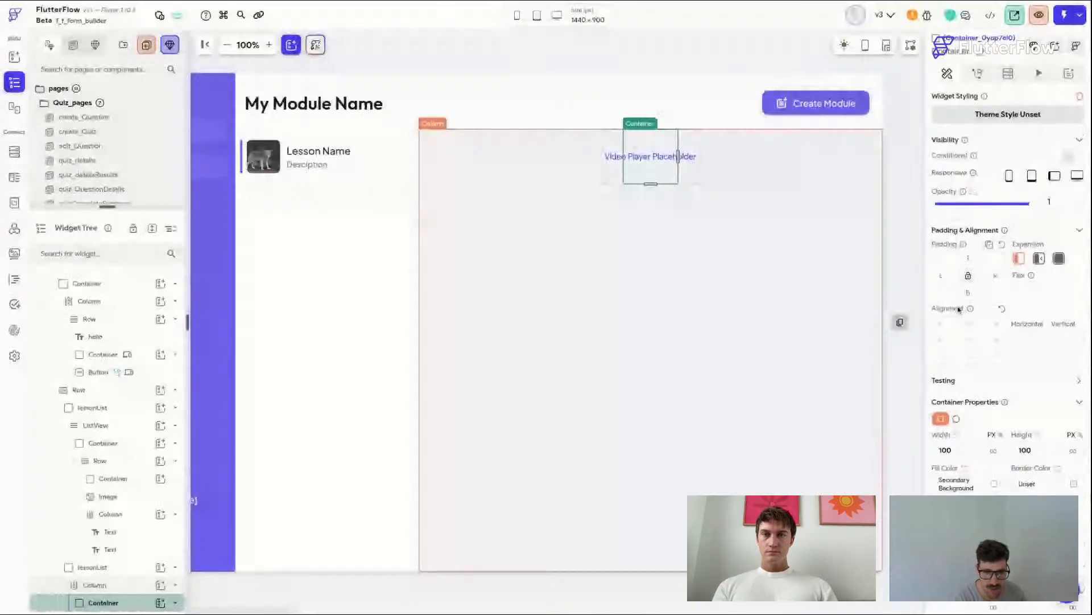
Step: Set the wrapping Container's width to infinity and its height to 400
{"action": "left_click", "coordinate": [993, 450]}
{"action": "double_click", "coordinate": [1031, 450]}
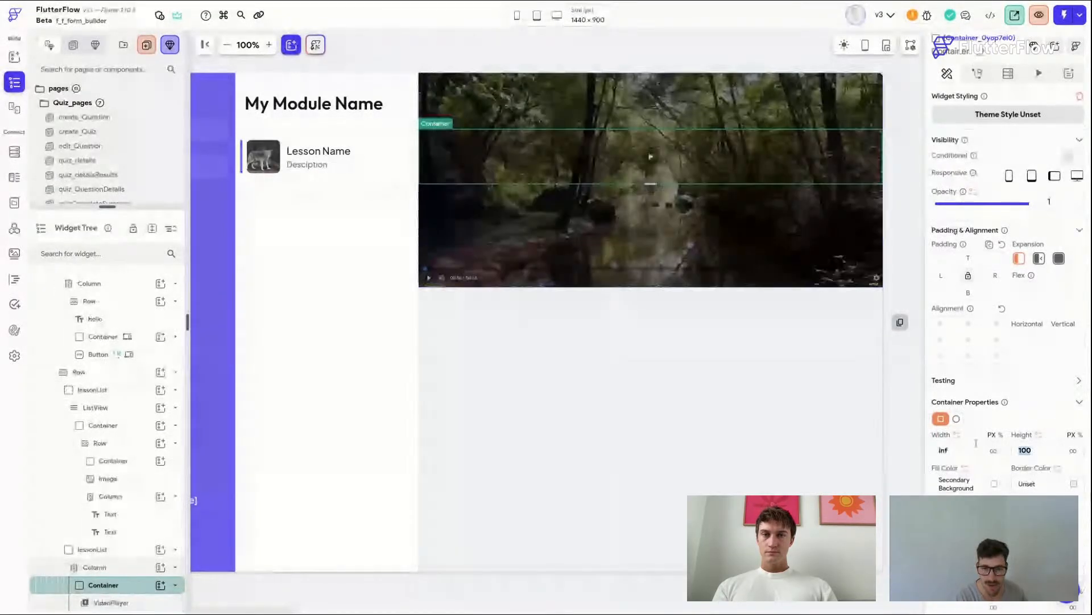
{"action": "type", "text": "300"}
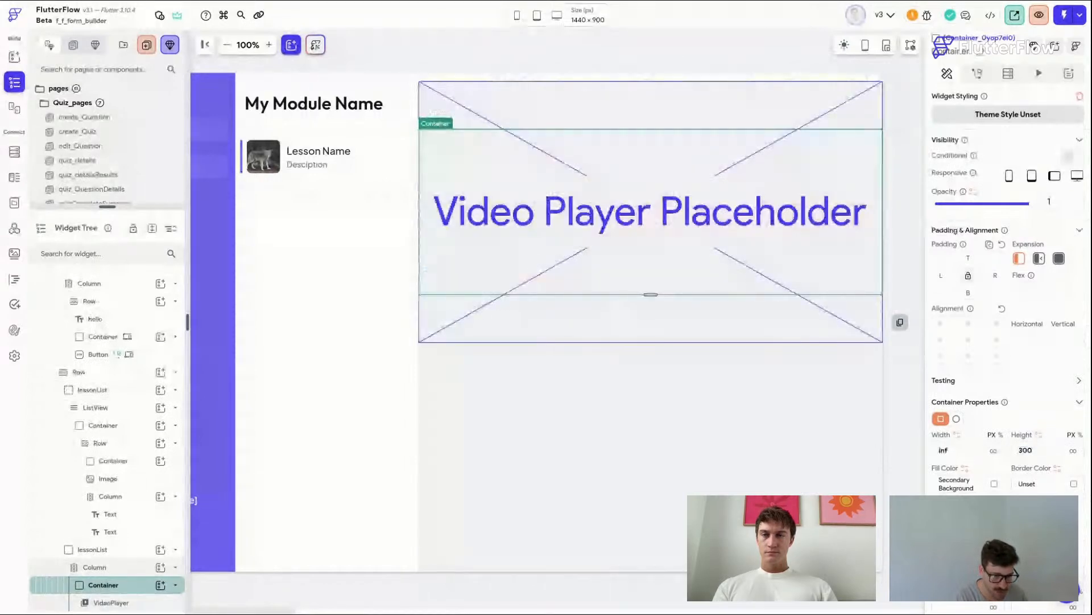
{"action": "left_click", "coordinate": [1023, 450]}
{"action": "key", "text": "BackSpace"}
{"action": "type", "text": "4"}
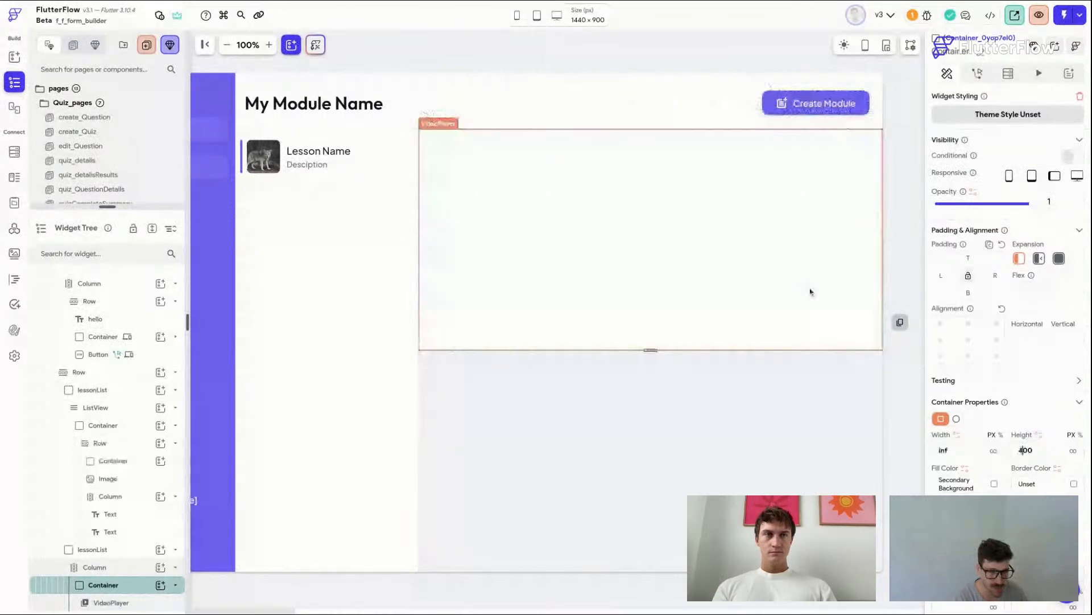
Step: Set the VideoPlayer's width to infinity and its height to 400
{"action": "left_click", "coordinate": [811, 292]}
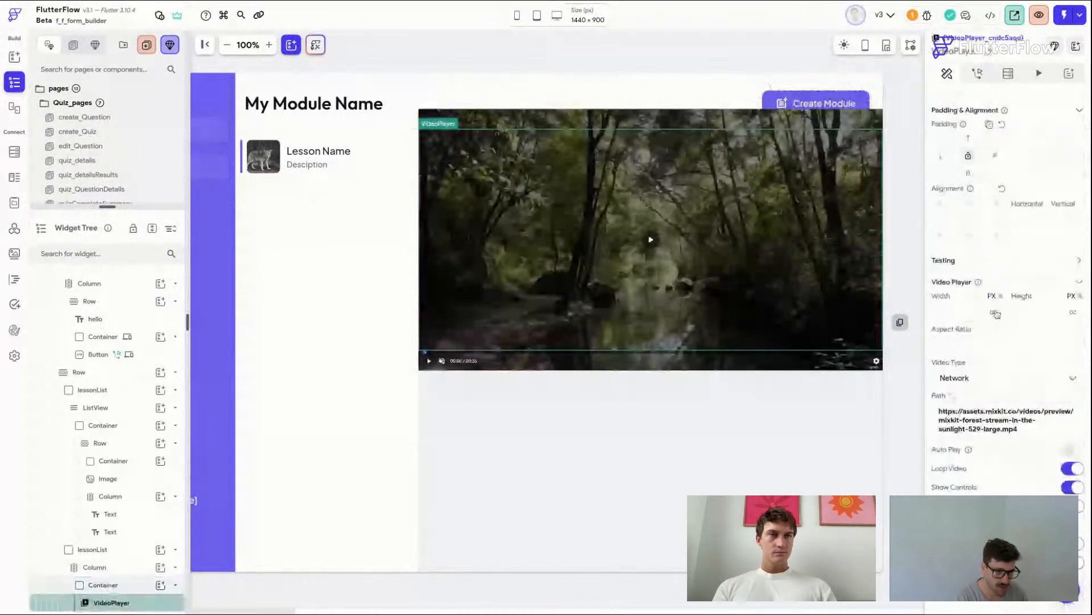
{"action": "left_click", "coordinate": [995, 313]}
{"action": "left_click", "coordinate": [1043, 307]}
{"action": "type", "text": "400"}
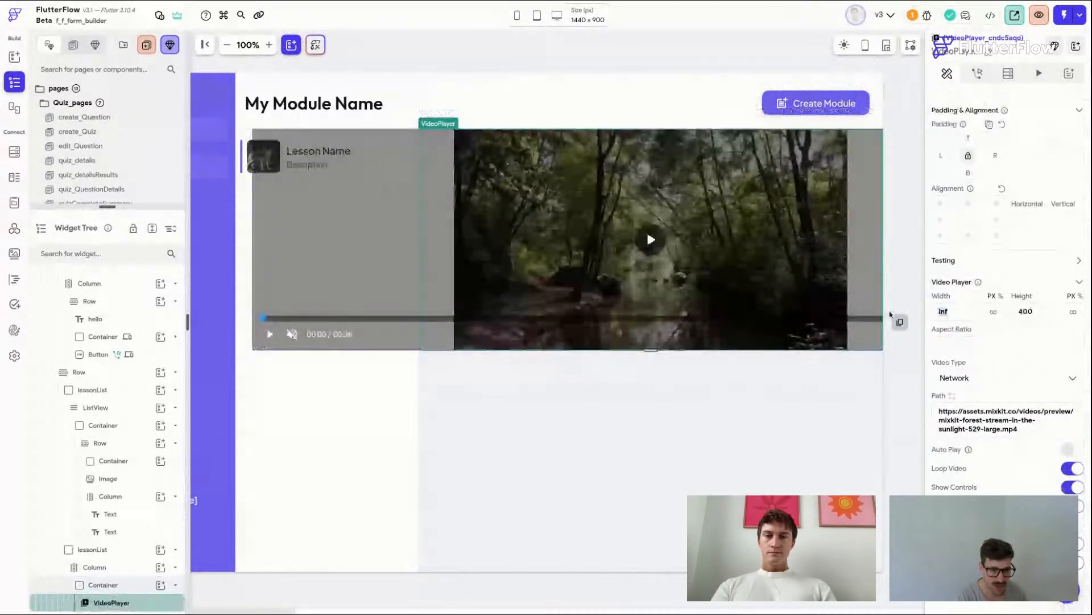
{"action": "key", "text": "BackSpace"}
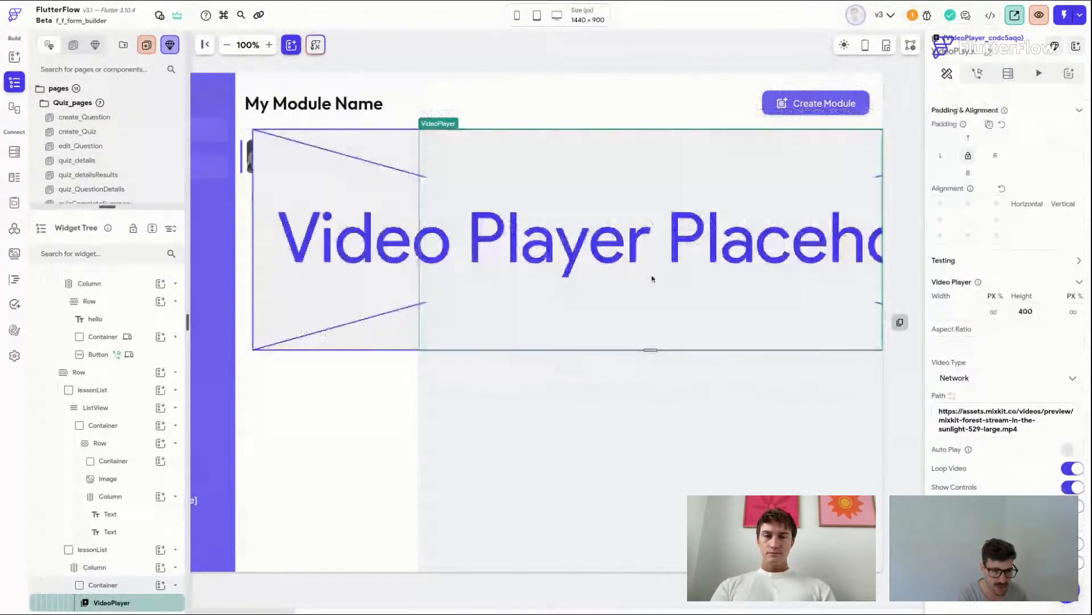
{"action": "left_click", "coordinate": [472, 187]}
Step: Select the video's wrapping Container and turn on Clip Content
{"action": "mouse_move", "coordinate": [440, 125]}
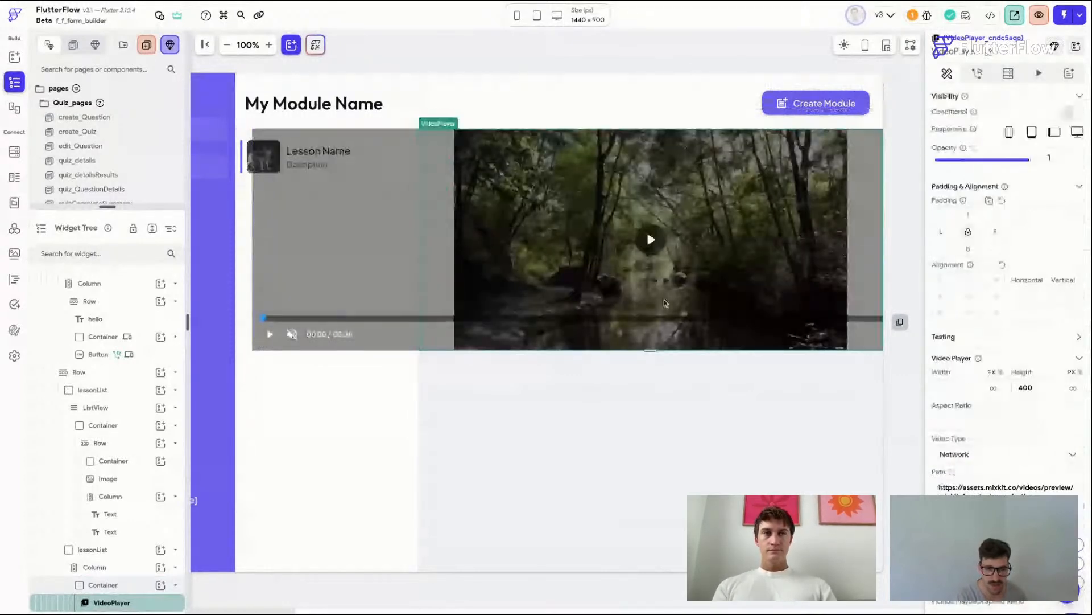
{"action": "left_click", "coordinate": [435, 147]}
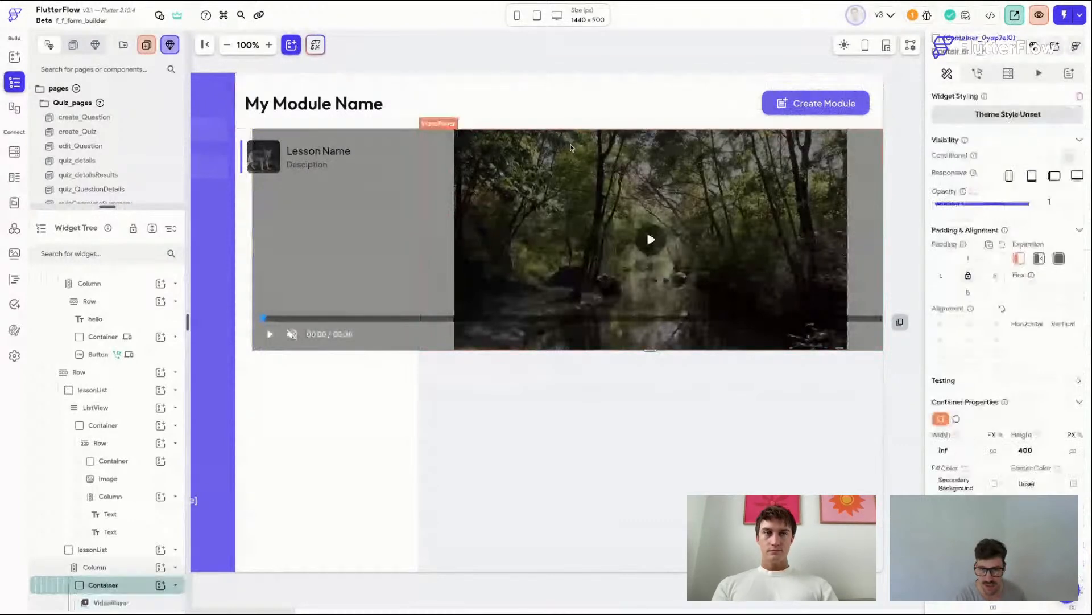
{"action": "scroll", "coordinate": [1005, 445], "scroll_direction": "down", "scroll_amount": 2}
{"action": "scroll", "coordinate": [1005, 445], "scroll_direction": "down", "scroll_amount": 3}
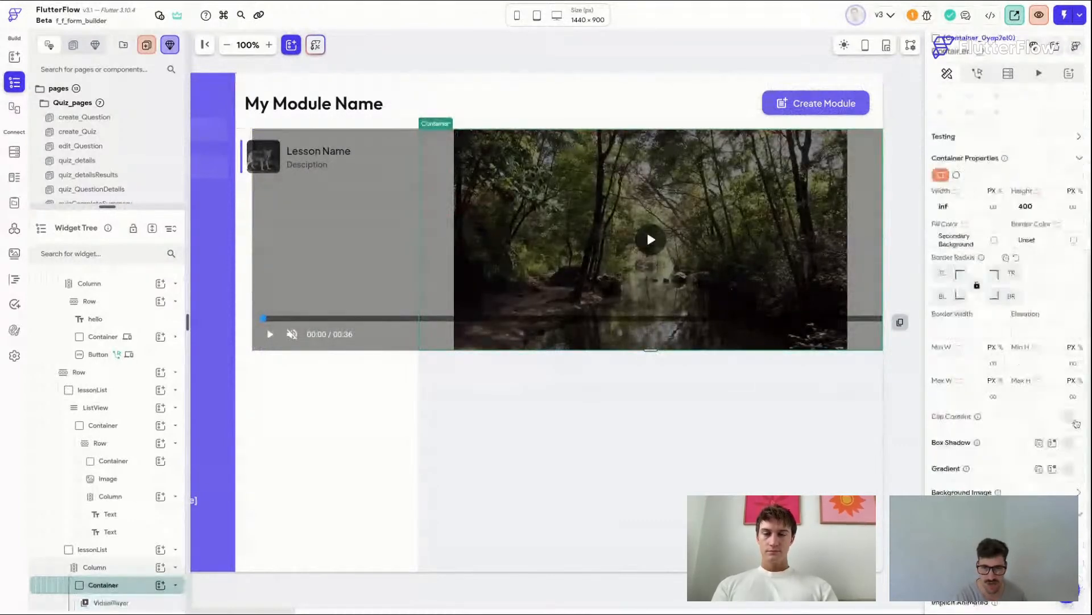
{"action": "left_click", "coordinate": [1077, 419]}
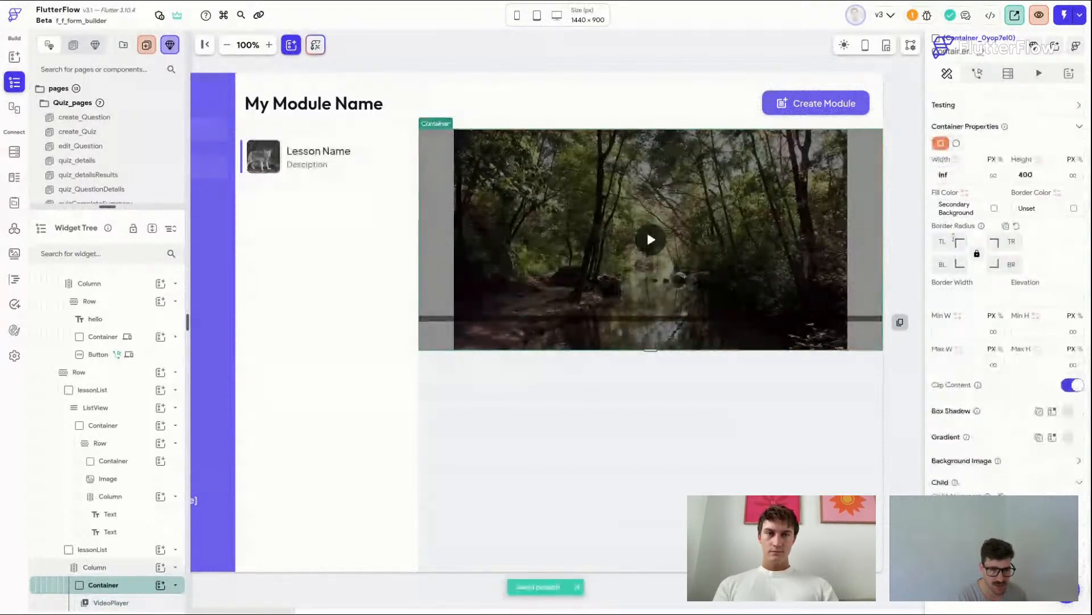
Step: Set the Container's border radius to 12 and its padding to 12 on all sides
{"action": "left_click", "coordinate": [943, 240]}
{"action": "type", "text": "1"}
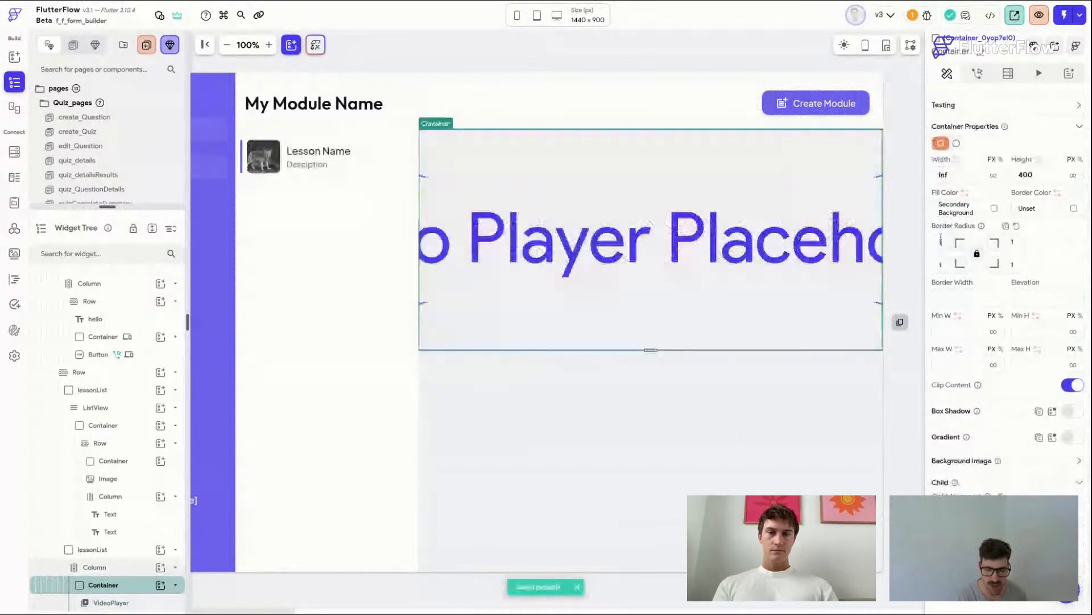
{"action": "type", "text": "2"}
{"action": "scroll", "coordinate": [941, 239], "scroll_direction": "up", "scroll_amount": 3}
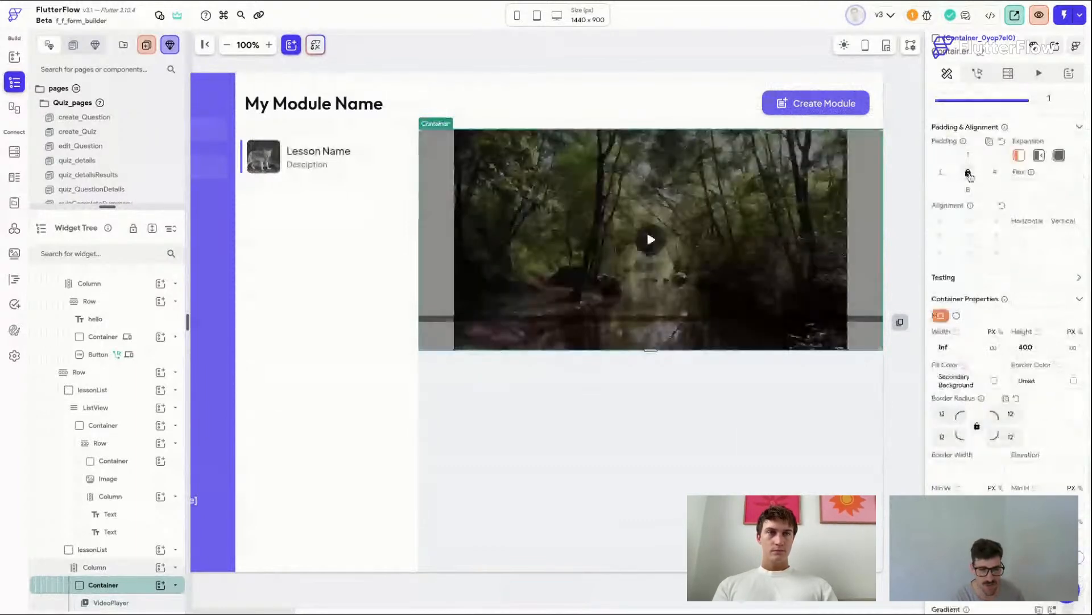
{"action": "left_click", "coordinate": [969, 155]}
{"action": "type", "text": "12"}
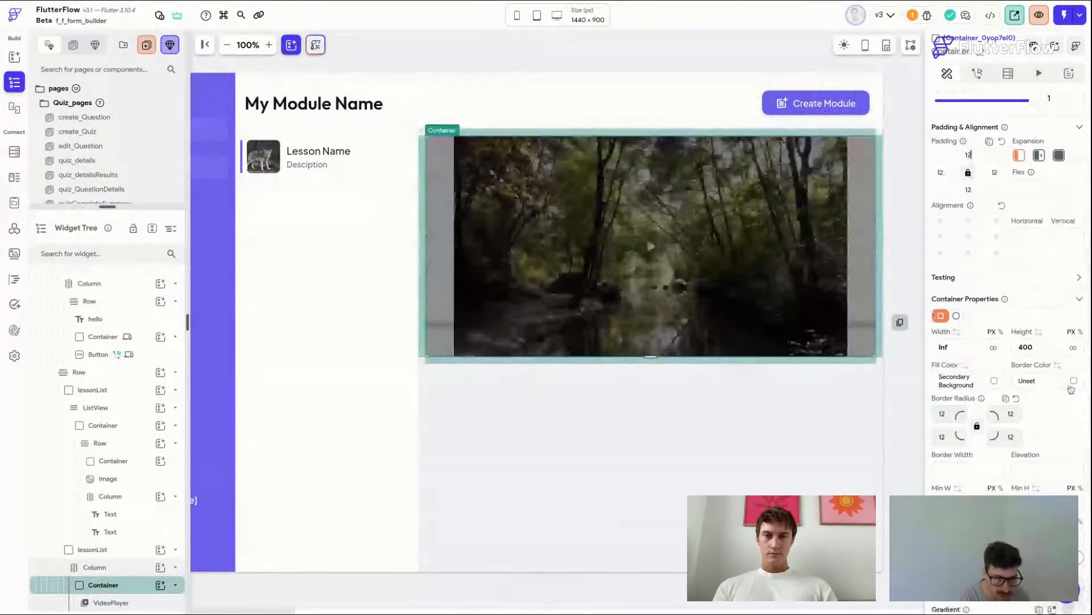
Step: Make the Column's children stretch to its full width and save the project
{"action": "left_click", "coordinate": [1074, 381]}
{"action": "left_click", "coordinate": [808, 449]}
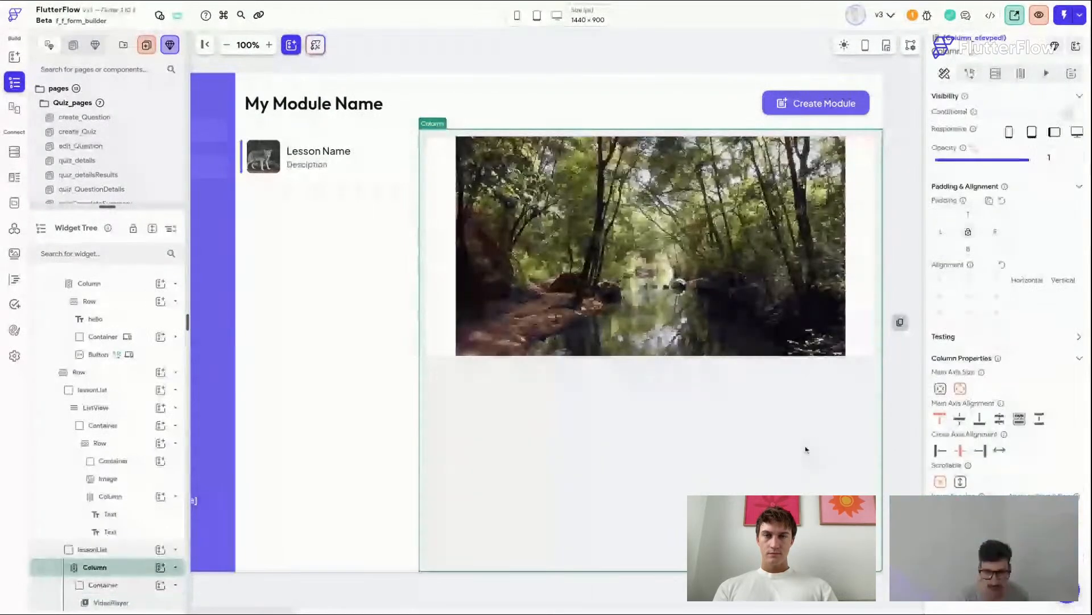
{"action": "left_click", "coordinate": [916, 478]}
{"action": "key", "text": "super+s"}
{"action": "left_click", "coordinate": [775, 459]}
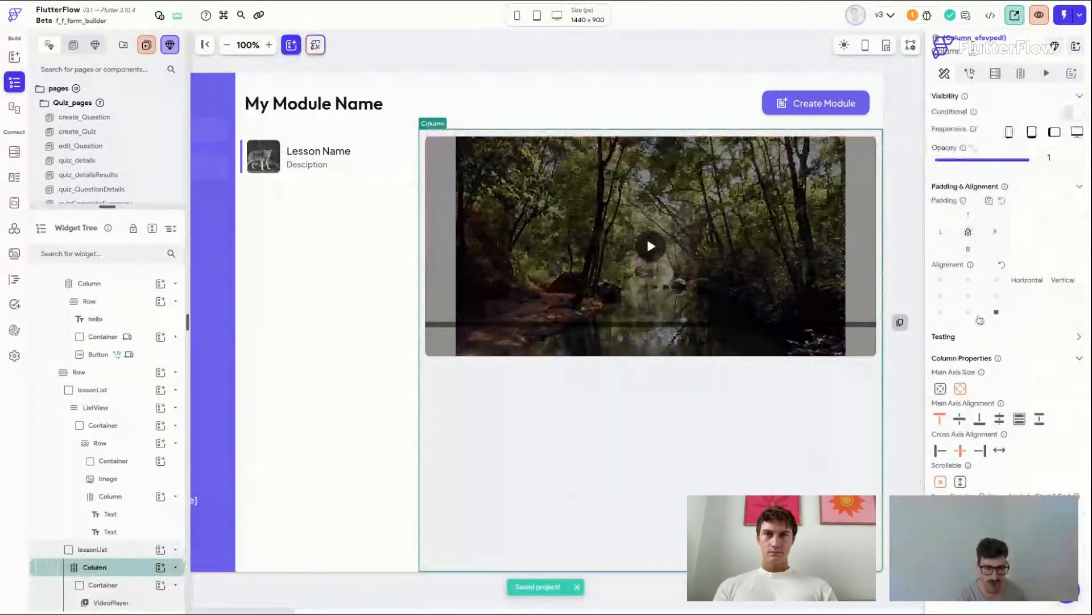
Step: Add two Text widgets below the video player inside the Column
{"action": "left_click", "coordinate": [1076, 46]}
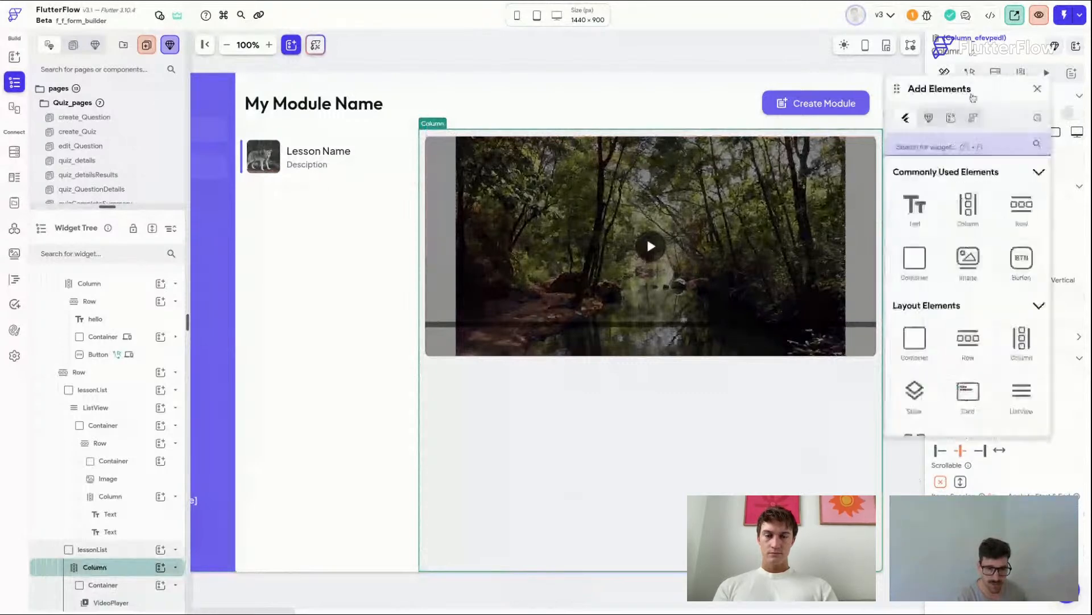
{"action": "left_click_drag", "start_coordinate": [921, 210], "coordinate": [595, 450]}
{"action": "left_click_drag", "start_coordinate": [688, 483], "coordinate": [686, 479]}
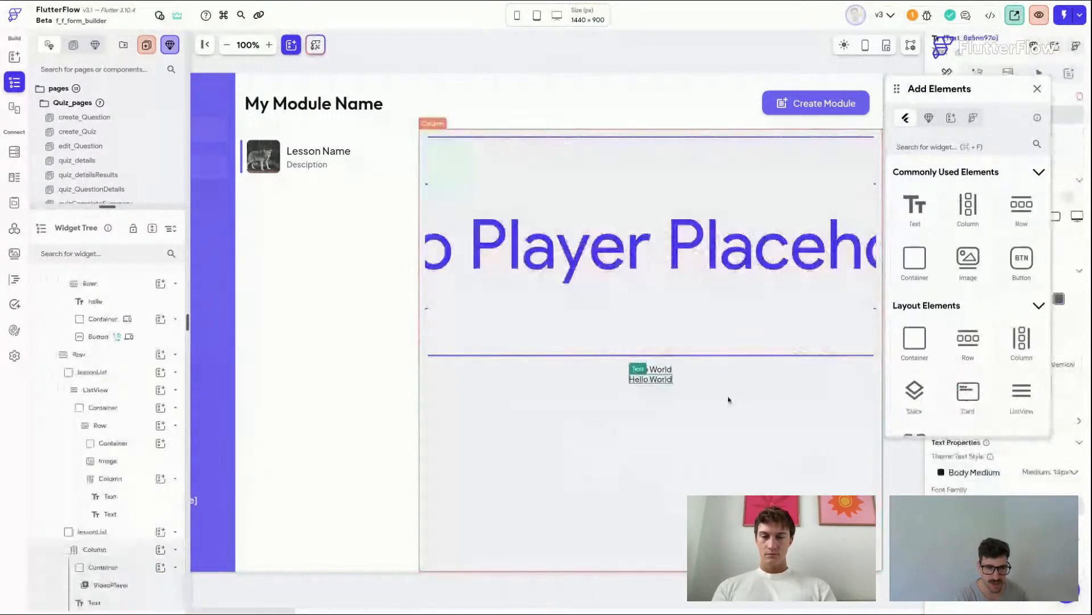
{"action": "left_click", "coordinate": [739, 414]}
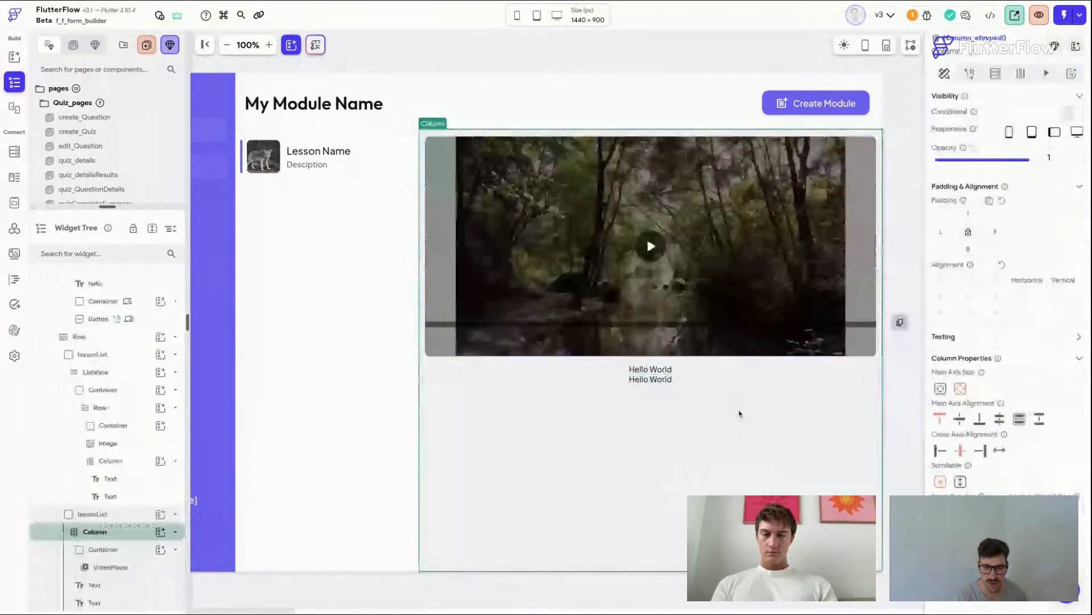
Step: Align the Column's children to the start and set both texts' left padding to 16
{"action": "left_click", "coordinate": [939, 450]}
{"action": "left_click", "coordinate": [450, 371]}
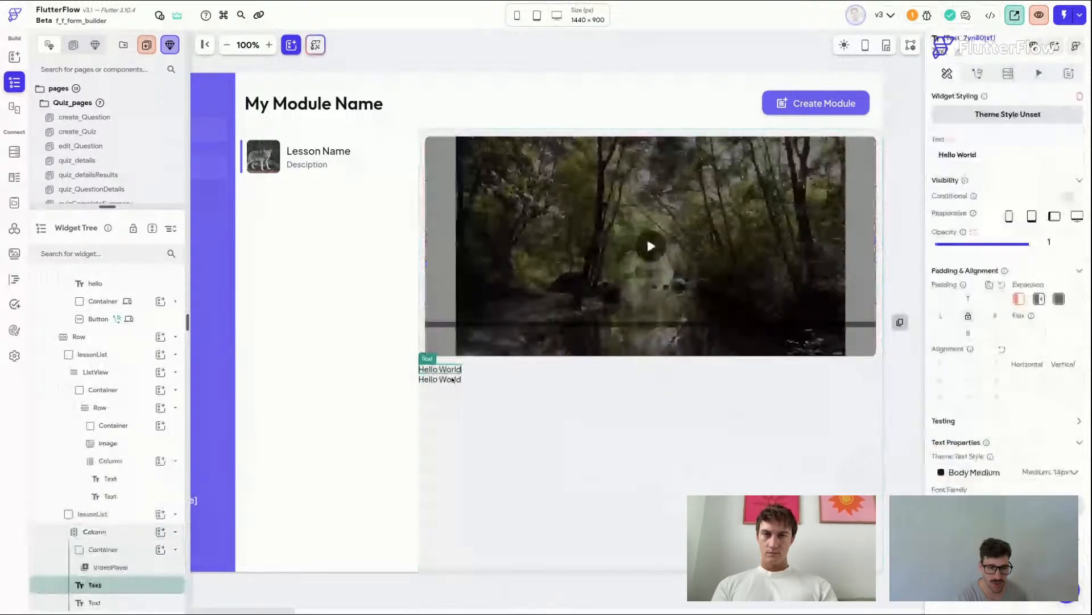
{"action": "left_click", "coordinate": [453, 380], "text": "shift"}
{"action": "type", "text": "16"}
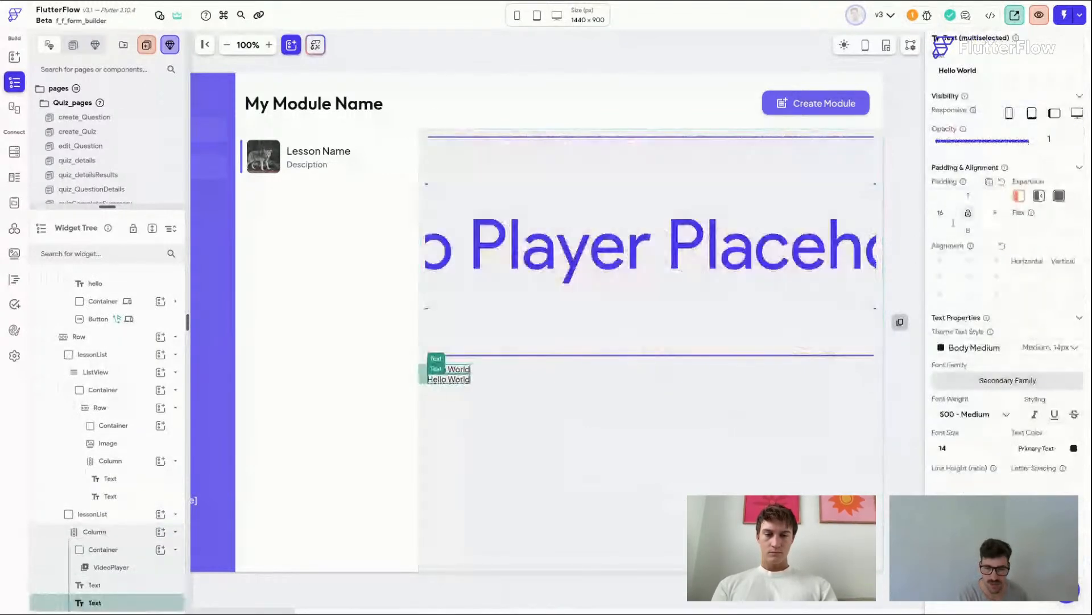
{"action": "left_click", "coordinate": [501, 430]}
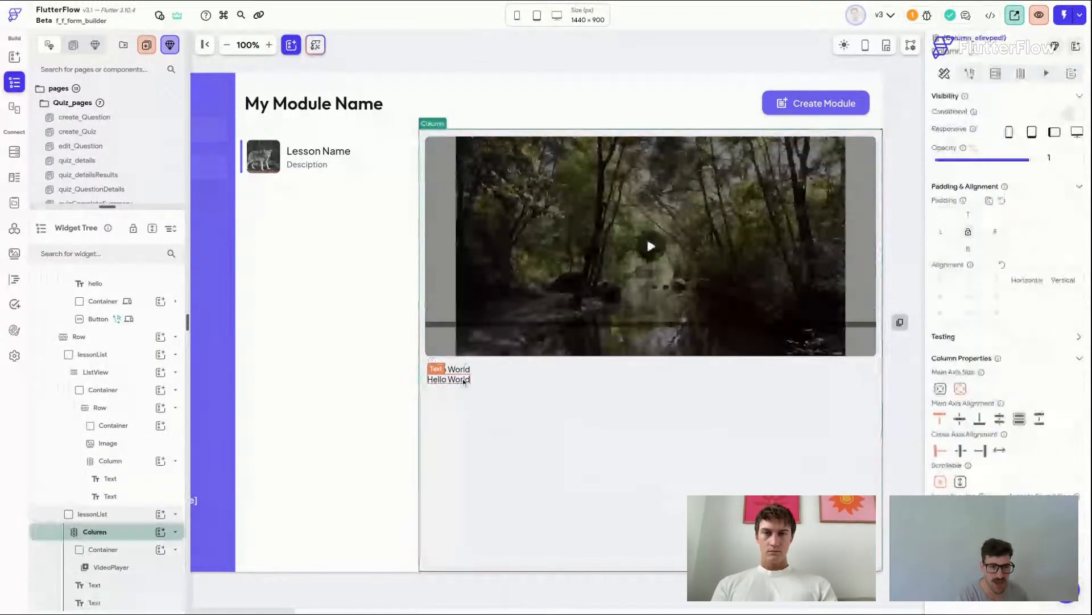
Step: Set the lower text's top padding to 8 and apply the Label Large text style
{"action": "left_click", "coordinate": [466, 378]}
{"action": "scroll", "coordinate": [421, 41], "scroll_direction": "up", "scroll_amount": 1}
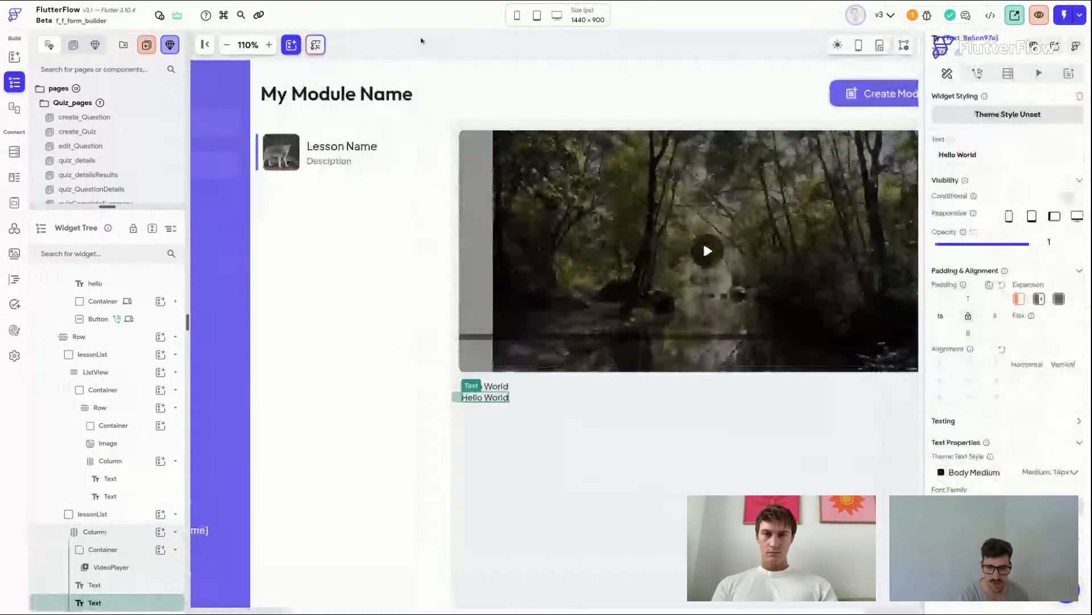
{"action": "scroll", "coordinate": [421, 41], "scroll_direction": "down", "scroll_amount": 1}
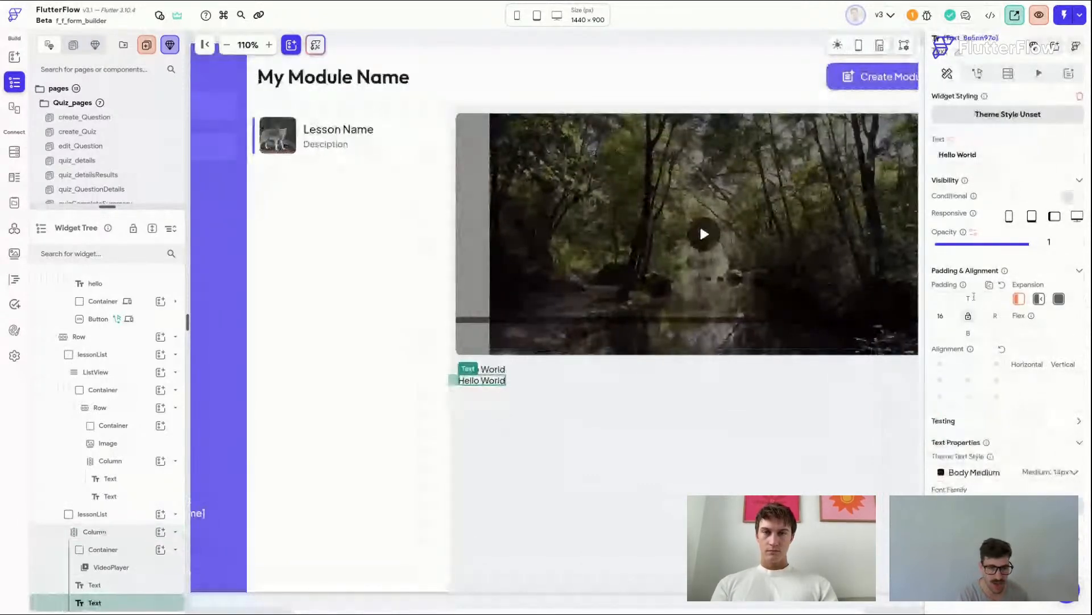
{"action": "left_click", "coordinate": [973, 296]}
{"action": "type", "text": "8"}
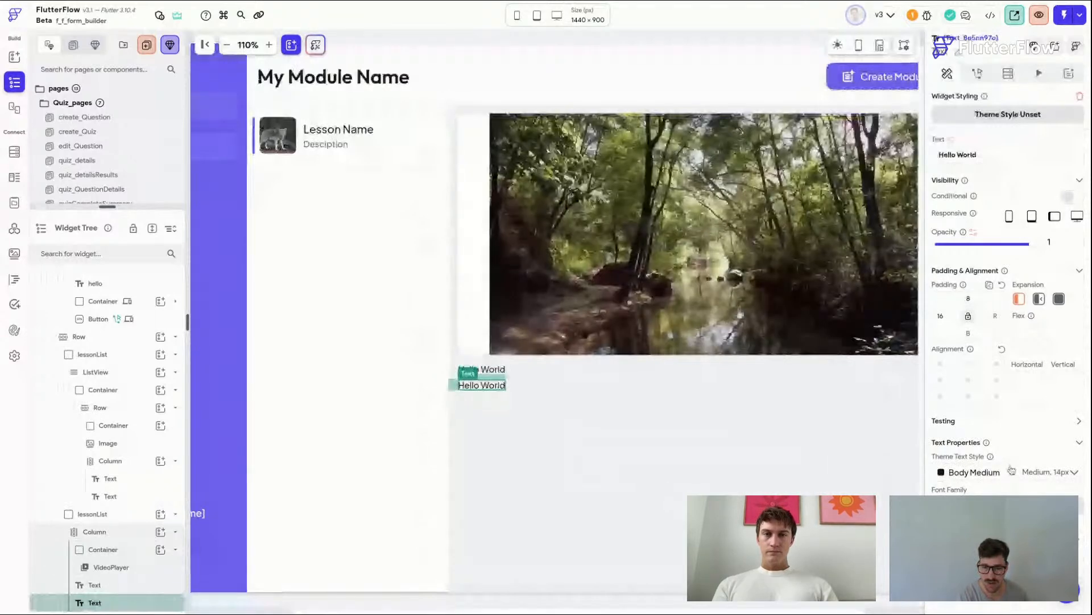
{"action": "left_click", "coordinate": [1012, 471]}
{"action": "left_click", "coordinate": [967, 366]}
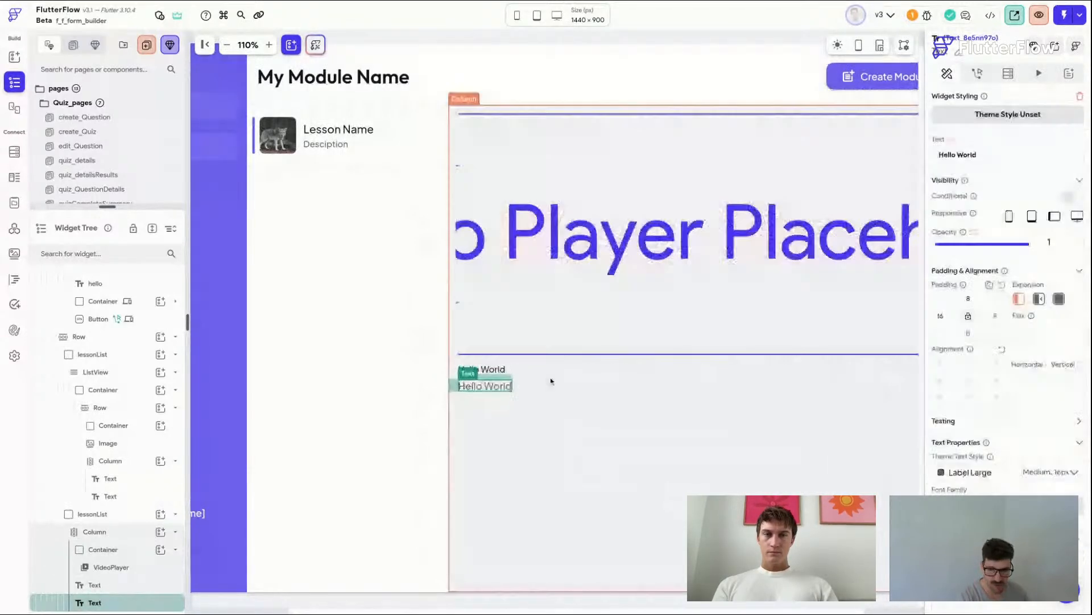
Step: Apply the Display Small style to the upper text and change its text to Lesson Title
{"action": "left_click", "coordinate": [494, 370]}
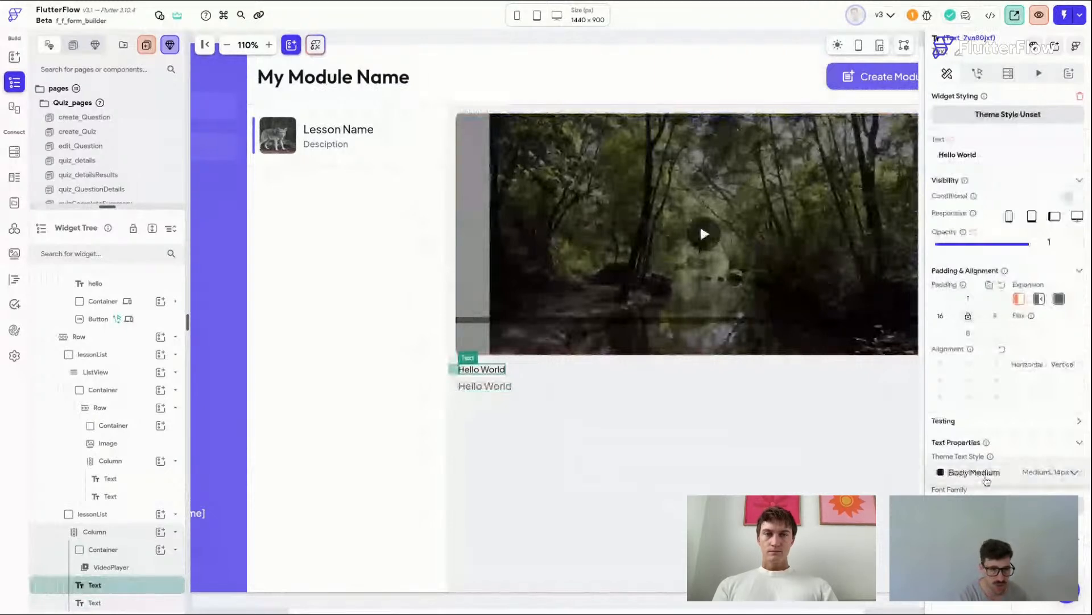
{"action": "left_click", "coordinate": [987, 480]}
{"action": "left_click", "coordinate": [1022, 182]}
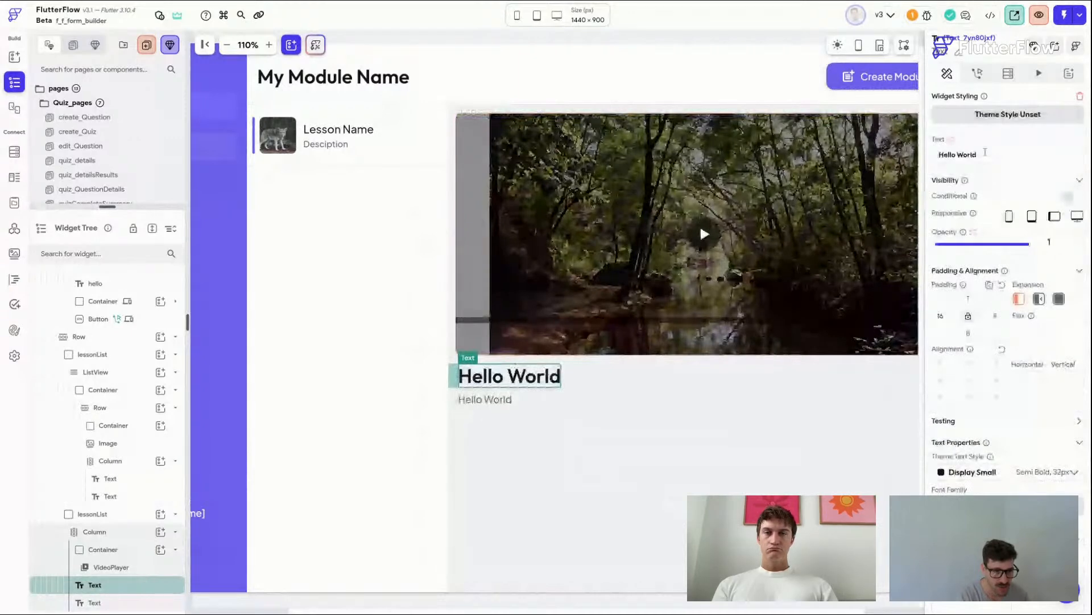
{"action": "triple_click", "coordinate": [985, 152]}
{"action": "type", "text": "Lesson Title"}
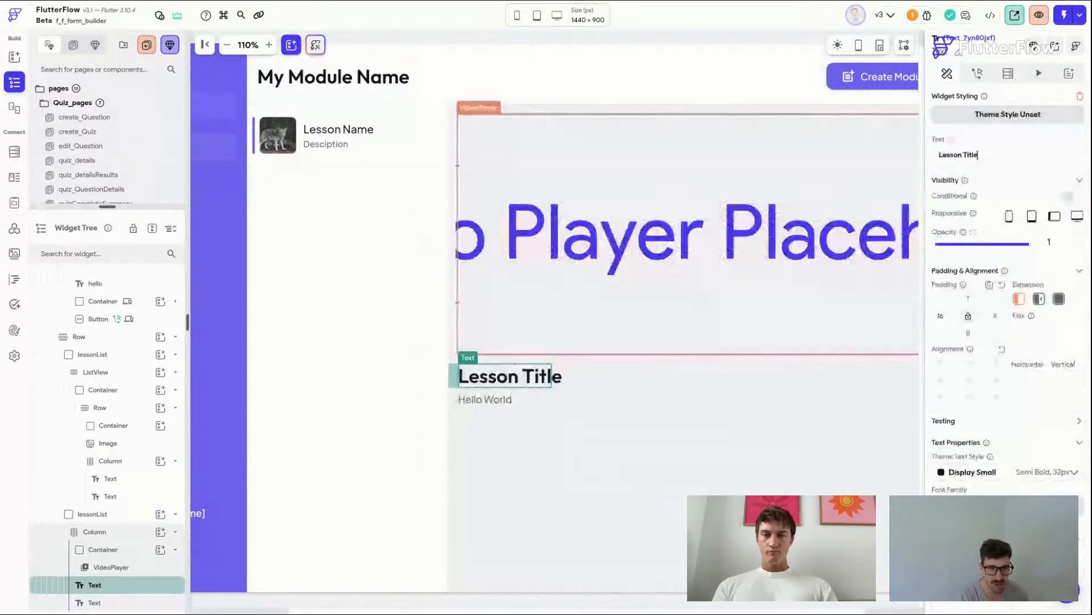
Step: Change the lower text to Description and save the project
{"action": "left_click", "coordinate": [482, 400]}
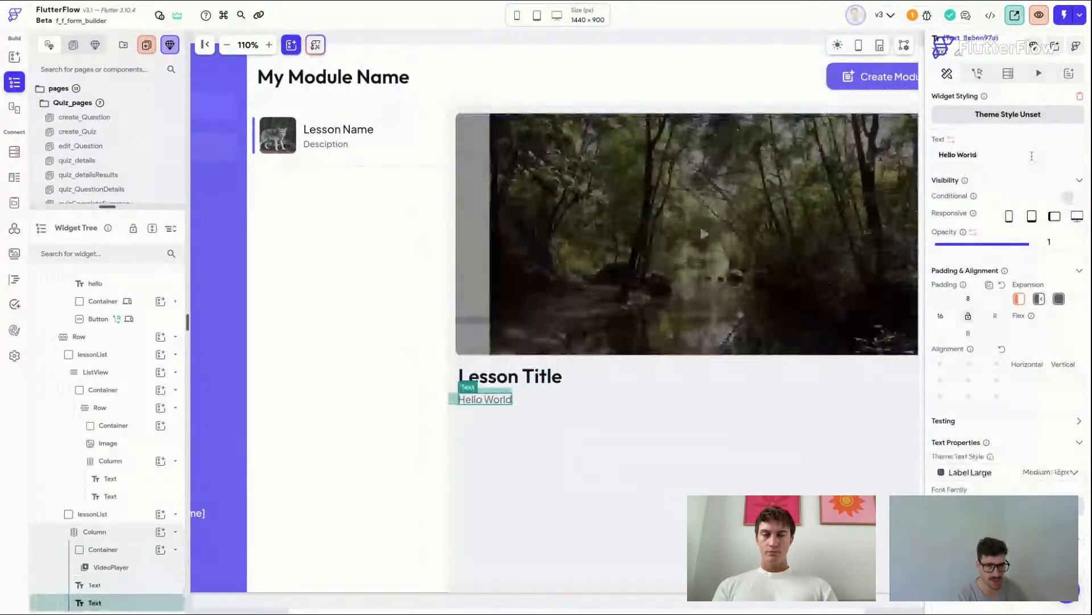
{"action": "triple_click", "coordinate": [1032, 156]}
{"action": "type", "text": "Description"}
{"action": "key", "text": "ctrl+s"}
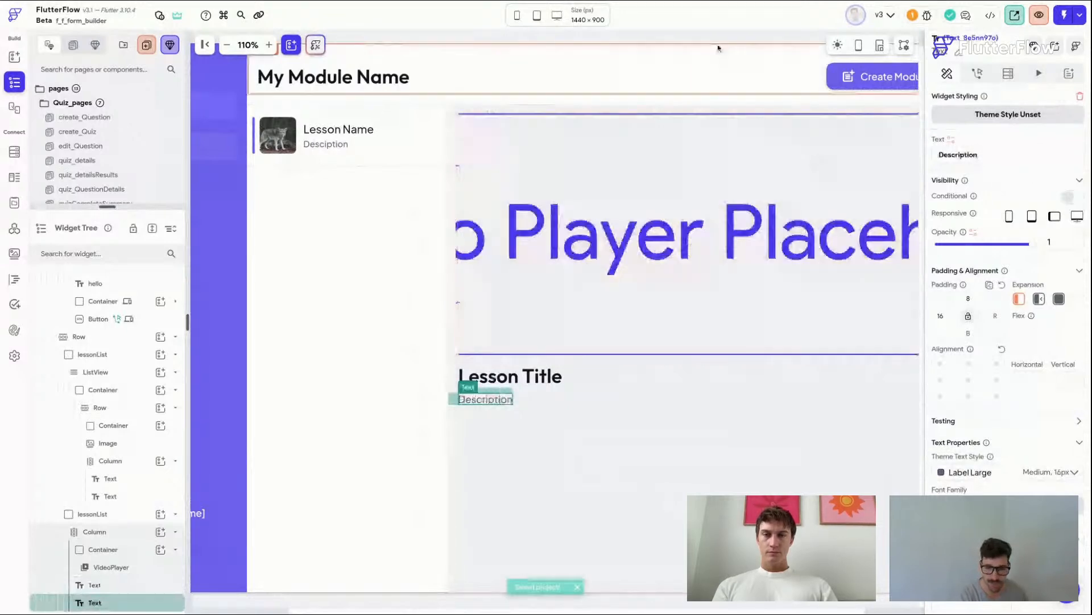
{"action": "left_click", "coordinate": [717, 38]}
{"action": "scroll", "coordinate": [717, 39], "scroll_direction": "right", "scroll_amount": 1}
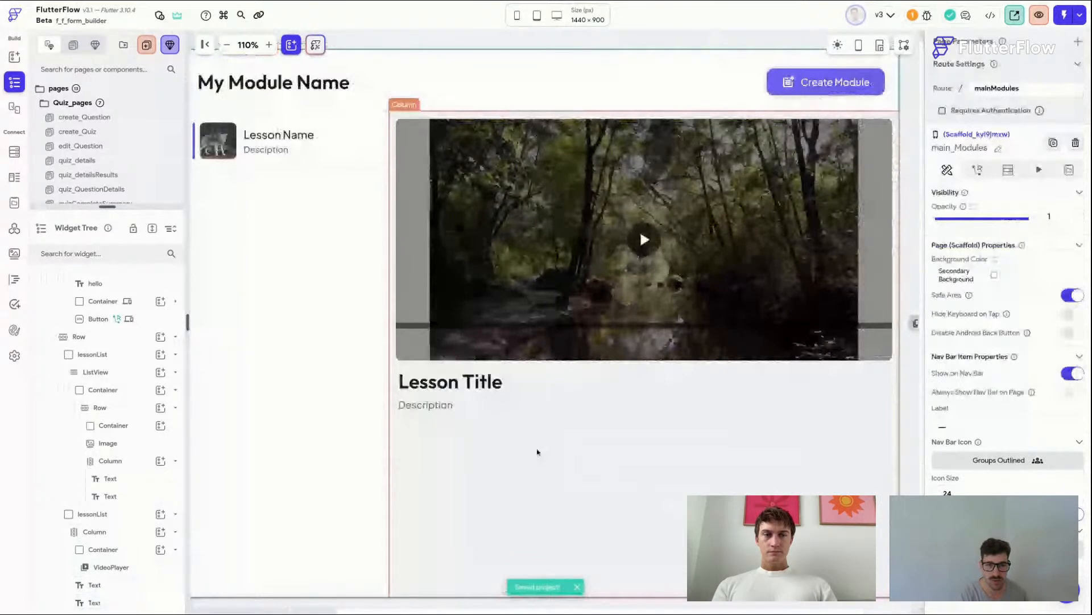
{"action": "left_click", "coordinate": [347, 373]}
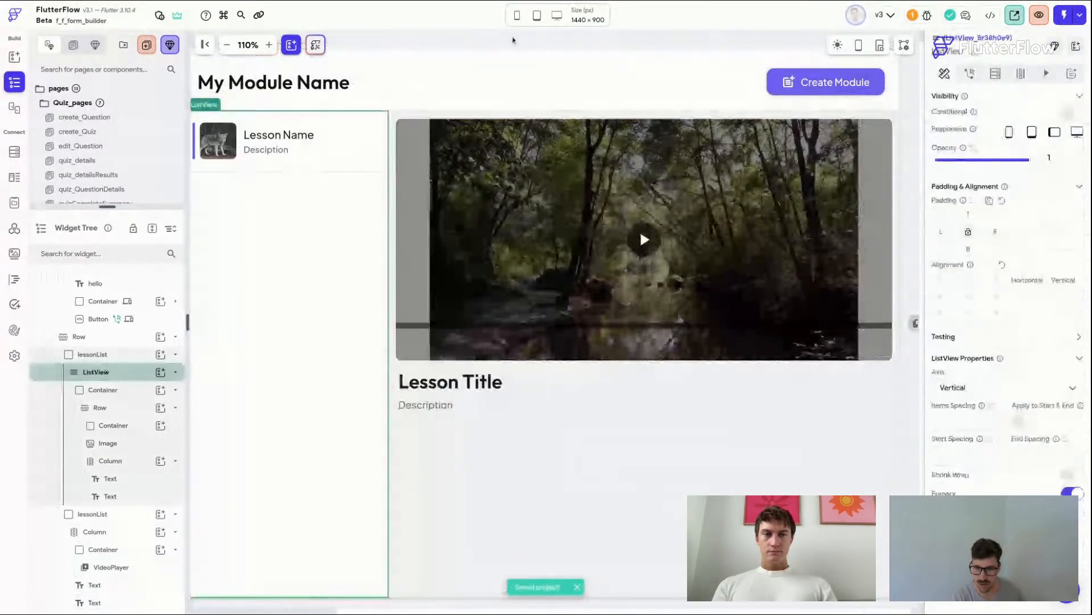
{"action": "left_click", "coordinate": [512, 40]}
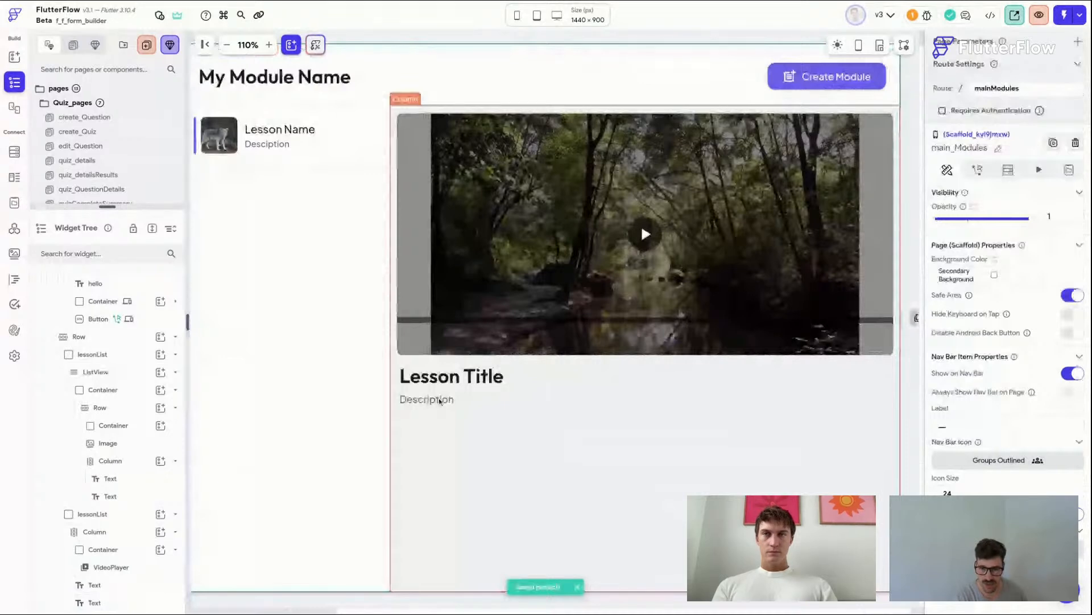
Step: Duplicate the Description text and change the copy's text to Category
{"action": "left_click", "coordinate": [439, 400]}
{"action": "key", "text": "ctrl+d"}
{"action": "left_click", "coordinate": [438, 417]}
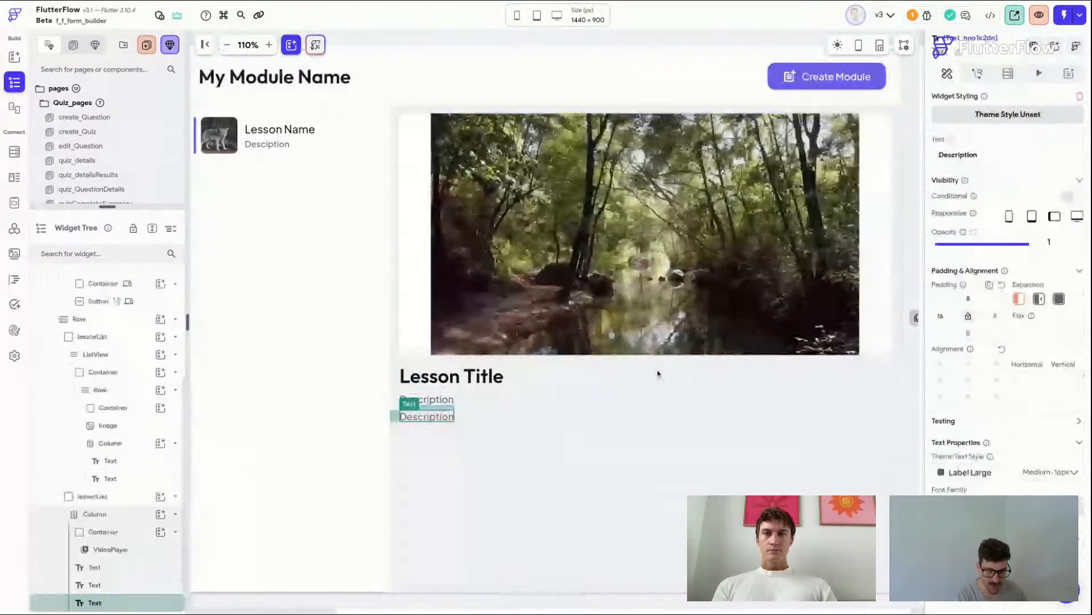
{"action": "double_click", "coordinate": [987, 157]}
{"action": "type", "text": "Category"}
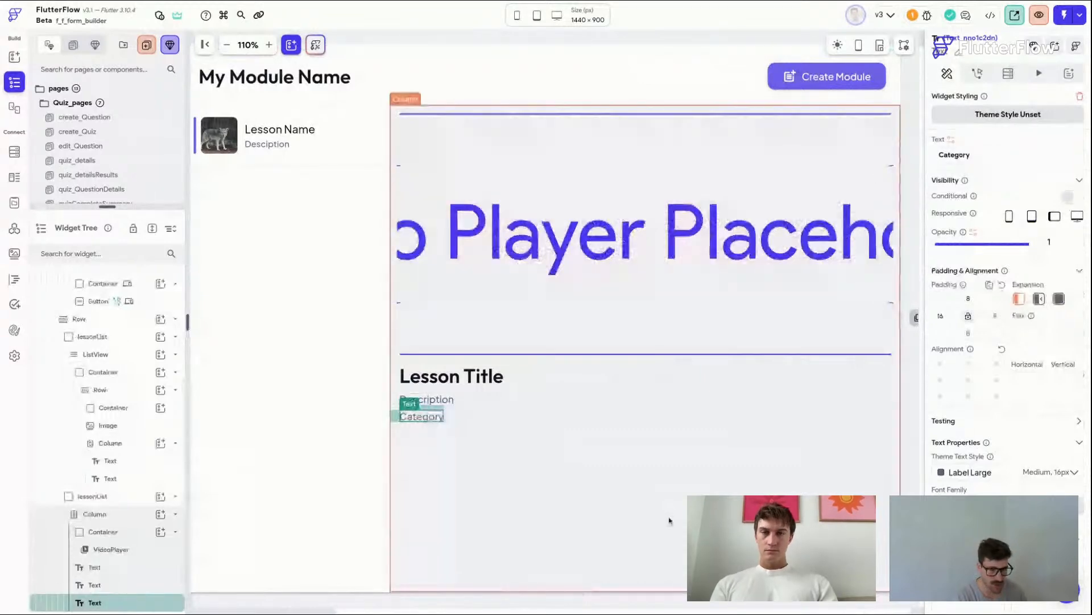
Step: Wrap the Category text in a Container
{"action": "right_click", "coordinate": [435, 419]}
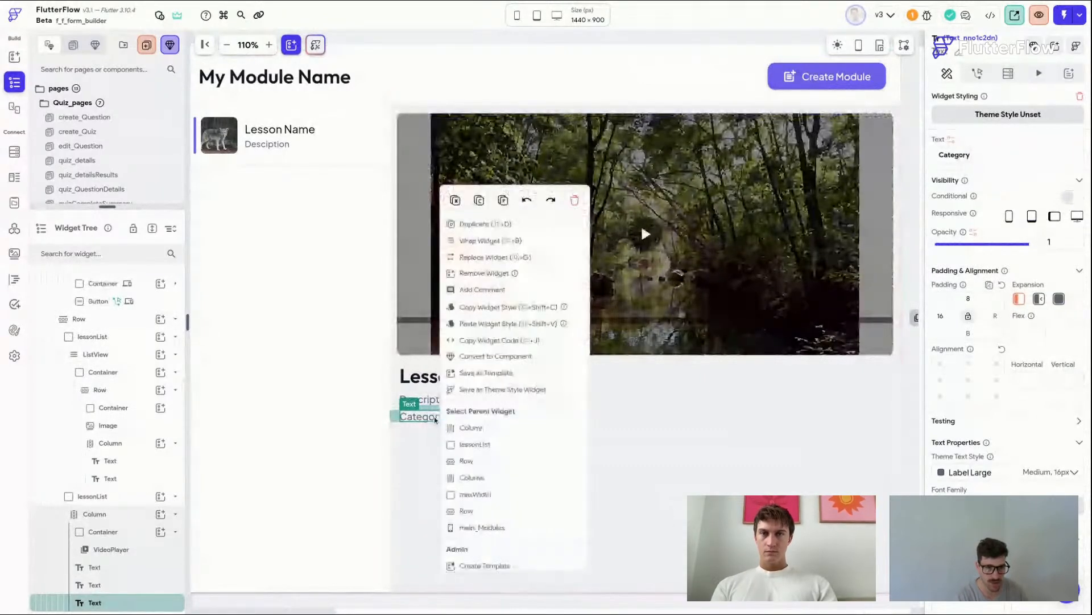
{"action": "left_click", "coordinate": [533, 242]}
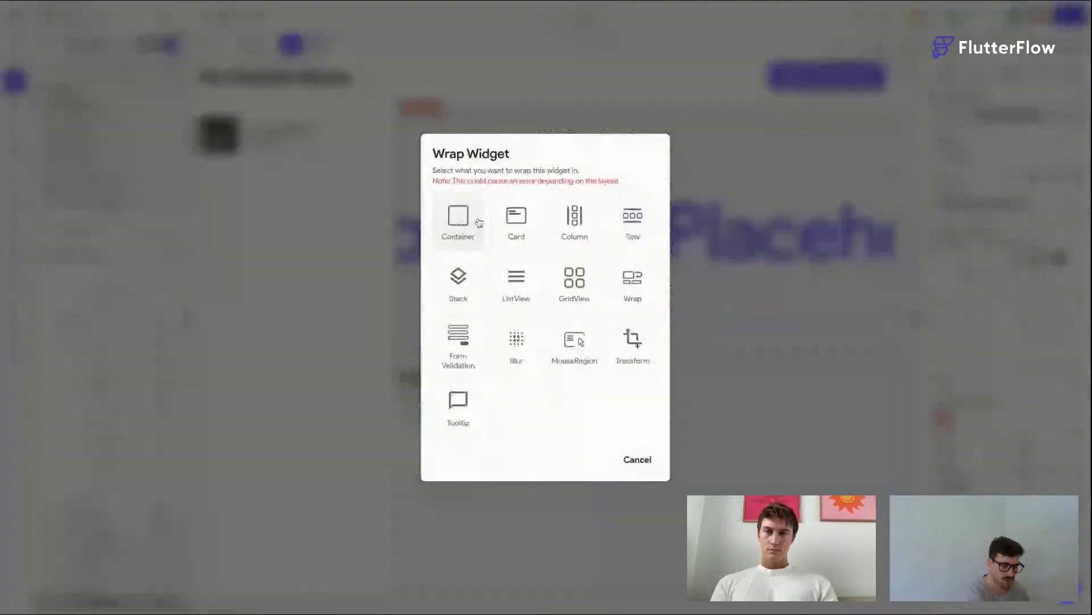
{"action": "left_click", "coordinate": [479, 222]}
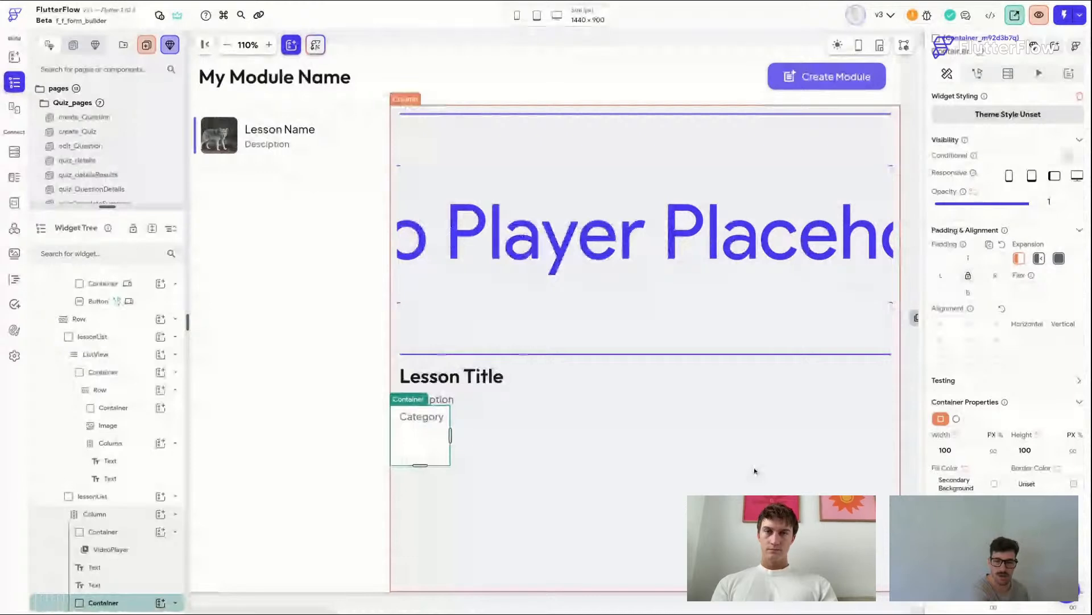
Step: Set the Category Container's height to 40 and its width to infinity
{"action": "double_click", "coordinate": [1024, 449]}
{"action": "type", "text": "40"}
{"action": "left_click", "coordinate": [994, 451]}
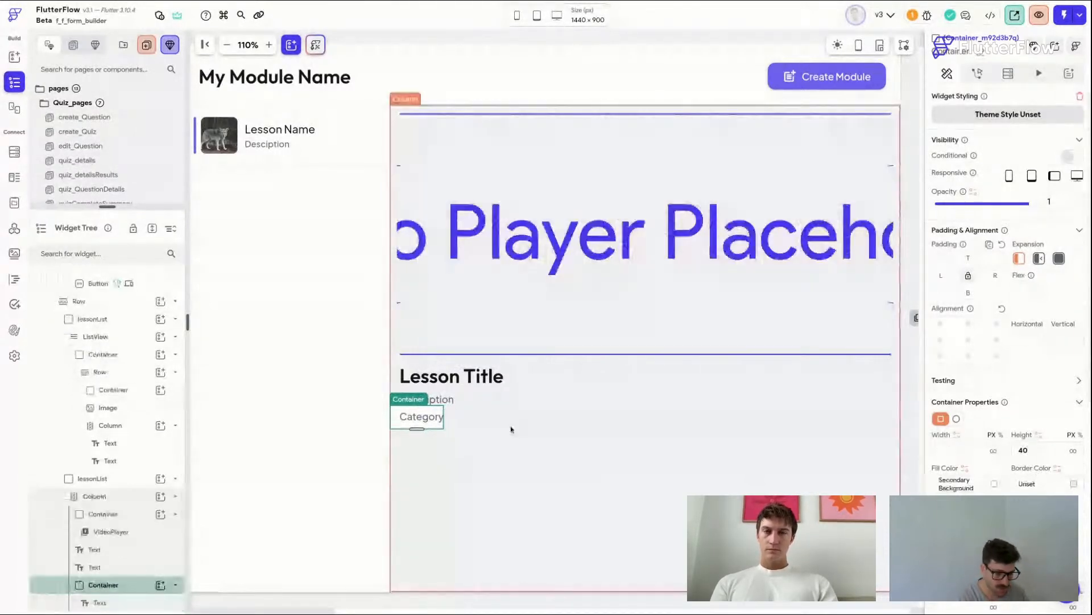
Step: Center the Category text and set its left and right padding to 12, clearing the top padding
{"action": "left_click", "coordinate": [421, 417]}
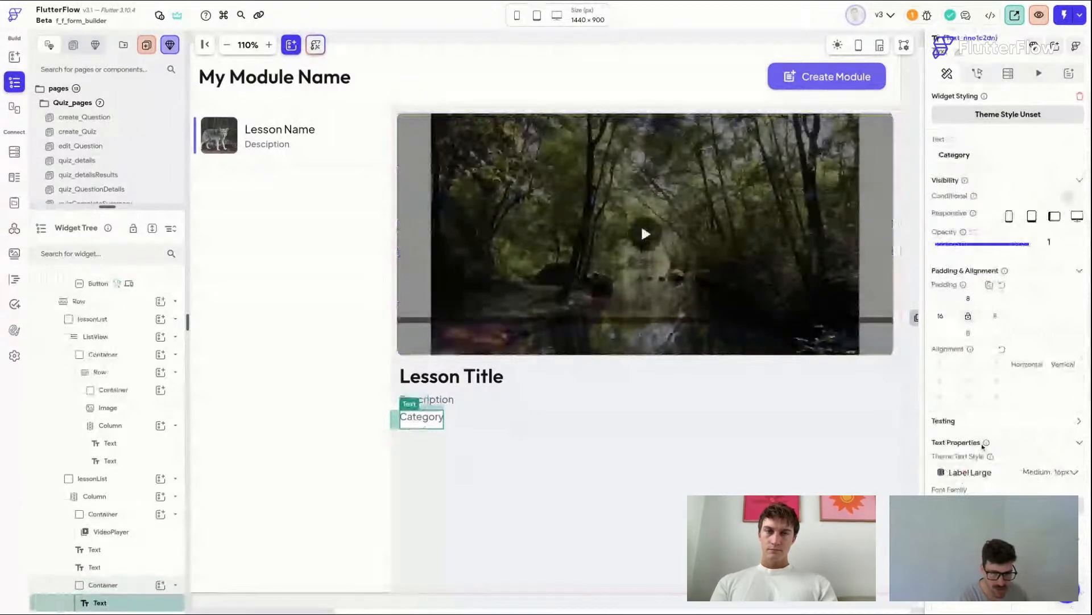
{"action": "left_click", "coordinate": [971, 381]}
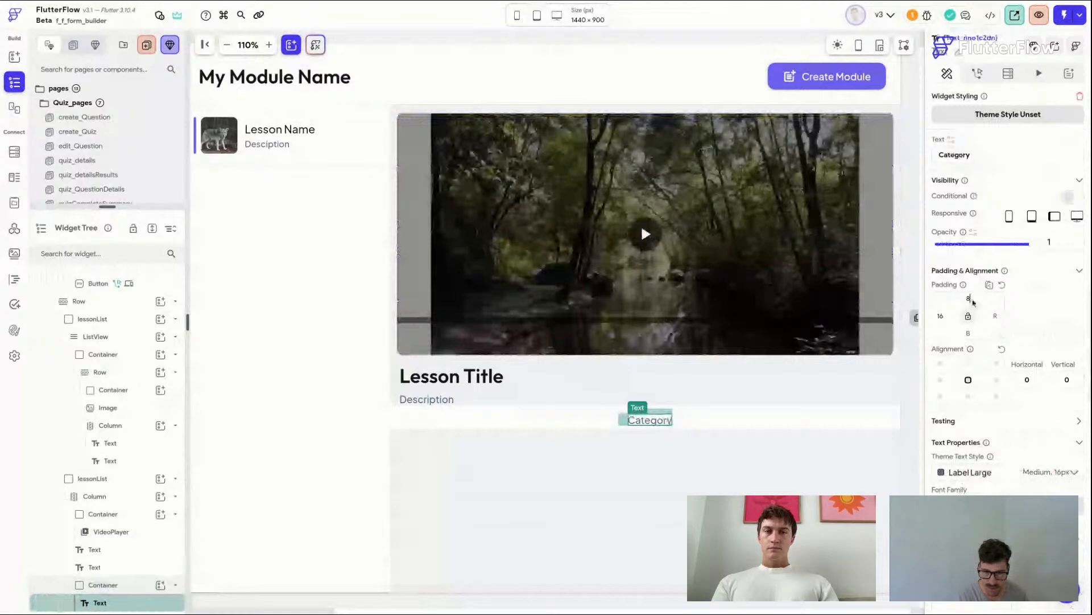
{"action": "left_click", "coordinate": [970, 299]}
{"action": "key", "text": "BackSpace"}
{"action": "left_click", "coordinate": [949, 319]}
{"action": "type", "text": "12"}
{"action": "key", "text": "Tab"}
{"action": "type", "text": "12"}
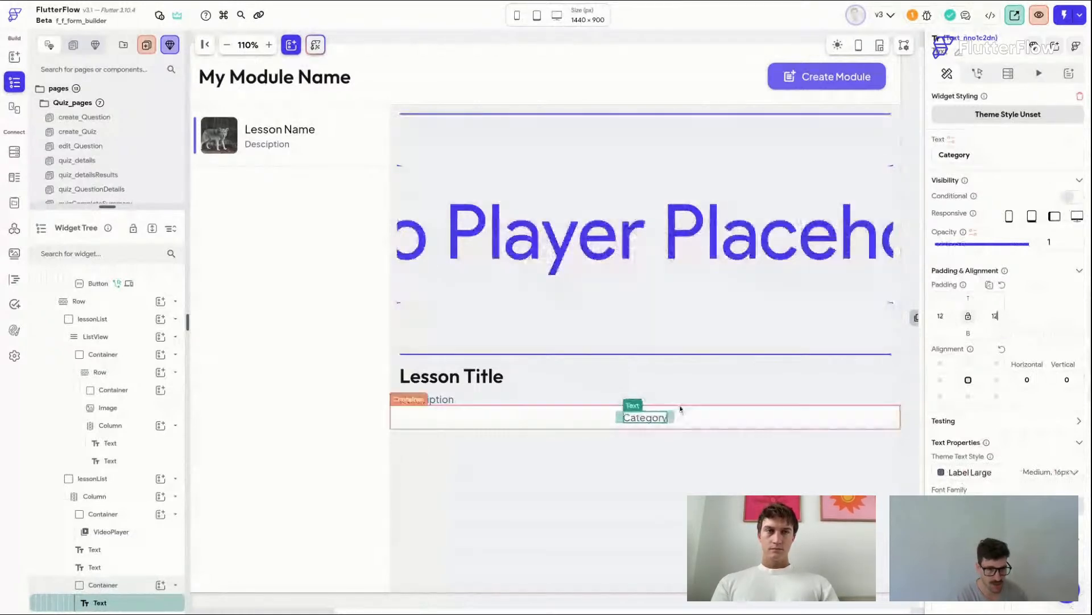
Step: Wrap the Category Container in a Row
{"action": "left_click", "coordinate": [712, 417]}
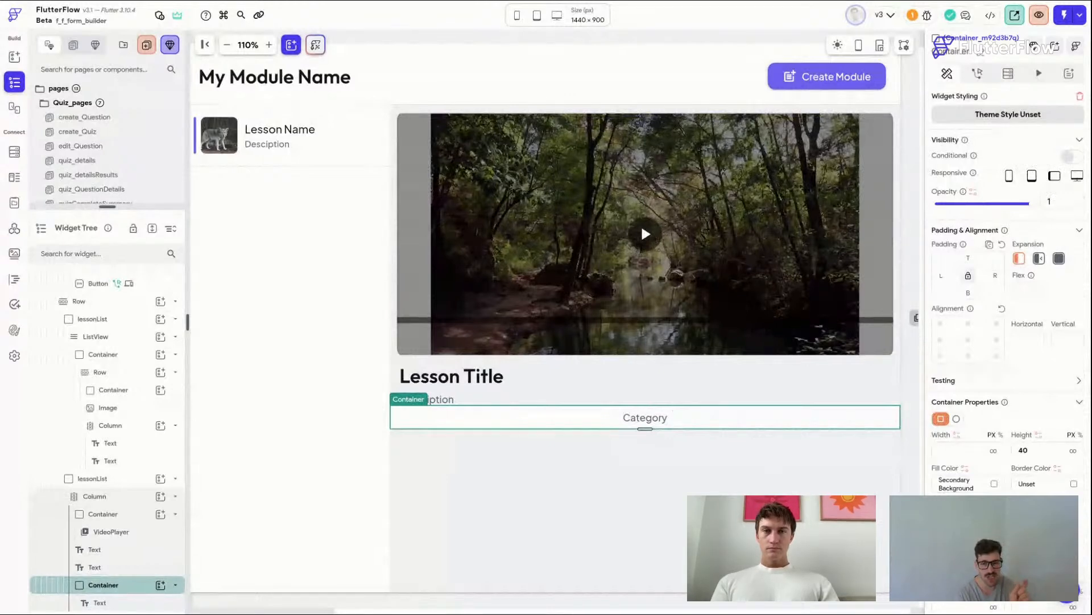
{"action": "right_click", "coordinate": [724, 197]}
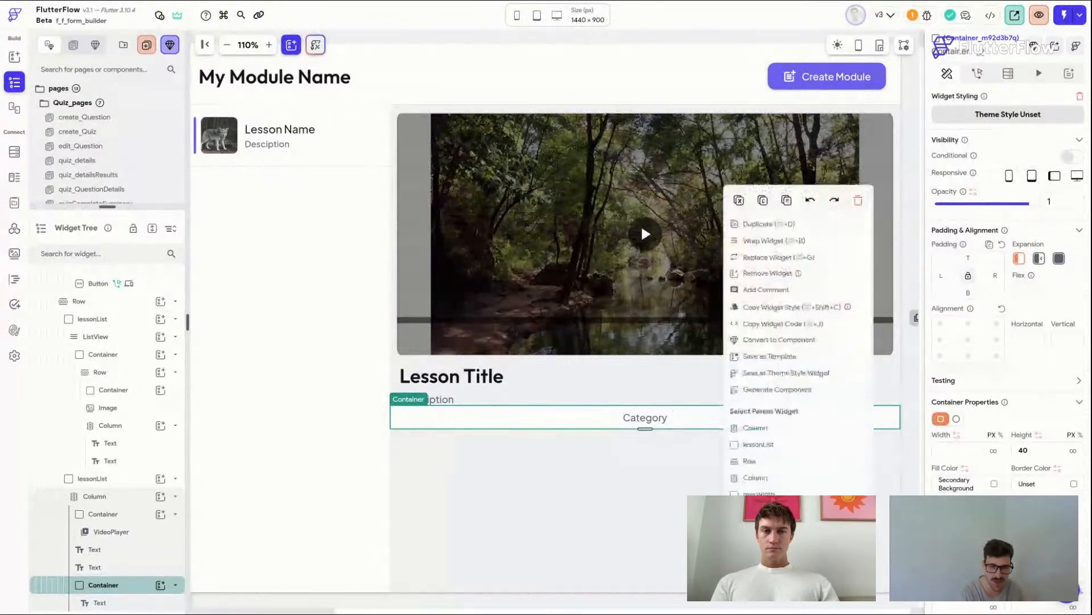
{"action": "left_click", "coordinate": [778, 248]}
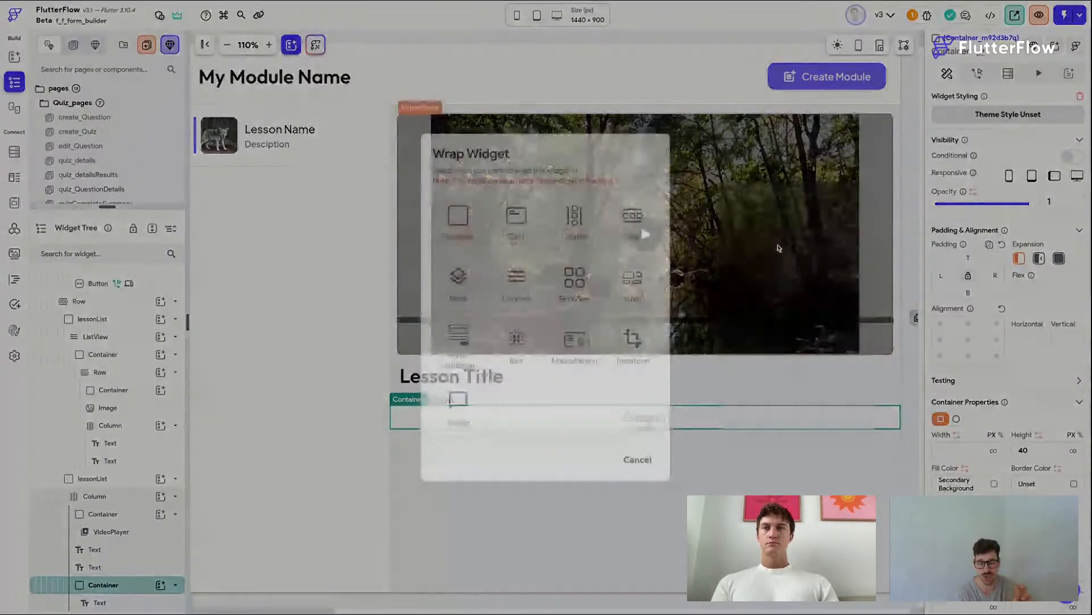
{"action": "left_click", "coordinate": [633, 215]}
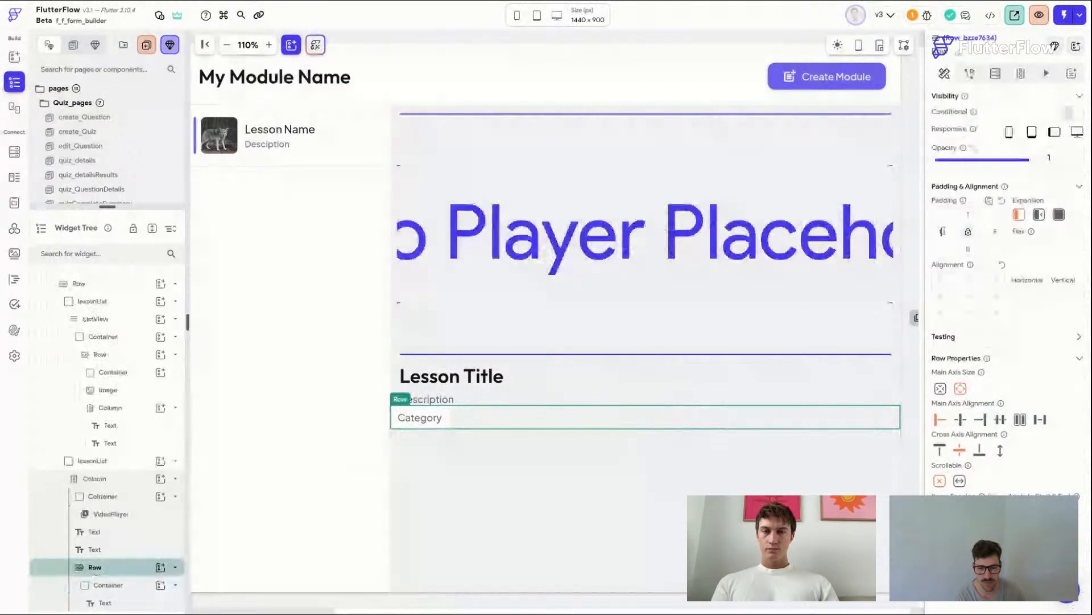
Step: Set the Row's padding to 16 left, 12 top and 16 right
{"action": "type", "text": "16"}
{"action": "key", "text": "Tab"}
{"action": "type", "text": "12"}
{"action": "key", "text": "Tab"}
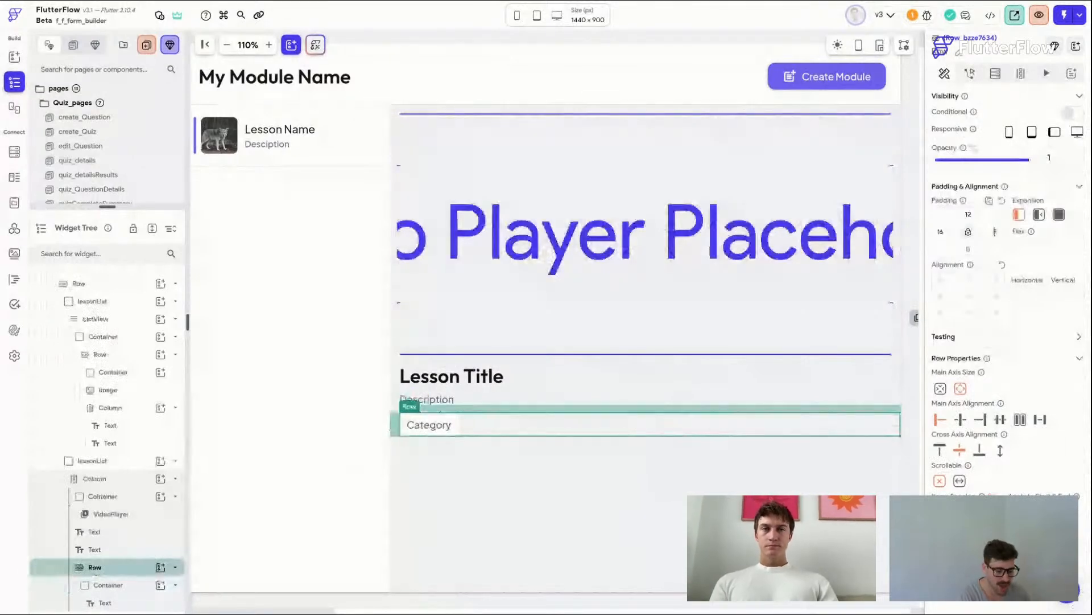
{"action": "type", "text": "16"}
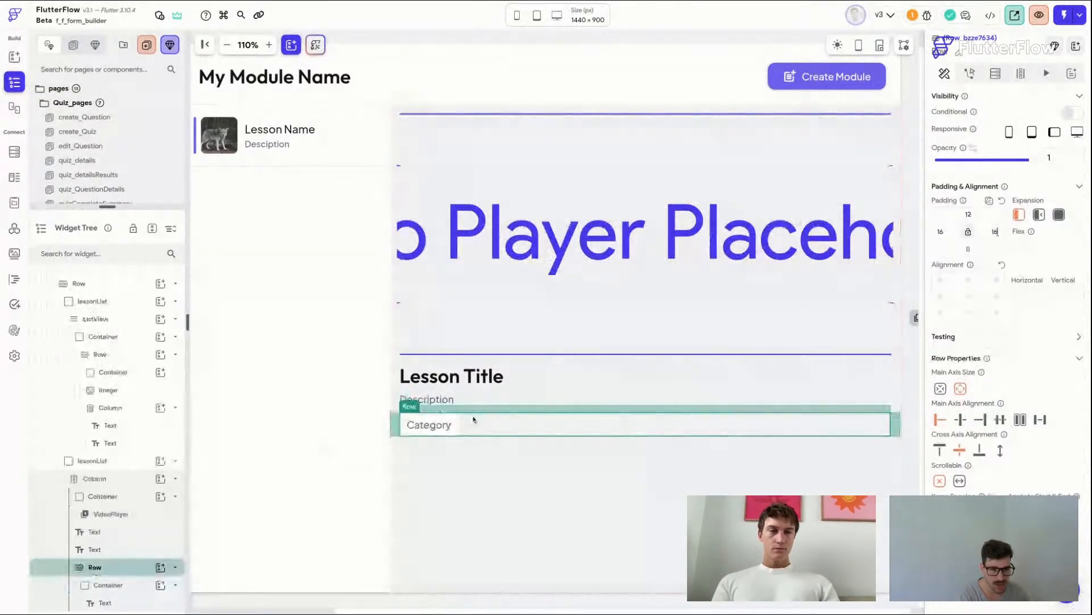
Step: Set the Category Container's border color to Primary and its fill color to Accent 1
{"action": "left_click", "coordinate": [455, 422]}
{"action": "scroll", "coordinate": [979, 442], "scroll_direction": "down", "scroll_amount": 3}
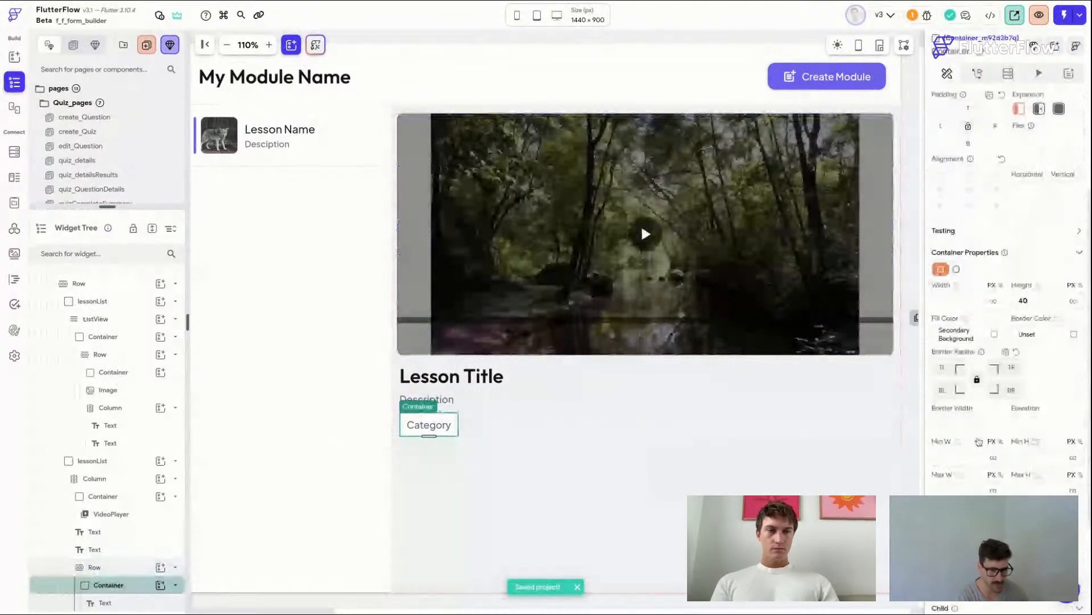
{"action": "left_click", "coordinate": [1073, 335]}
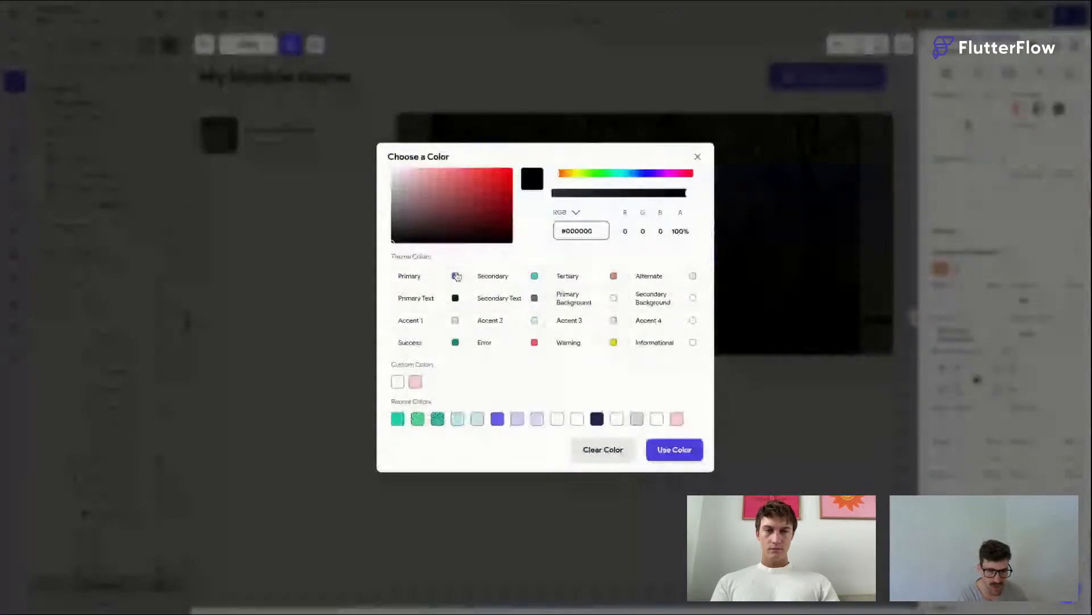
{"action": "left_click", "coordinate": [455, 276]}
{"action": "left_click", "coordinate": [993, 333]}
{"action": "left_click", "coordinate": [451, 324]}
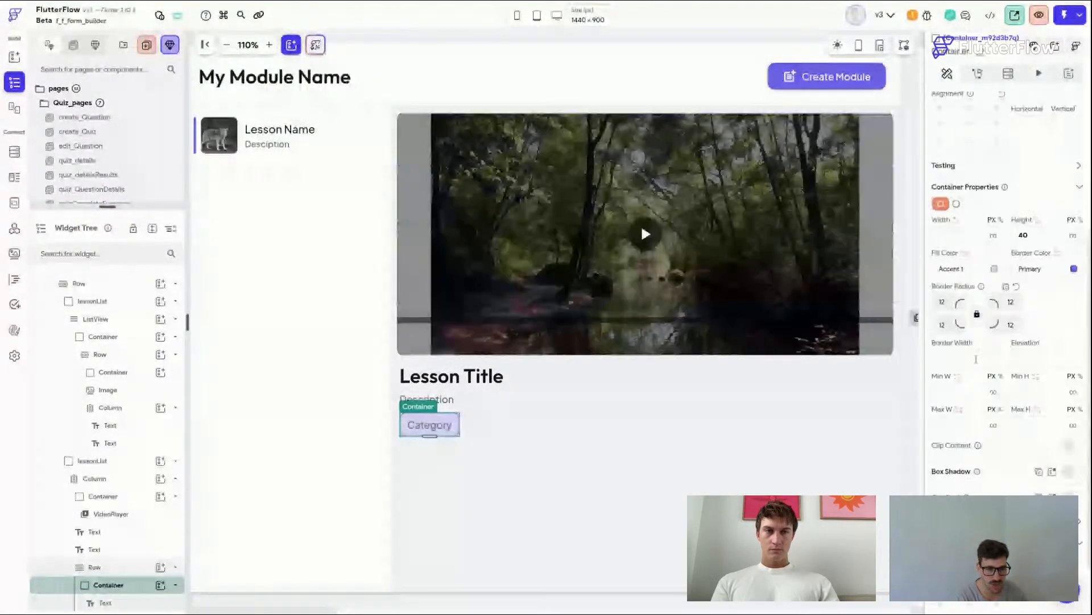
Step: Set the Category text's theme text style to Body Medium
{"action": "left_click", "coordinate": [481, 435]}
{"action": "left_click", "coordinate": [433, 426]}
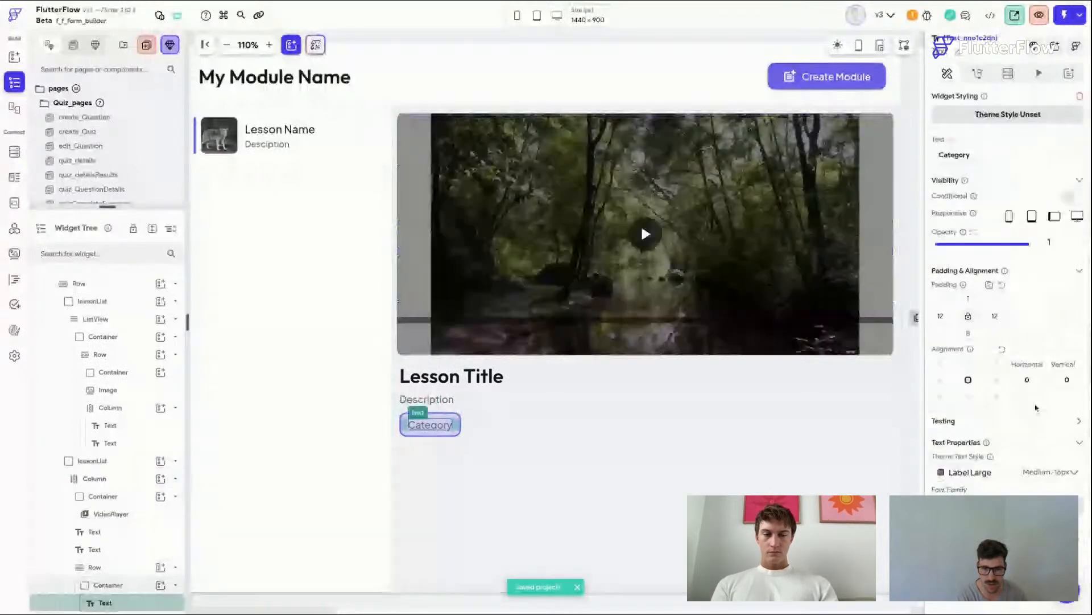
{"action": "scroll", "coordinate": [1036, 407], "scroll_direction": "down", "scroll_amount": 3}
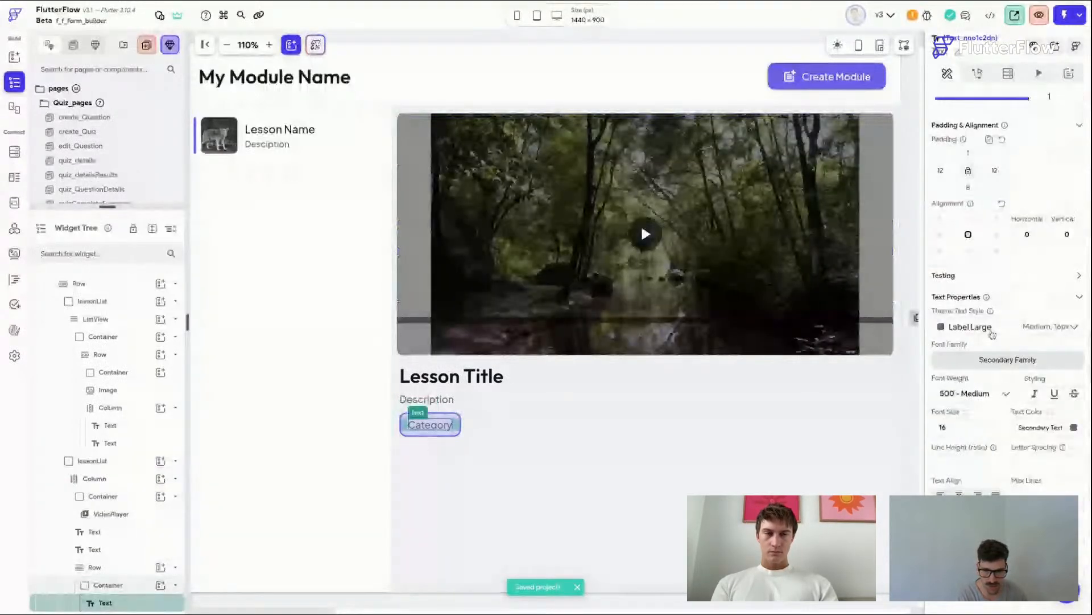
{"action": "left_click", "coordinate": [992, 334]}
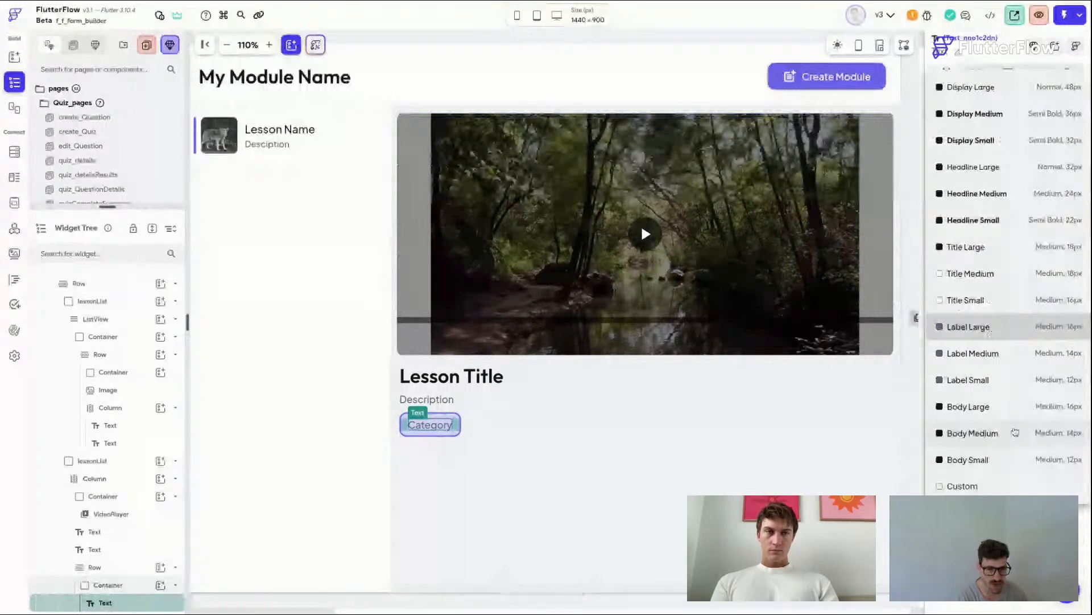
{"action": "left_click", "coordinate": [1015, 432]}
{"action": "left_click", "coordinate": [491, 454]}
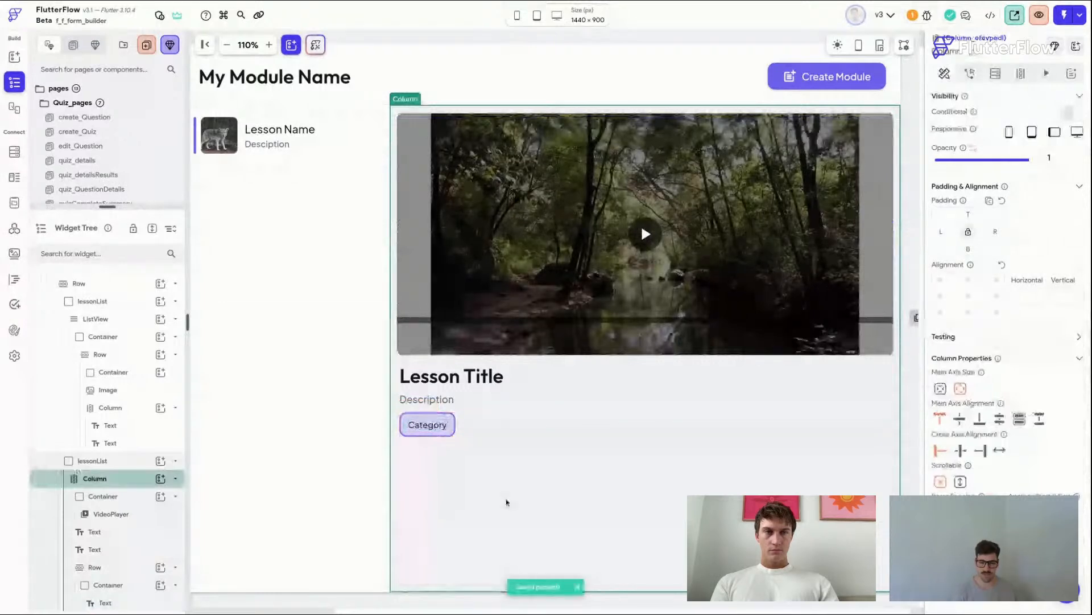
Step: Add a Button to the lesson details column below the Category row
{"action": "left_click", "coordinate": [438, 37]}
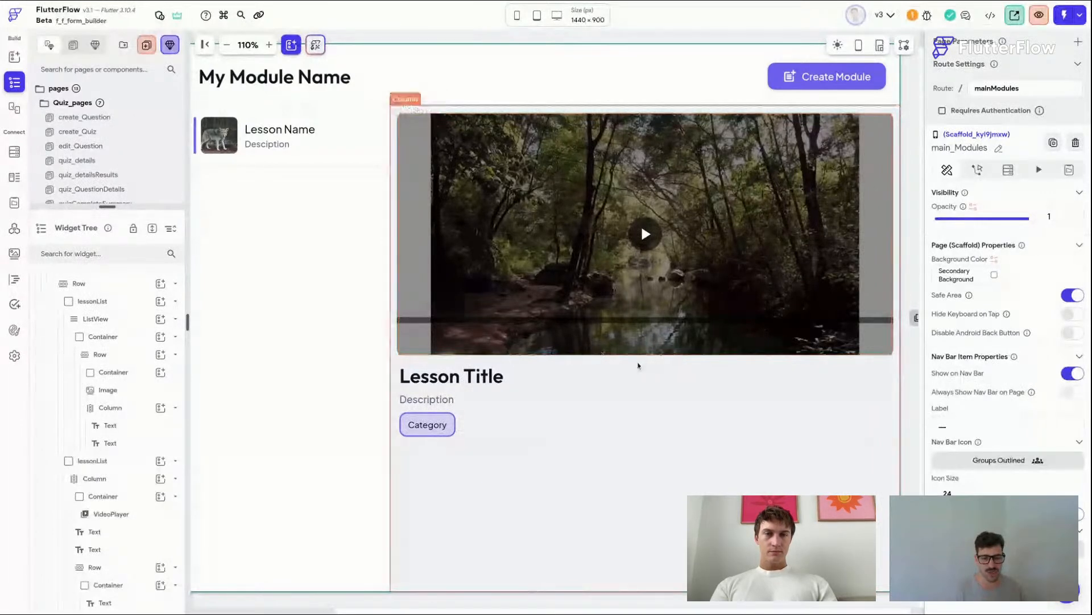
{"action": "left_click", "coordinate": [608, 392]}
{"action": "key", "text": "super+slash"}
{"action": "left_click", "coordinate": [974, 237]}
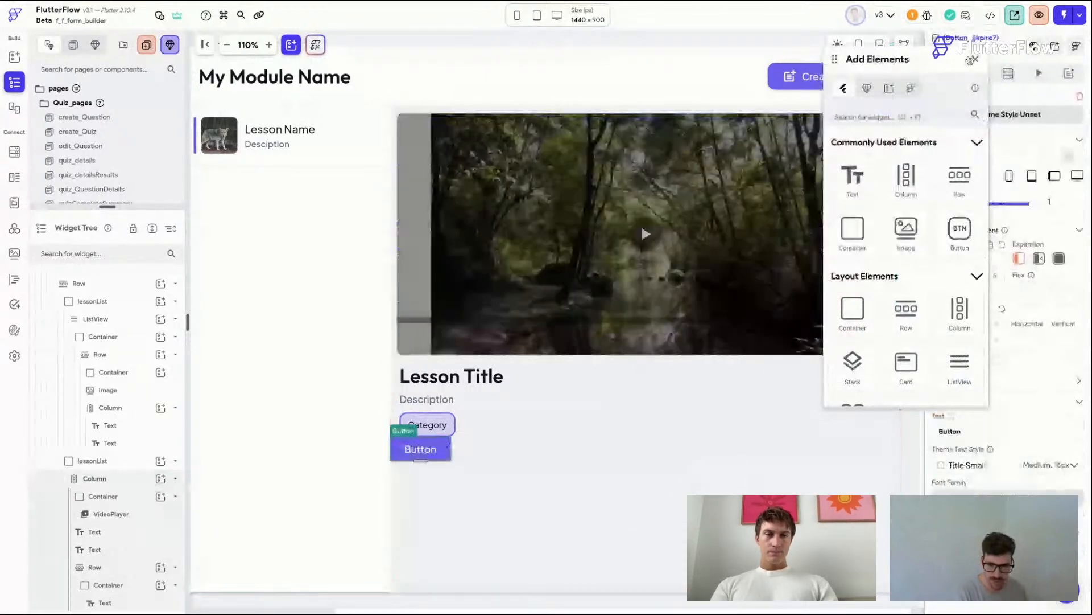
Step: Wrap the button in a Row and align the Row's main axis to the end
{"action": "right_click", "coordinate": [444, 449]}
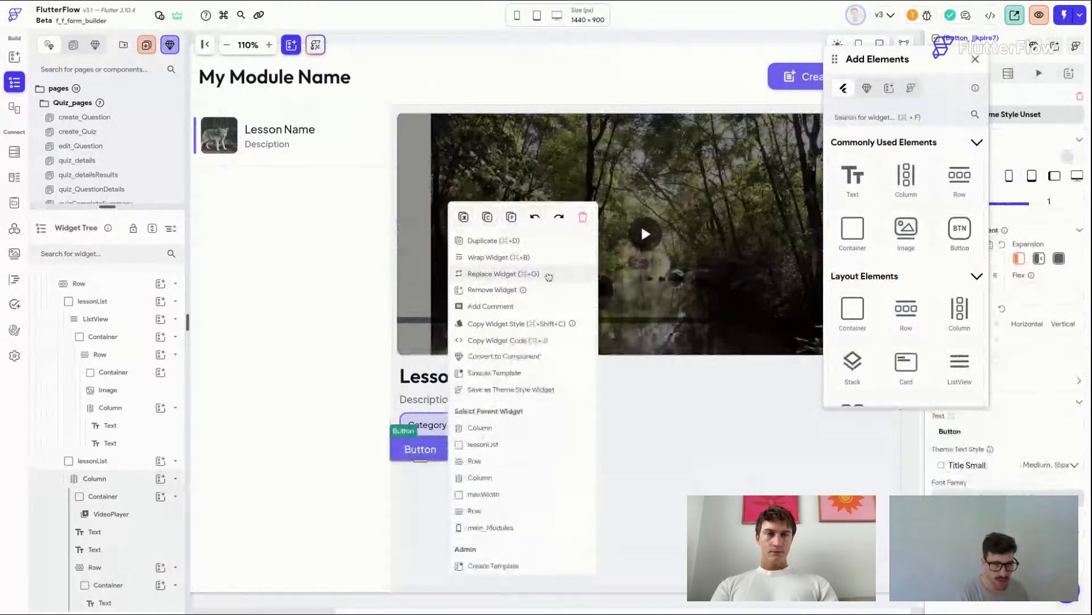
{"action": "left_click", "coordinate": [581, 259]}
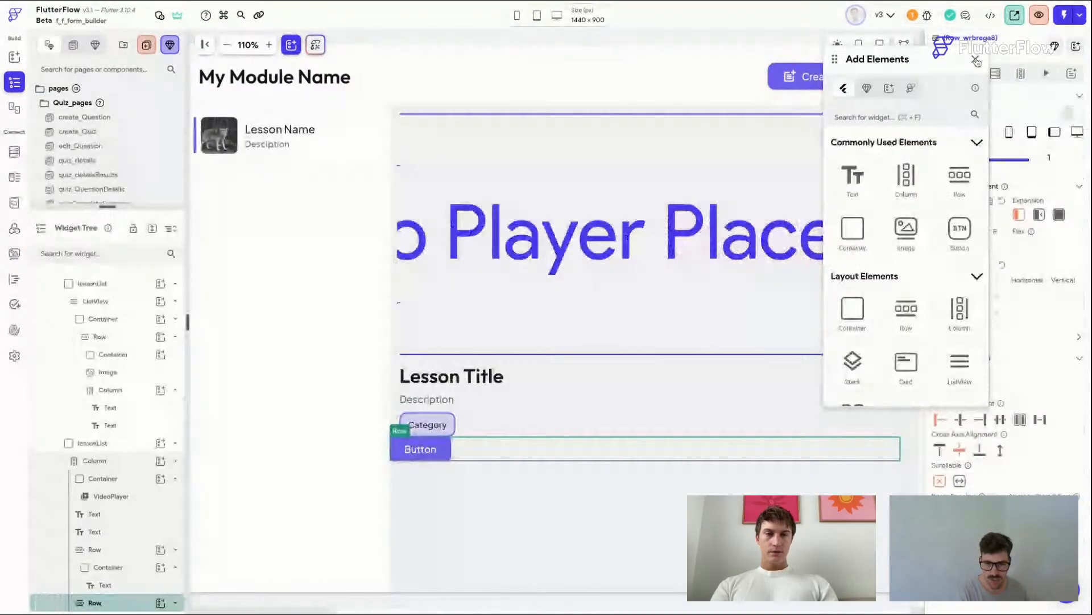
{"action": "left_click", "coordinate": [976, 60]}
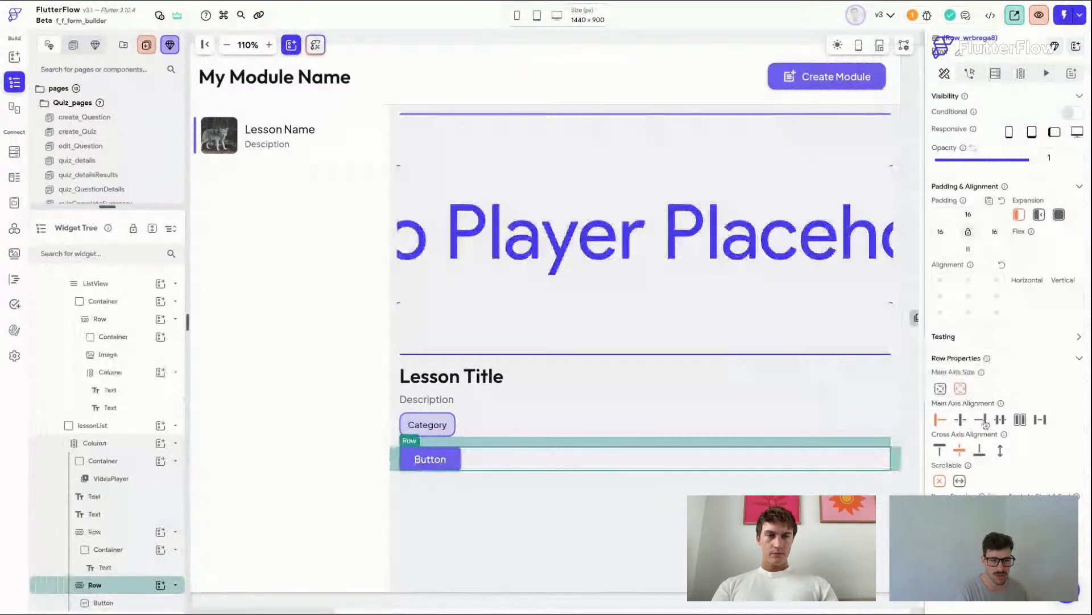
{"action": "left_click", "coordinate": [980, 420]}
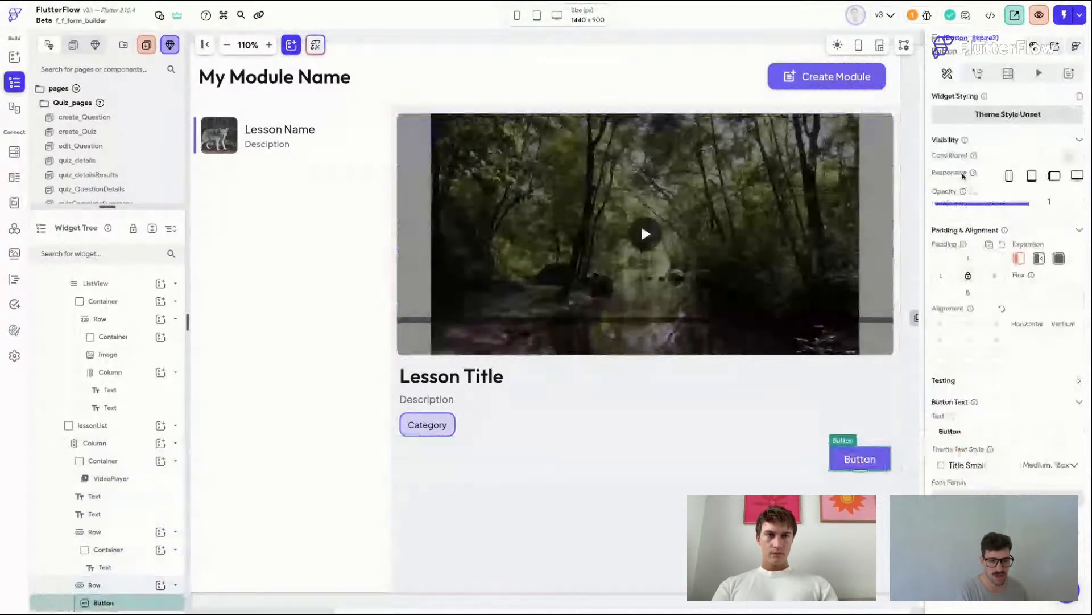
Step: Set the button's text to "Complete Lesson"
{"action": "scroll", "coordinate": [964, 176], "scroll_direction": "down", "scroll_amount": 5}
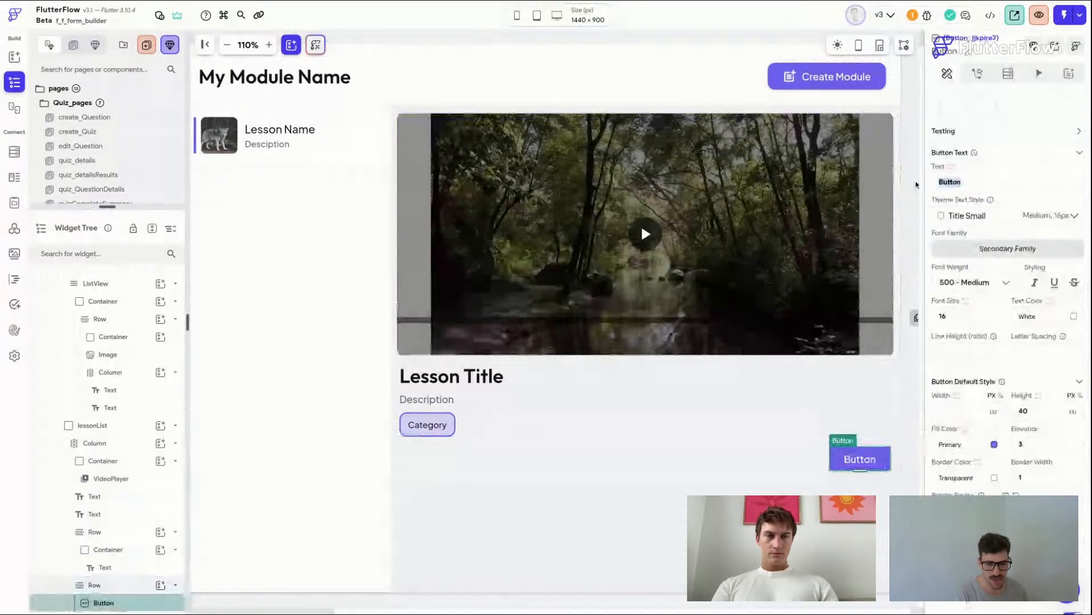
{"action": "type", "text": "Comlete"}
{"action": "key", "text": "BackSpace"}
{"action": "key", "text": "BackSpace"}
{"action": "key", "text": "BackSpace"}
{"action": "key", "text": "BackSpace"}
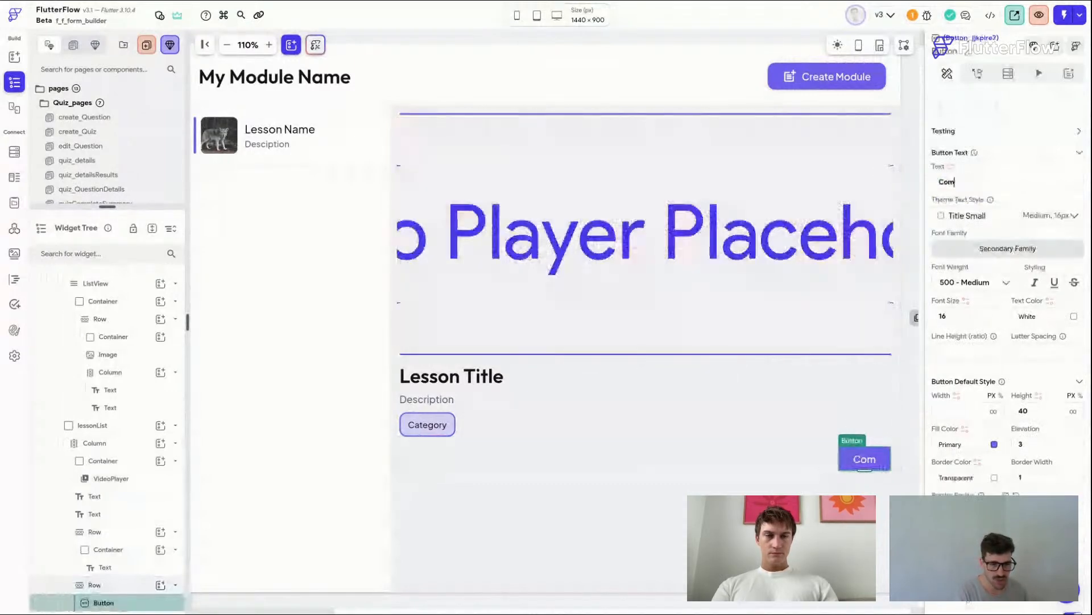
{"action": "type", "text": "plete Lesso"}
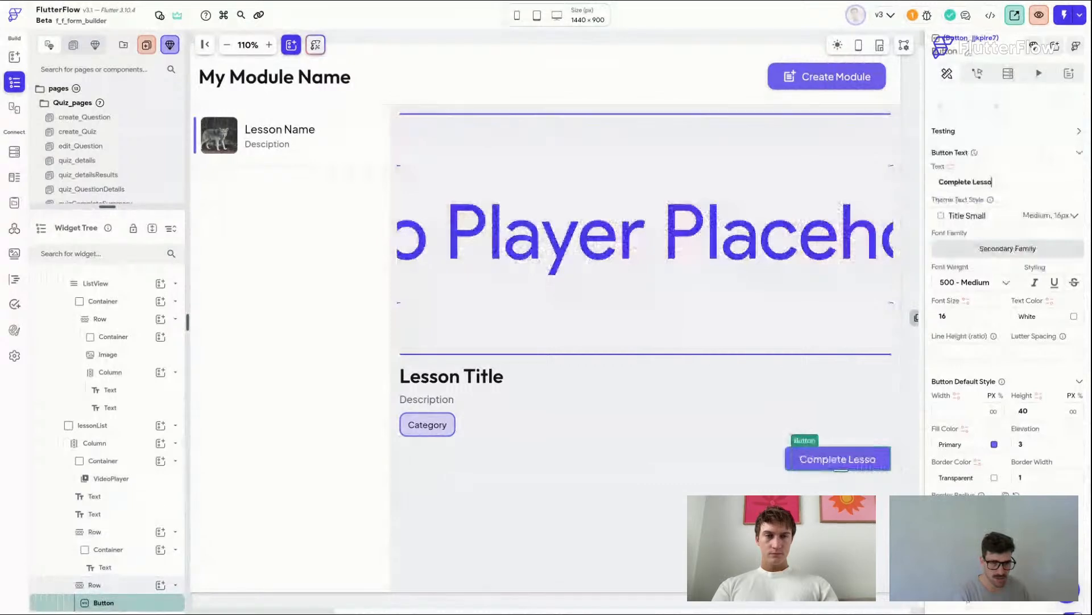
{"action": "type", "text": "n"}
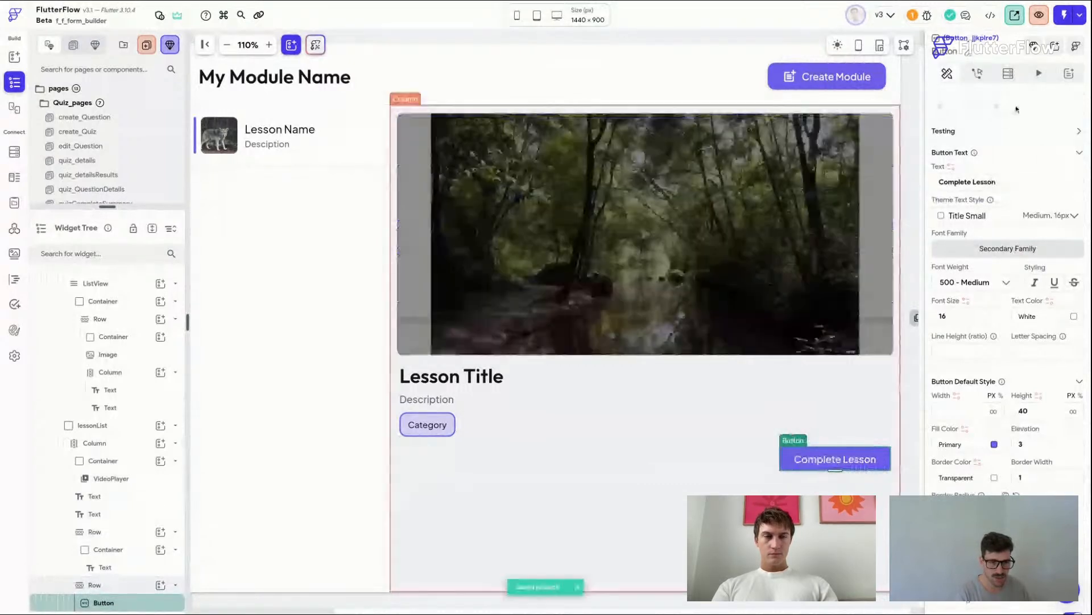
Step: Apply the btnPrimary_Small theme widget style to the button
{"action": "scroll", "coordinate": [1017, 109], "scroll_direction": "up", "scroll_amount": 5}
{"action": "left_click", "coordinate": [1008, 114]}
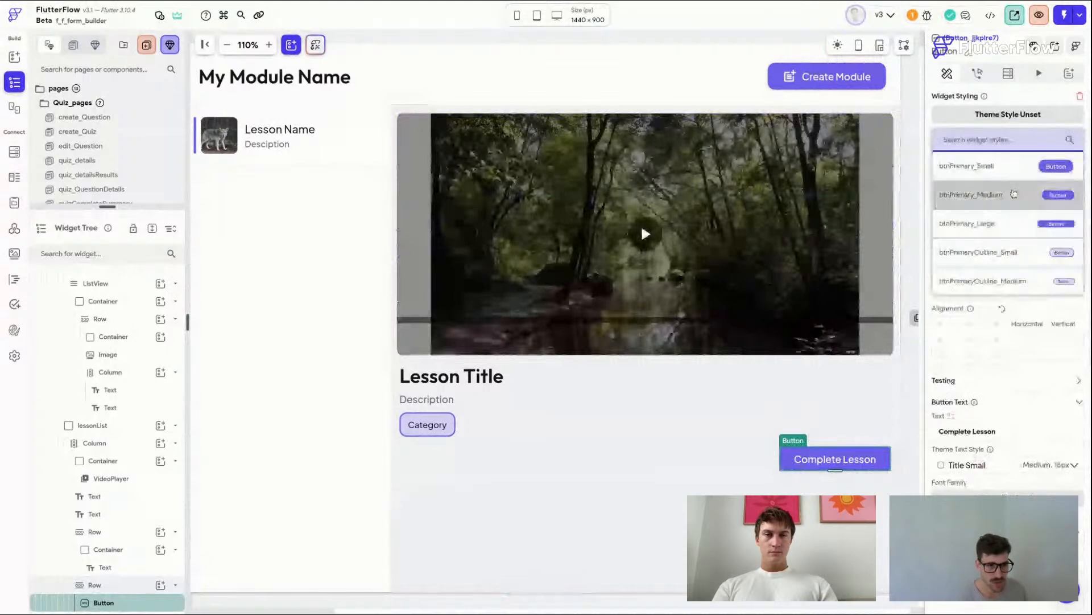
{"action": "left_click", "coordinate": [1014, 194]}
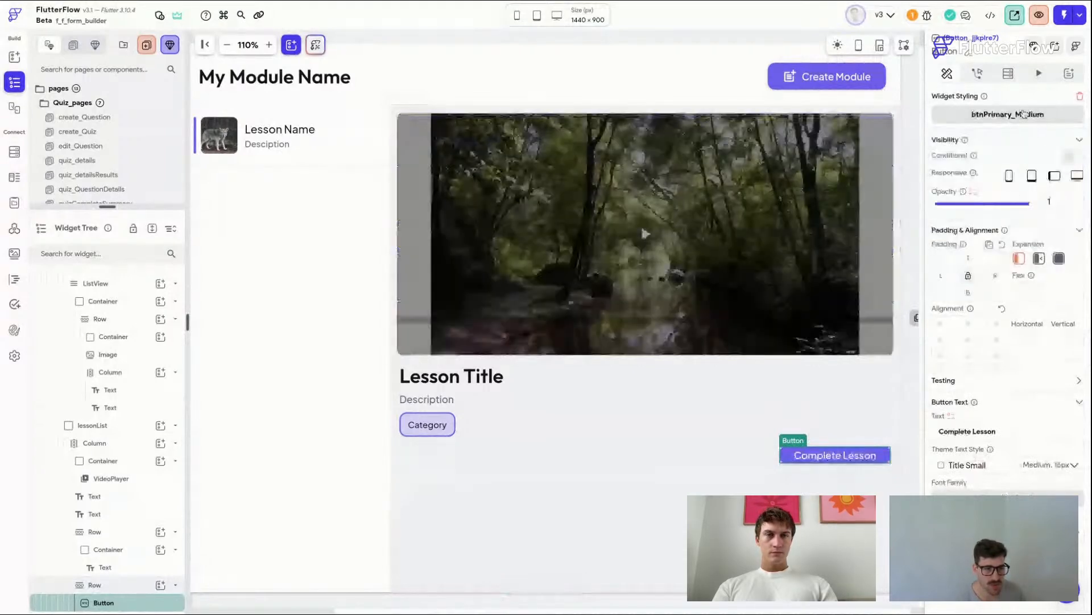
{"action": "left_click", "coordinate": [1024, 114]}
{"action": "left_click", "coordinate": [1019, 174]}
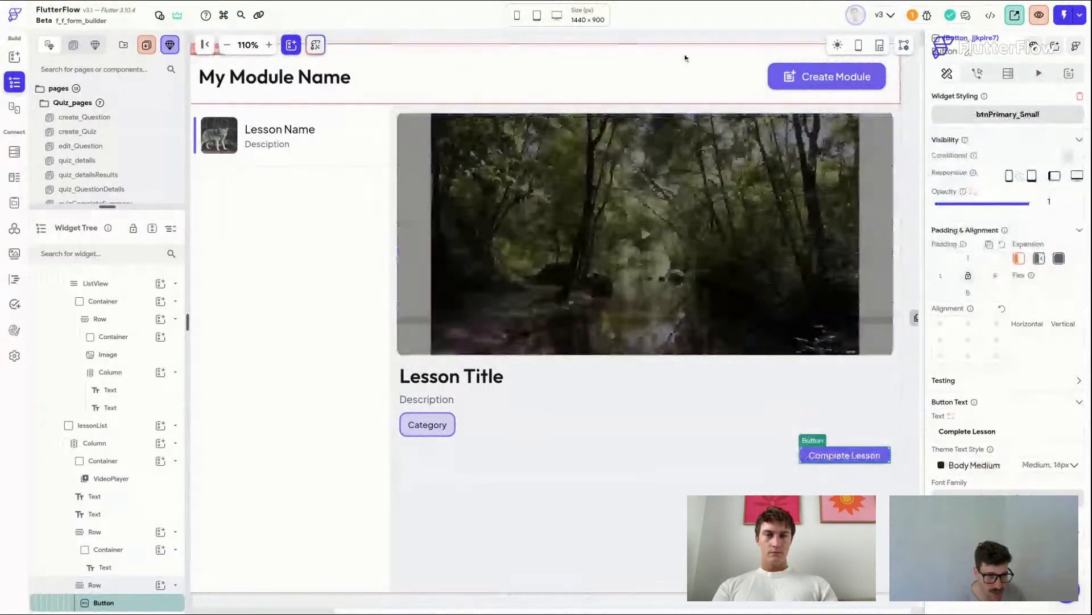
{"action": "left_click", "coordinate": [685, 57]}
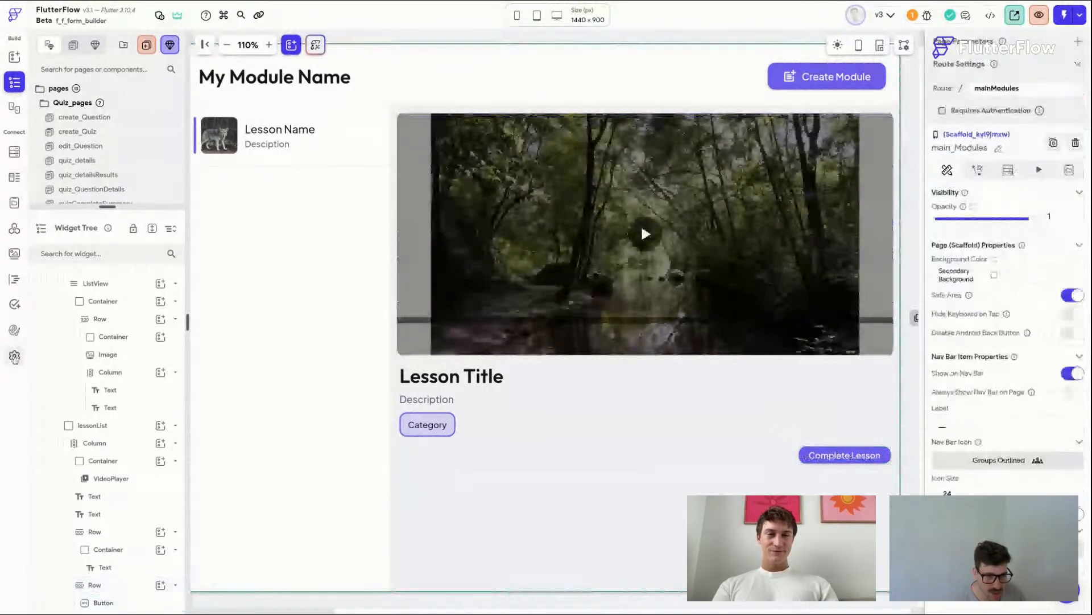
Step: Open the Theme Widgets settings and set the btnPrimary_Small button height to 32, saving it
{"action": "left_click", "coordinate": [14, 330]}
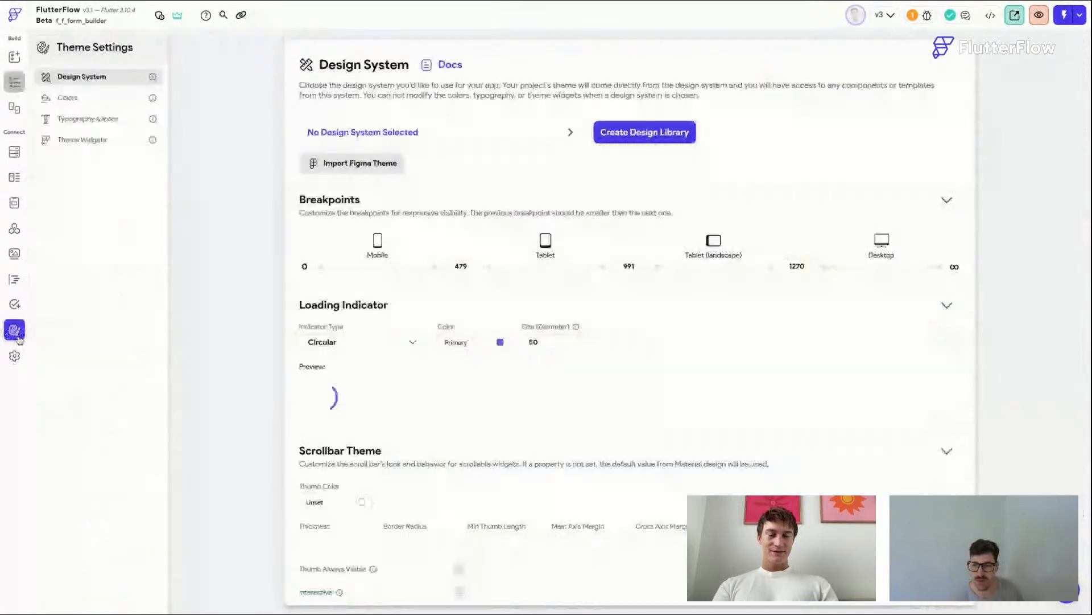
{"action": "left_click", "coordinate": [101, 98]}
{"action": "left_click", "coordinate": [108, 140]}
{"action": "scroll", "coordinate": [378, 358], "scroll_direction": "down", "scroll_amount": 2}
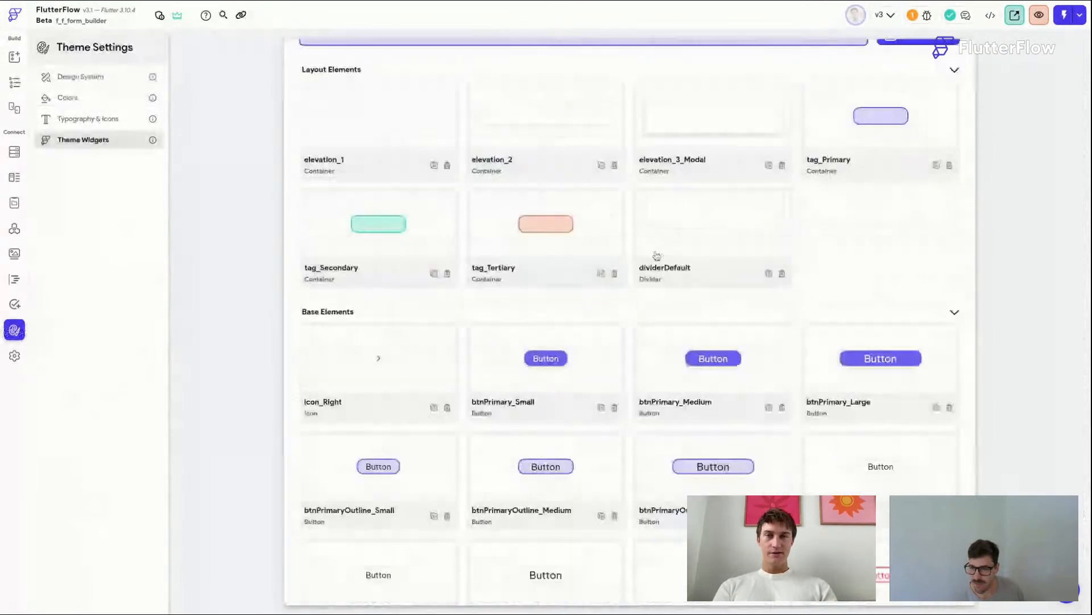
{"action": "scroll", "coordinate": [732, 261], "scroll_direction": "down", "scroll_amount": 3}
{"action": "left_click", "coordinate": [546, 254]}
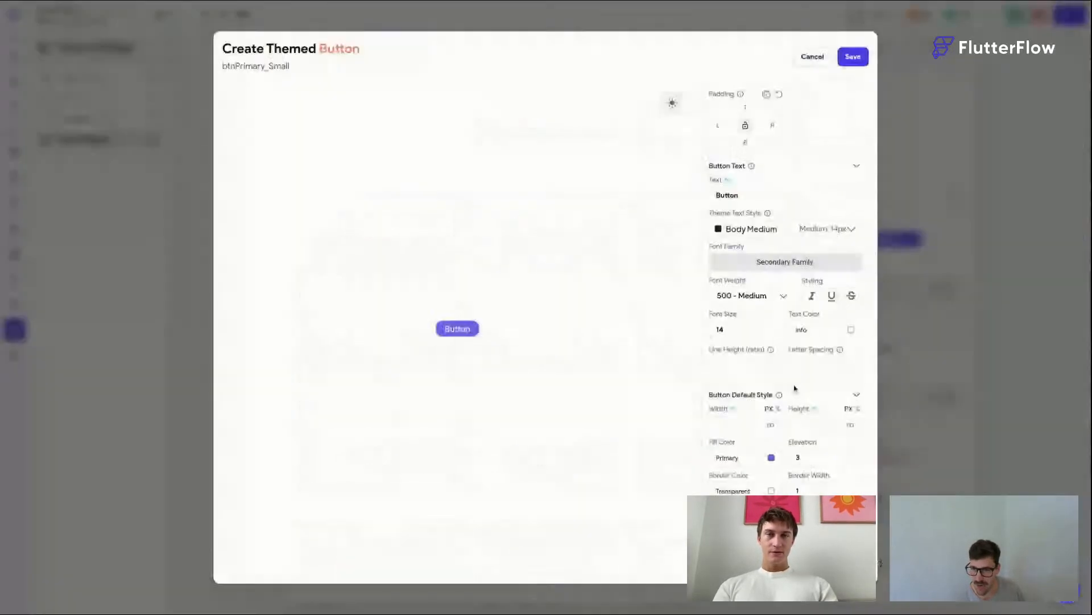
{"action": "scroll", "coordinate": [795, 387], "scroll_direction": "down", "scroll_amount": 3}
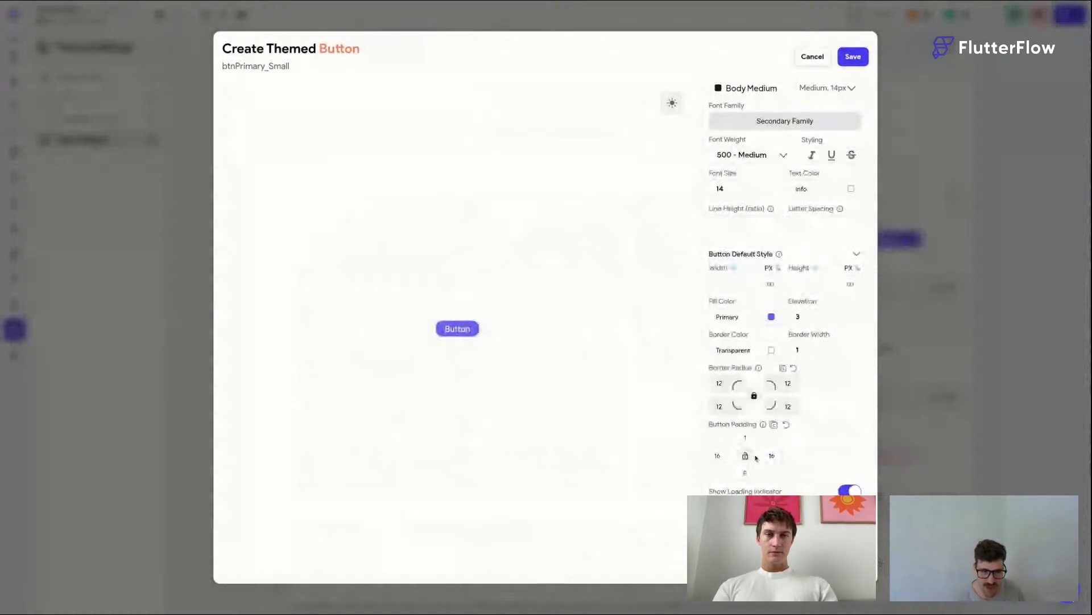
{"action": "left_click", "coordinate": [807, 284]}
{"action": "type", "text": "32"}
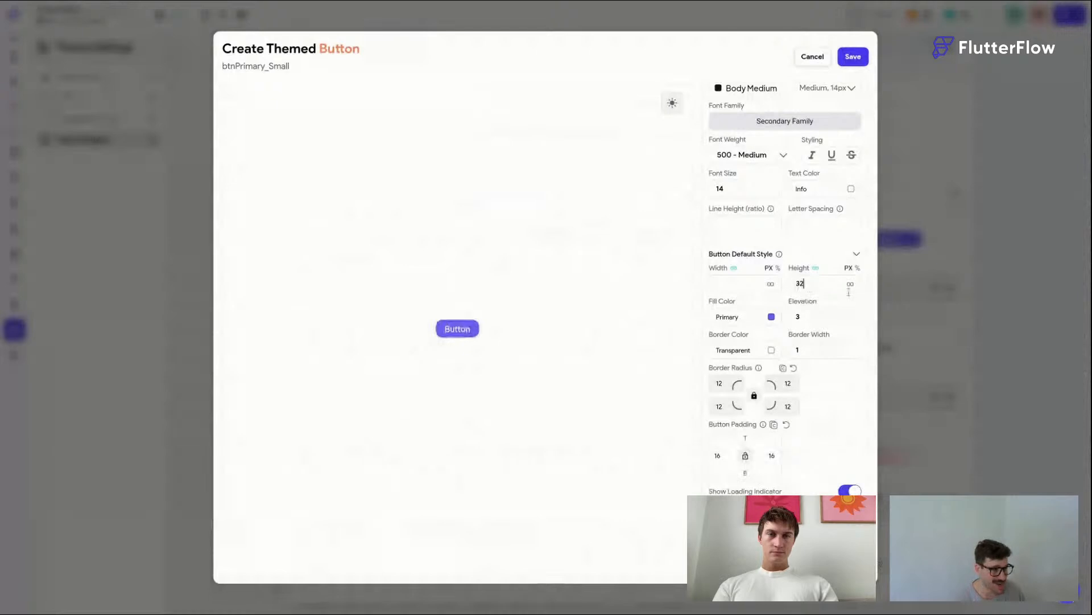
{"action": "left_click", "coordinate": [854, 57]}
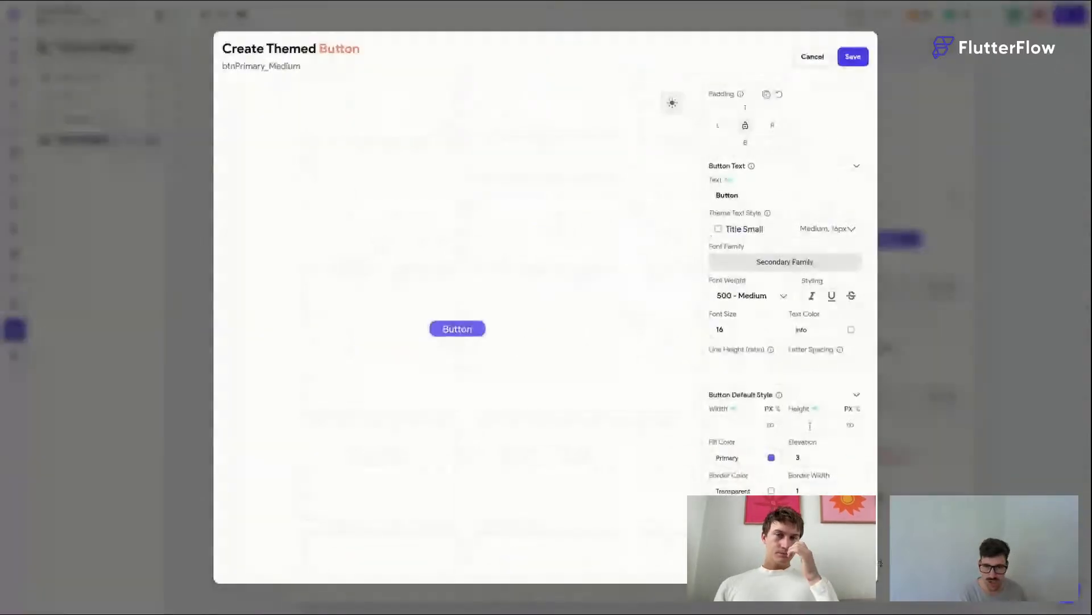
Step: Enter a height of 40 for the btnPrimary_Medium theme button, then cancel the editor
{"action": "left_click", "coordinate": [810, 425]}
{"action": "type", "text": "40"}
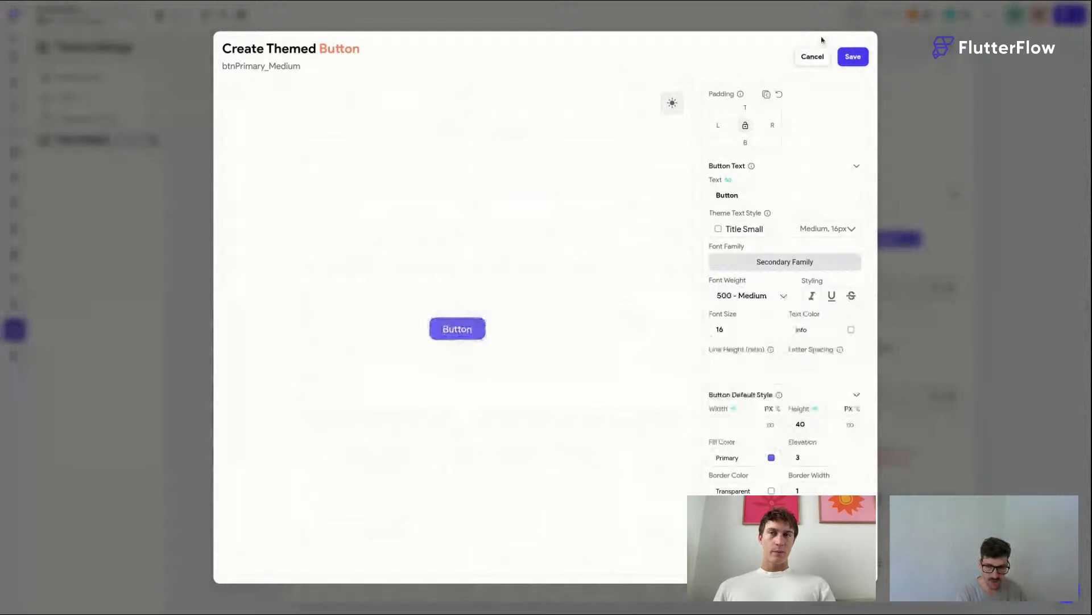
{"action": "left_click", "coordinate": [814, 56]}
Step: Set the btnPrimary_Large theme button height to 48 and save it
{"action": "left_click", "coordinate": [896, 248]}
{"action": "left_click", "coordinate": [805, 421]}
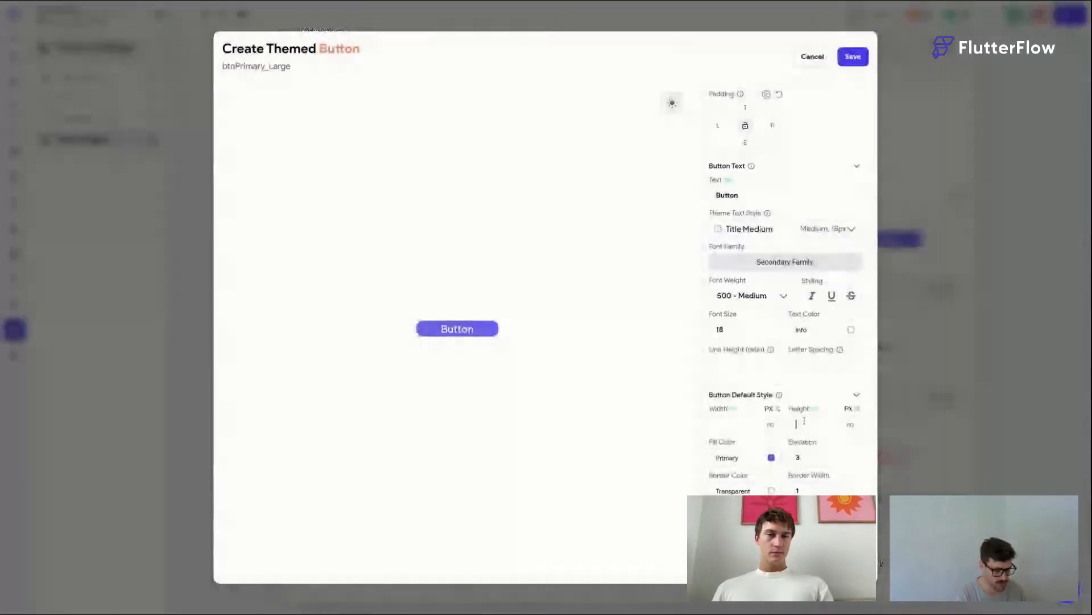
{"action": "type", "text": "48"}
{"action": "left_click", "coordinate": [853, 57]}
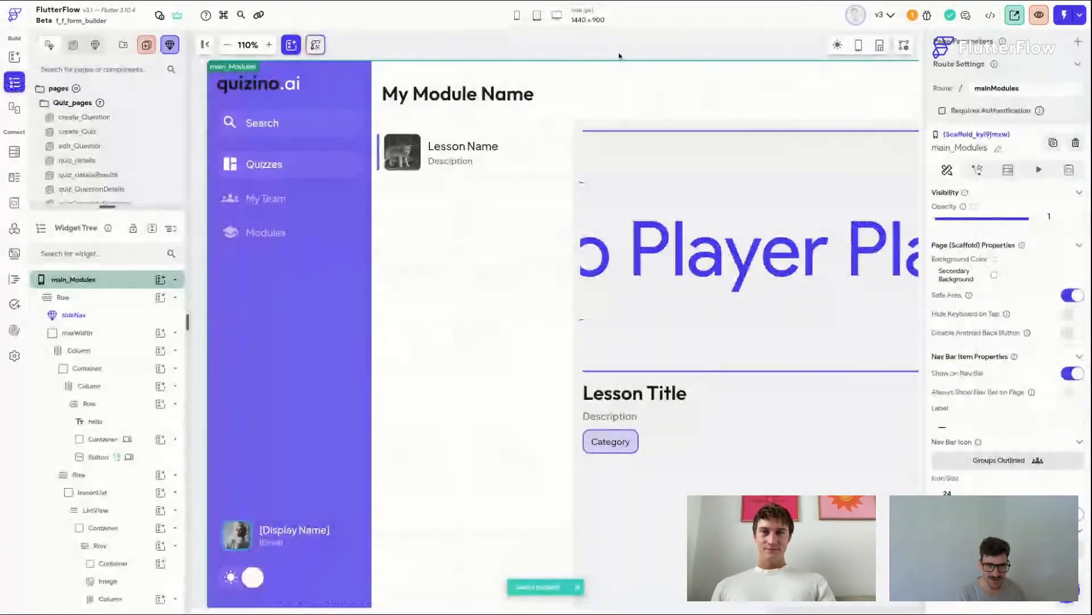
Step: Add a backend query to the lesson ListView that queries the lessons collection
{"action": "scroll", "coordinate": [620, 56], "scroll_direction": "right", "scroll_amount": 1}
{"action": "scroll", "coordinate": [619, 40], "scroll_direction": "right", "scroll_amount": 2}
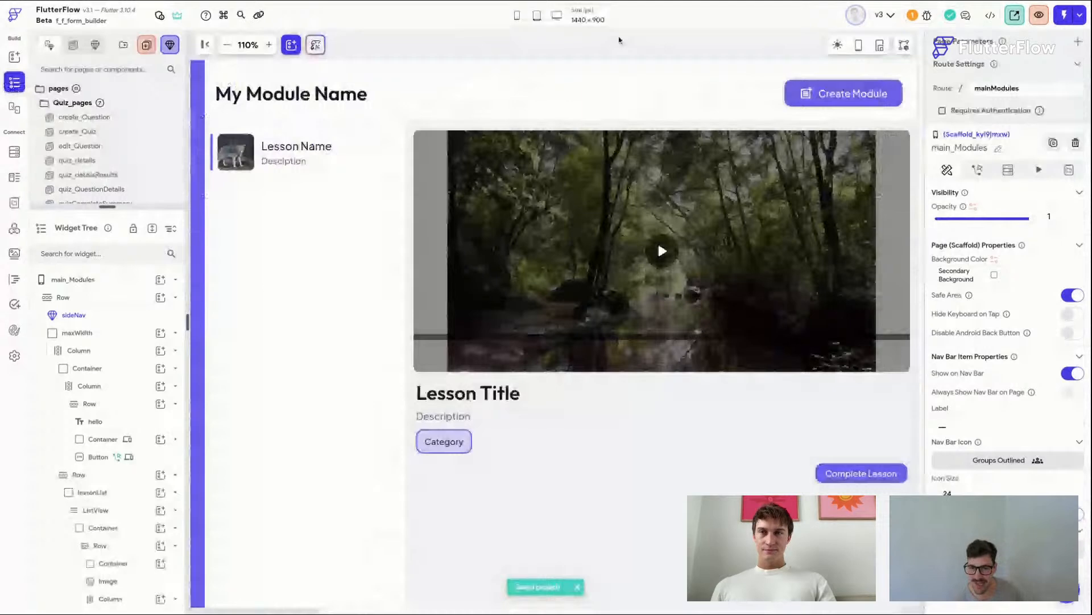
{"action": "scroll", "coordinate": [580, 43], "scroll_direction": "left", "scroll_amount": 1}
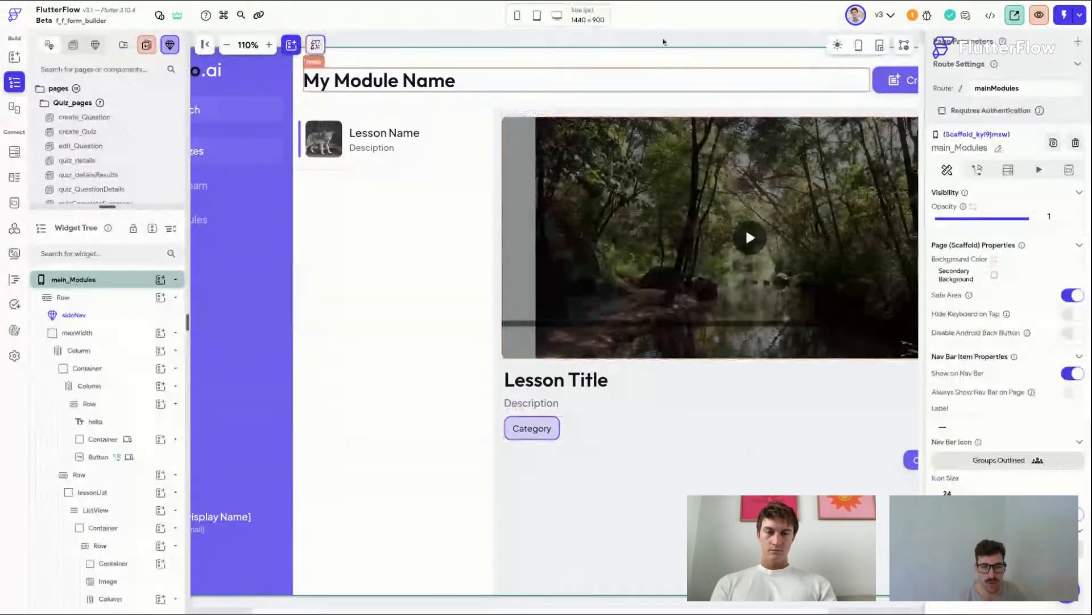
{"action": "scroll", "coordinate": [659, 41], "scroll_direction": "left", "scroll_amount": 1}
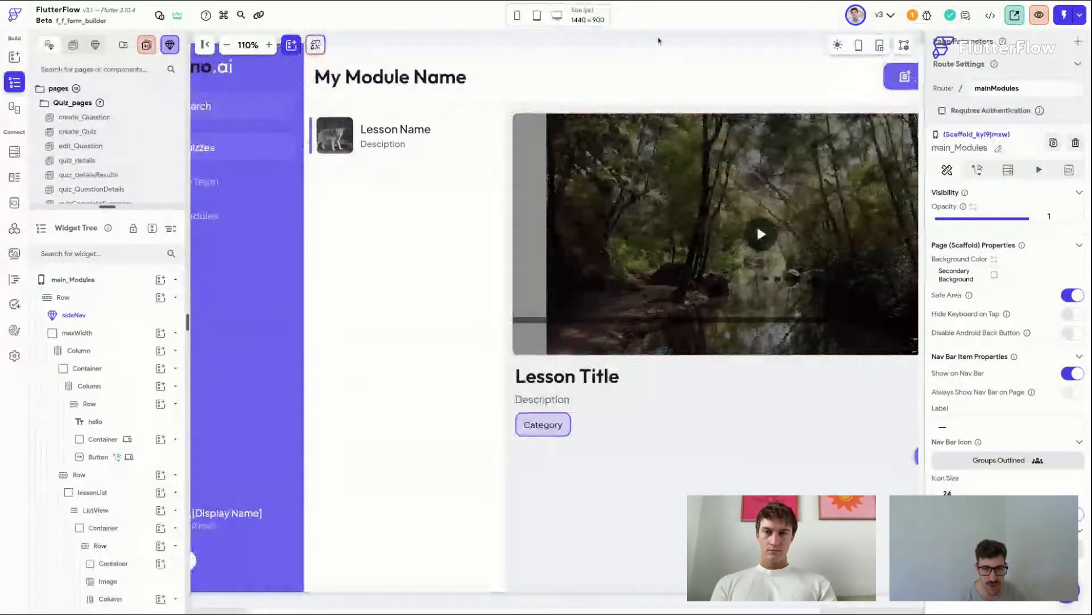
{"action": "scroll", "coordinate": [659, 41], "scroll_direction": "up", "scroll_amount": 1}
{"action": "scroll", "coordinate": [658, 41], "scroll_direction": "left", "scroll_amount": 1}
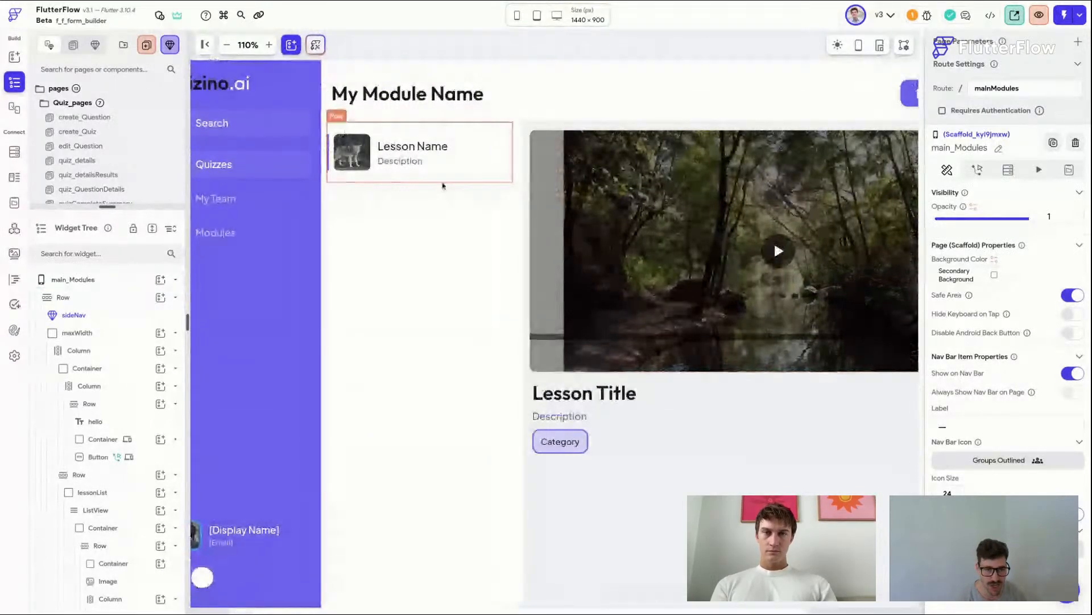
{"action": "left_click", "coordinate": [433, 224]}
{"action": "left_click", "coordinate": [995, 73]}
{"action": "left_click", "coordinate": [1040, 113]}
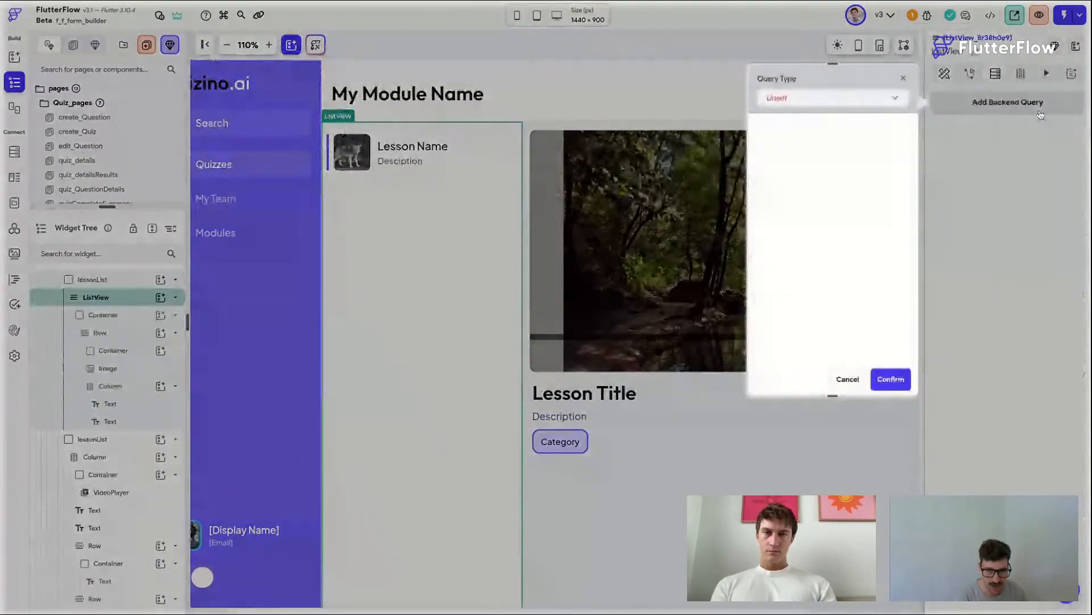
{"action": "left_click", "coordinate": [831, 98]}
{"action": "left_click", "coordinate": [797, 96]}
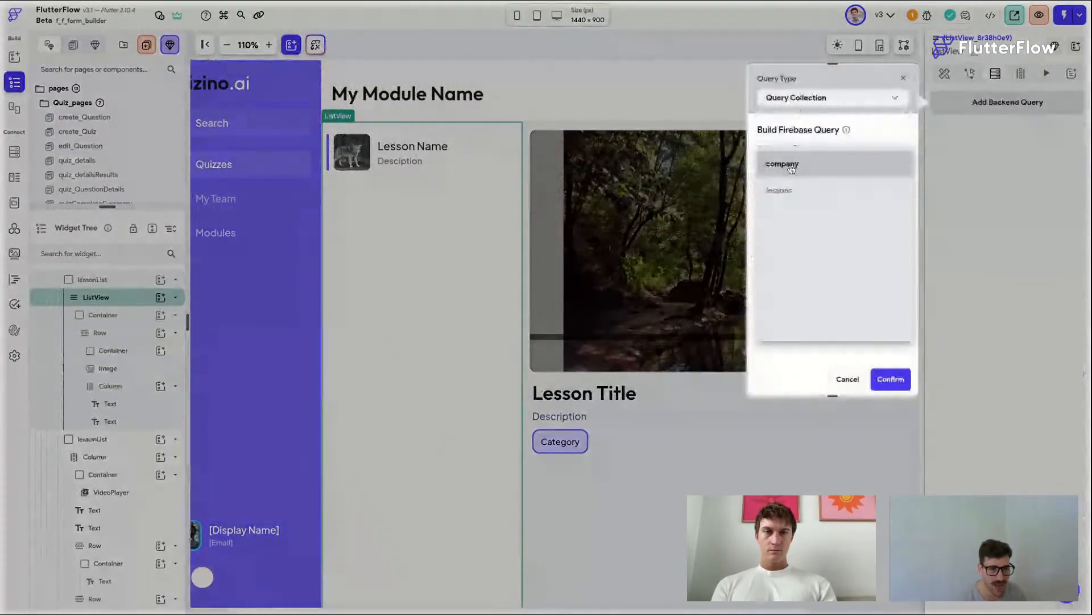
{"action": "left_click", "coordinate": [794, 197]}
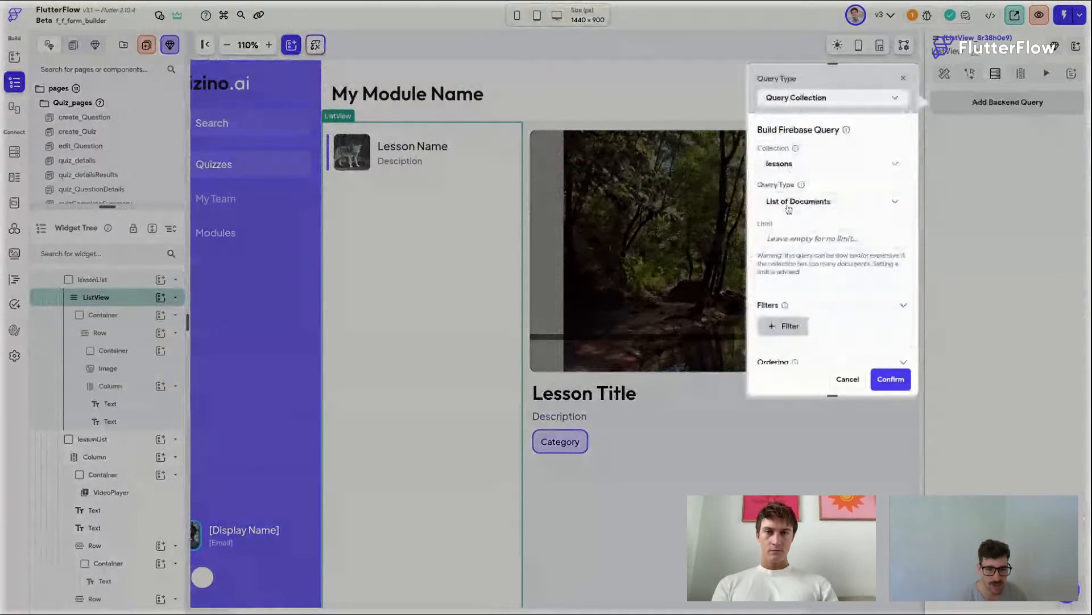
Step: Order the lessons query by index in increasing order, enable Ignore Empty Filter Values, and confirm the query
{"action": "scroll", "coordinate": [808, 273], "scroll_direction": "down", "scroll_amount": 1}
{"action": "scroll", "coordinate": [808, 307], "scroll_direction": "down", "scroll_amount": 1}
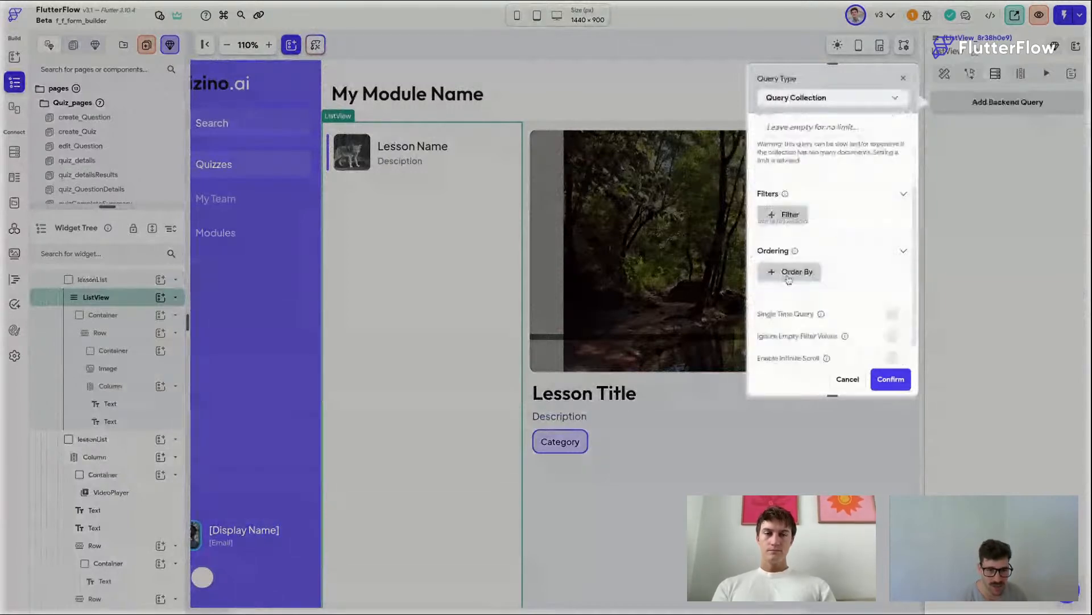
{"action": "left_click", "coordinate": [788, 278]}
{"action": "left_click", "coordinate": [796, 326]}
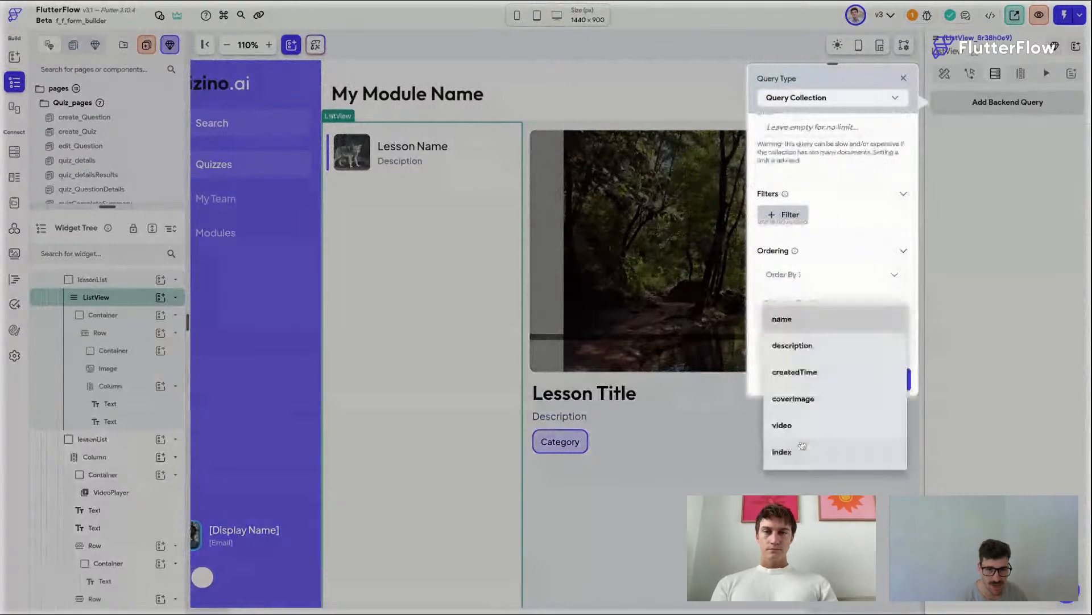
{"action": "left_click", "coordinate": [782, 452]}
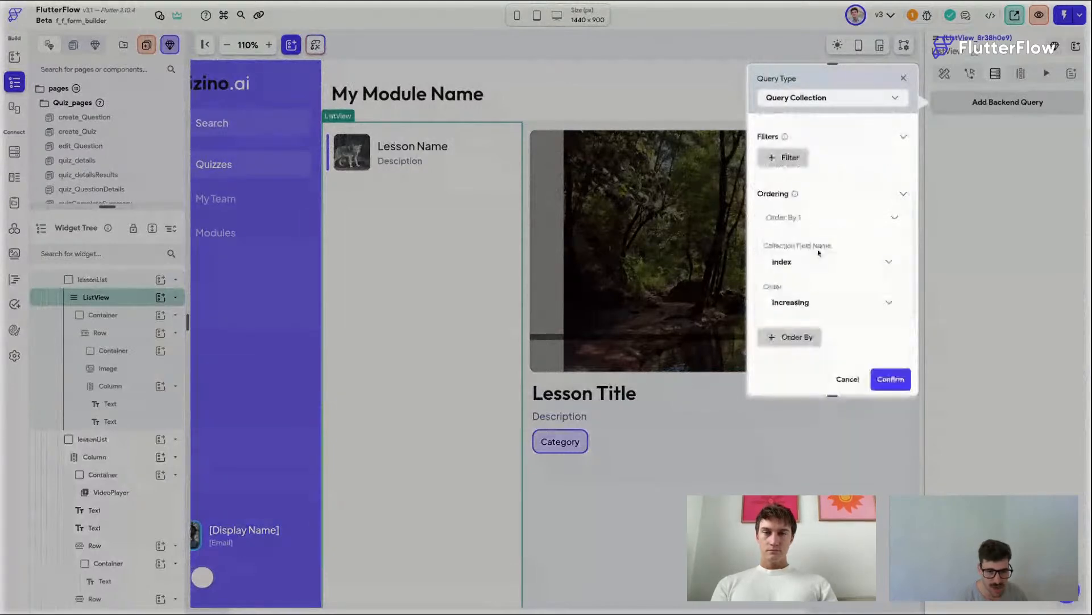
{"action": "scroll", "coordinate": [822, 256], "scroll_direction": "down", "scroll_amount": 3}
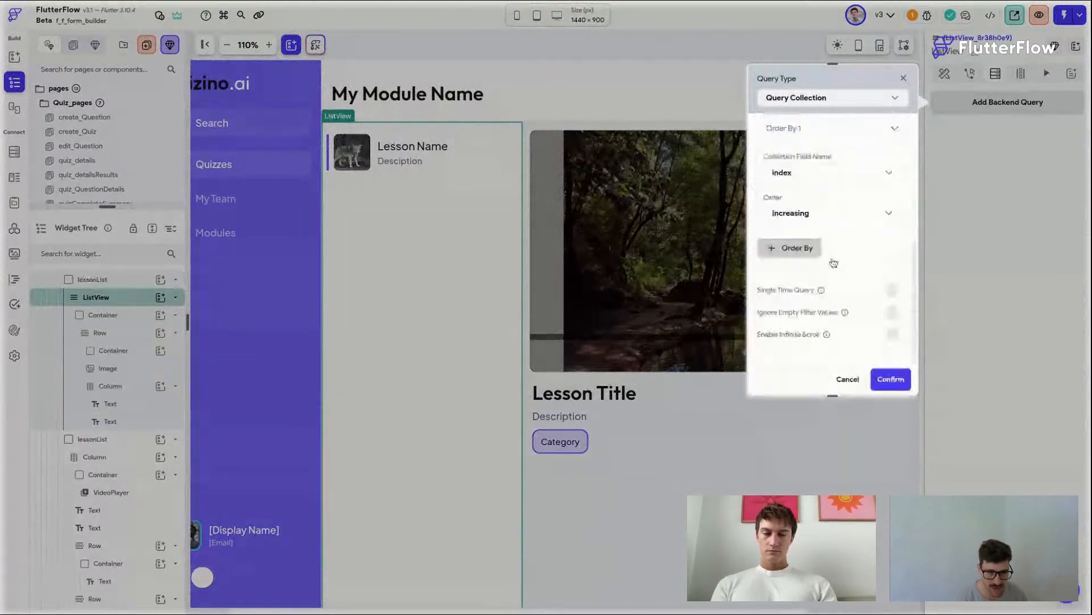
{"action": "left_click", "coordinate": [891, 312]}
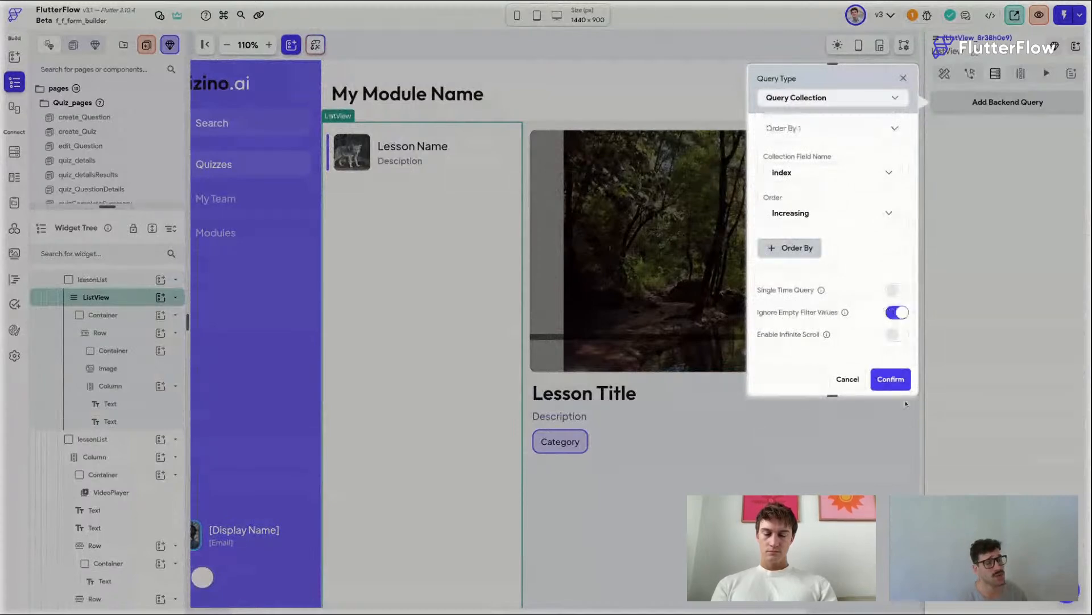
{"action": "left_click", "coordinate": [898, 381]}
{"action": "left_click", "coordinate": [626, 370]}
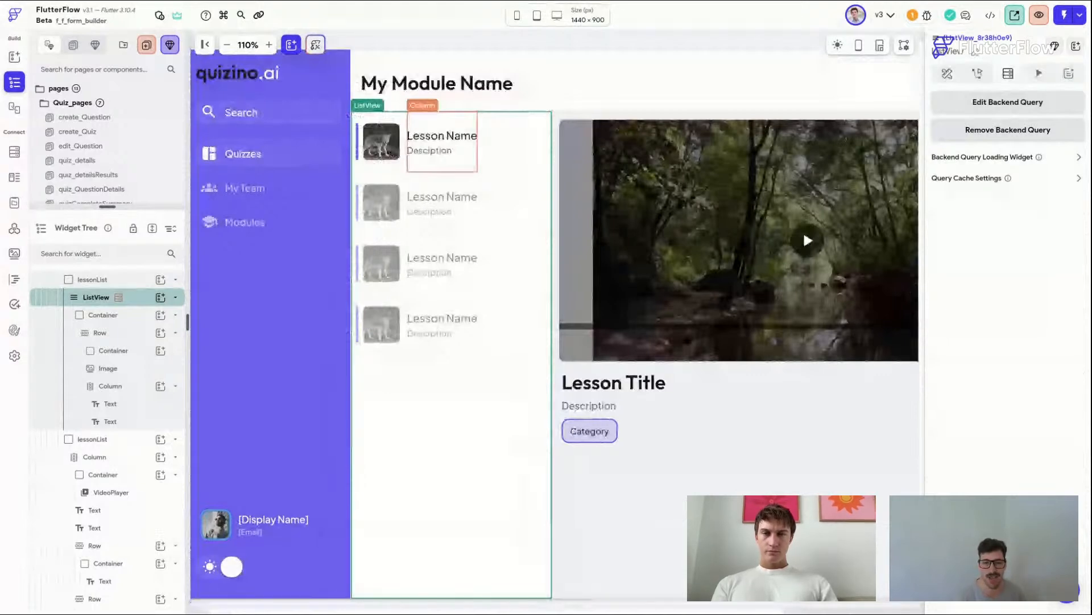
Step: Make the lesson text column expanded and bind the lesson image path to the lessons document's coverImage
{"action": "left_click", "coordinate": [410, 132]}
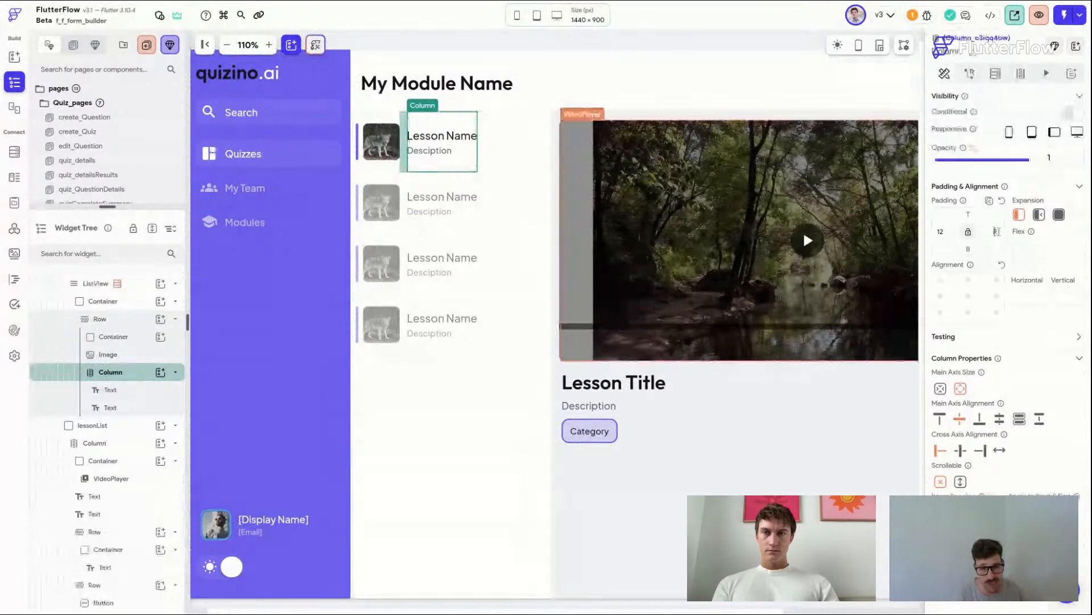
{"action": "left_click", "coordinate": [1059, 215]}
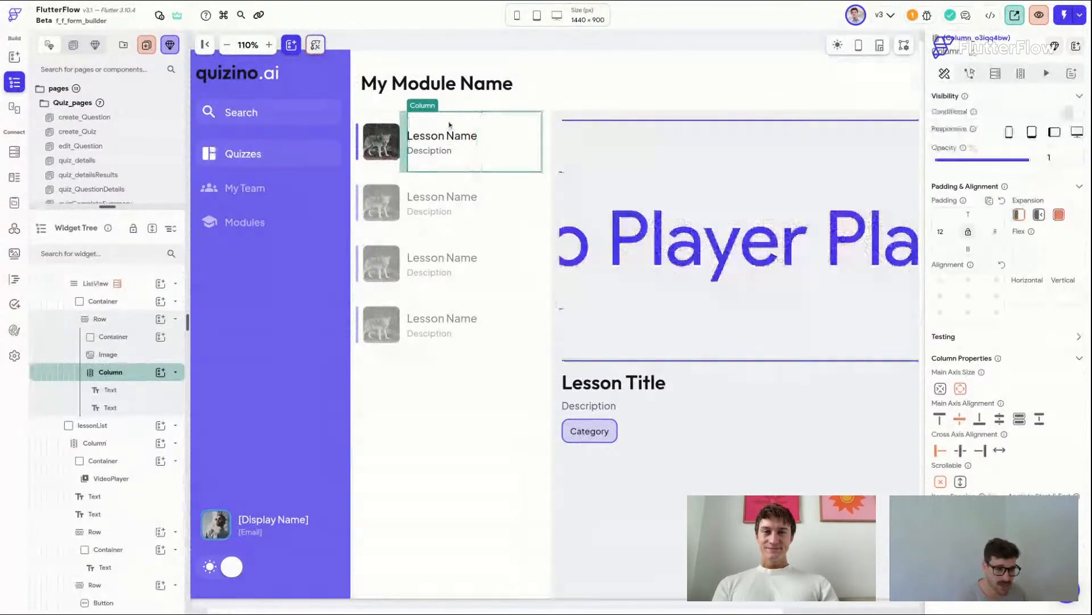
{"action": "left_click", "coordinate": [393, 146]}
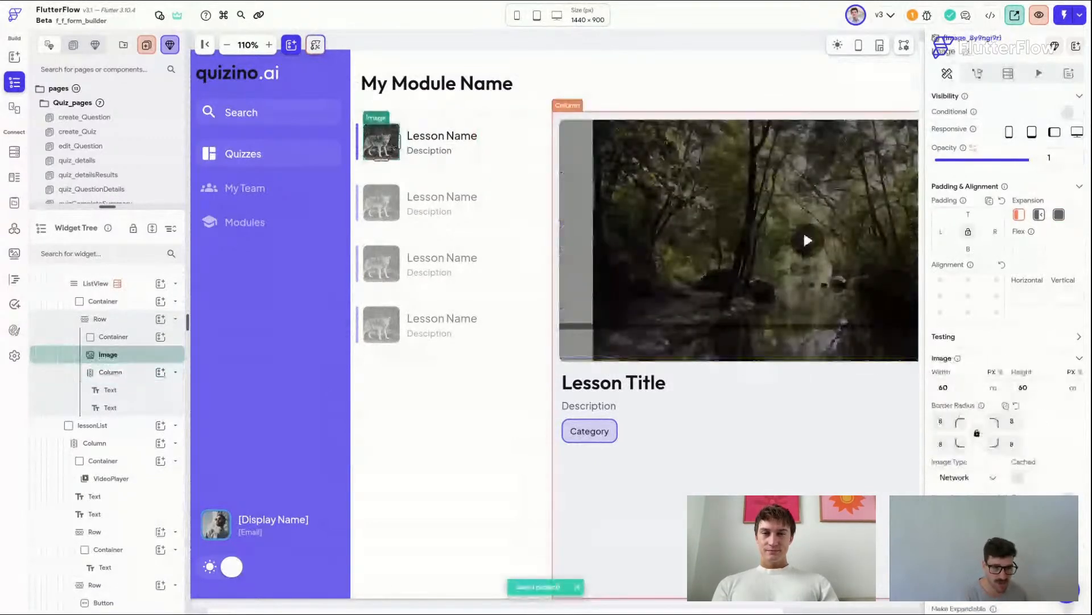
{"action": "left_click", "coordinate": [1069, 504]}
{"action": "left_click", "coordinate": [810, 453]}
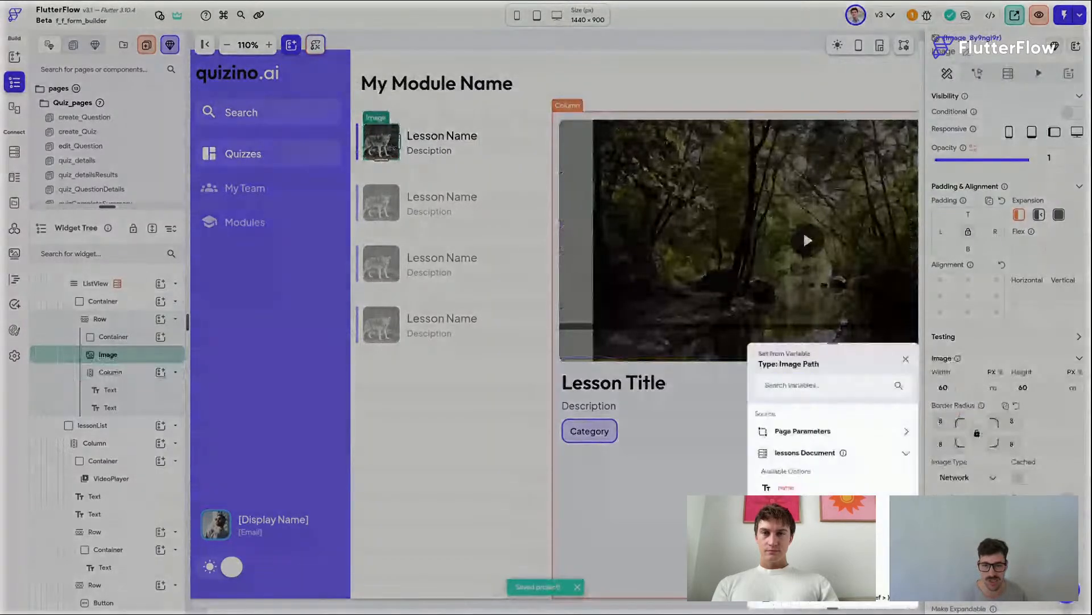
{"action": "left_click", "coordinate": [791, 486]}
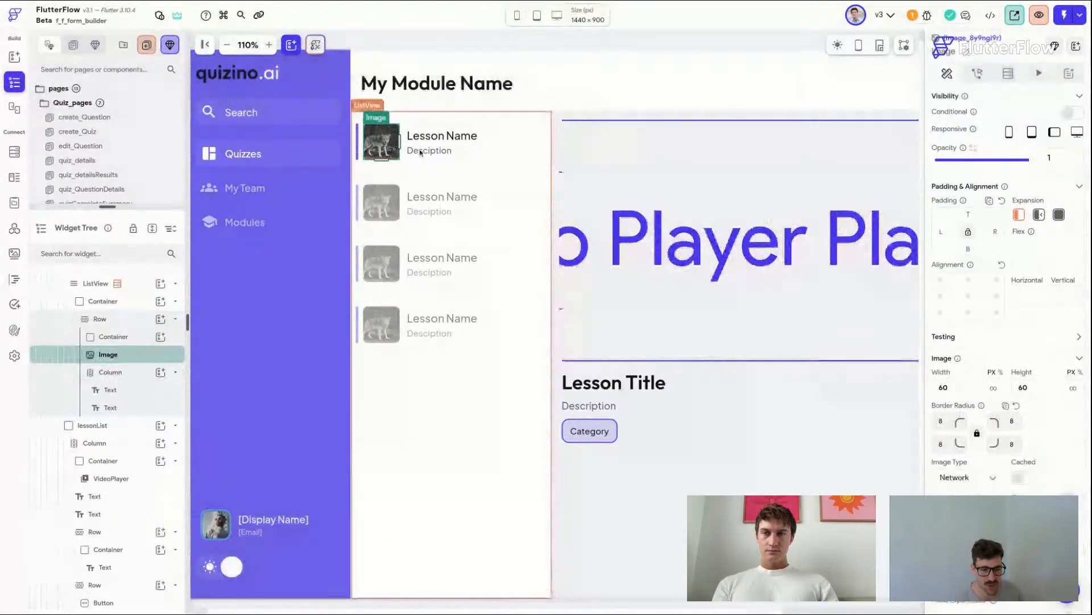
Step: Bind the lesson name and description texts to the lessons document's name and description fields
{"action": "left_click", "coordinate": [435, 137]}
{"action": "left_click", "coordinate": [1072, 155]}
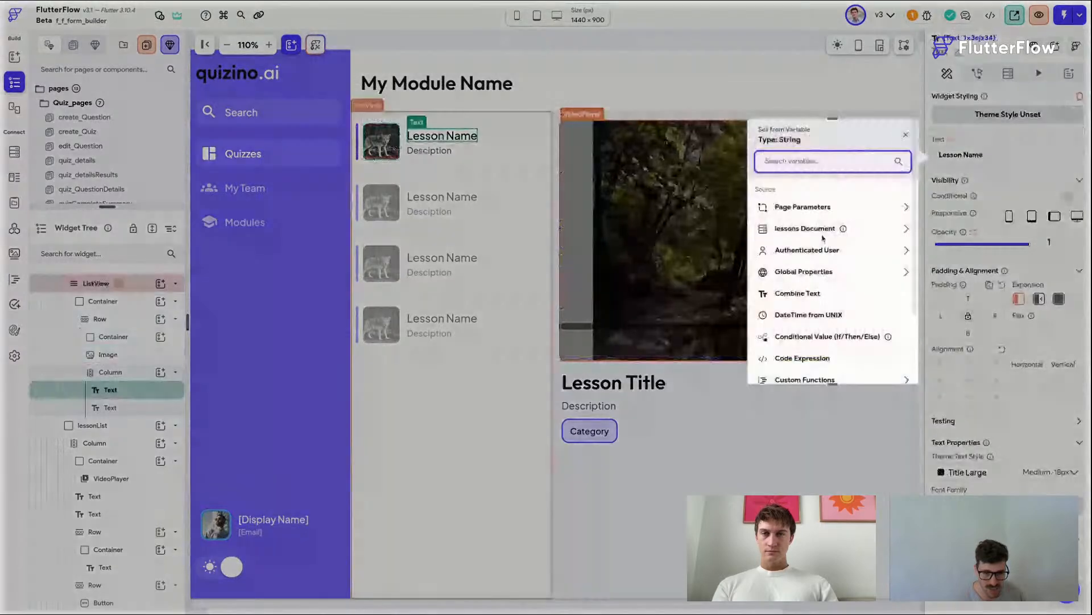
{"action": "left_click", "coordinate": [822, 234]}
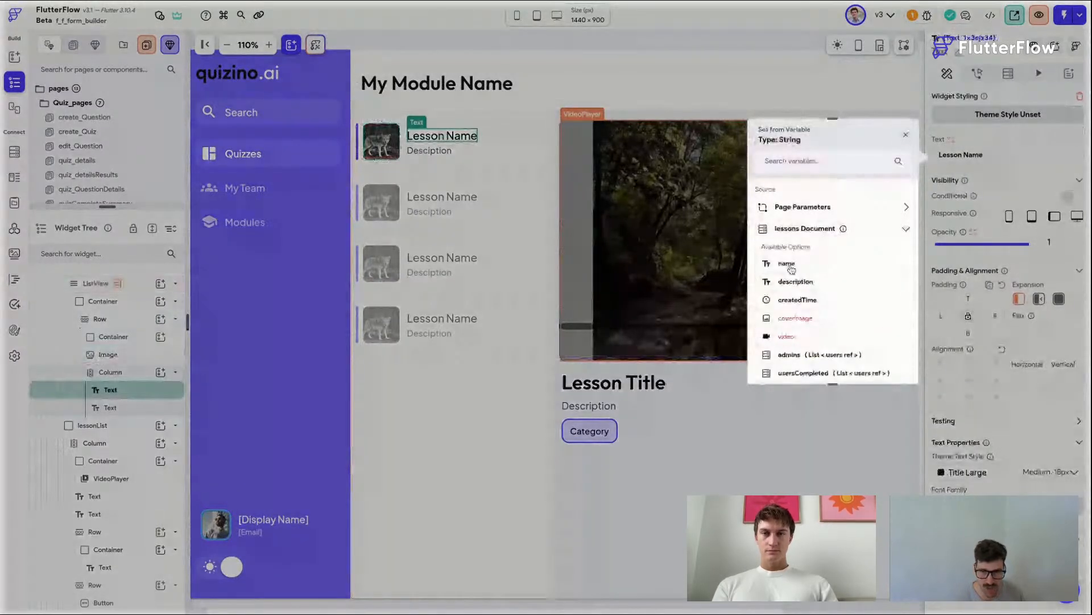
{"action": "left_click", "coordinate": [785, 193]}
{"action": "left_click", "coordinate": [430, 151]}
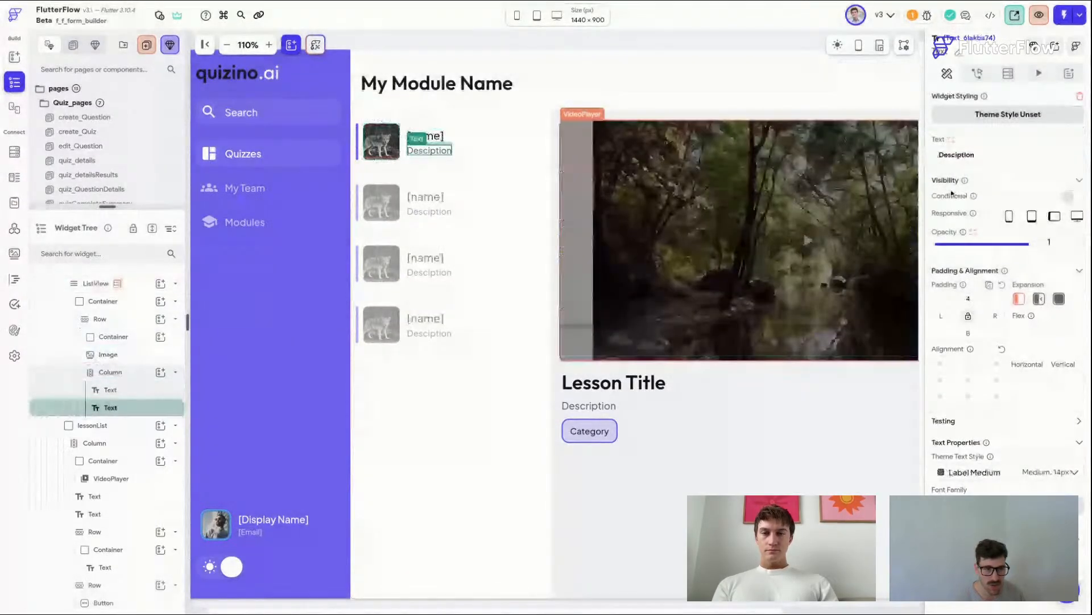
{"action": "left_click", "coordinate": [1072, 154]}
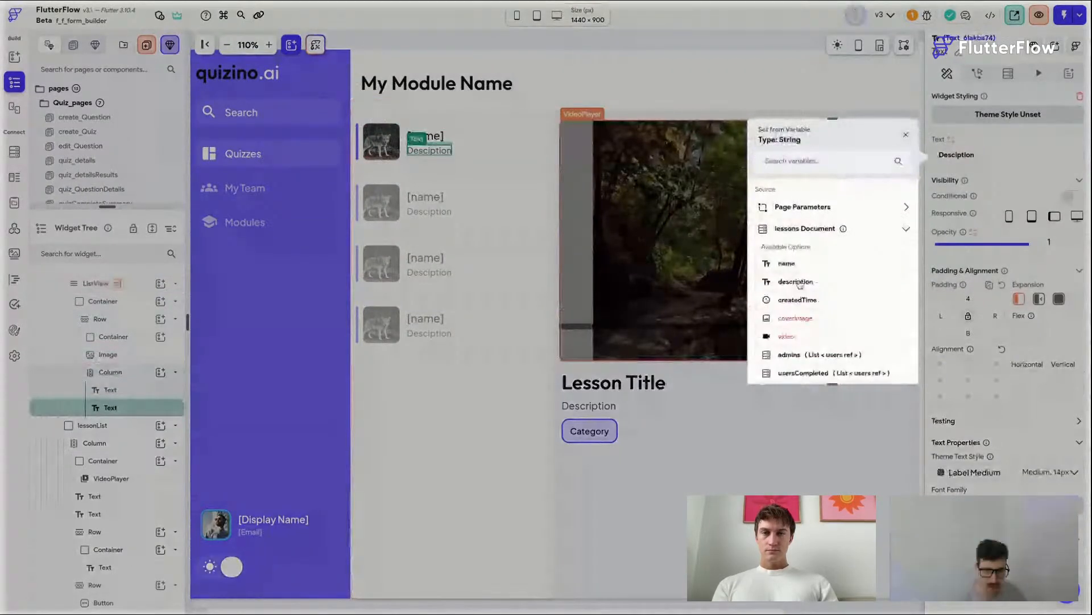
{"action": "left_click", "coordinate": [797, 282]}
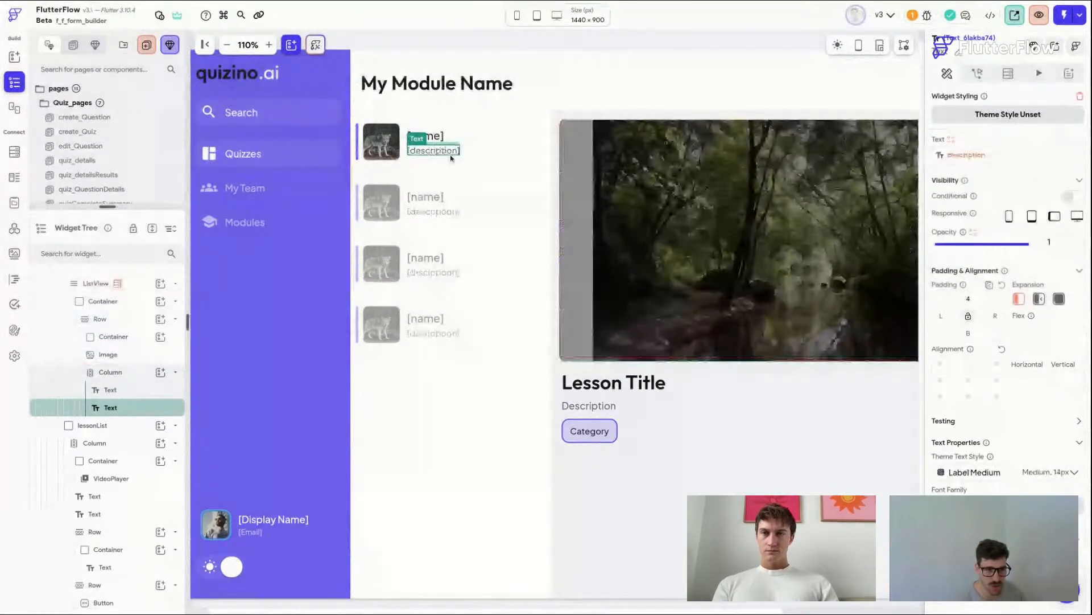
Step: Enable auto size on the description text with a minimum font size of 12 and a 60-character limit
{"action": "scroll", "coordinate": [1005, 329], "scroll_direction": "down", "scroll_amount": 4}
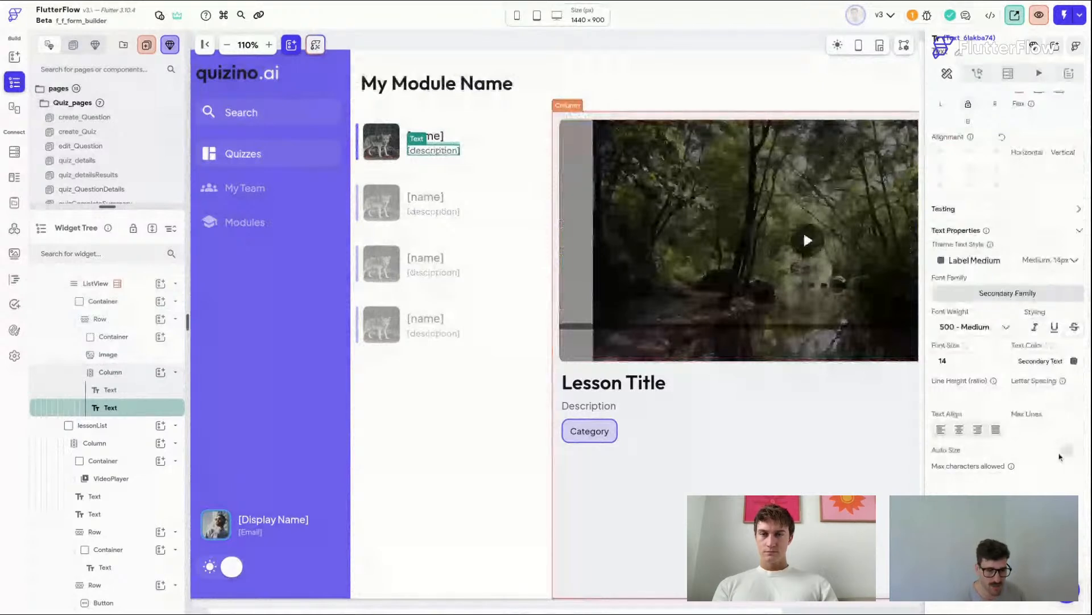
{"action": "left_click", "coordinate": [1070, 451]}
{"action": "scroll", "coordinate": [1024, 398], "scroll_direction": "down", "scroll_amount": 1}
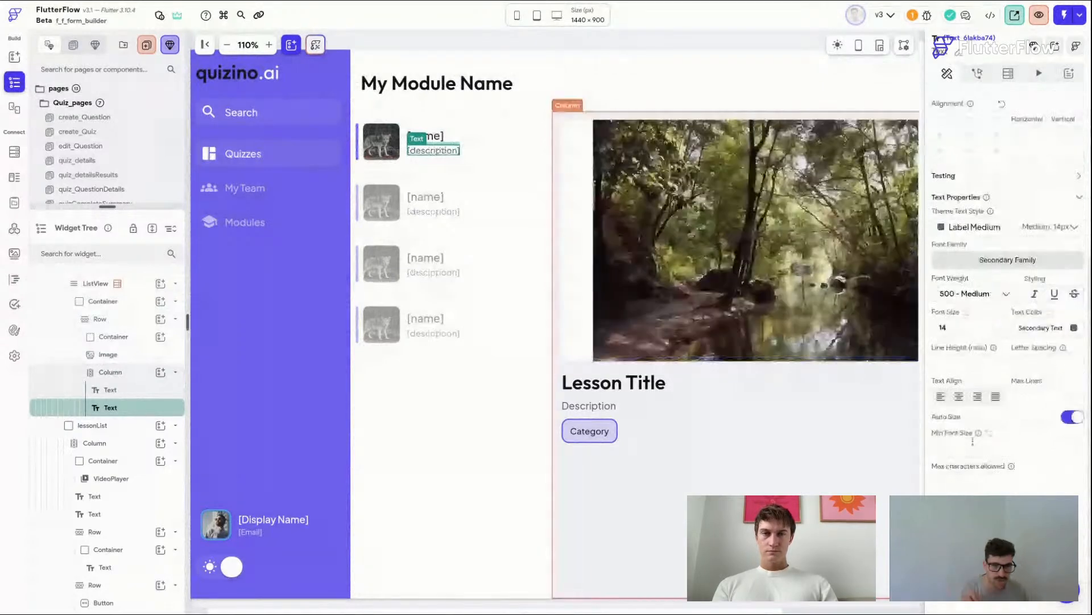
{"action": "left_click", "coordinate": [965, 450]}
{"action": "type", "text": "1"}
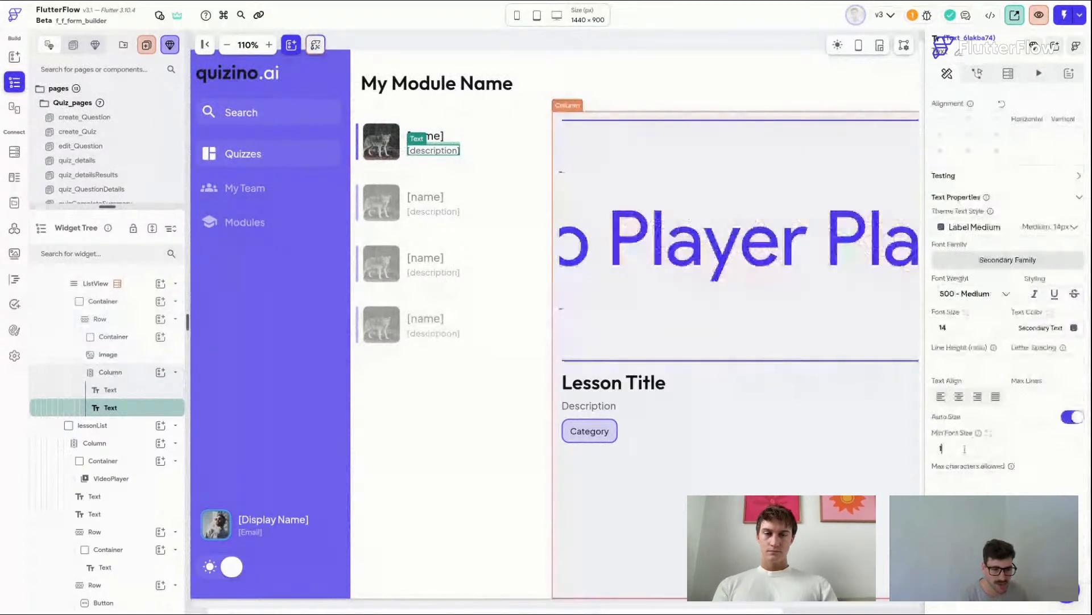
{"action": "type", "text": "2"}
{"action": "left_click", "coordinate": [972, 475]}
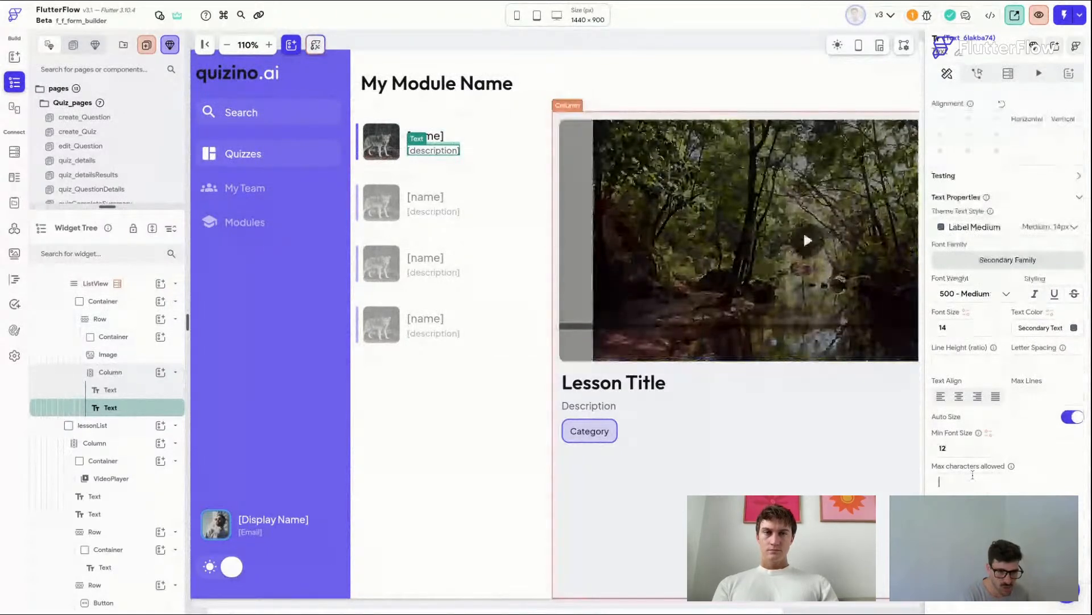
{"action": "type", "text": "120"}
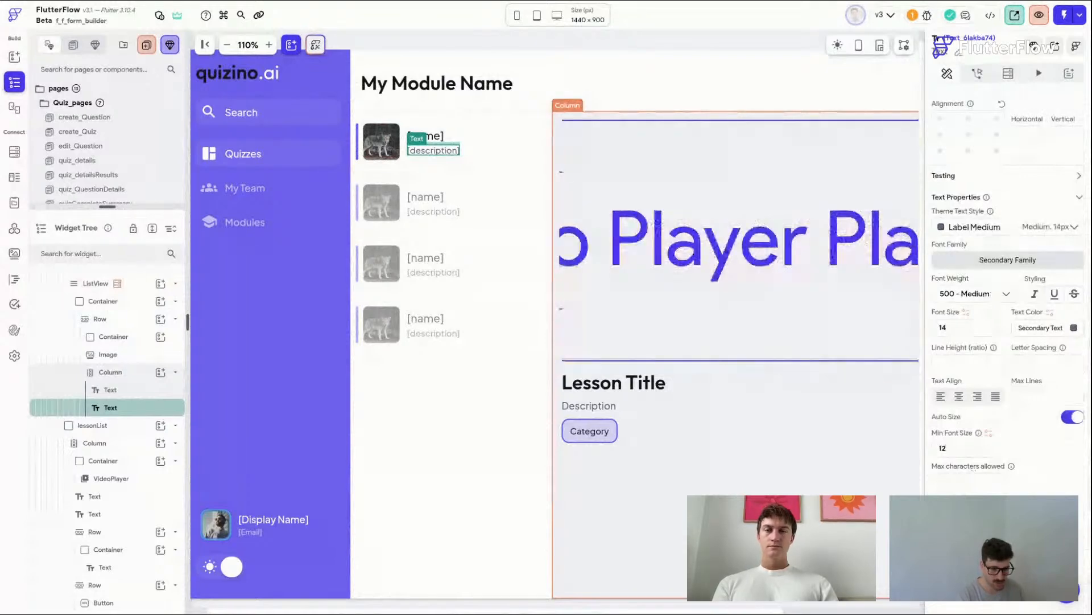
{"action": "type", "text": "60"}
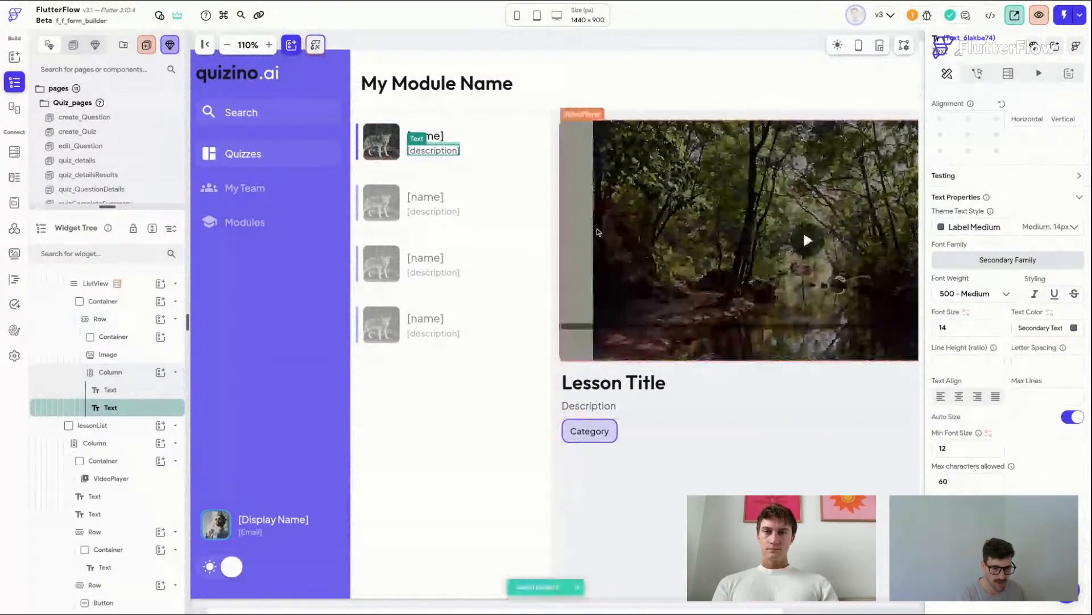
Step: Add a local page state variable named lessonRef of type Document from the lessons collection to the page
{"action": "left_click", "coordinate": [545, 136]}
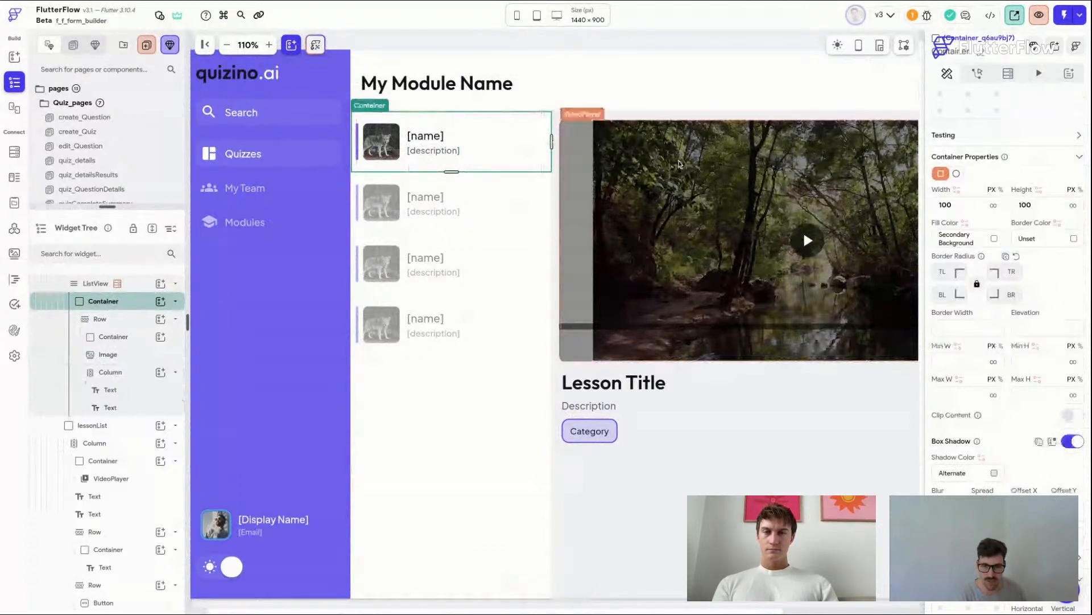
{"action": "left_click", "coordinate": [679, 164]}
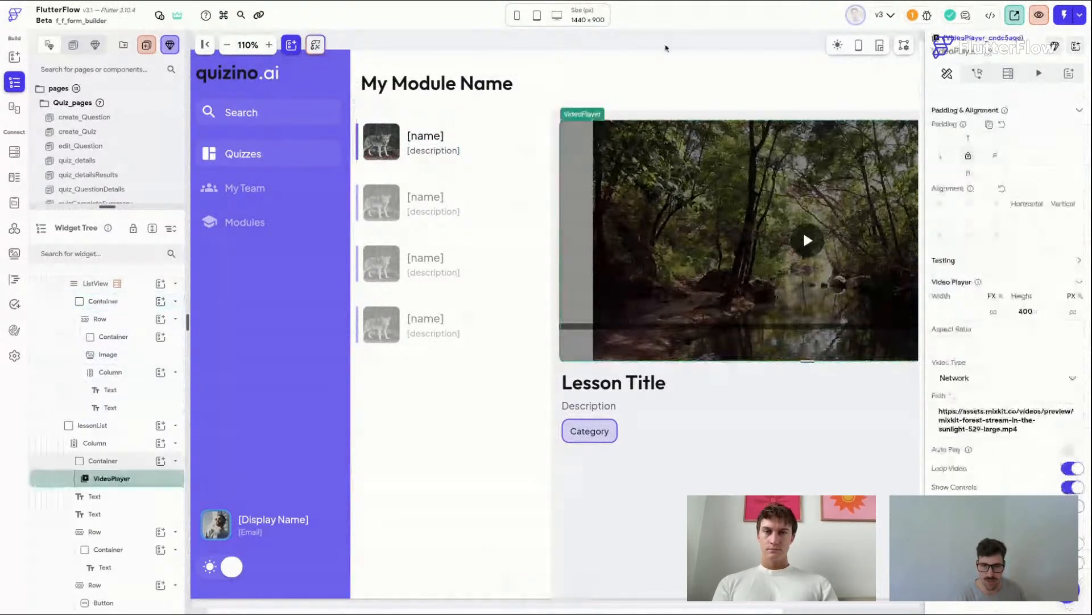
{"action": "left_click", "coordinate": [666, 49]}
{"action": "left_click", "coordinate": [1070, 170]}
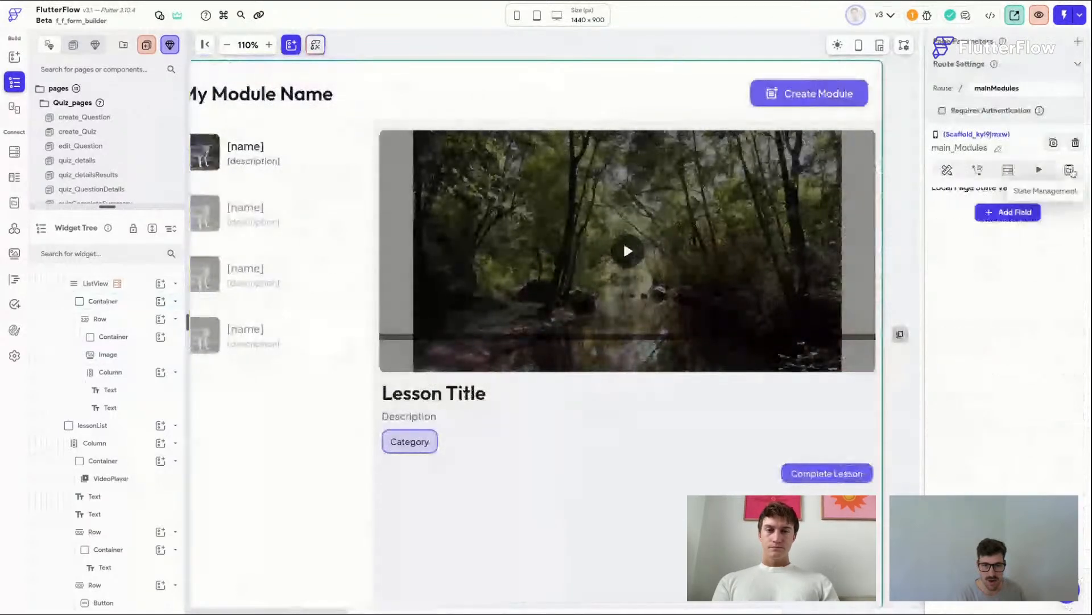
{"action": "left_click", "coordinate": [1024, 223]}
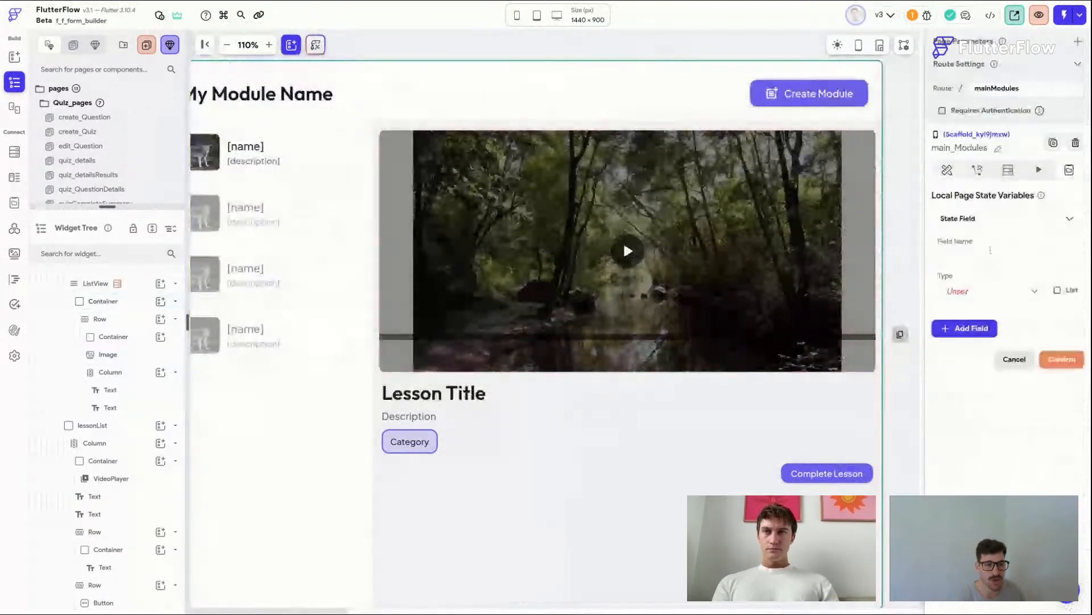
{"action": "left_click", "coordinate": [957, 266]}
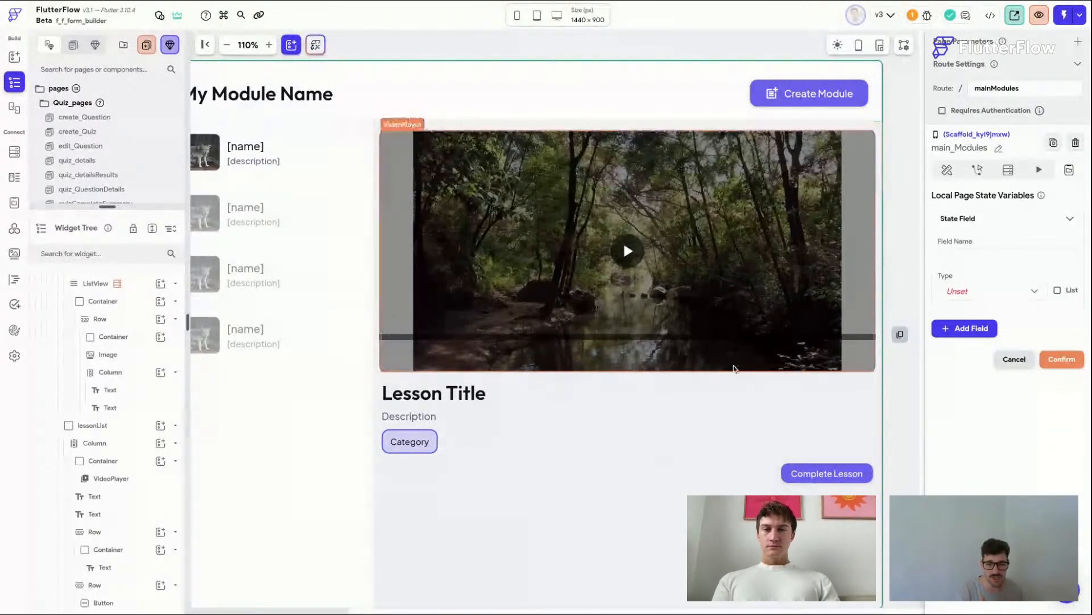
{"action": "left_click", "coordinate": [947, 256]}
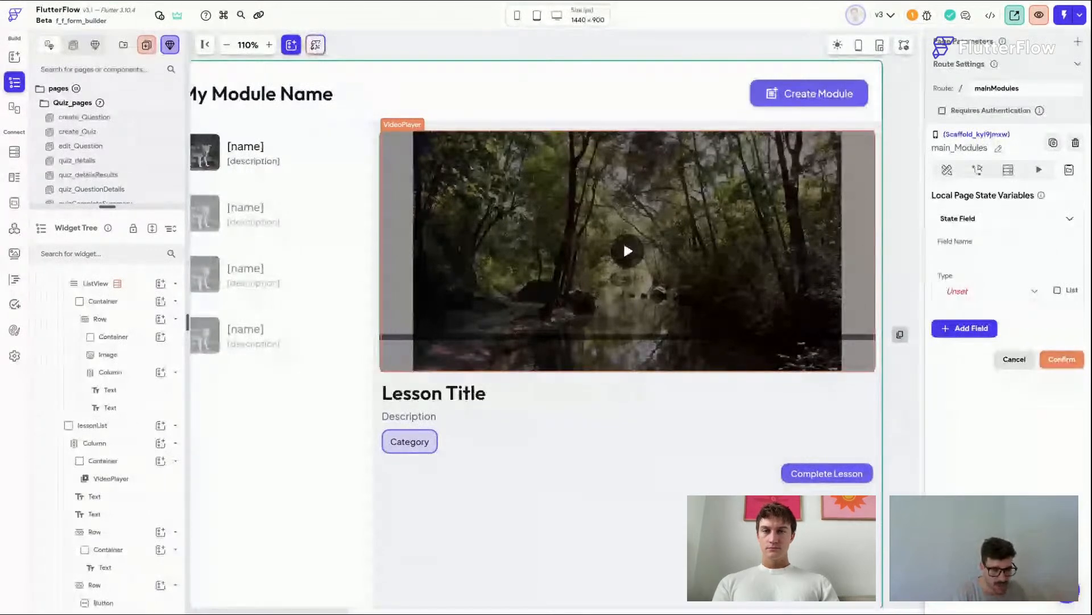
{"action": "type", "text": "lessonRef"}
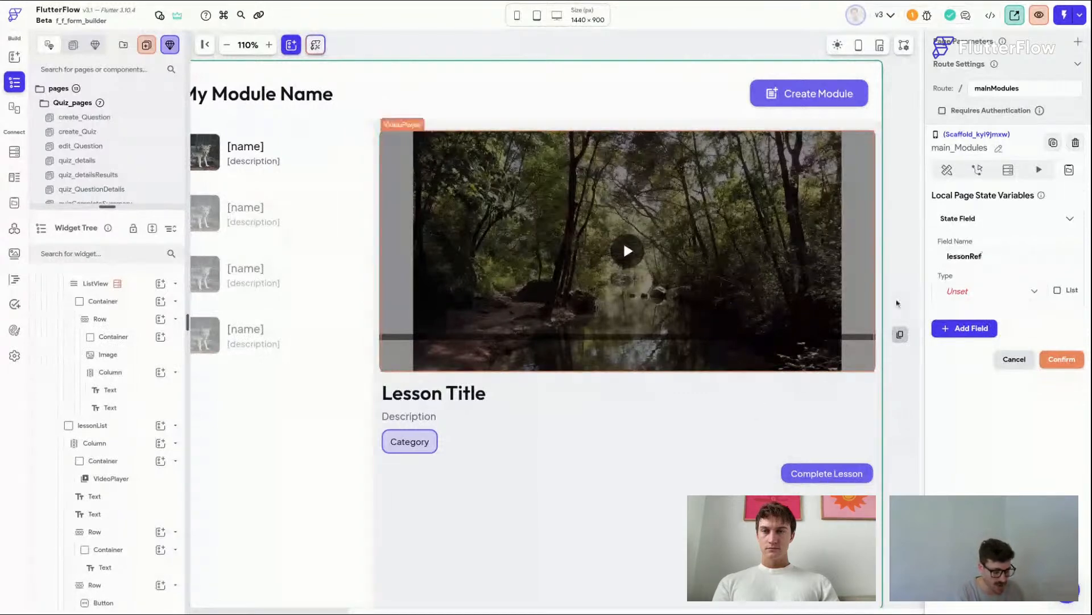
{"action": "left_click", "coordinate": [983, 292]}
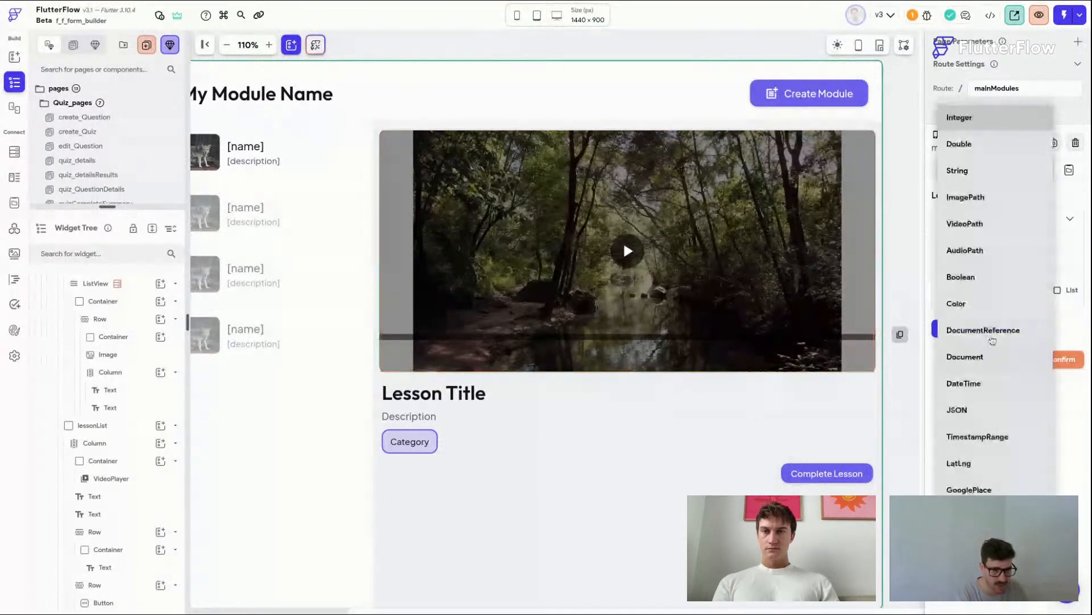
{"action": "left_click", "coordinate": [984, 355]}
{"action": "left_click", "coordinate": [978, 328]}
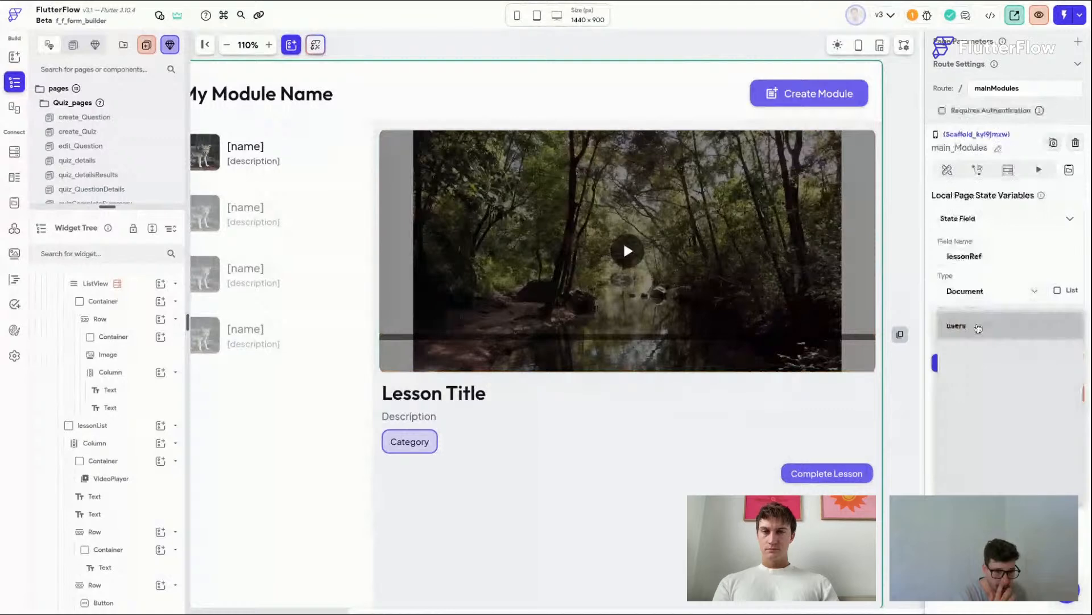
{"action": "left_click", "coordinate": [962, 479]}
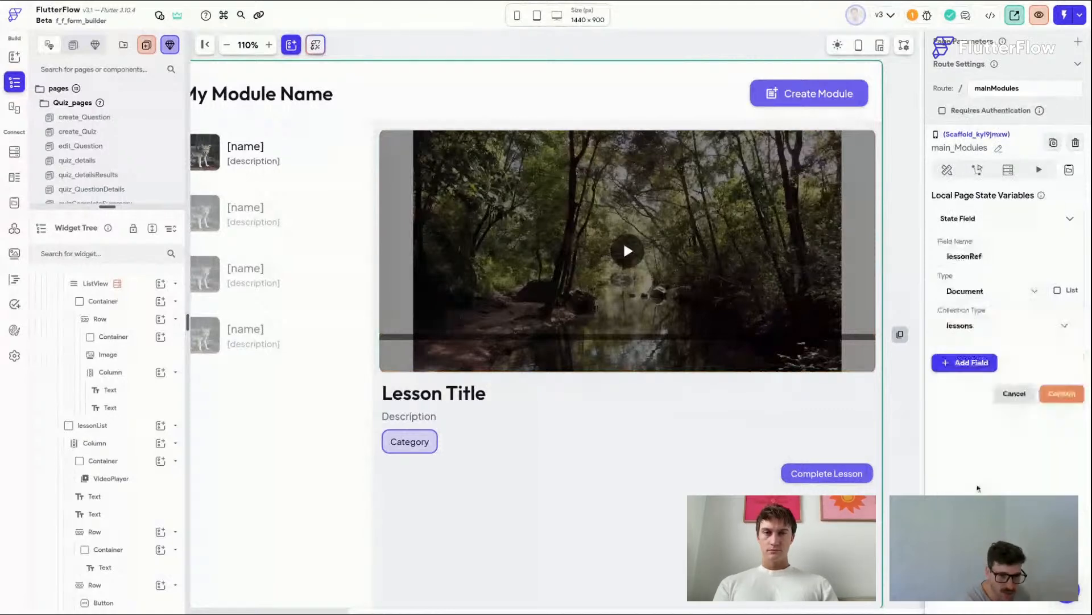
{"action": "left_click", "coordinate": [986, 218]}
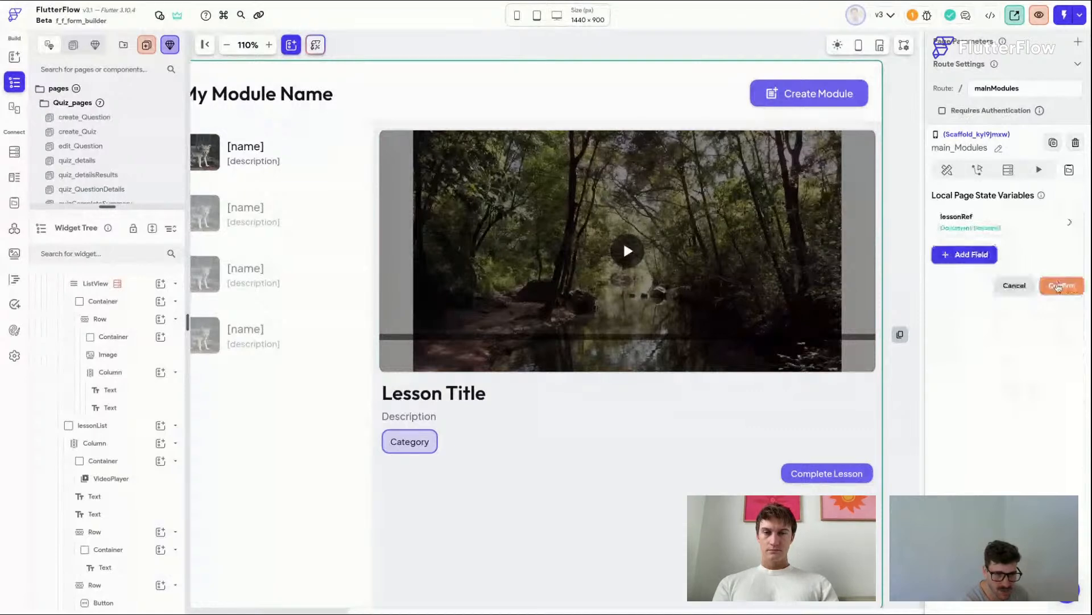
{"action": "left_click", "coordinate": [1059, 285]}
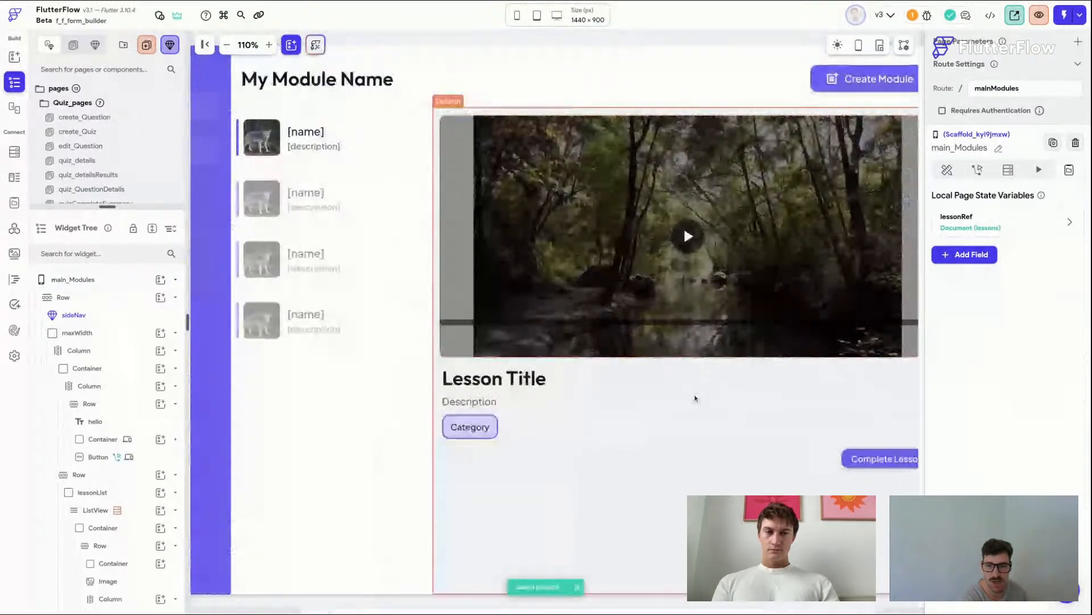
Step: Wrap the lesson details column in another Column and save the project
{"action": "left_click", "coordinate": [695, 398]}
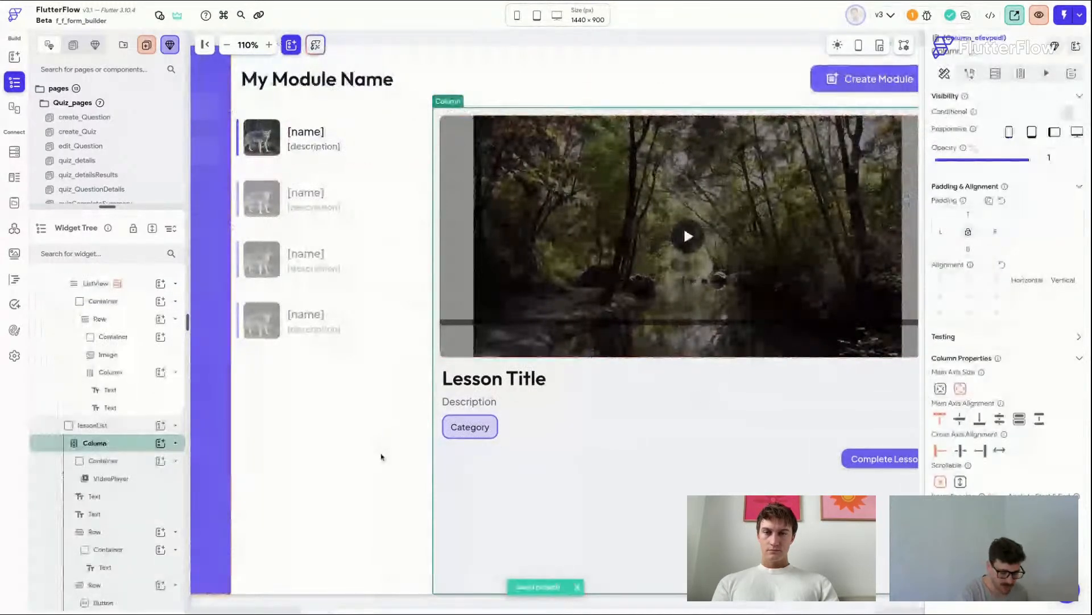
{"action": "right_click", "coordinate": [654, 358]}
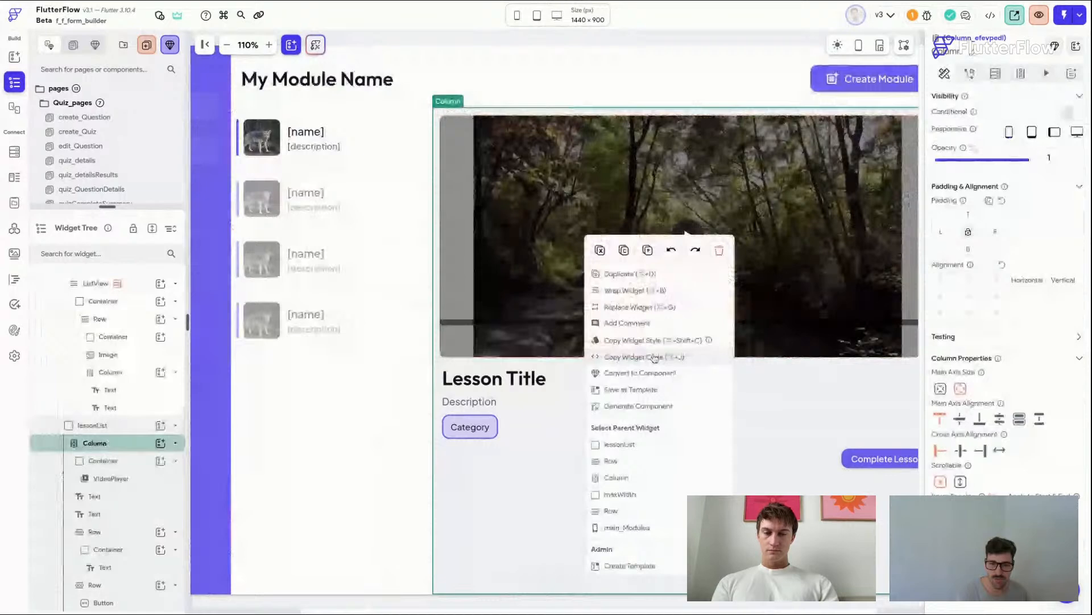
{"action": "left_click", "coordinate": [626, 290]}
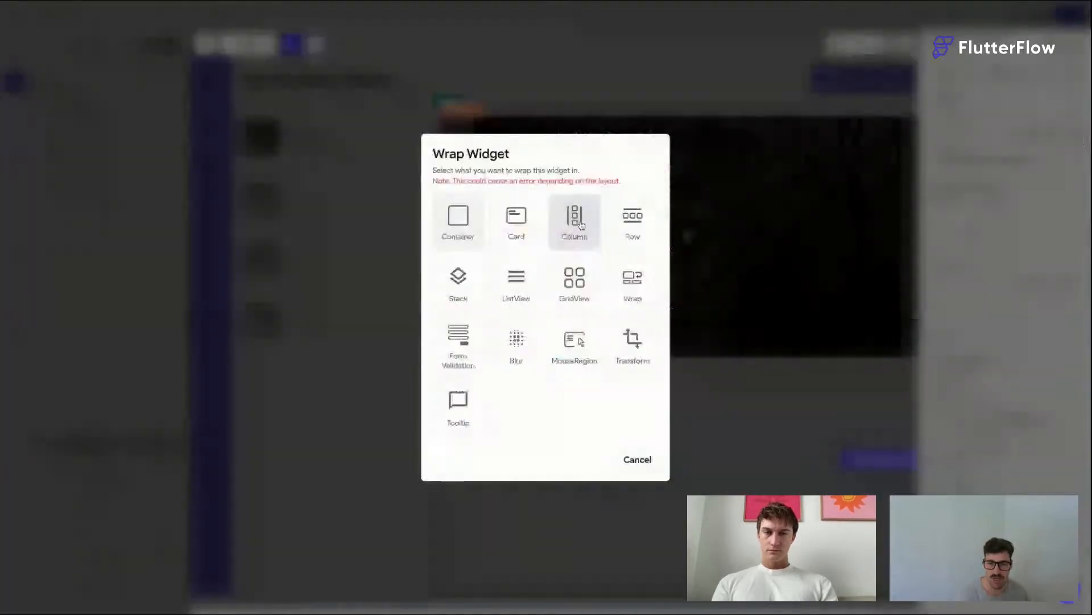
{"action": "left_click", "coordinate": [575, 222]}
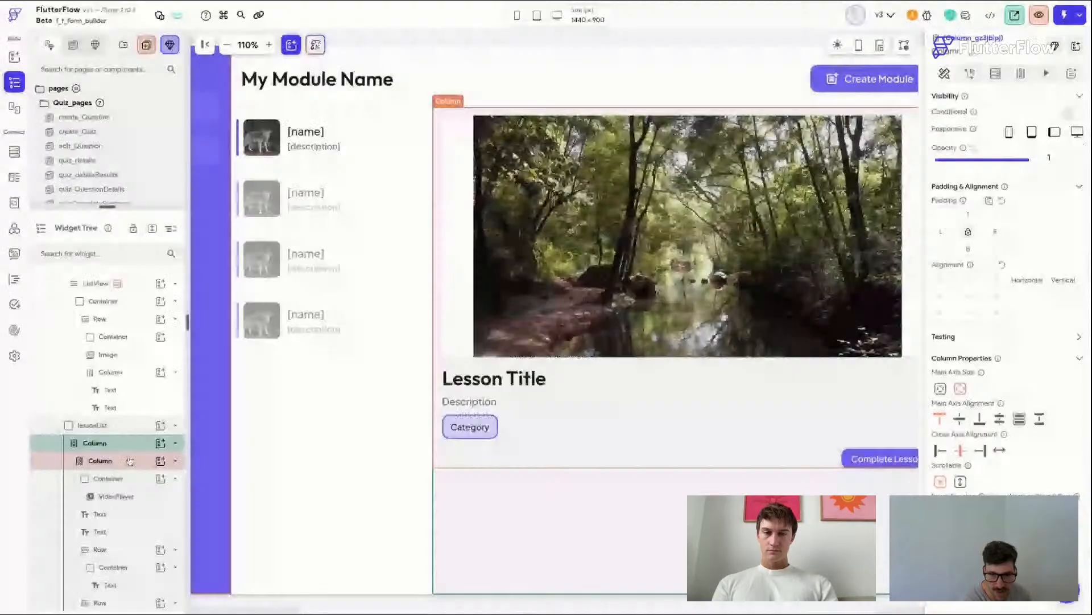
{"action": "left_click", "coordinate": [130, 461]}
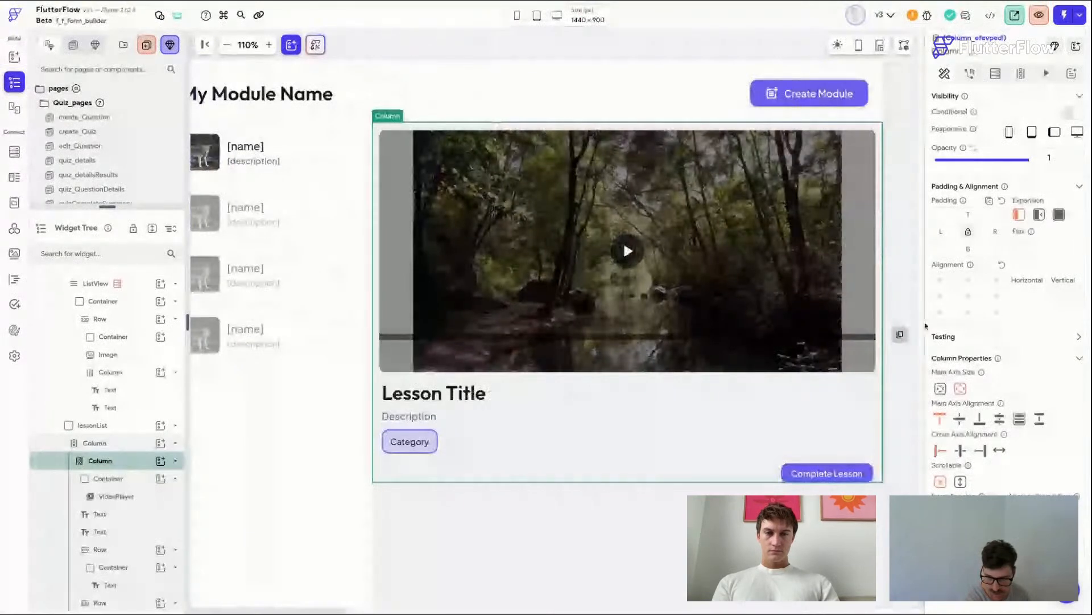
{"action": "left_click", "coordinate": [840, 478]}
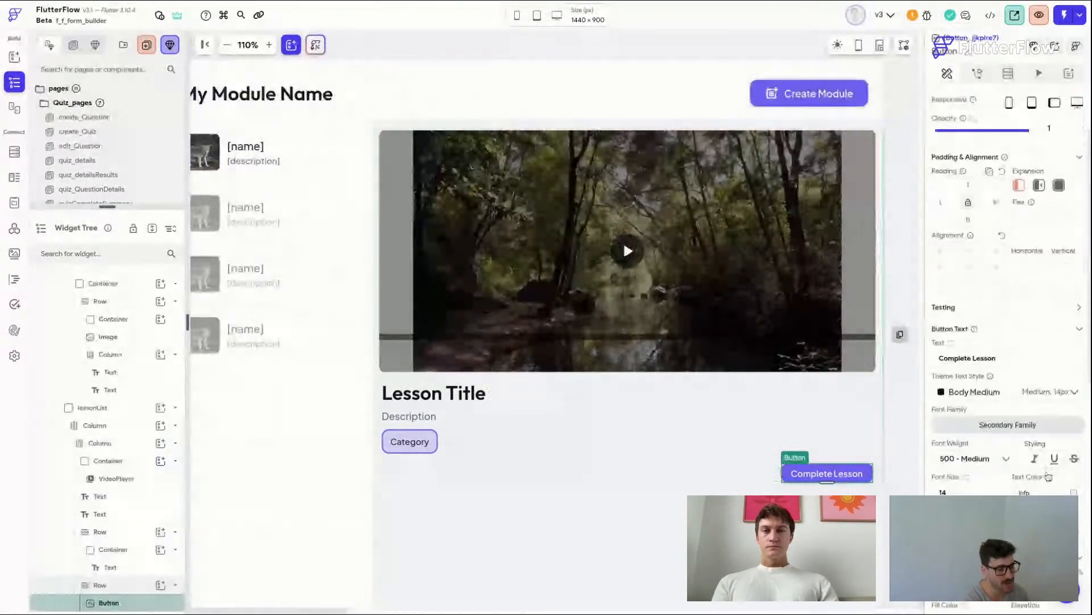
{"action": "scroll", "coordinate": [1048, 477], "scroll_direction": "down", "scroll_amount": 3}
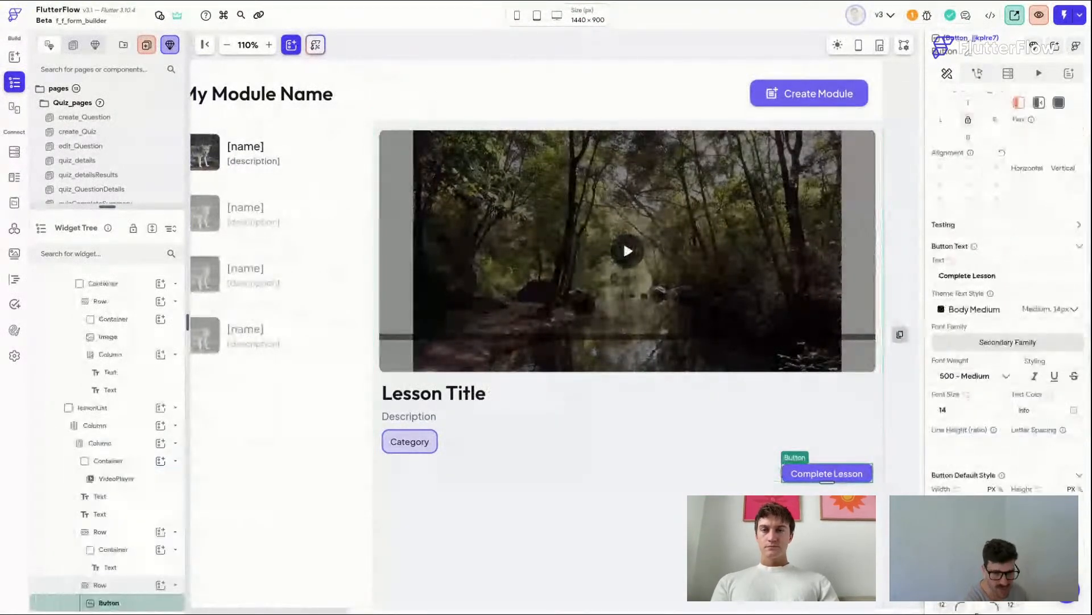
{"action": "key", "text": "Return"}
{"action": "key", "text": "super+s"}
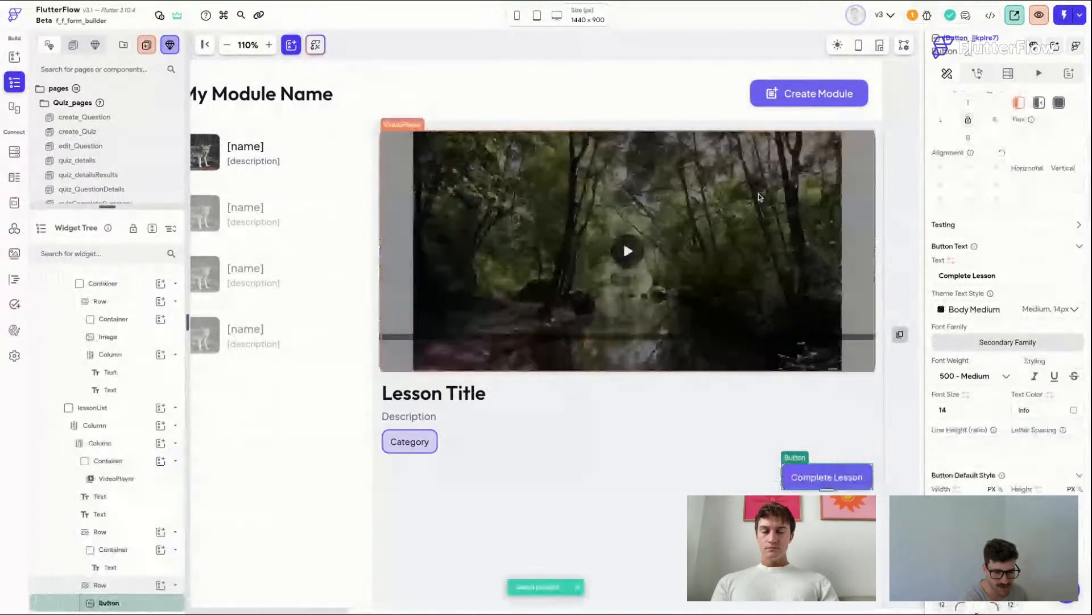
Step: Rename the inner lesson details column to show_hide
{"action": "left_click", "coordinate": [605, 427]}
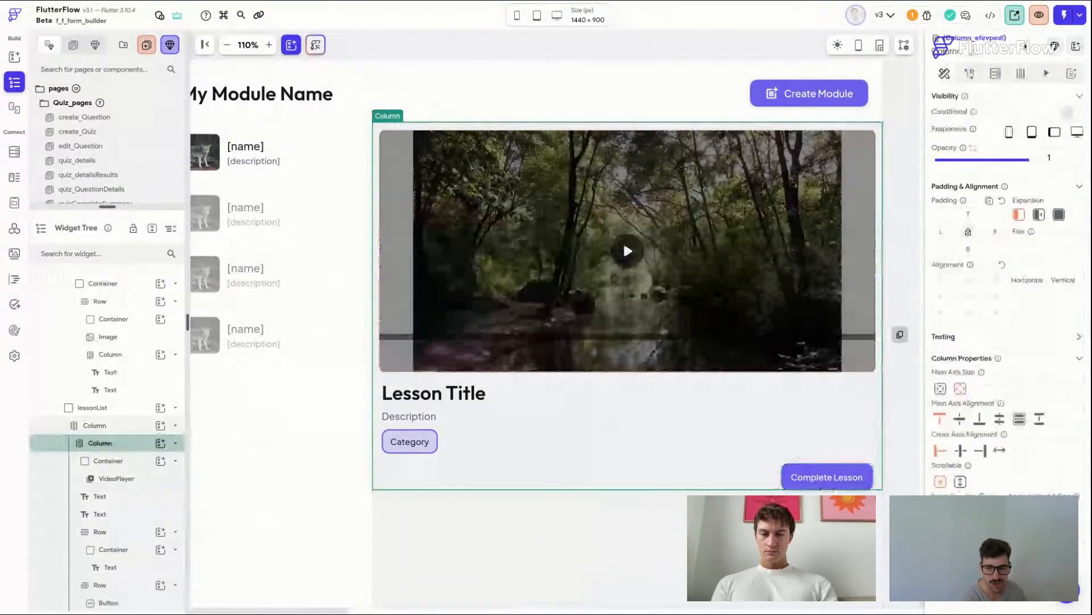
{"action": "double_click", "coordinate": [973, 54]}
{"action": "type", "text": "show_hide"}
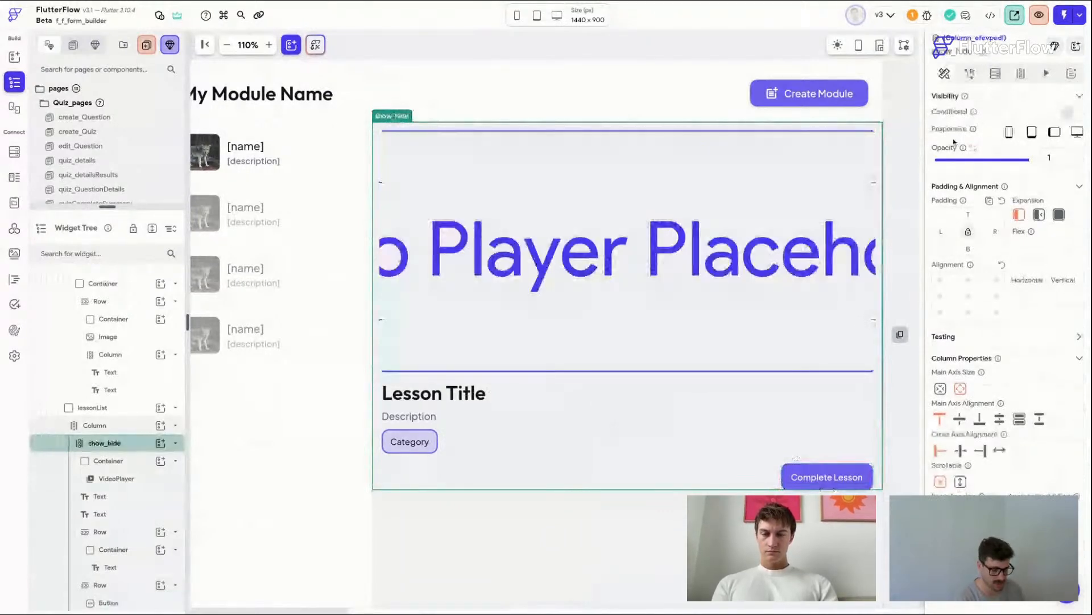
Step: Make show_hide conditionally visible only when the lessonRef page state variable is set
{"action": "left_click", "coordinate": [1073, 113]}
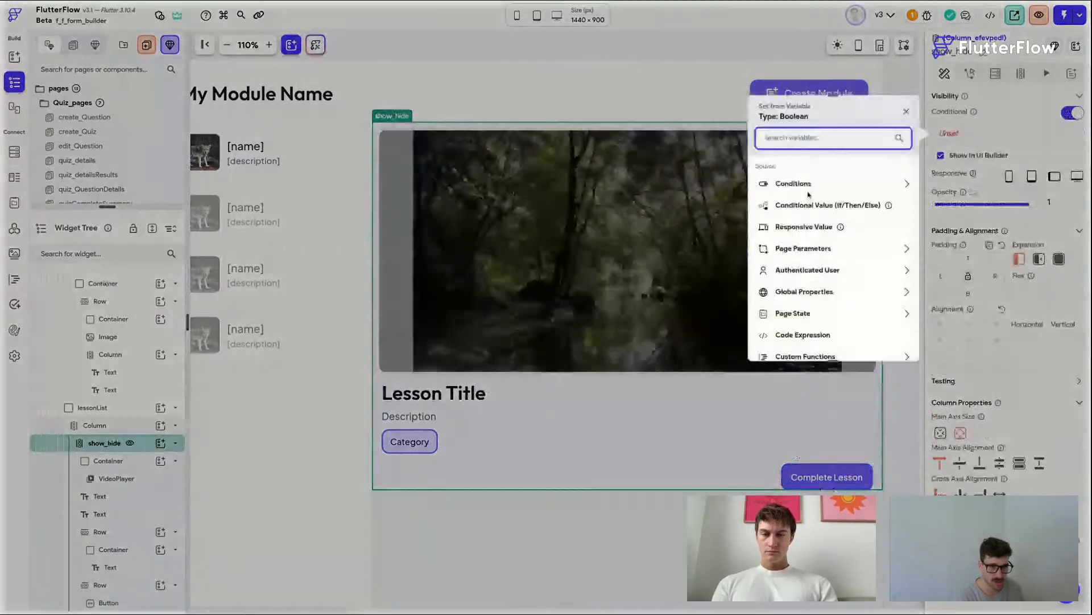
{"action": "left_click", "coordinate": [804, 184]}
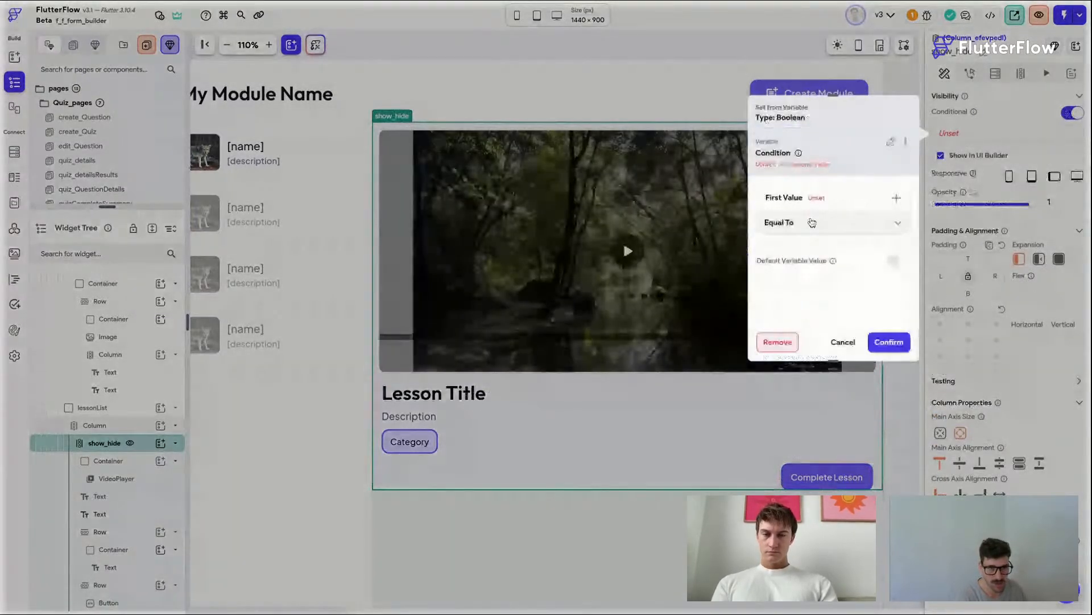
{"action": "left_click", "coordinate": [801, 202]}
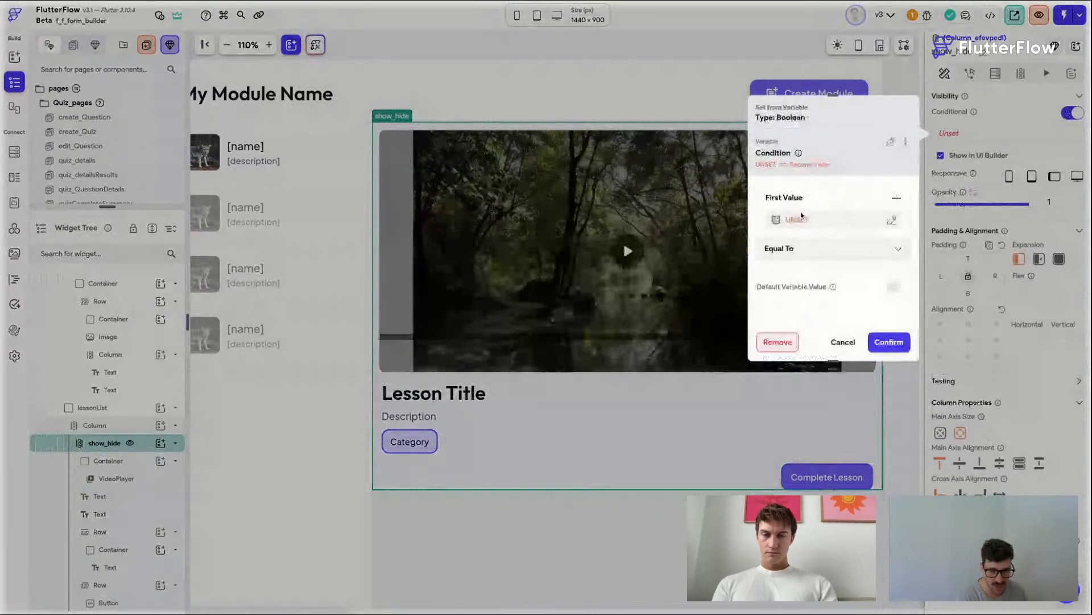
{"action": "left_click", "coordinate": [796, 219]}
{"action": "left_click", "coordinate": [646, 361]}
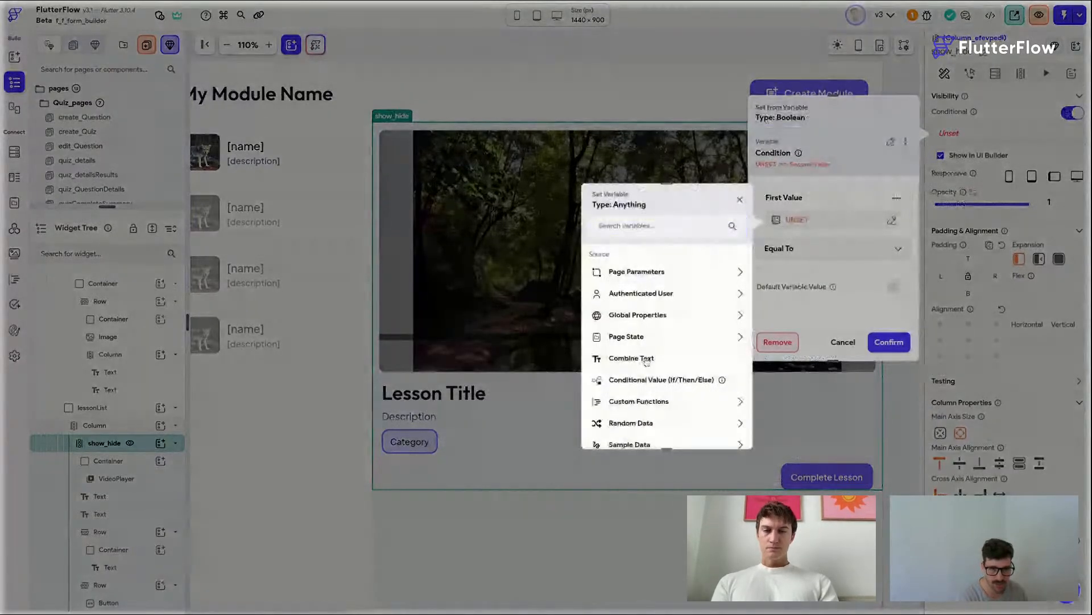
{"action": "left_click", "coordinate": [649, 340]}
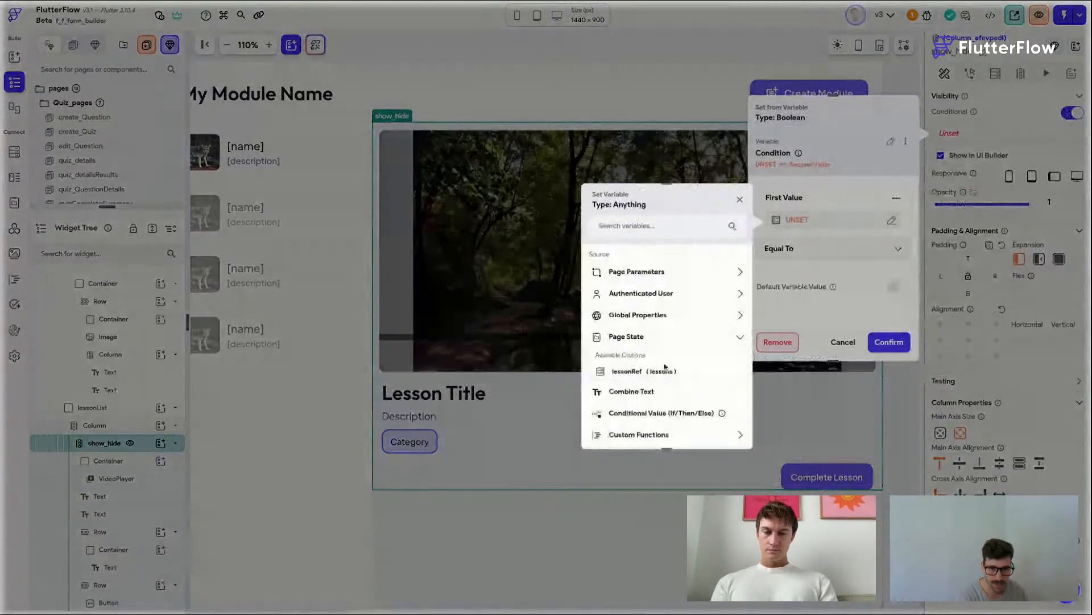
{"action": "left_click", "coordinate": [664, 369]}
{"action": "left_click", "coordinate": [722, 431]}
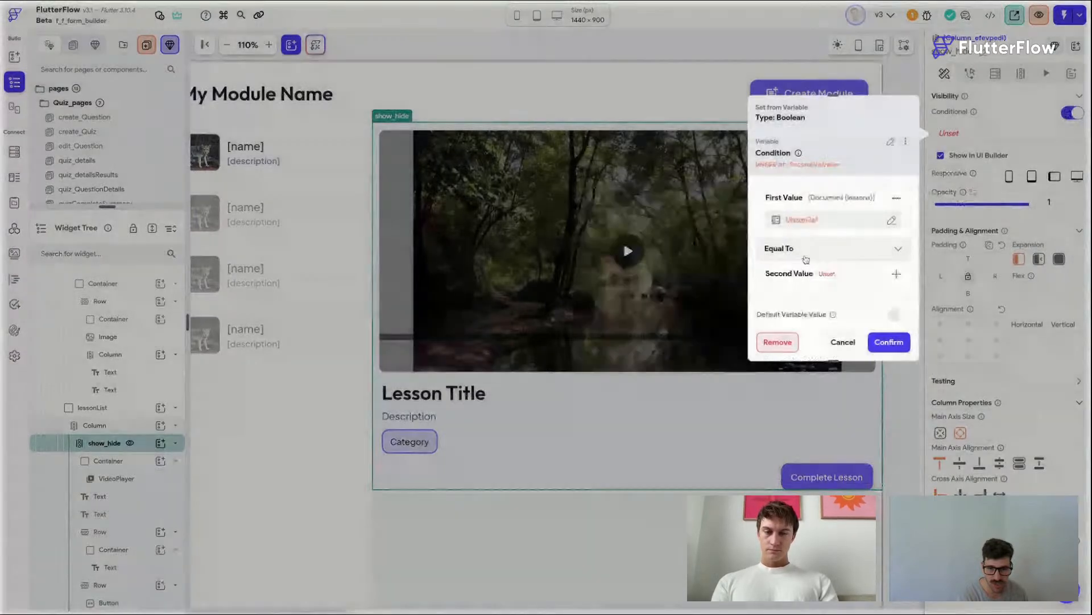
{"action": "left_click", "coordinate": [802, 249]}
{"action": "left_click", "coordinate": [791, 411]}
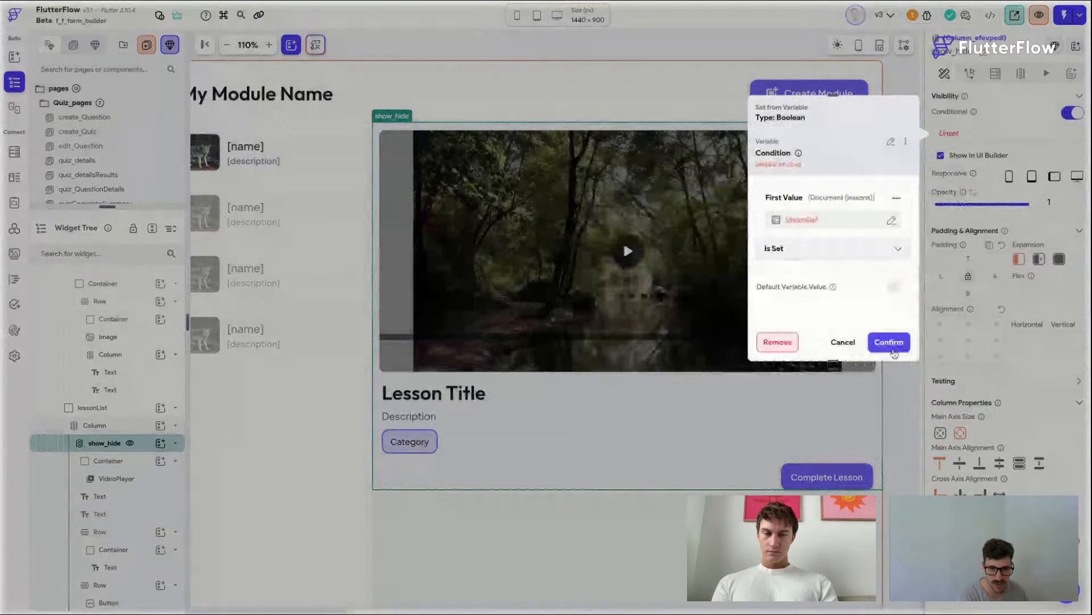
{"action": "left_click", "coordinate": [888, 342]}
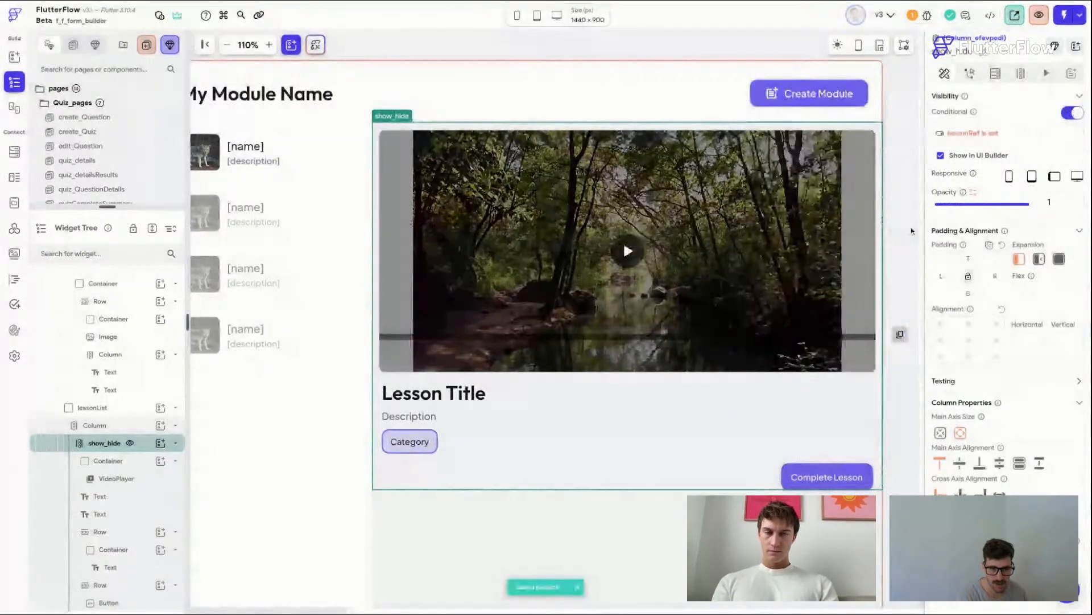
{"action": "scroll", "coordinate": [911, 230], "scroll_direction": "down", "scroll_amount": 1}
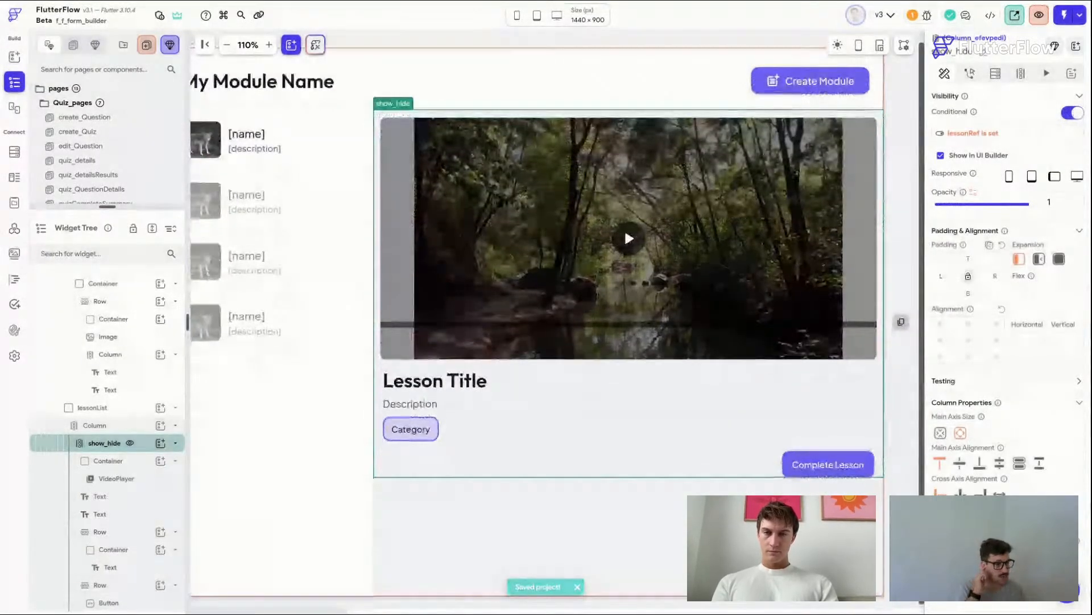
{"action": "scroll", "coordinate": [625, 392], "scroll_direction": "up", "scroll_amount": 1}
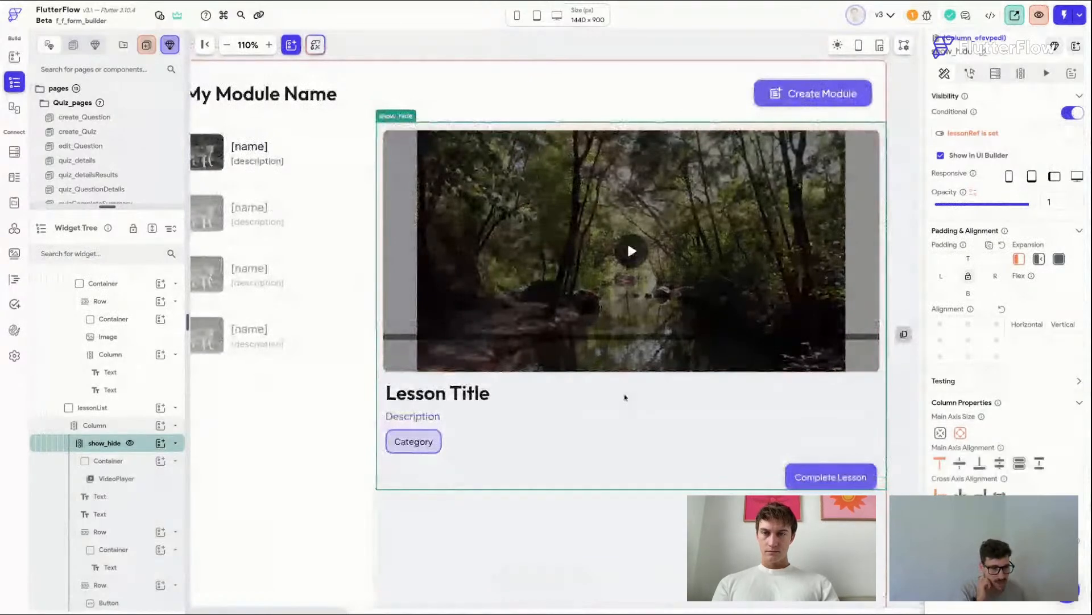
{"action": "left_click", "coordinate": [626, 352]}
{"action": "scroll", "coordinate": [1050, 363], "scroll_direction": "down", "scroll_amount": 1}
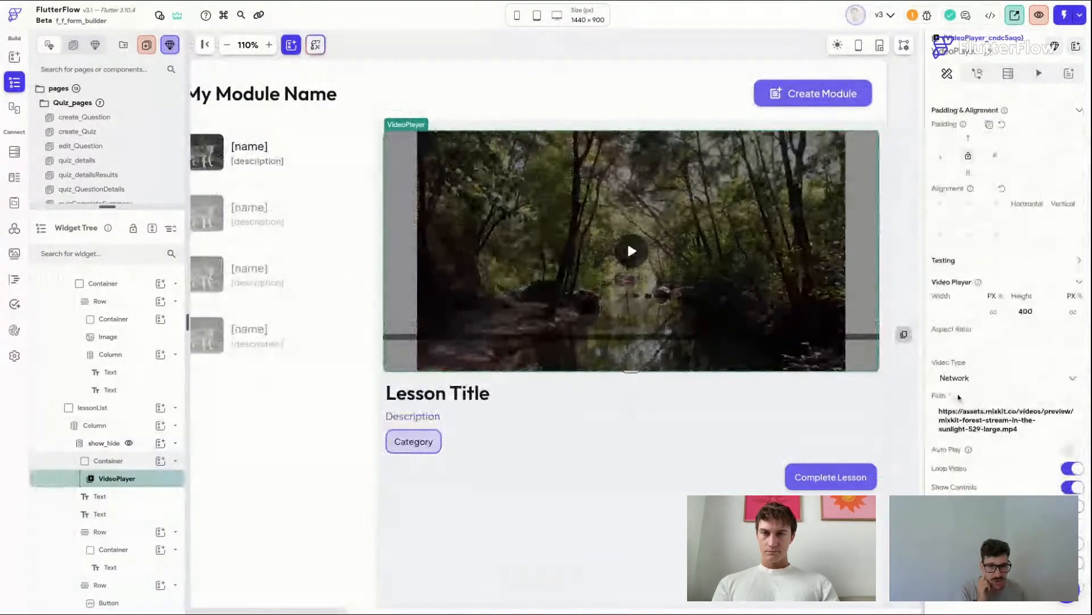
{"action": "left_click", "coordinate": [955, 397]}
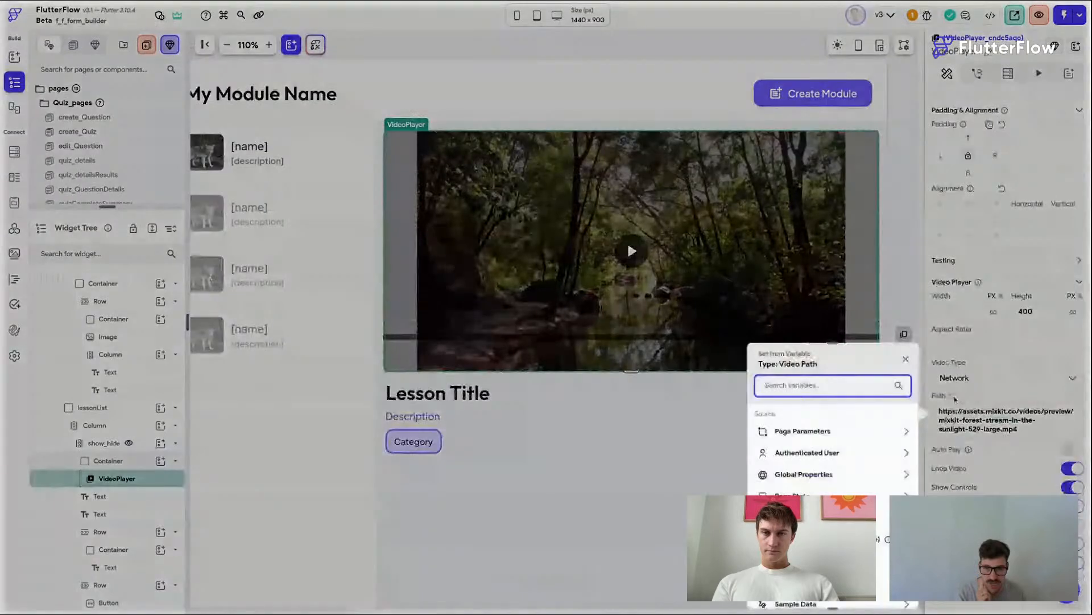
{"action": "left_click", "coordinate": [967, 420]}
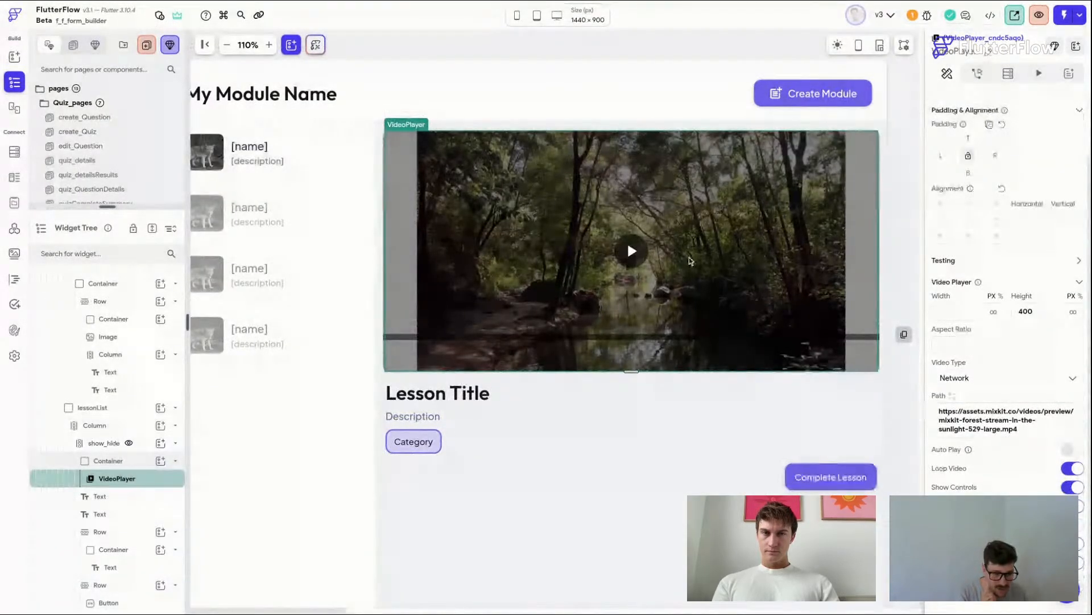
Step: Bind the video player's path to the video property of the lessonRef page state document
{"action": "scroll", "coordinate": [690, 260], "scroll_direction": "down", "scroll_amount": 1}
{"action": "scroll", "coordinate": [691, 261], "scroll_direction": "left", "scroll_amount": 1}
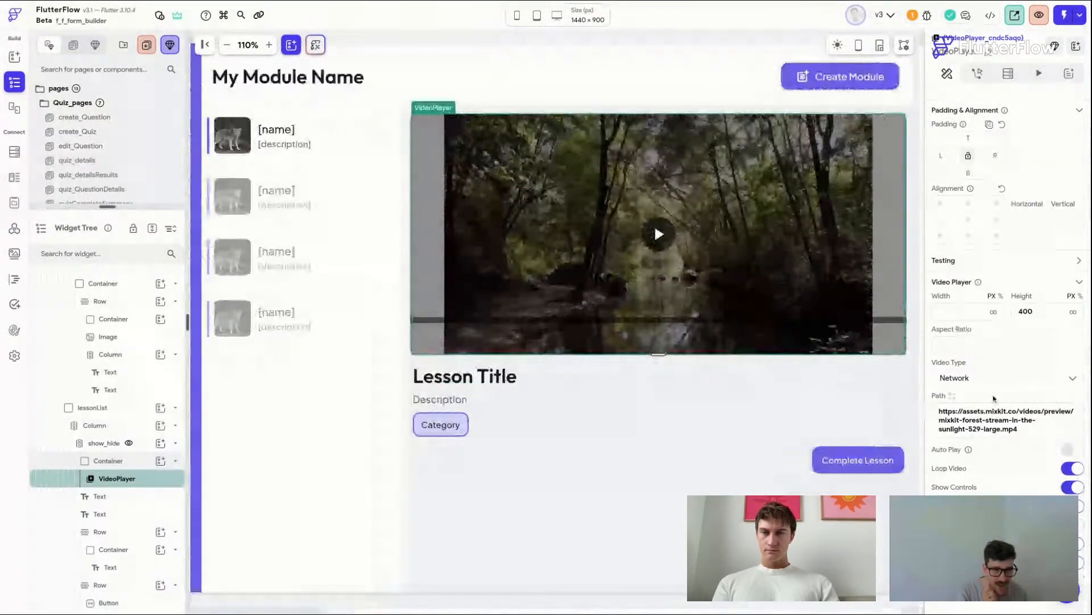
{"action": "left_click", "coordinate": [953, 396]}
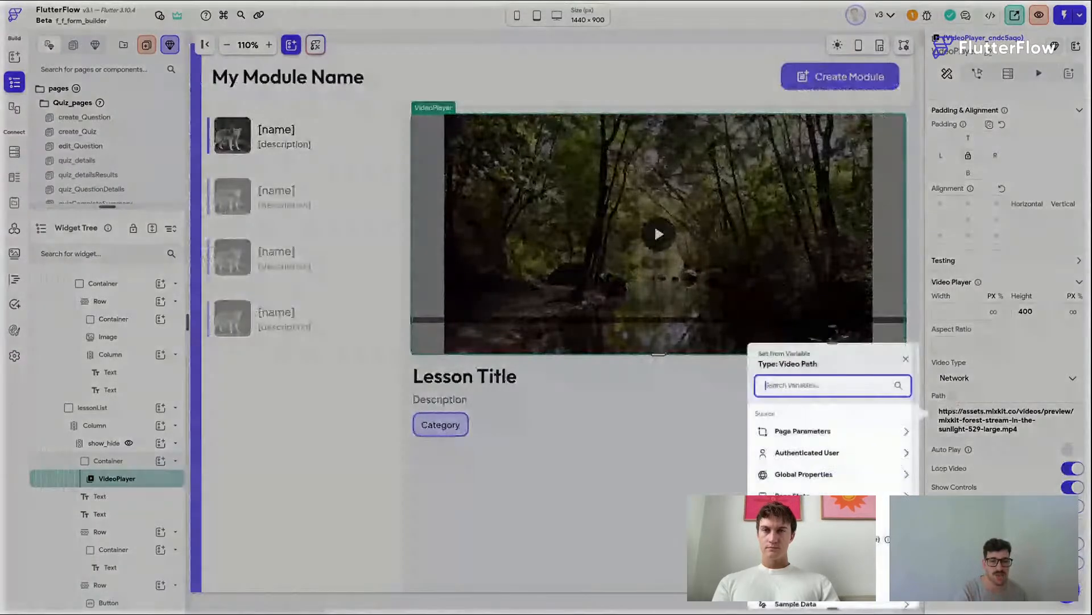
{"action": "scroll", "coordinate": [831, 455], "scroll_direction": "down", "scroll_amount": 1}
{"action": "left_click", "coordinate": [805, 450]}
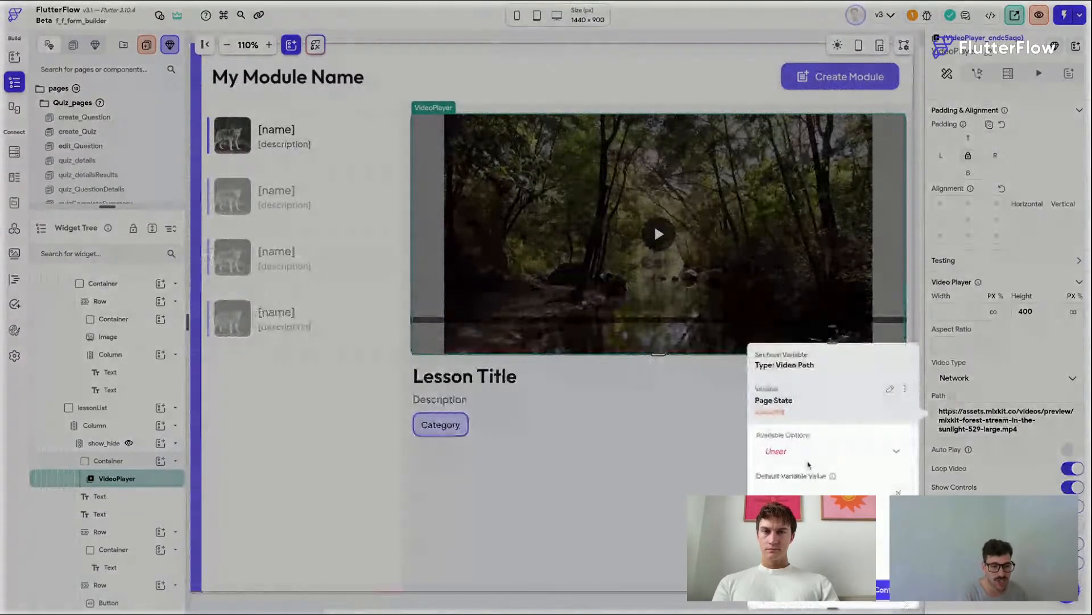
{"action": "left_click", "coordinate": [808, 461]}
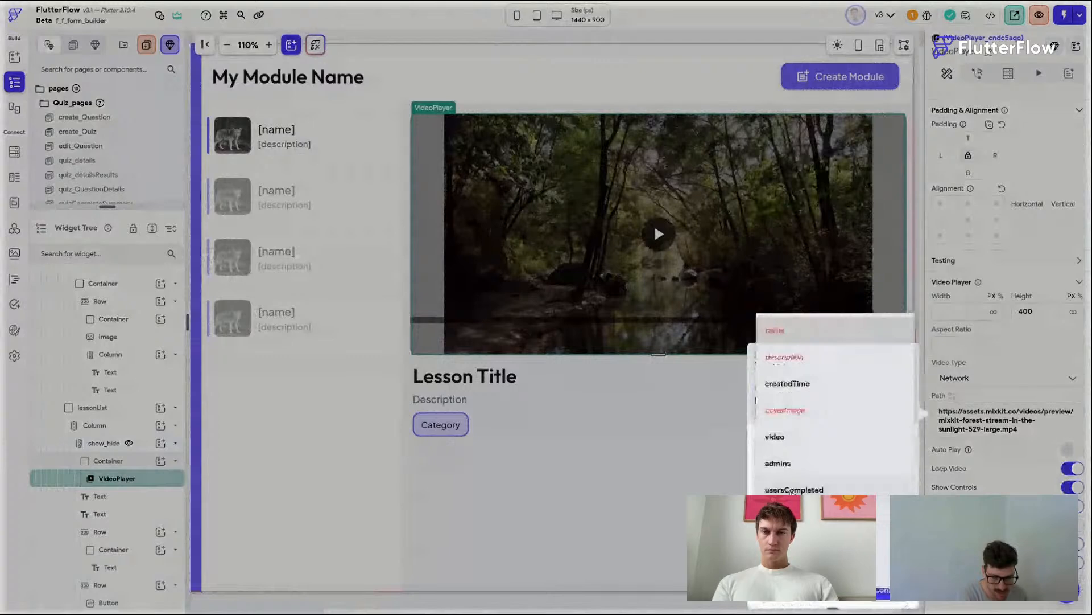
{"action": "left_click", "coordinate": [794, 437]}
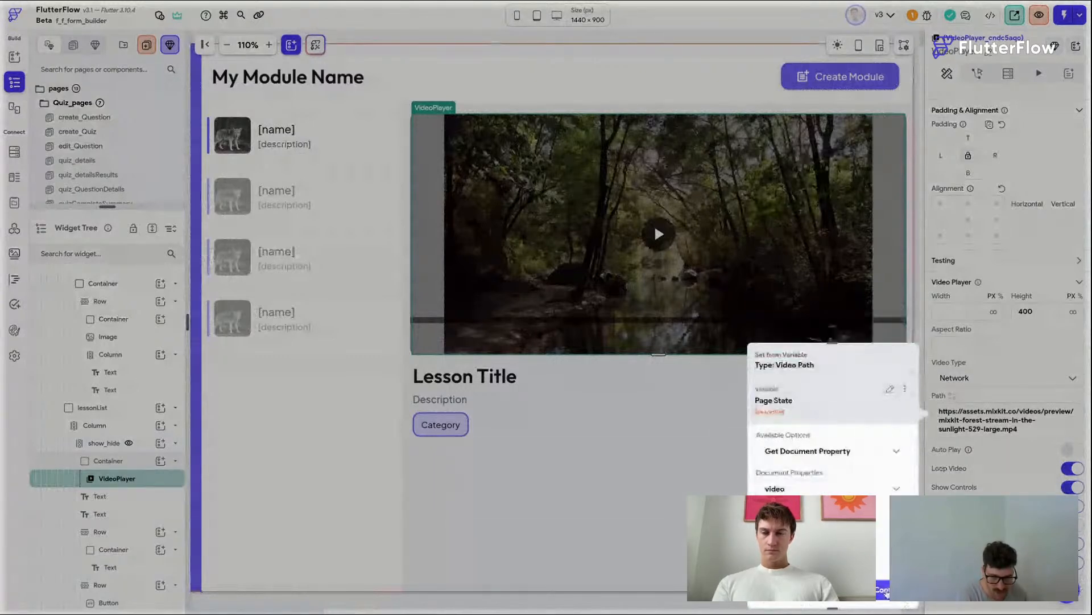
Step: Bind the Lesson Title text to lessonRef's name property with default value "Lesson Name"
{"action": "left_click", "coordinate": [474, 387]}
{"action": "left_click", "coordinate": [474, 387]}
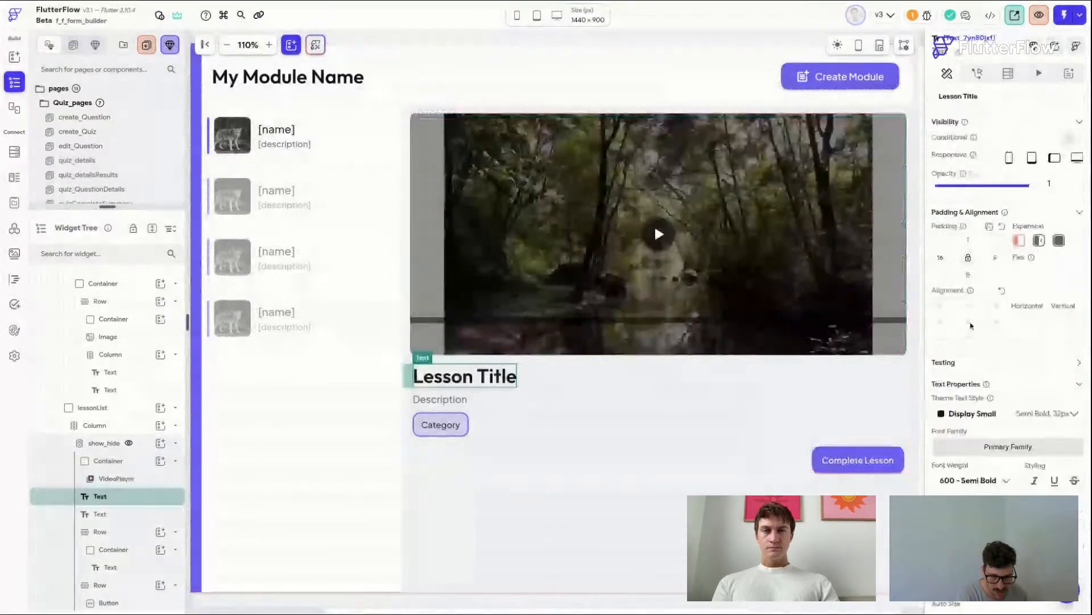
{"action": "scroll", "coordinate": [977, 169], "scroll_direction": "up", "scroll_amount": 1}
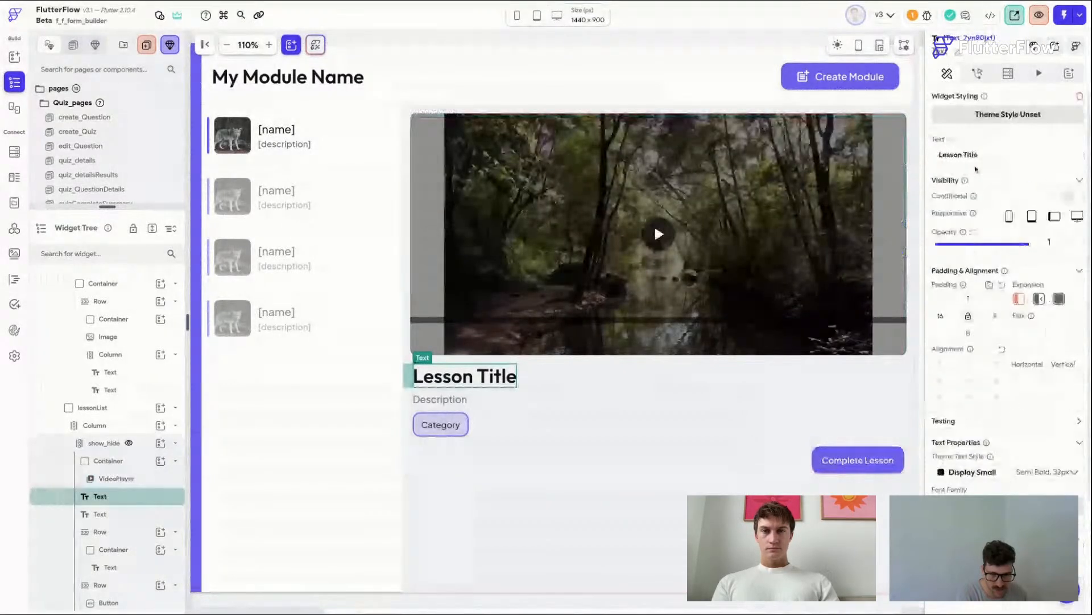
{"action": "left_click", "coordinate": [1073, 155]}
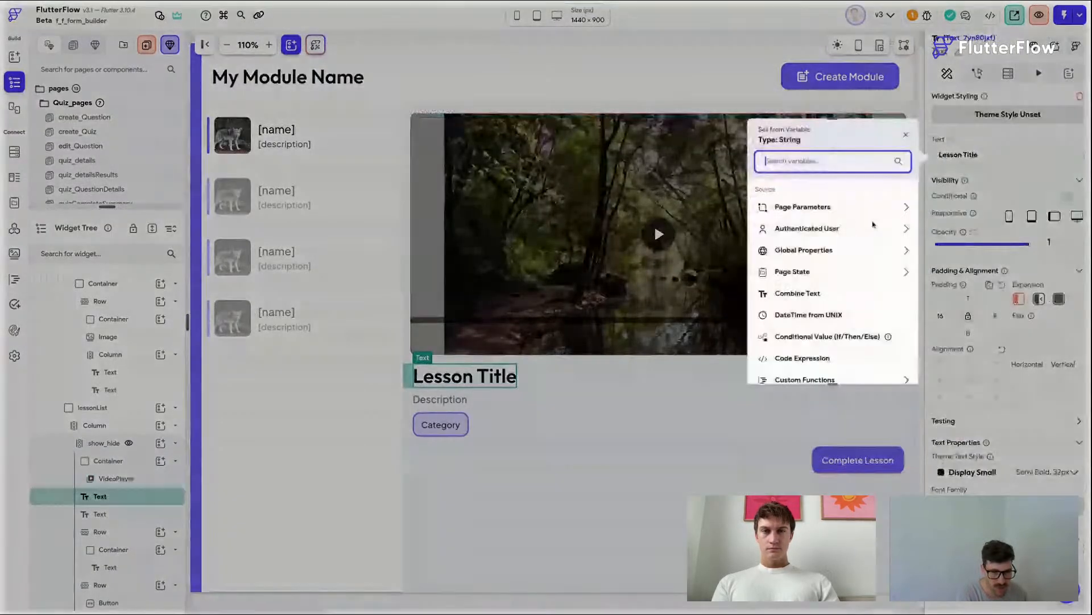
{"action": "left_click", "coordinate": [793, 273]}
{"action": "left_click", "coordinate": [792, 229]}
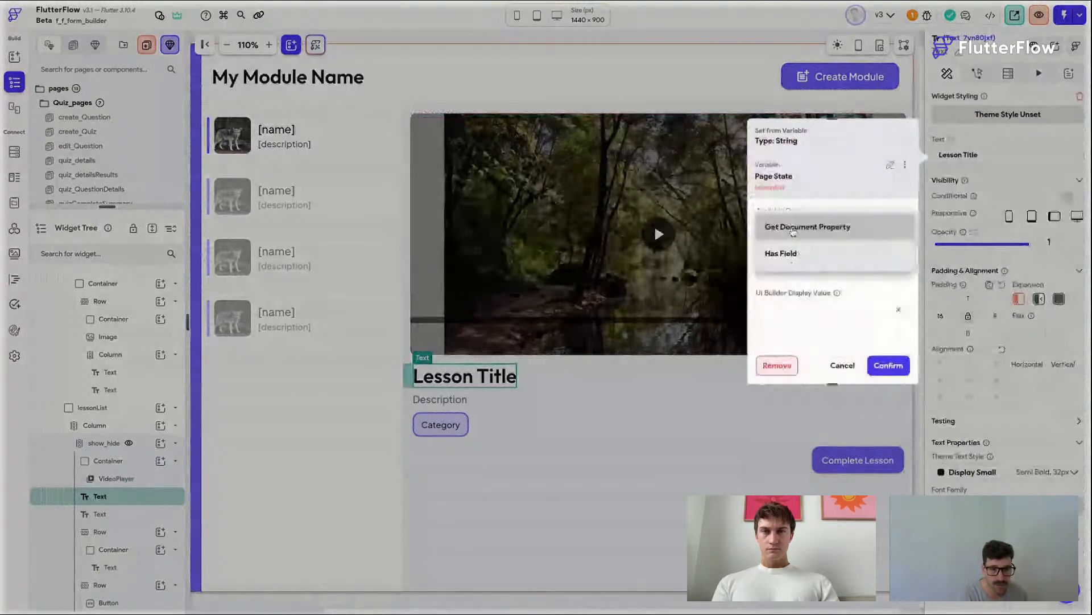
{"action": "left_click", "coordinate": [792, 230]}
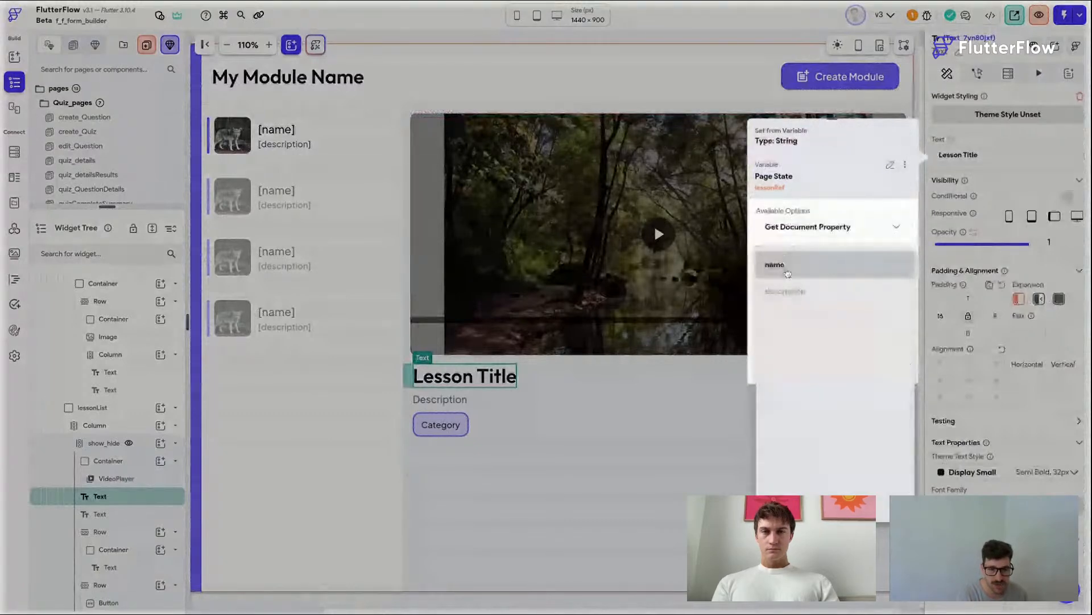
{"action": "left_click", "coordinate": [788, 273]}
{"action": "left_click", "coordinate": [801, 307]}
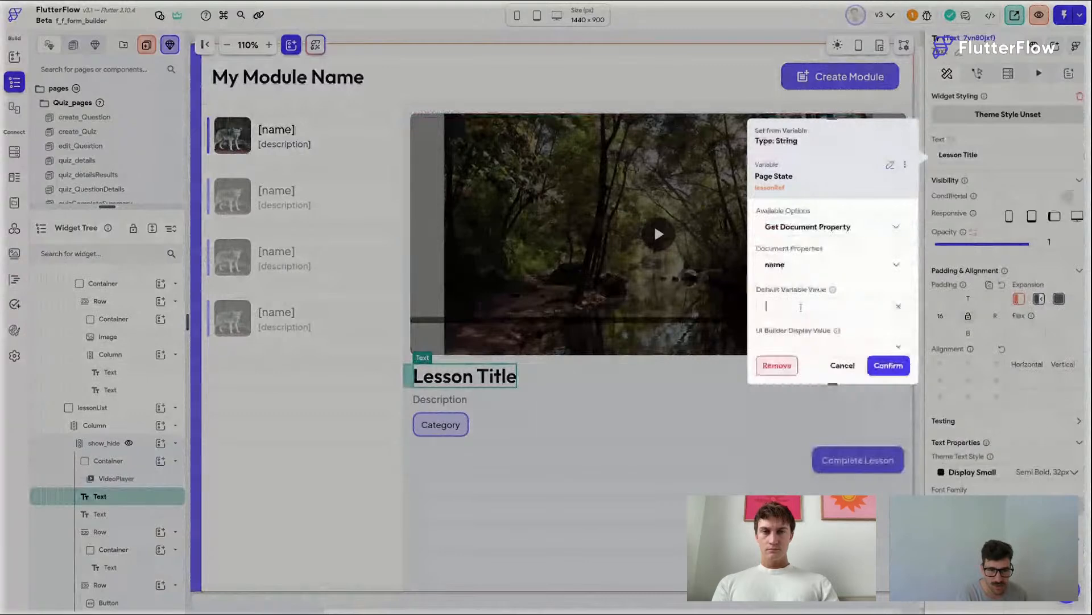
{"action": "type", "text": "Lesson Name"}
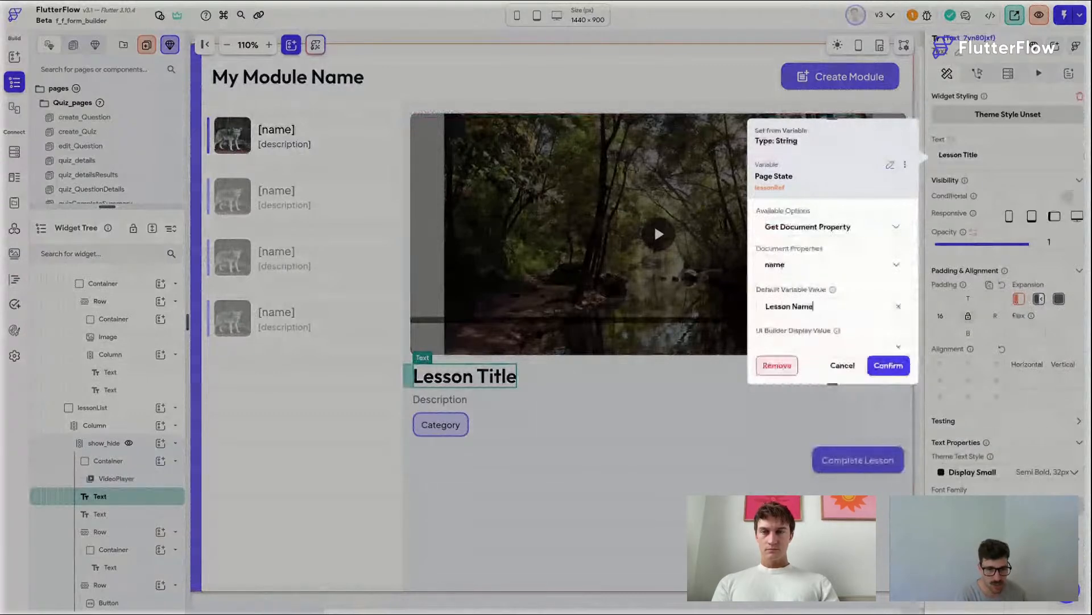
{"action": "left_click", "coordinate": [888, 364]}
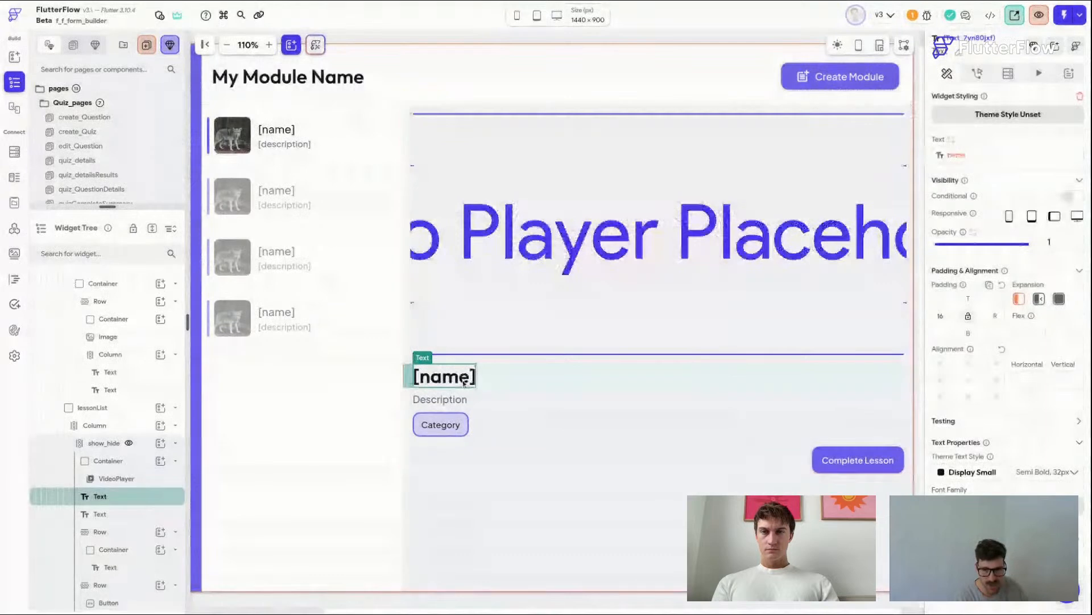
Step: Bind the Description text to lessonRef's description property with default value "Really cool lesson man!"
{"action": "left_click", "coordinate": [440, 399]}
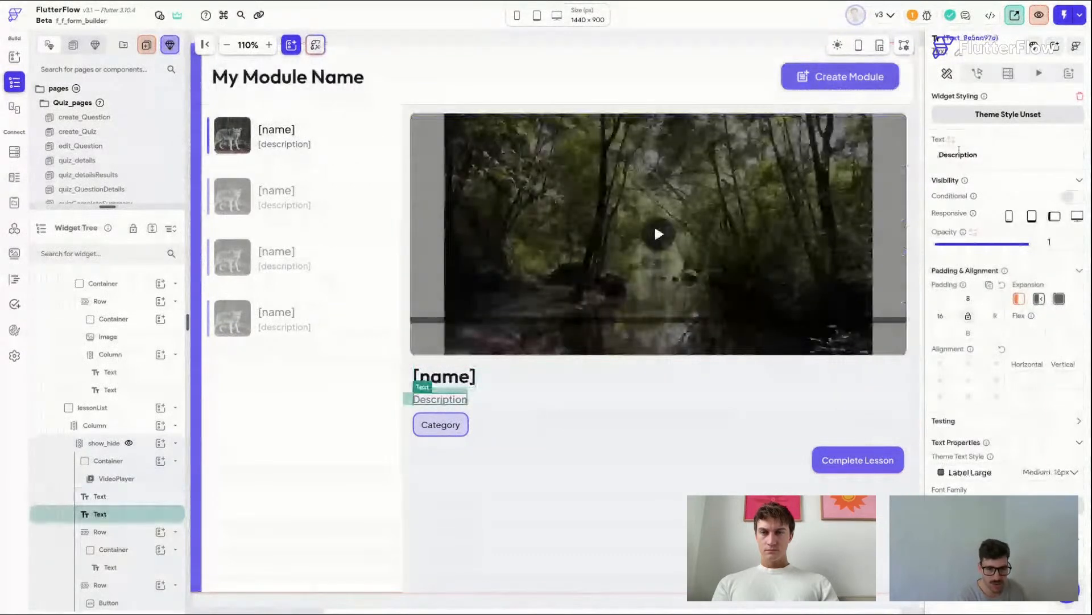
{"action": "left_click", "coordinate": [952, 139]}
{"action": "left_click", "coordinate": [762, 265]}
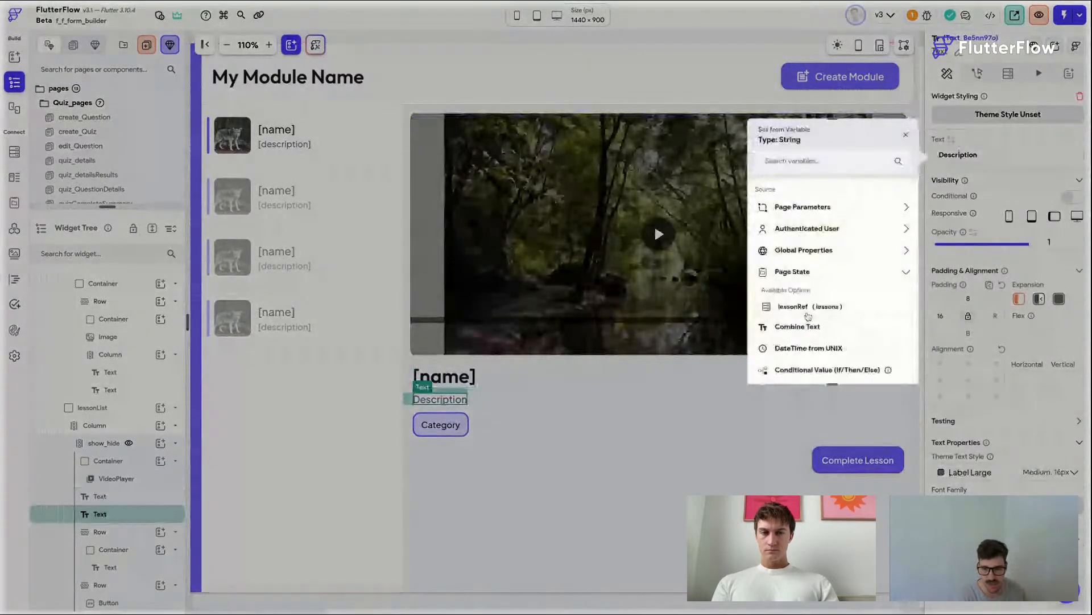
{"action": "left_click", "coordinate": [786, 305]}
{"action": "left_click", "coordinate": [794, 229]}
{"action": "left_click", "coordinate": [790, 254]}
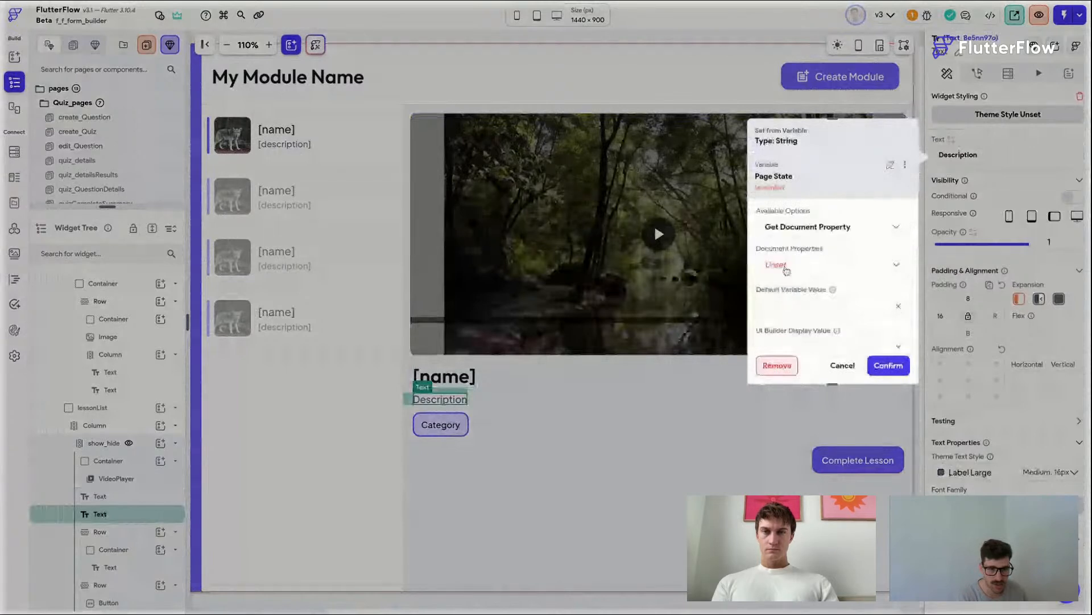
{"action": "left_click", "coordinate": [786, 266]}
{"action": "left_click", "coordinate": [797, 296]}
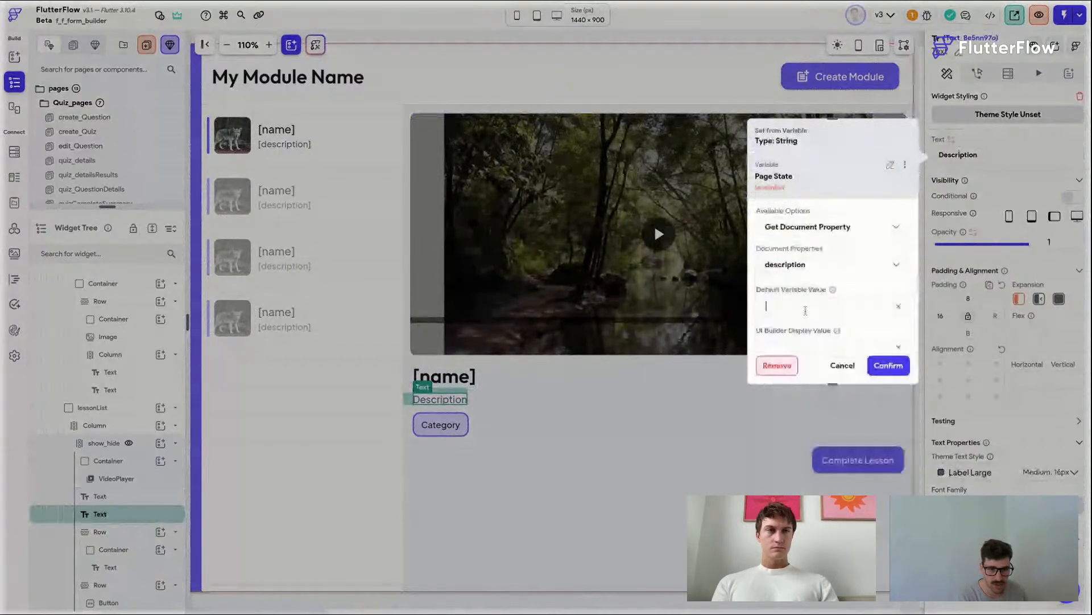
{"action": "type", "text": "Really cool lesson man!"}
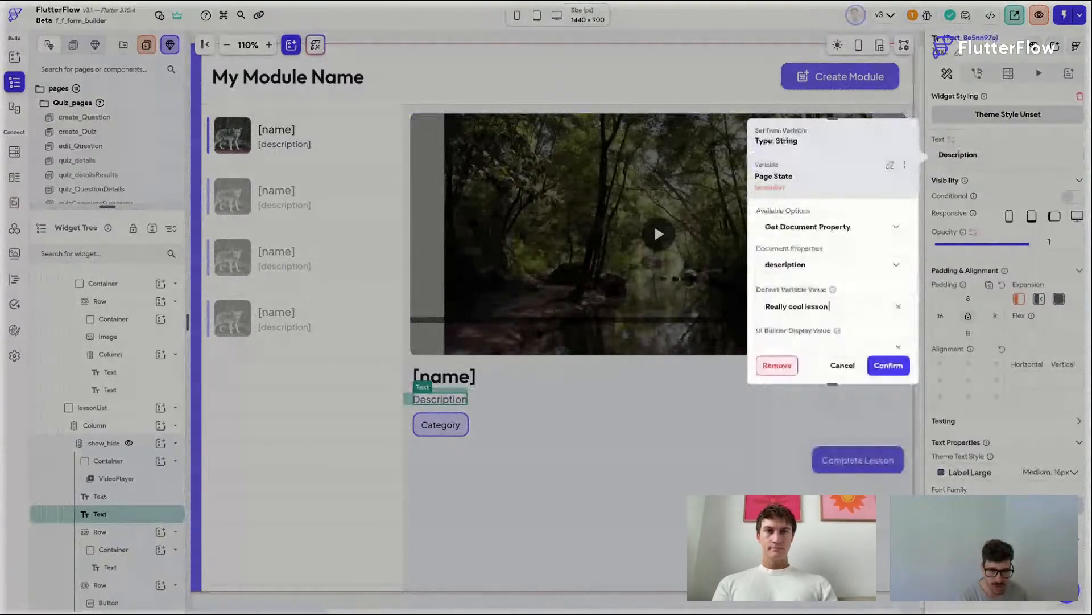
{"action": "left_click", "coordinate": [888, 364]}
Step: Try to bind the Category chip text to a lessonRef document property
{"action": "left_click", "coordinate": [451, 424]}
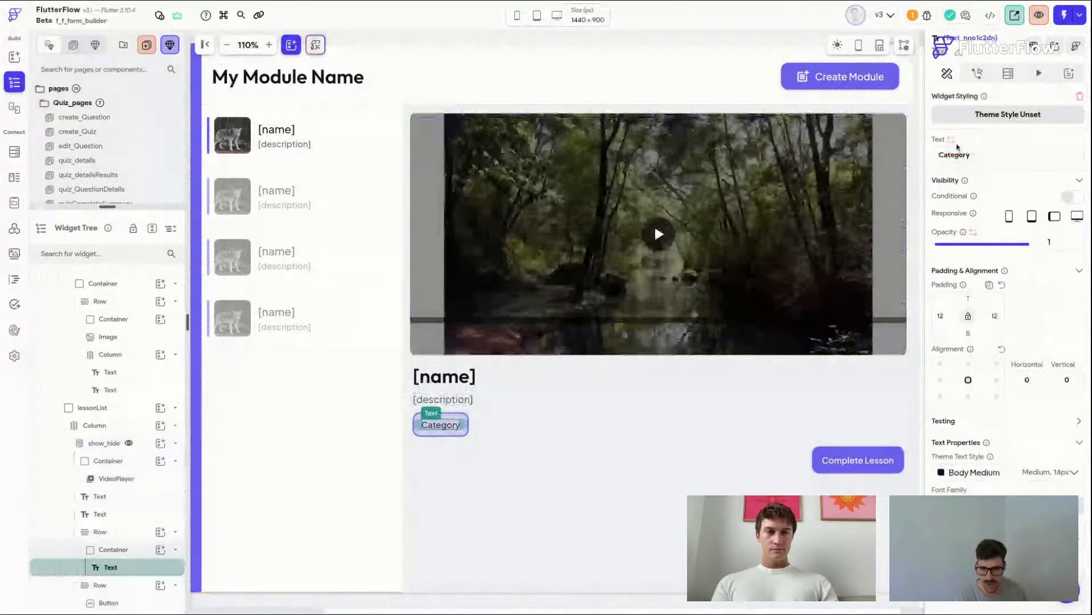
{"action": "left_click", "coordinate": [952, 140]}
{"action": "left_click", "coordinate": [797, 272]}
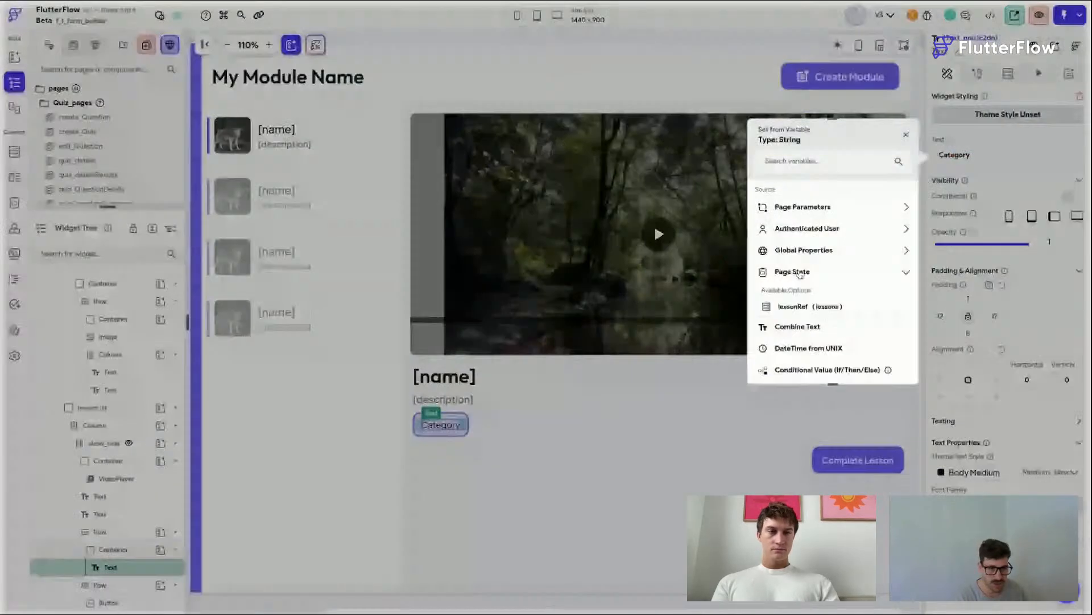
{"action": "left_click", "coordinate": [808, 226]}
{"action": "left_click", "coordinate": [797, 224]}
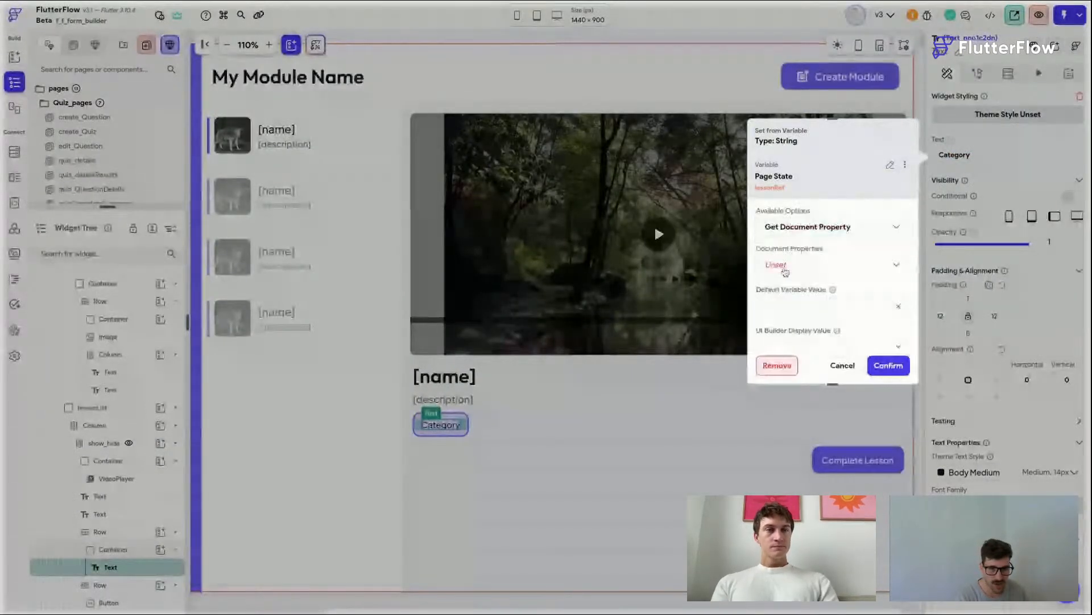
{"action": "left_click", "coordinate": [786, 272]}
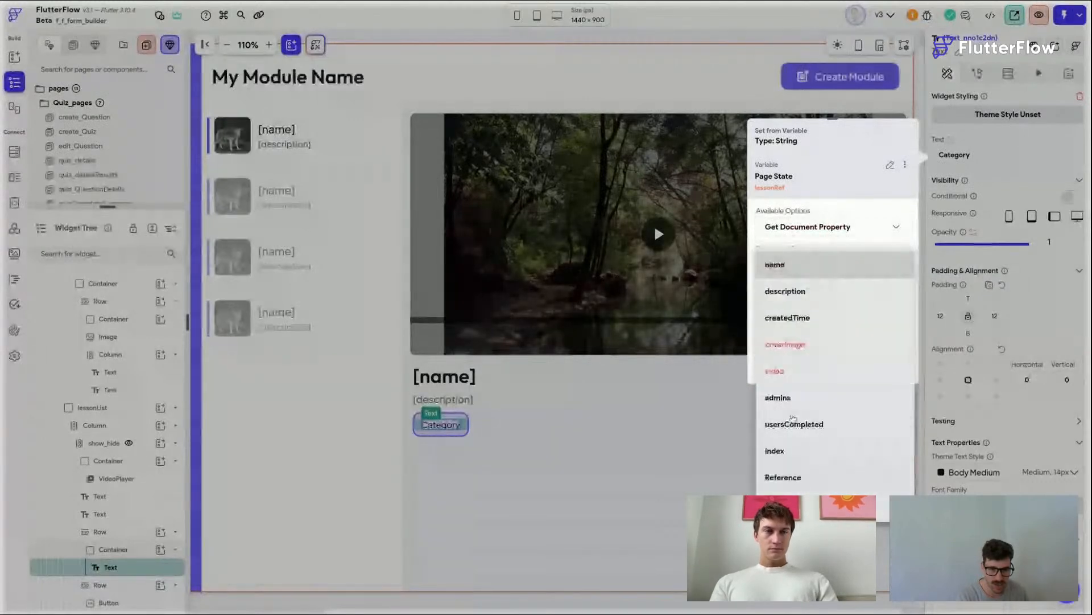
{"action": "key", "text": "Escape"}
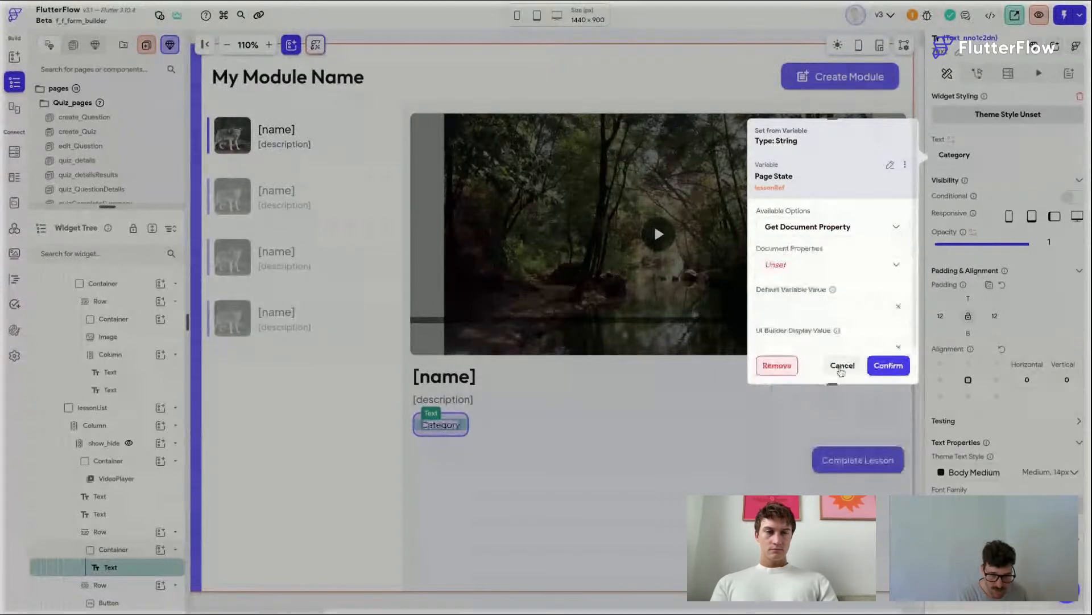
{"action": "left_click", "coordinate": [842, 366]}
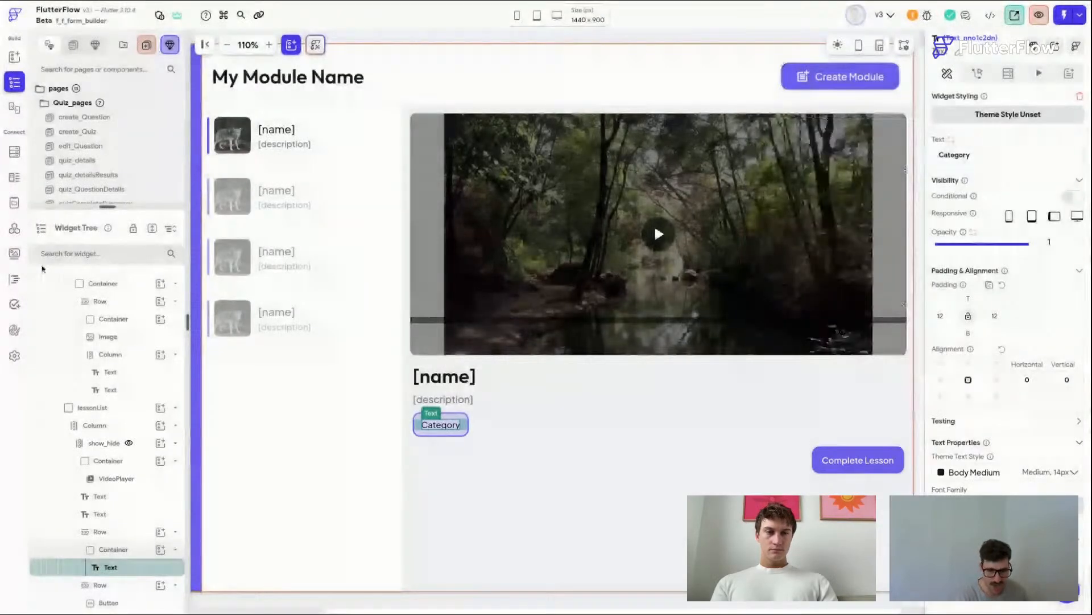
Step: Add a String field named category to the lessons collection schema in Firestore
{"action": "left_click", "coordinate": [15, 151]}
{"action": "left_click", "coordinate": [47, 49]}
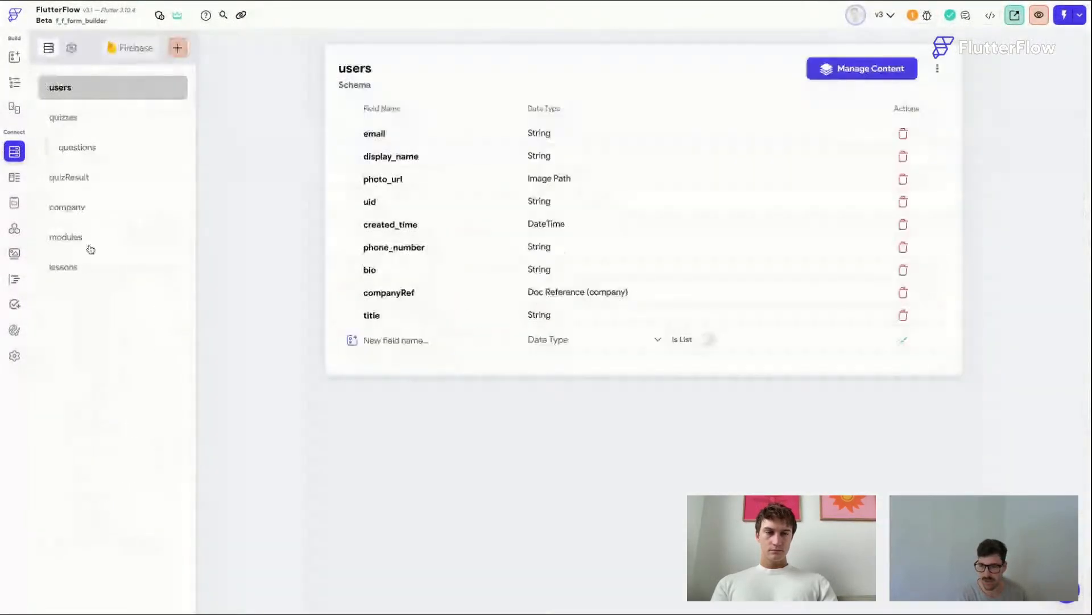
{"action": "left_click", "coordinate": [90, 249]}
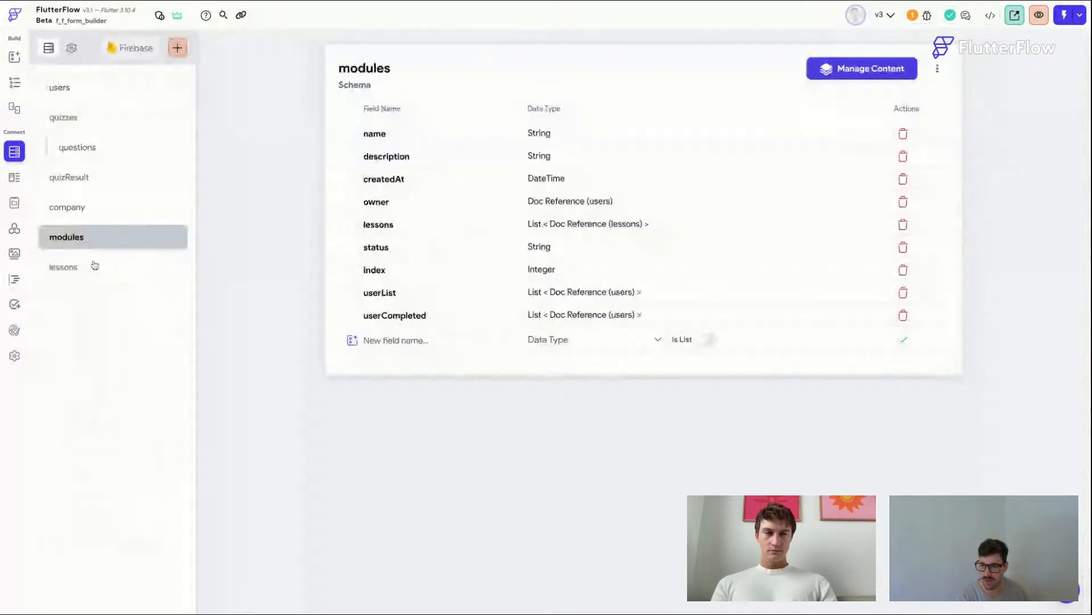
{"action": "left_click", "coordinate": [92, 264]}
{"action": "left_click", "coordinate": [421, 321]}
{"action": "type", "text": "q"}
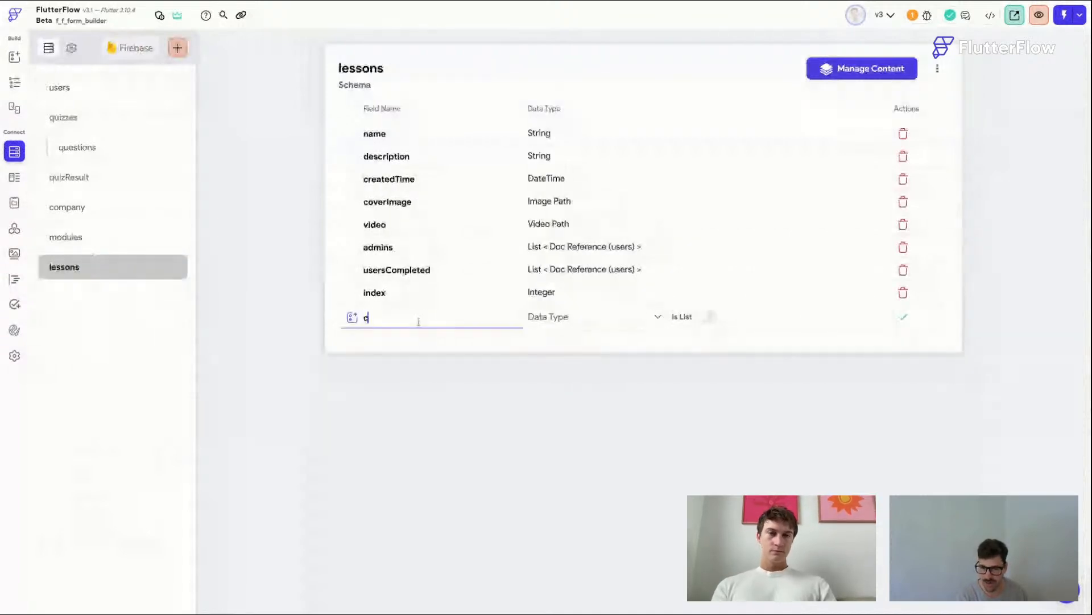
{"action": "type", "text": "ategory"}
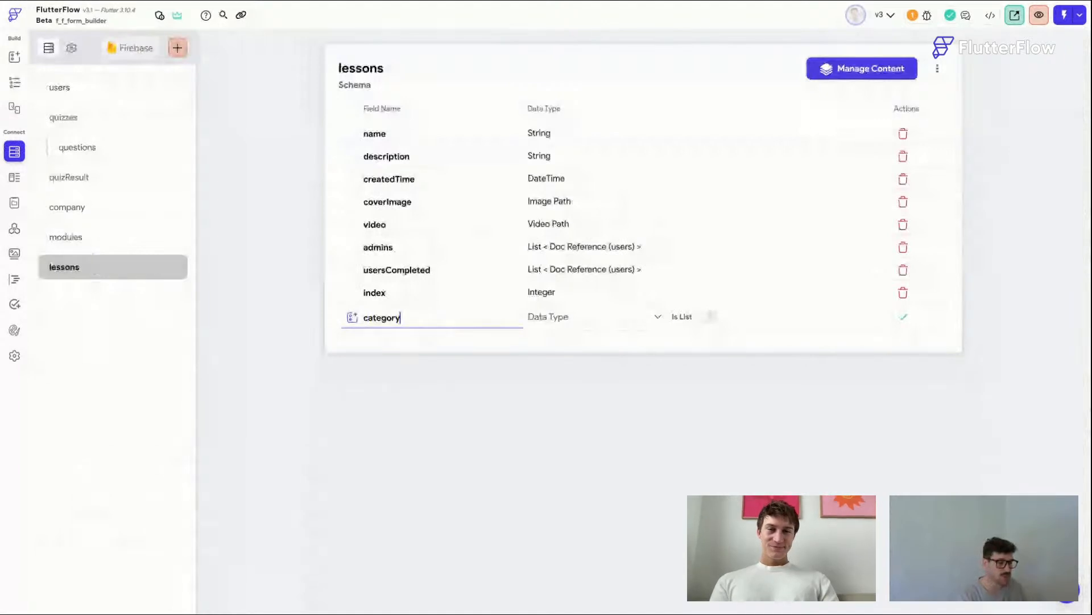
{"action": "left_click", "coordinate": [555, 329]}
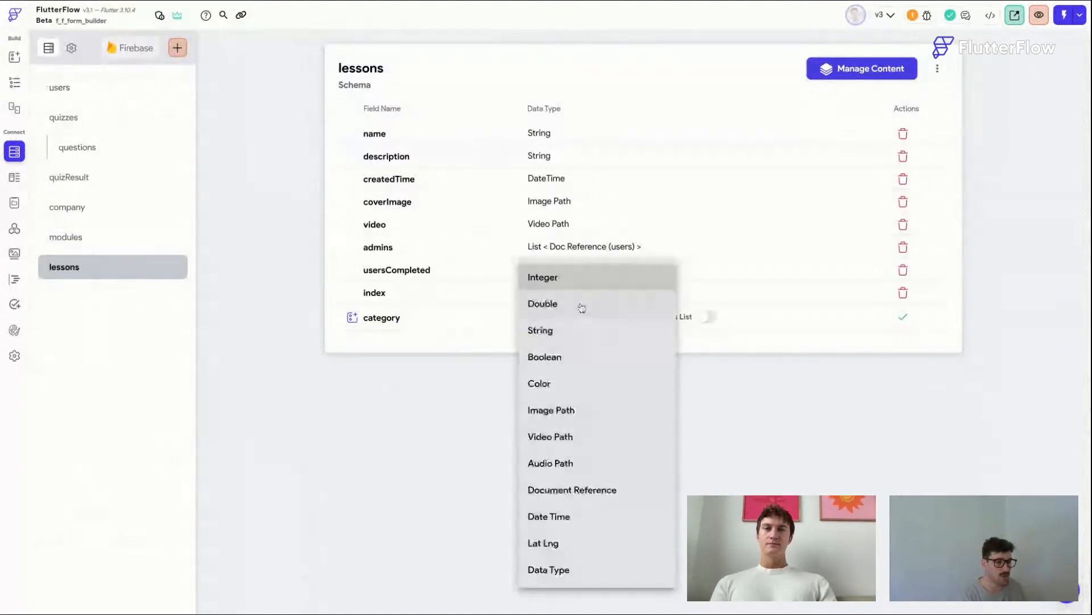
{"action": "left_click", "coordinate": [563, 327]}
{"action": "left_click", "coordinate": [903, 317]}
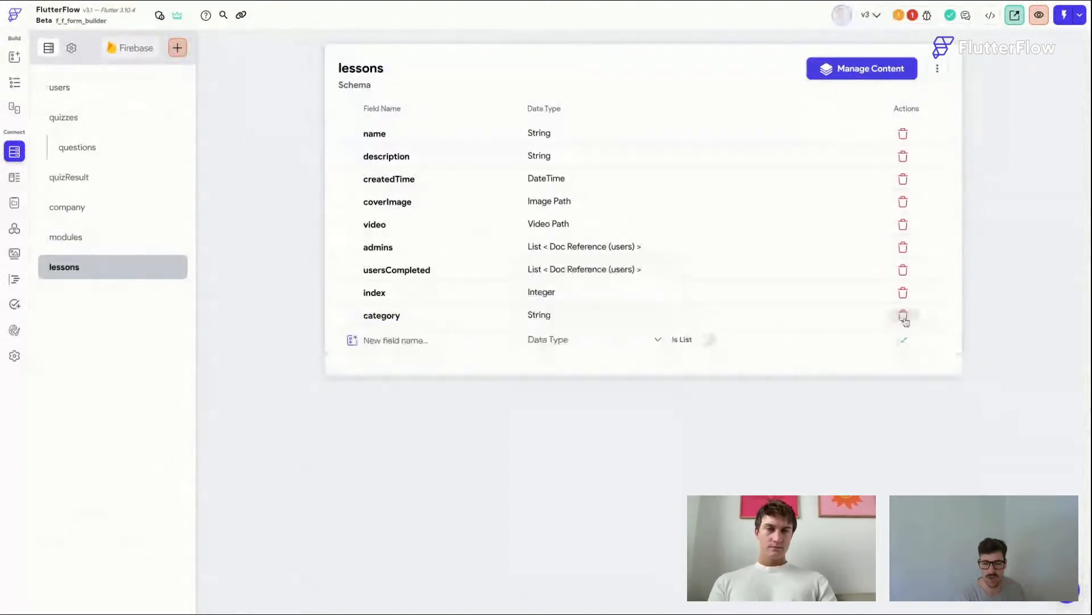
Step: Inspect the project's flagged issue in the related custom function before returning to the page
{"action": "left_click", "coordinate": [912, 17]}
{"action": "left_click", "coordinate": [891, 92]}
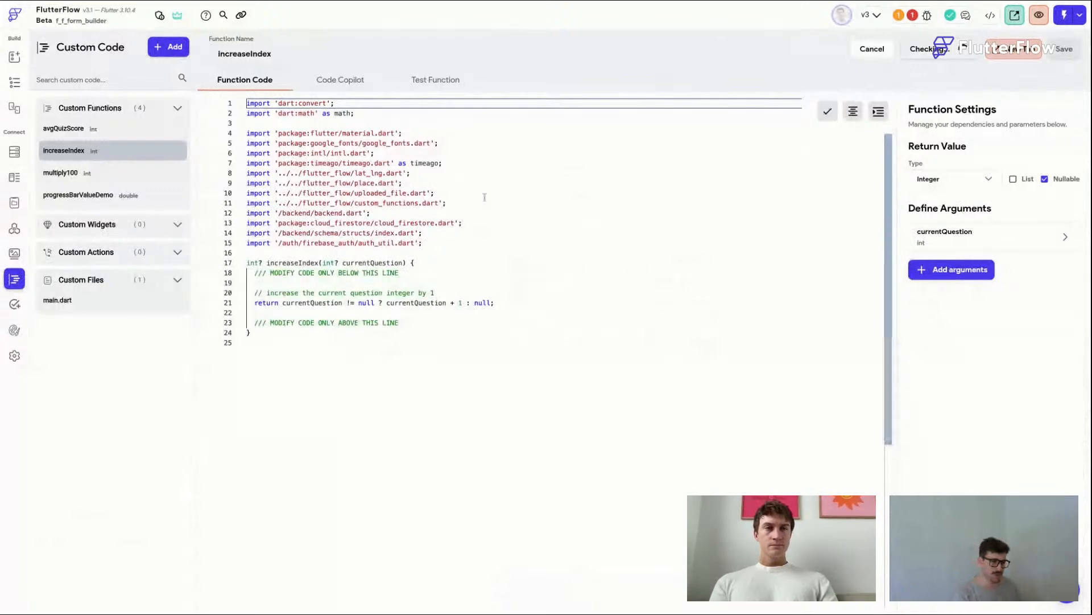
{"action": "left_click", "coordinate": [15, 82]}
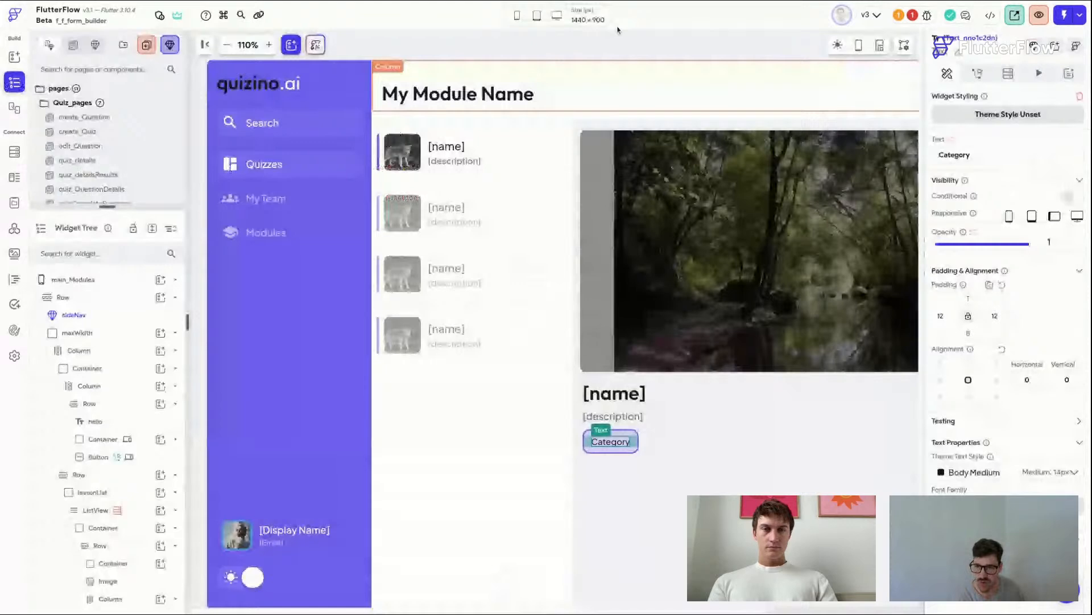
Step: Bind the Category chip text to the lessonRef page state's category document property
{"action": "left_click", "coordinate": [607, 441]}
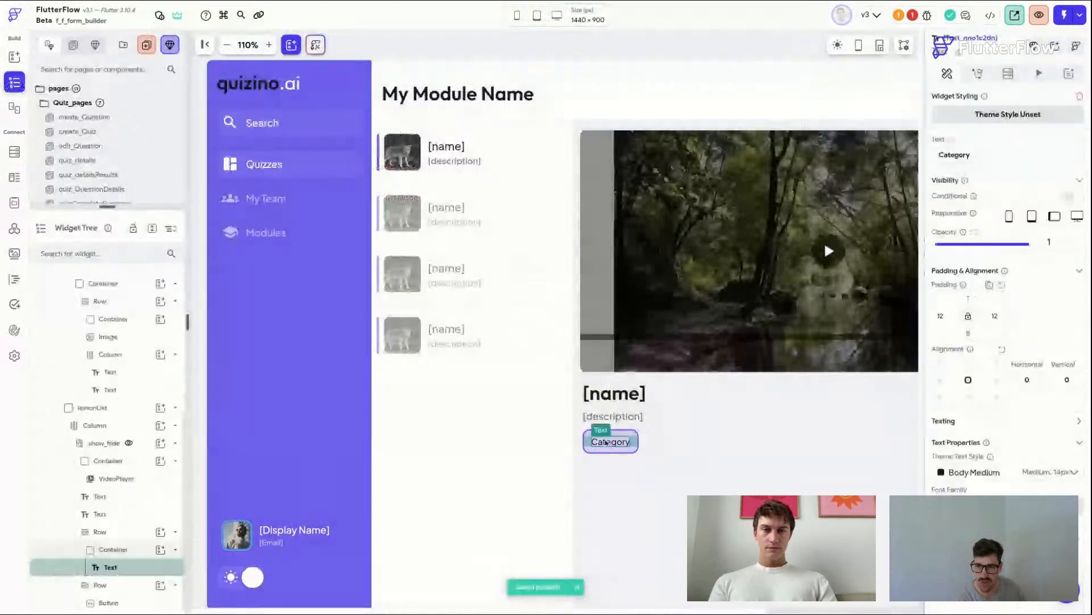
{"action": "left_click", "coordinate": [953, 141]}
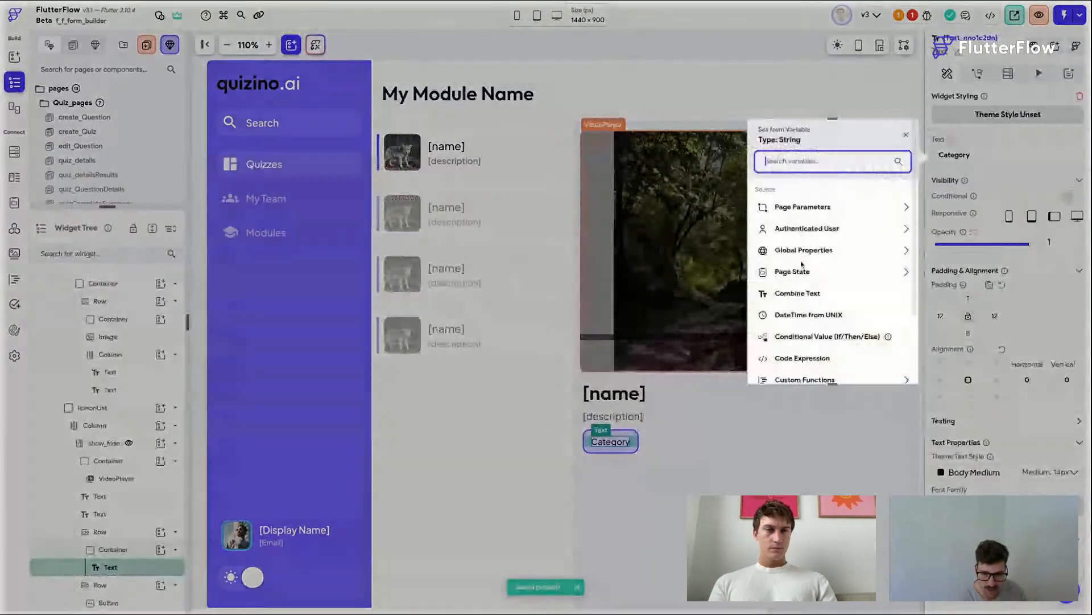
{"action": "left_click", "coordinate": [793, 272]}
{"action": "left_click", "coordinate": [785, 282]}
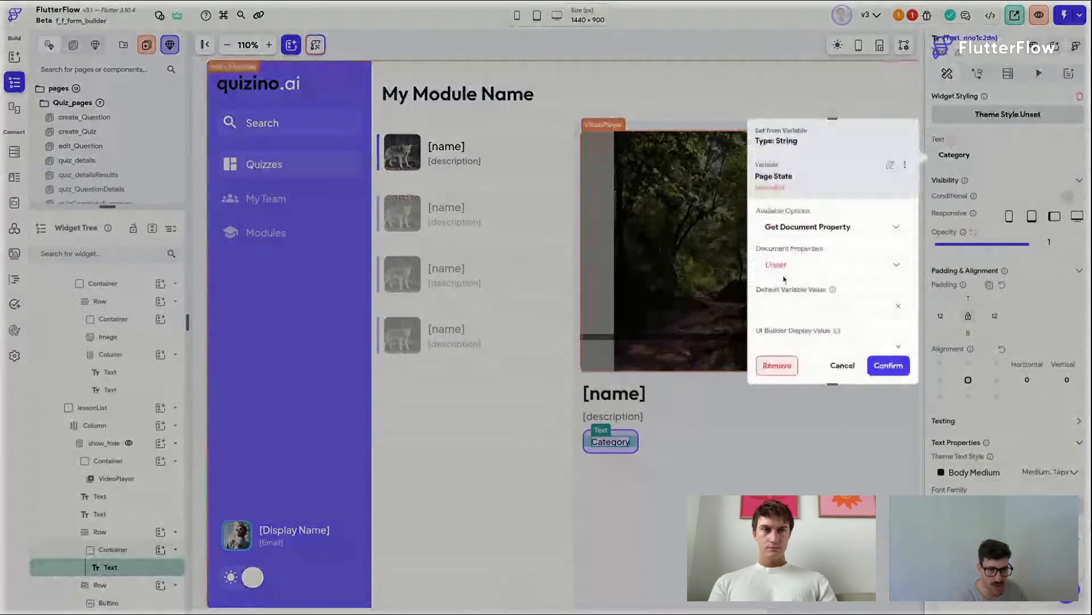
{"action": "left_click", "coordinate": [788, 266]}
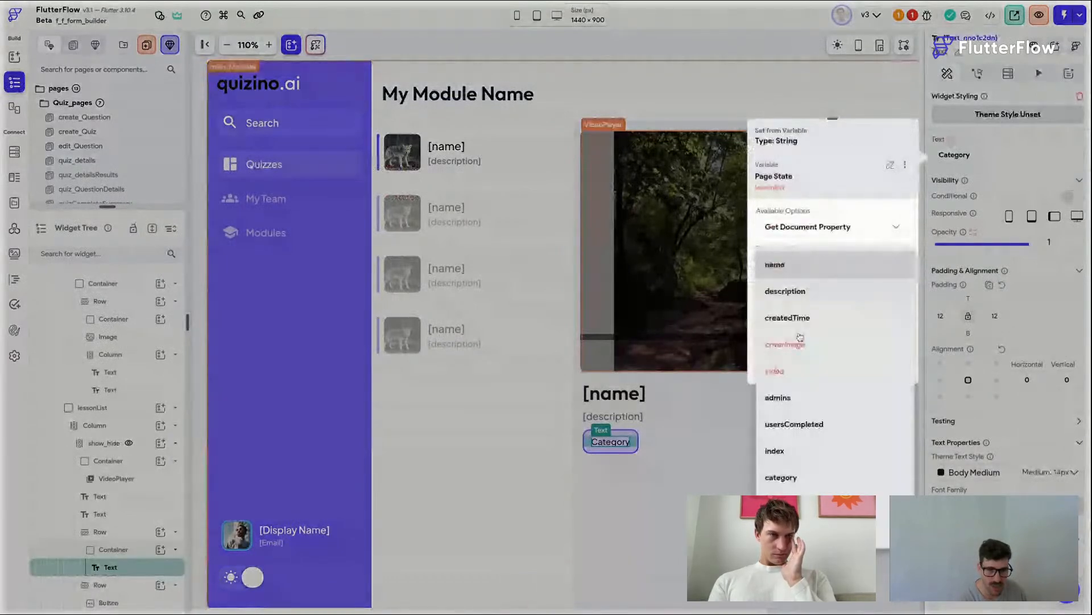
{"action": "left_click", "coordinate": [781, 477]}
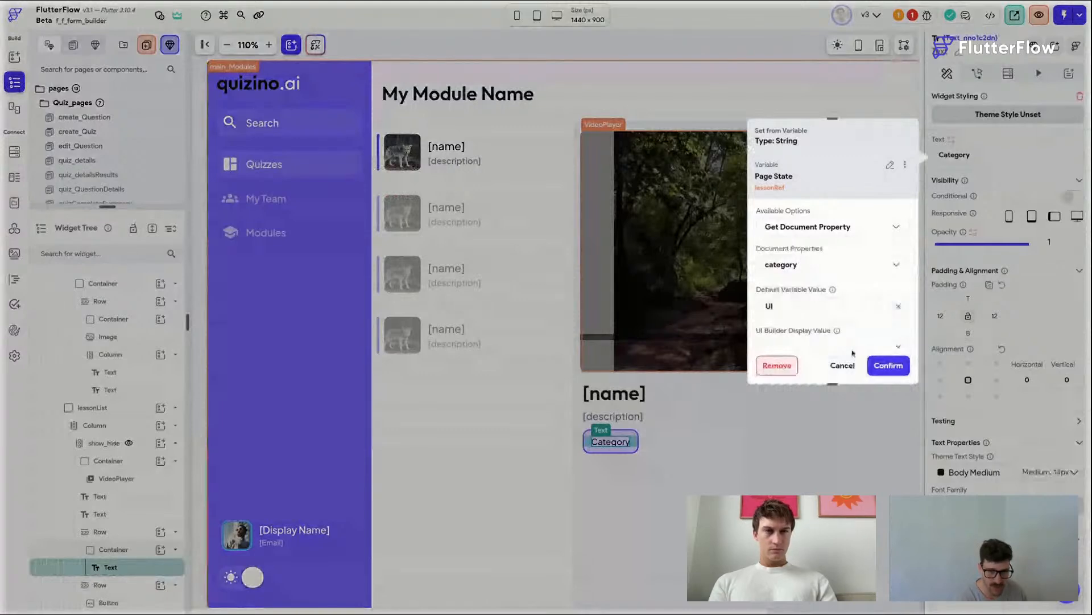
{"action": "left_click", "coordinate": [889, 366]}
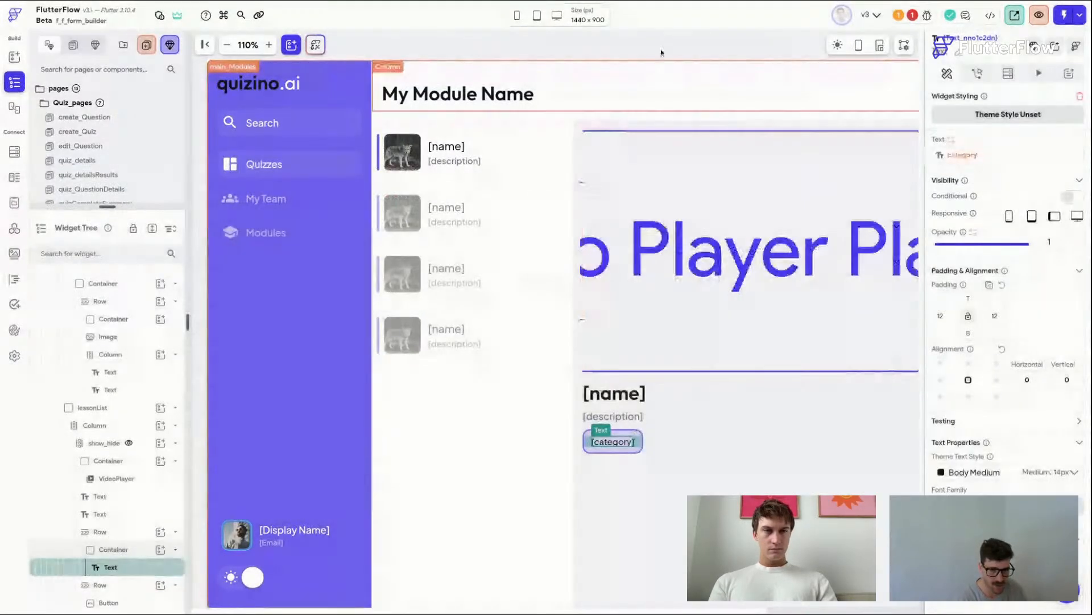
Step: Add an On Tap action to the lesson list item that updates widget state, setting lessonRef to the tapped lessons document
{"action": "left_click", "coordinate": [638, 63]}
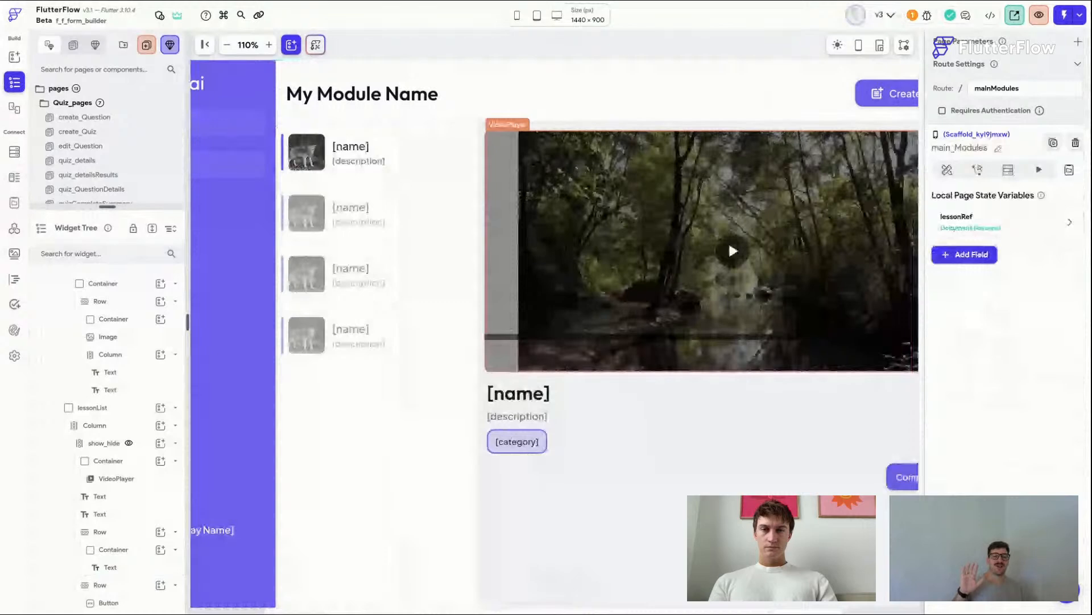
{"action": "left_click", "coordinate": [426, 126]}
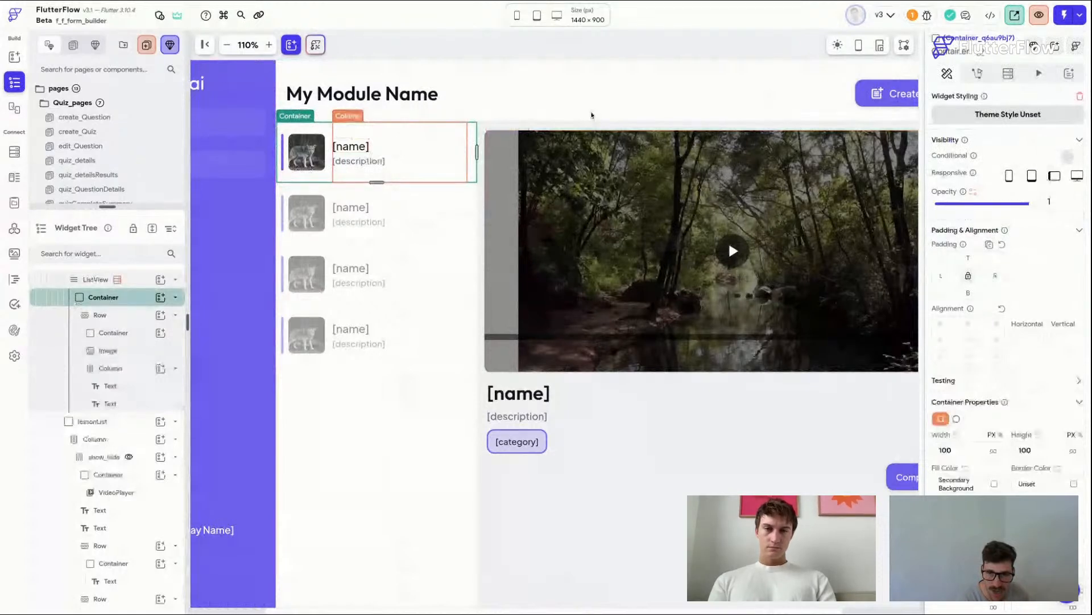
{"action": "left_click", "coordinate": [977, 74]}
{"action": "left_click", "coordinate": [1028, 198]}
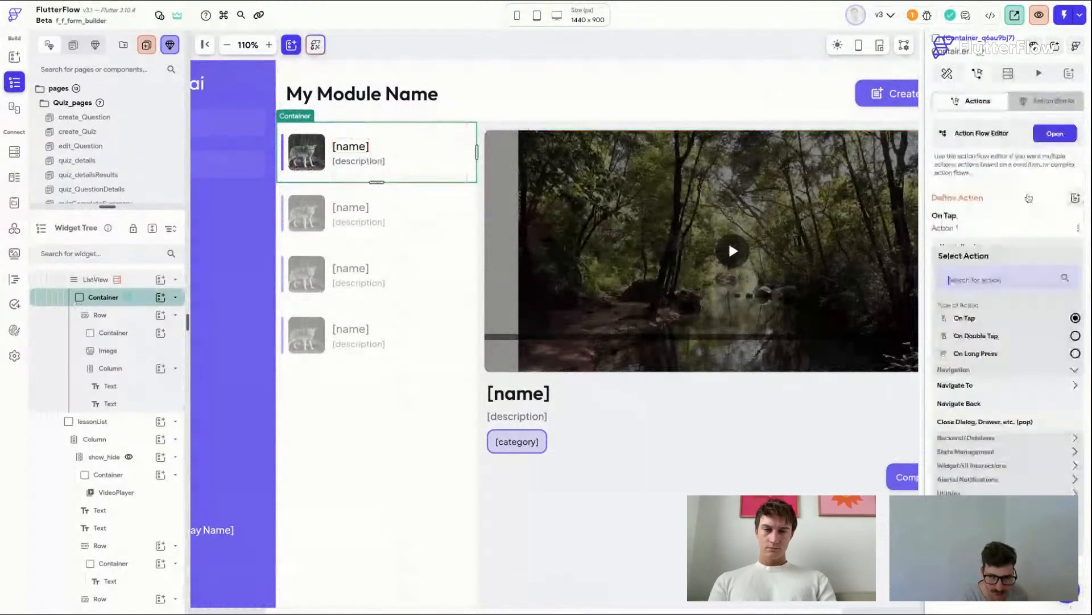
{"action": "type", "text": "update"}
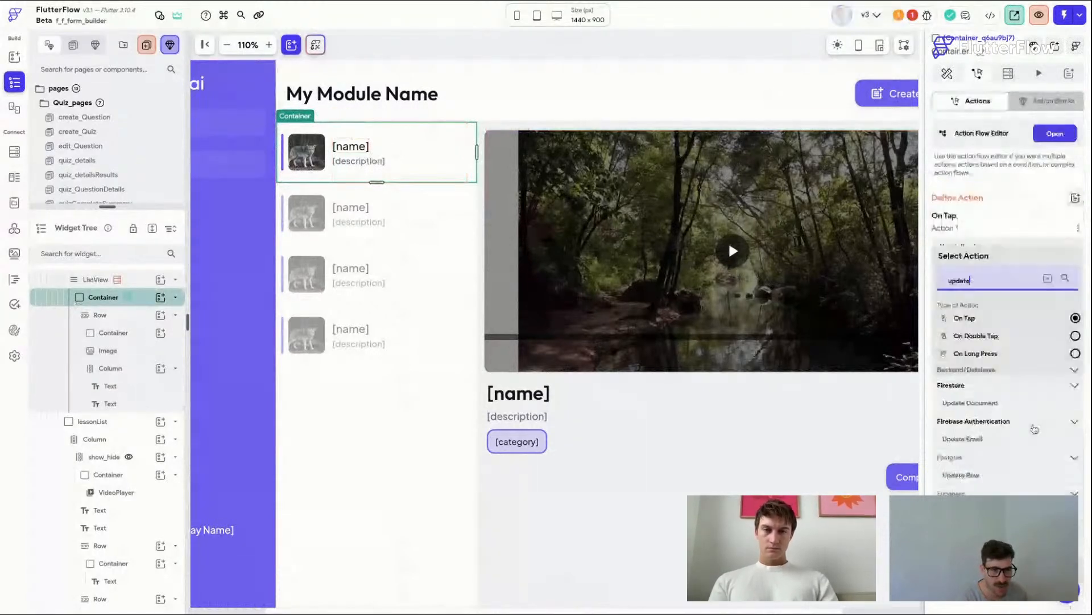
{"action": "scroll", "coordinate": [989, 284], "scroll_direction": "down", "scroll_amount": 2}
{"action": "left_click", "coordinate": [989, 284]}
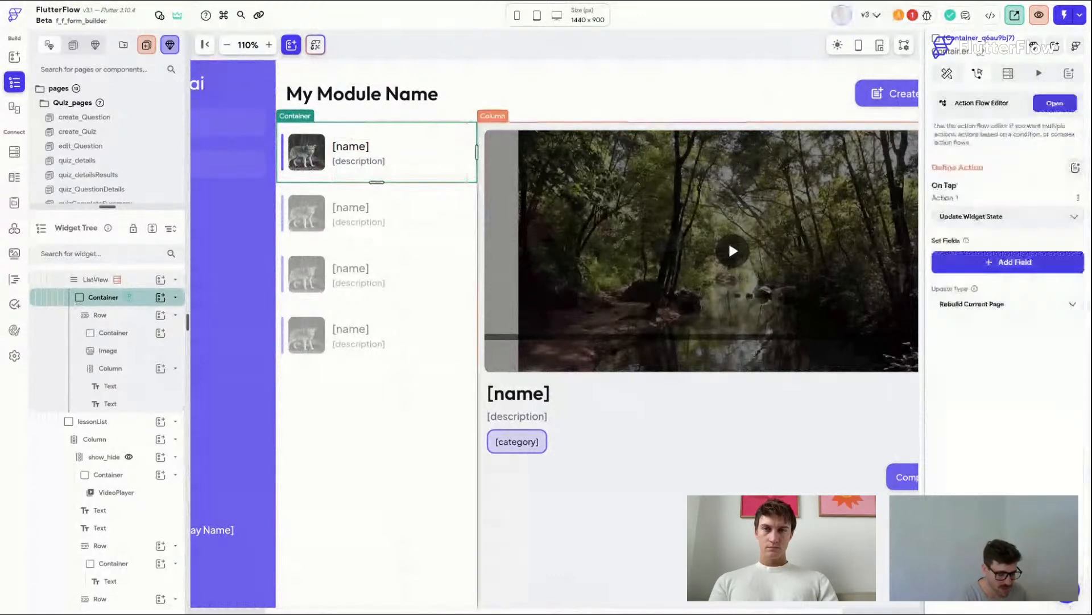
{"action": "left_click", "coordinate": [990, 290]}
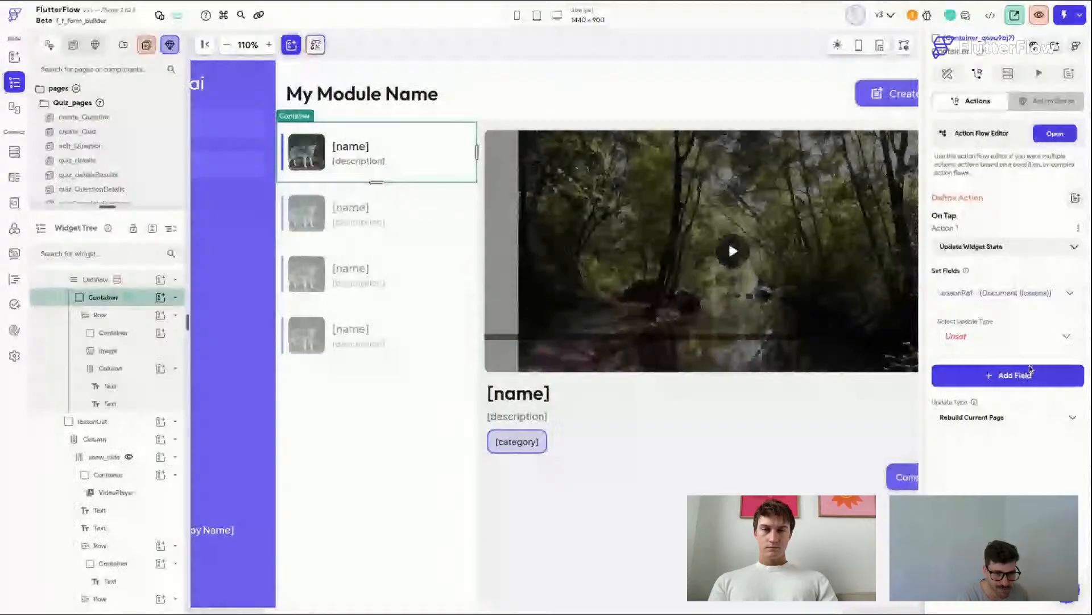
{"action": "left_click", "coordinate": [1006, 336]}
{"action": "left_click", "coordinate": [988, 364]}
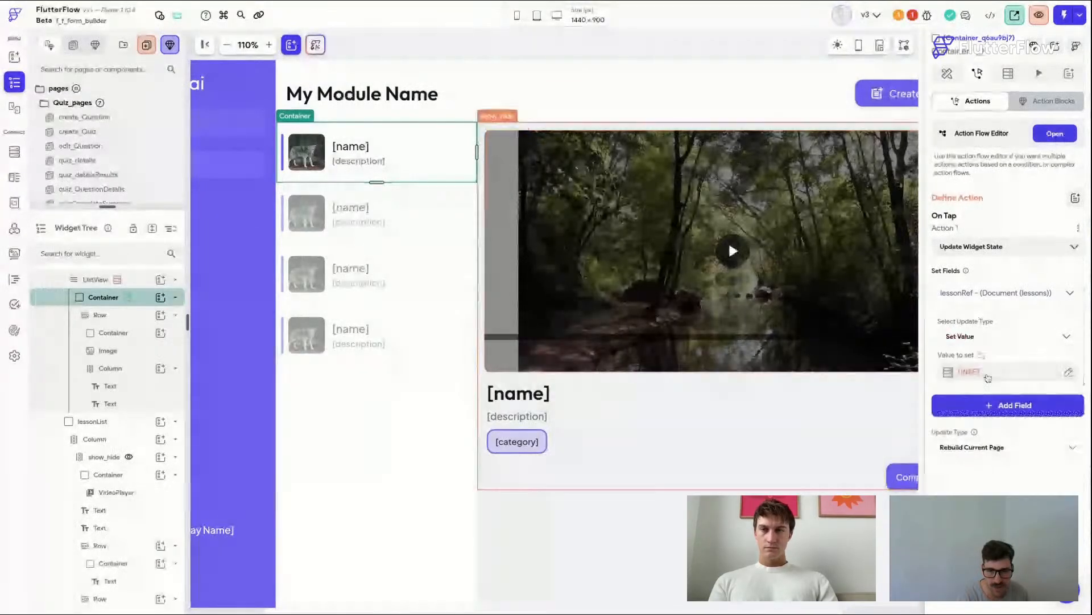
{"action": "left_click", "coordinate": [988, 376]}
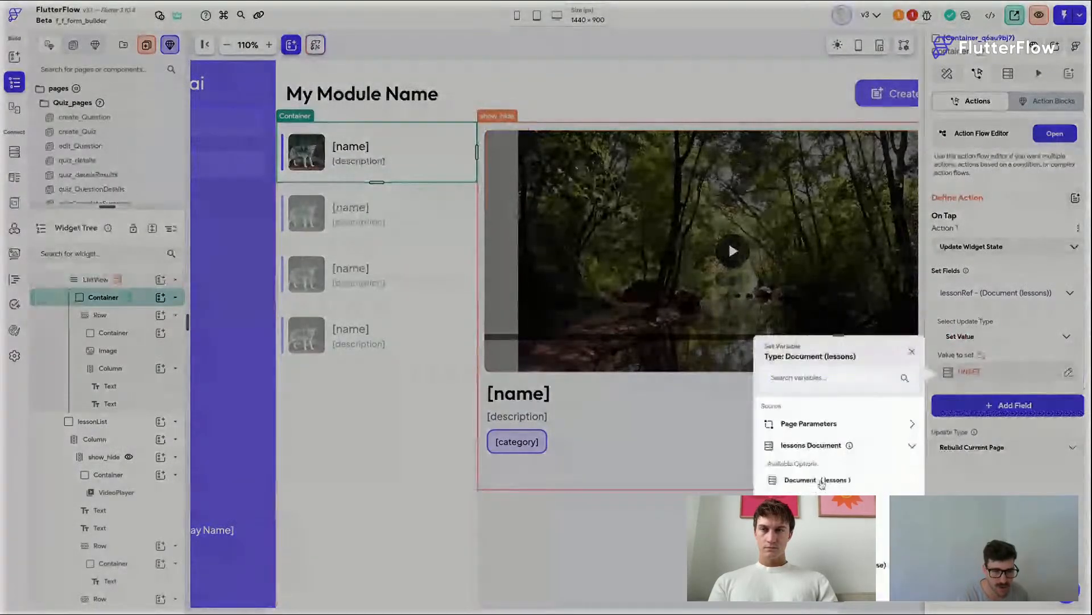
{"action": "left_click", "coordinate": [841, 480]}
{"action": "left_click", "coordinate": [897, 582]}
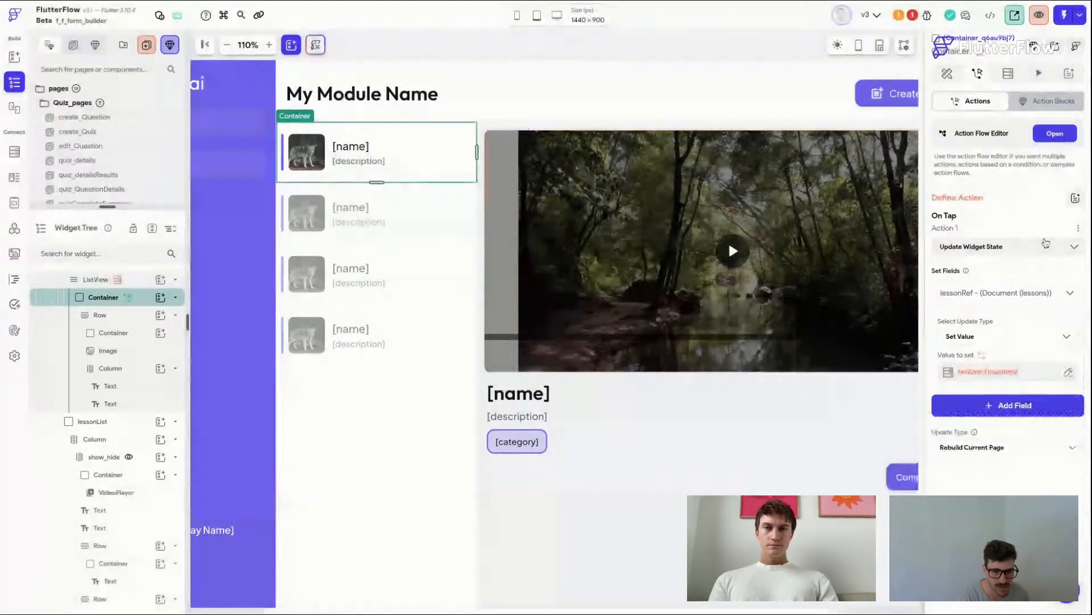
{"action": "left_click", "coordinate": [983, 293]}
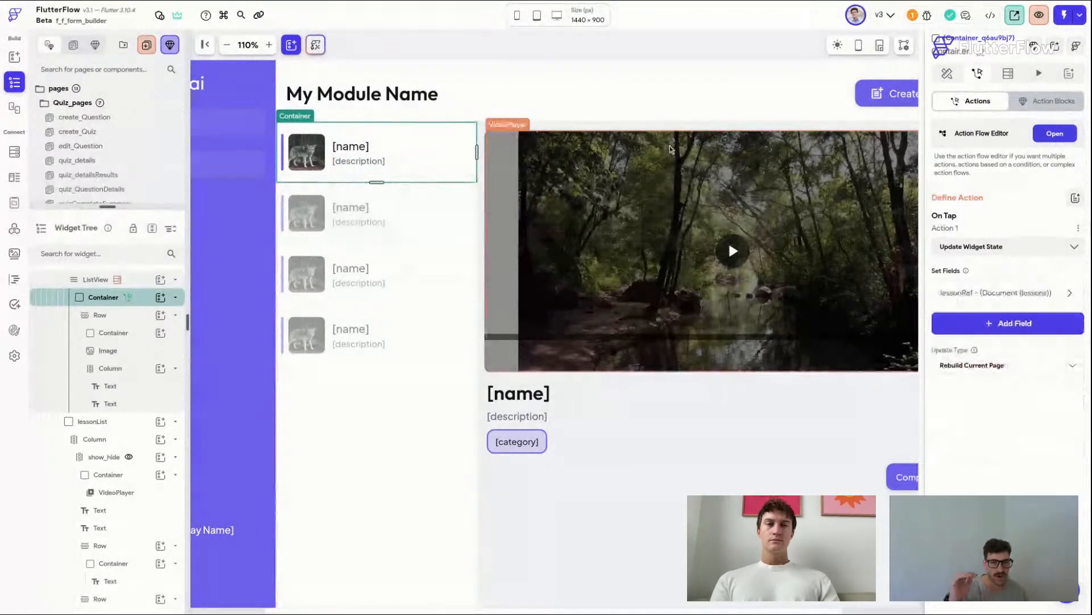
Step: Review the lesson list item's On Tap action settings
{"action": "scroll", "coordinate": [634, 343], "scroll_direction": "right", "scroll_amount": 1}
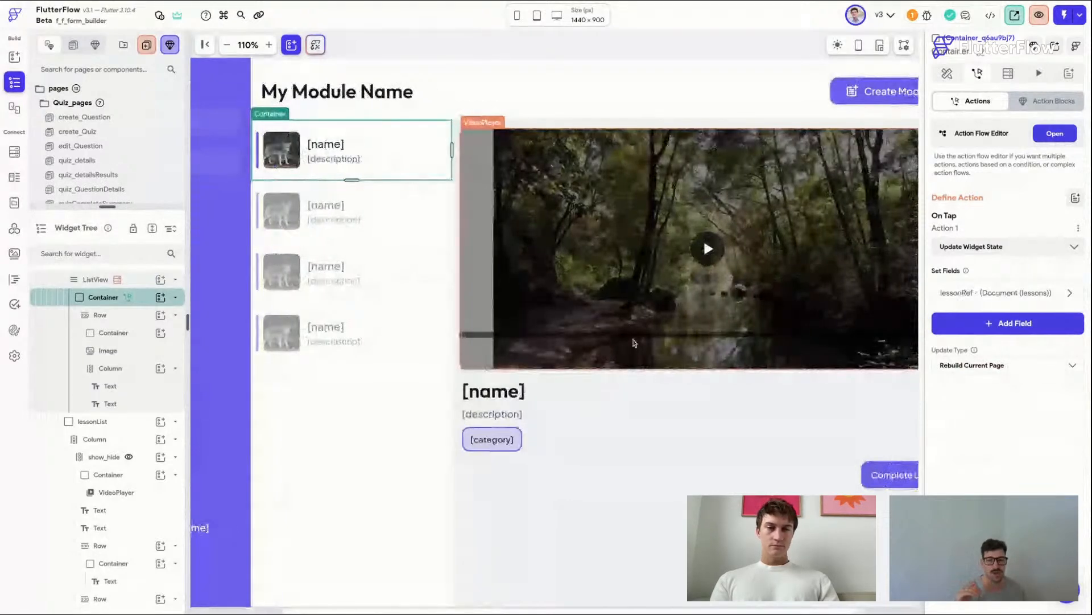
{"action": "scroll", "coordinate": [505, 155], "scroll_direction": "left", "scroll_amount": 1}
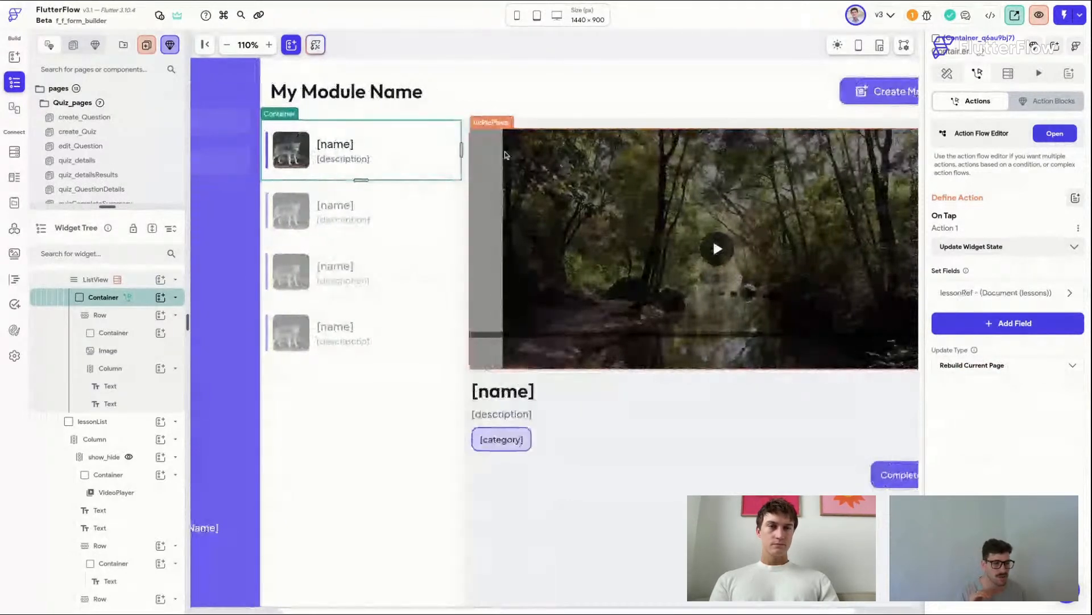
{"action": "scroll", "coordinate": [505, 154], "scroll_direction": "left", "scroll_amount": 2}
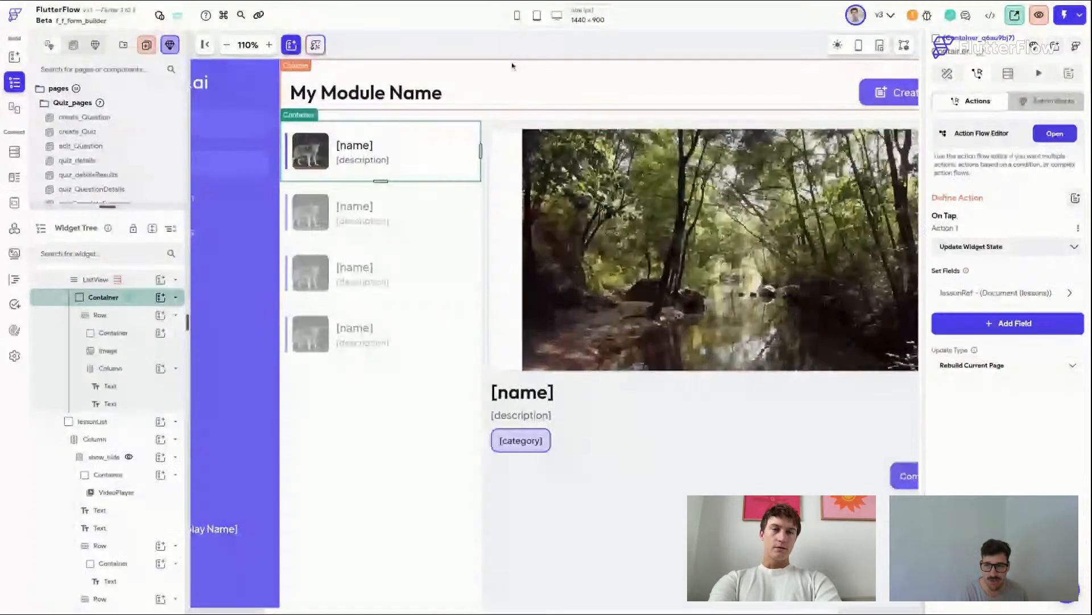
{"action": "left_click", "coordinate": [496, 49]}
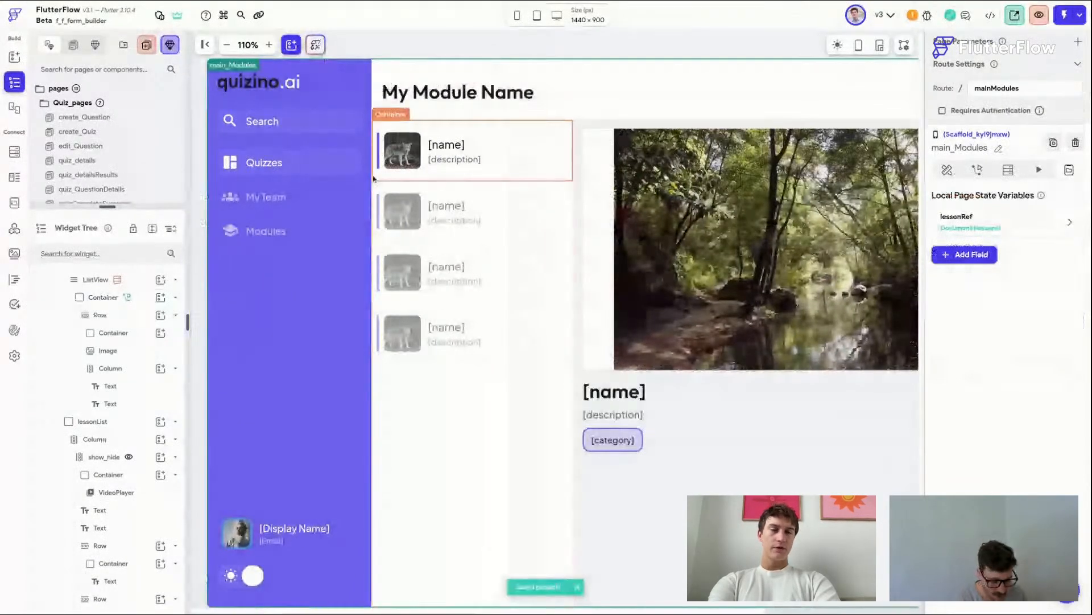
{"action": "left_click", "coordinate": [504, 154]}
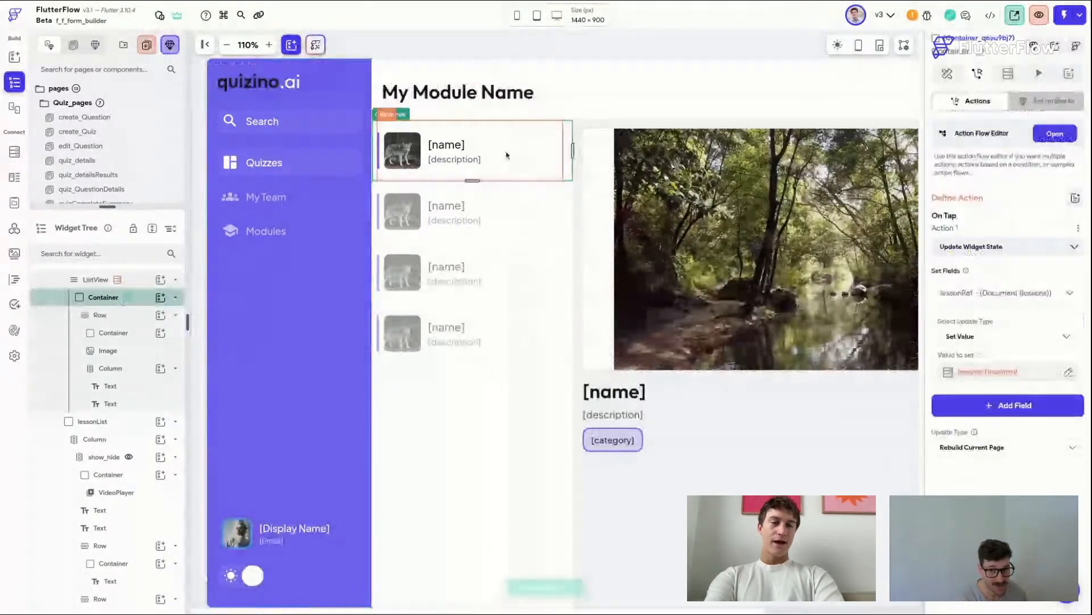
{"action": "scroll", "coordinate": [781, 259], "scroll_direction": "right", "scroll_amount": 2}
Step: Replace the VideoPlayer inside the container with a YoutubePlayer widget
{"action": "left_click", "coordinate": [780, 260]}
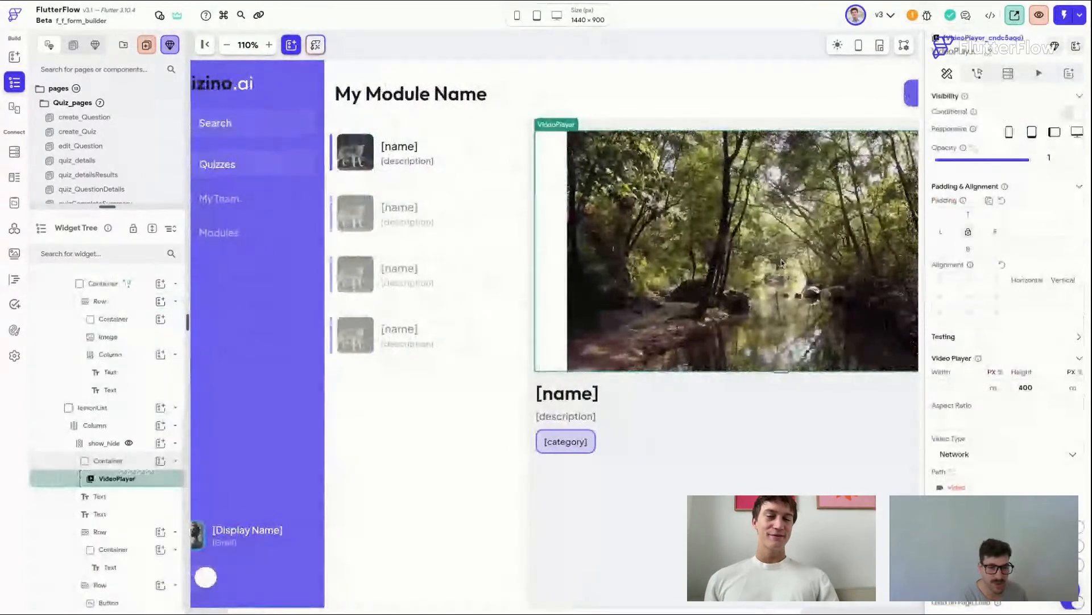
{"action": "scroll", "coordinate": [781, 259], "scroll_direction": "right", "scroll_amount": 5}
{"action": "left_click", "coordinate": [957, 488]}
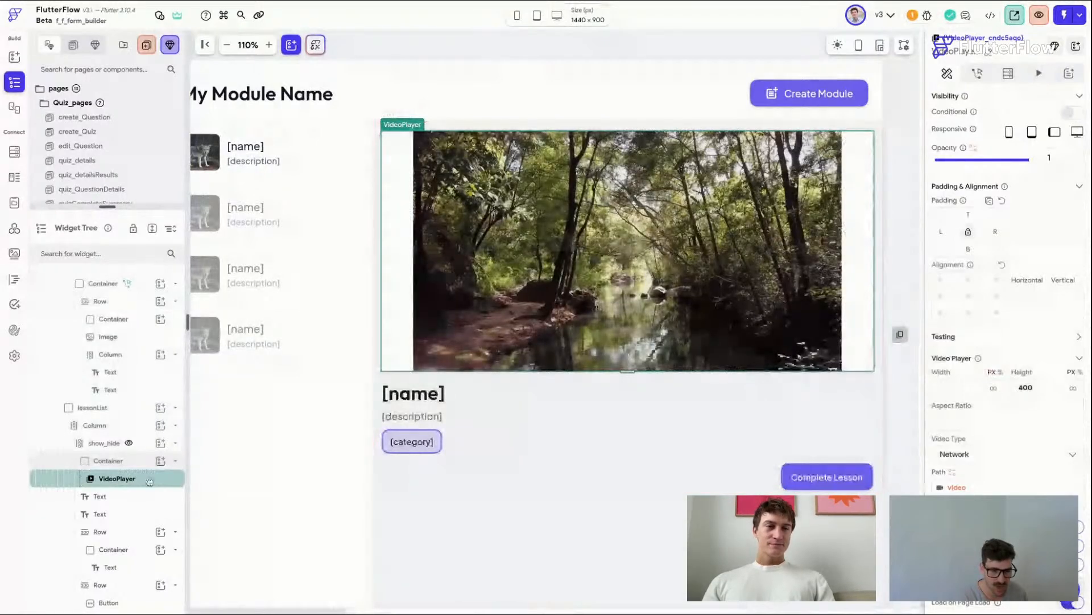
{"action": "key", "text": "super+e"}
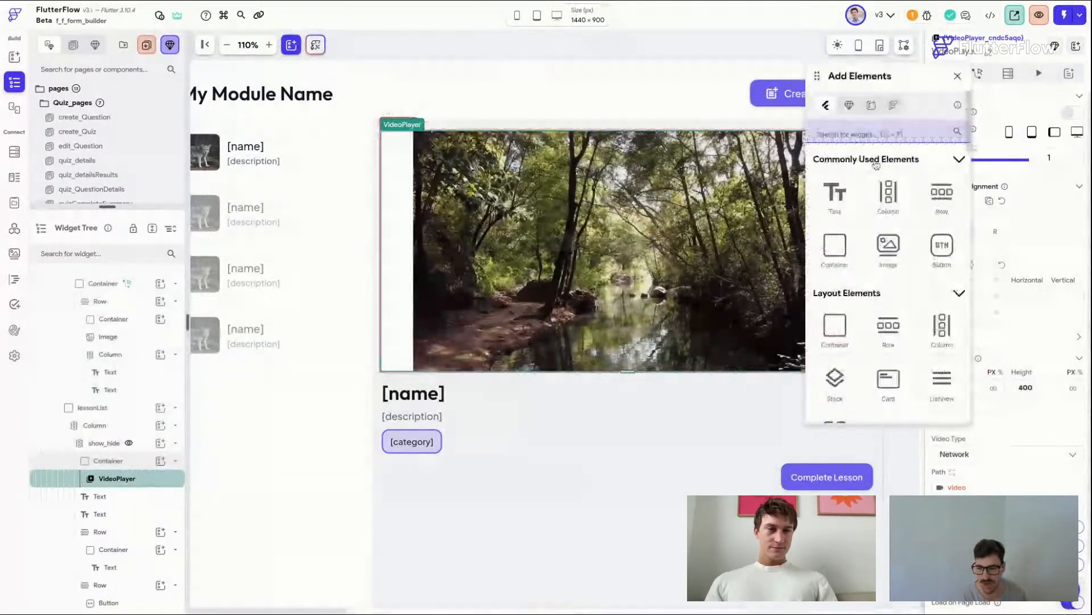
{"action": "type", "text": "you"}
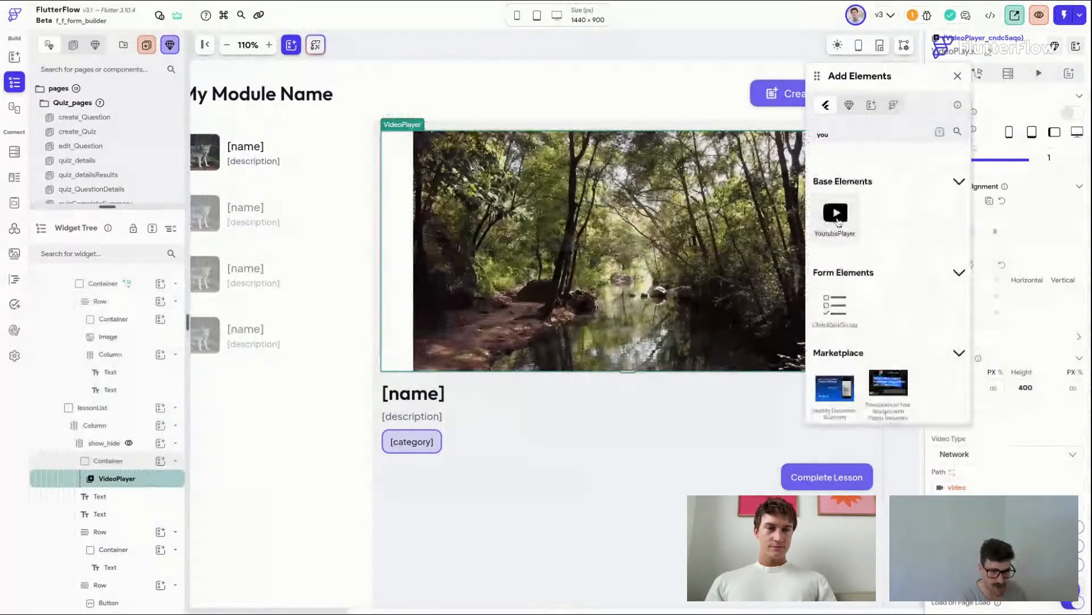
{"action": "left_click", "coordinate": [836, 219]}
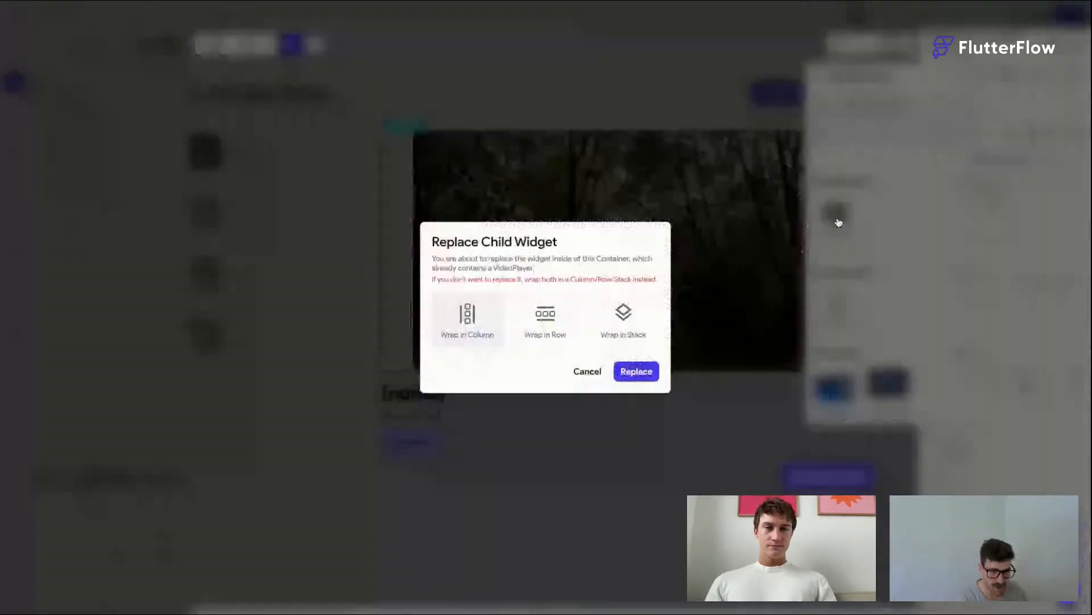
{"action": "left_click", "coordinate": [637, 372]}
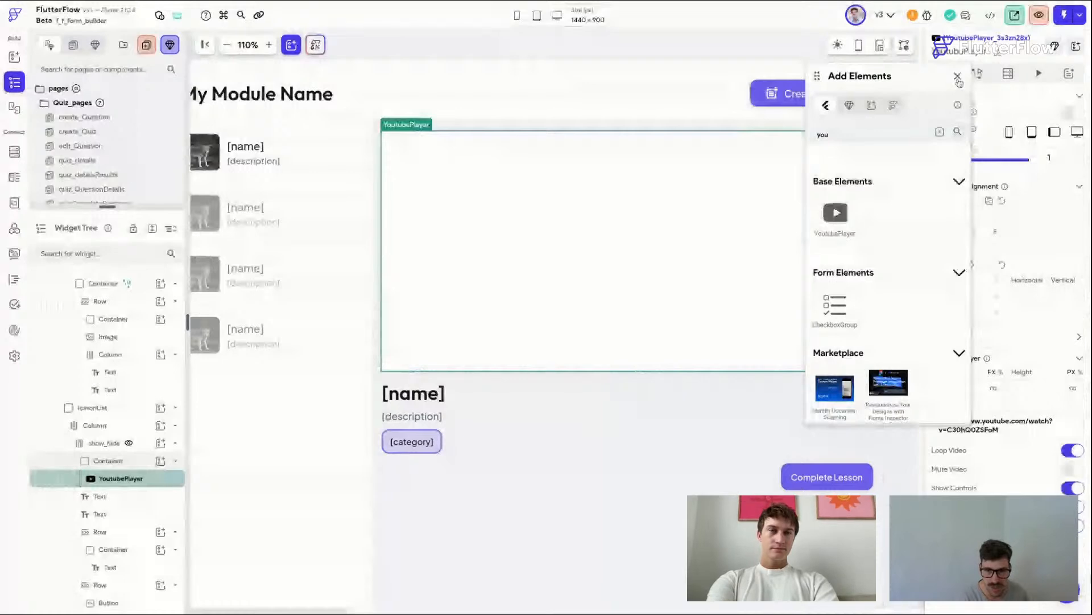
{"action": "left_click", "coordinate": [958, 78]}
Step: Bind the YouTube player's URL to a document property of the lessonRef page state
{"action": "left_click", "coordinate": [955, 407]}
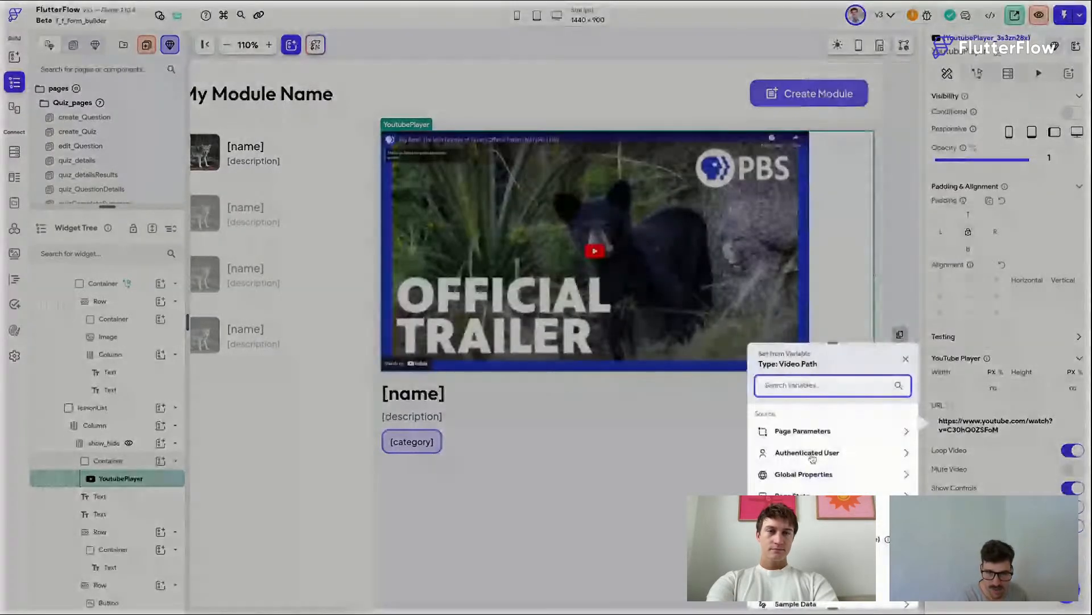
{"action": "left_click", "coordinate": [815, 497]}
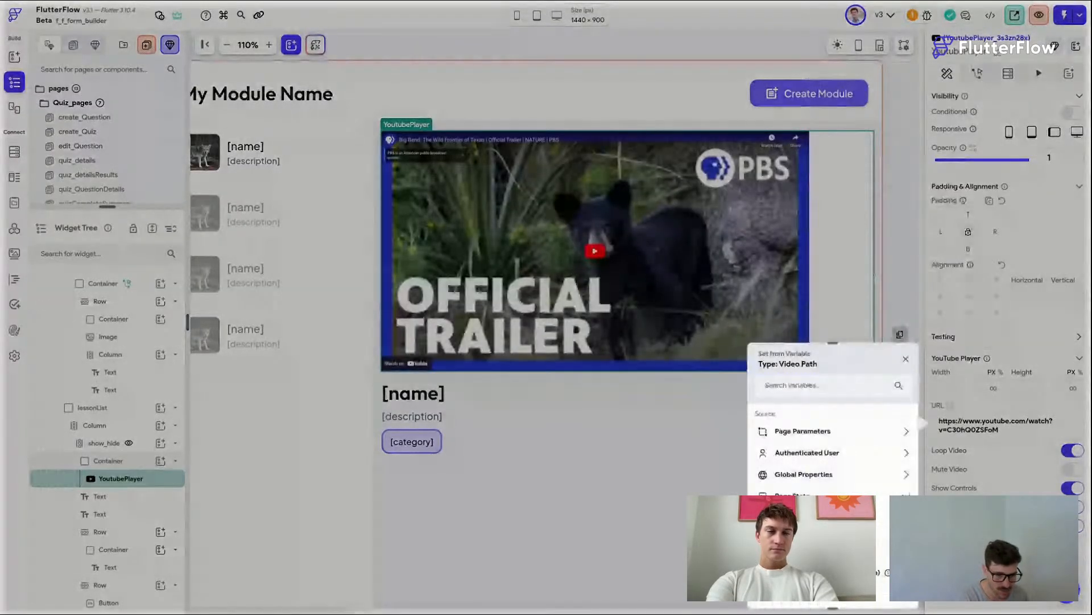
{"action": "left_click", "coordinate": [819, 519]}
{"action": "left_click", "coordinate": [822, 453]}
{"action": "left_click", "coordinate": [822, 451]}
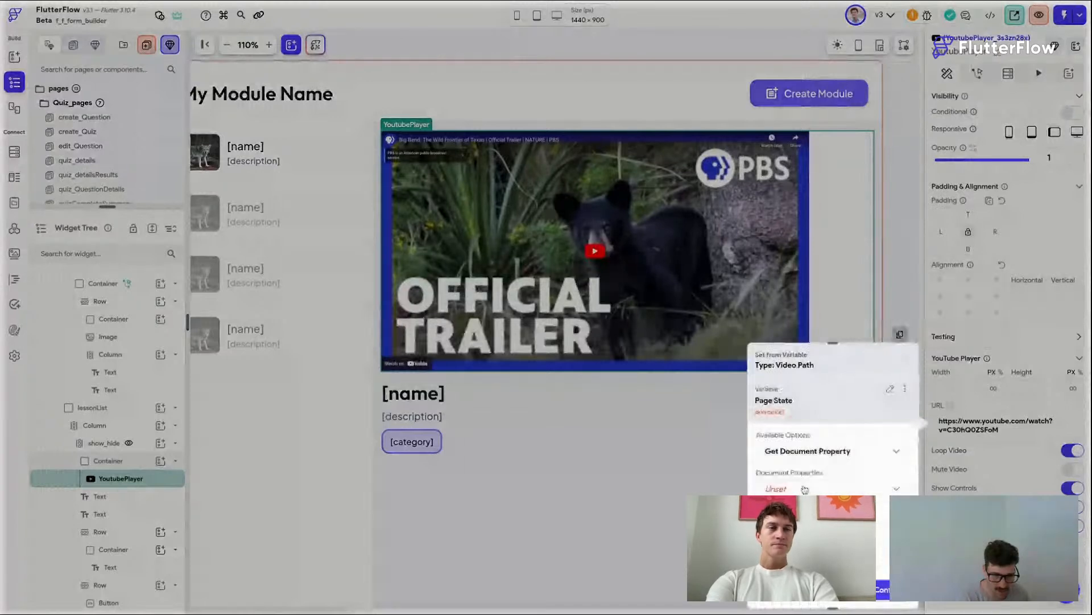
{"action": "left_click", "coordinate": [805, 489]}
{"action": "left_click", "coordinate": [775, 410]}
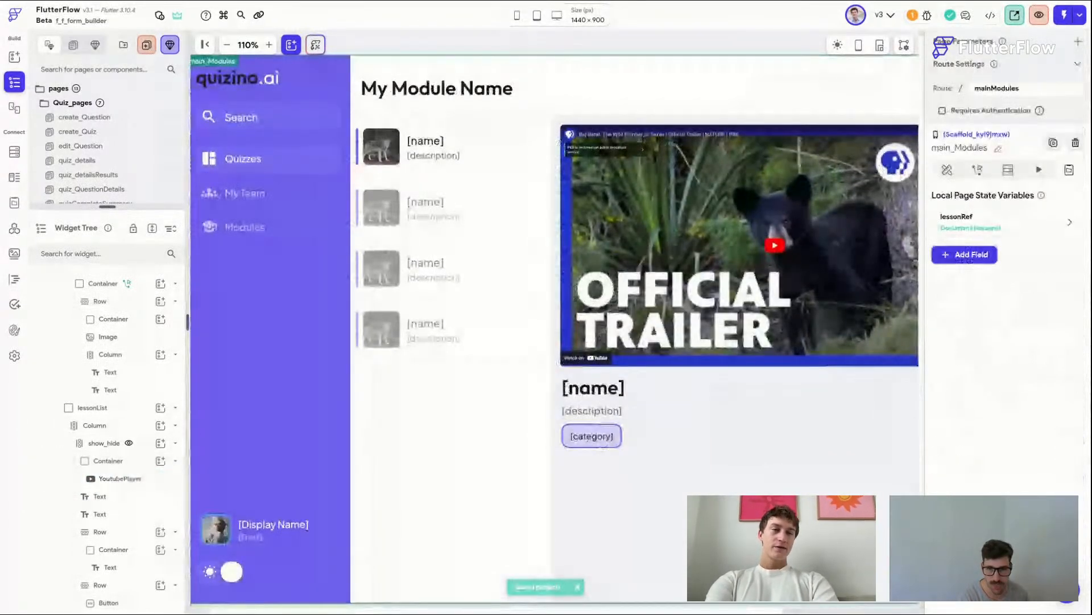
Step: Check the lesson item's On Tap action and the page's lessonRef state variable
{"action": "left_click", "coordinate": [378, 176]}
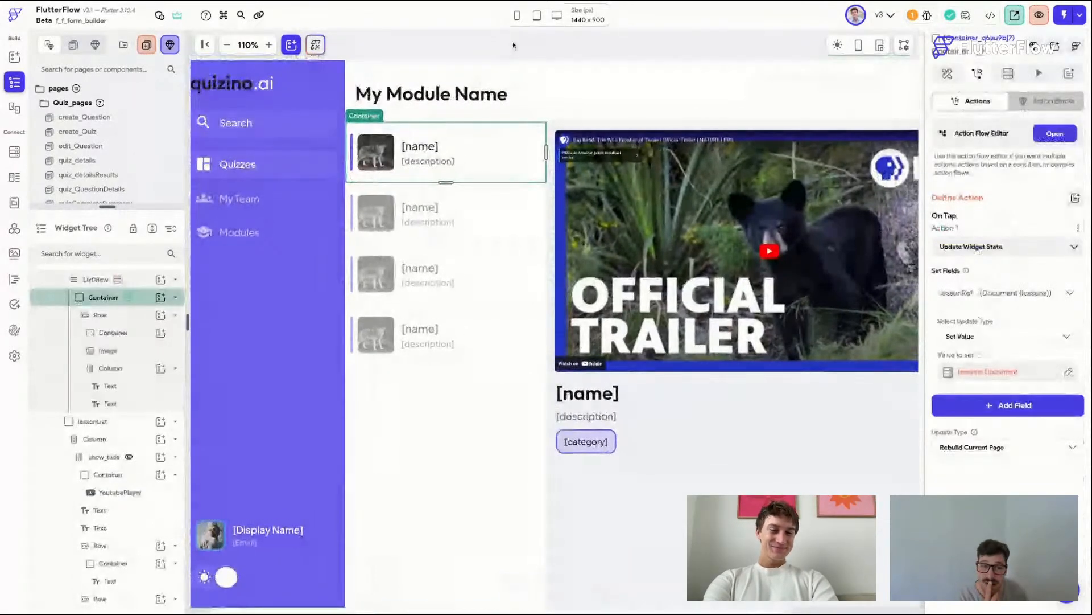
{"action": "scroll", "coordinate": [513, 46], "scroll_direction": "right", "scroll_amount": 1}
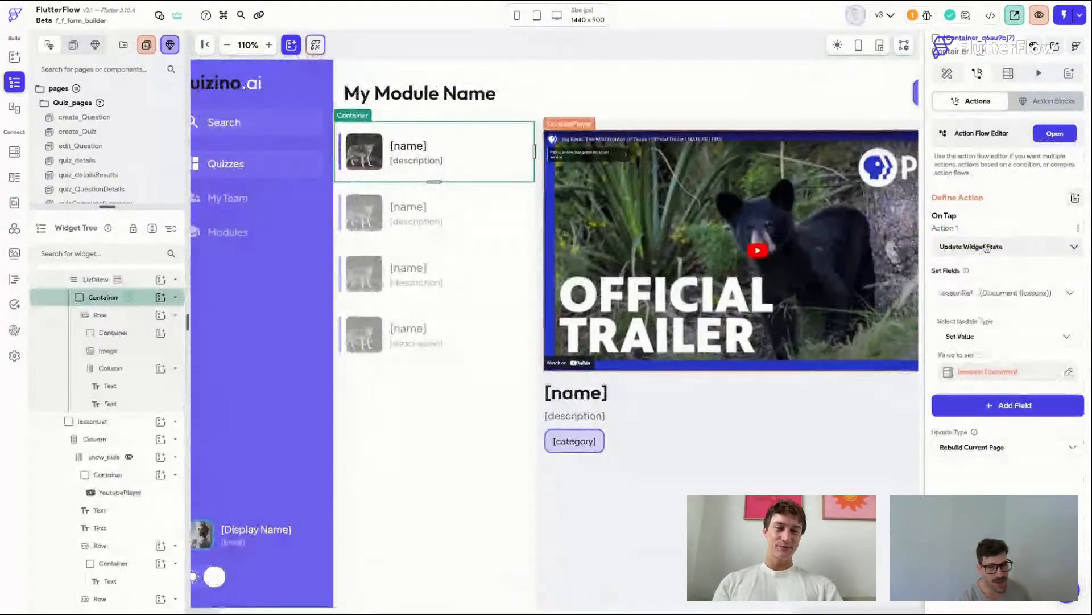
{"action": "left_click", "coordinate": [605, 48]}
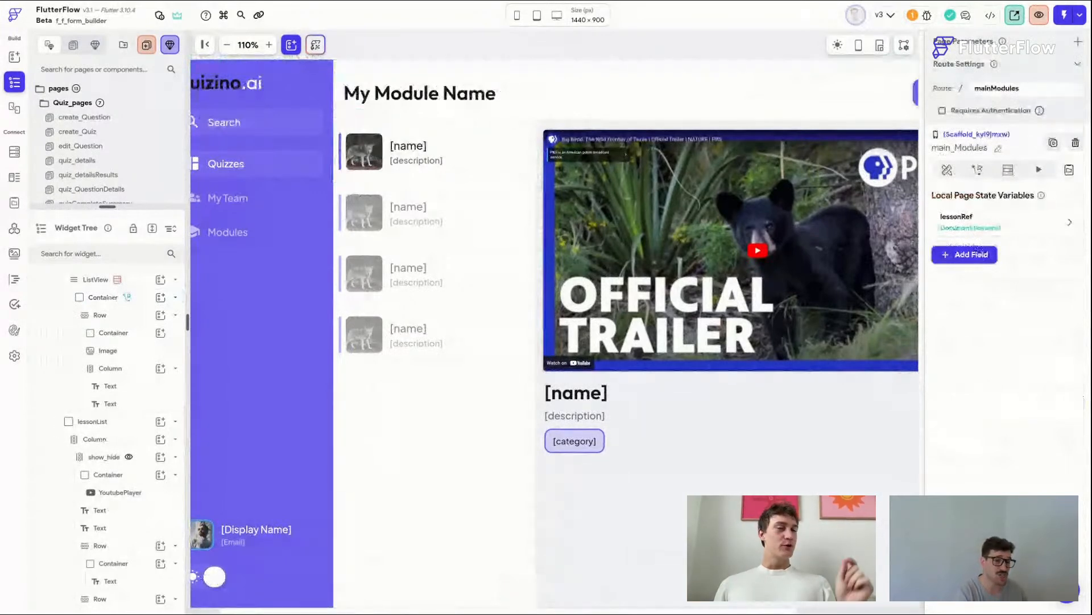
{"action": "scroll", "coordinate": [585, 57], "scroll_direction": "right", "scroll_amount": 2}
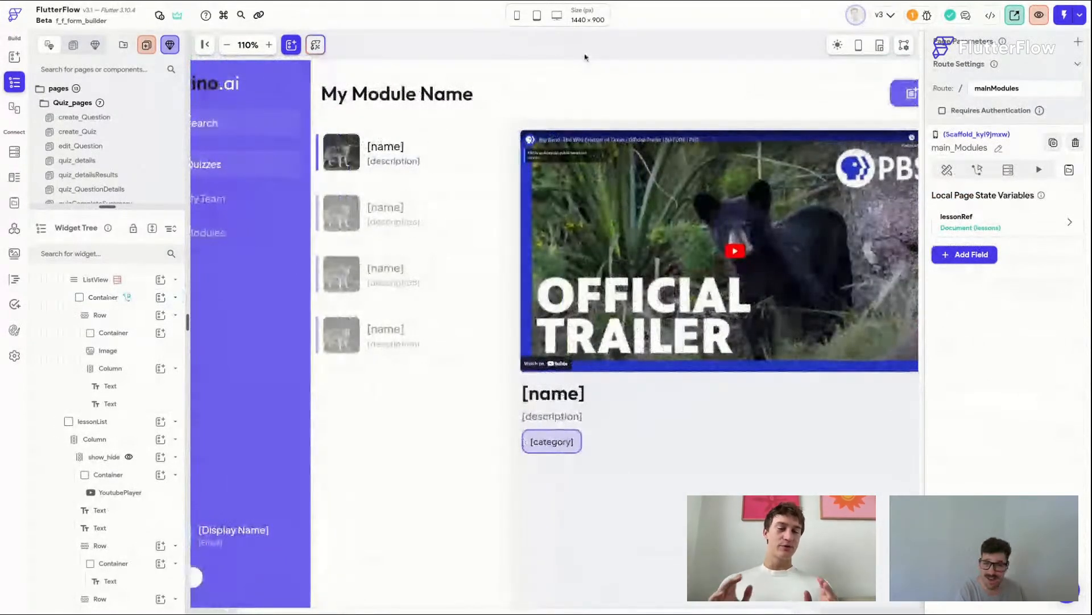
Step: Select the first lesson list item container and set its implicit animation curve to Ease In Out
{"action": "scroll", "coordinate": [585, 57], "scroll_direction": "left", "scroll_amount": 2}
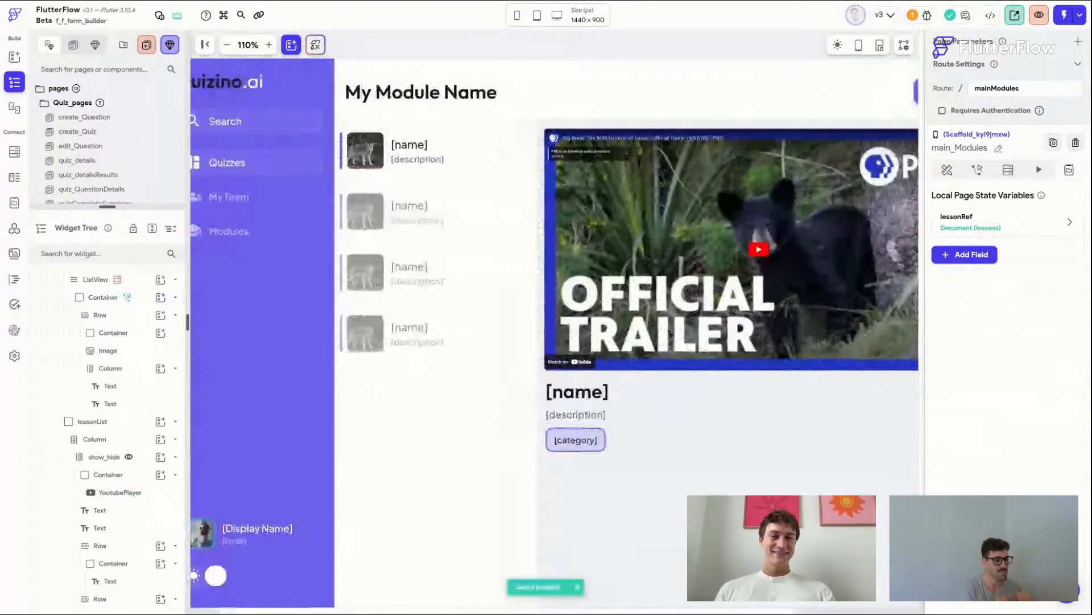
{"action": "left_click", "coordinate": [338, 177]}
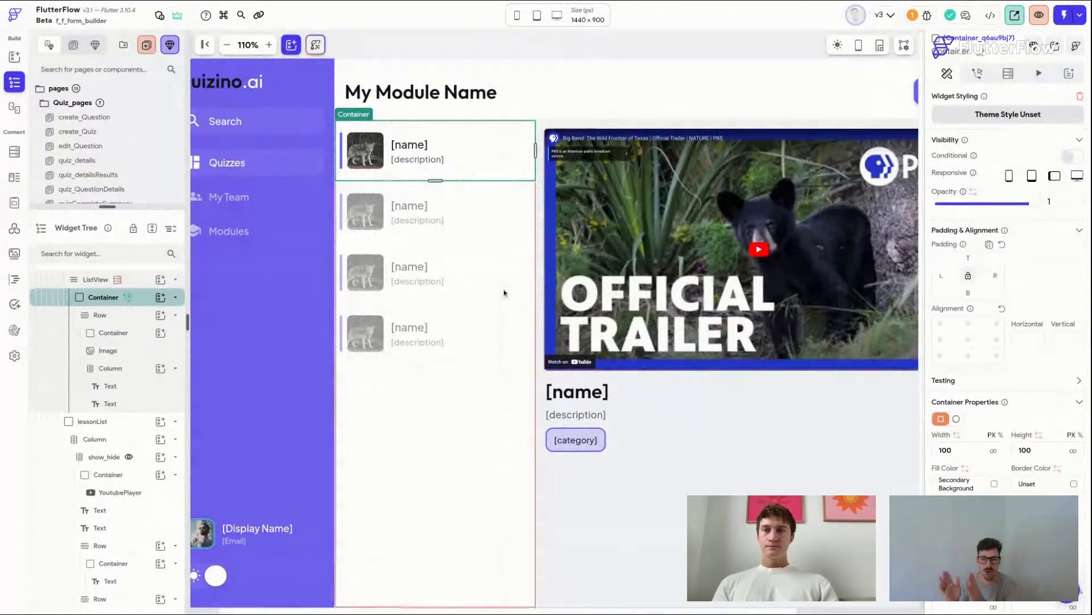
{"action": "scroll", "coordinate": [1006, 373], "scroll_direction": "down", "scroll_amount": 6}
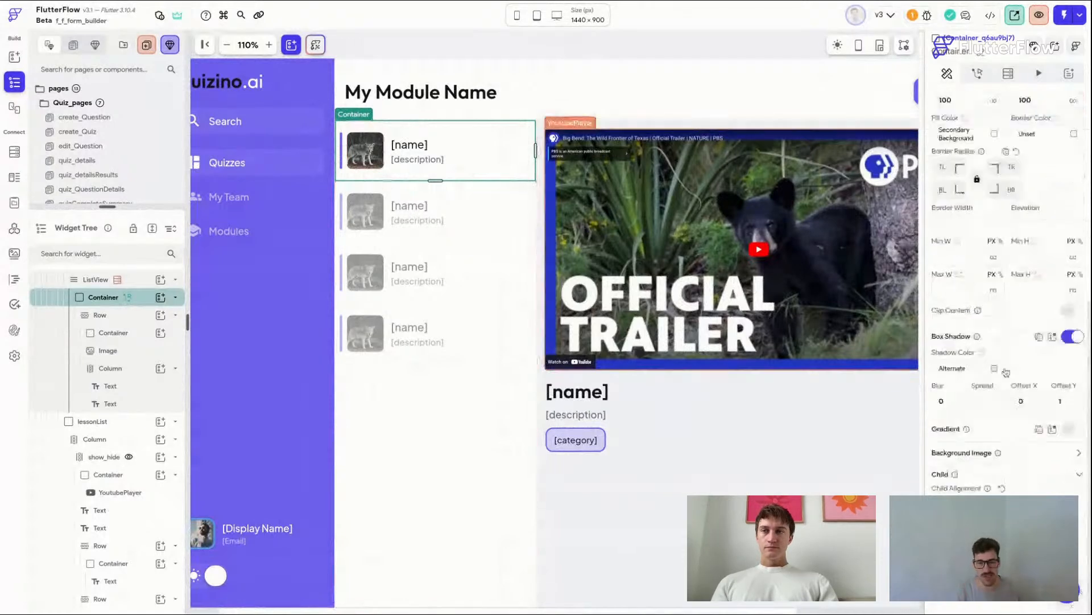
{"action": "scroll", "coordinate": [1006, 372], "scroll_direction": "down", "scroll_amount": 1}
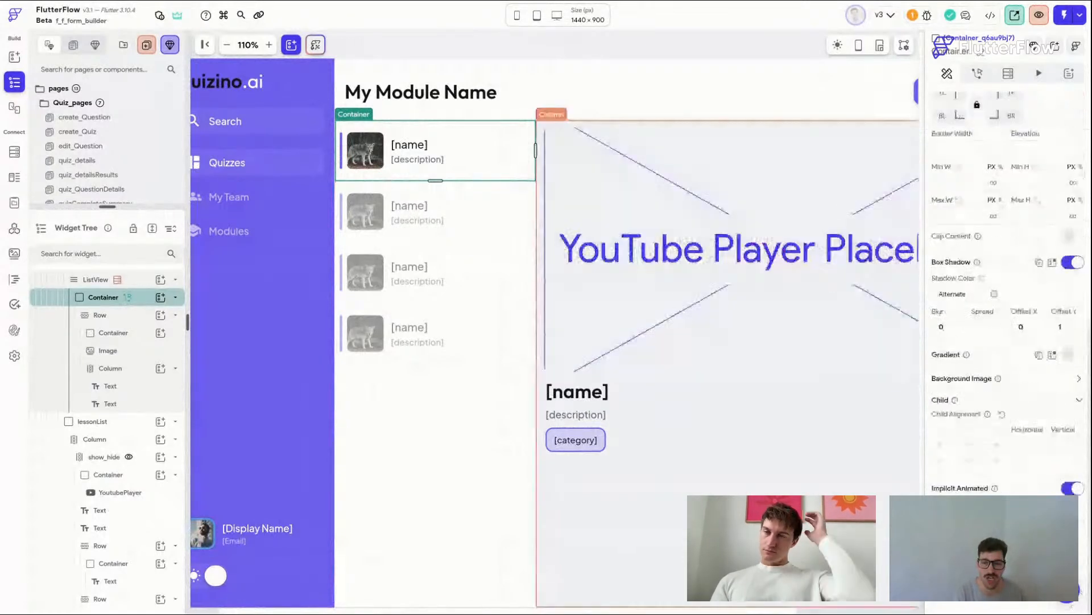
{"action": "left_click", "coordinate": [967, 529]}
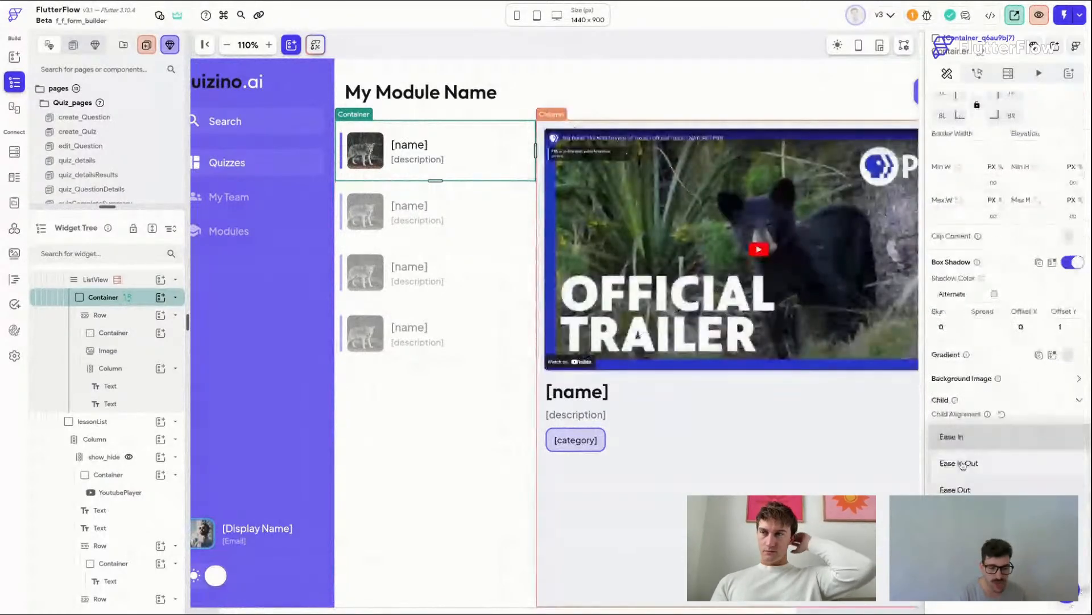
{"action": "left_click", "coordinate": [963, 465]}
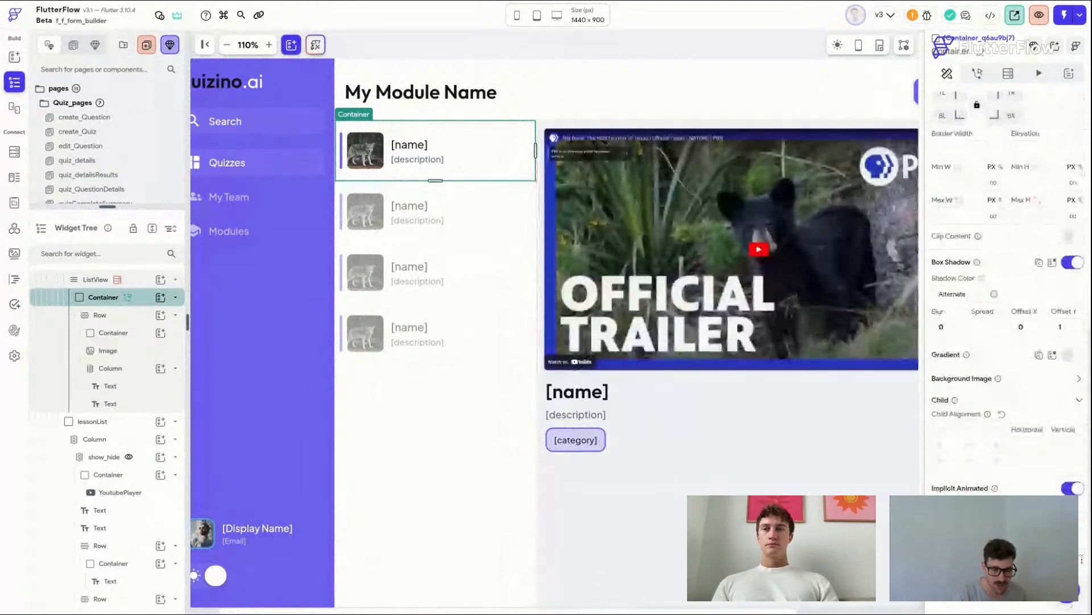
Step: Save, then give the item container's fill color a conditional value whose condition's first value is the lessons document's Reference
{"action": "scroll", "coordinate": [963, 462], "scroll_direction": "up", "scroll_amount": 8}
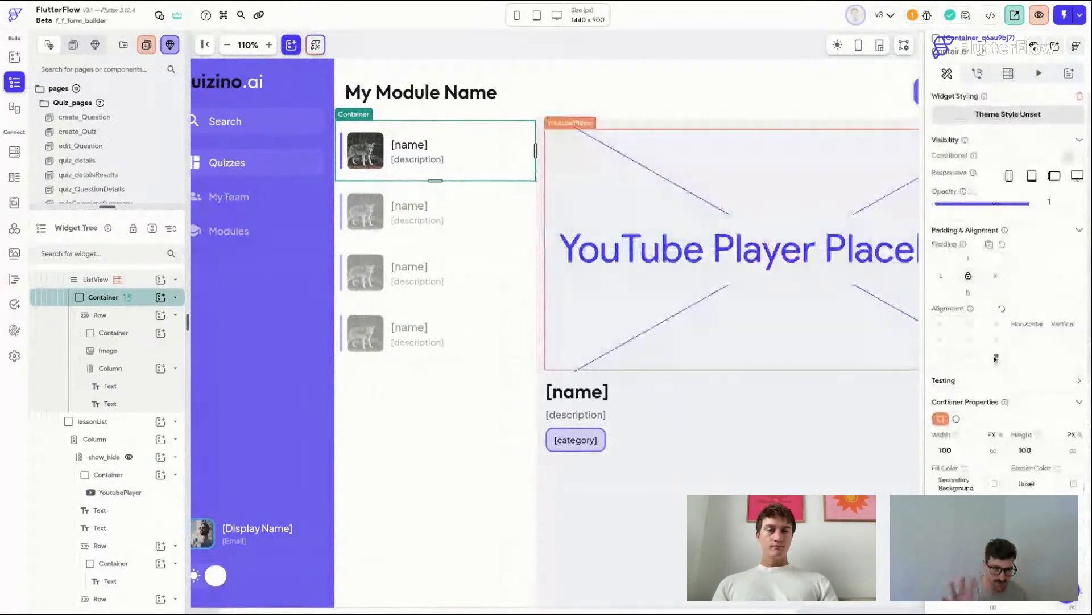
{"action": "key", "text": "ctrl+s"}
{"action": "scroll", "coordinate": [963, 458], "scroll_direction": "down", "scroll_amount": 1}
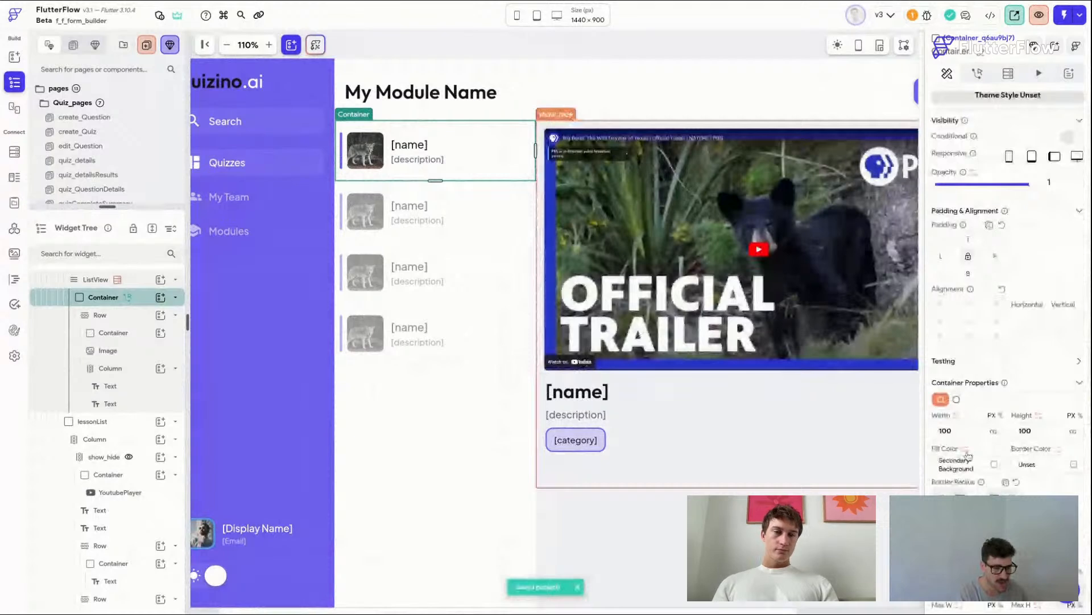
{"action": "left_click", "coordinate": [969, 455]}
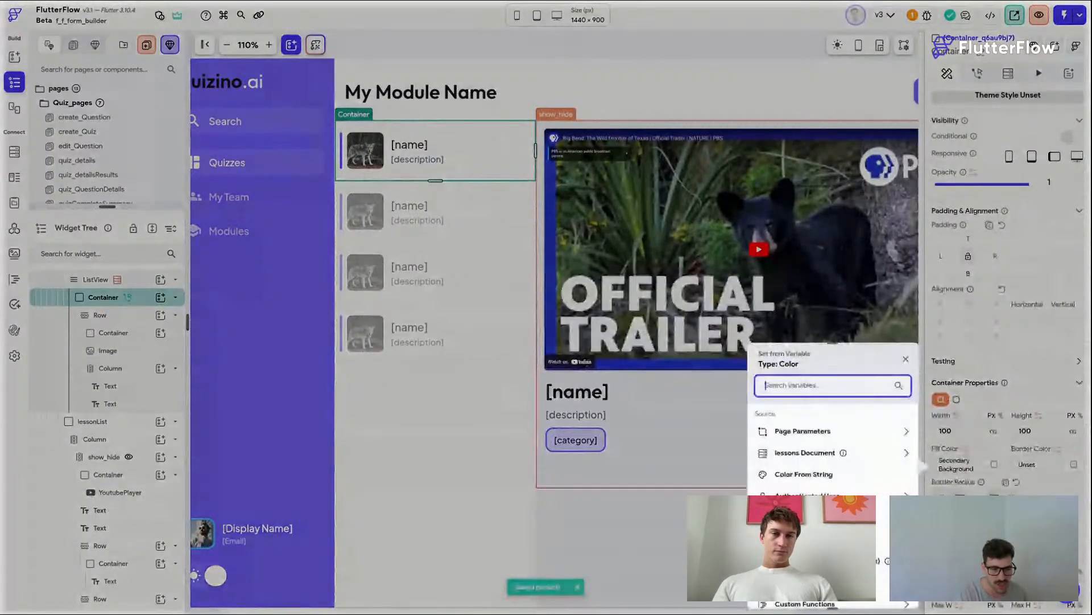
{"action": "left_click", "coordinate": [827, 561]}
{"action": "scroll", "coordinate": [837, 398], "scroll_direction": "down", "scroll_amount": 2}
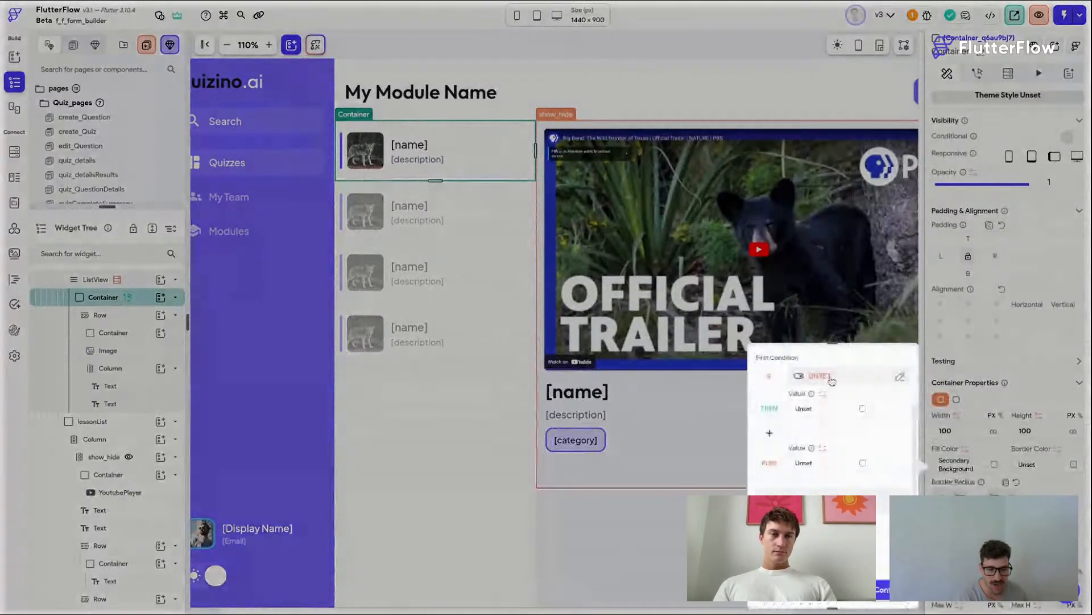
{"action": "left_click", "coordinate": [819, 376]}
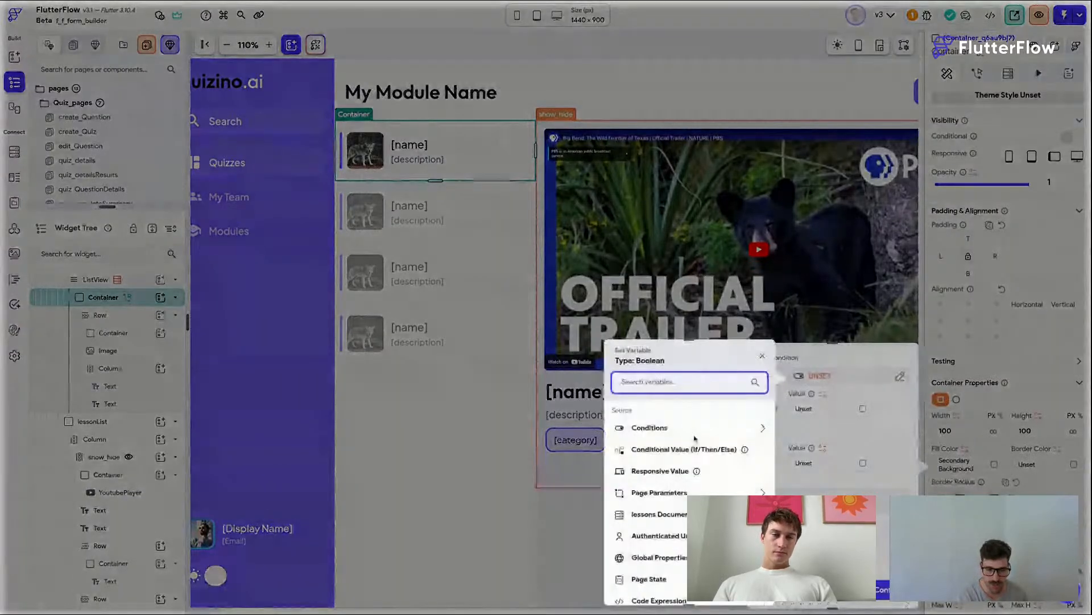
{"action": "left_click", "coordinate": [682, 428]}
{"action": "left_click", "coordinate": [660, 463]}
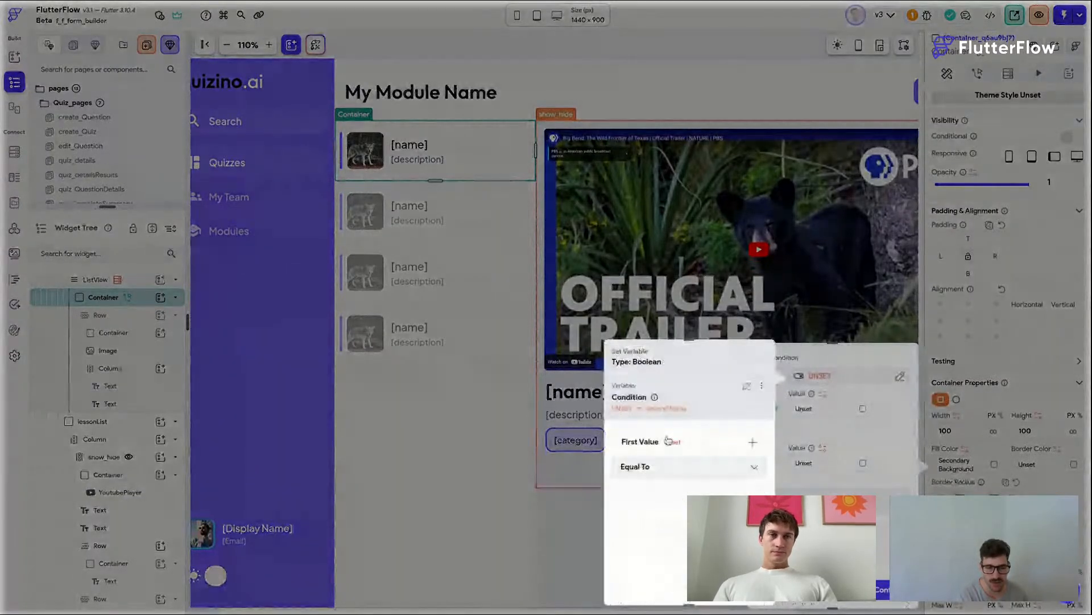
{"action": "left_click", "coordinate": [669, 441]}
{"action": "left_click", "coordinate": [499, 452]}
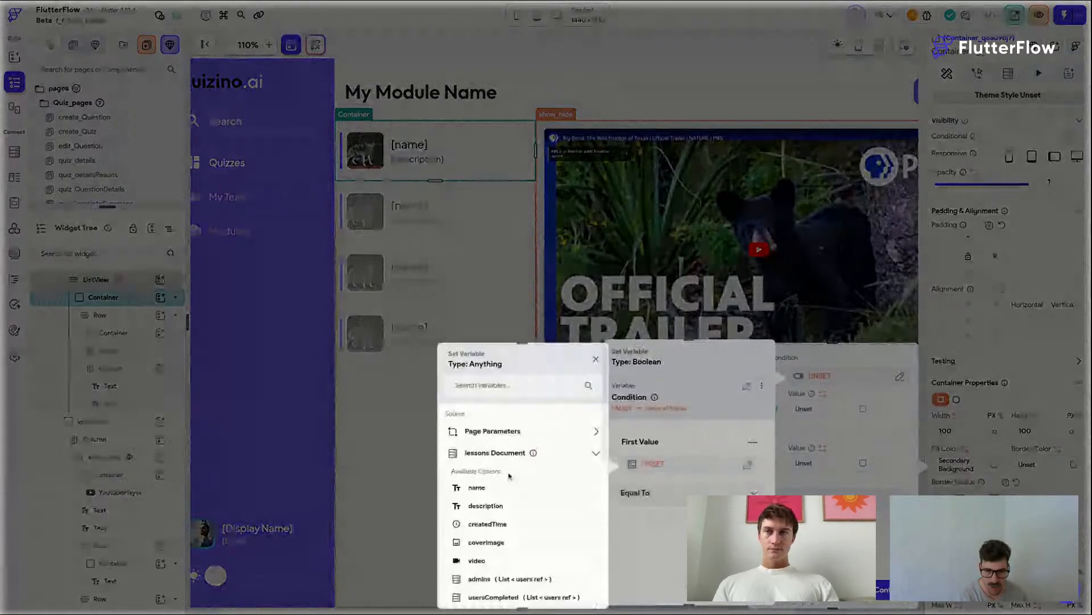
{"action": "scroll", "coordinate": [502, 538], "scroll_direction": "down", "scroll_amount": 3}
{"action": "scroll", "coordinate": [502, 529], "scroll_direction": "down", "scroll_amount": 1}
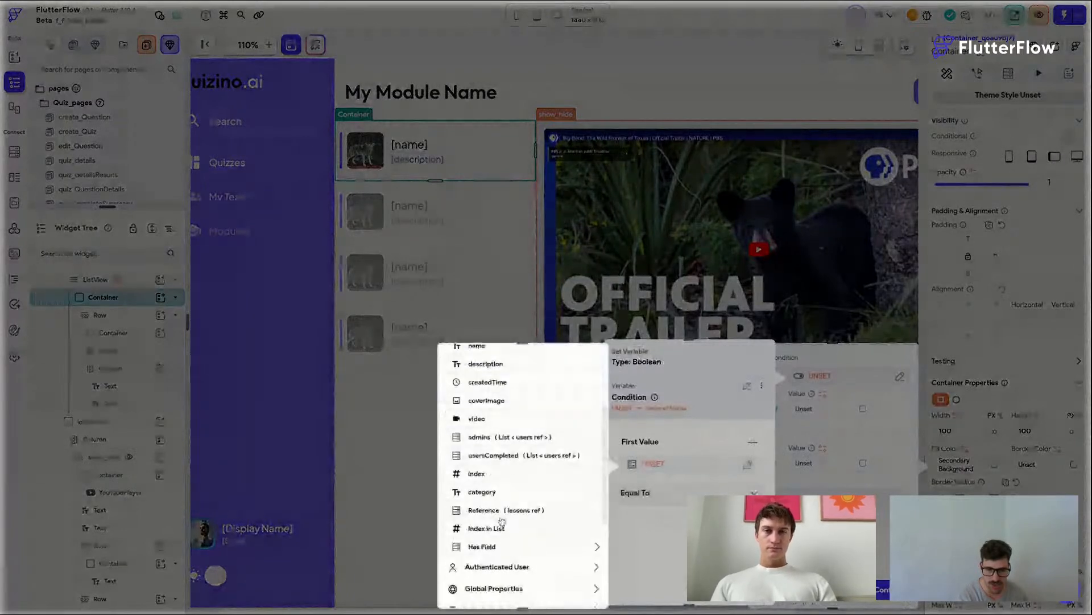
{"action": "left_click", "coordinate": [502, 512]}
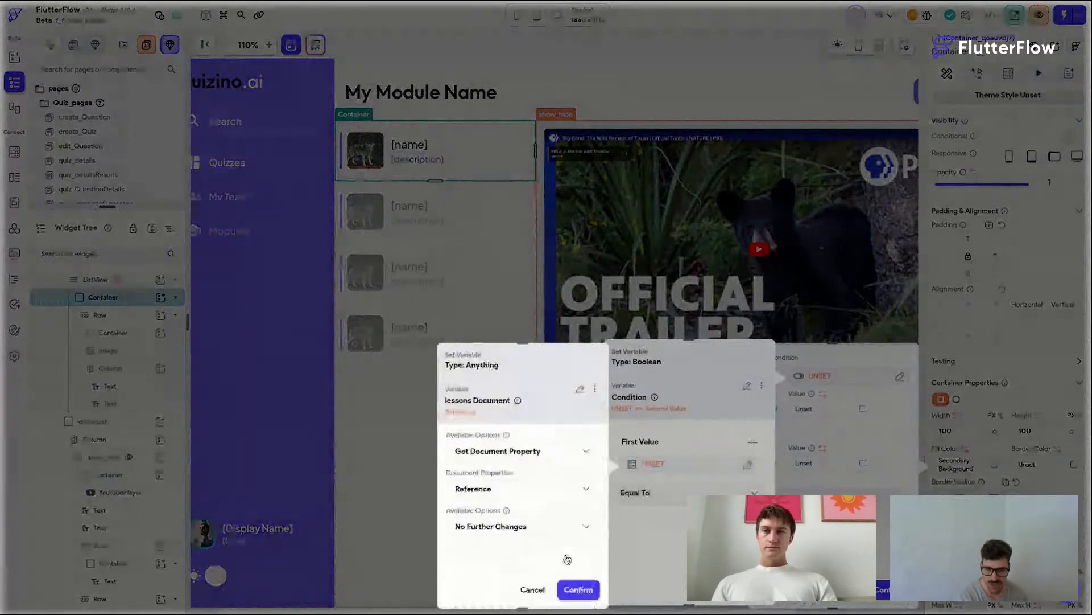
{"action": "left_click", "coordinate": [578, 589]}
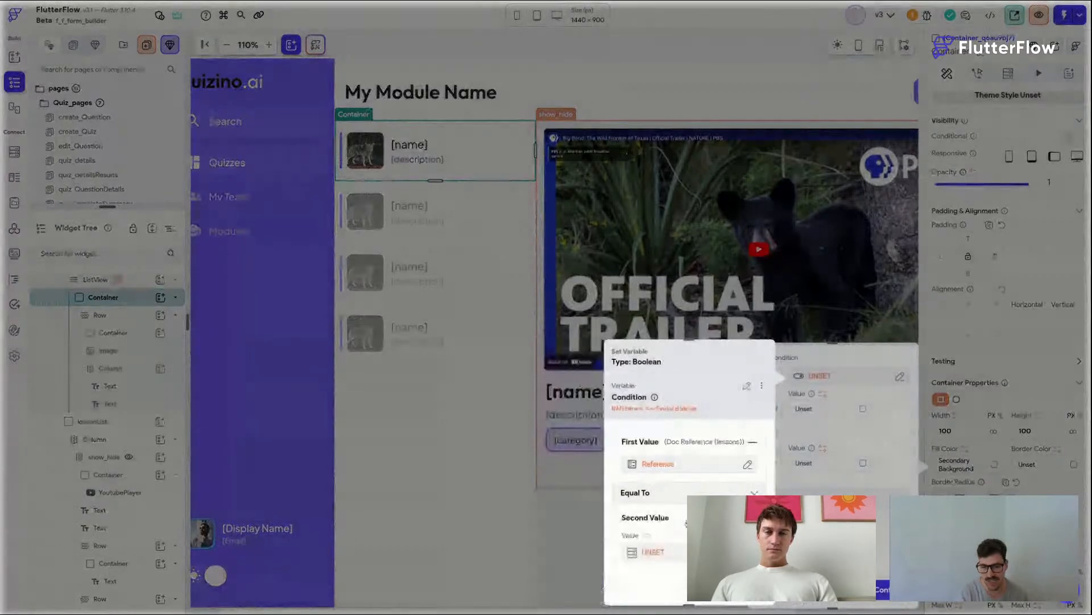
Step: Set the condition's second value to the Reference property of the lessonRef page state and confirm the condition
{"action": "left_click", "coordinate": [654, 551]}
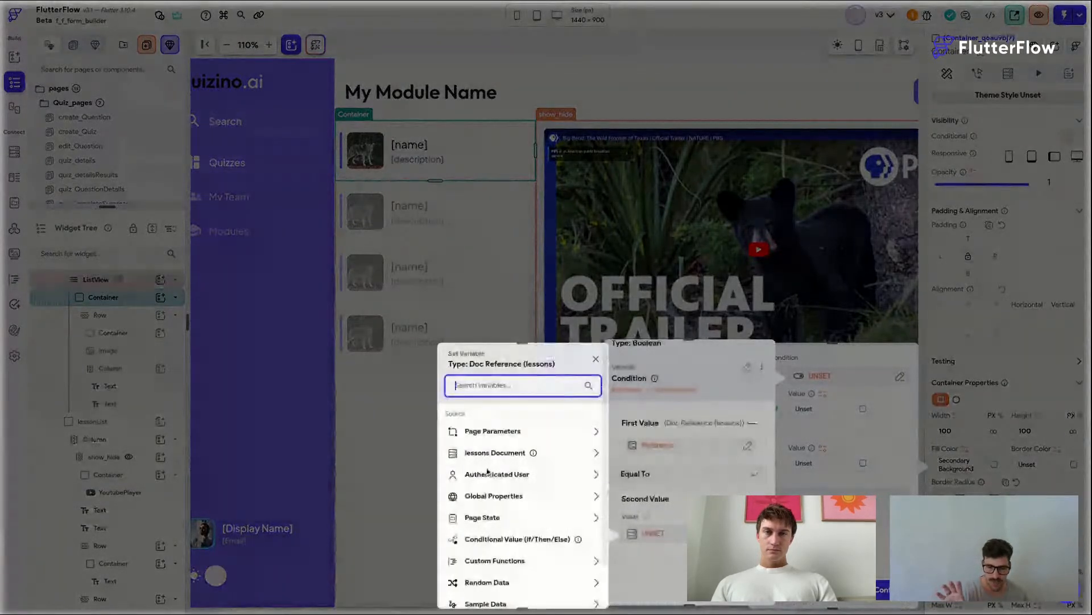
{"action": "left_click", "coordinate": [483, 517]}
{"action": "scroll", "coordinate": [486, 521], "scroll_direction": "down", "scroll_amount": 3}
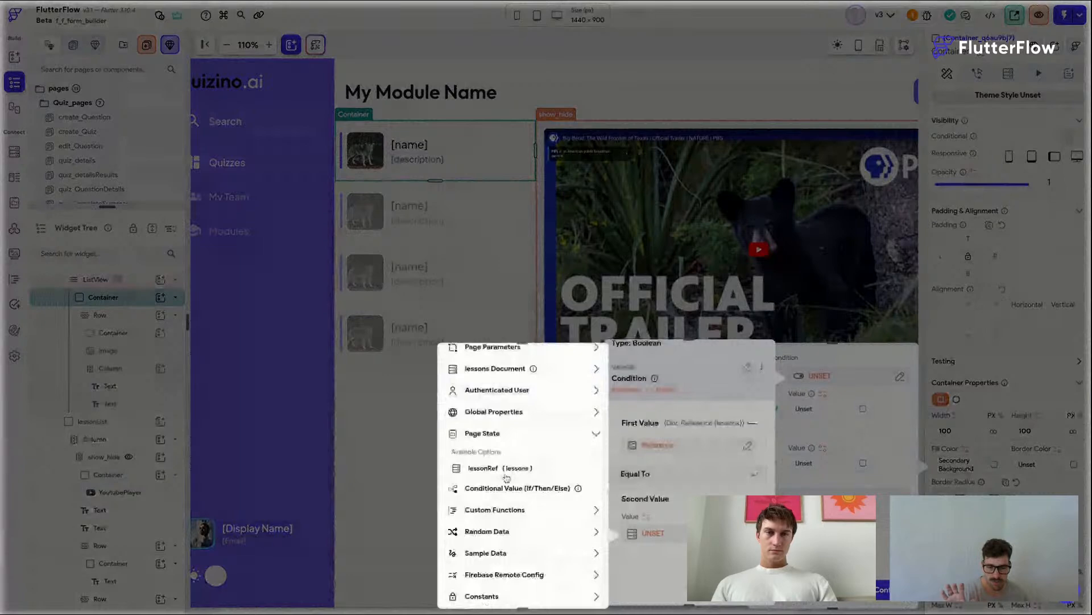
{"action": "left_click", "coordinate": [508, 458]}
{"action": "left_click", "coordinate": [508, 453]}
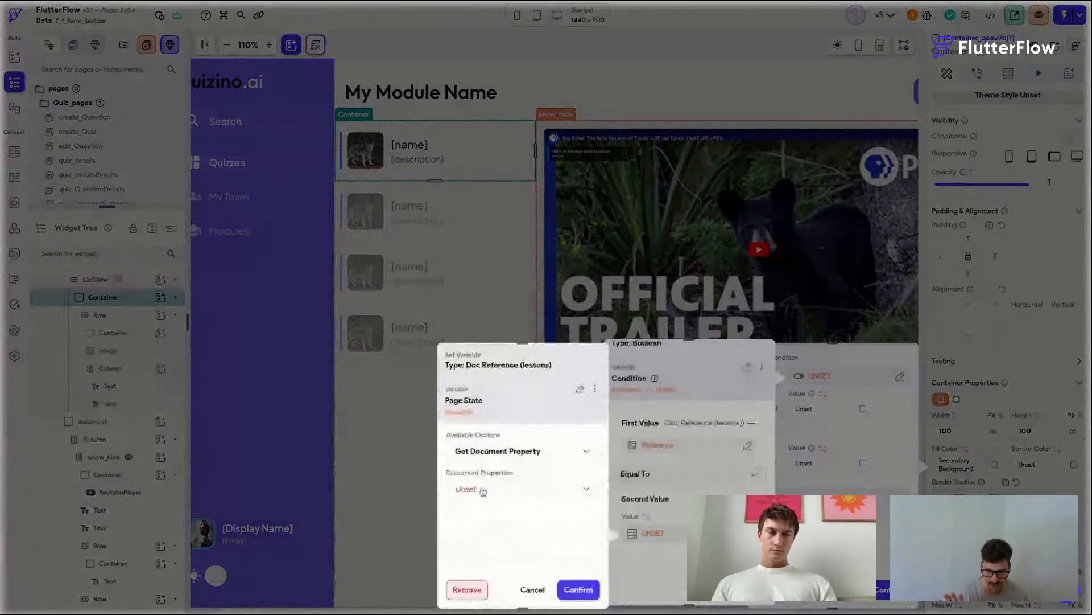
{"action": "left_click", "coordinate": [485, 491]}
{"action": "left_click", "coordinate": [512, 543]}
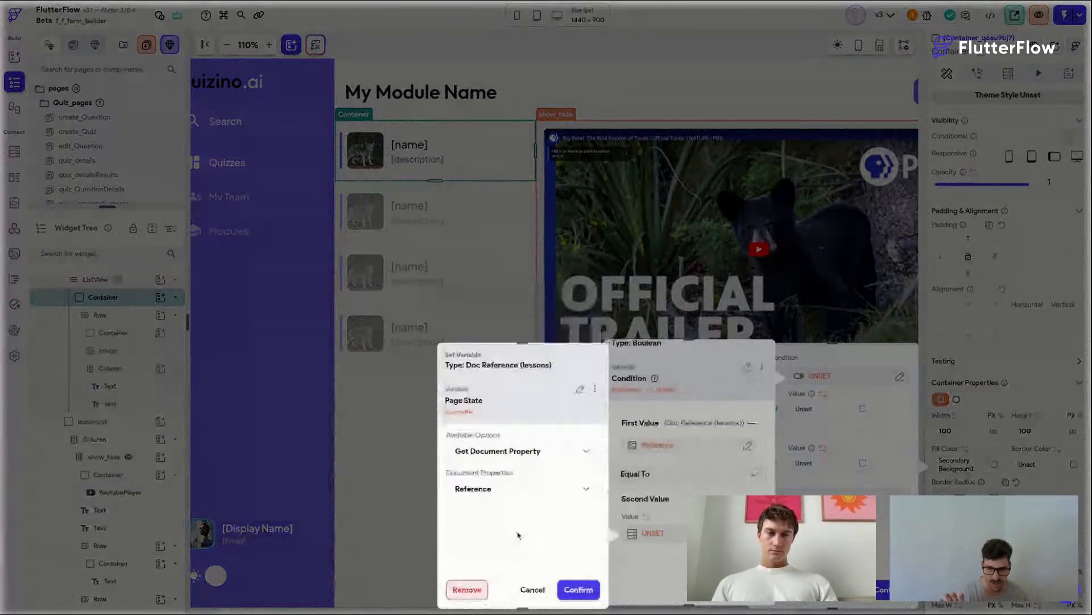
{"action": "left_click", "coordinate": [578, 589]}
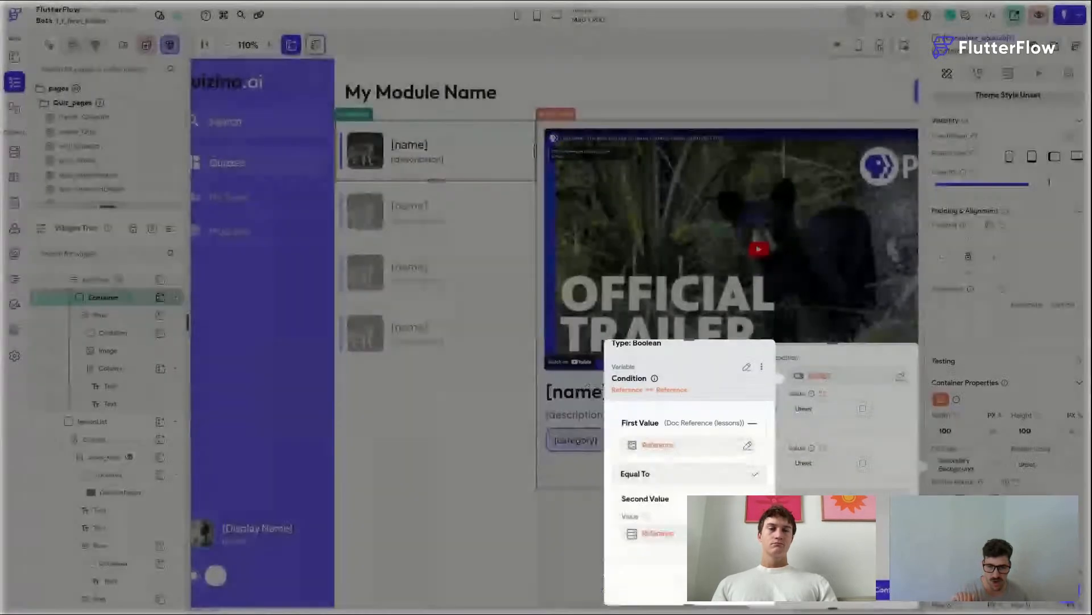
{"action": "left_click", "coordinate": [749, 590]}
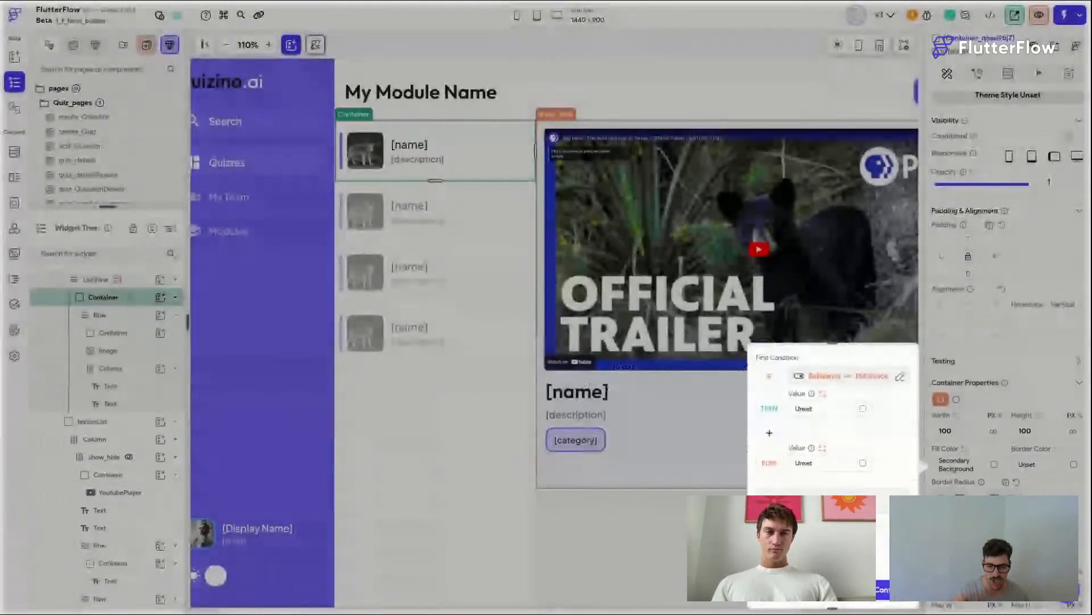
Step: Set the conditional fill color's THEN color to the Primary Background theme color
{"action": "left_click", "coordinate": [895, 589]}
{"action": "left_click", "coordinate": [972, 467]}
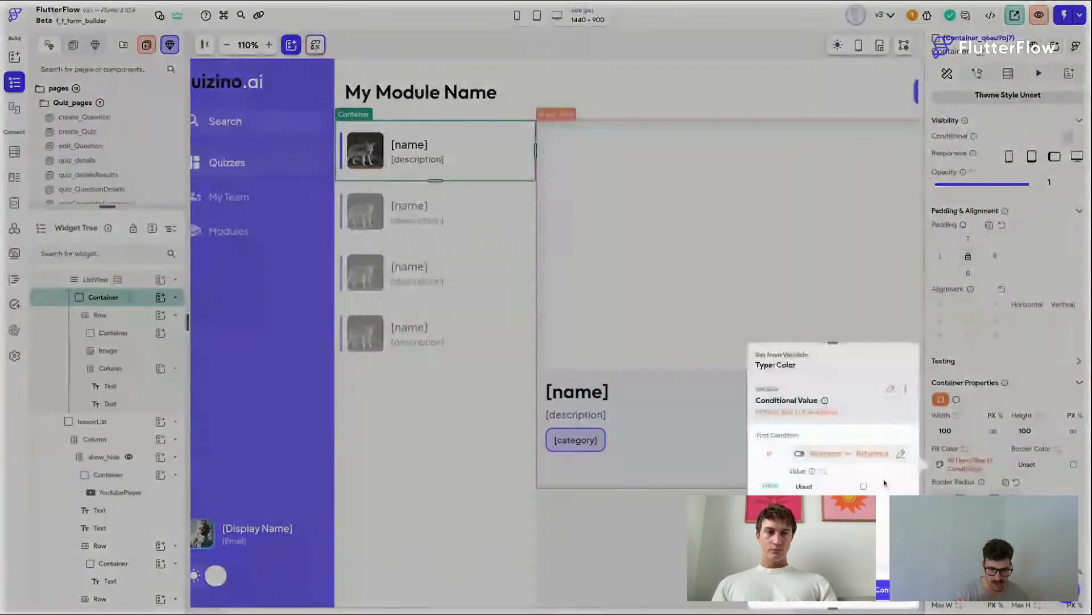
{"action": "left_click", "coordinate": [863, 486]}
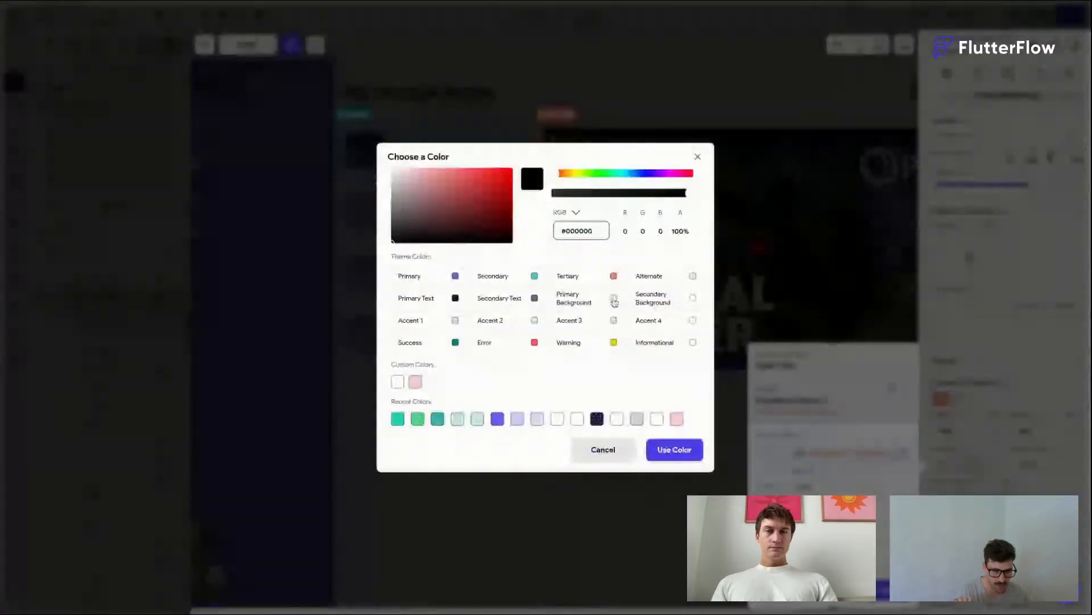
{"action": "left_click", "coordinate": [614, 299]}
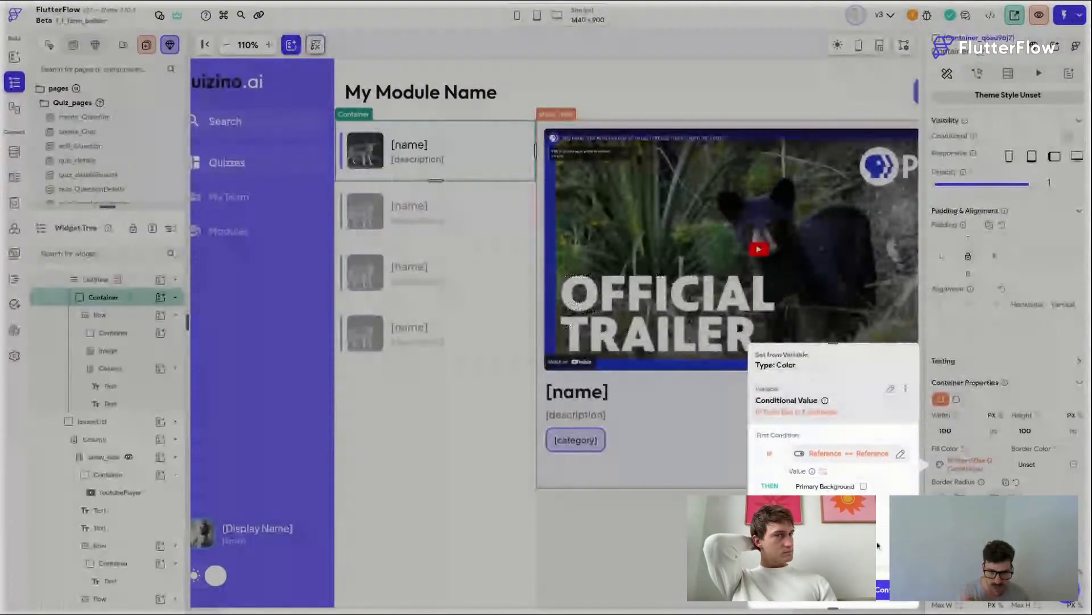
{"action": "left_click", "coordinate": [864, 486]}
{"action": "left_click", "coordinate": [695, 303]}
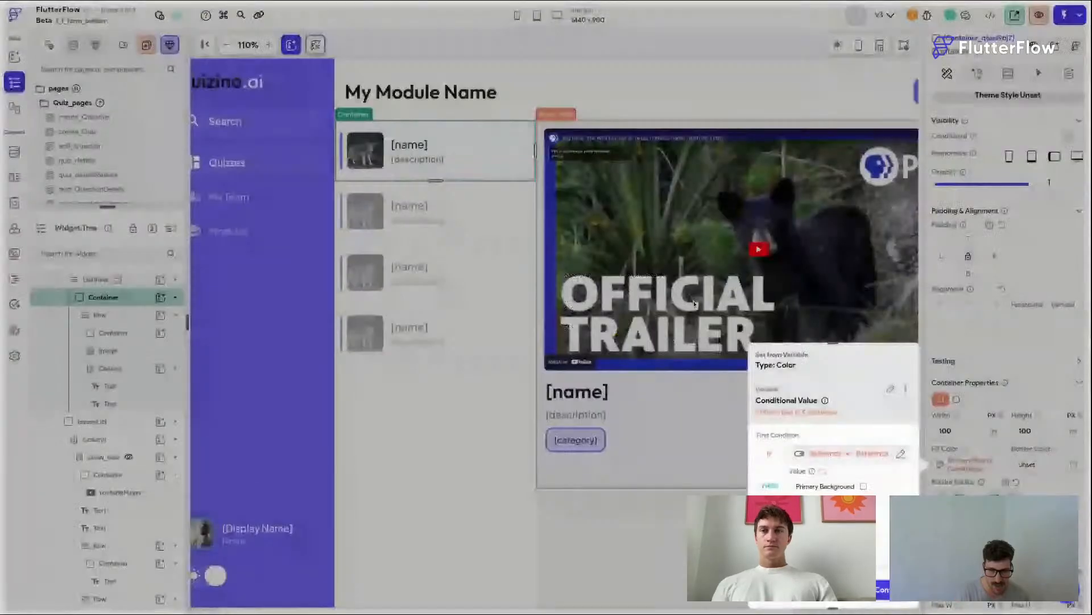
Step: Reopen the item container's conditional fill color and copy its variable
{"action": "left_click", "coordinate": [976, 468]}
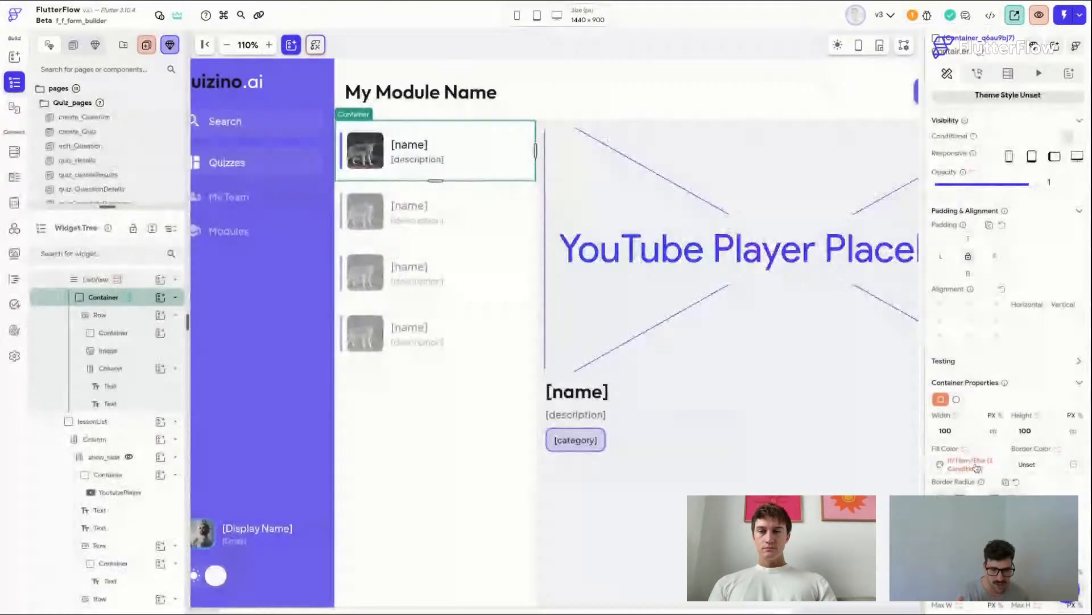
{"action": "left_click", "coordinate": [977, 468]}
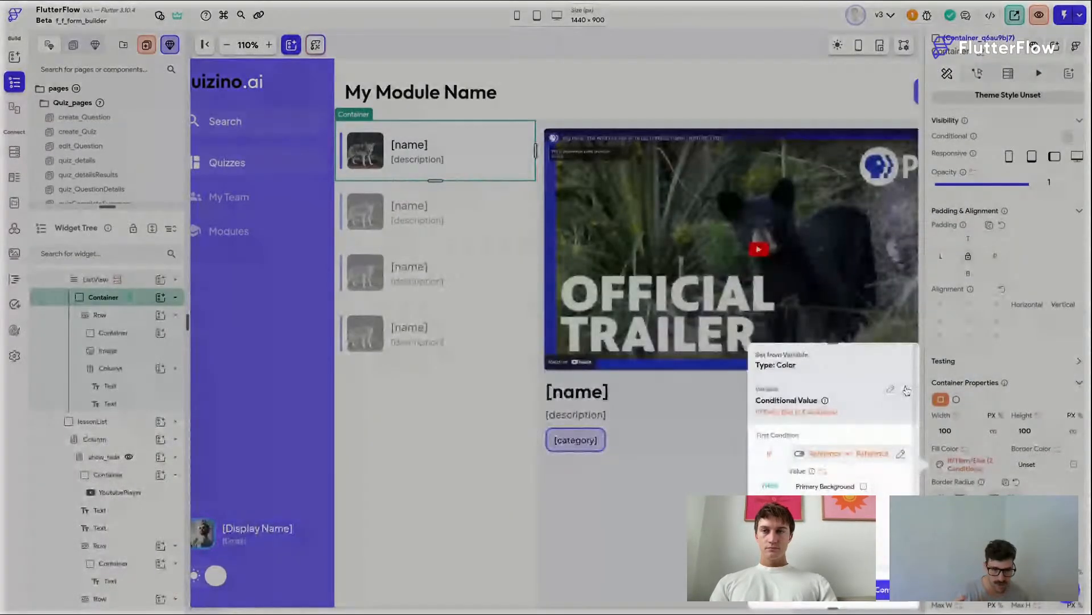
{"action": "left_click", "coordinate": [907, 390]}
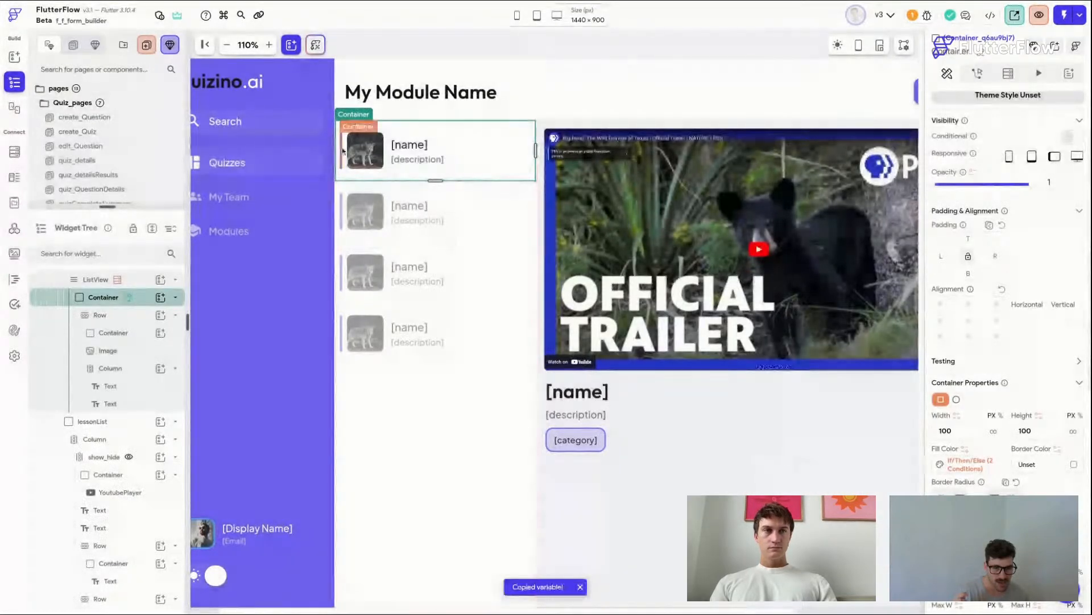
Step: Select the thin accent bar container in the lesson item and paste the copied conditional variable as its fill color
{"action": "left_click", "coordinate": [343, 151]}
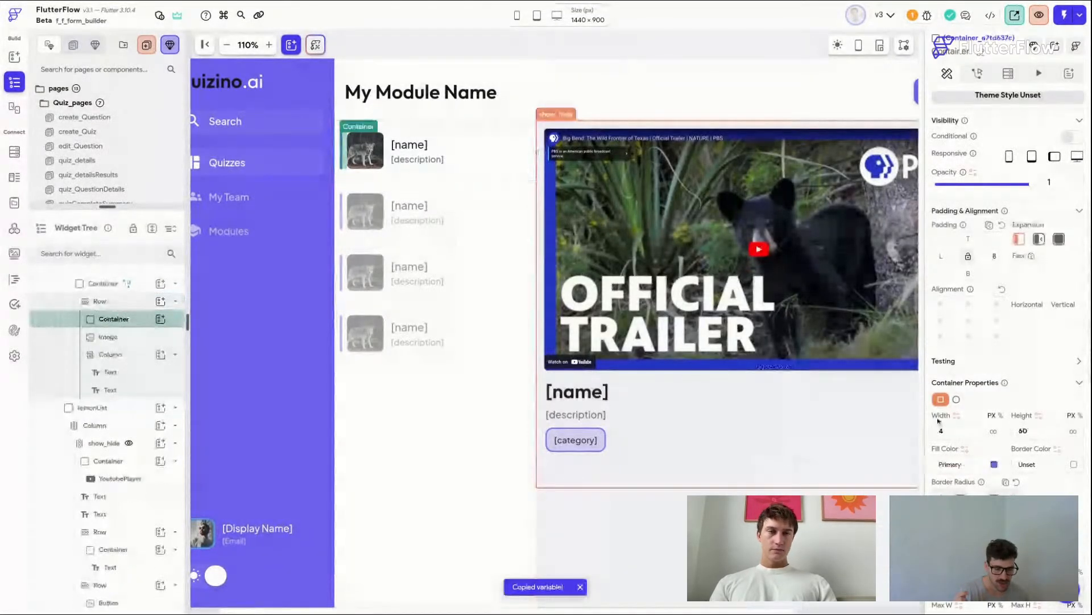
{"action": "left_click", "coordinate": [964, 449]}
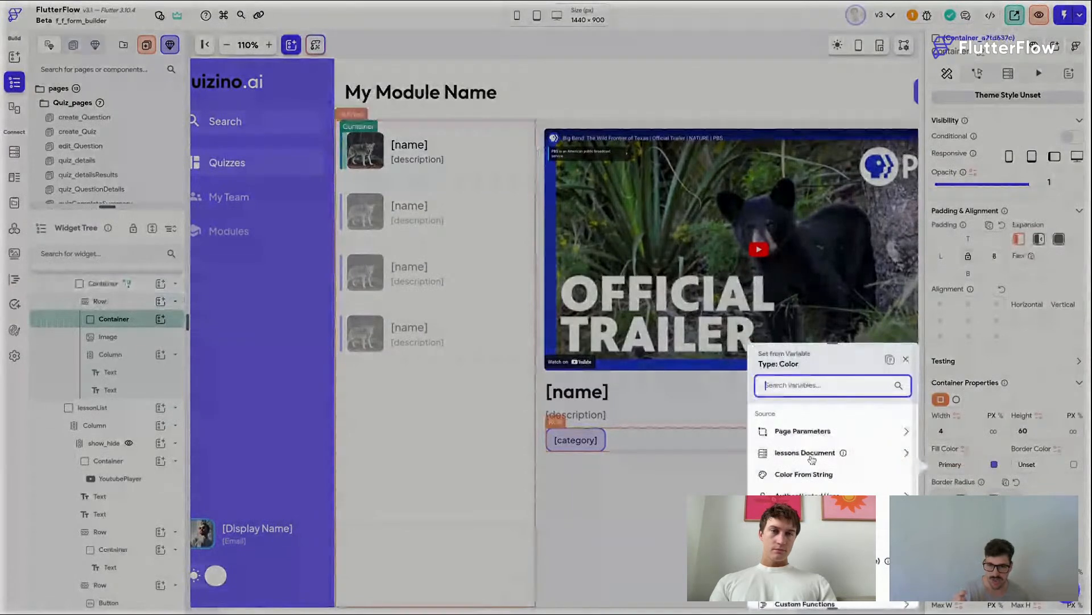
{"action": "left_click", "coordinate": [890, 359]}
{"action": "left_click", "coordinate": [863, 486]}
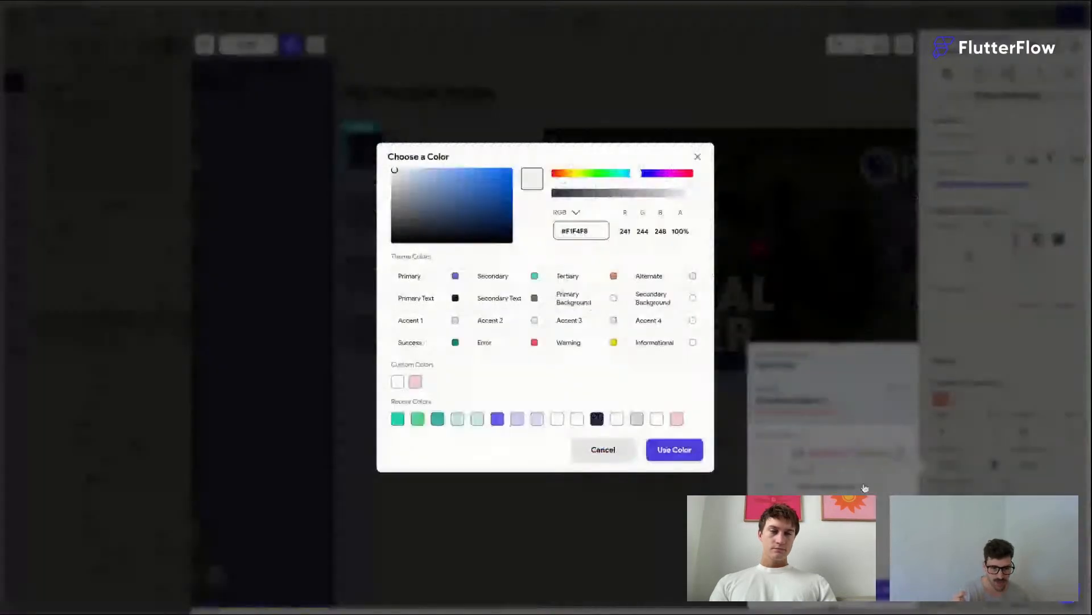
{"action": "left_click", "coordinate": [865, 487]}
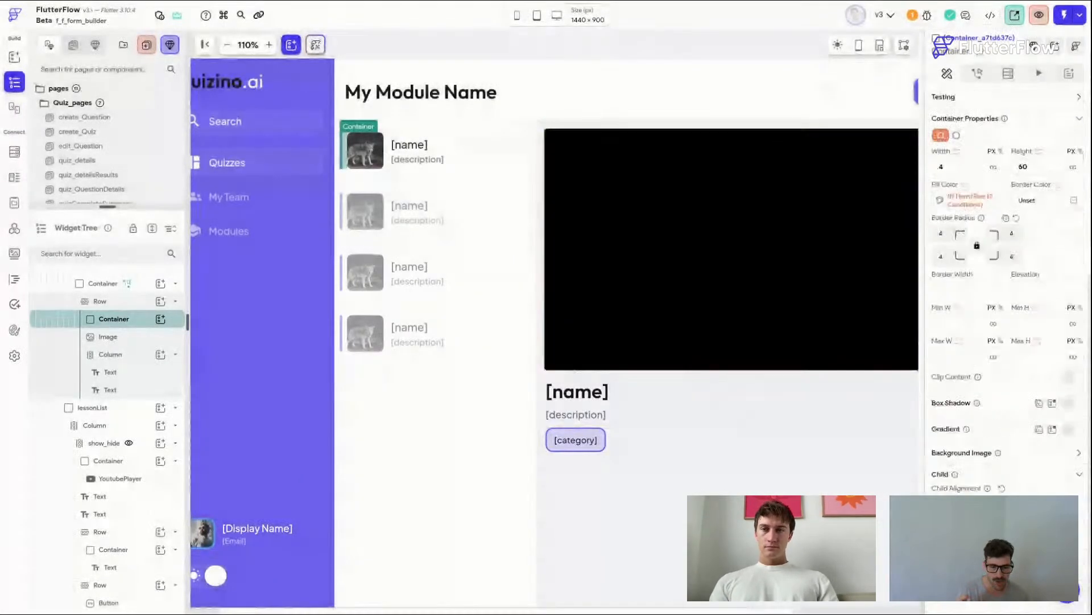
Step: Set the accent bar container's implicit animation curve
{"action": "scroll", "coordinate": [995, 444], "scroll_direction": "down", "scroll_amount": 2}
{"action": "left_click", "coordinate": [978, 529]}
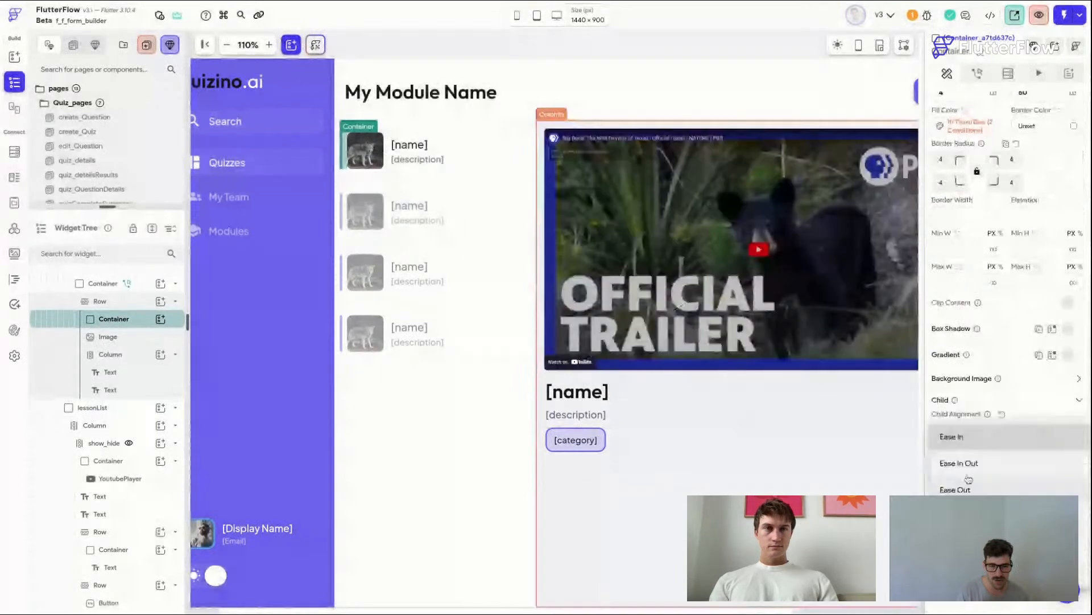
{"action": "left_click", "coordinate": [969, 483]}
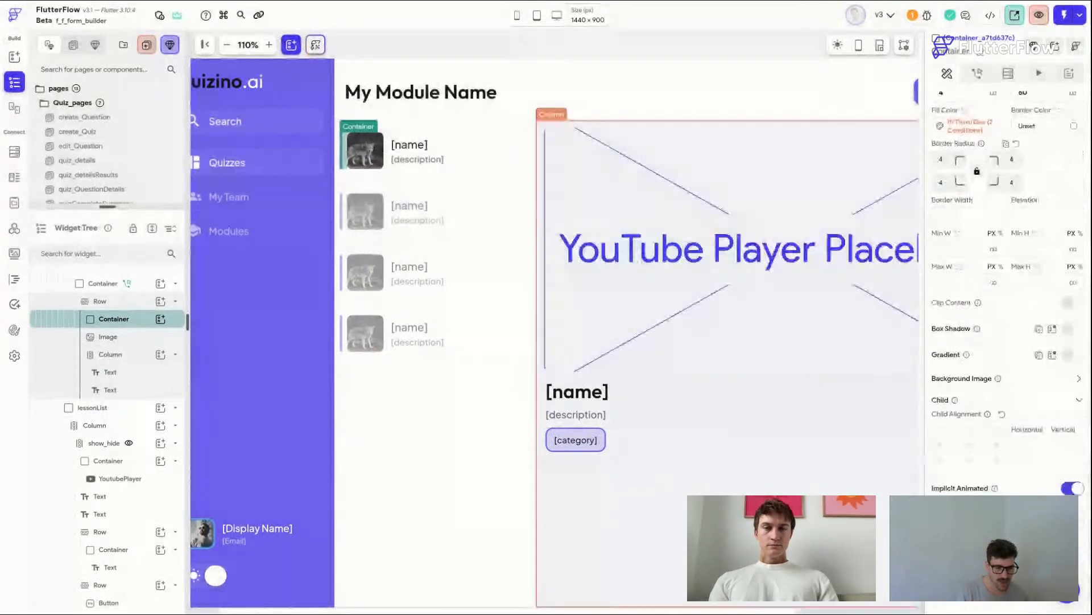
Step: Check the YouTube player on the main_Modules page, then launch the app in Test mode and instantly reload it
{"action": "left_click", "coordinate": [649, 96]}
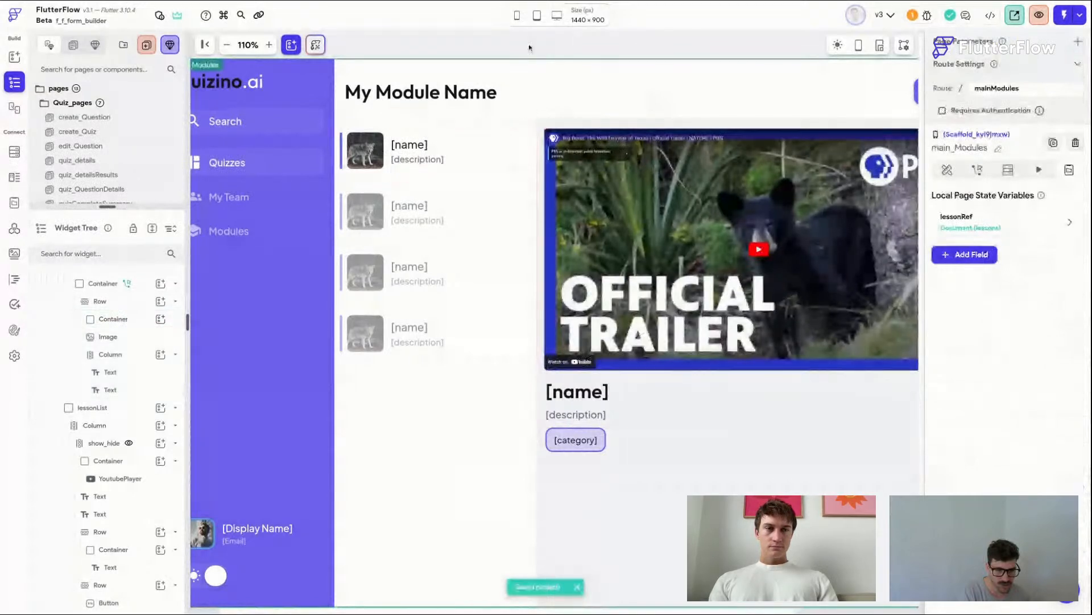
{"action": "scroll", "coordinate": [530, 48], "scroll_direction": "right", "scroll_amount": 3}
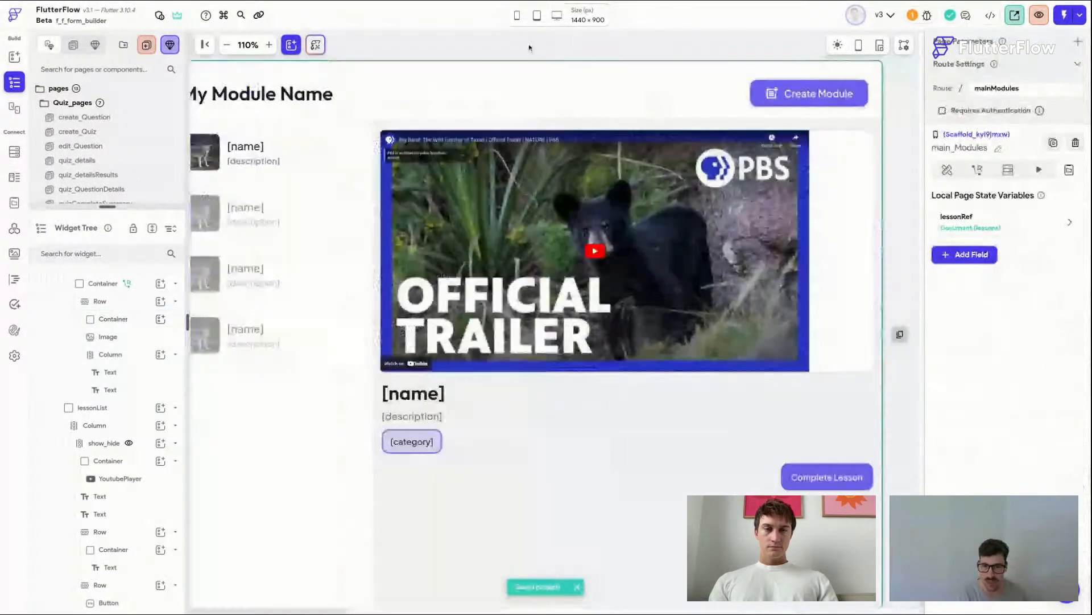
{"action": "left_click", "coordinate": [660, 187]}
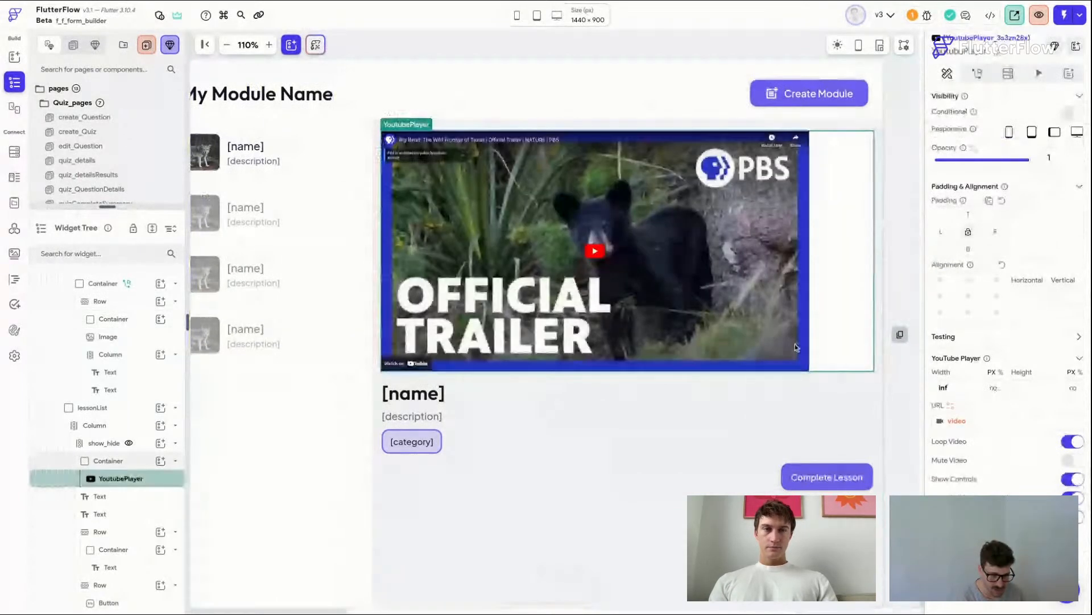
{"action": "left_click", "coordinate": [584, 54]}
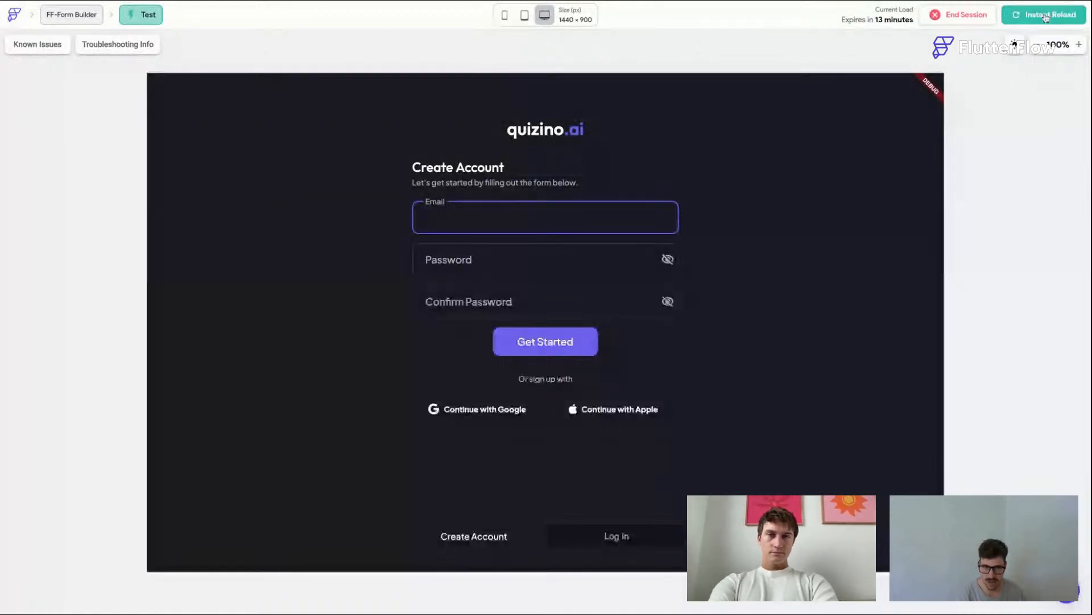
{"action": "left_click", "coordinate": [1046, 18]}
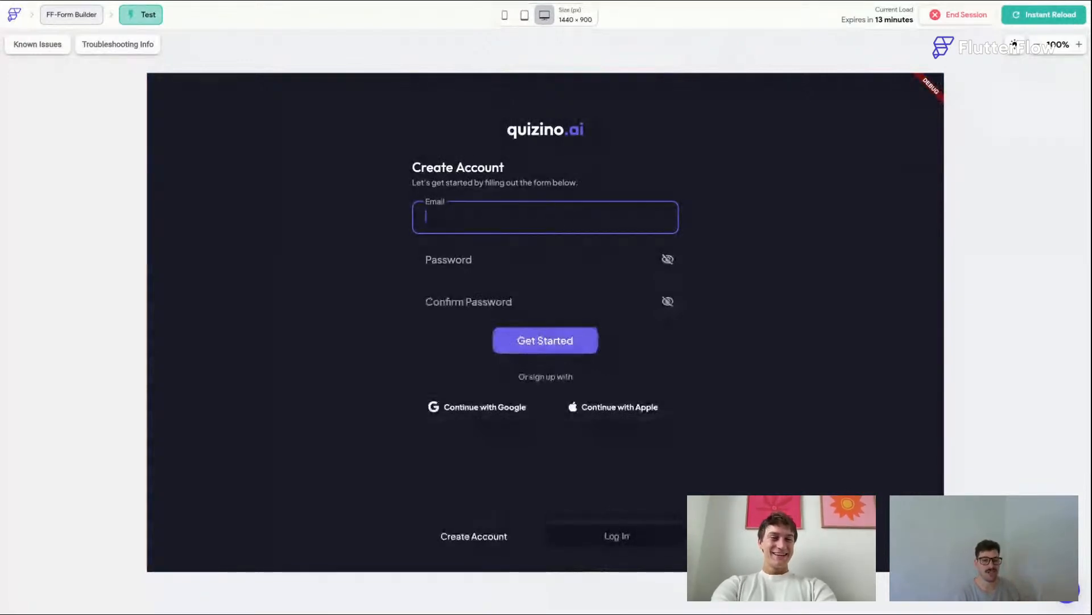
Step: Try to sign in with the account's e-mail address and password
{"action": "left_click", "coordinate": [646, 541]}
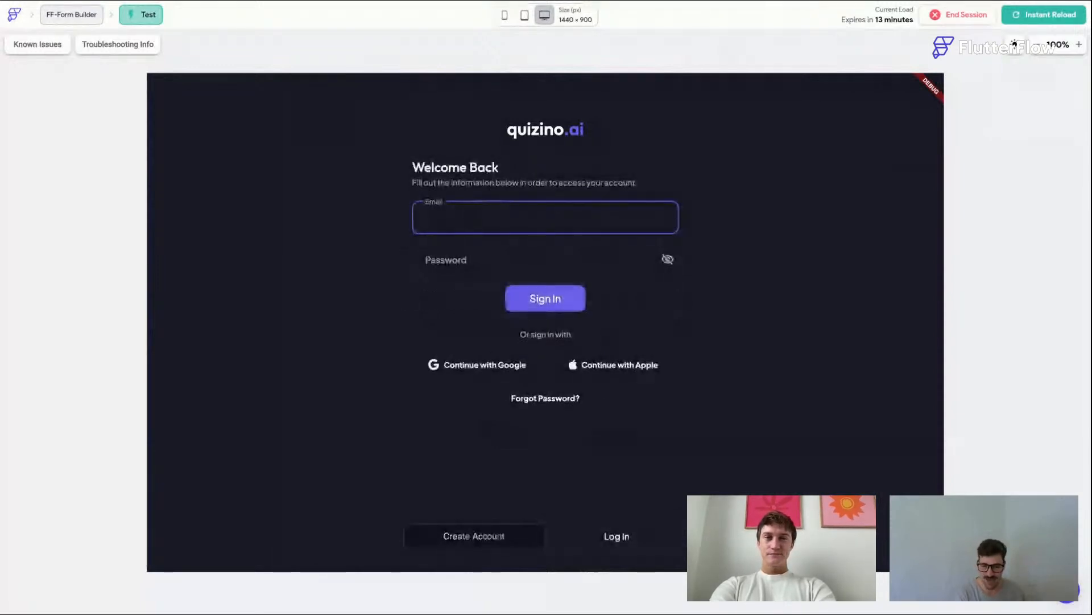
{"action": "key", "text": "Tab"}
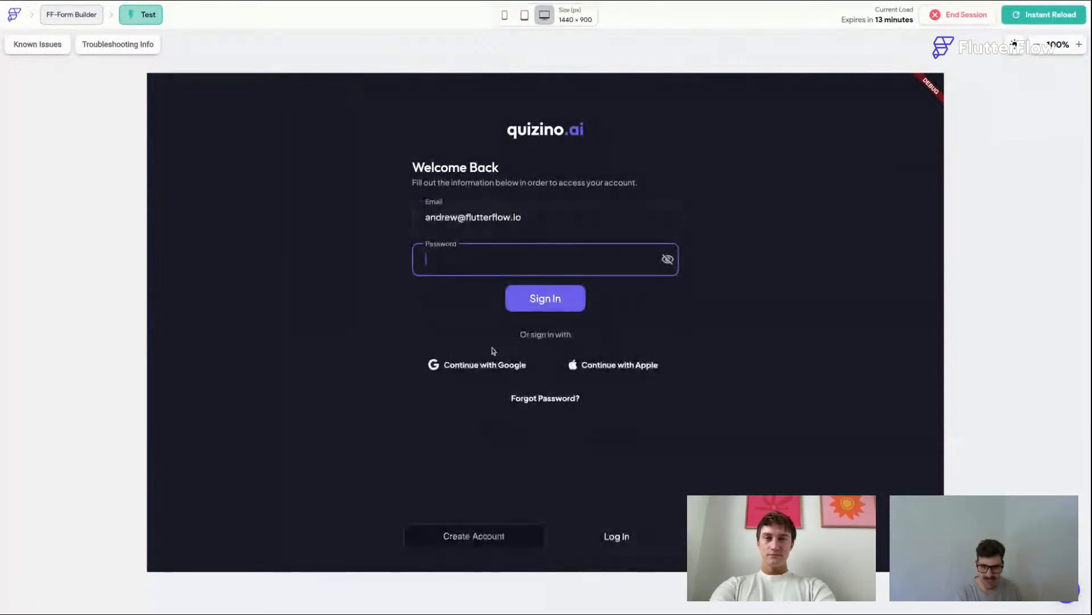
{"action": "left_click", "coordinate": [482, 366]}
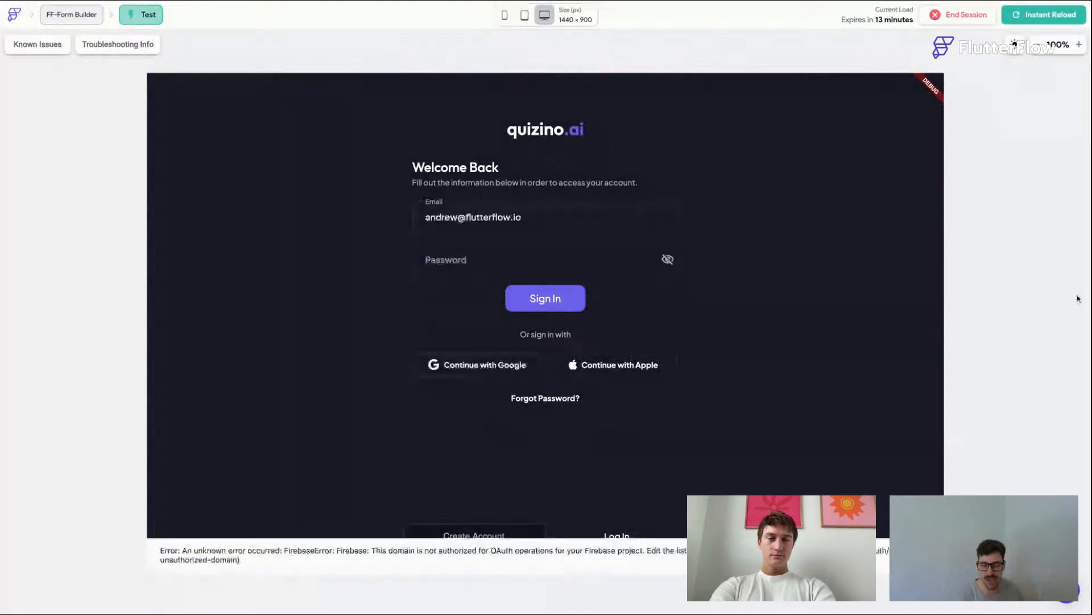
{"action": "left_click", "coordinate": [473, 259]}
{"action": "type", "text": "123456"}
{"action": "double_click", "coordinate": [473, 262]}
{"action": "left_click", "coordinate": [478, 544]}
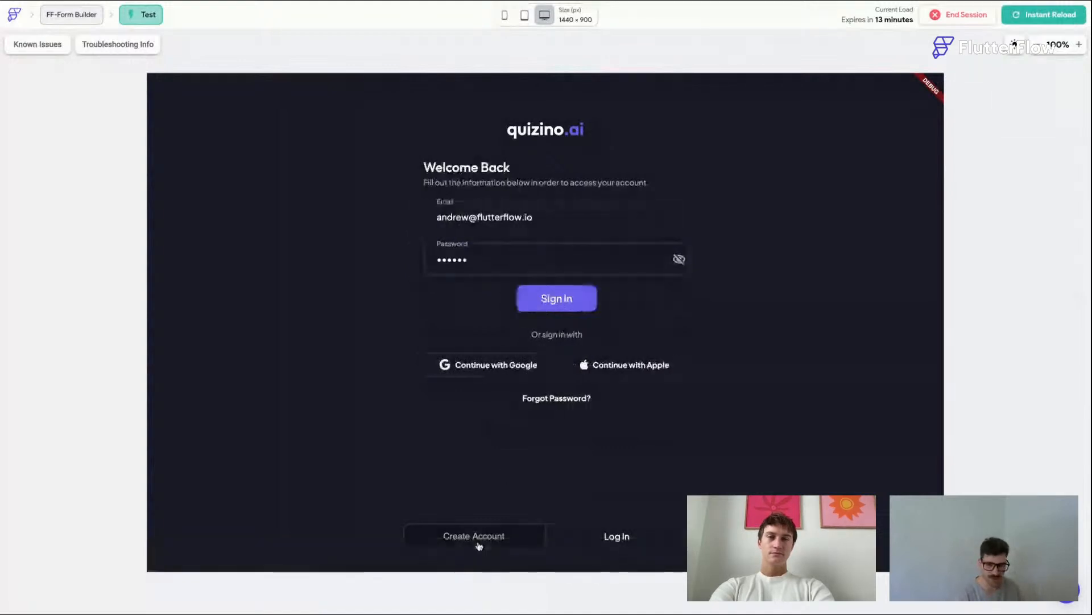
Step: Create a new account with a variant of the e-mail address and a password, confirming the password
{"action": "left_click", "coordinate": [473, 218]}
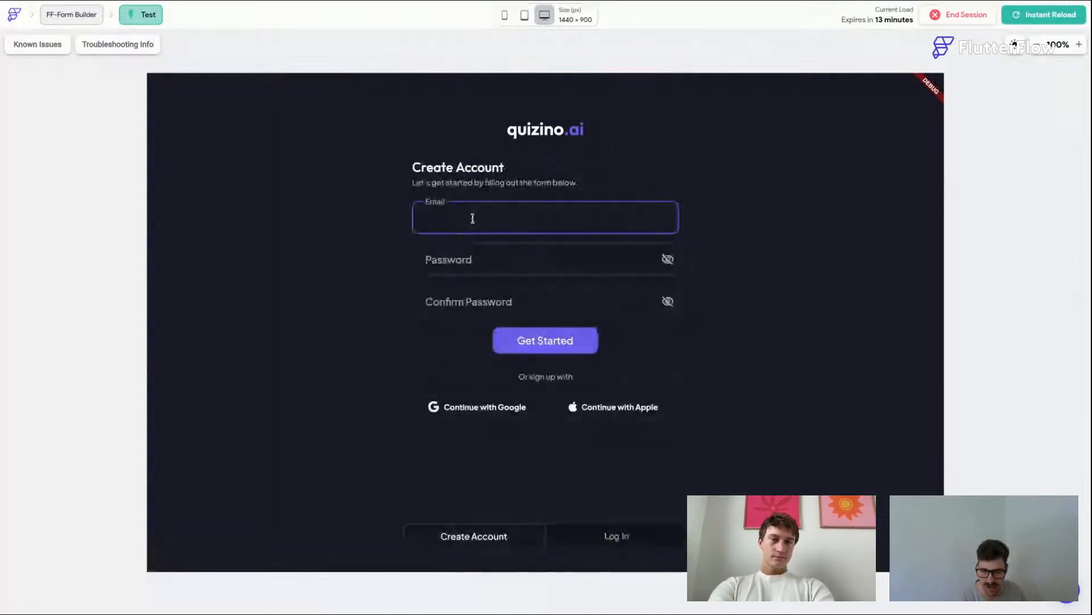
{"action": "key", "text": "ctrl+v"}
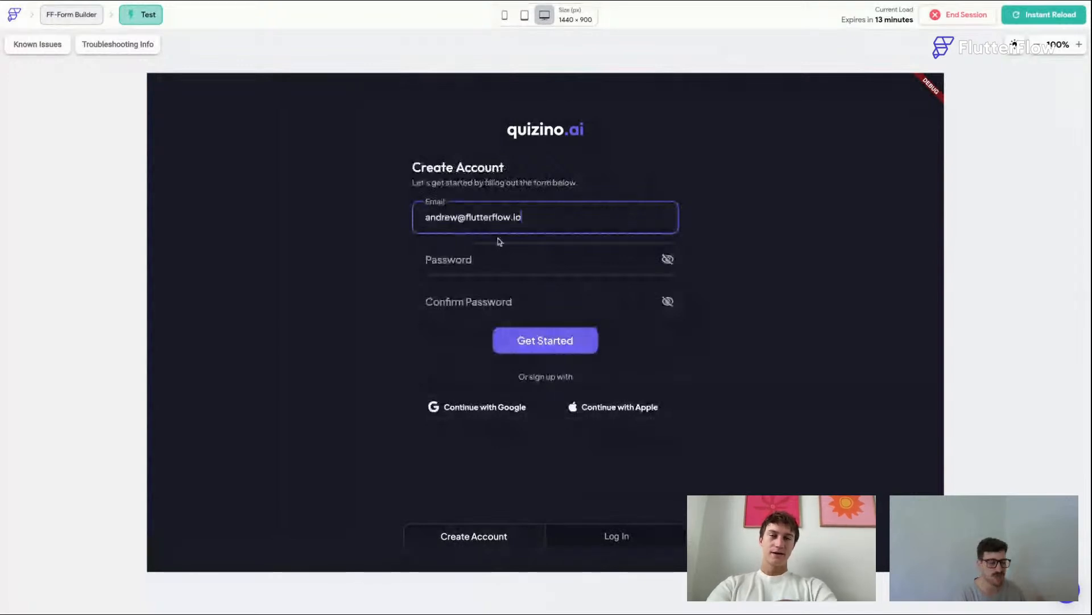
{"action": "type", "text": "+1"}
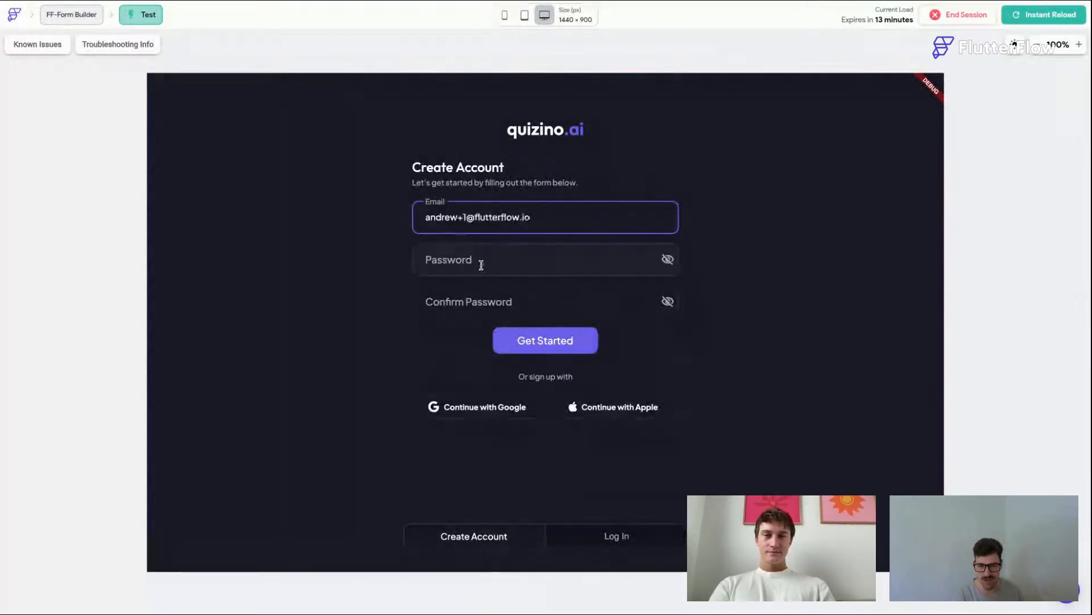
{"action": "left_click", "coordinate": [477, 262]}
{"action": "type", "text": "password1"}
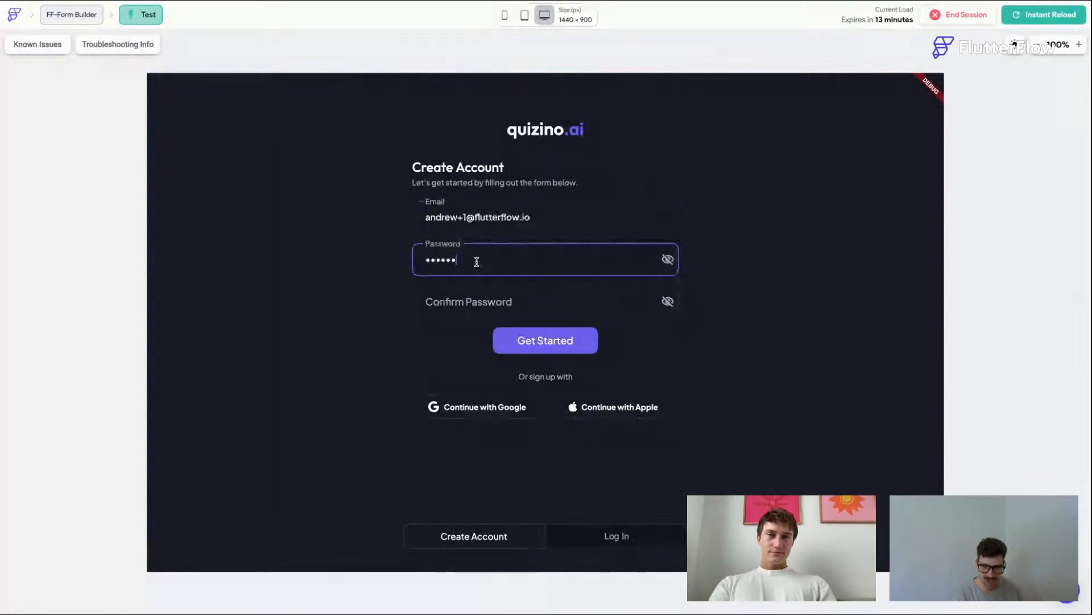
{"action": "left_click", "coordinate": [491, 307]}
{"action": "type", "text": "password1"}
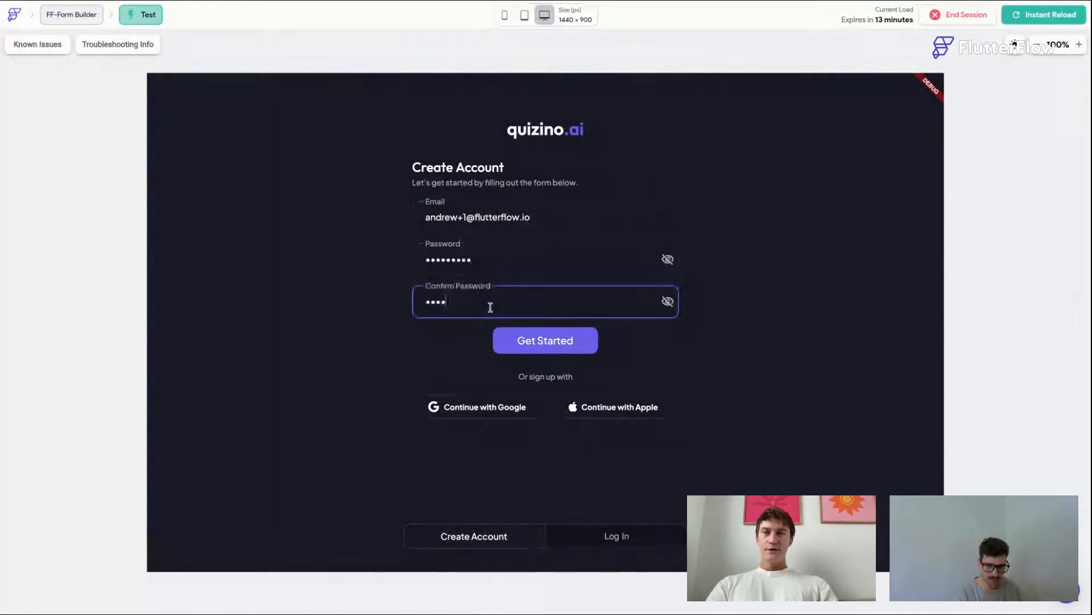
{"action": "left_click", "coordinate": [555, 344]}
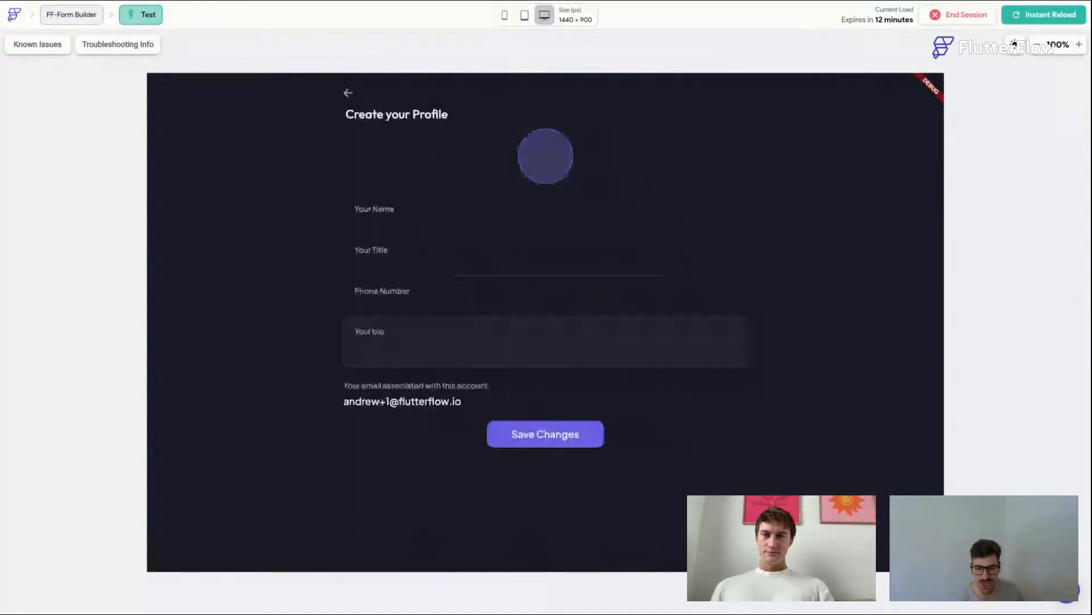
Step: Choose a profile photo from the gallery and enter the user's name
{"action": "left_click", "coordinate": [550, 159]}
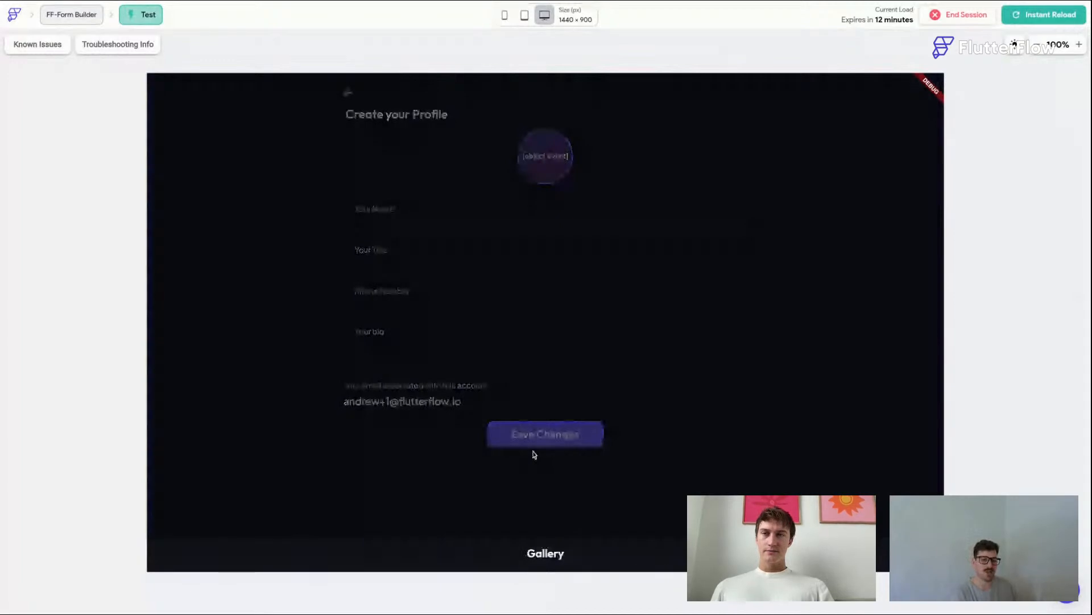
{"action": "left_click", "coordinate": [472, 334]}
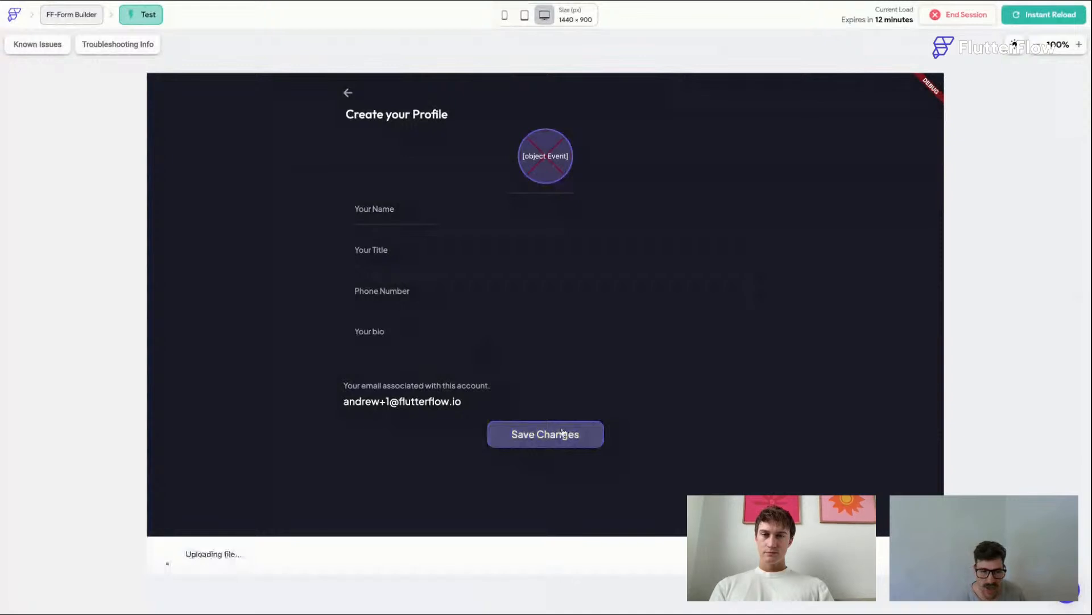
{"action": "left_click", "coordinate": [396, 210]}
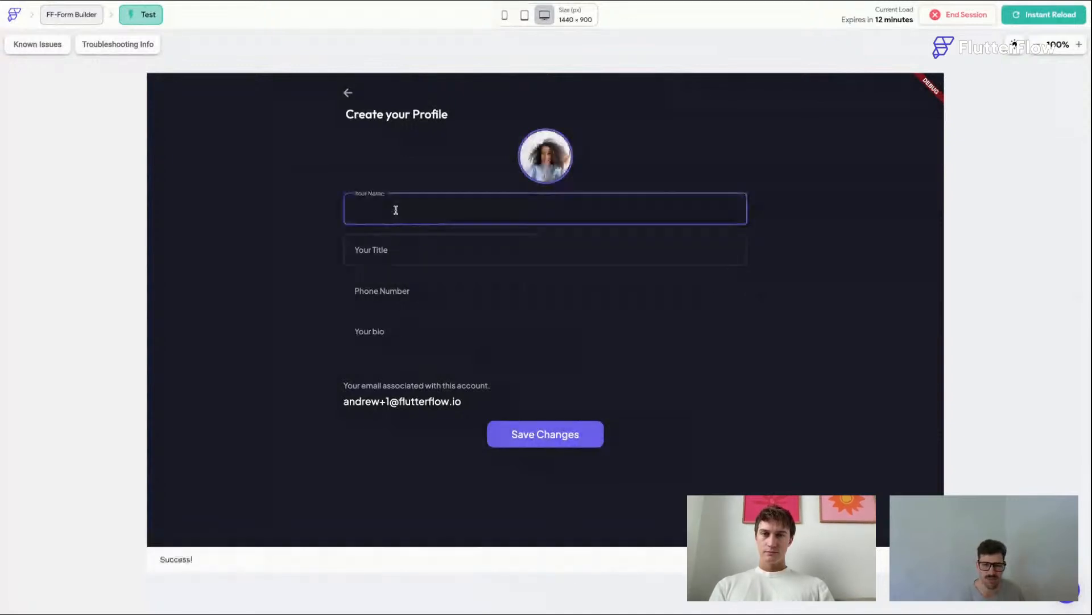
{"action": "type", "text": "Re"}
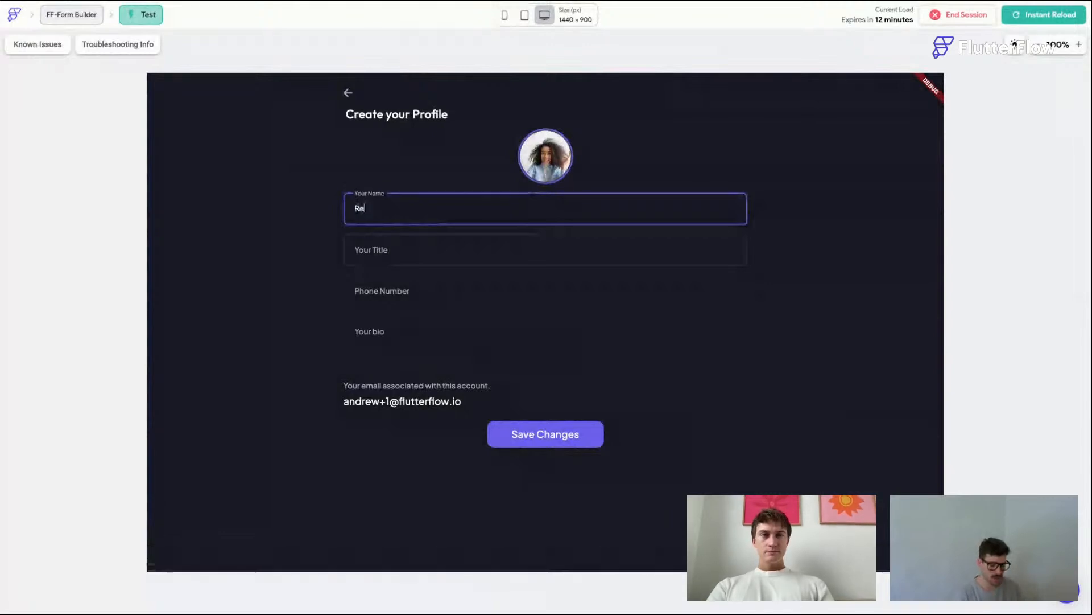
{"action": "type", "text": "my"}
Step: Enter the title Head of Design, a phone number and the bio Really awesome., then save the profile
{"action": "key", "text": "Tab"}
{"action": "type", "text": "Head of Design"}
{"action": "key", "text": "Tab"}
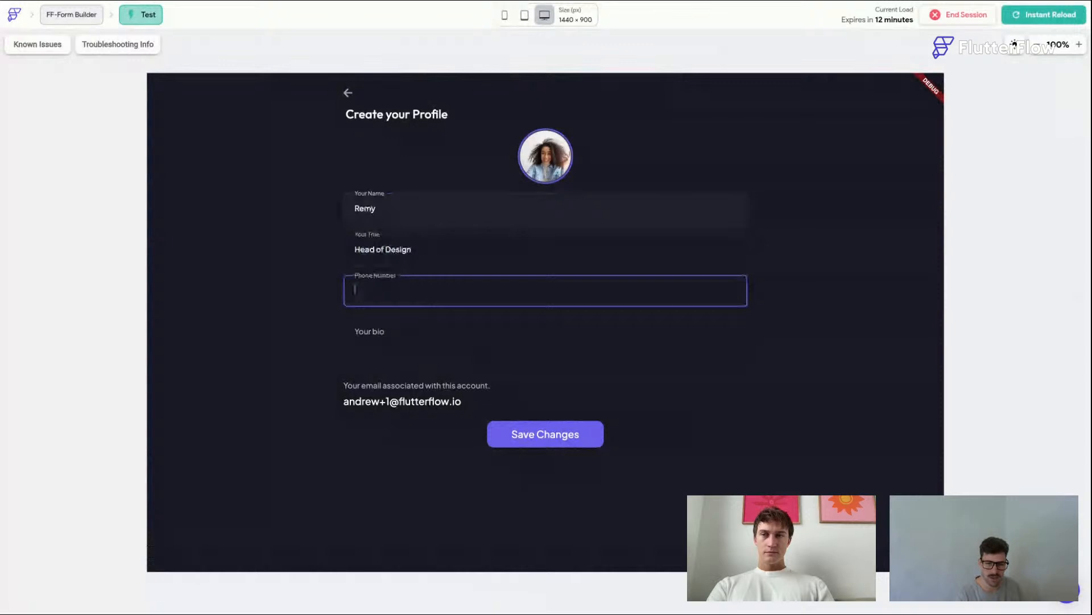
{"action": "type", "text": "cool"}
{"action": "key", "text": "BackSpace"}
{"action": "key", "text": "BackSpace"}
{"action": "key", "text": "BackSpace"}
{"action": "key", "text": "BackSpace"}
{"action": "type", "text": "123"}
{"action": "key", "text": "Tab"}
{"action": "type", "text": "Really awesome."}
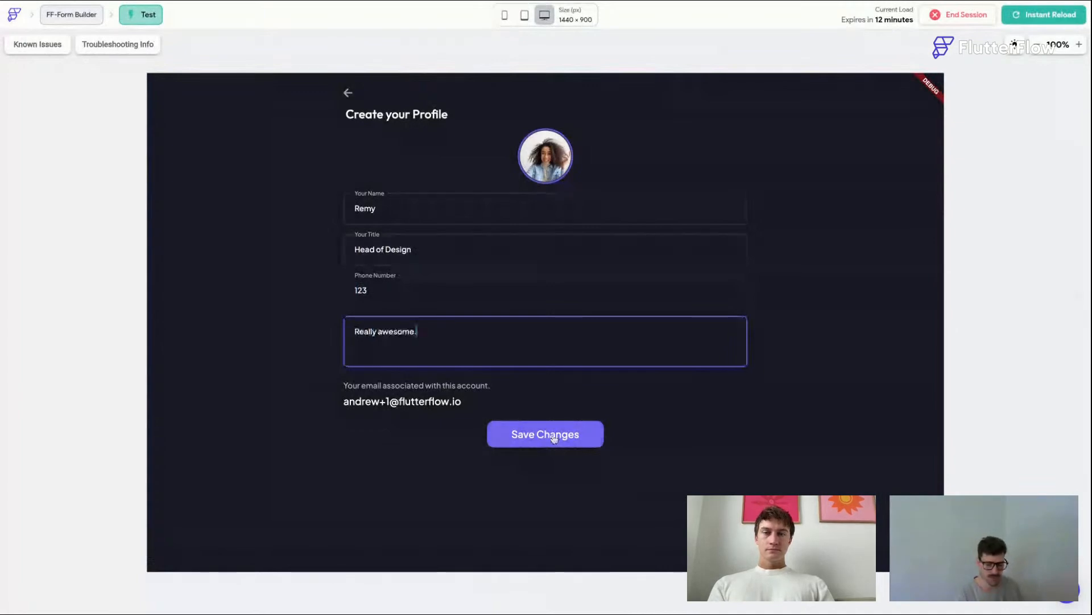
{"action": "left_click", "coordinate": [554, 436]}
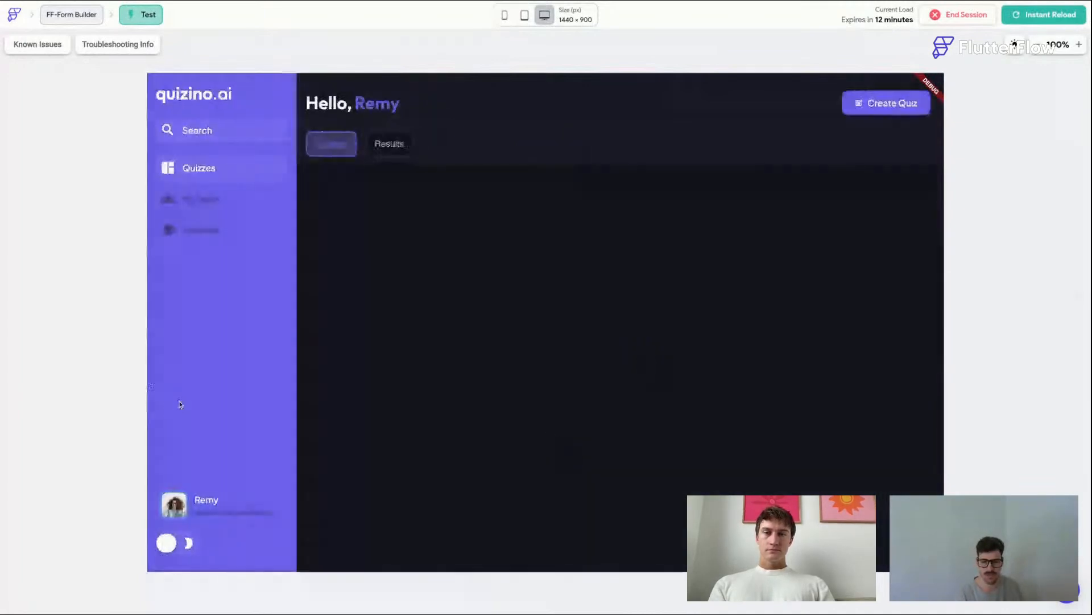
Step: Navigate through the sidebar pages to Modules and select the lesson Using Containers in FlutterFlow
{"action": "left_click", "coordinate": [215, 200]}
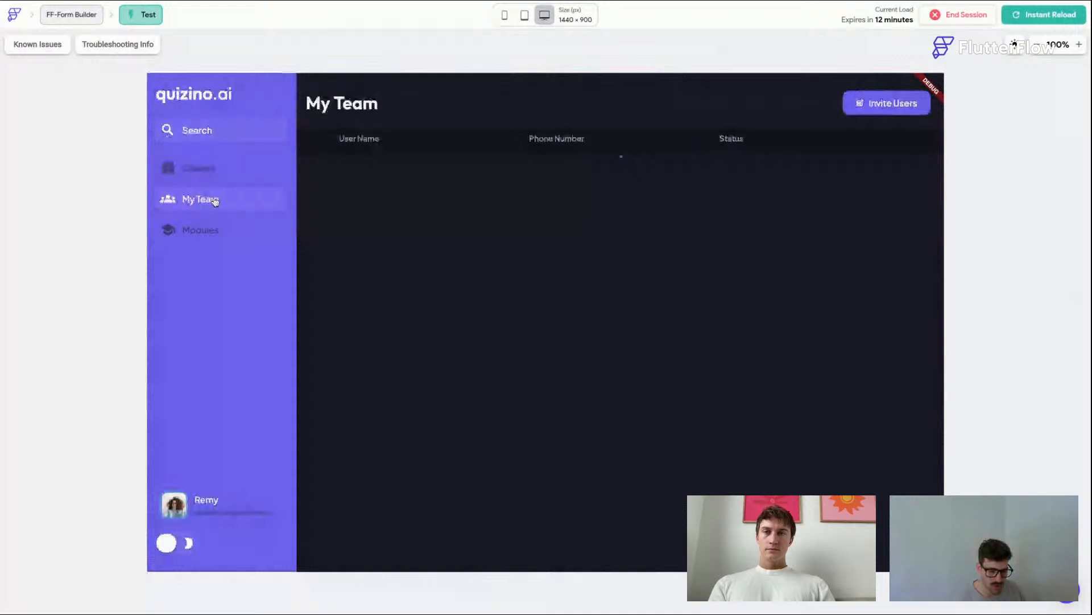
{"action": "left_click", "coordinate": [211, 169]}
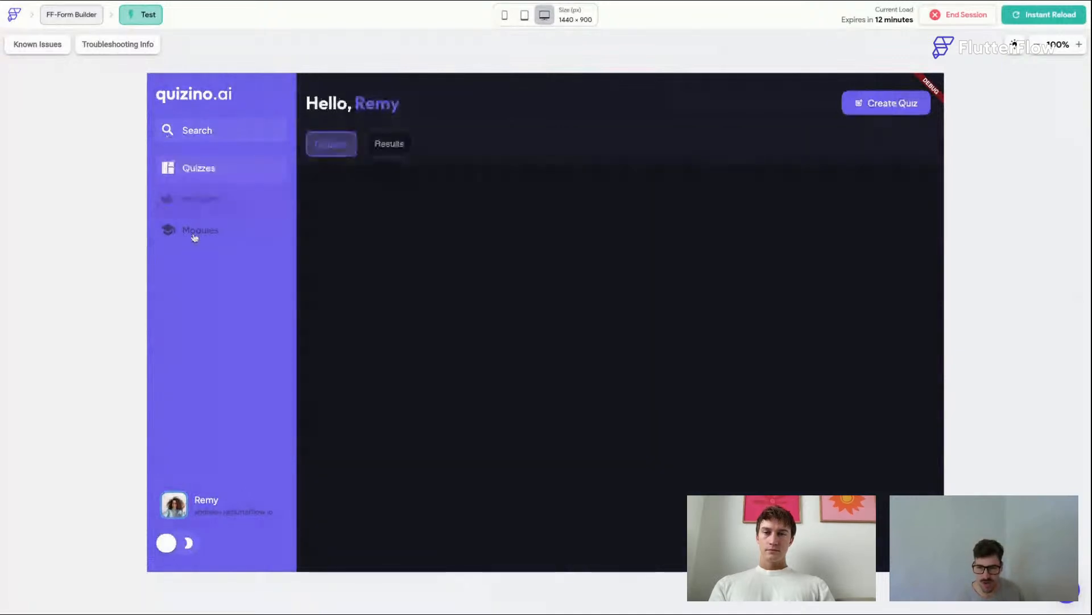
{"action": "left_click", "coordinate": [194, 235]}
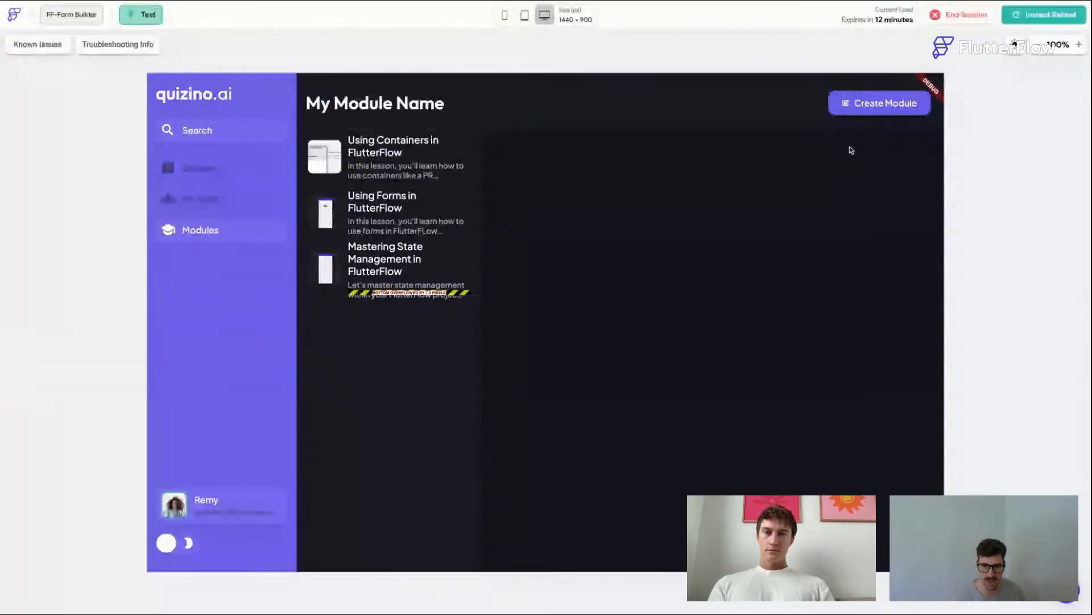
{"action": "left_click", "coordinate": [314, 137]}
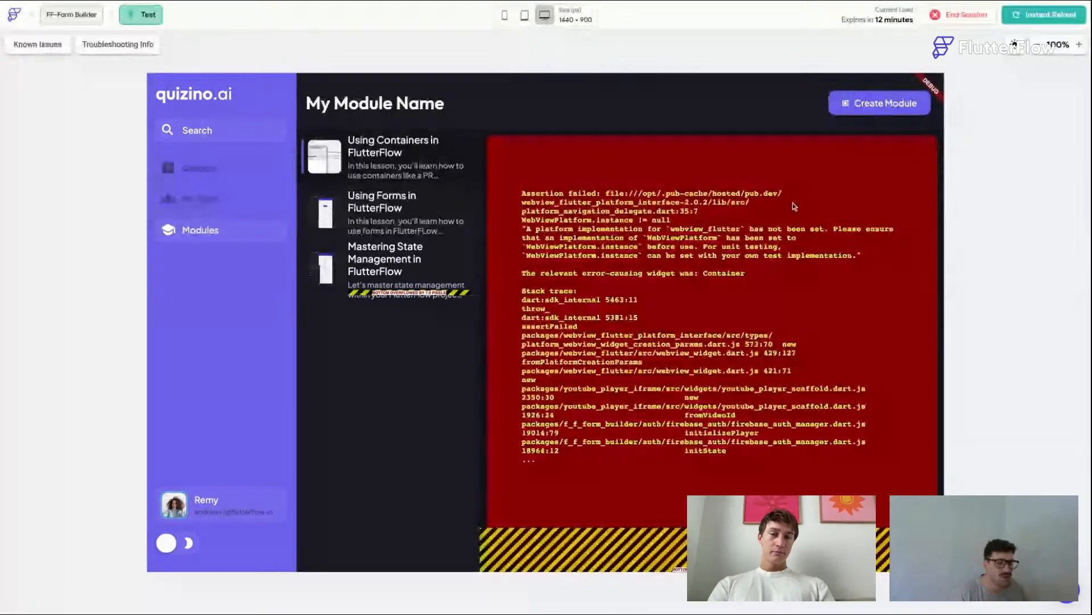
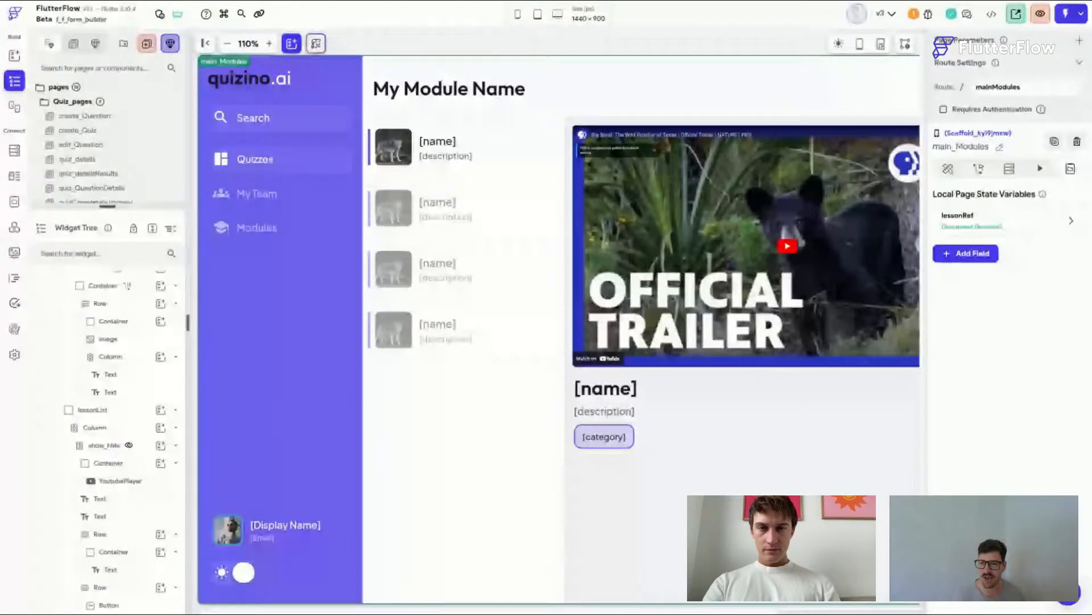
Step: Enable the MacOS (beta) platform in the project's platform settings and return to the page editor
{"action": "scroll", "coordinate": [709, 248], "scroll_direction": "right", "scroll_amount": 3}
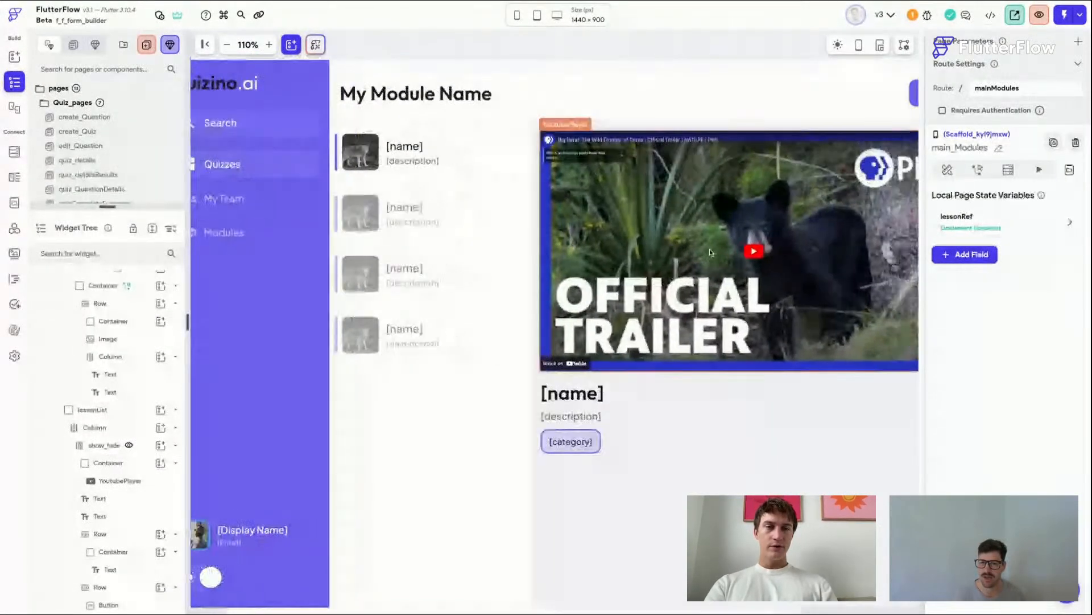
{"action": "left_click", "coordinate": [709, 248]}
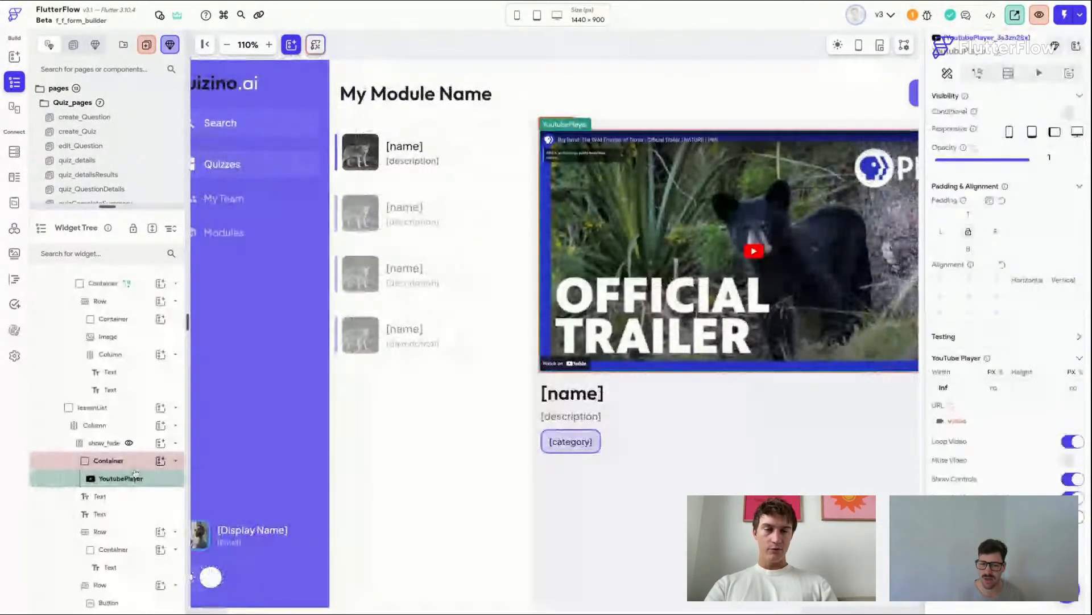
{"action": "left_click", "coordinate": [135, 463]}
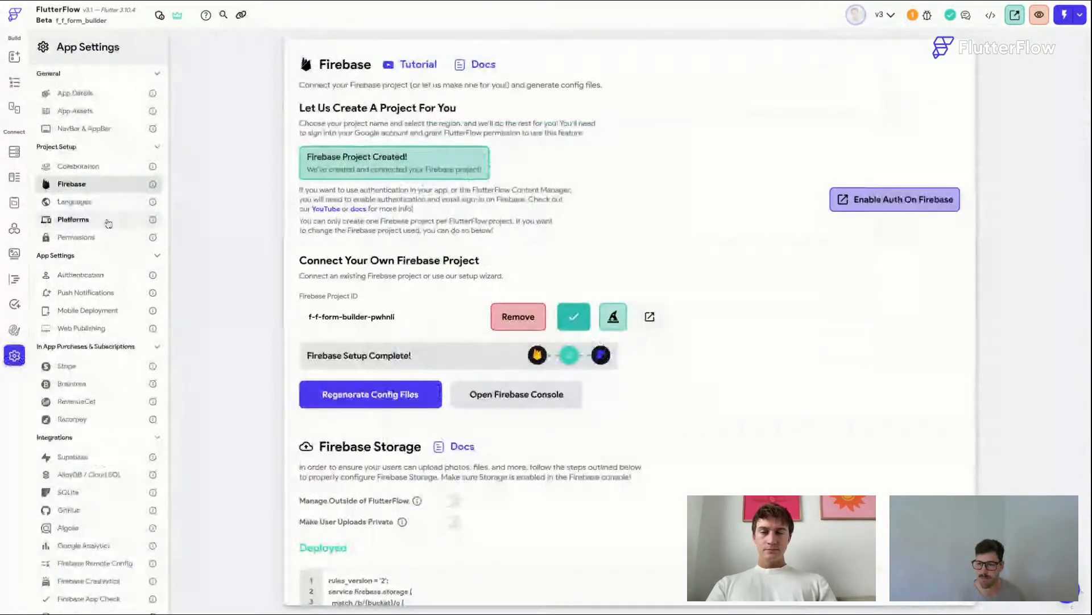
{"action": "left_click", "coordinate": [108, 222]}
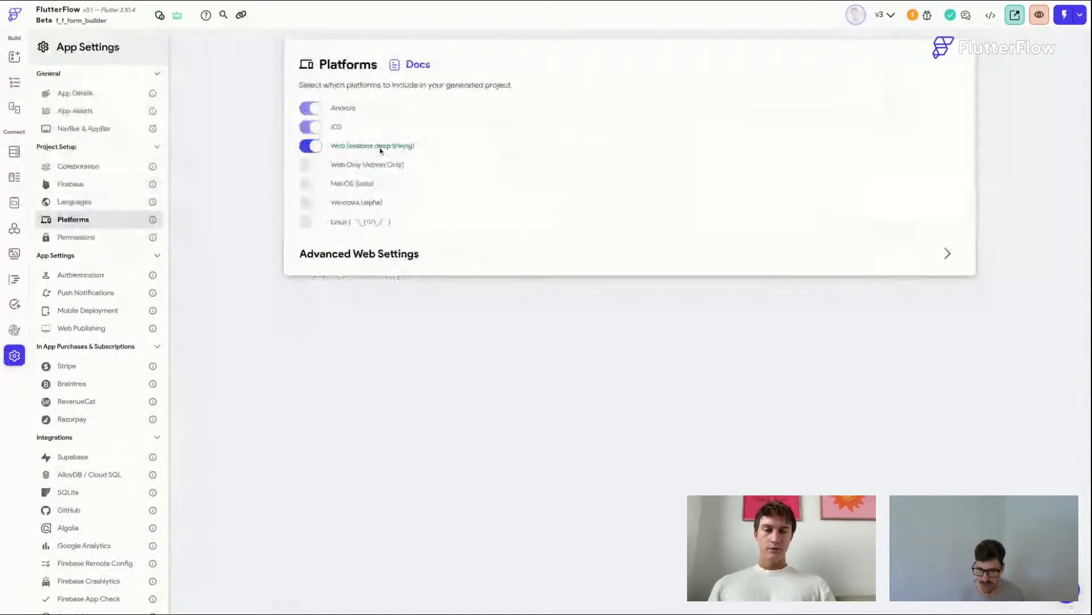
{"action": "left_click", "coordinate": [318, 183]}
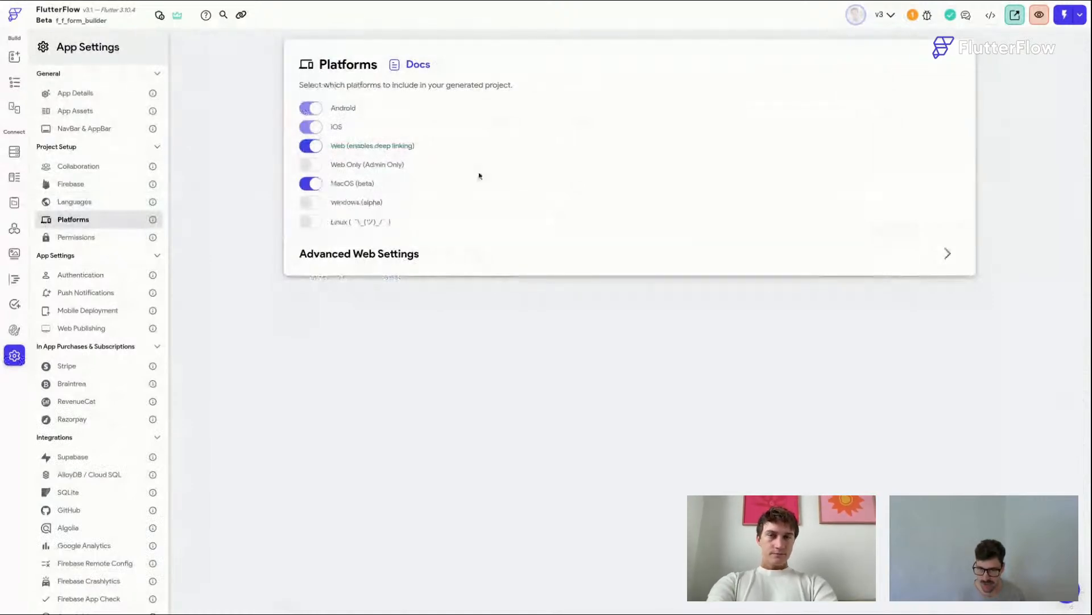
{"action": "left_click", "coordinate": [9, 82]}
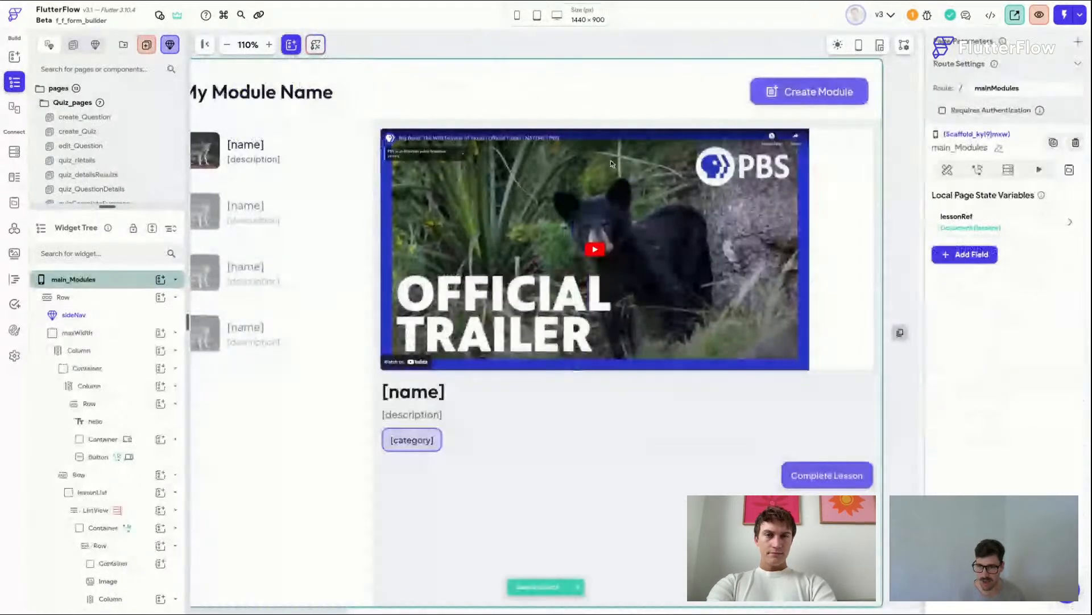
Step: Set the YouTube player's height to 400 px and save the project
{"action": "left_click", "coordinate": [611, 164]}
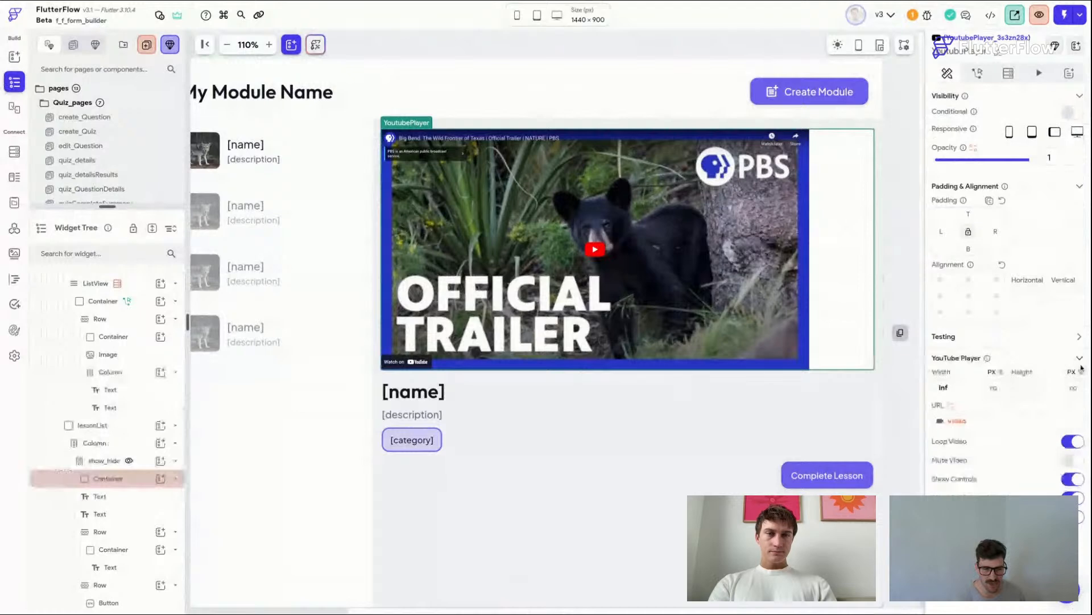
{"action": "left_click", "coordinate": [1052, 387]}
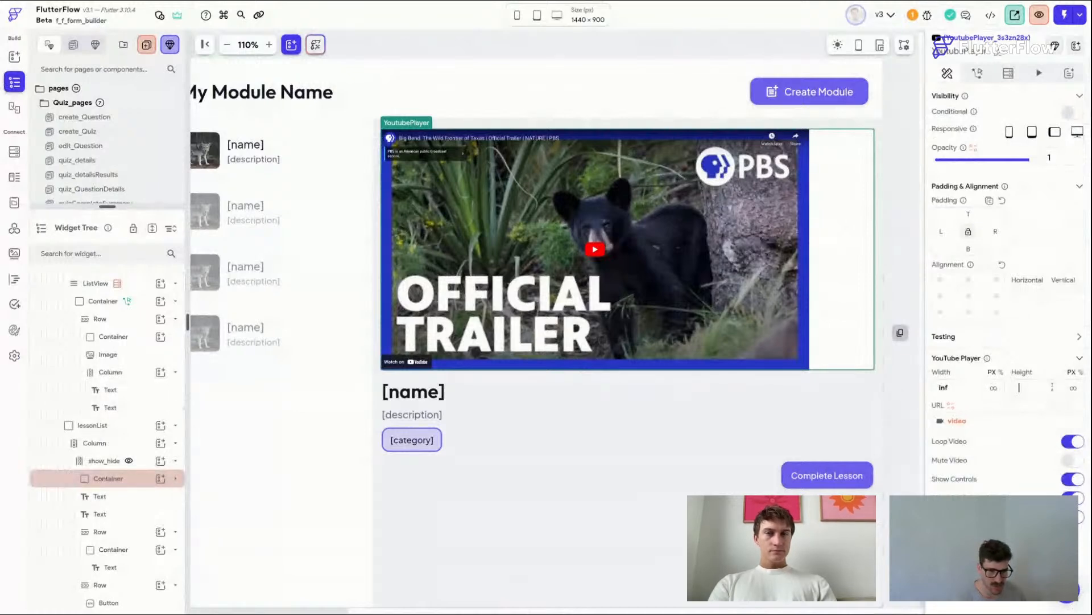
{"action": "type", "text": "400"}
{"action": "key", "text": "super+s"}
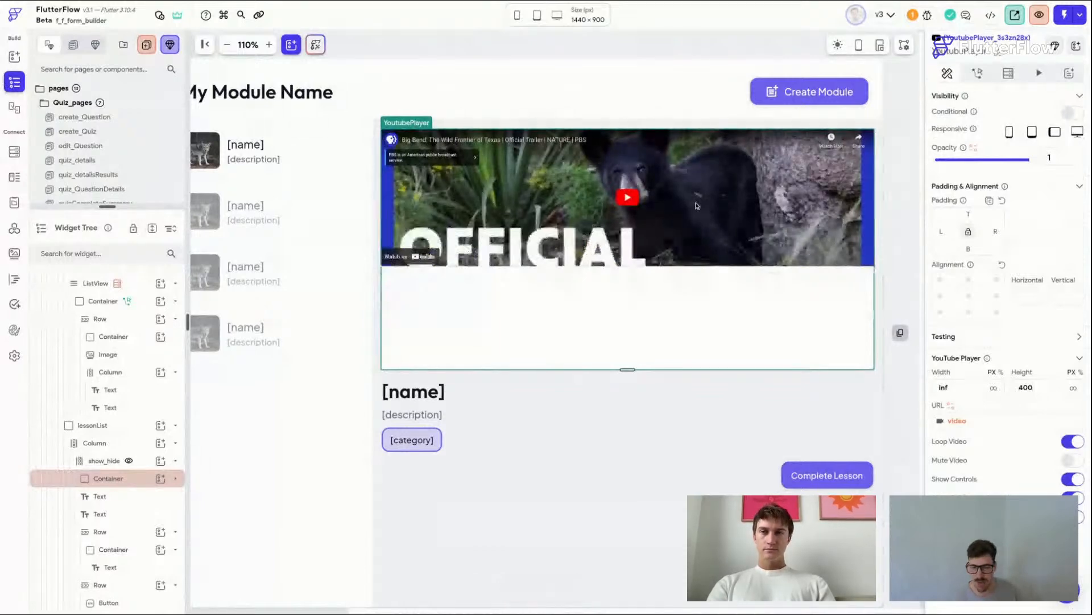
Step: Replace the YouTube player inside the lesson details container with an Image widget
{"action": "left_click", "coordinate": [1076, 46]}
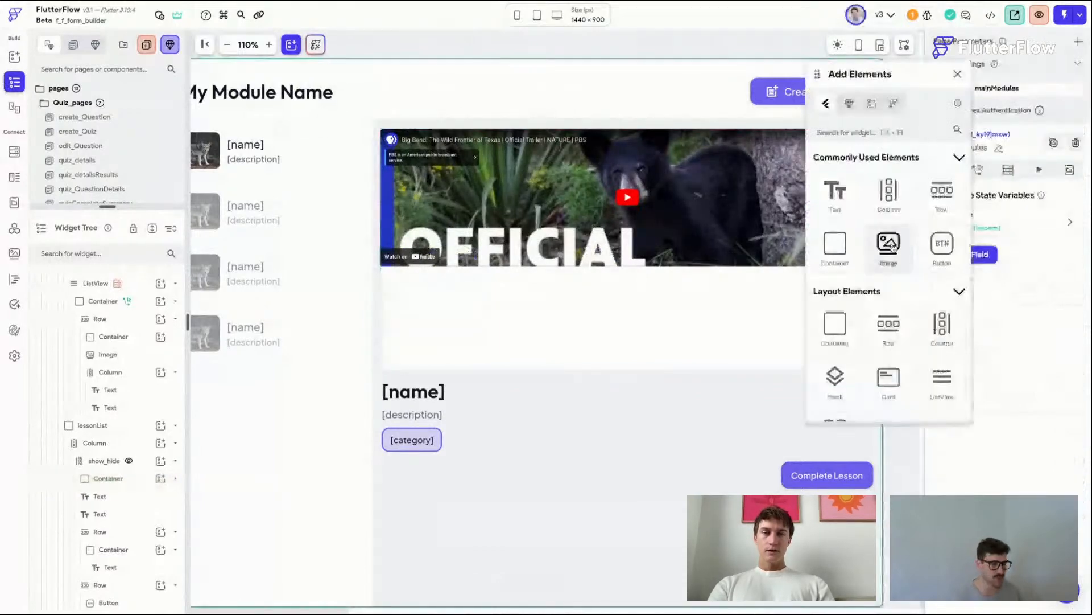
{"action": "left_click", "coordinate": [889, 246]}
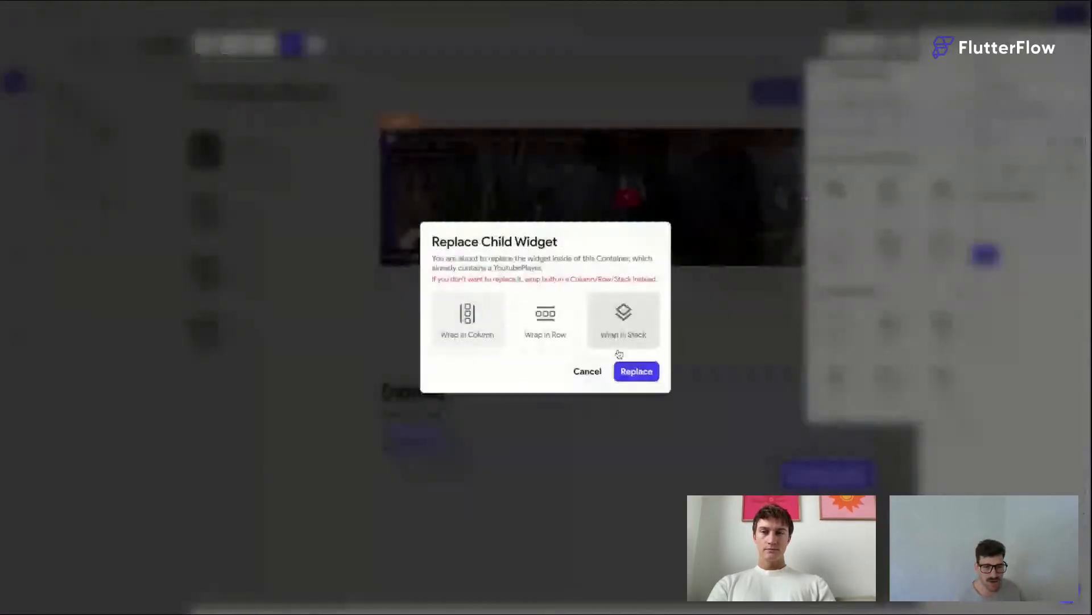
{"action": "left_click", "coordinate": [636, 371]}
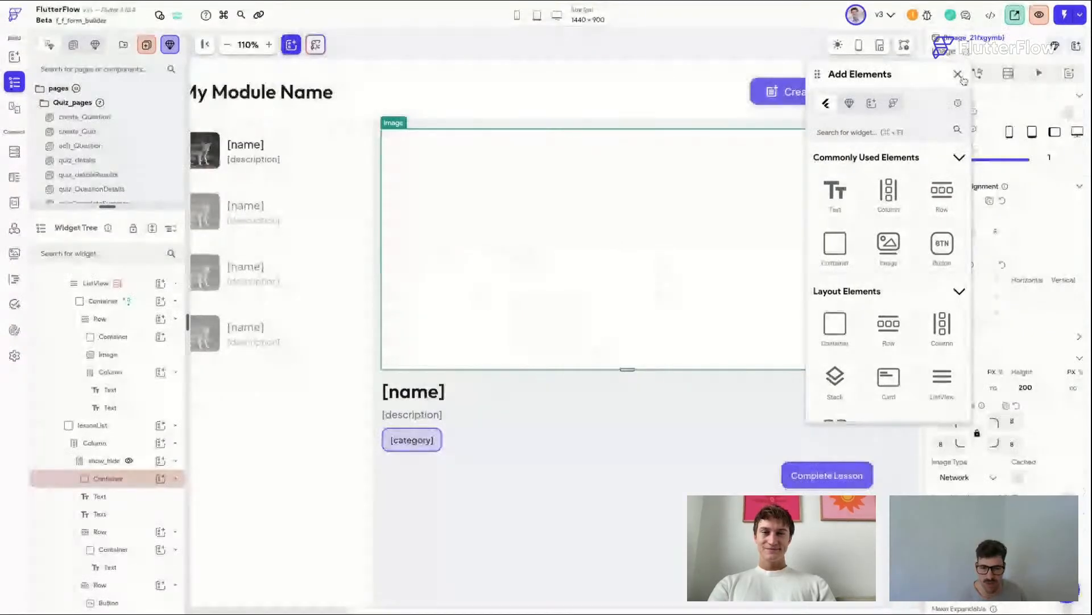
{"action": "left_click", "coordinate": [959, 76]}
Step: Bind the image's path to the coverImage property of the lessonRef page state document
{"action": "left_click", "coordinate": [1072, 503]}
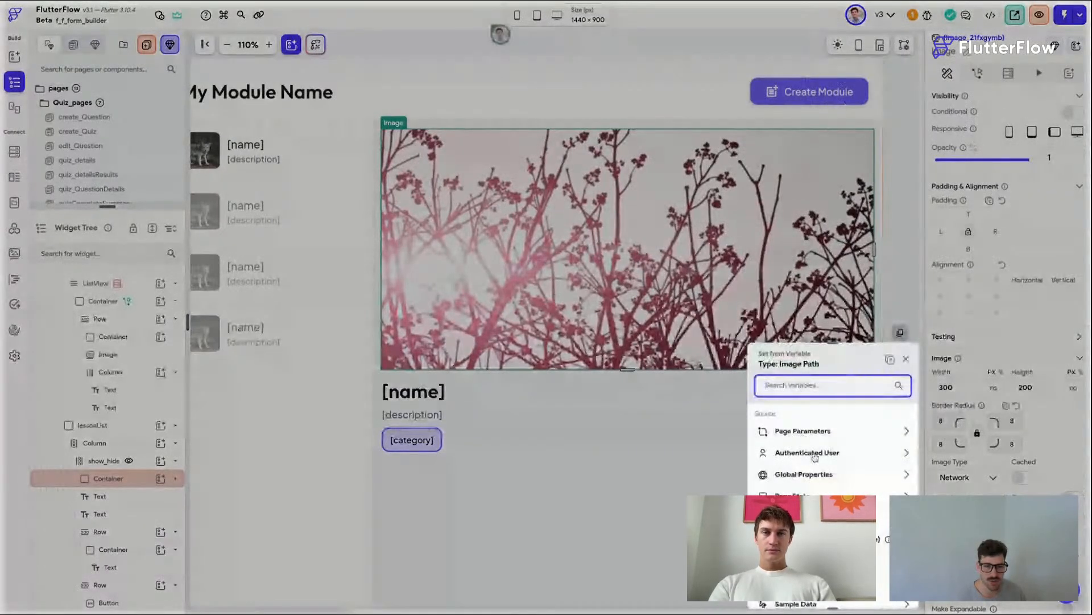
{"action": "left_click", "coordinate": [808, 497]}
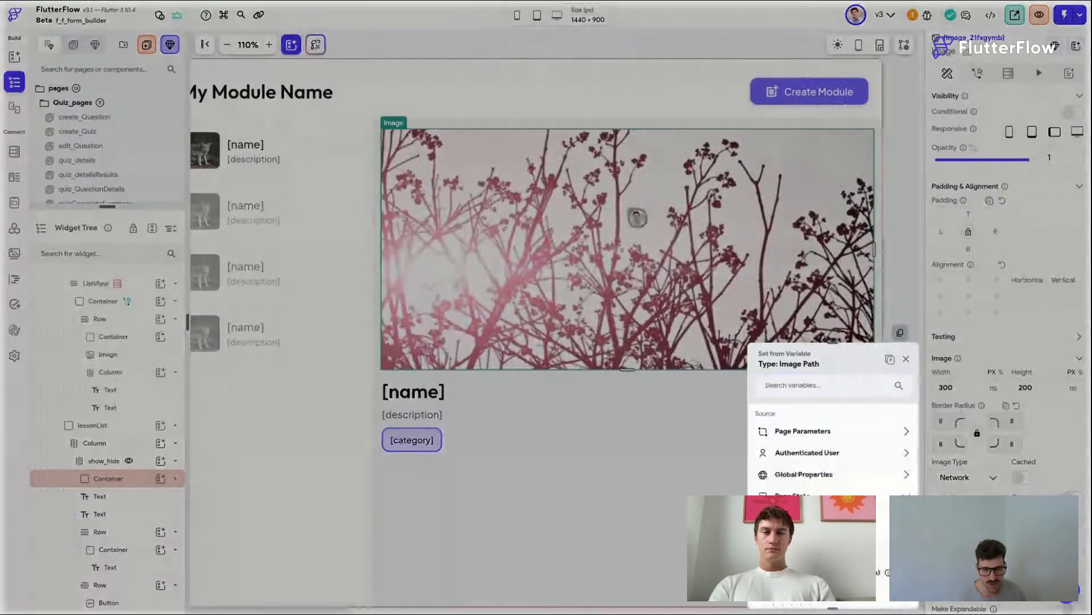
{"action": "left_click", "coordinate": [796, 458]}
{"action": "left_click", "coordinate": [796, 456]}
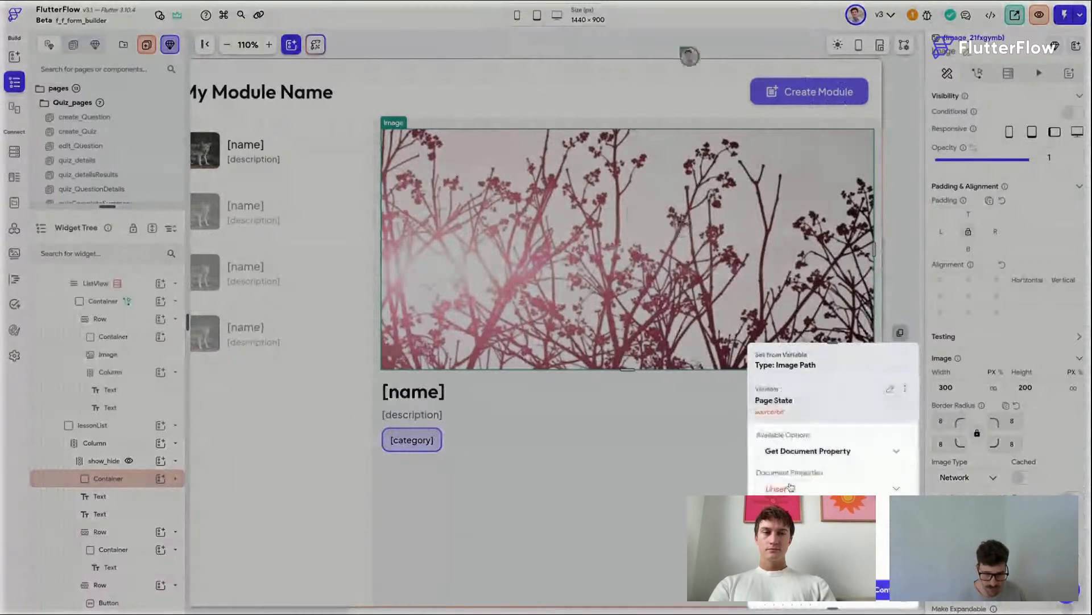
{"action": "left_click", "coordinate": [791, 487]}
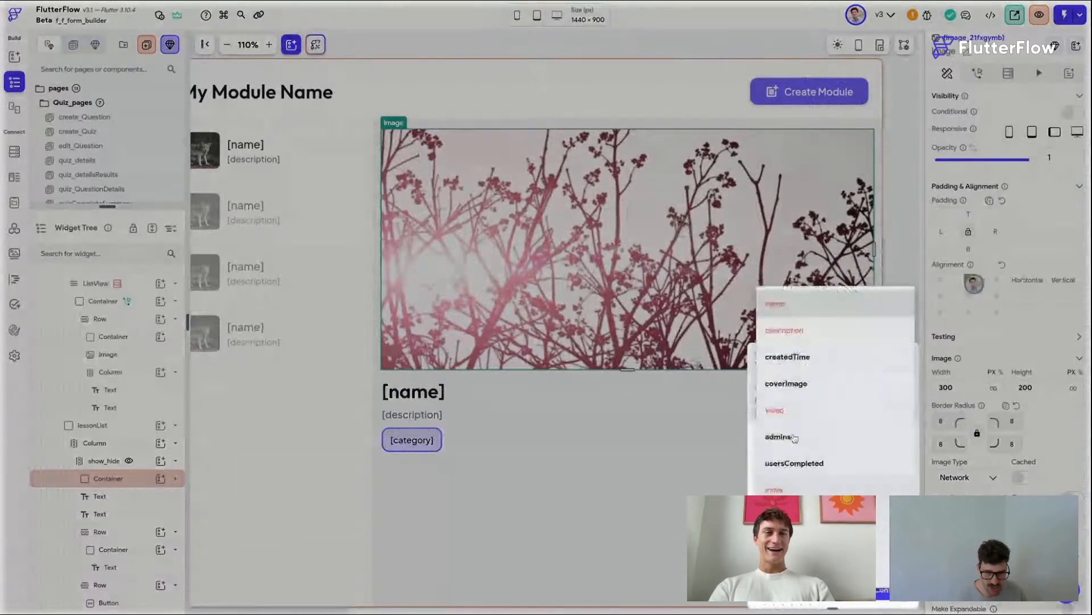
{"action": "left_click", "coordinate": [797, 384]}
{"action": "left_click", "coordinate": [885, 590]}
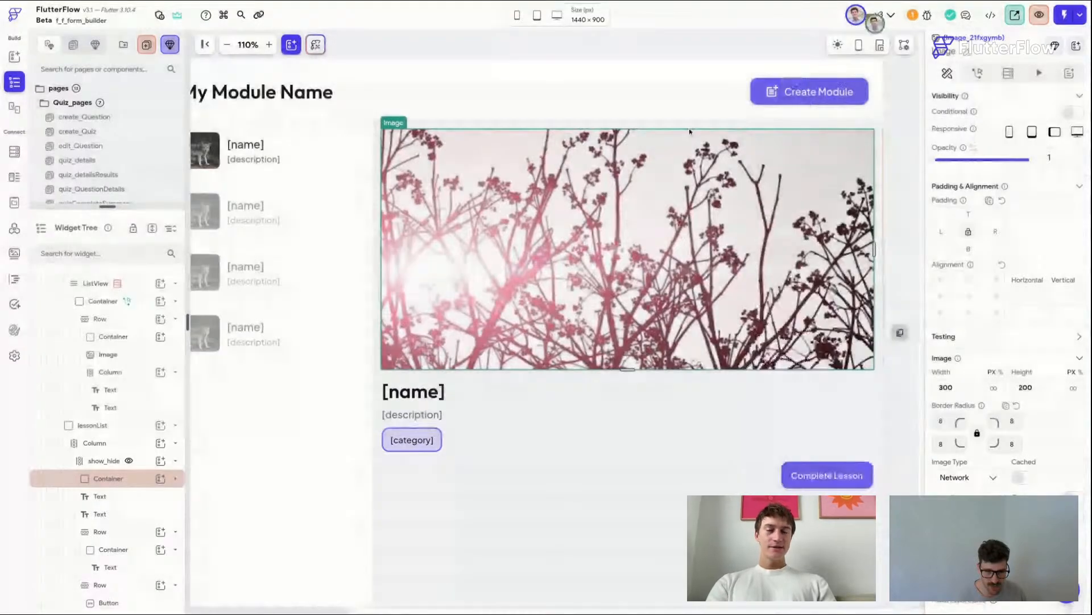
Step: Set the lessonList container's width to 370 px
{"action": "left_click", "coordinate": [661, 47]}
{"action": "scroll", "coordinate": [554, 213], "scroll_direction": "left", "scroll_amount": 1}
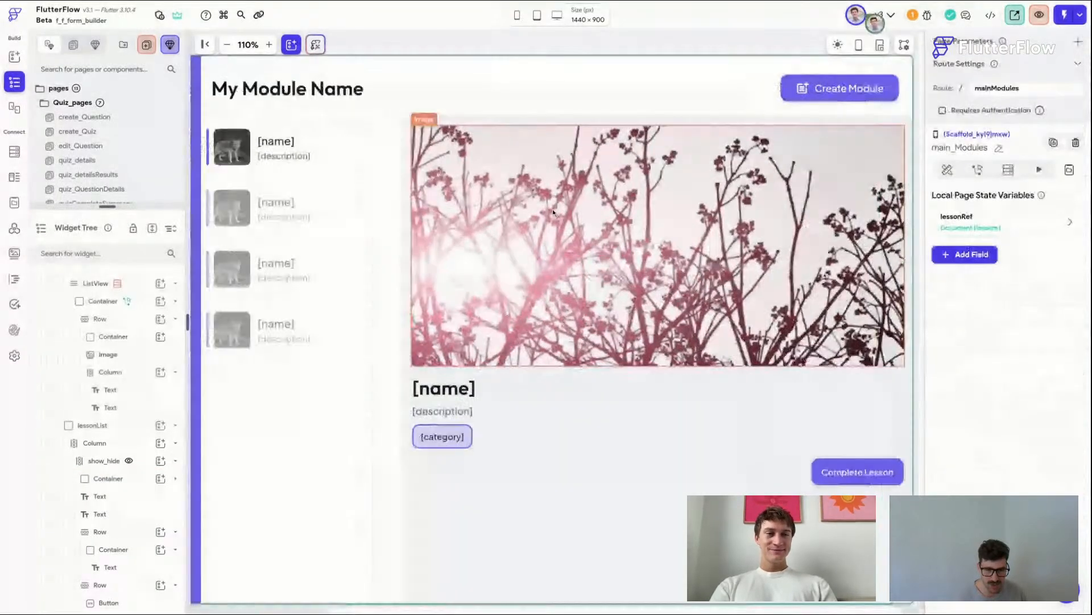
{"action": "left_click", "coordinate": [400, 291]}
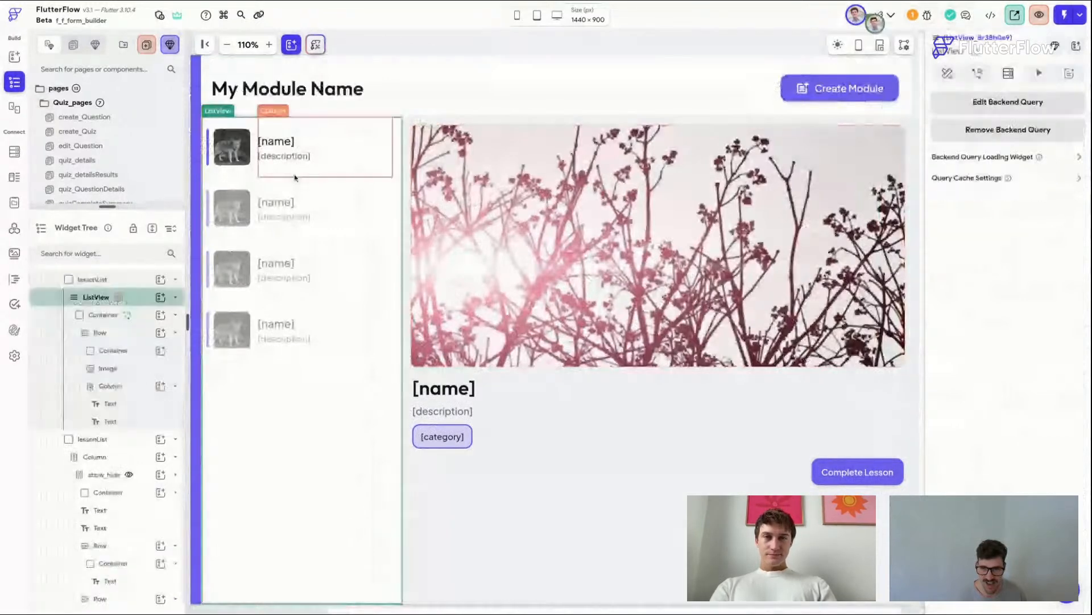
{"action": "left_click", "coordinate": [123, 278]}
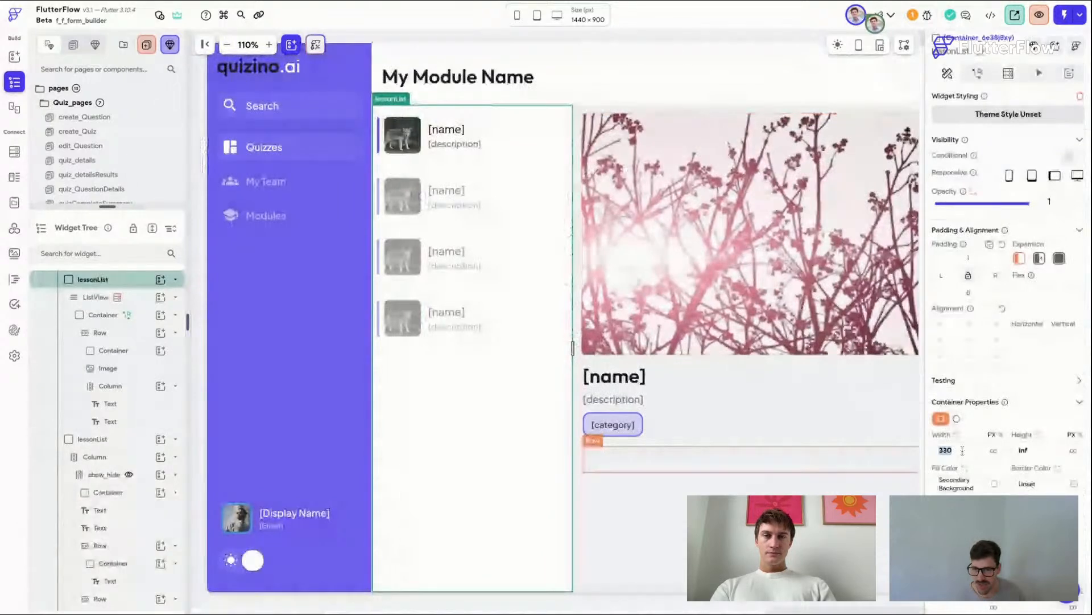
{"action": "type", "text": "370"}
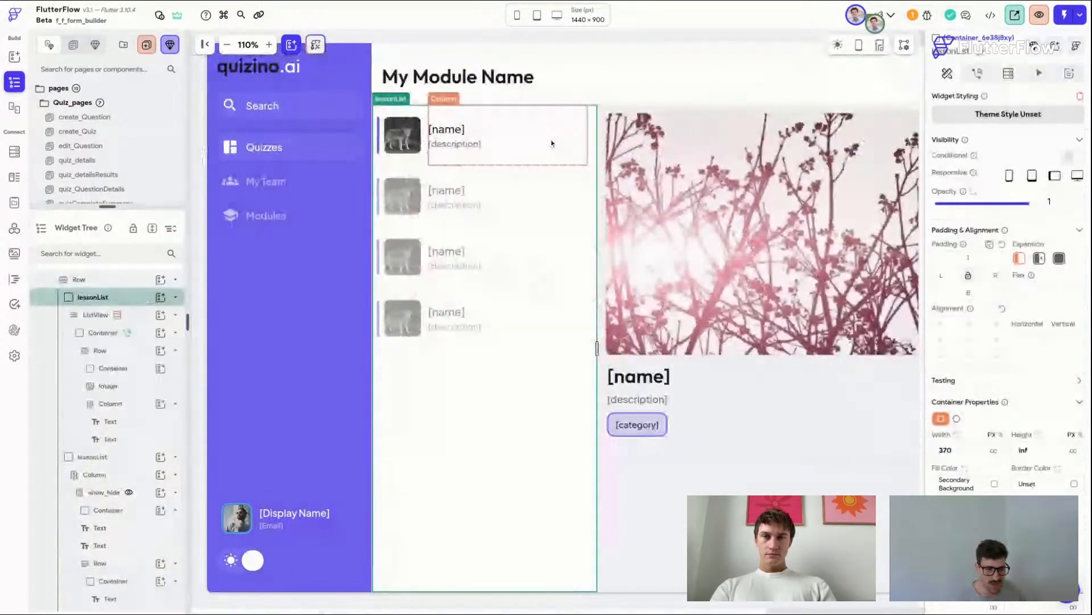
Step: Turn on Auto Size for the lesson name text in the list item and save
{"action": "left_click", "coordinate": [456, 131]}
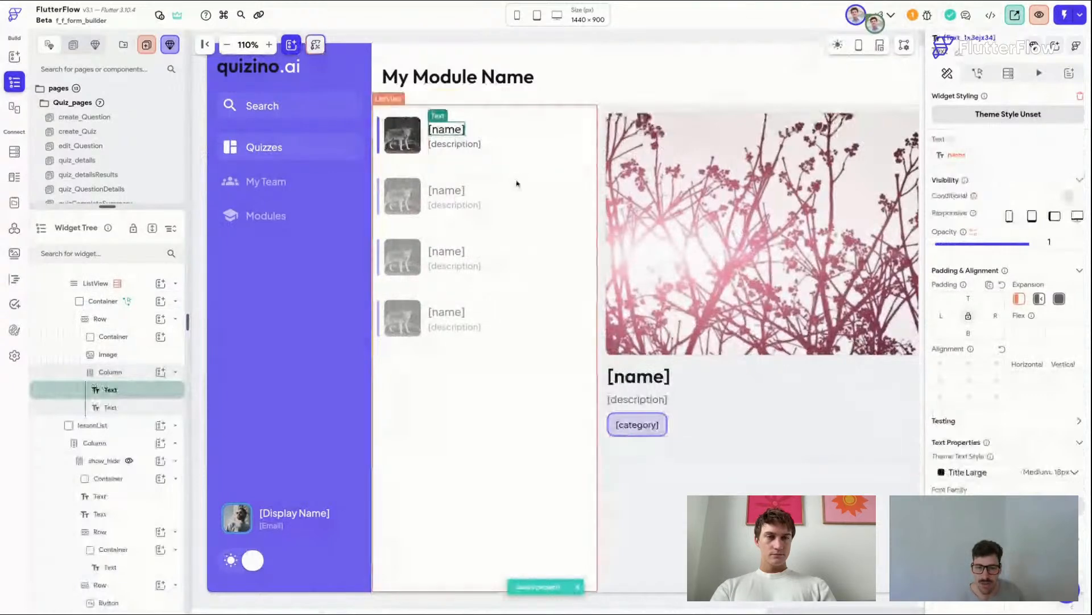
{"action": "left_click", "coordinate": [465, 140]}
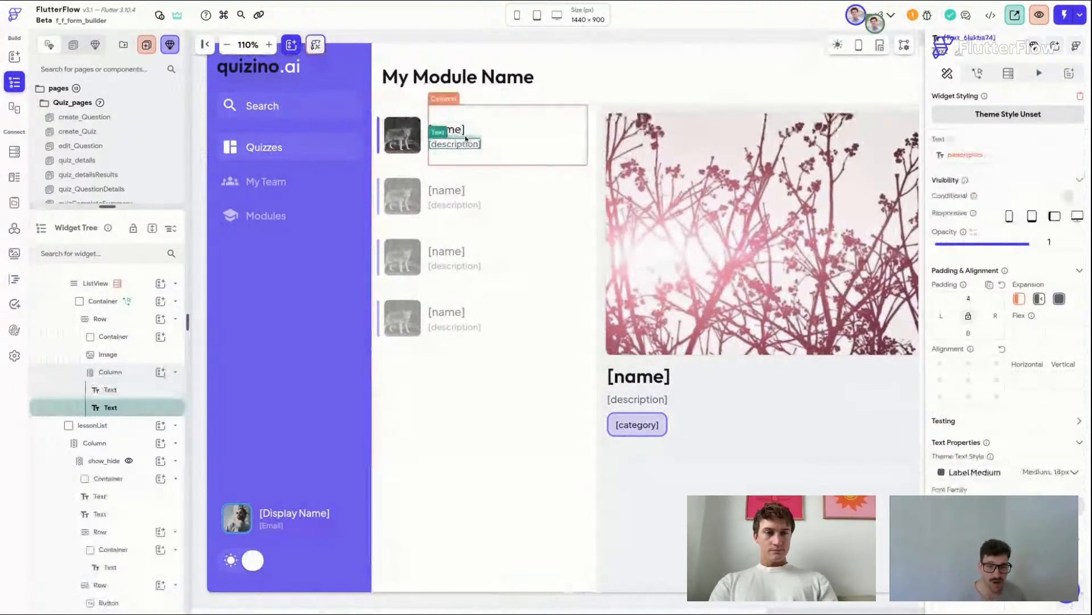
{"action": "left_click", "coordinate": [465, 136]}
{"action": "left_click", "coordinate": [466, 145]}
{"action": "scroll", "coordinate": [1005, 464], "scroll_direction": "down", "scroll_amount": 3}
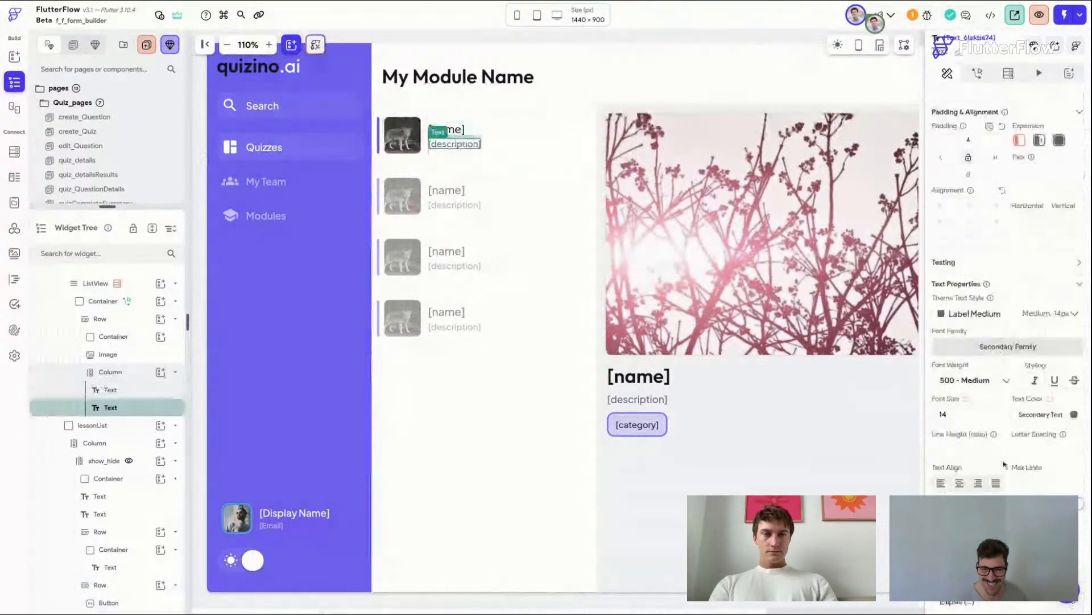
{"action": "scroll", "coordinate": [1005, 464], "scroll_direction": "down", "scroll_amount": 2}
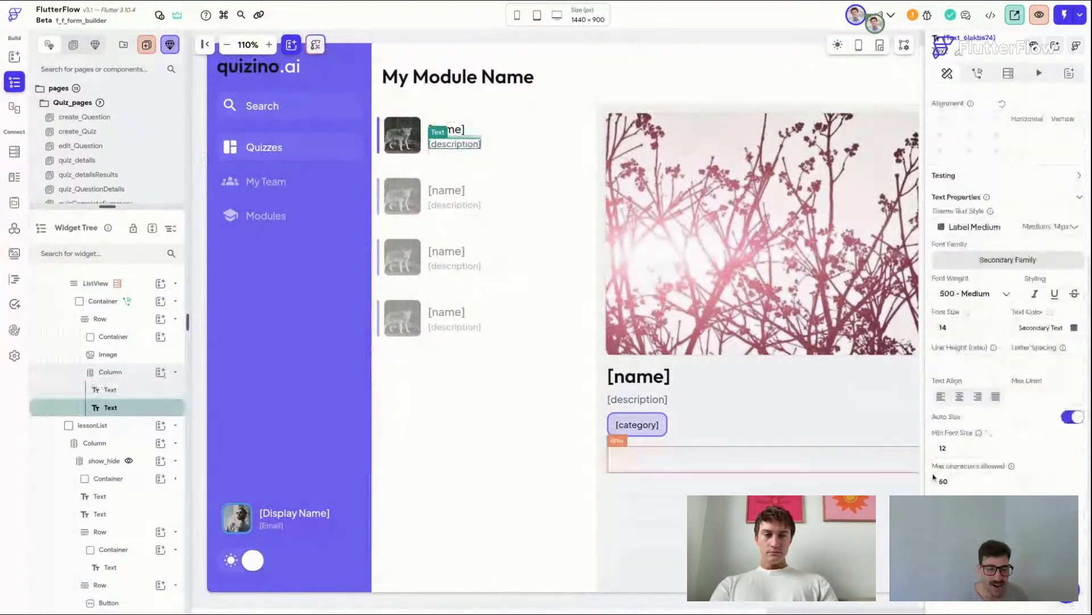
{"action": "left_click", "coordinate": [448, 133]}
{"action": "left_click", "coordinate": [1072, 451]}
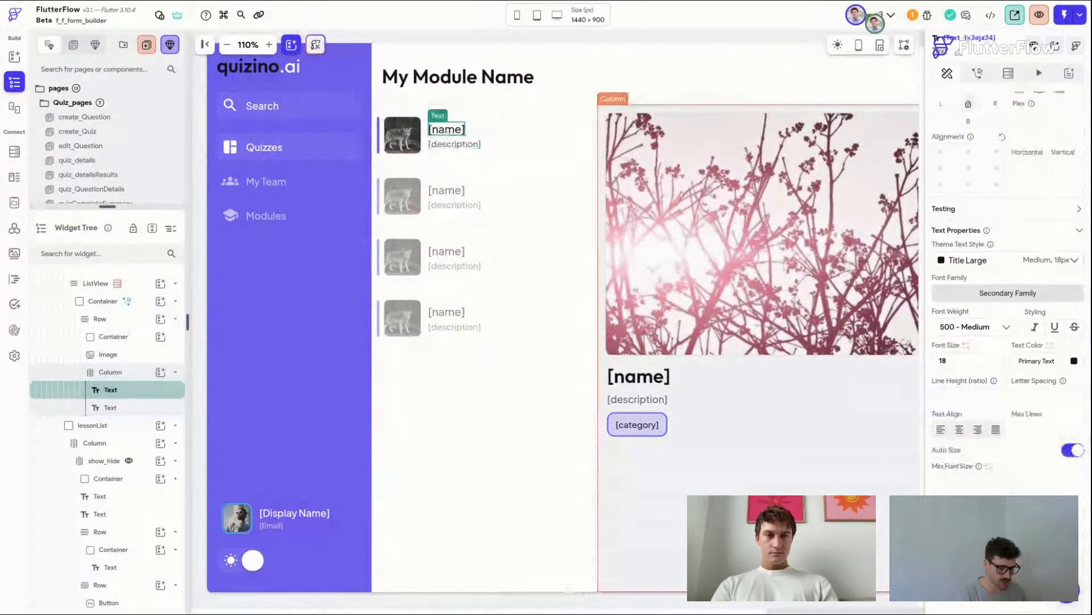
{"action": "key", "text": "ctrl+s"}
Step: Launch Test mode, run an instant reload and open the Modules page
{"action": "left_click", "coordinate": [497, 37]}
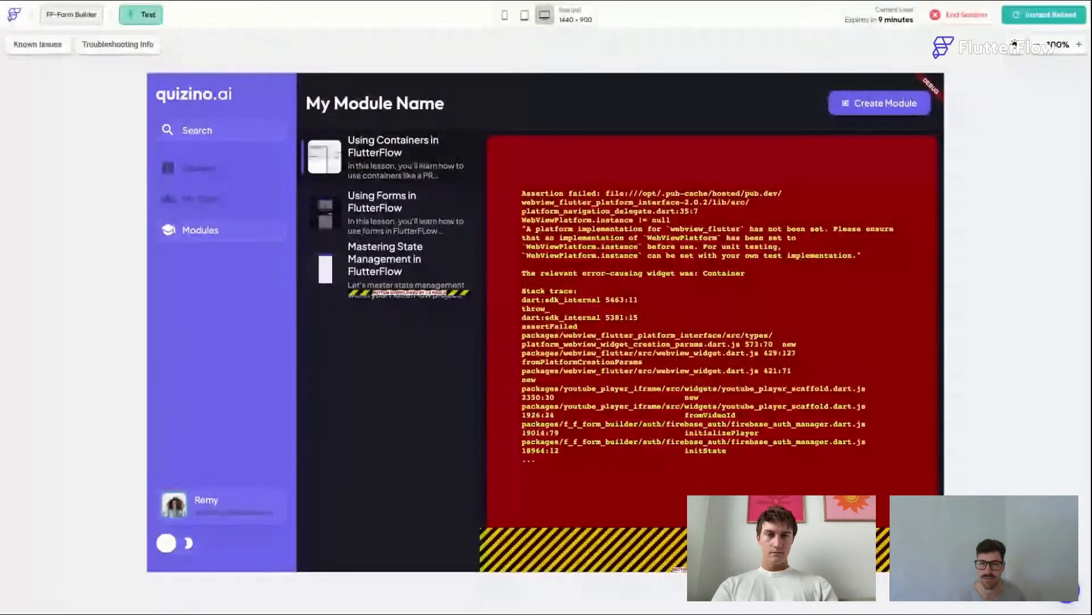
{"action": "left_click", "coordinate": [1040, 21]}
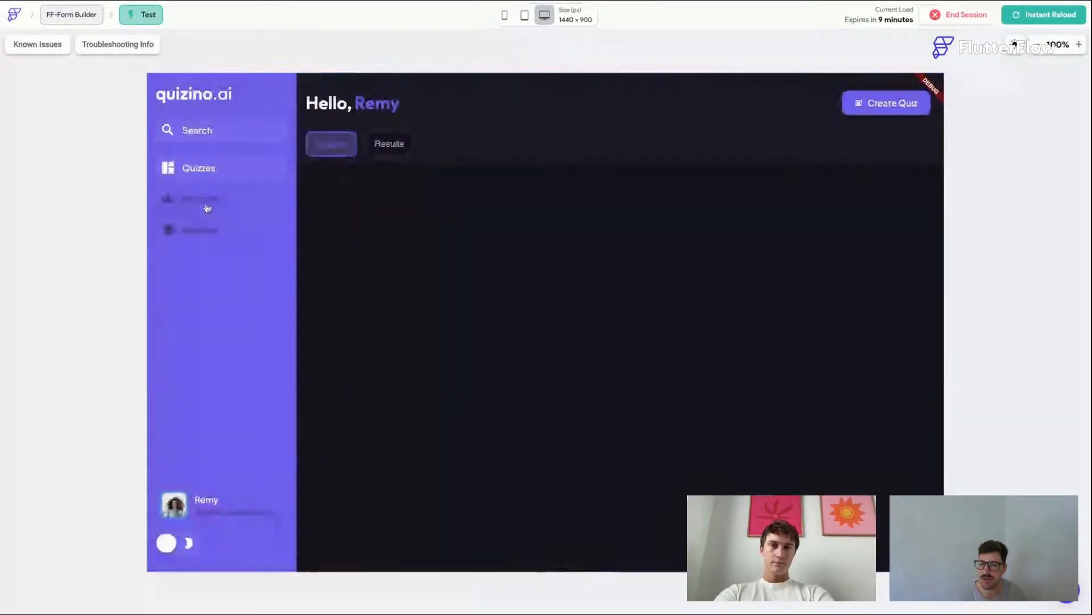
{"action": "left_click", "coordinate": [212, 237]}
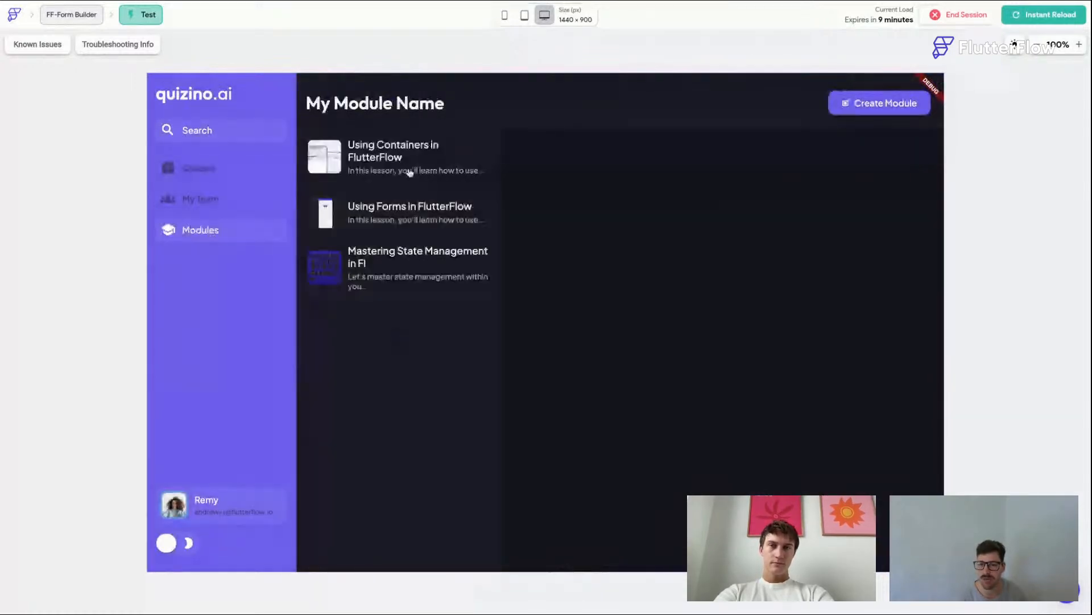
Step: Select each lesson in the list in turn to check the details panel updates
{"action": "left_click", "coordinate": [410, 172]}
{"action": "left_click", "coordinate": [397, 227]}
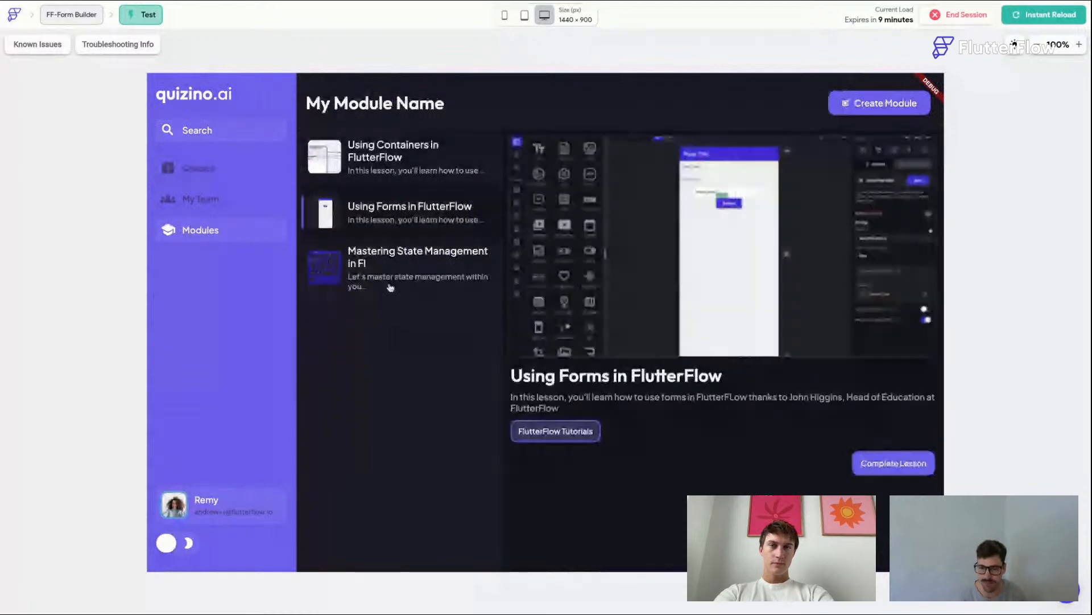
{"action": "left_click", "coordinate": [390, 288]}
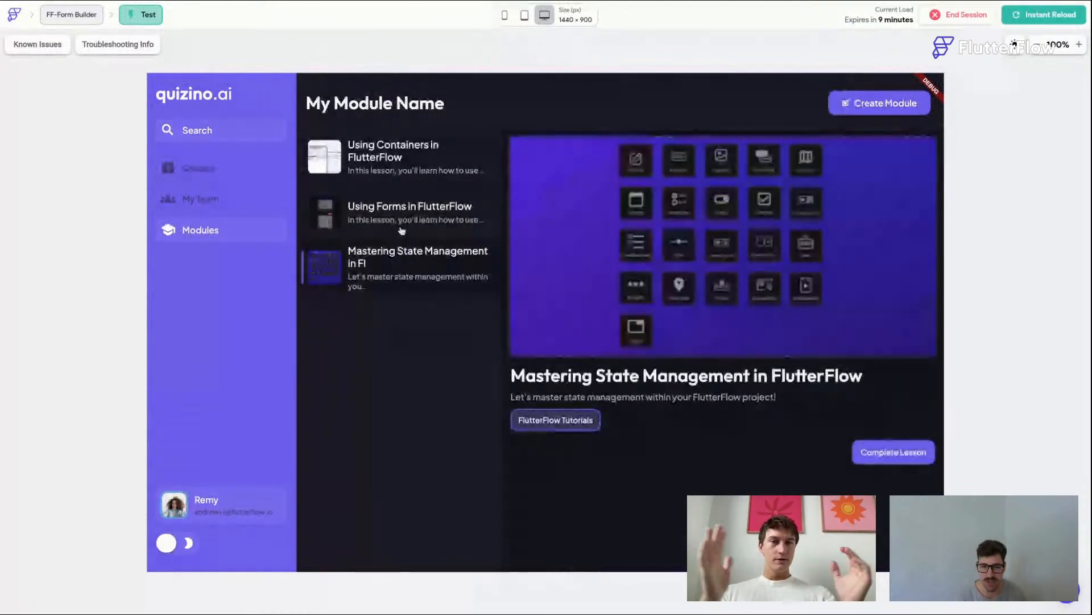
{"action": "left_click", "coordinate": [402, 164]}
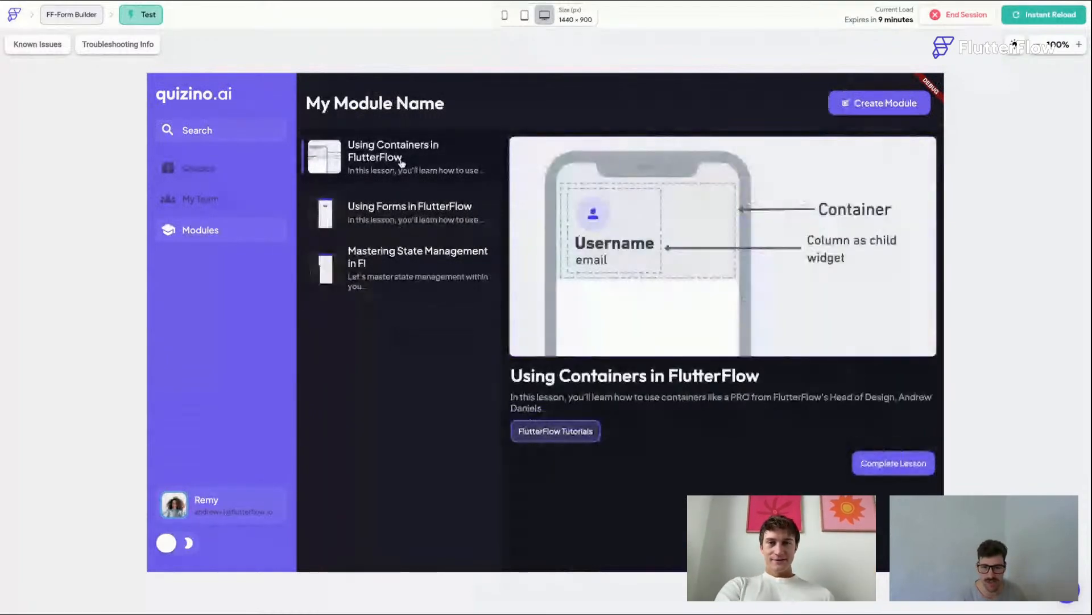
{"action": "left_click", "coordinate": [359, 281]}
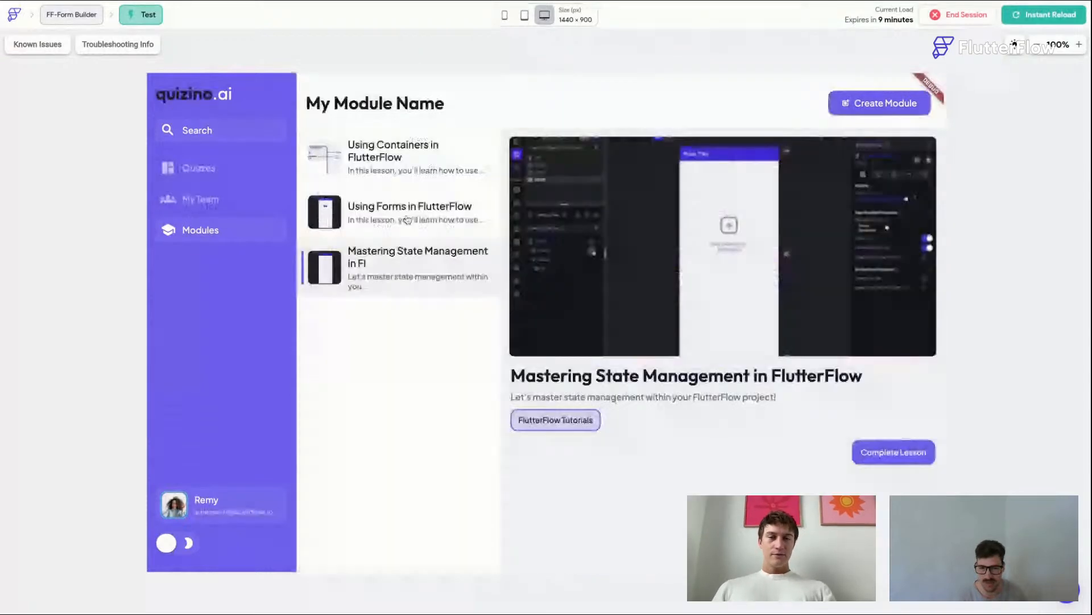
{"action": "left_click", "coordinate": [406, 219]}
{"action": "left_click", "coordinate": [421, 166]}
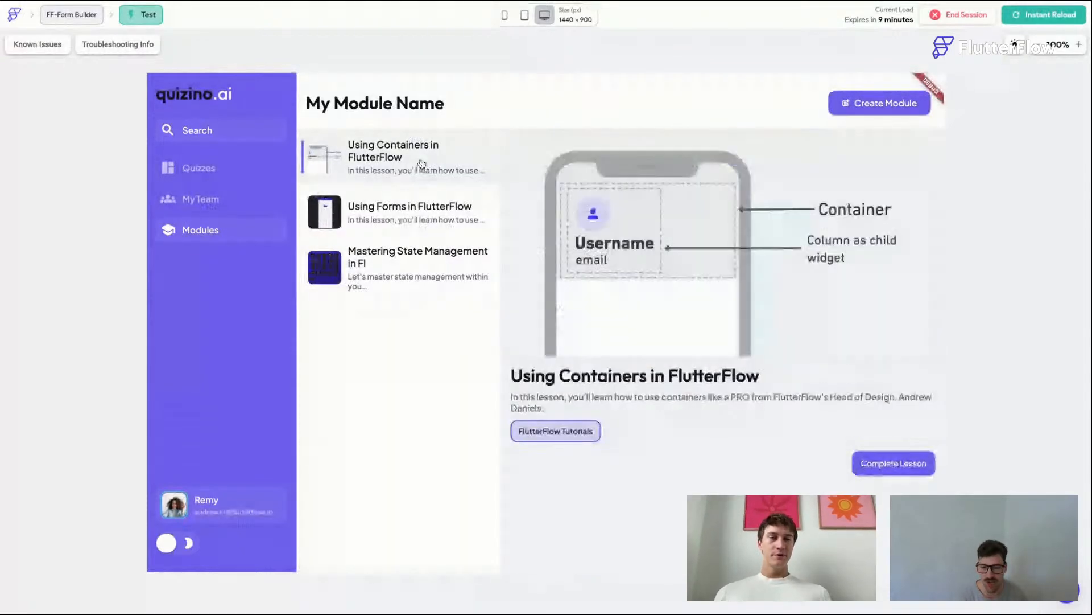
{"action": "left_click", "coordinate": [432, 214]}
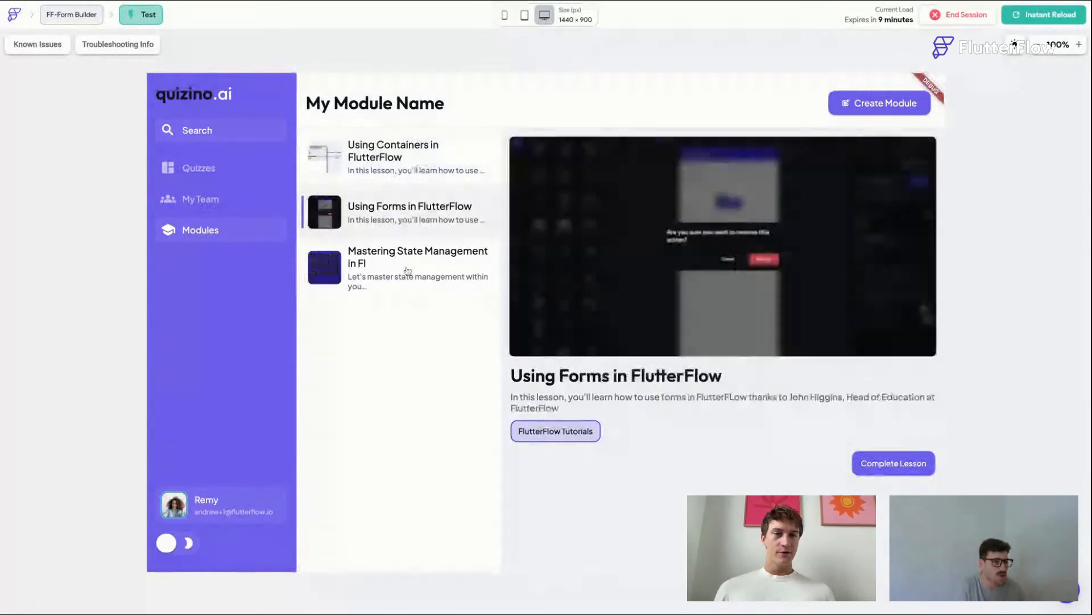
Step: Switch between the lessons once more in Test mode and return to the editor tab
{"action": "left_click", "coordinate": [408, 270]}
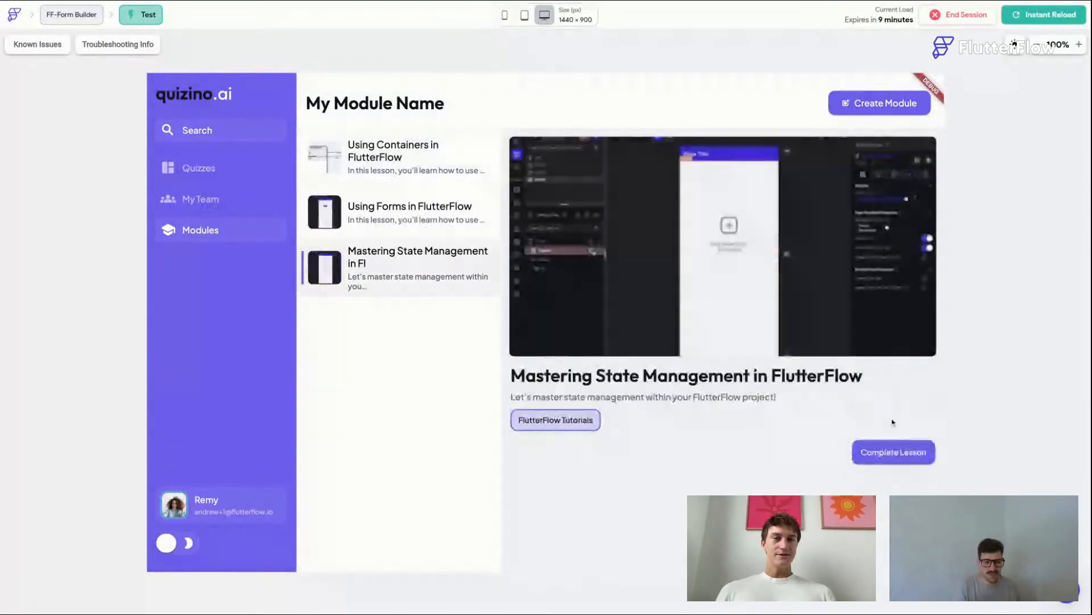
{"action": "left_click", "coordinate": [390, 207]}
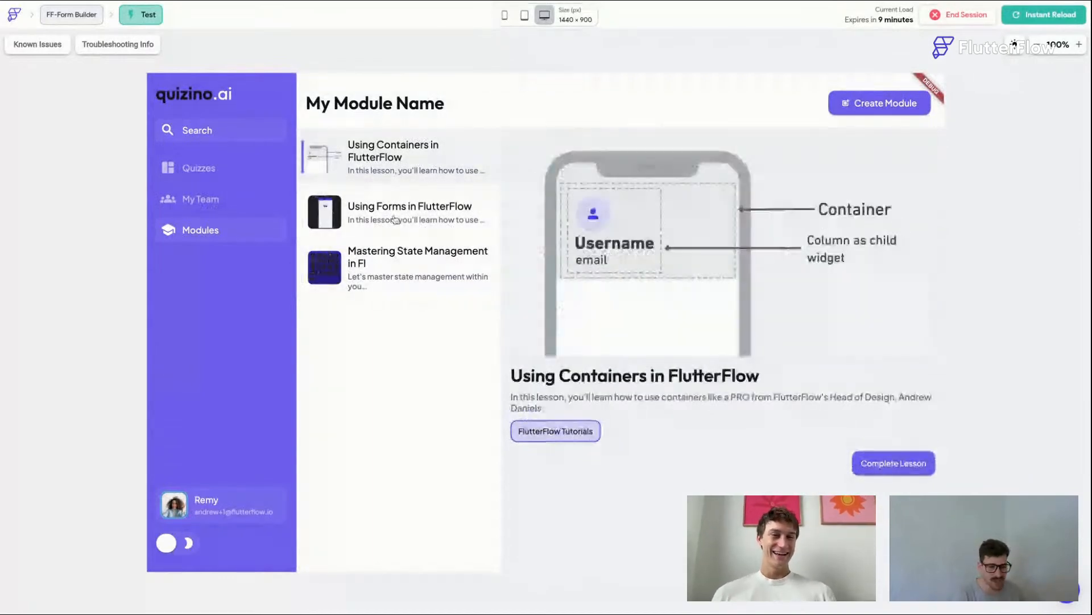
{"action": "left_click", "coordinate": [406, 265]}
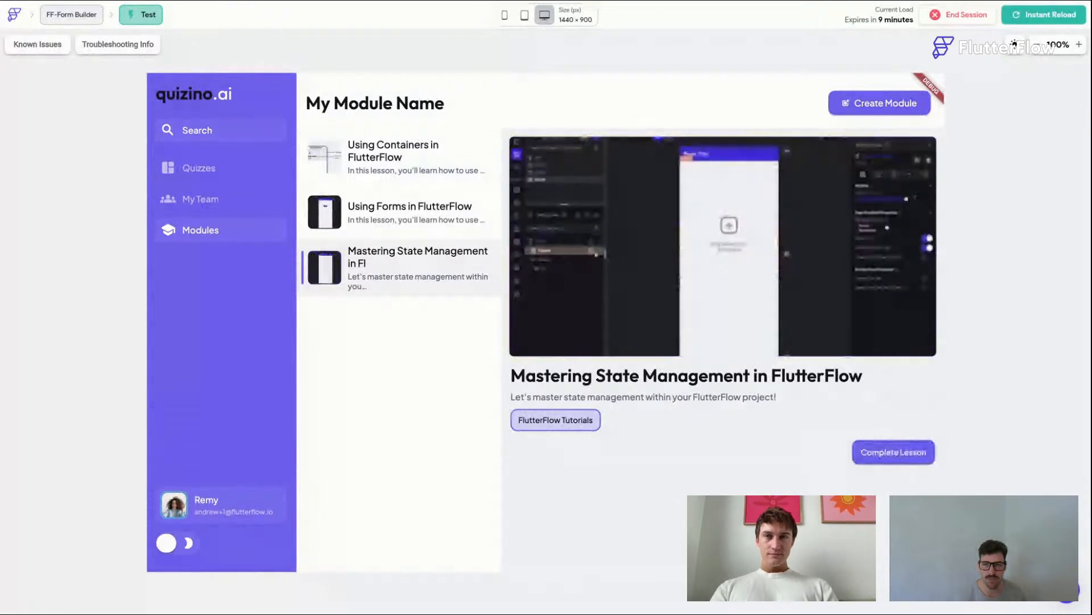
{"action": "key", "text": "ctrl+shift+Tab"}
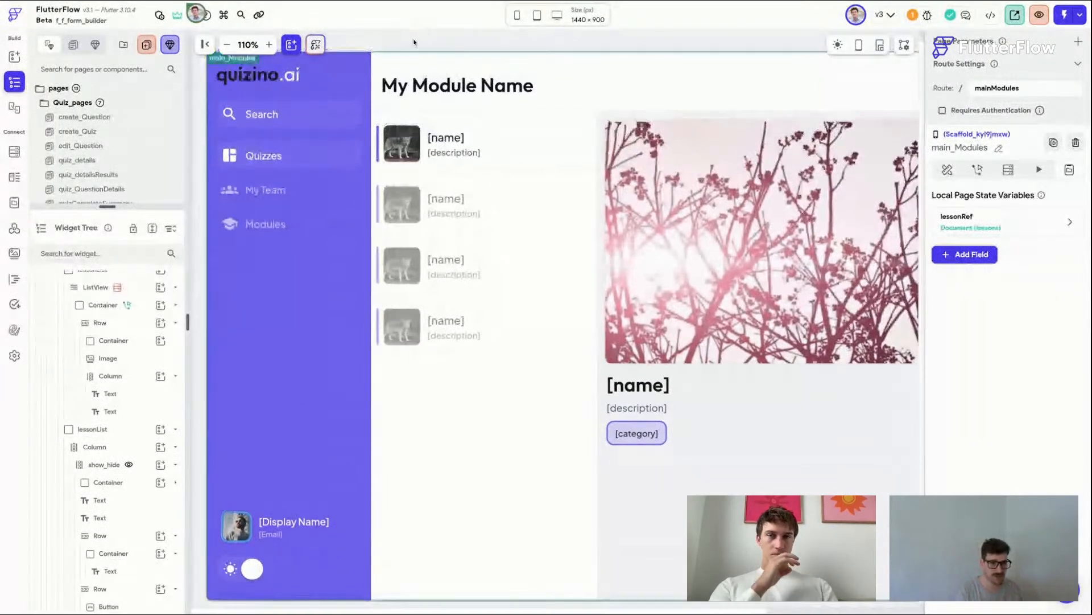
Step: Inspect the page header, details panel and Complete Lesson row widgets on the main_Modules canvas
{"action": "scroll", "coordinate": [619, 102], "scroll_direction": "right", "scroll_amount": 5}
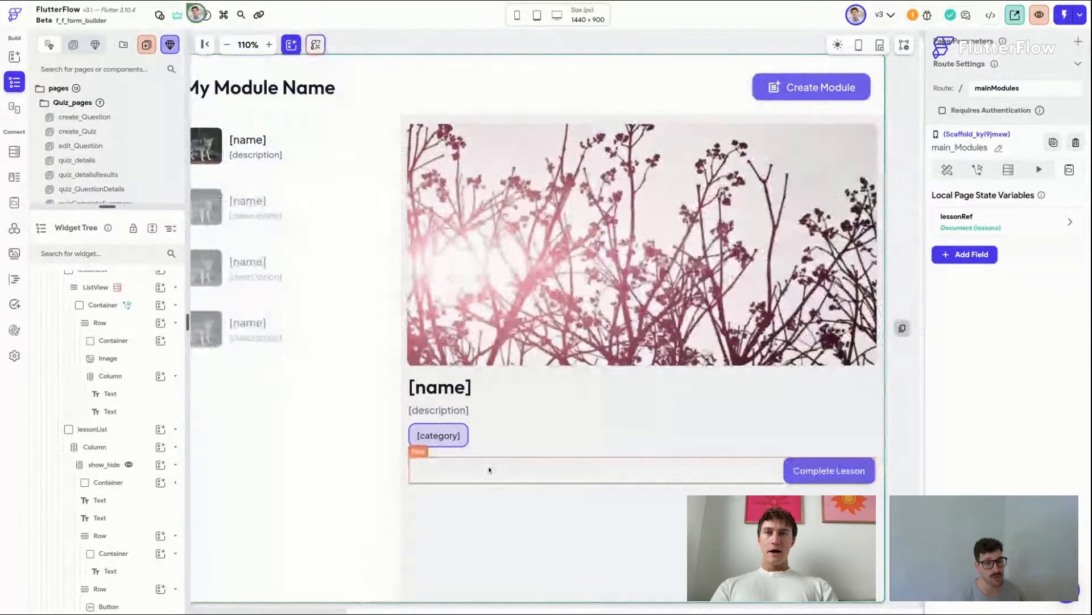
{"action": "left_click", "coordinate": [489, 470]}
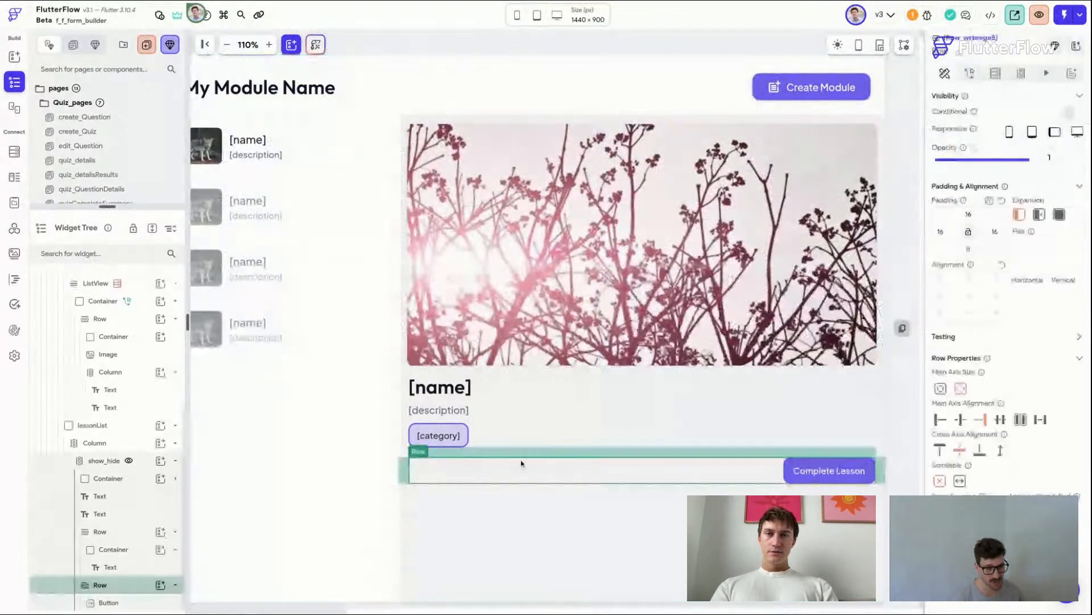
{"action": "left_click", "coordinate": [545, 442]}
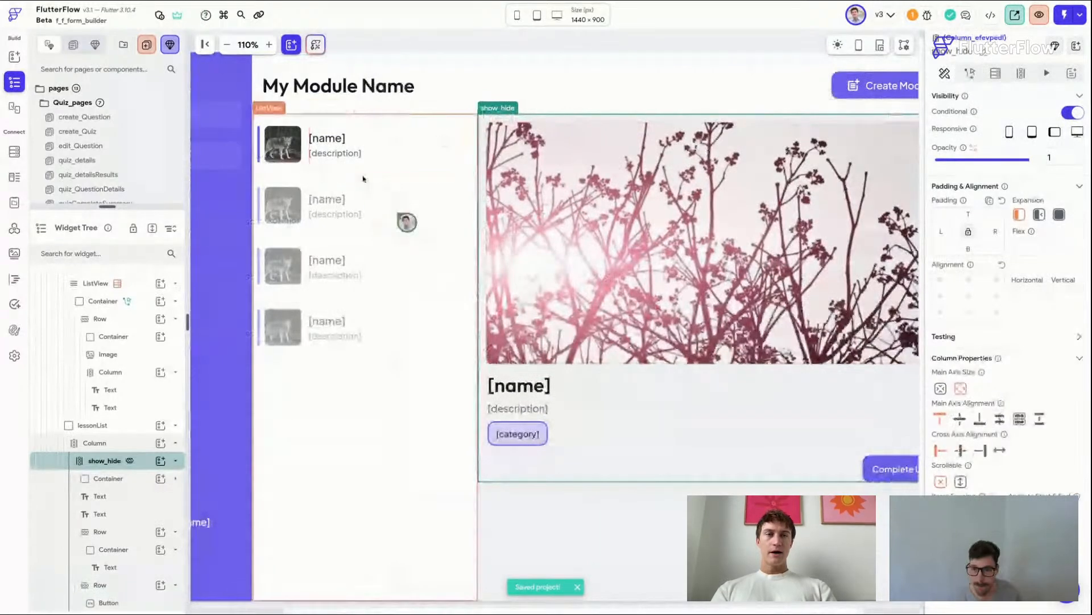
{"action": "scroll", "coordinate": [355, 170], "scroll_direction": "down", "scroll_amount": 1}
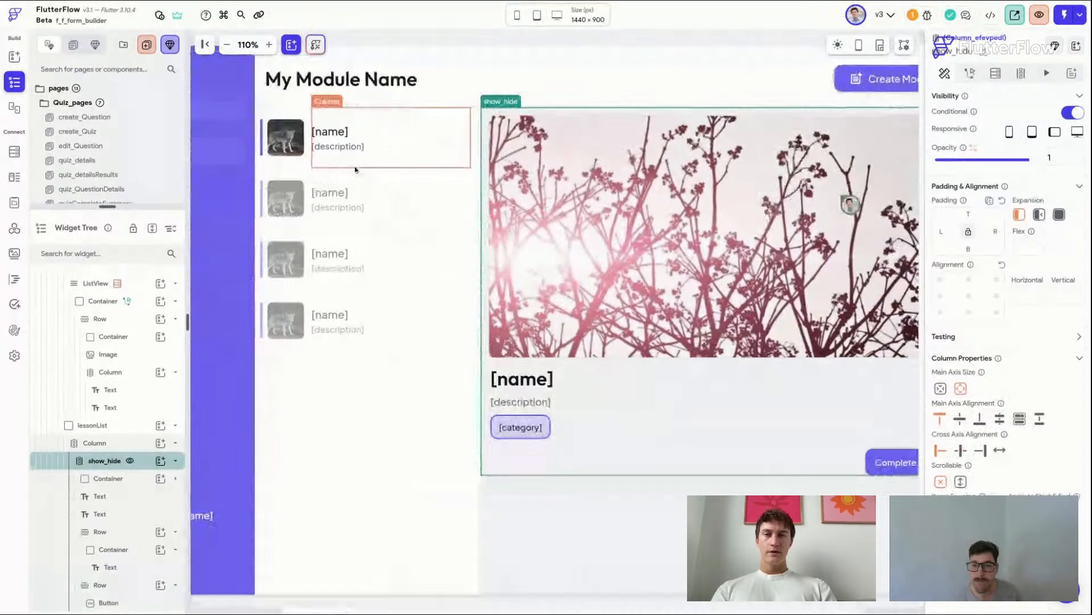
{"action": "left_click", "coordinate": [631, 83]}
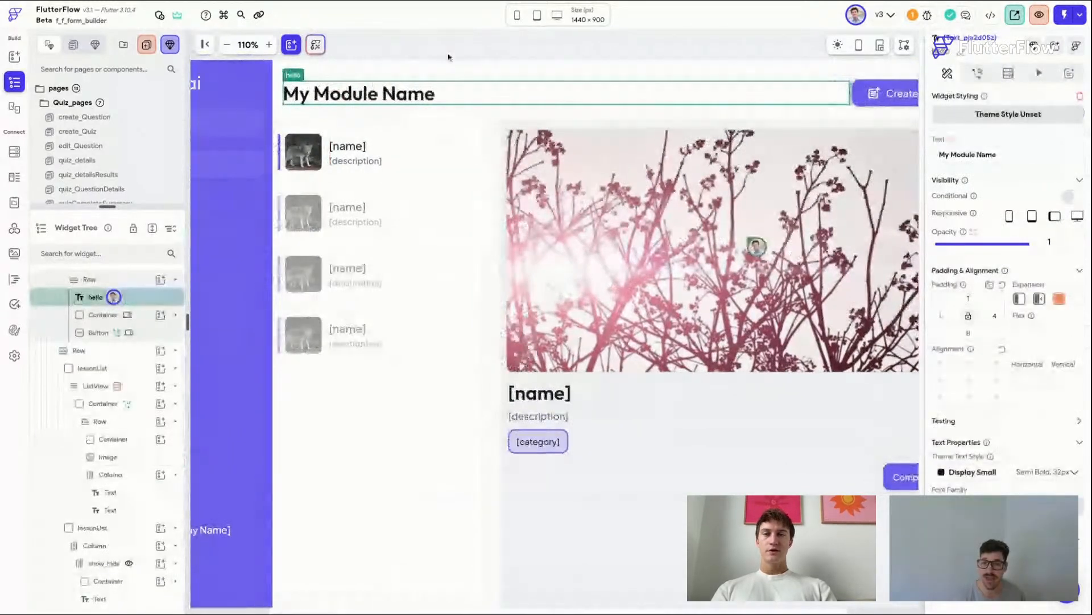
{"action": "scroll", "coordinate": [448, 57], "scroll_direction": "left", "scroll_amount": 2}
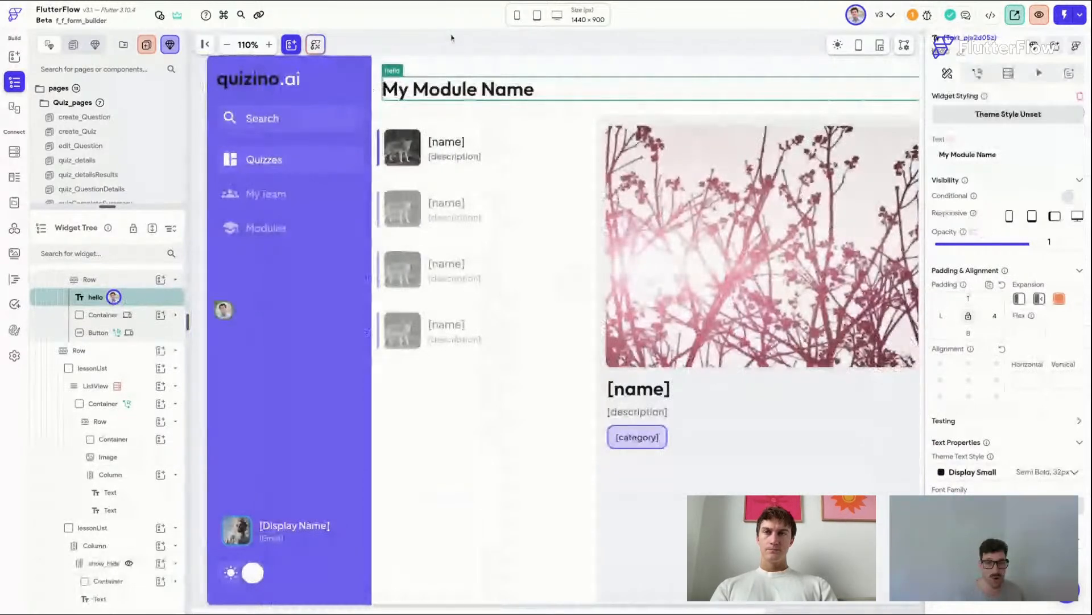
{"action": "scroll", "coordinate": [451, 37], "scroll_direction": "right", "scroll_amount": 1}
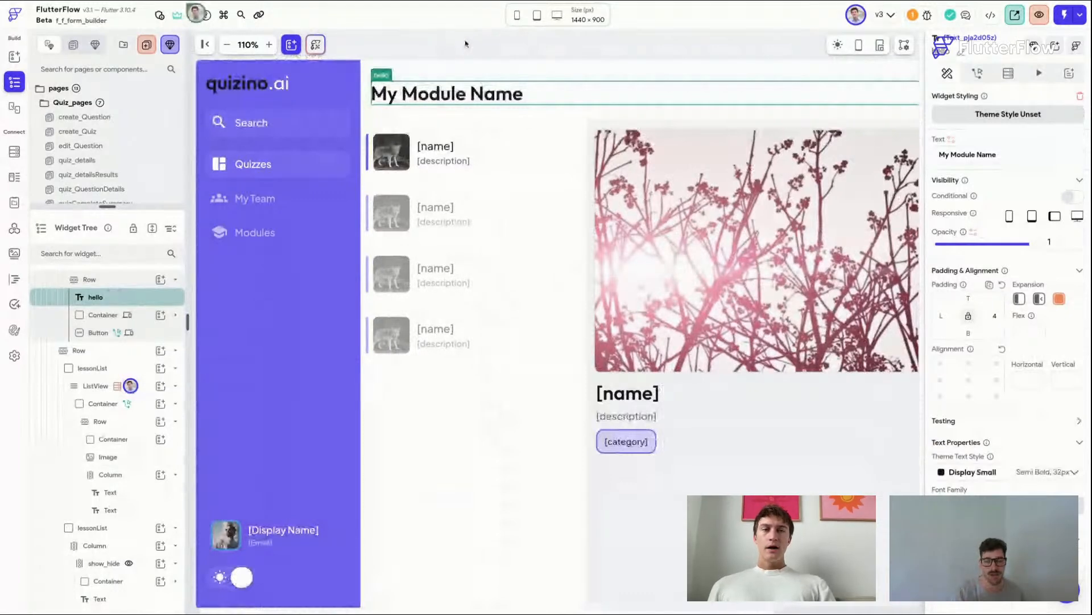
{"action": "scroll", "coordinate": [467, 43], "scroll_direction": "right", "scroll_amount": 2}
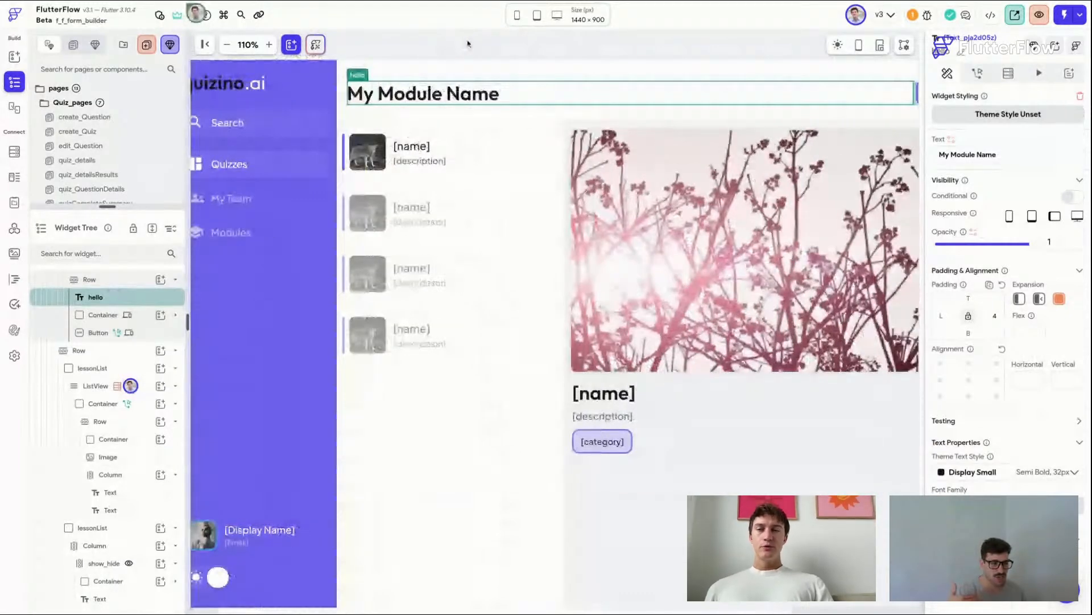
{"action": "scroll", "coordinate": [554, 330], "scroll_direction": "down", "scroll_amount": 1}
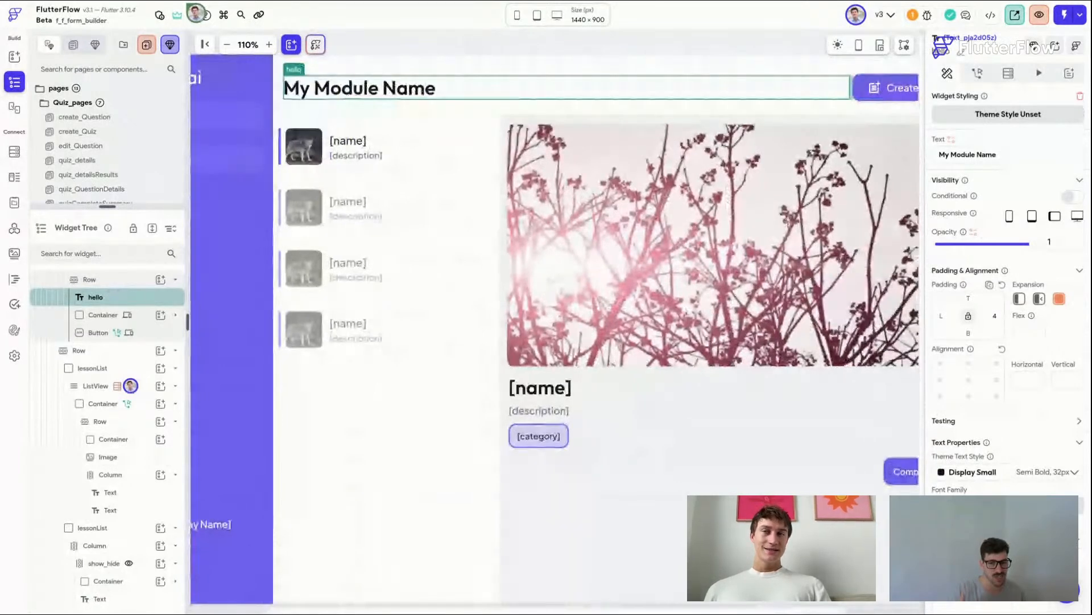
{"action": "scroll", "coordinate": [627, 103], "scroll_direction": "right", "scroll_amount": 1}
{"action": "scroll", "coordinate": [627, 104], "scroll_direction": "left", "scroll_amount": 3}
{"action": "left_click", "coordinate": [627, 103]}
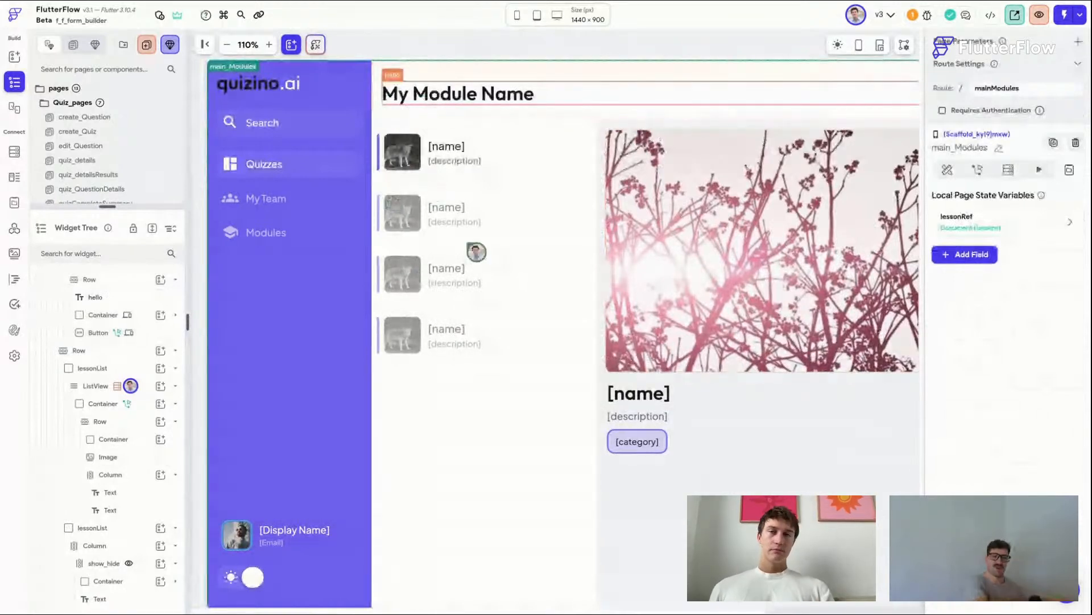
Step: Wrap the My Module Name title in a Column and set its cross-axis alignment to start
{"action": "left_click", "coordinate": [461, 96]}
{"action": "right_click", "coordinate": [460, 96]}
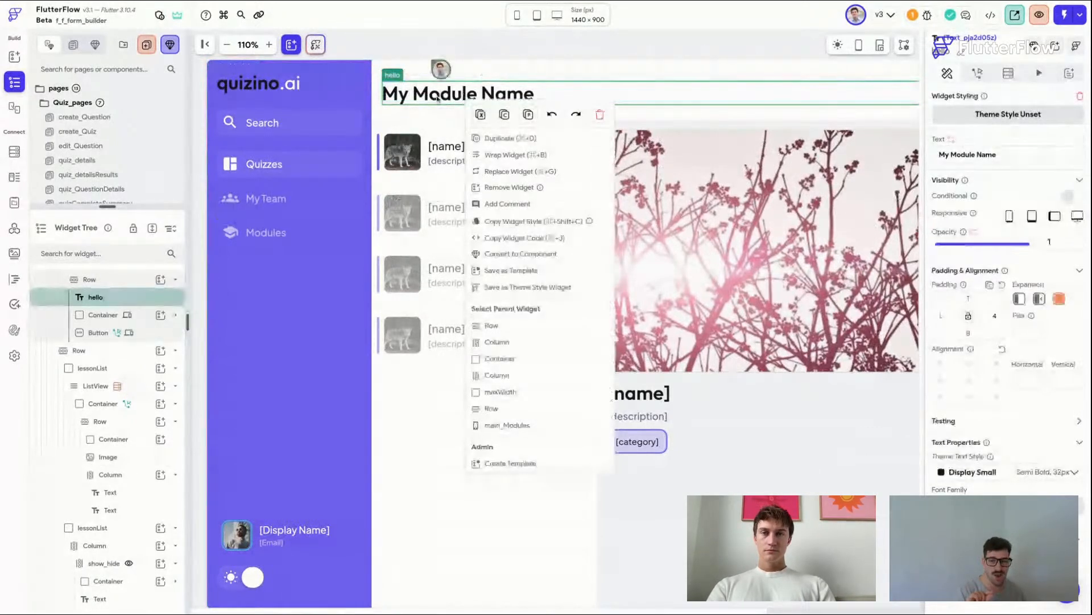
{"action": "left_click", "coordinate": [550, 155]}
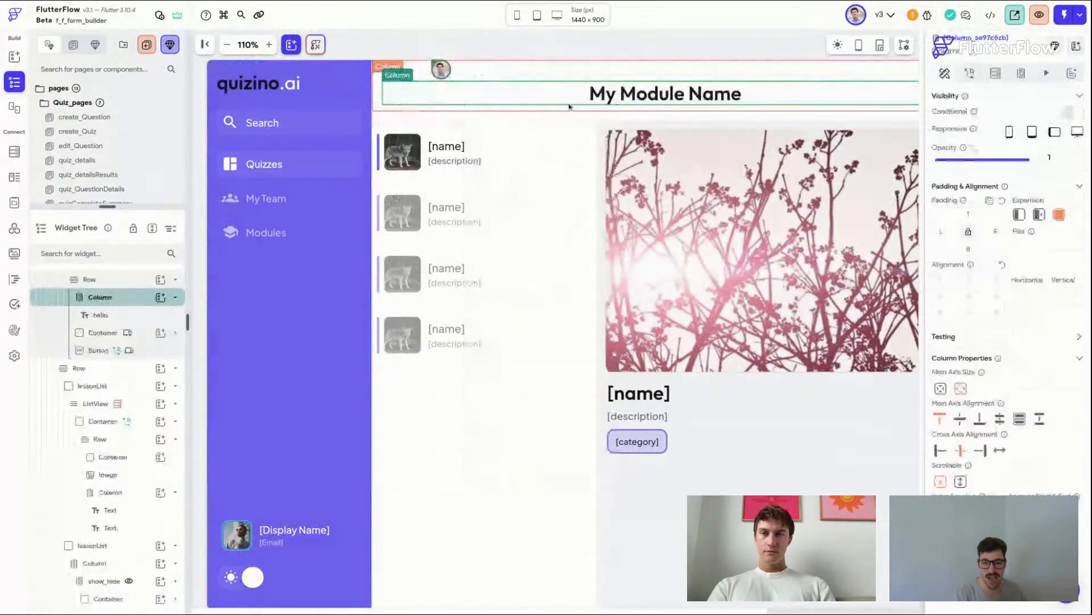
{"action": "left_click", "coordinate": [940, 450]}
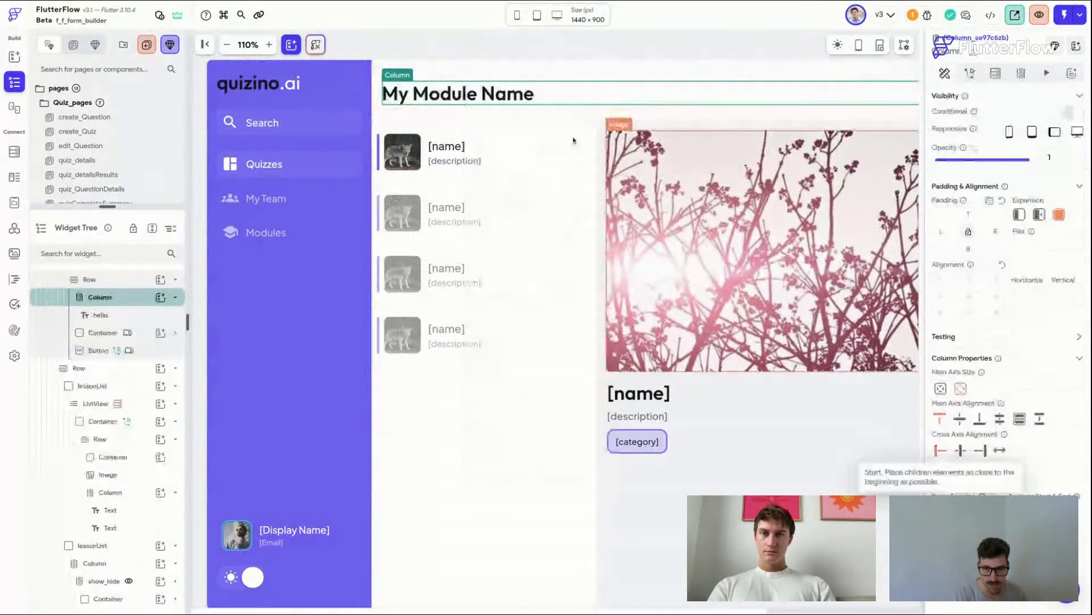
Step: Add a Row beneath the module title inside the new Column
{"action": "left_click", "coordinate": [461, 51]}
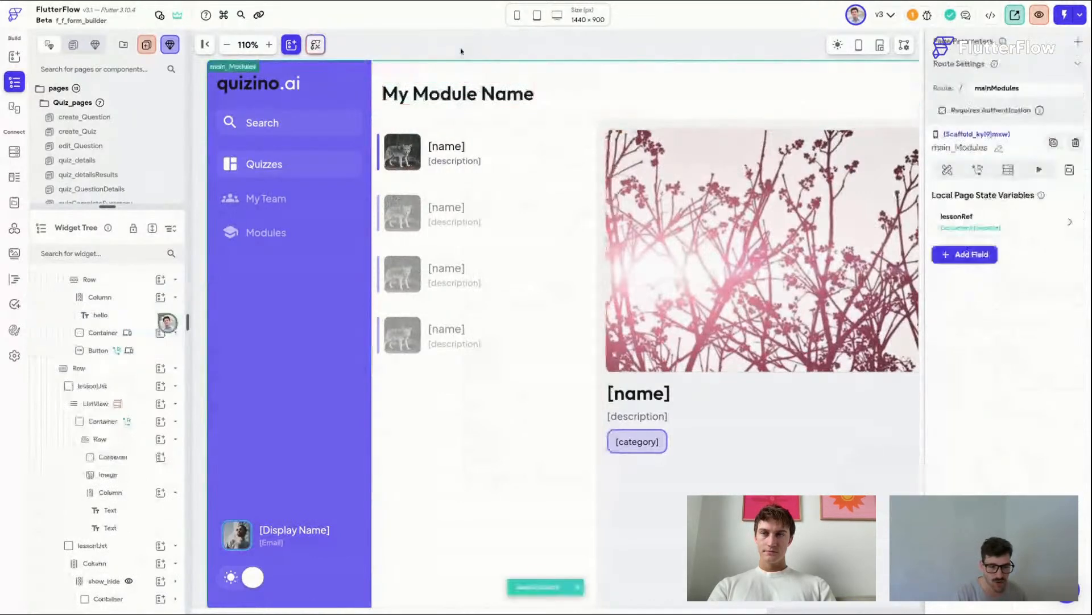
{"action": "left_click", "coordinate": [527, 95]}
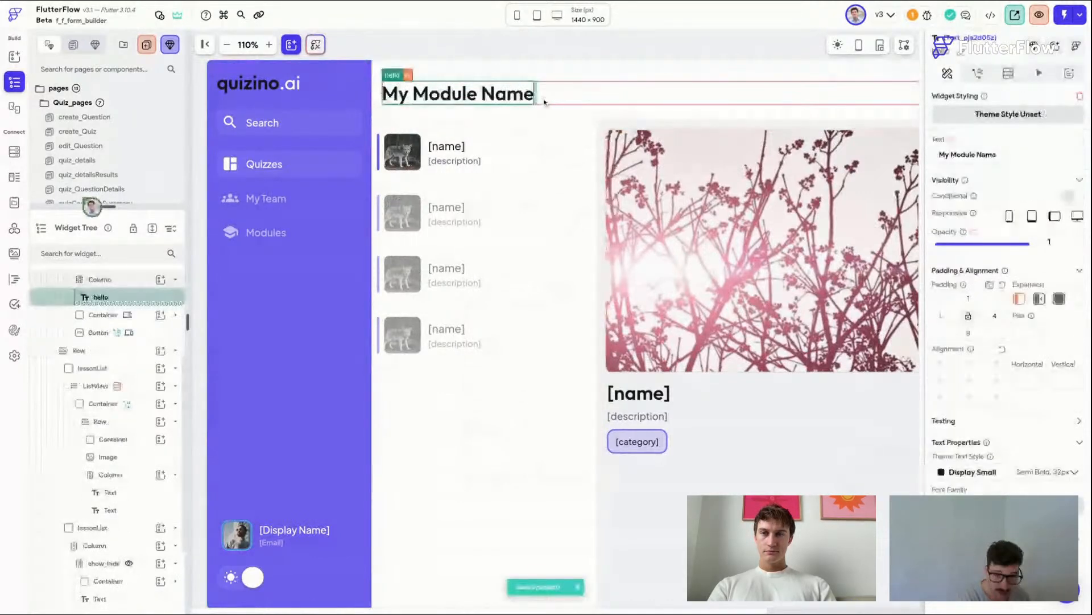
{"action": "key", "text": "super+f"}
{"action": "left_click_drag", "start_coordinate": [1053, 194], "coordinate": [493, 129]}
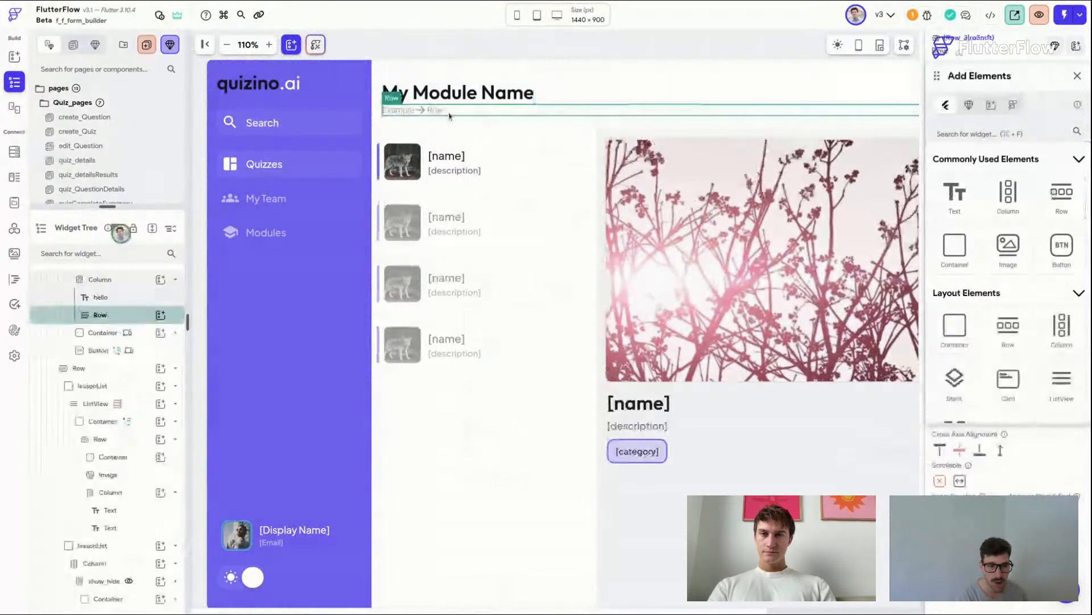
{"action": "left_click", "coordinate": [1075, 76]}
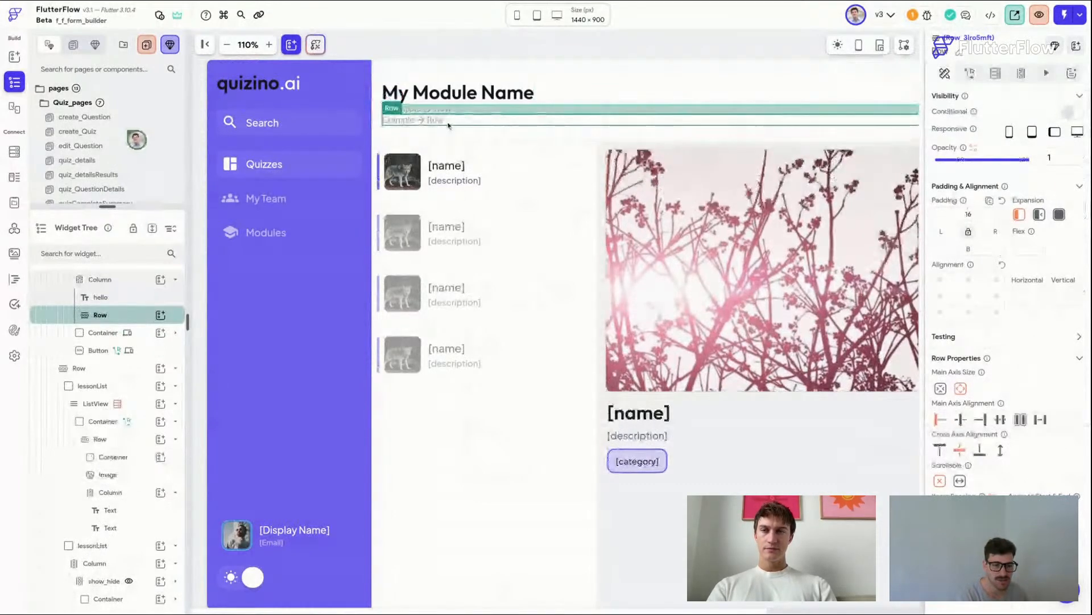
Step: Add a Container widget inside the new Row under the title
{"action": "left_click", "coordinate": [454, 49]}
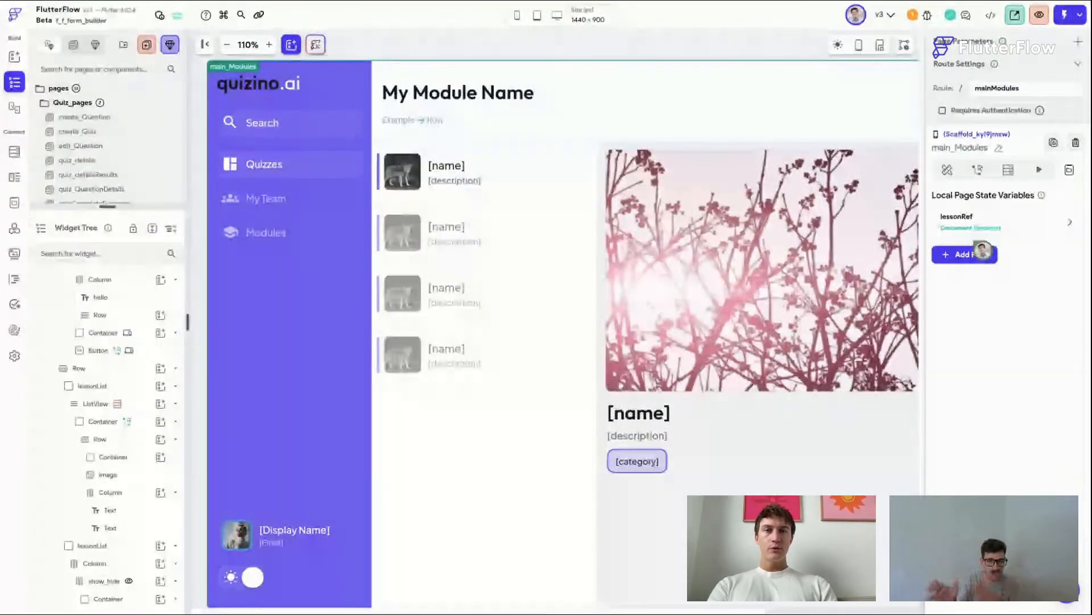
{"action": "left_click", "coordinate": [447, 94]}
{"action": "left_click", "coordinate": [448, 101]}
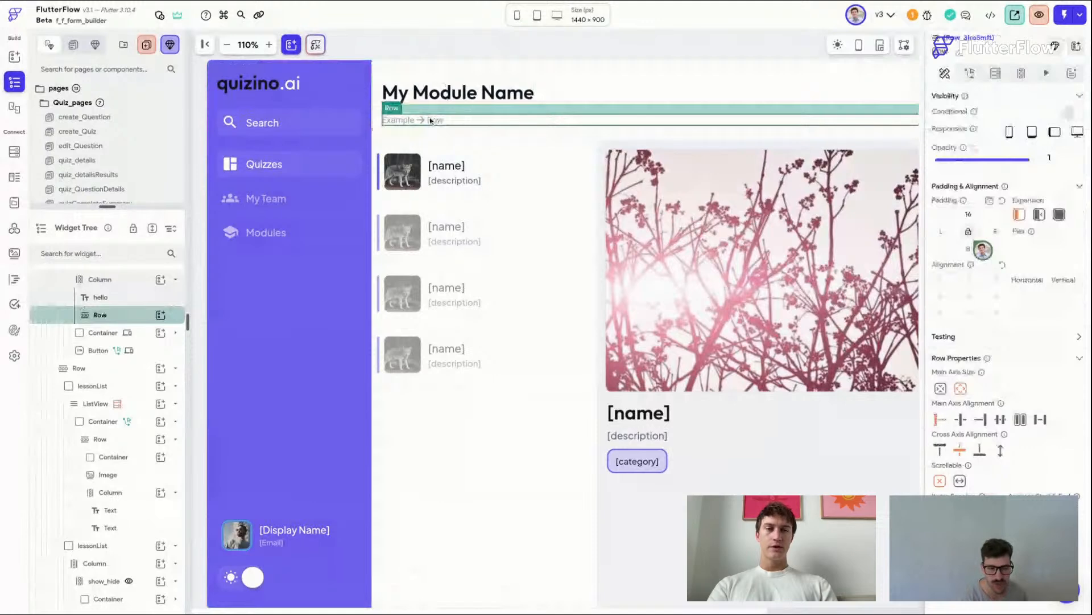
{"action": "key", "text": "super+f"}
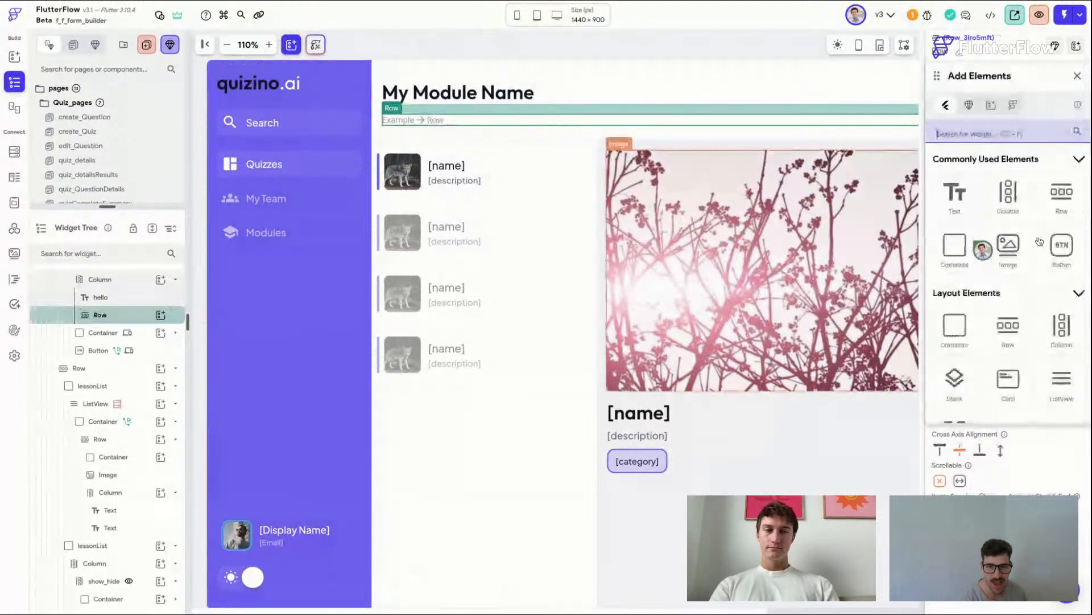
{"action": "left_click_drag", "start_coordinate": [960, 262], "coordinate": [443, 136]}
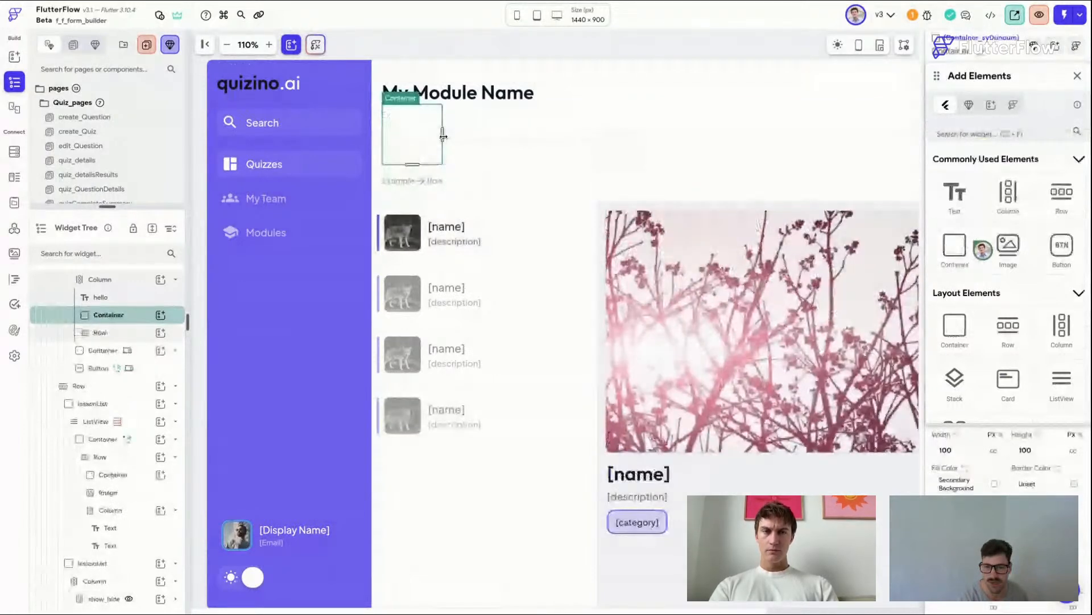
{"action": "left_click", "coordinate": [1077, 77]}
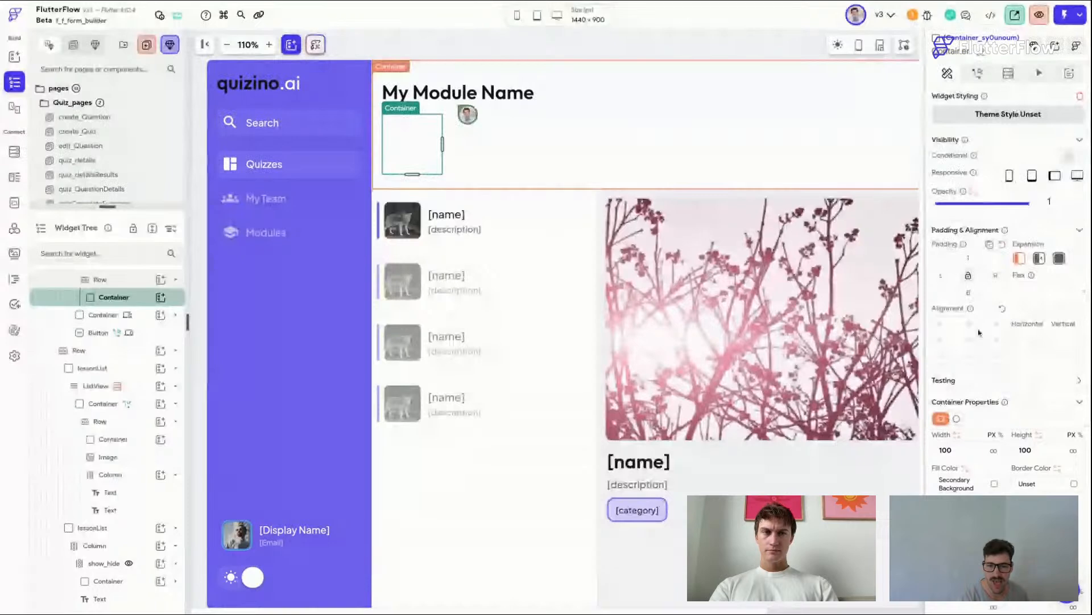
Step: Size the new container to 44 × 44 px with an Accent 1 fill and a Primary border colour
{"action": "scroll", "coordinate": [978, 332], "scroll_direction": "down", "scroll_amount": 3}
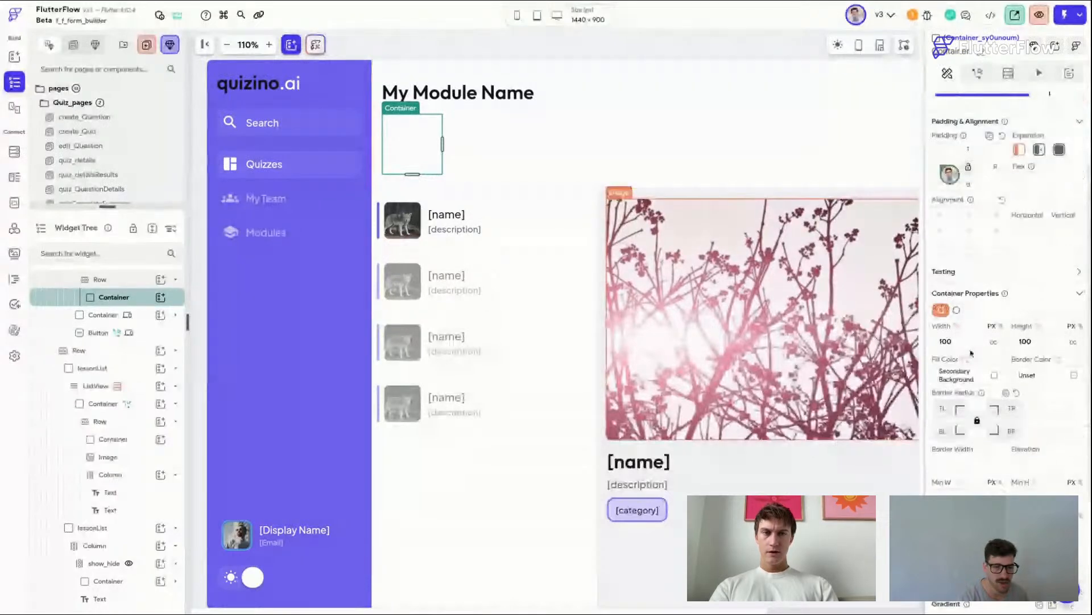
{"action": "type", "text": "44"}
{"action": "key", "text": "Tab"}
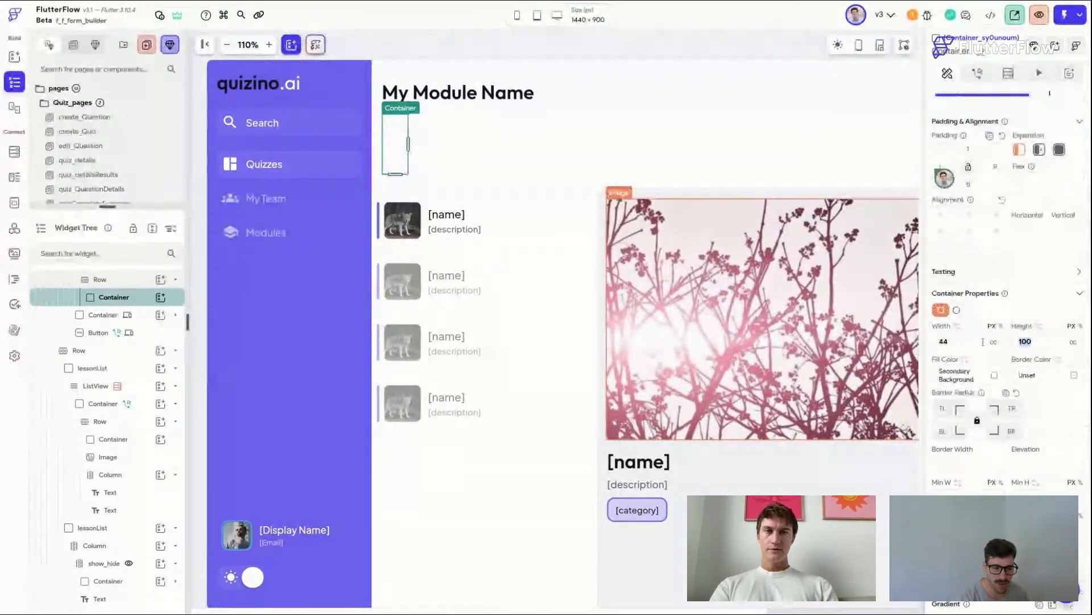
{"action": "type", "text": "44"}
{"action": "scroll", "coordinate": [1084, 296], "scroll_direction": "down", "scroll_amount": 3}
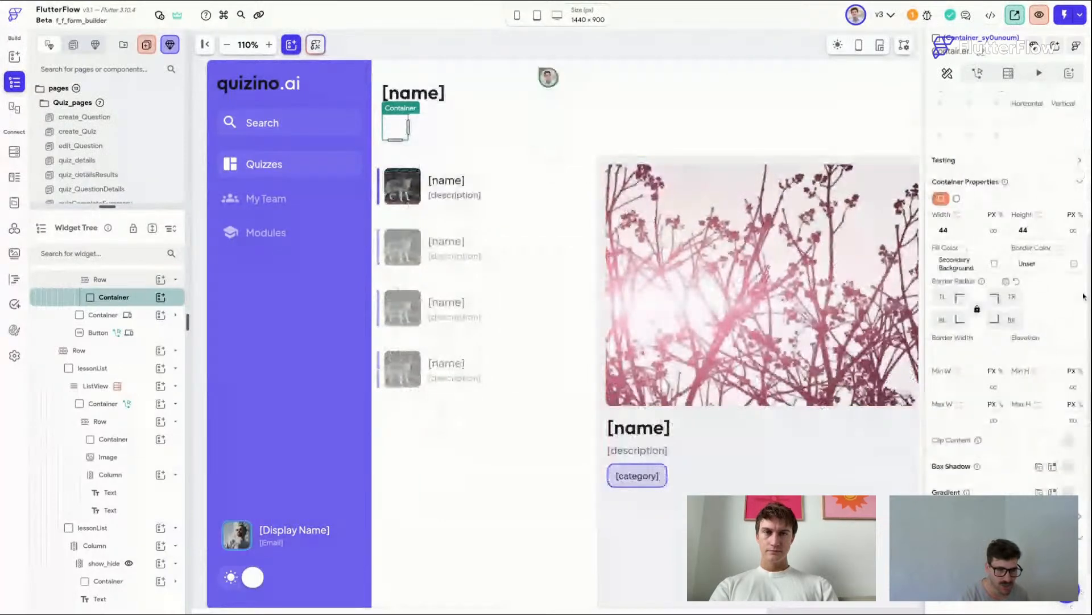
{"action": "left_click", "coordinate": [1074, 263]}
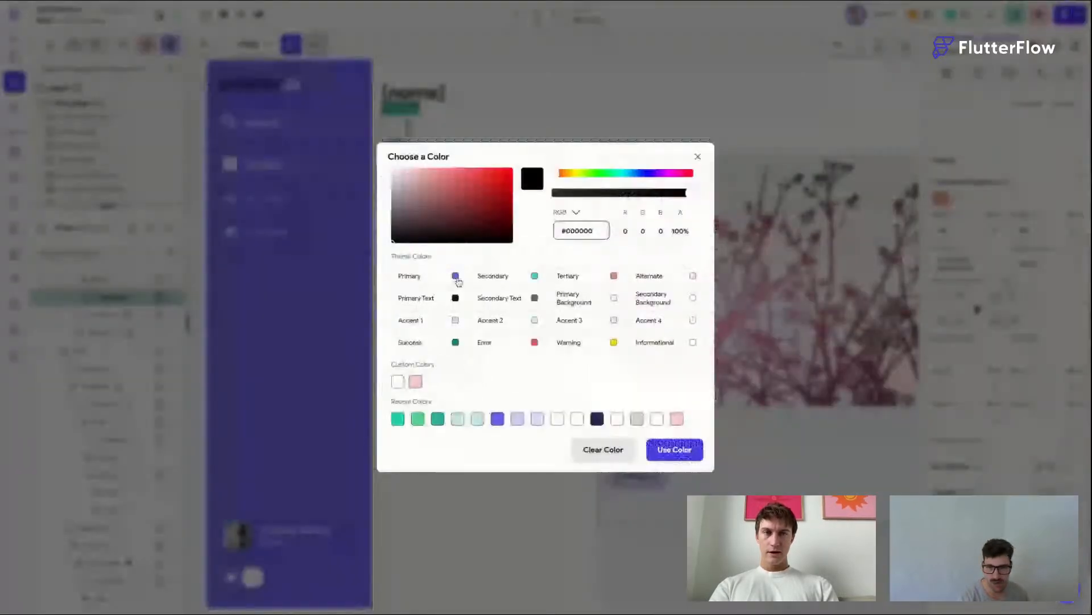
{"action": "left_click", "coordinate": [883, 234]}
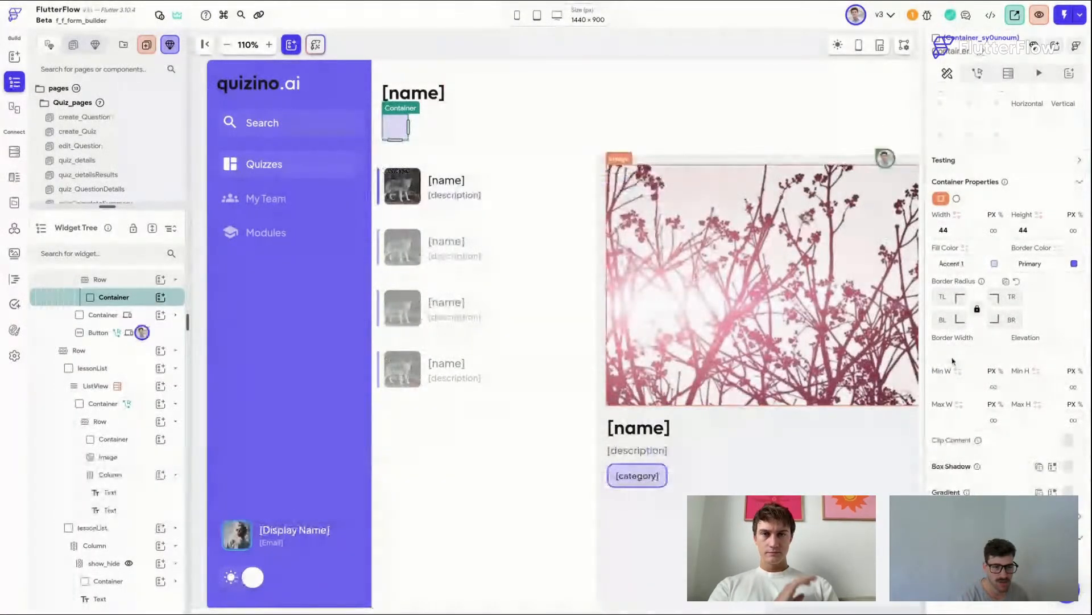
Step: Add an Image widget inside the 44 px container
{"action": "left_click", "coordinate": [480, 48]}
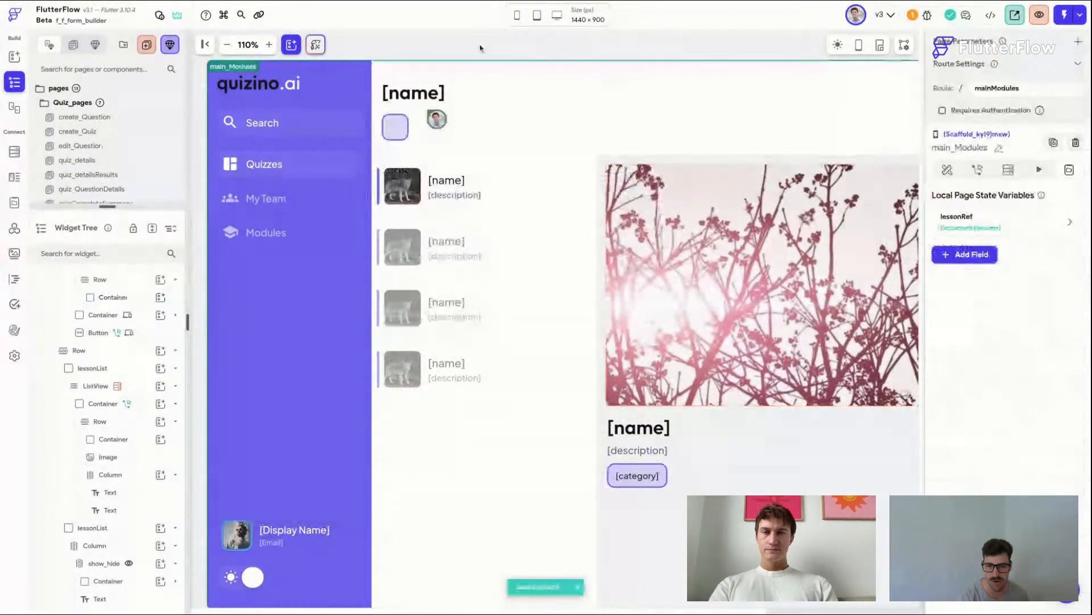
{"action": "key", "text": "ctrl+p"}
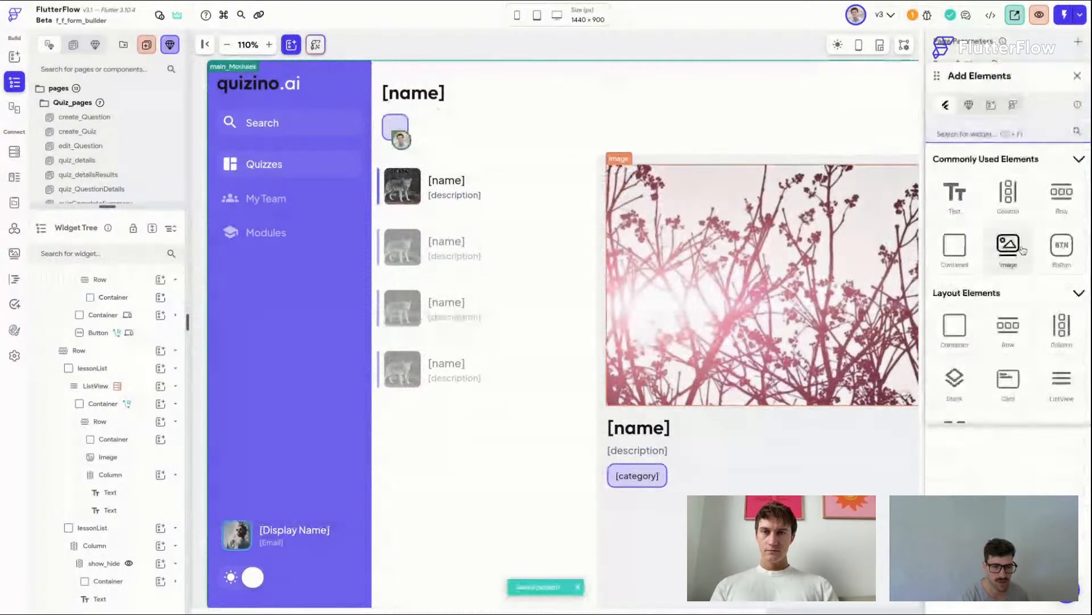
{"action": "left_click", "coordinate": [1022, 251]}
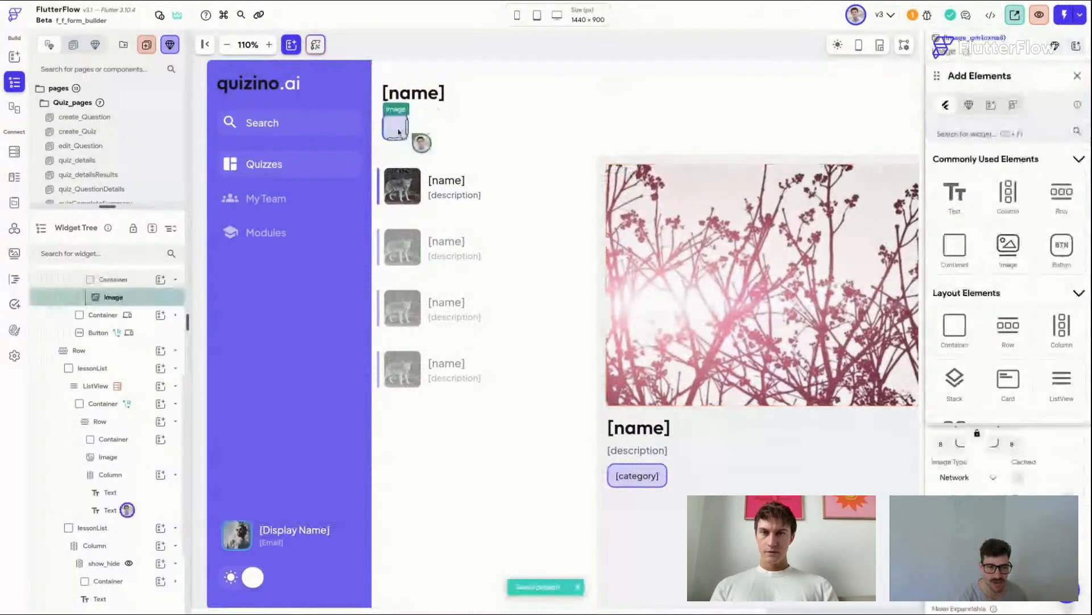
{"action": "left_click", "coordinate": [1076, 79]}
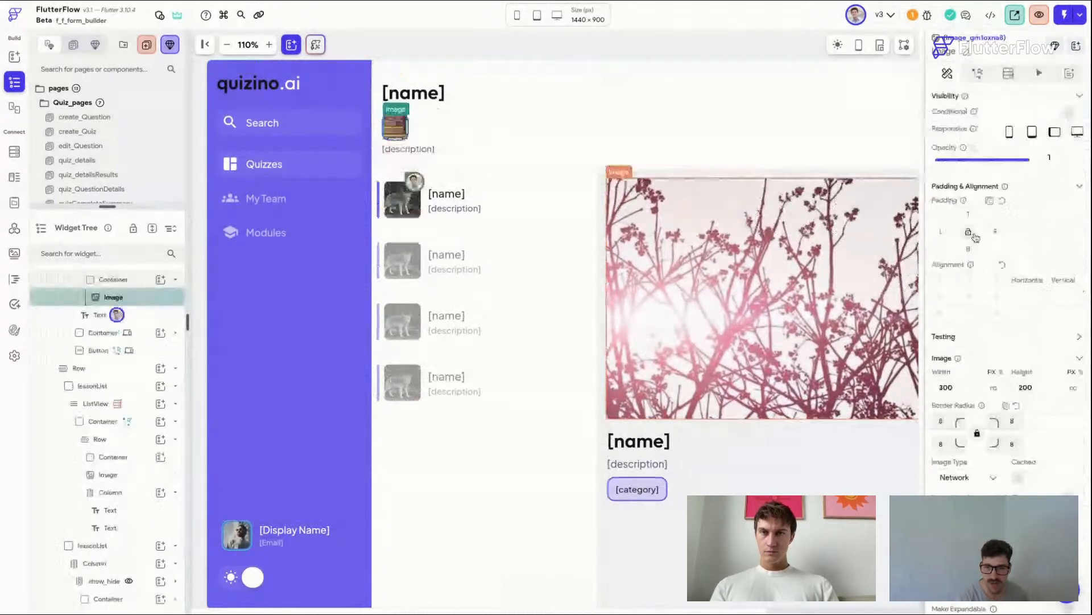
Step: Set the header image's padding to 2 on all sides
{"action": "left_click", "coordinate": [970, 218]}
{"action": "type", "text": "2"}
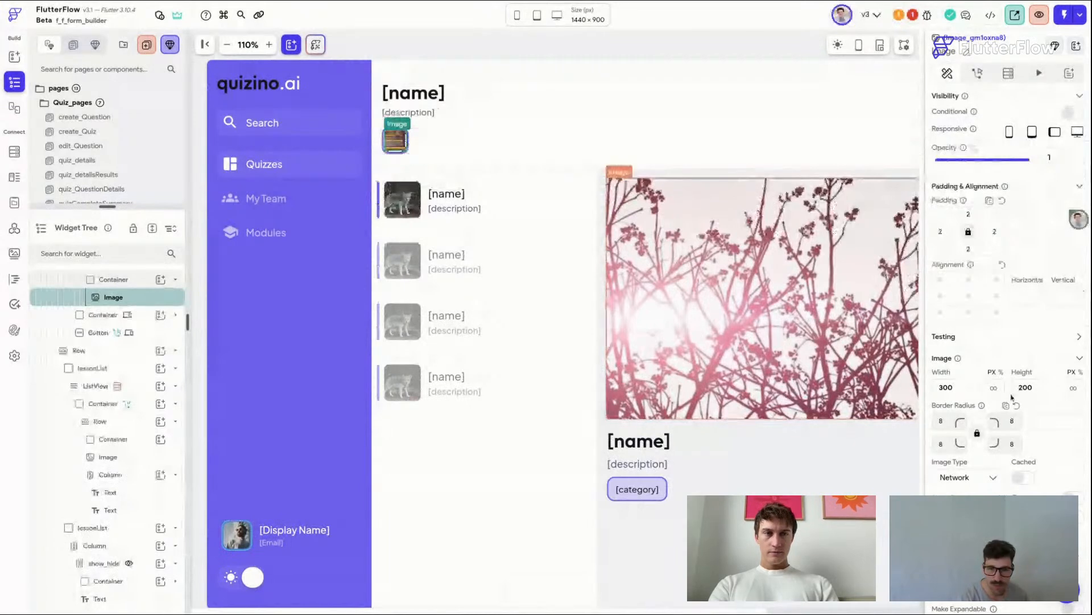
{"action": "scroll", "coordinate": [1012, 397], "scroll_direction": "down", "scroll_amount": 1}
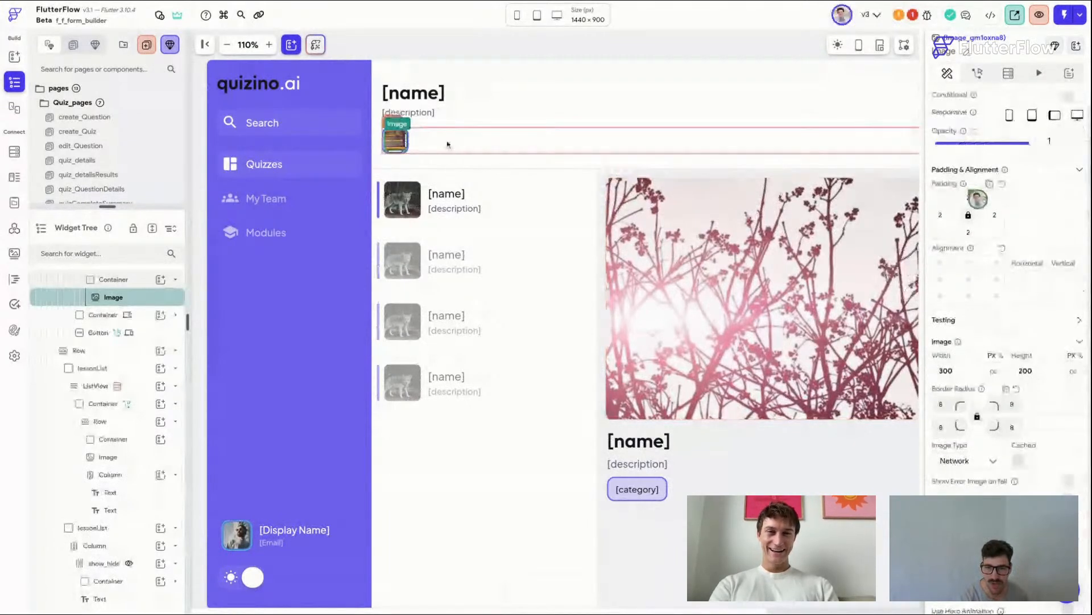
Step: Generate the header row's children from the modules document's userList field, naming the variable userList
{"action": "left_click", "coordinate": [448, 145]}
{"action": "left_click", "coordinate": [1021, 74]}
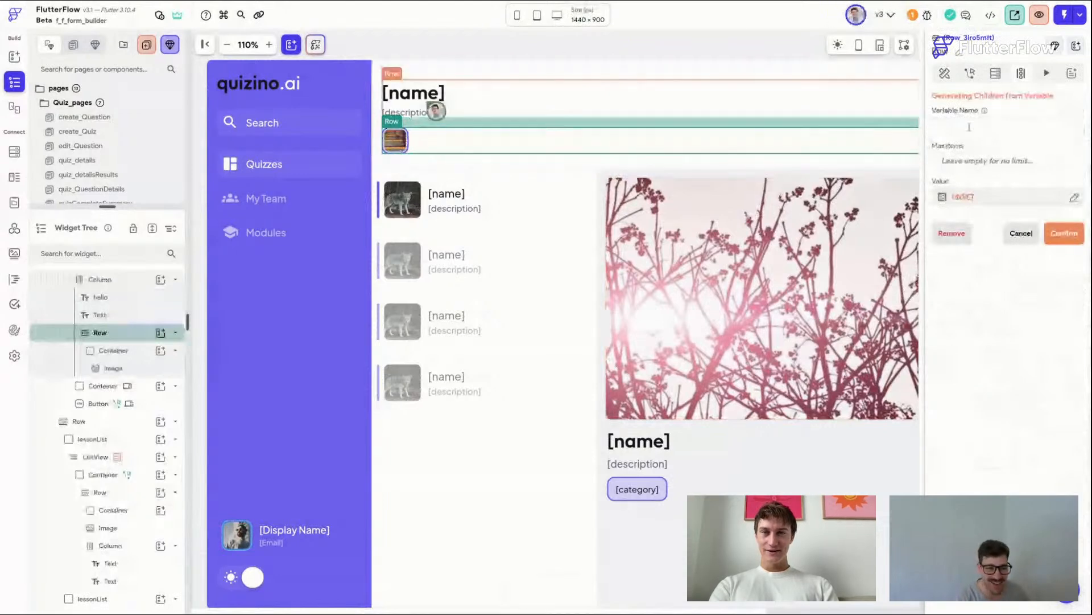
{"action": "left_click", "coordinate": [969, 126]}
{"action": "type", "text": "userList"}
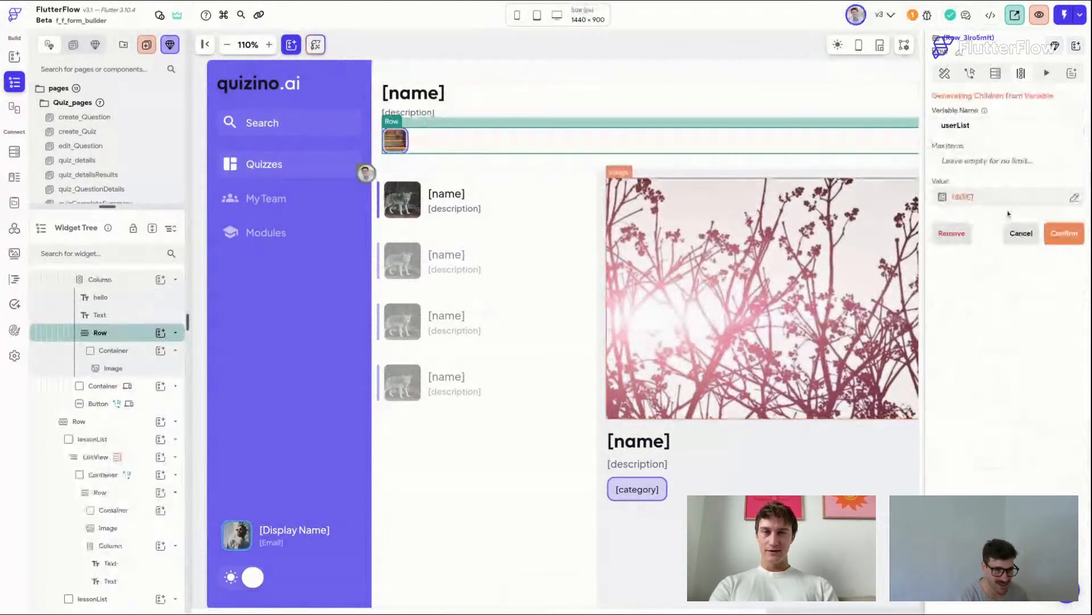
{"action": "left_click", "coordinate": [967, 197]}
{"action": "left_click", "coordinate": [808, 270]}
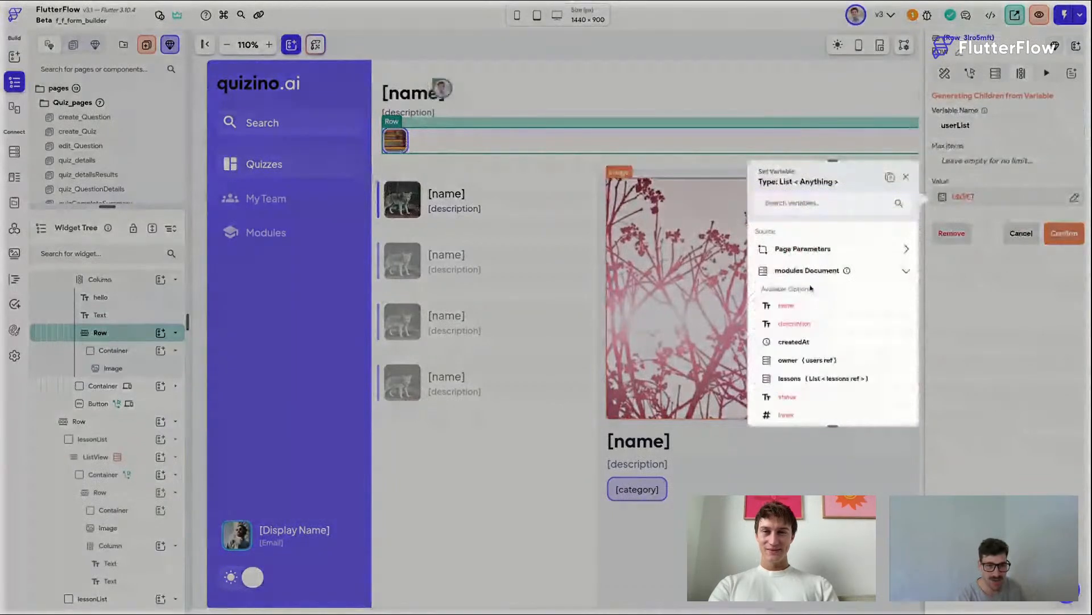
{"action": "scroll", "coordinate": [809, 319], "scroll_direction": "down", "scroll_amount": 1}
{"action": "scroll", "coordinate": [809, 318], "scroll_direction": "down", "scroll_amount": 1}
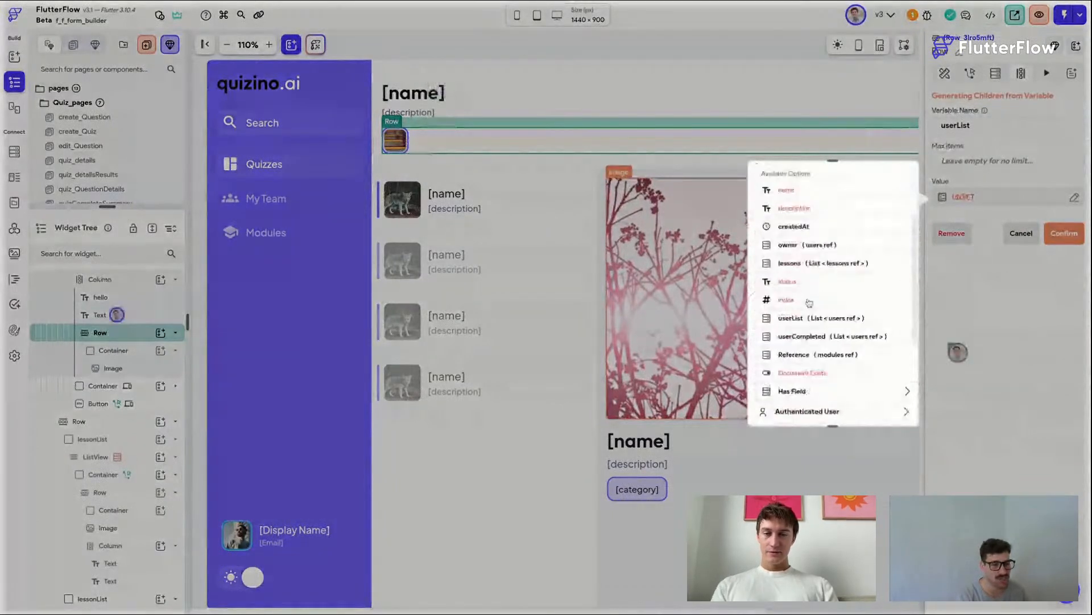
{"action": "left_click", "coordinate": [807, 313]}
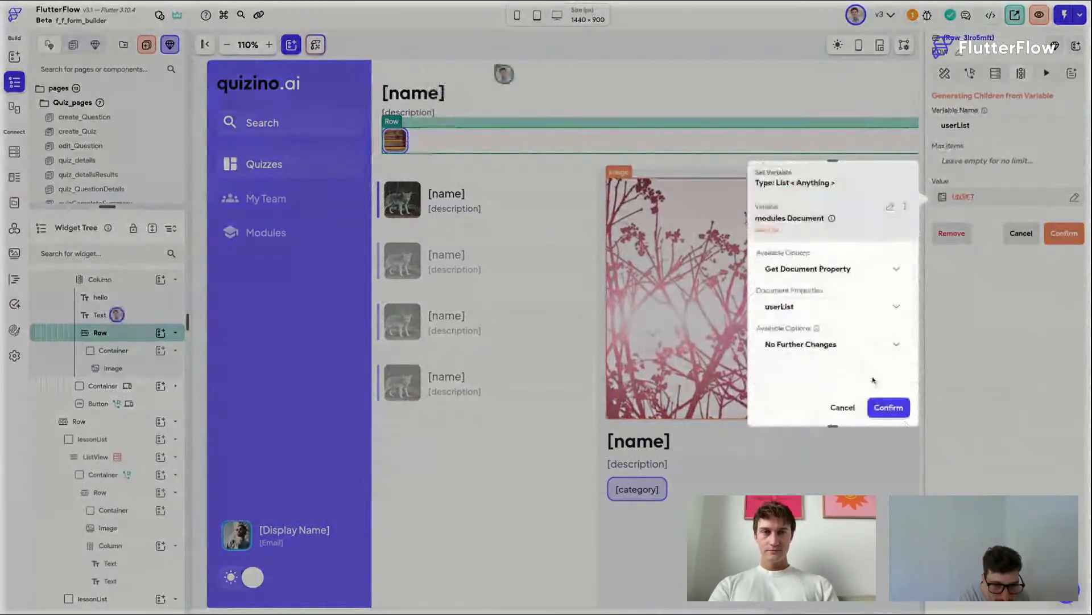
{"action": "left_click", "coordinate": [888, 407]}
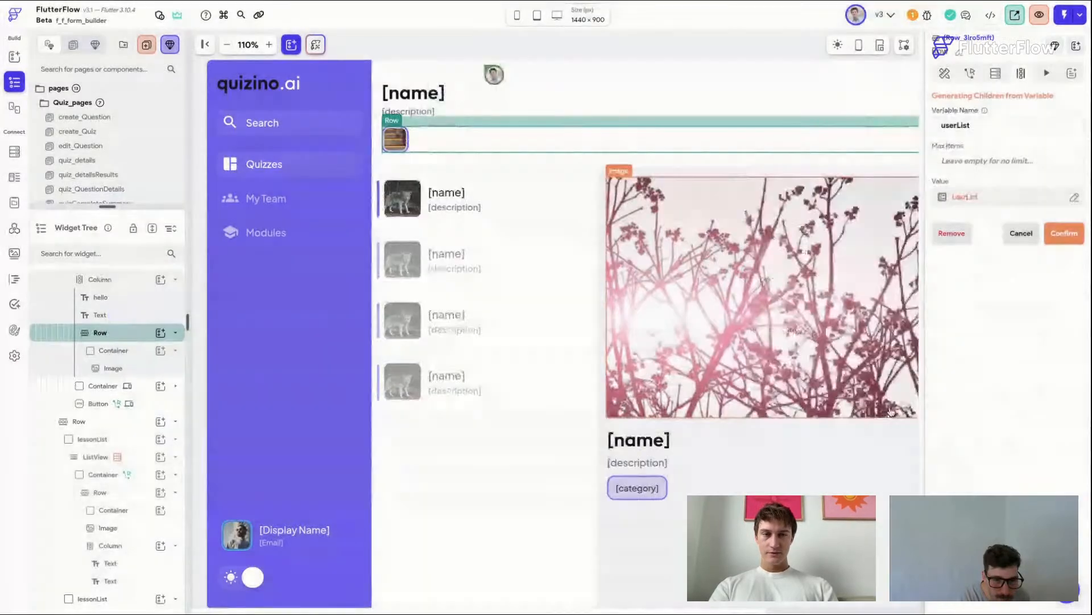
{"action": "left_click", "coordinate": [1075, 230]}
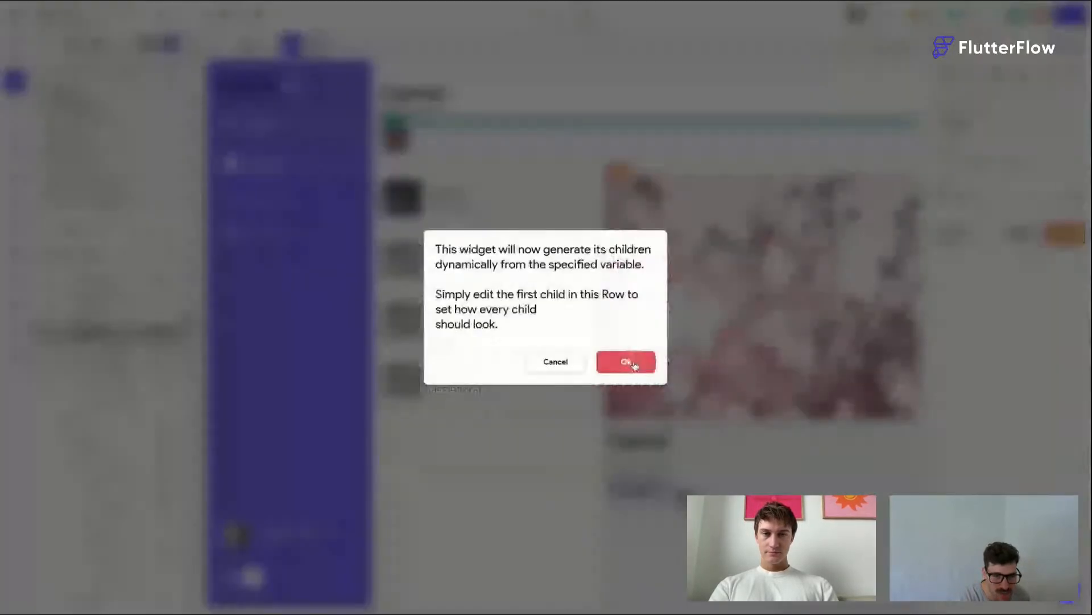
{"action": "left_click", "coordinate": [633, 363]}
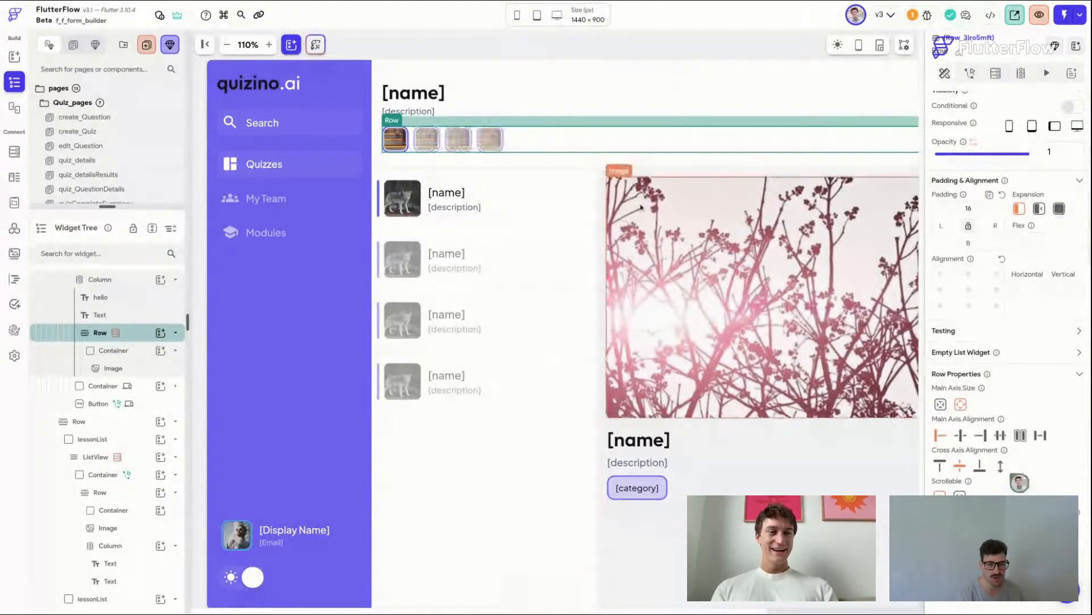
Step: Add a single-time Document from Reference backend query on the container, fetching users from the userList item
{"action": "left_click", "coordinate": [595, 78]}
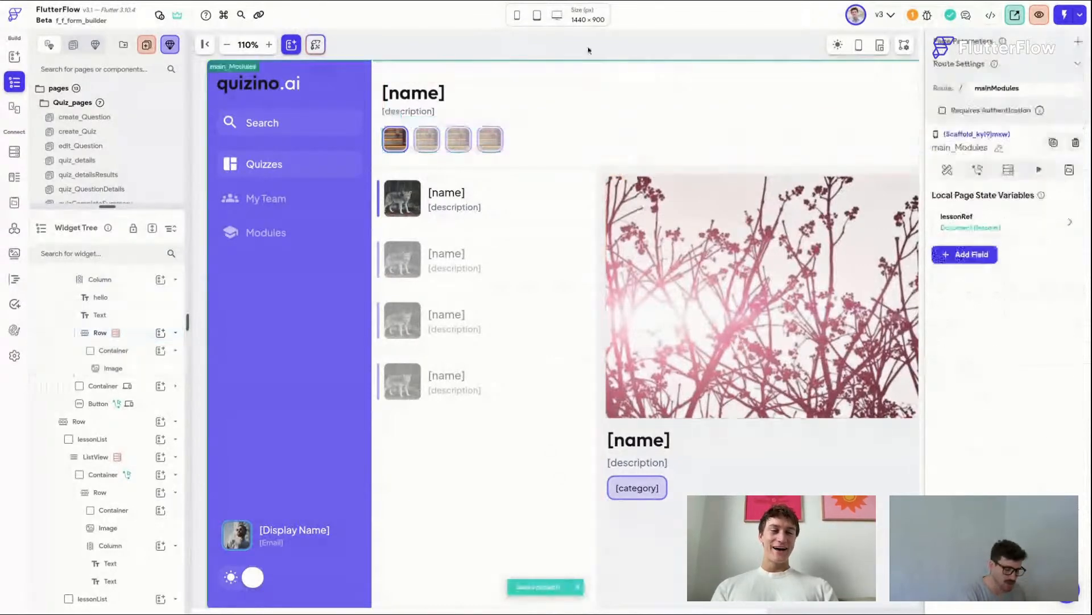
{"action": "left_click", "coordinate": [407, 145]}
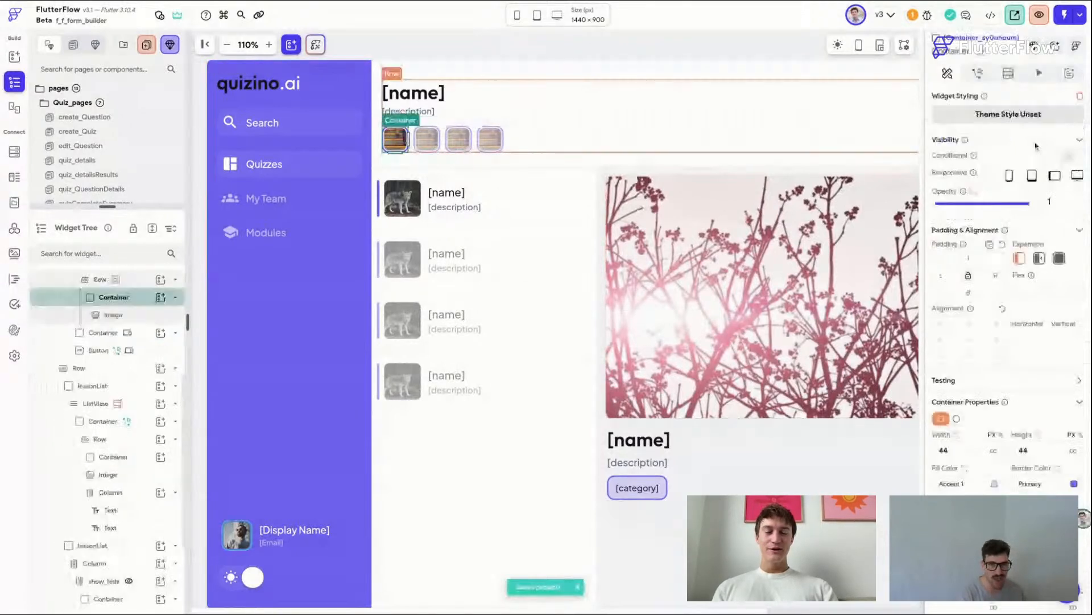
{"action": "left_click", "coordinate": [1008, 73]}
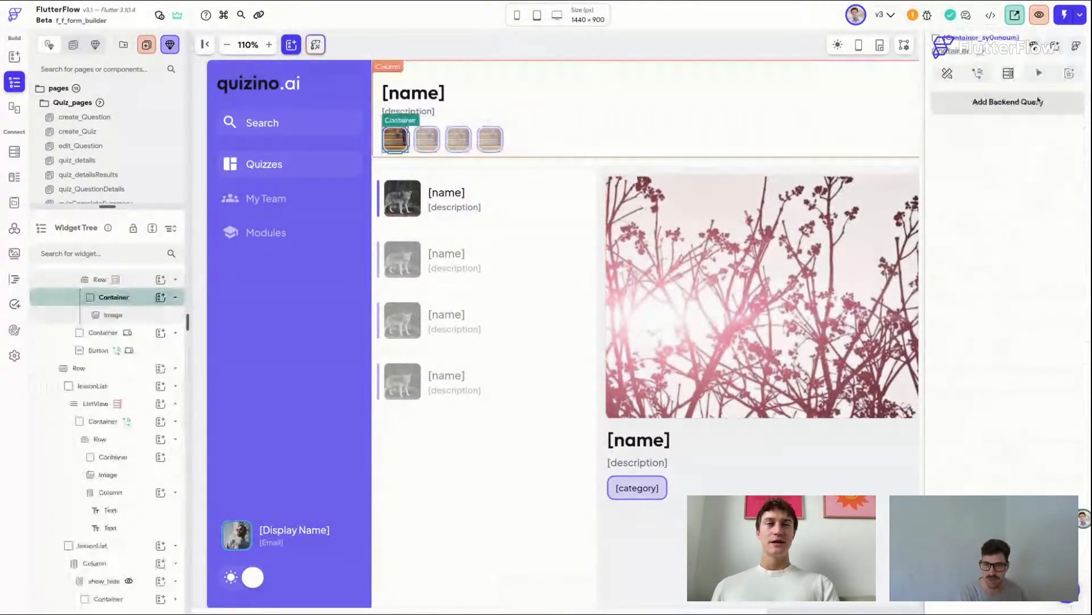
{"action": "left_click", "coordinate": [1039, 101]}
{"action": "left_click", "coordinate": [825, 97]}
{"action": "left_click", "coordinate": [814, 126]}
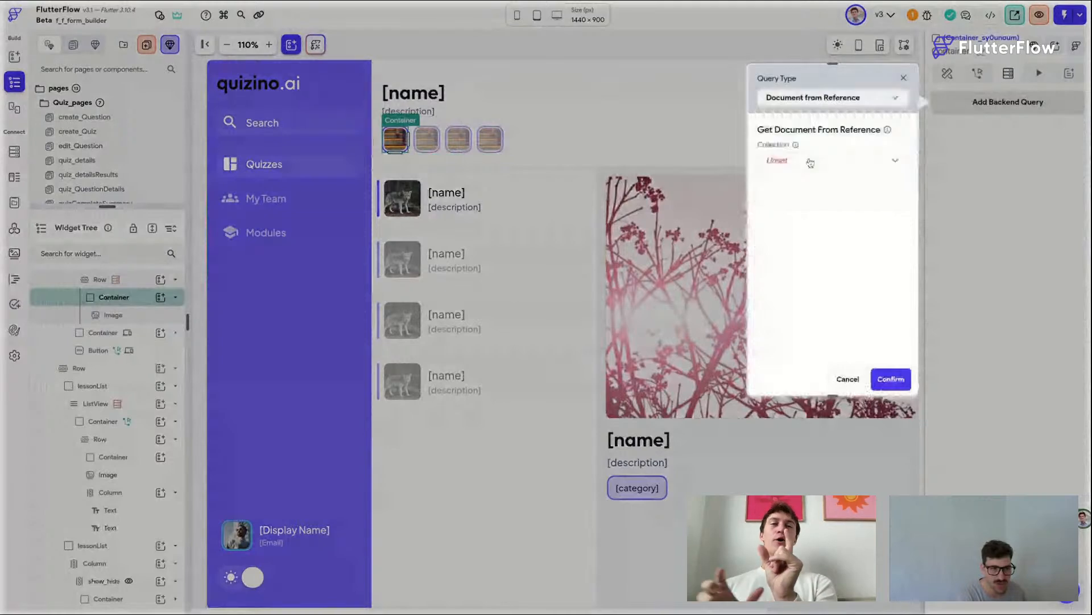
{"action": "left_click", "coordinate": [812, 161]}
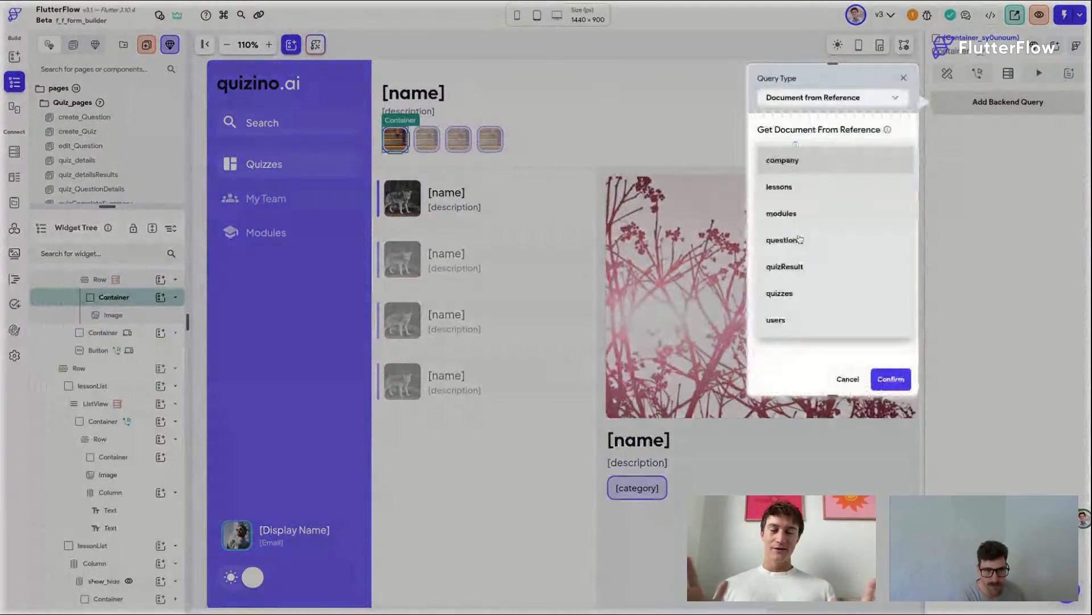
{"action": "left_click", "coordinate": [788, 320]}
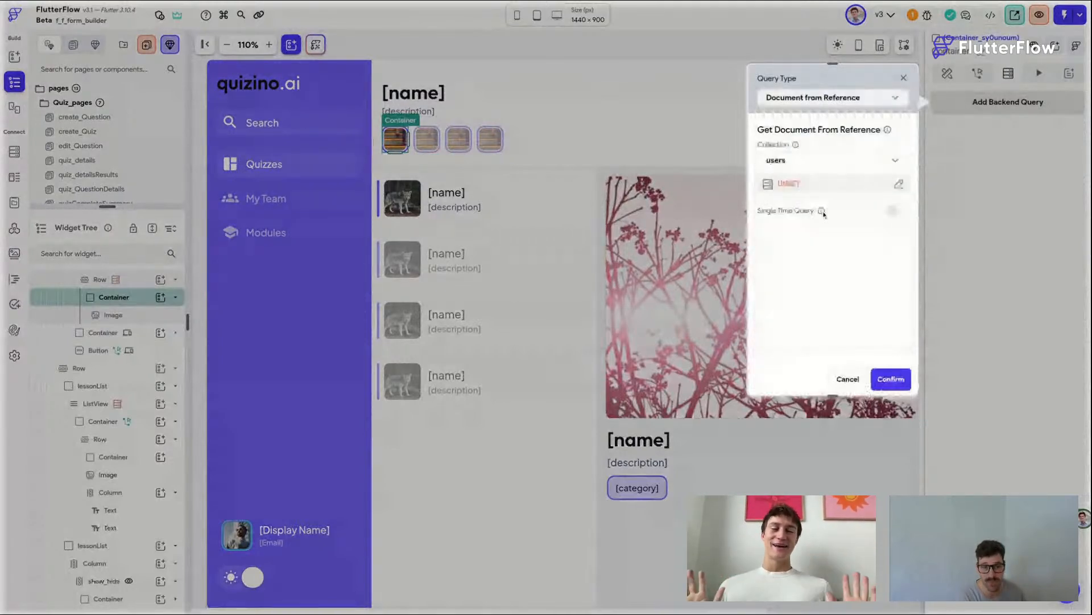
{"action": "left_click", "coordinate": [789, 183]}
{"action": "left_click", "coordinate": [622, 278]}
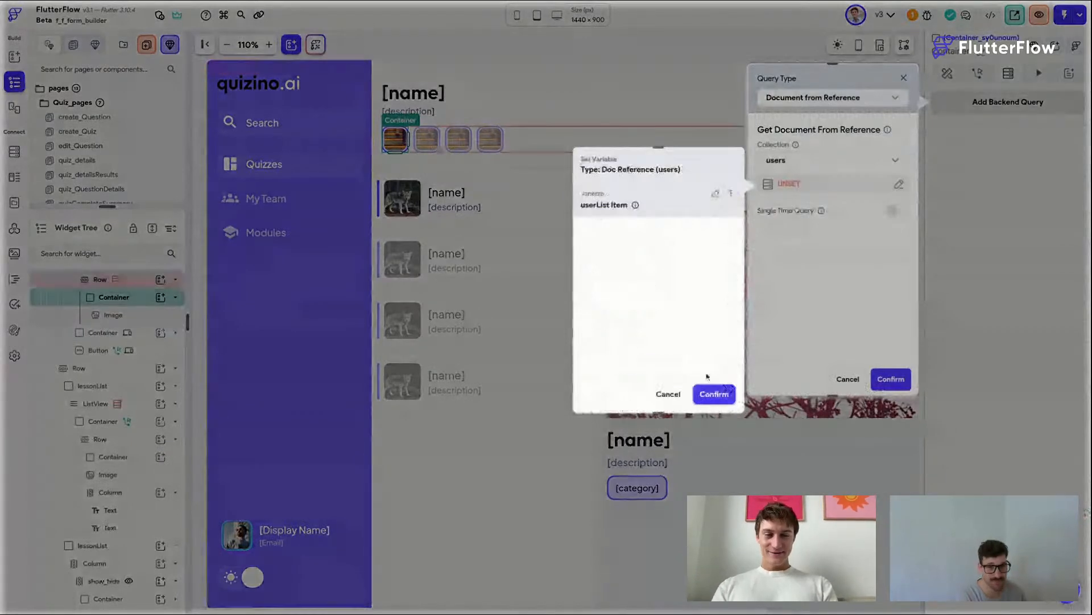
{"action": "left_click", "coordinate": [714, 394]}
{"action": "left_click", "coordinate": [898, 211]}
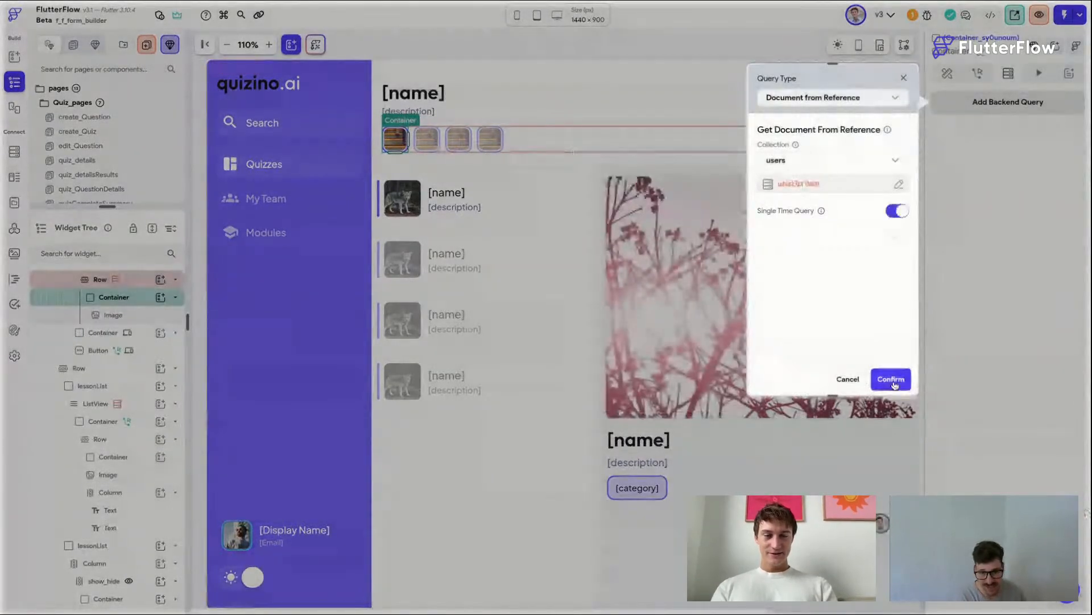
{"action": "left_click", "coordinate": [891, 379]}
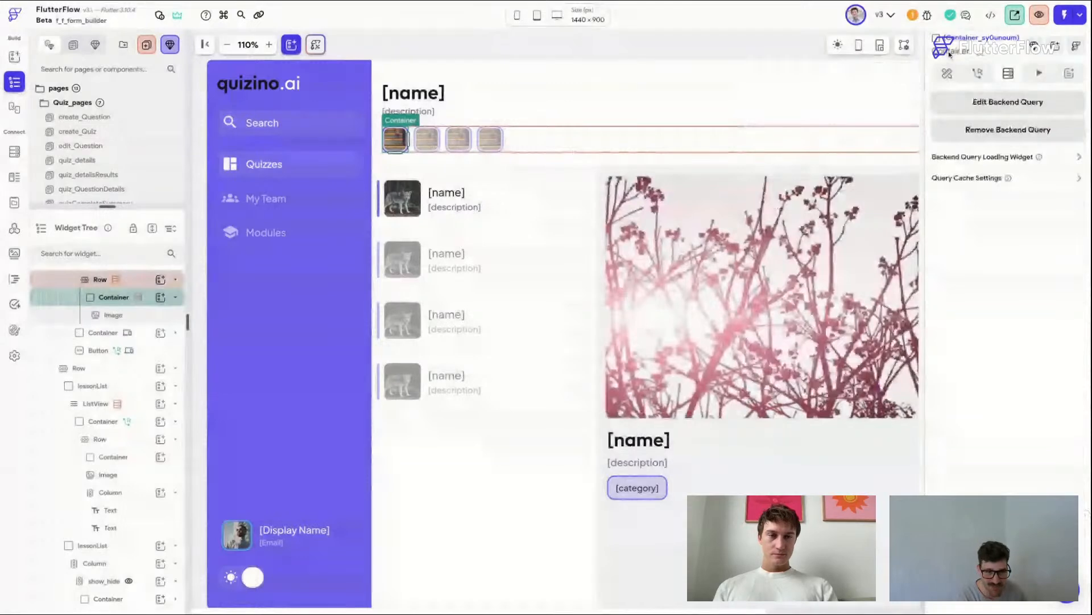
Step: Review the modules collection schema, the row's userList children source and the container's backend query
{"action": "left_click", "coordinate": [571, 137]}
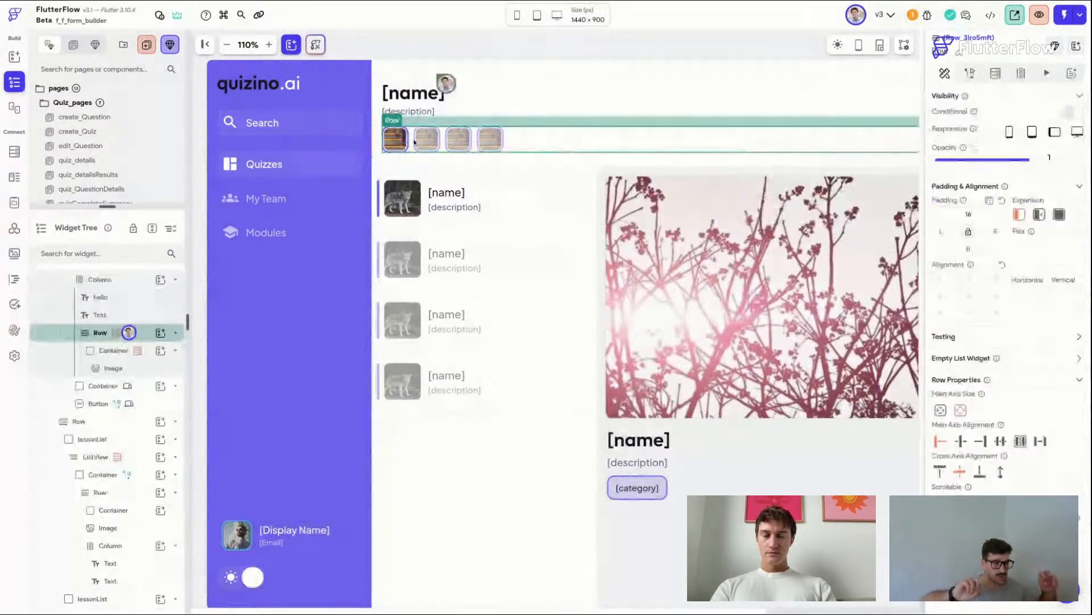
{"action": "left_click", "coordinate": [19, 156]}
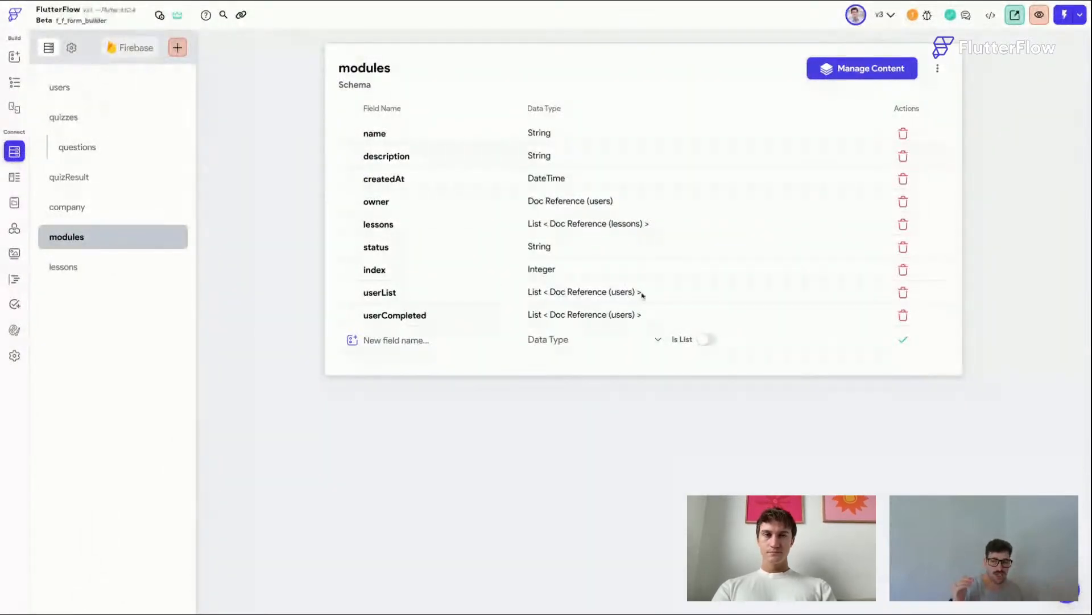
{"action": "left_click", "coordinate": [13, 83]}
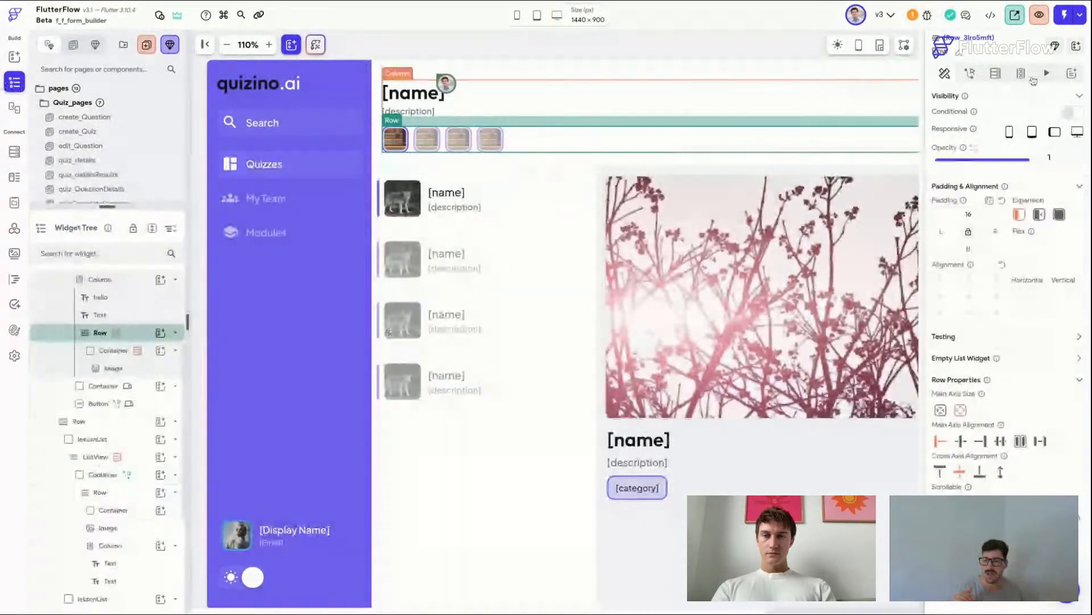
{"action": "left_click", "coordinate": [1022, 74]}
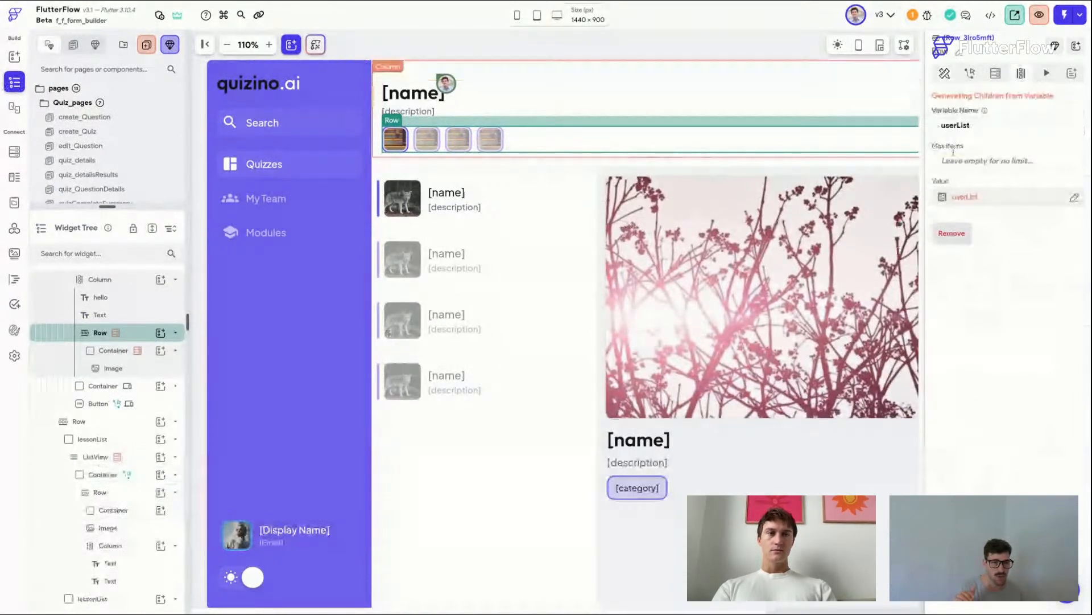
{"action": "left_click", "coordinate": [983, 199]}
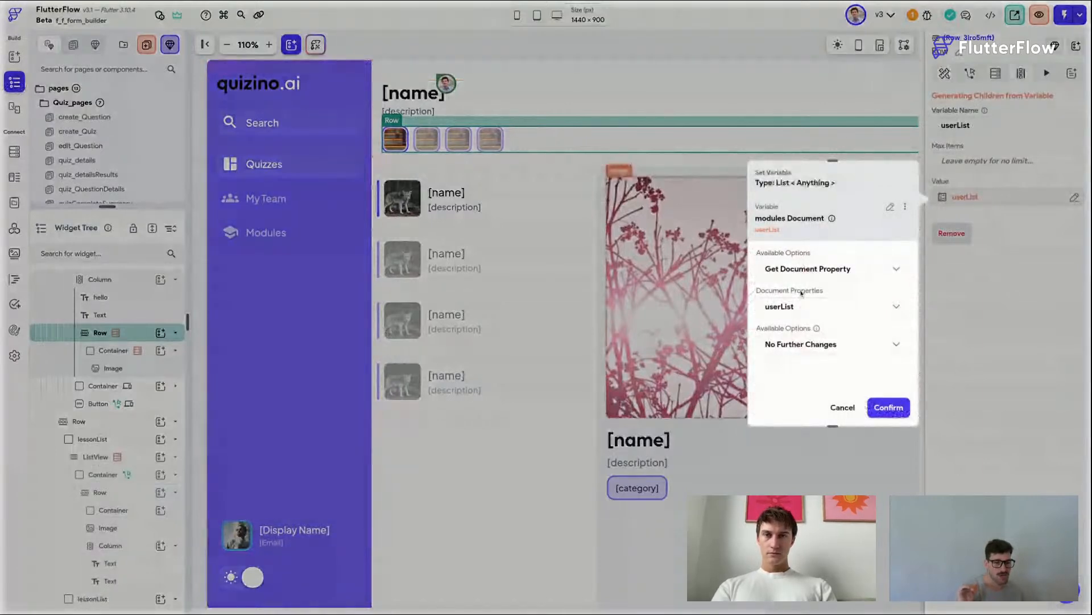
{"action": "left_click", "coordinate": [889, 408]}
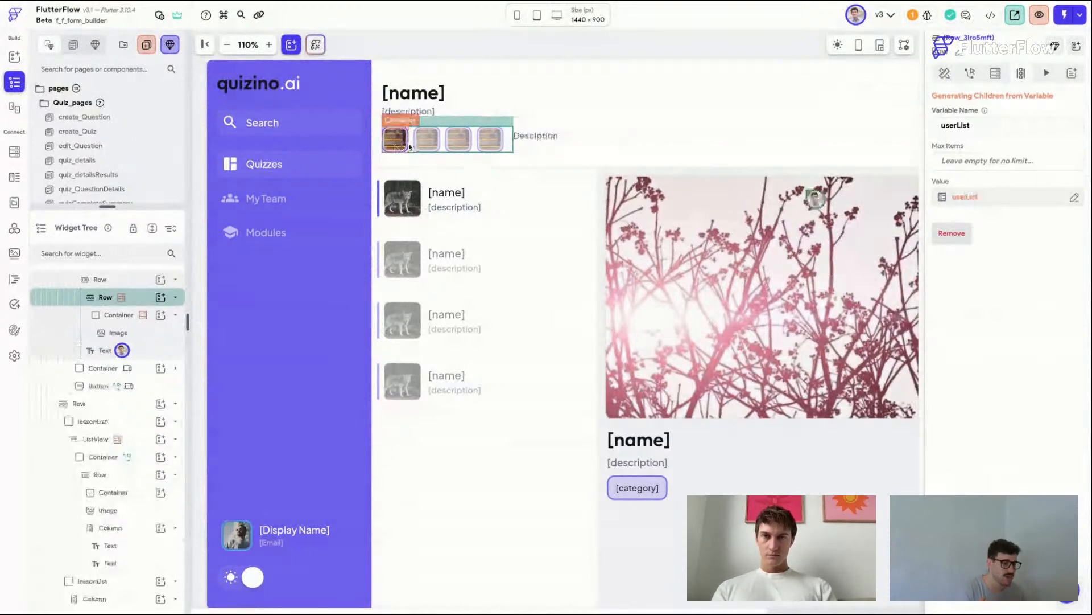
{"action": "left_click", "coordinate": [409, 149]}
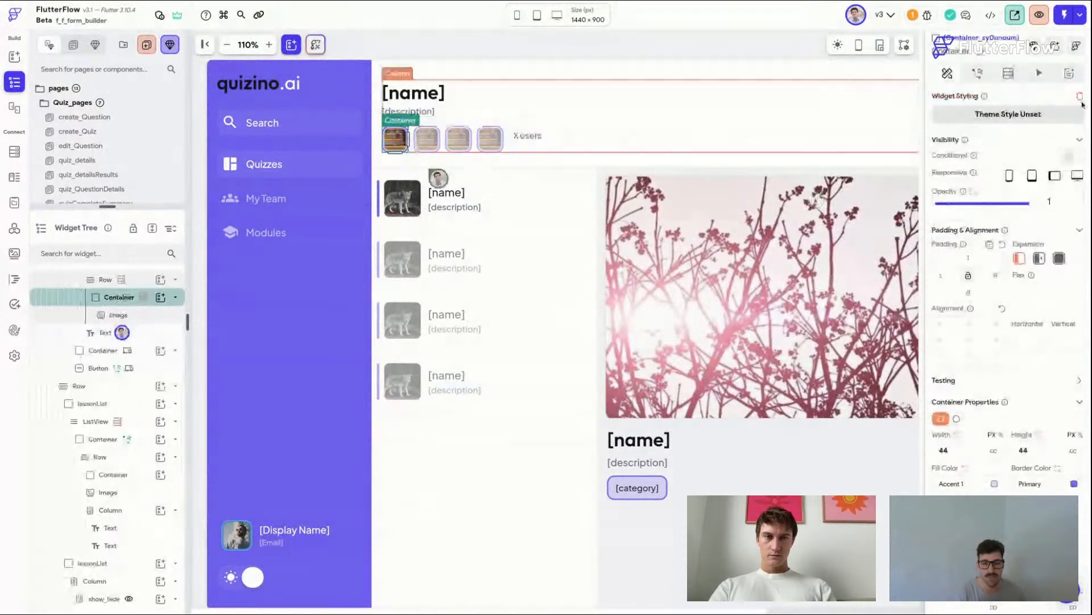
{"action": "left_click", "coordinate": [1008, 73]}
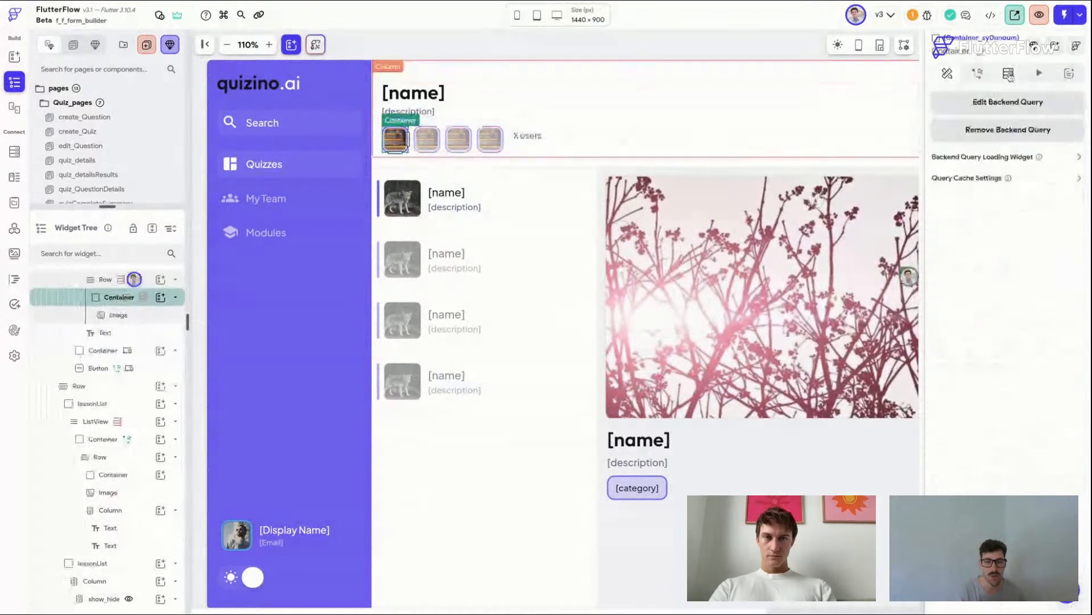
{"action": "left_click", "coordinate": [1051, 104]}
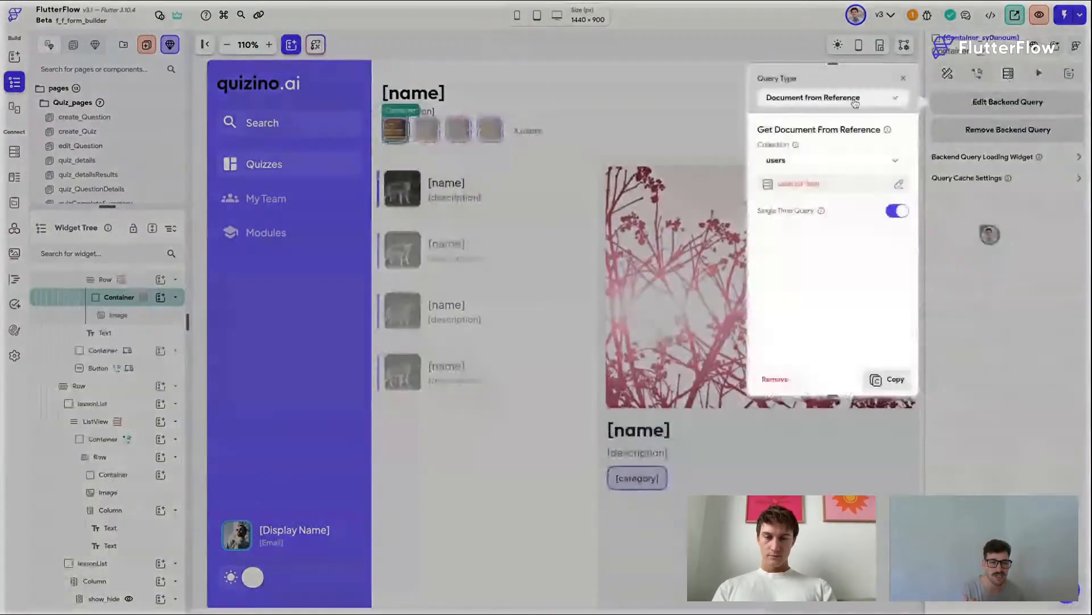
{"action": "left_click", "coordinate": [803, 185]}
{"action": "left_click", "coordinate": [814, 191]}
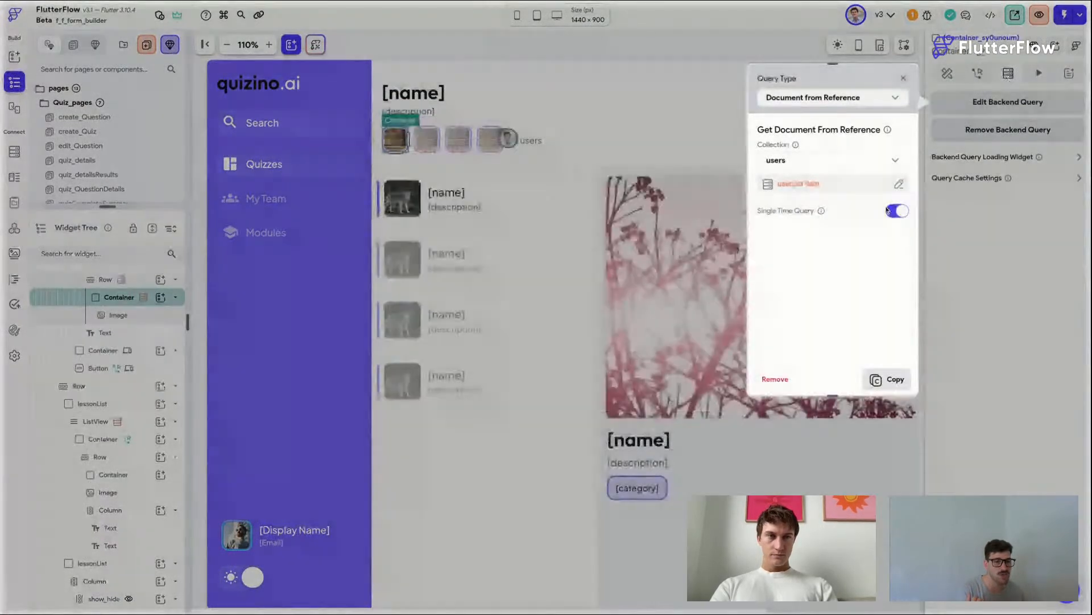
{"action": "left_click", "coordinate": [925, 188]}
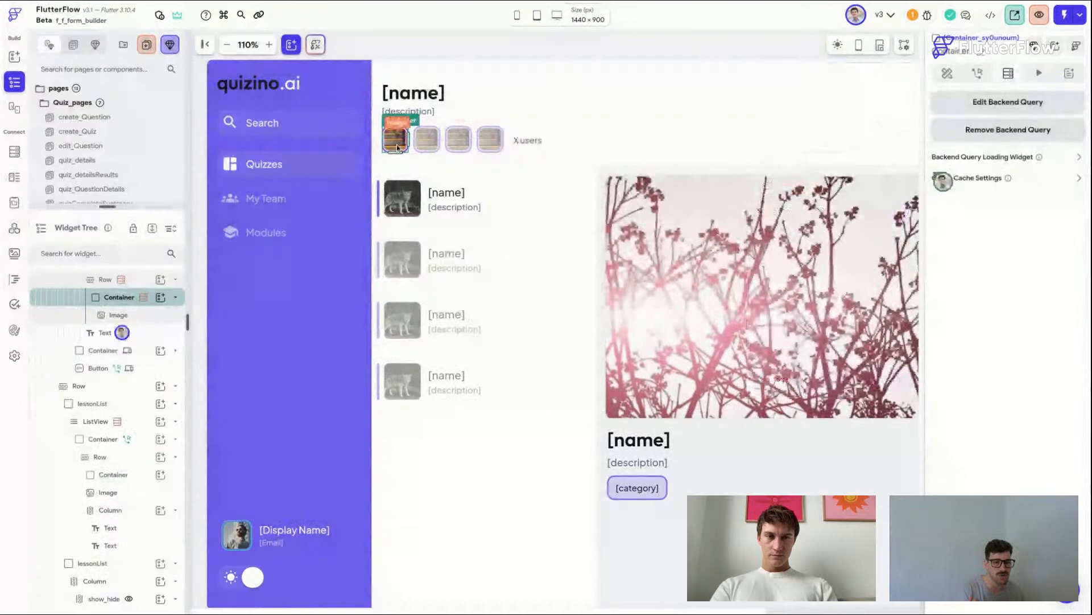
Step: Bind the header image's path to the queried user's photo URL
{"action": "left_click", "coordinate": [396, 146]}
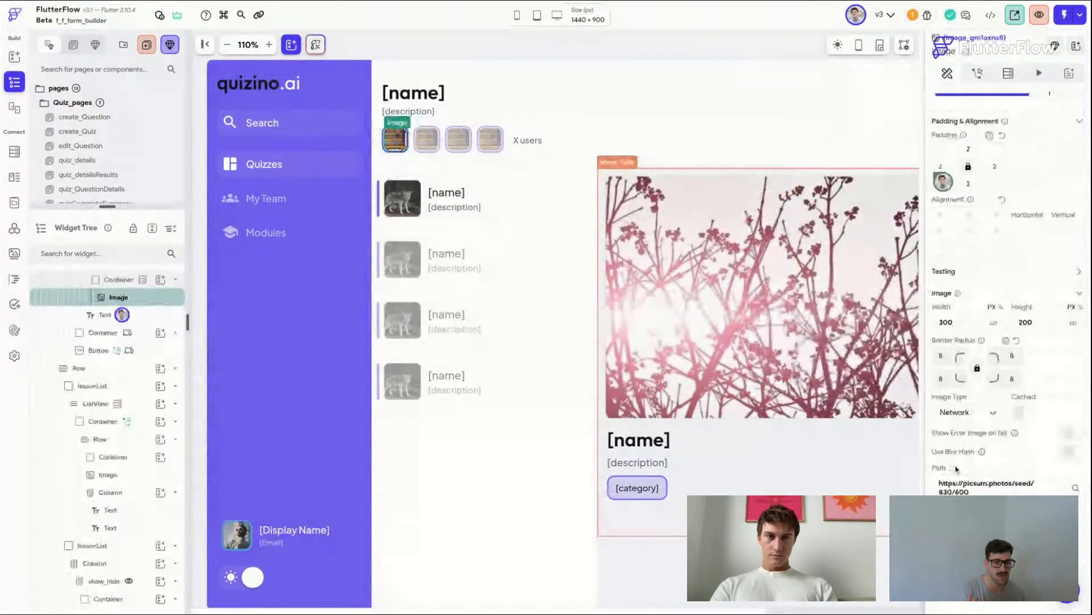
{"action": "left_click", "coordinate": [956, 468]}
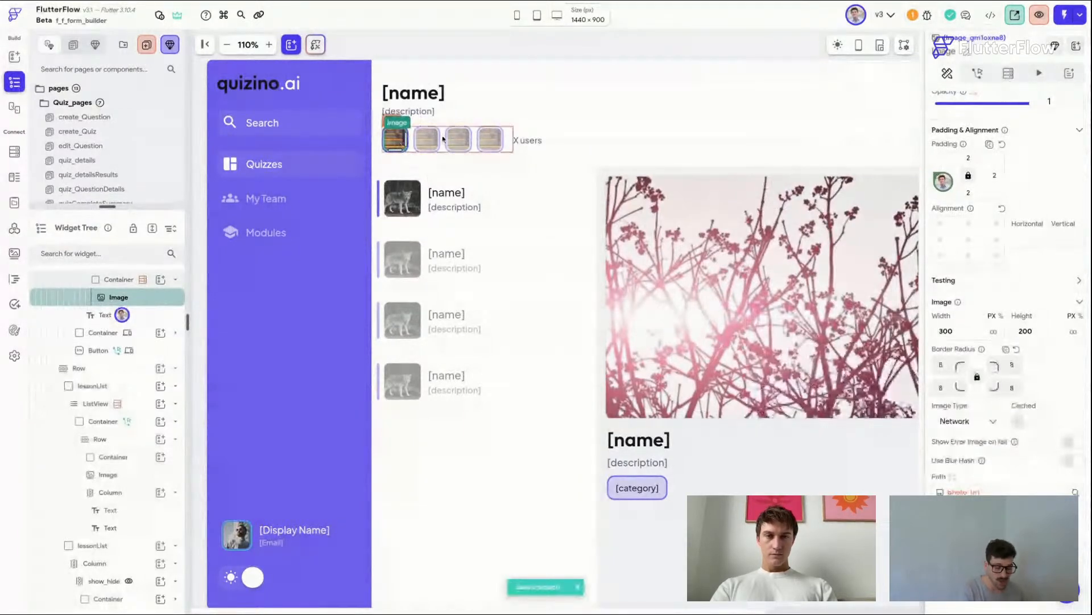
{"action": "left_click", "coordinate": [512, 48]}
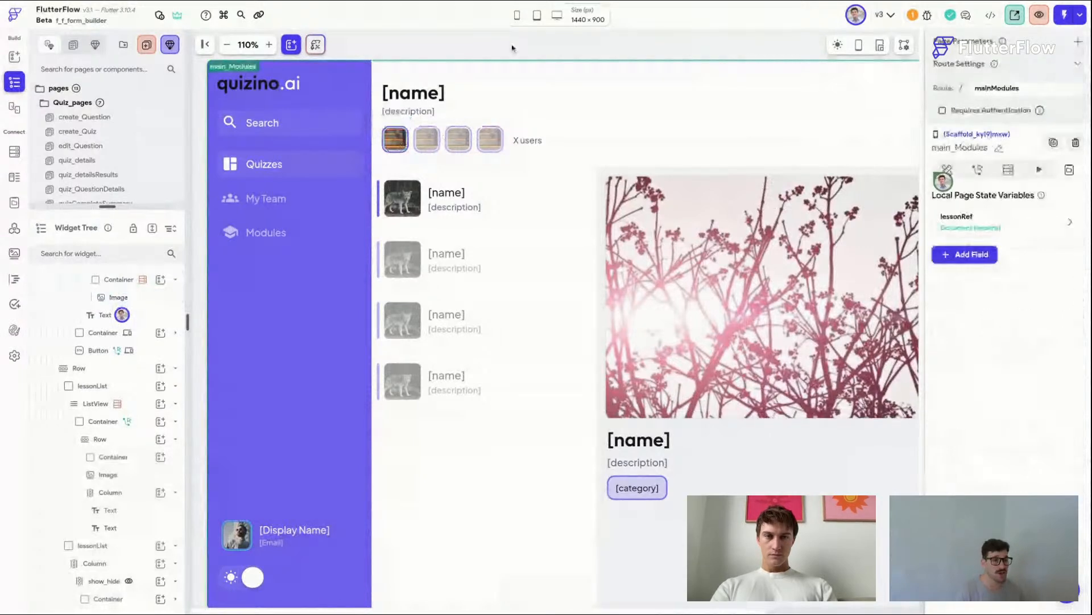
{"action": "left_click", "coordinate": [528, 140]}
{"action": "left_click", "coordinate": [525, 57]}
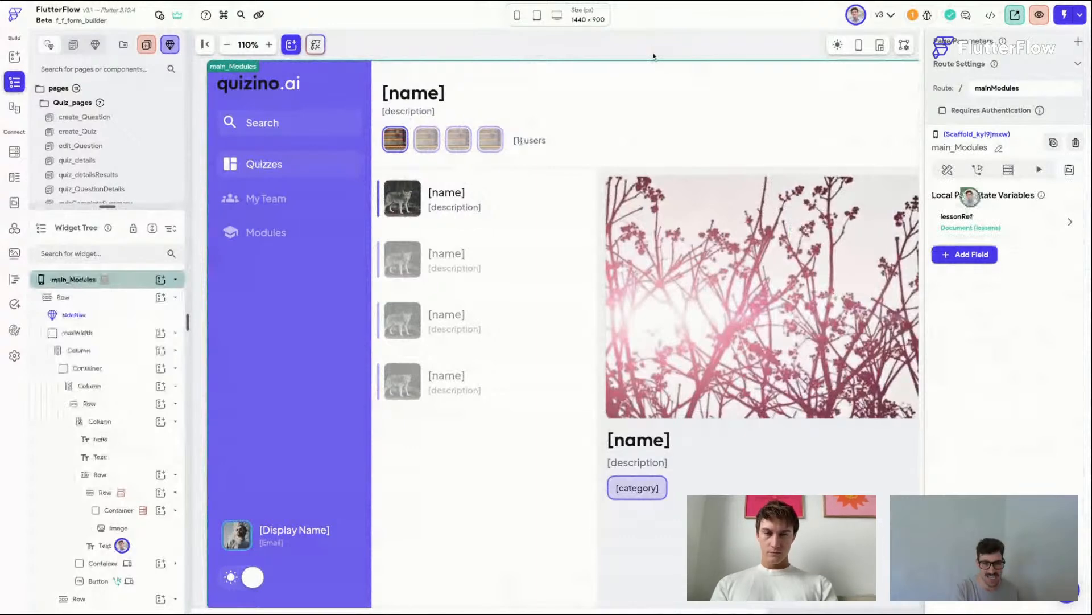
{"action": "scroll", "coordinate": [653, 55], "scroll_direction": "right", "scroll_amount": 3}
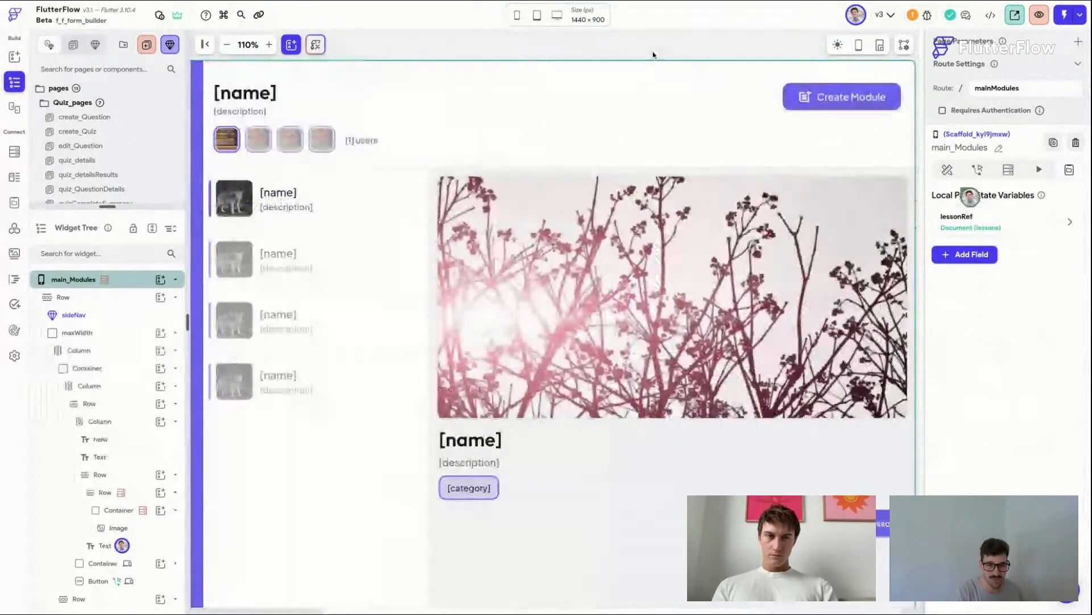
Step: Copy the header's avatar row into the empty row beneath the category chip and space its children apart
{"action": "scroll", "coordinate": [653, 55], "scroll_direction": "left", "scroll_amount": 3}
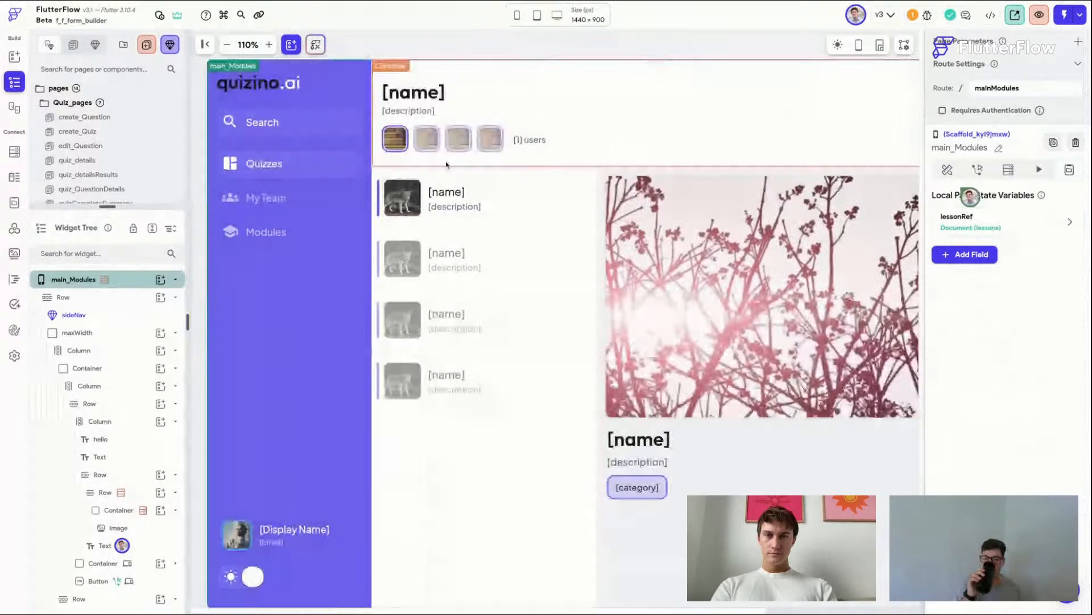
{"action": "left_click", "coordinate": [413, 149]}
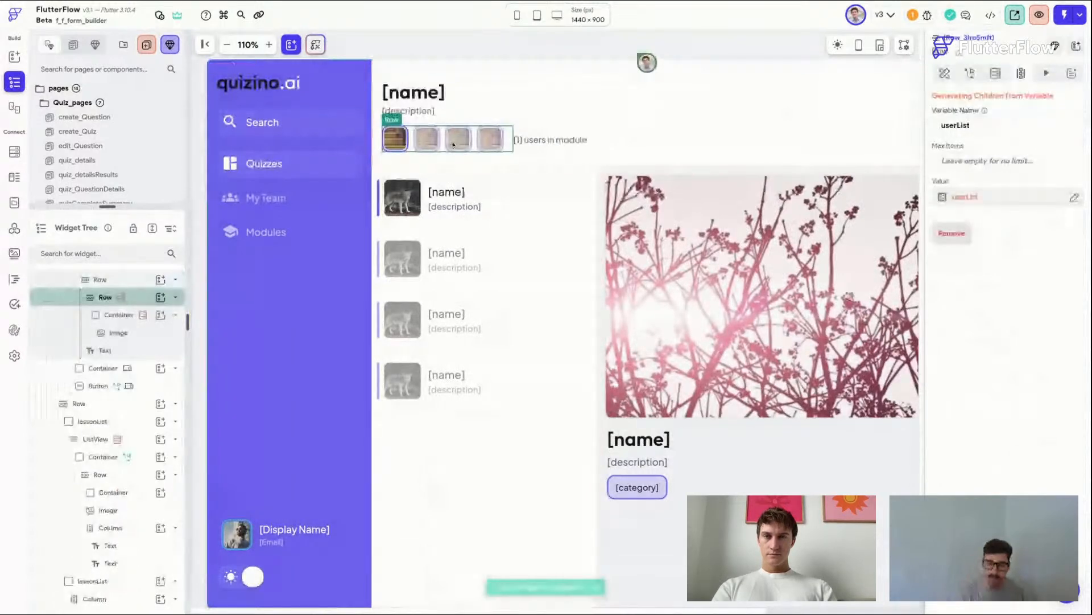
{"action": "scroll", "coordinate": [639, 183], "scroll_direction": "right", "scroll_amount": 2}
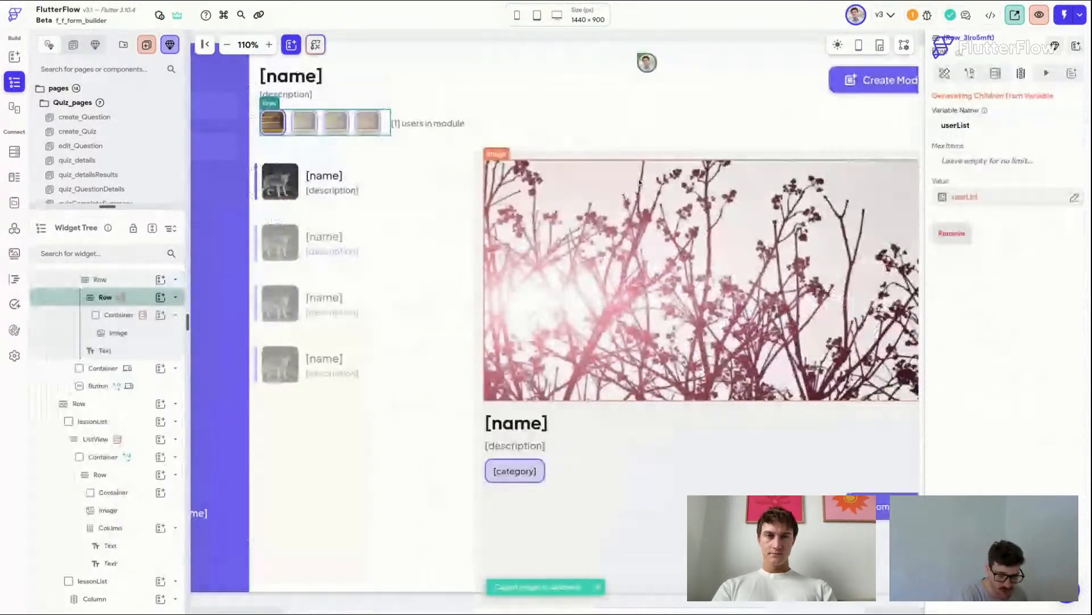
{"action": "left_click", "coordinate": [654, 484]}
{"action": "left_click", "coordinate": [667, 514]}
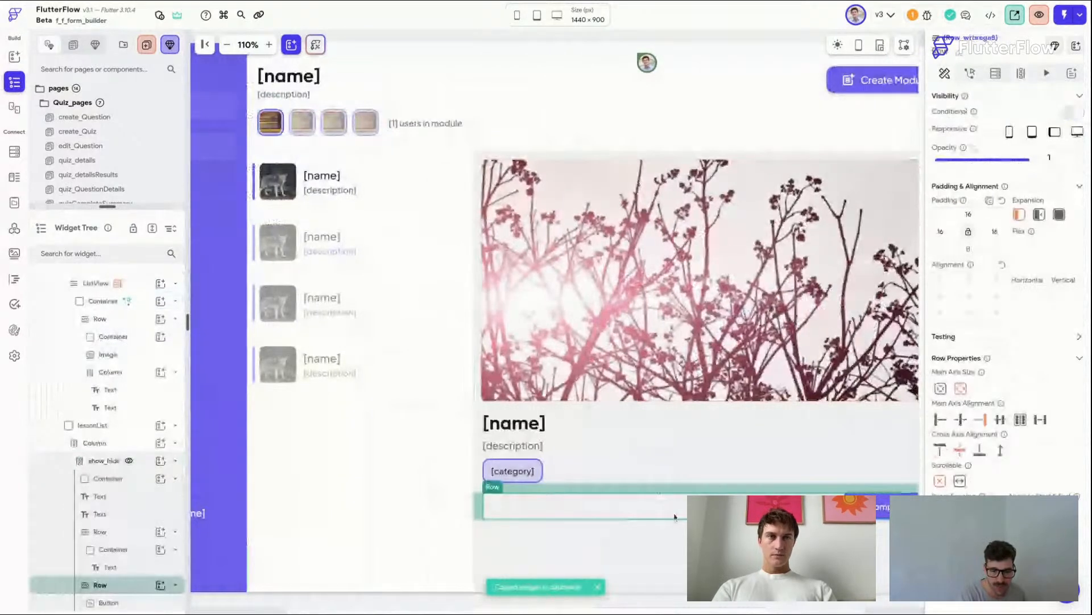
{"action": "scroll", "coordinate": [667, 520], "scroll_direction": "right", "scroll_amount": 1}
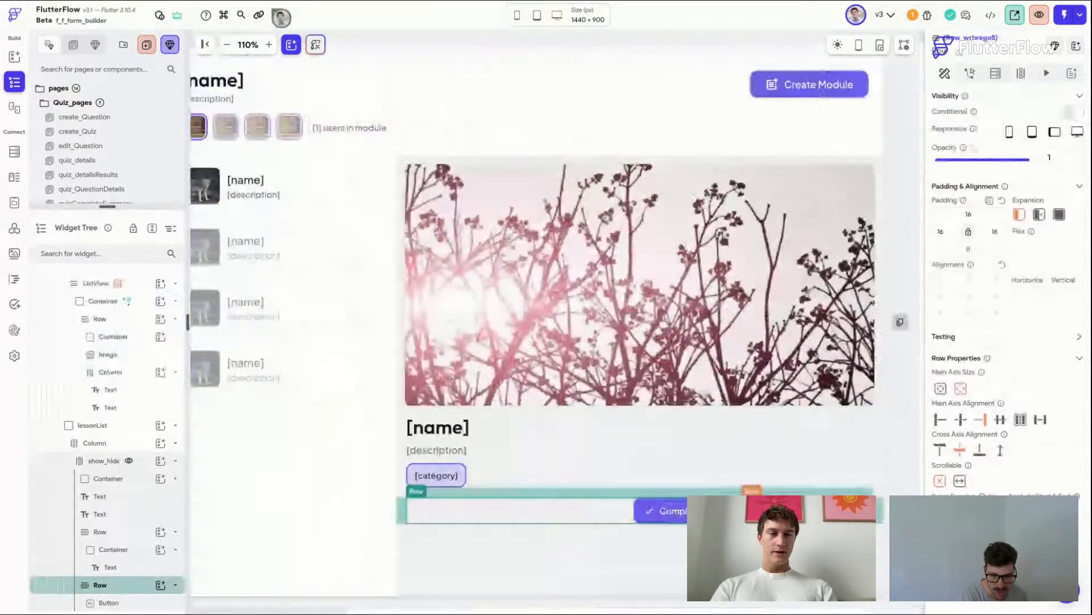
{"action": "left_click", "coordinate": [771, 511]}
{"action": "left_click_drag", "start_coordinate": [771, 511], "coordinate": [519, 518]}
{"action": "left_click", "coordinate": [519, 517]}
{"action": "left_click", "coordinate": [1041, 419]}
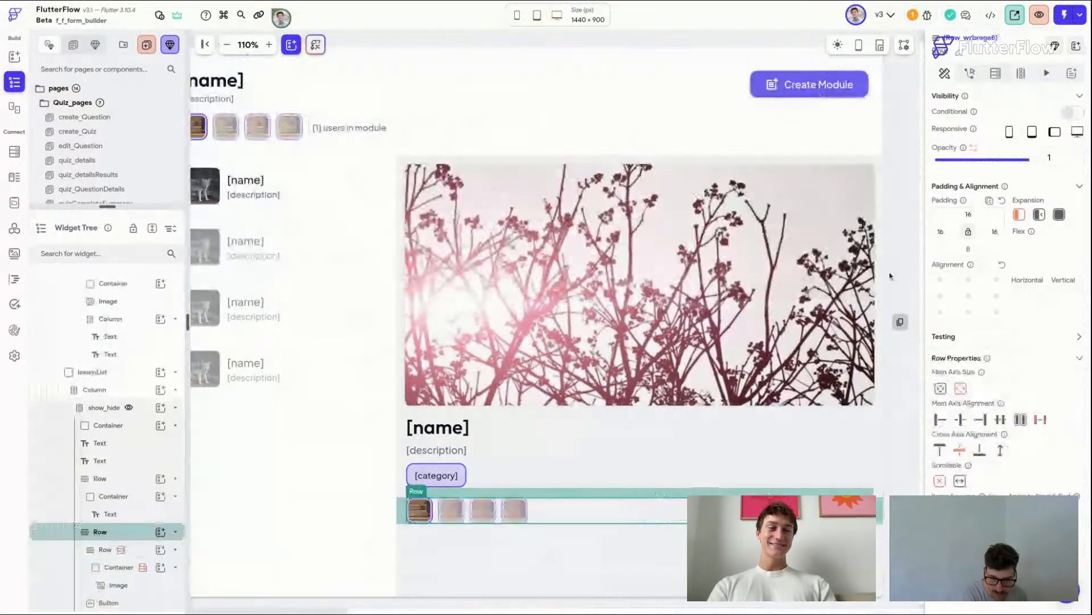
Step: Generate the copied row's children from the page-state lessonRef document's usersCompleted property
{"action": "left_click", "coordinate": [890, 276]}
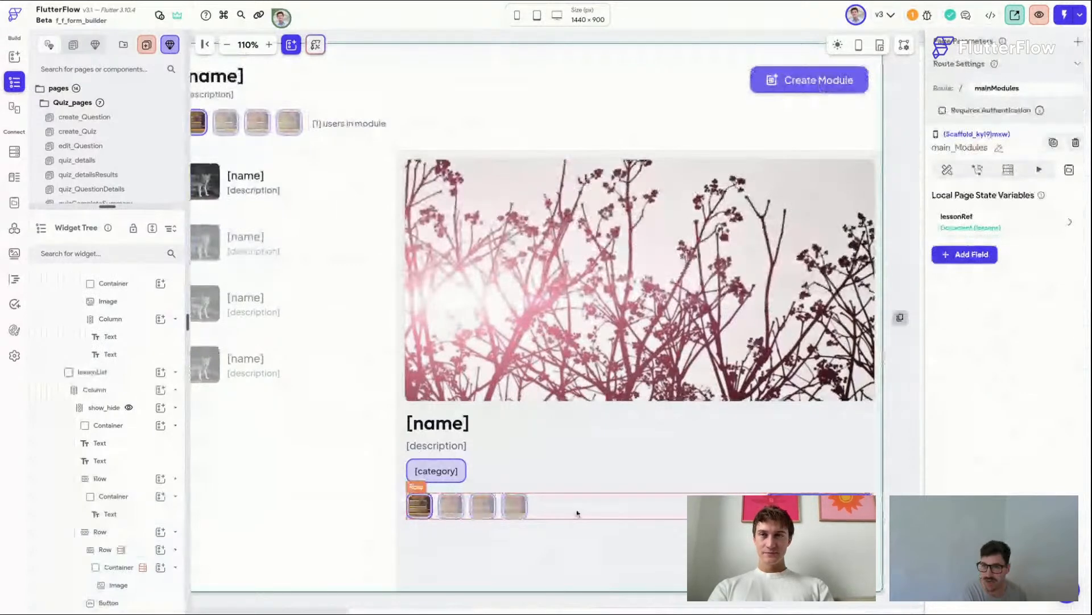
{"action": "left_click", "coordinate": [577, 513]}
{"action": "left_click", "coordinate": [1020, 74]}
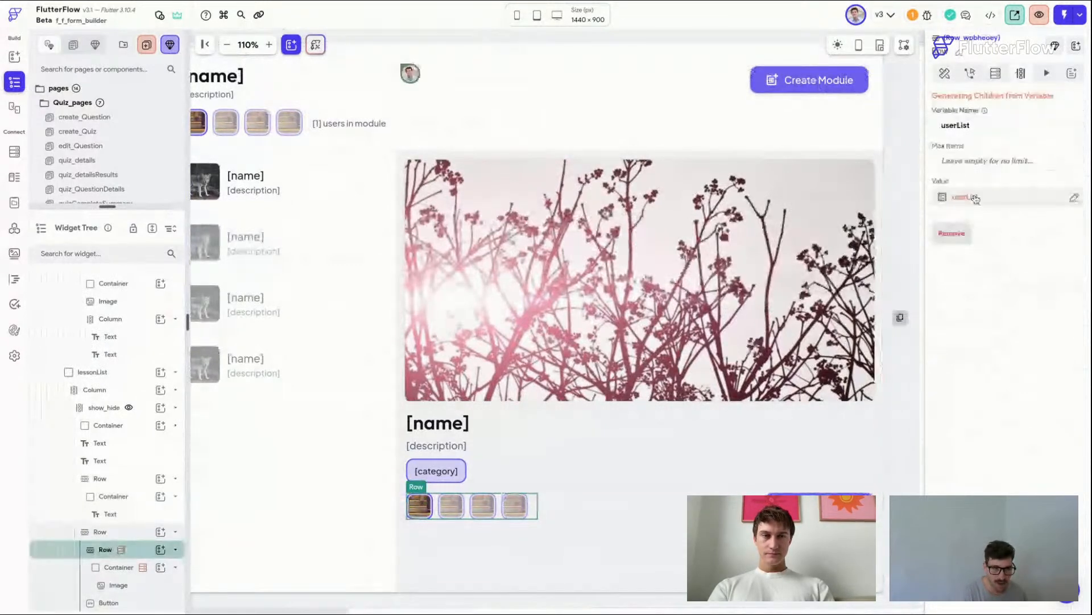
{"action": "left_click", "coordinate": [975, 198]}
{"action": "left_click", "coordinate": [808, 271]}
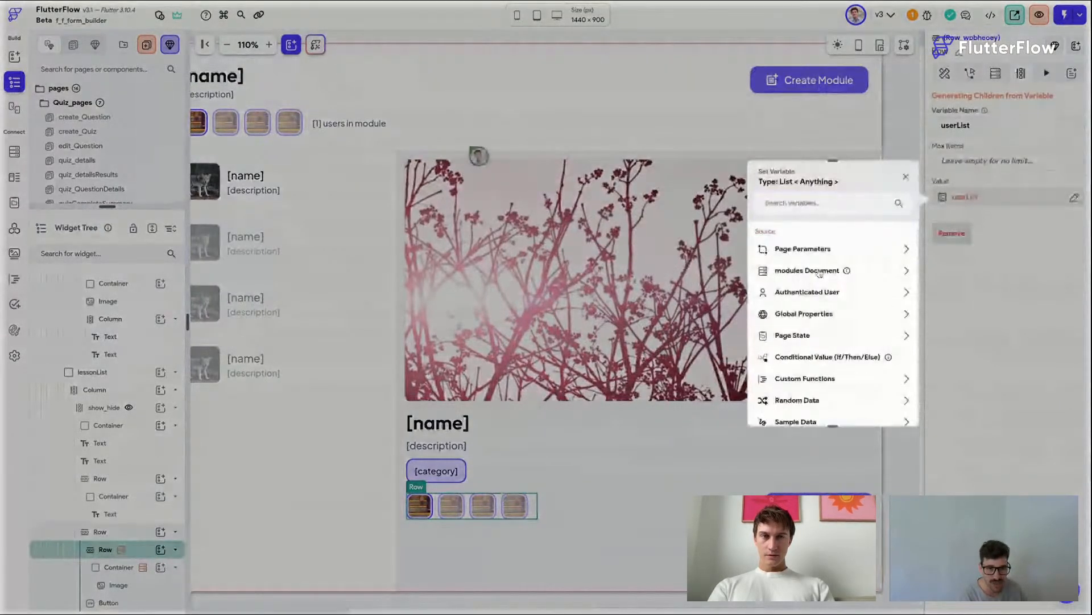
{"action": "left_click", "coordinate": [793, 335]}
{"action": "scroll", "coordinate": [835, 369], "scroll_direction": "down", "scroll_amount": 1}
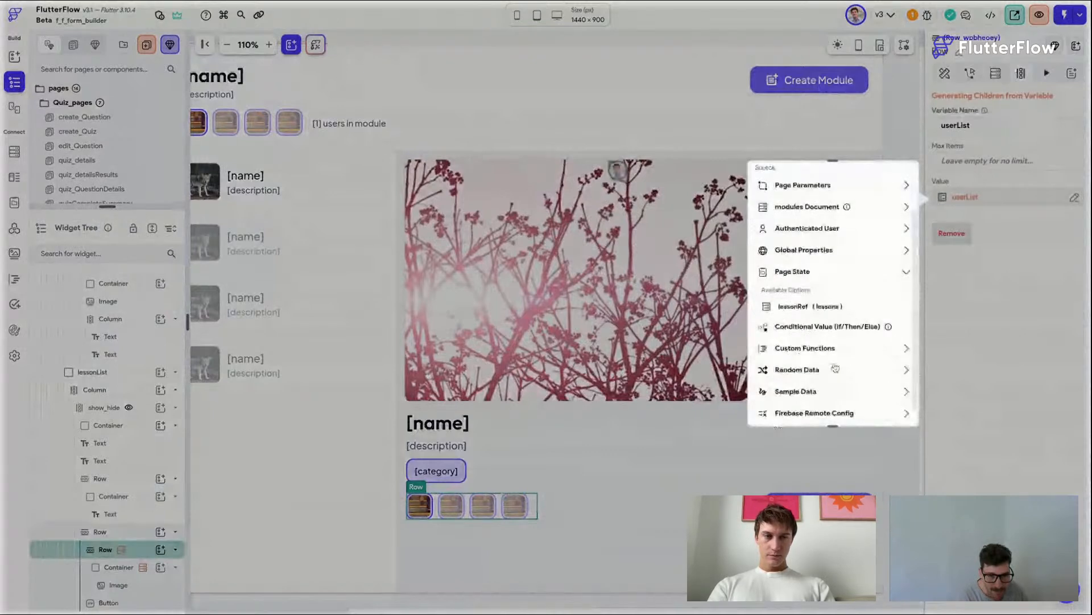
{"action": "left_click", "coordinate": [820, 306]}
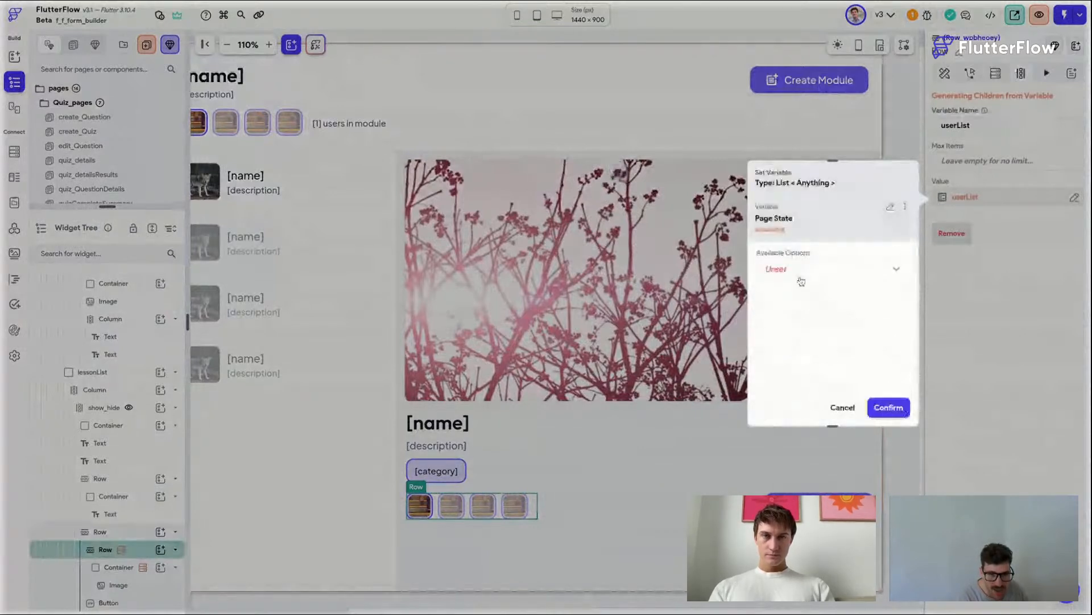
{"action": "left_click", "coordinate": [801, 281]}
{"action": "left_click", "coordinate": [784, 307]}
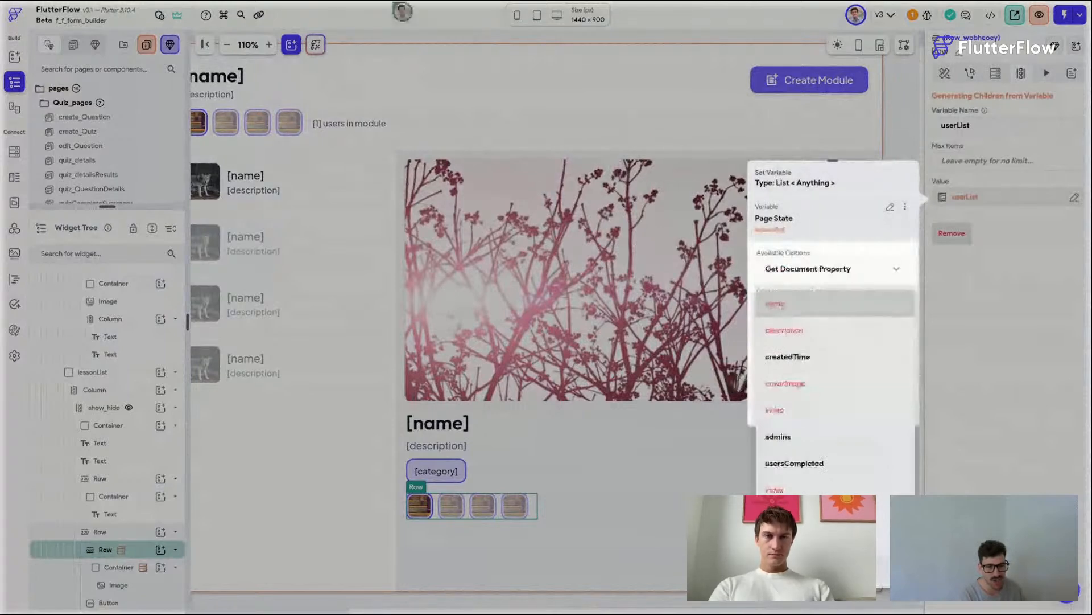
{"action": "left_click", "coordinate": [794, 463]}
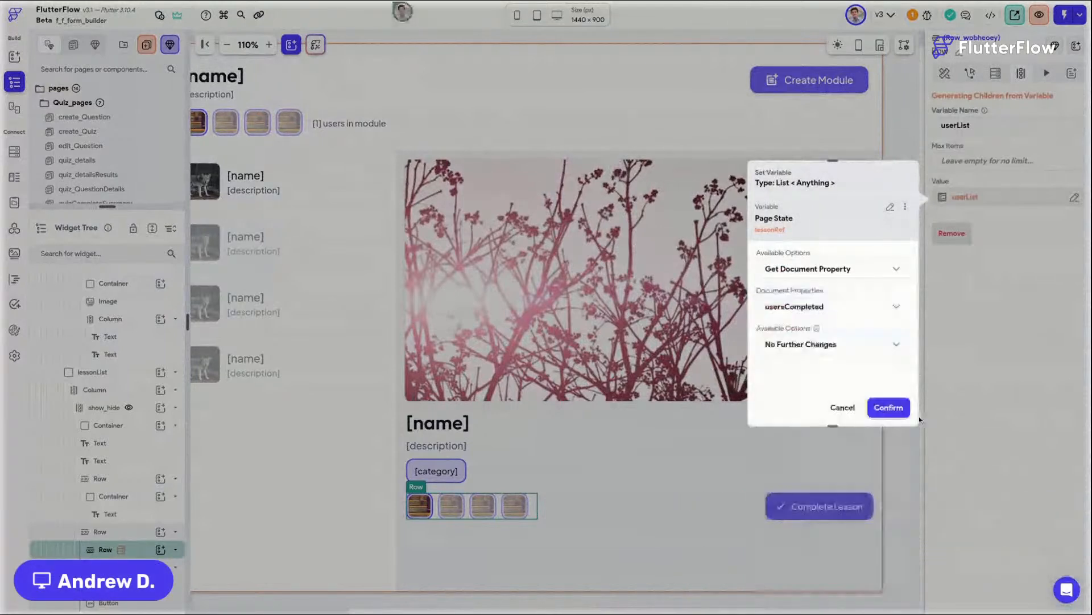
{"action": "left_click", "coordinate": [889, 407]}
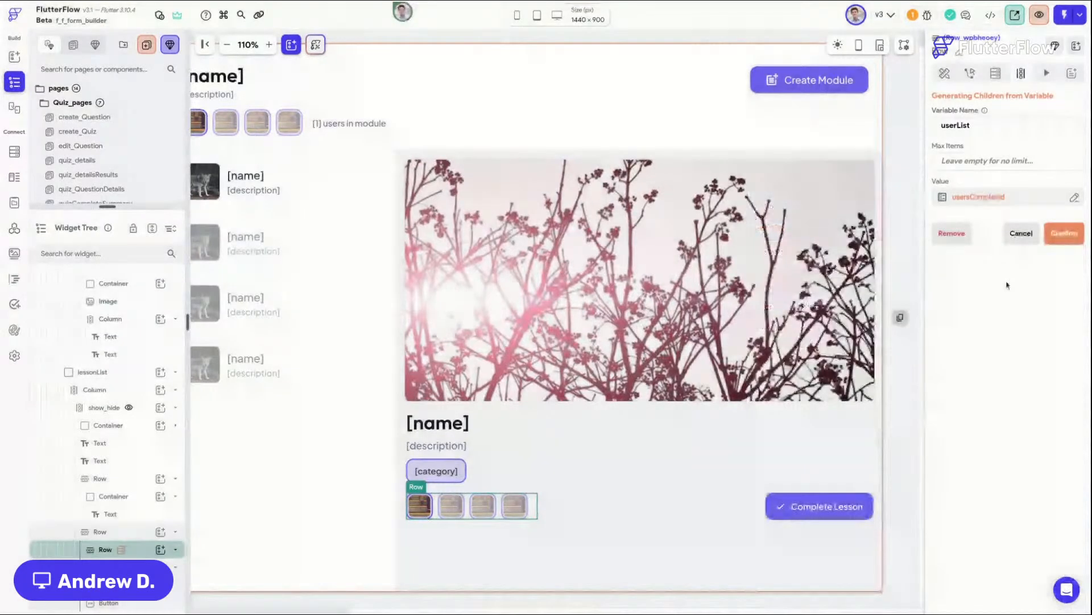
{"action": "left_click", "coordinate": [1063, 233]}
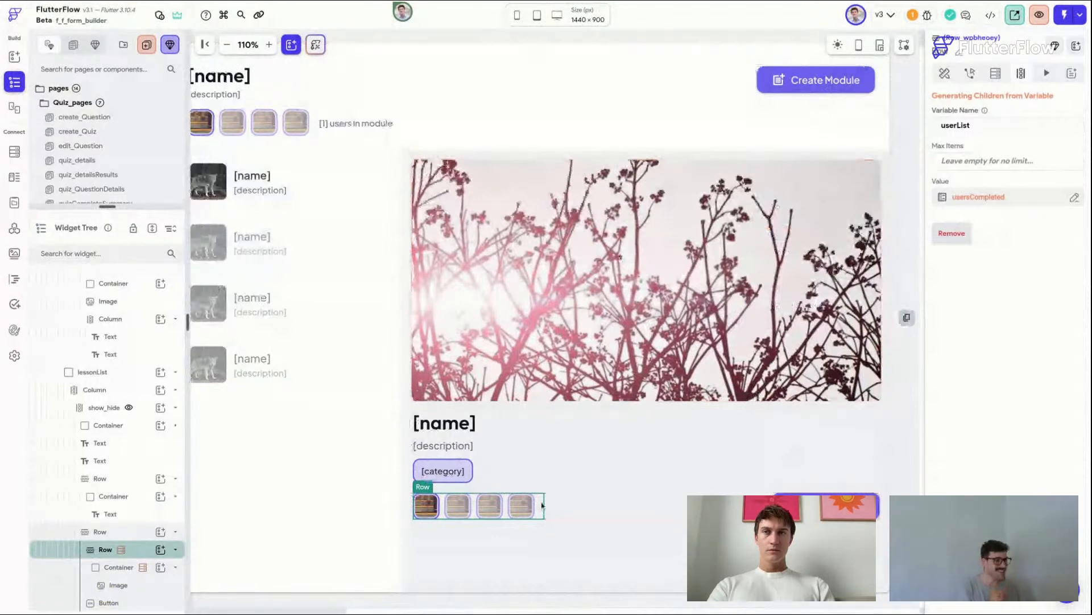
Step: Duplicate the lesson description text and move the copy below the category chip
{"action": "left_click", "coordinate": [447, 447]}
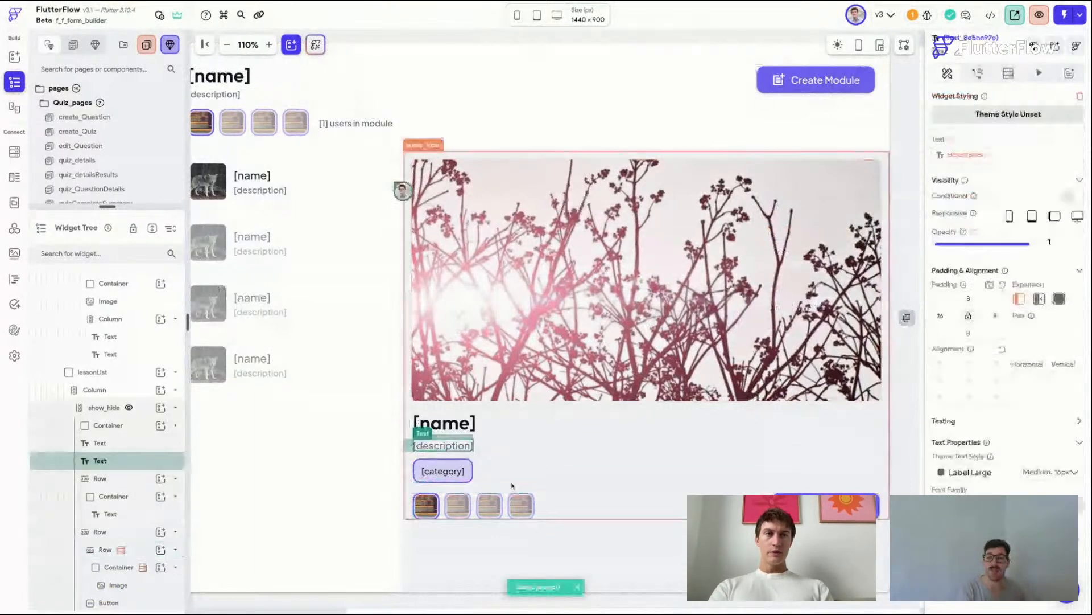
{"action": "key", "text": "ctrl+d"}
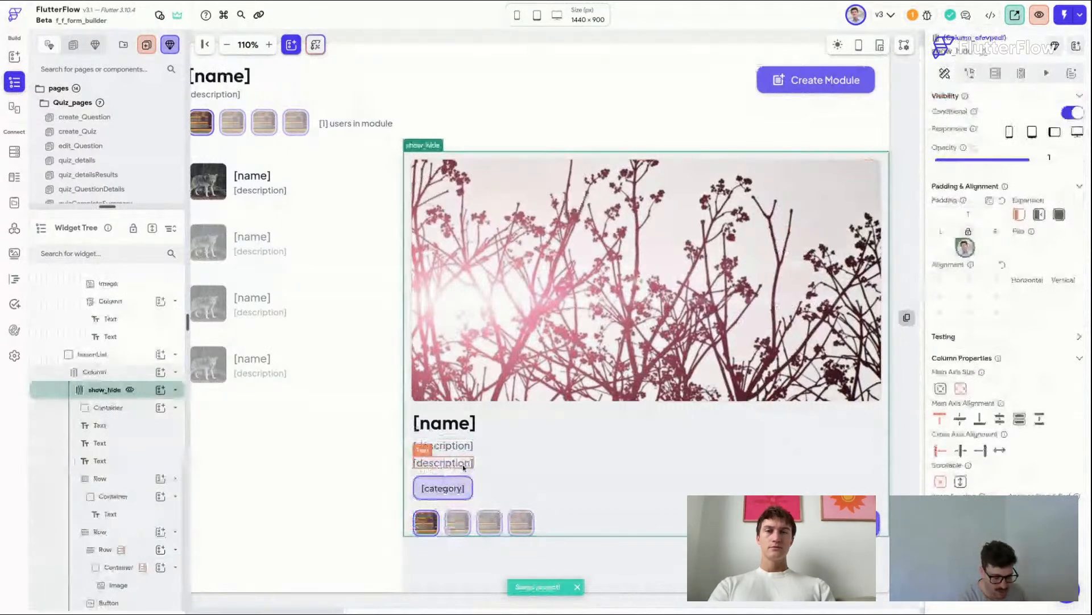
{"action": "left_click", "coordinate": [462, 463]}
{"action": "left_click_drag", "start_coordinate": [463, 465], "coordinate": [465, 505]}
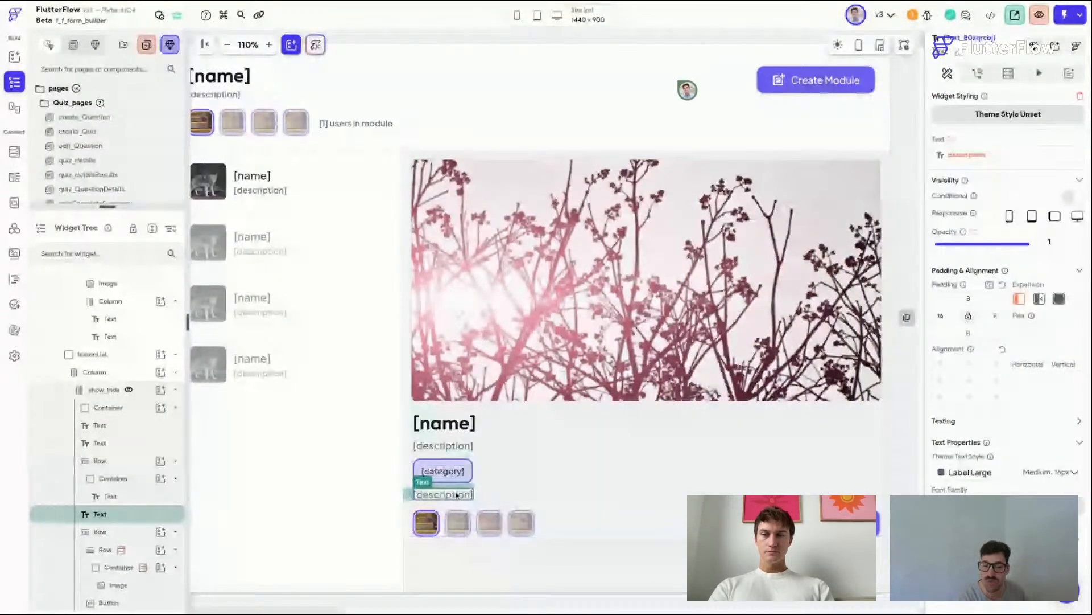
Step: Set the duplicated text's theme style to Label Medium
{"action": "scroll", "coordinate": [622, 398], "scroll_direction": "left", "scroll_amount": 1}
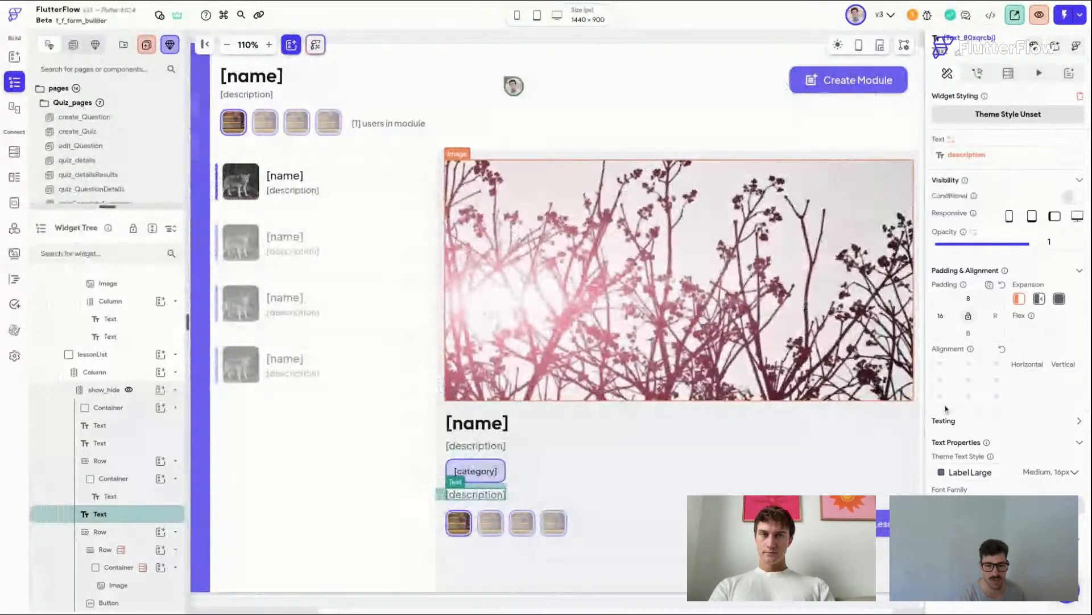
{"action": "left_click", "coordinate": [979, 471]}
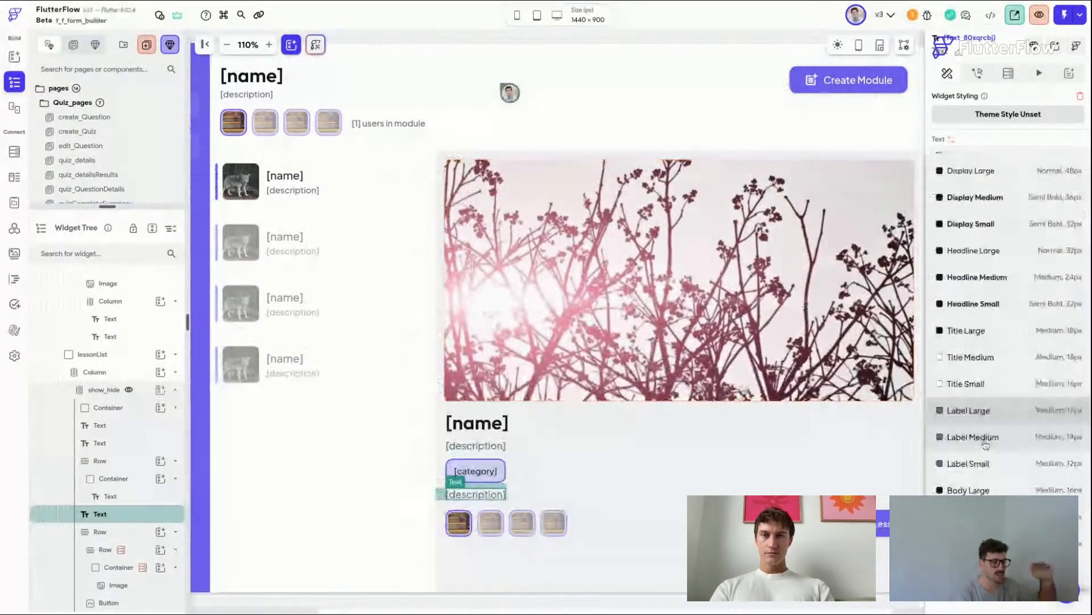
{"action": "left_click", "coordinate": [974, 438]}
Step: Replace the duplicated text's binding with the label "Users Completed" and set its top padding to 16
{"action": "left_click", "coordinate": [995, 162]}
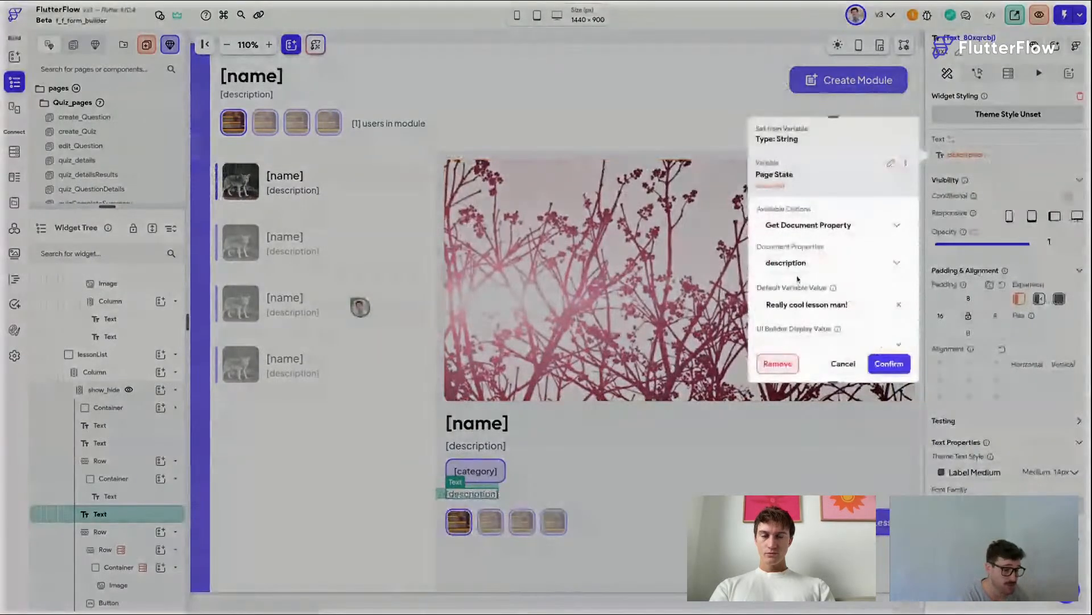
{"action": "left_click", "coordinate": [778, 364]}
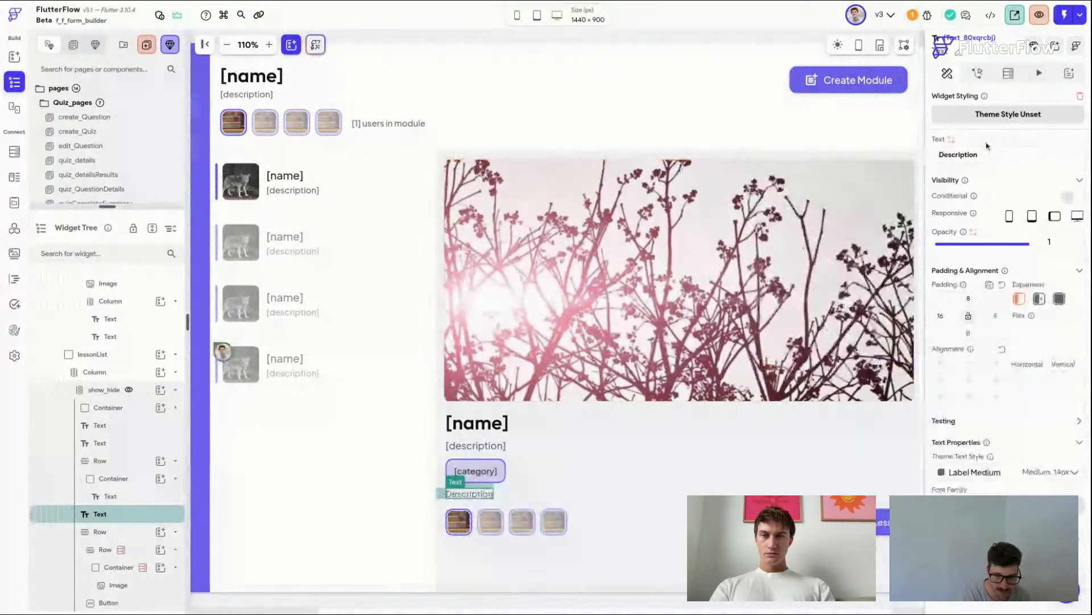
{"action": "left_click_drag", "start_coordinate": [987, 153], "coordinate": [917, 155]}
{"action": "type", "text": "users C"}
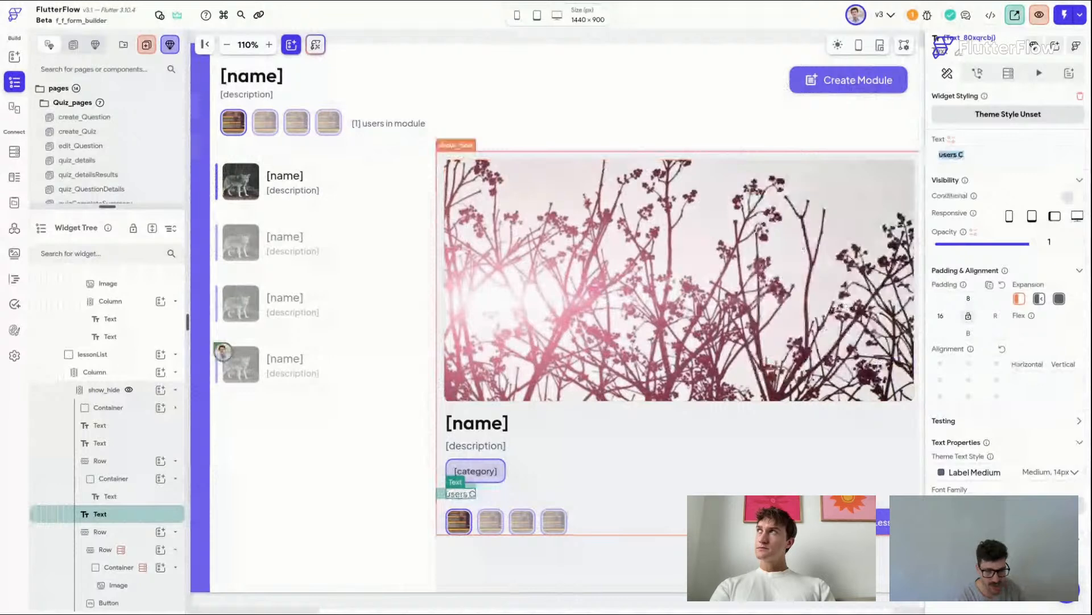
{"action": "type", "text": "Users Completed"}
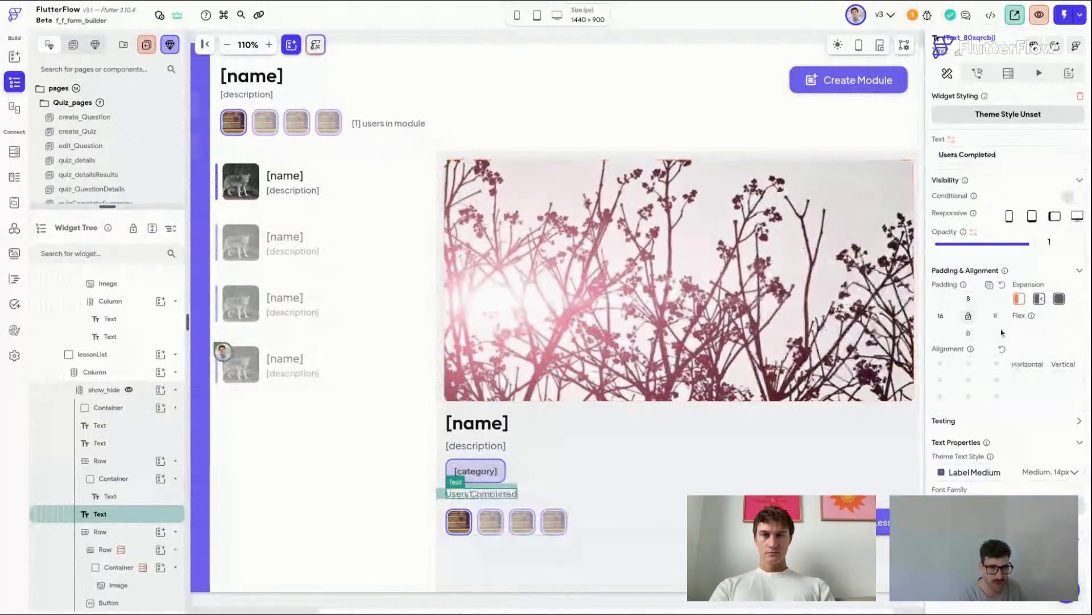
{"action": "double_click", "coordinate": [969, 298]}
{"action": "type", "text": "16"}
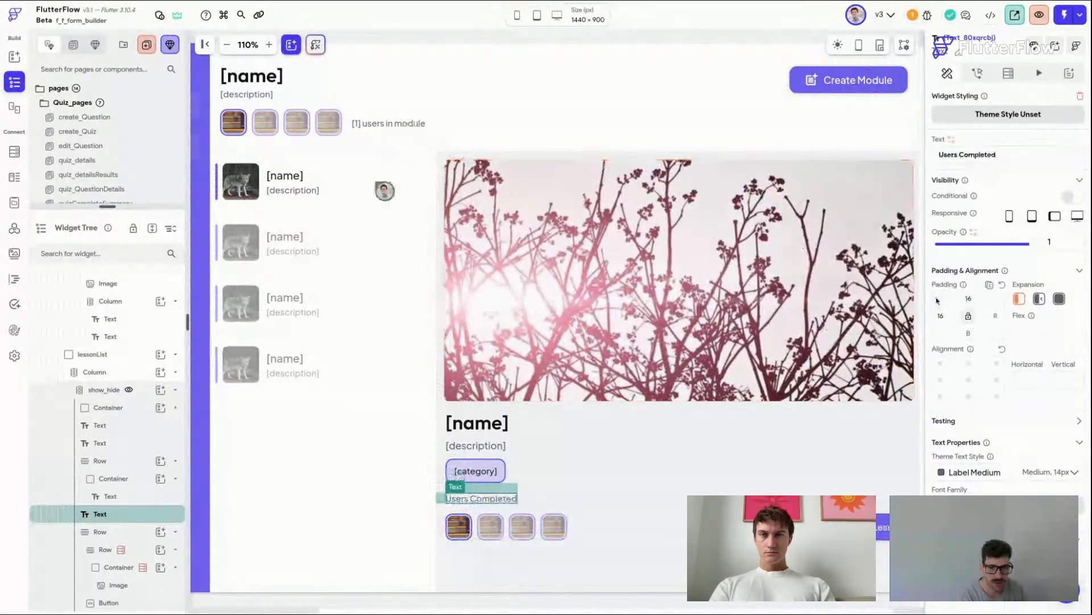
Step: Set the top padding of the row holding the completed-users avatars to 8
{"action": "left_click", "coordinate": [597, 532]}
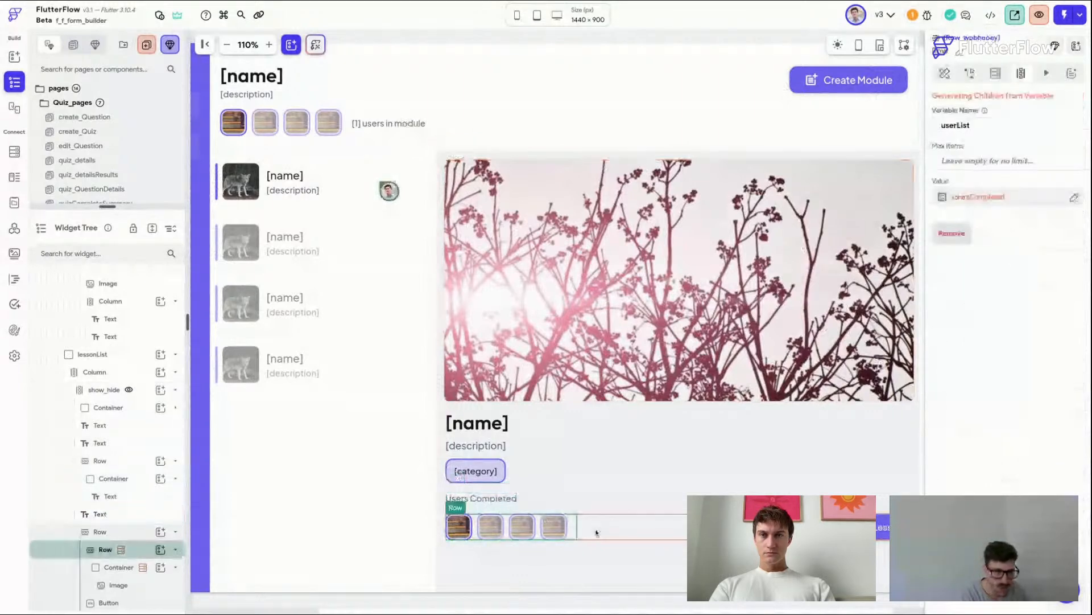
{"action": "left_click", "coordinate": [597, 532]}
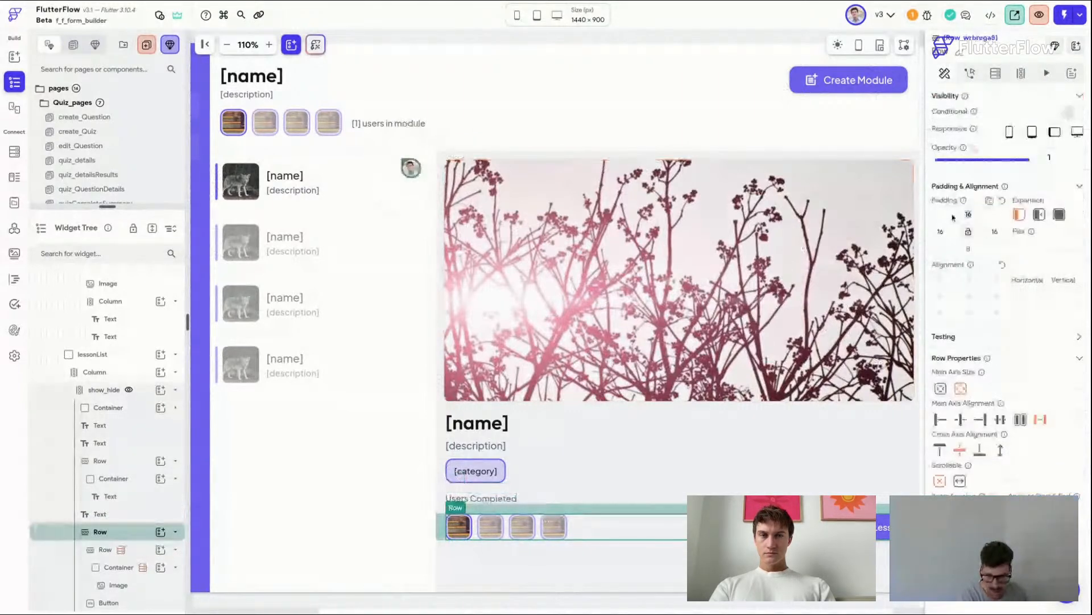
{"action": "type", "text": "8"}
{"action": "left_click", "coordinate": [663, 43]}
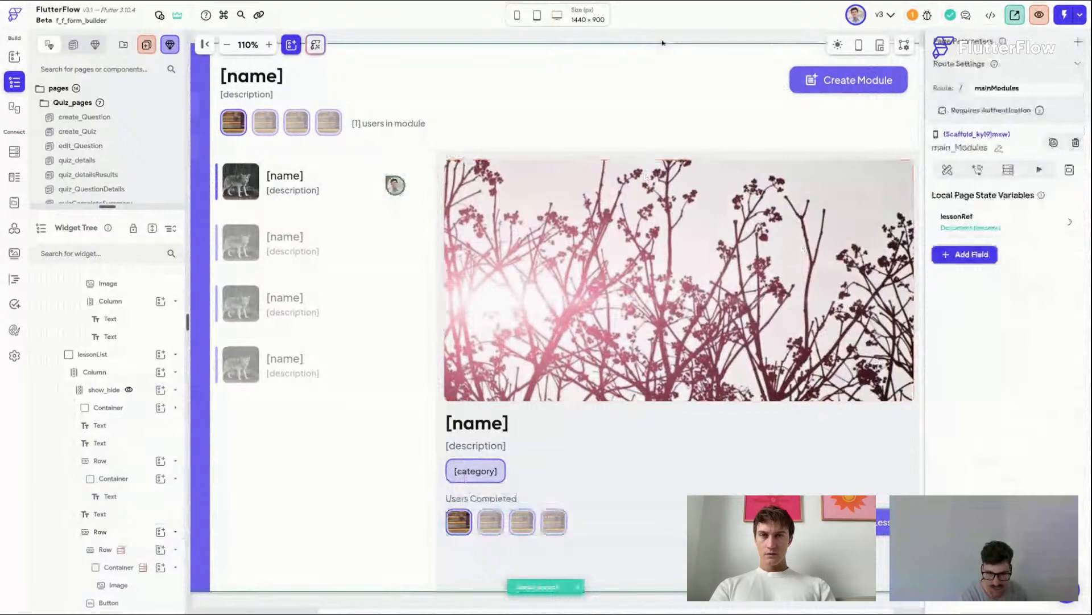
Step: Inspect the completed-users avatar row and its properties
{"action": "scroll", "coordinate": [662, 42], "scroll_direction": "right", "scroll_amount": 1}
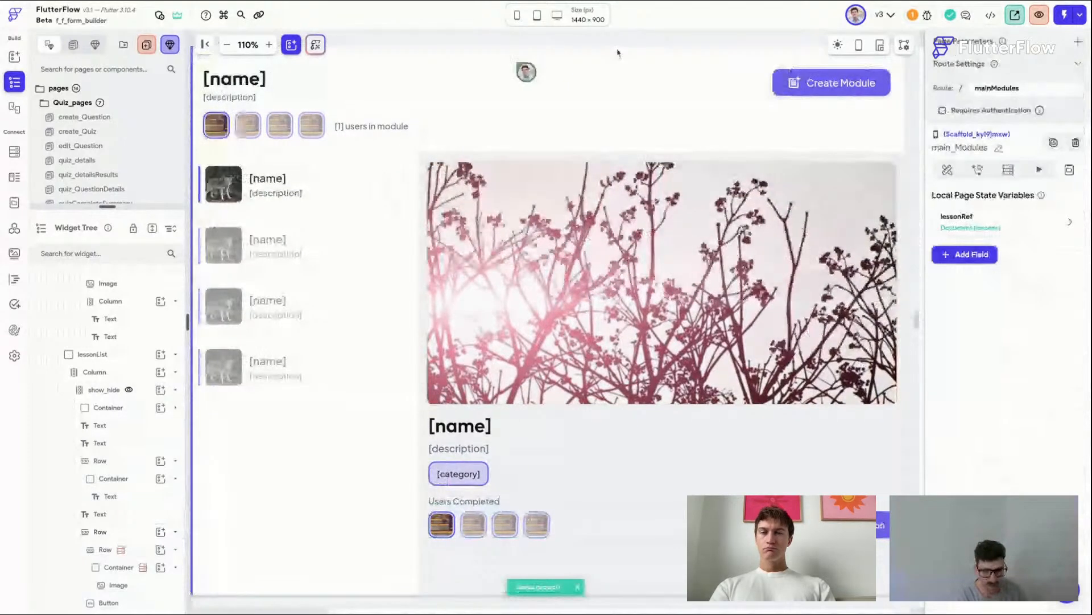
{"action": "left_click", "coordinate": [455, 532]}
{"action": "left_click", "coordinate": [456, 534]}
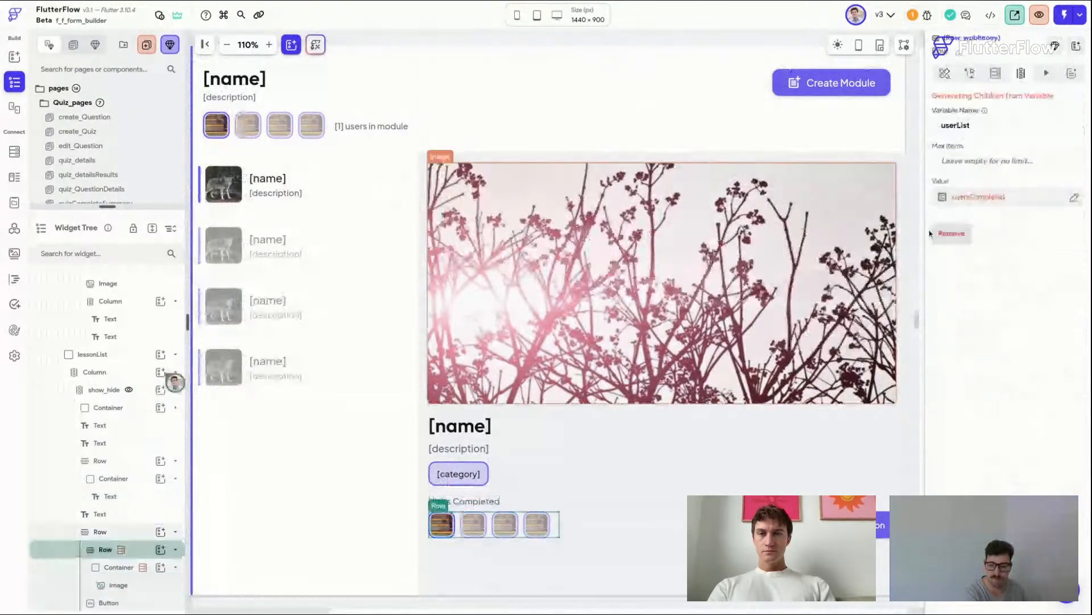
{"action": "left_click", "coordinate": [945, 74]}
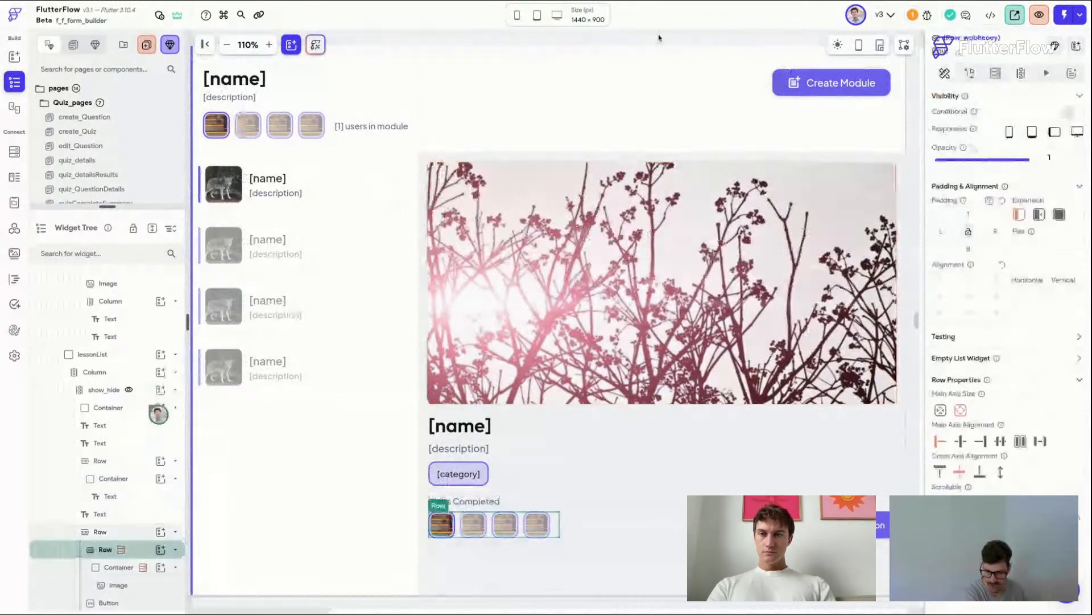
{"action": "left_click", "coordinate": [659, 38]}
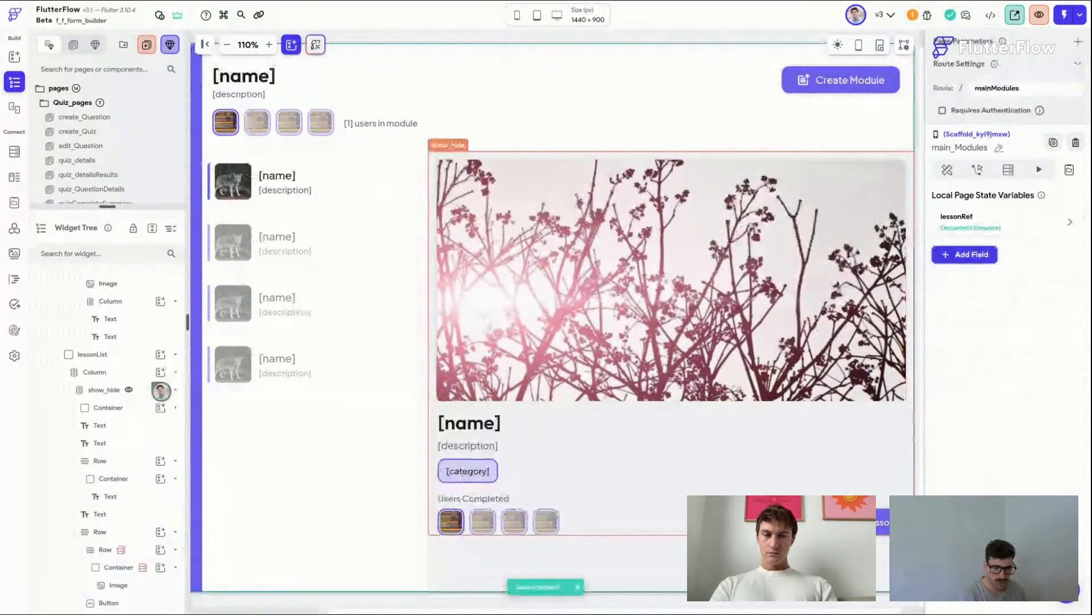
Step: Select the Complete Lesson button and add an Update Document backend action to its On Tap trigger
{"action": "left_click", "coordinate": [864, 521]}
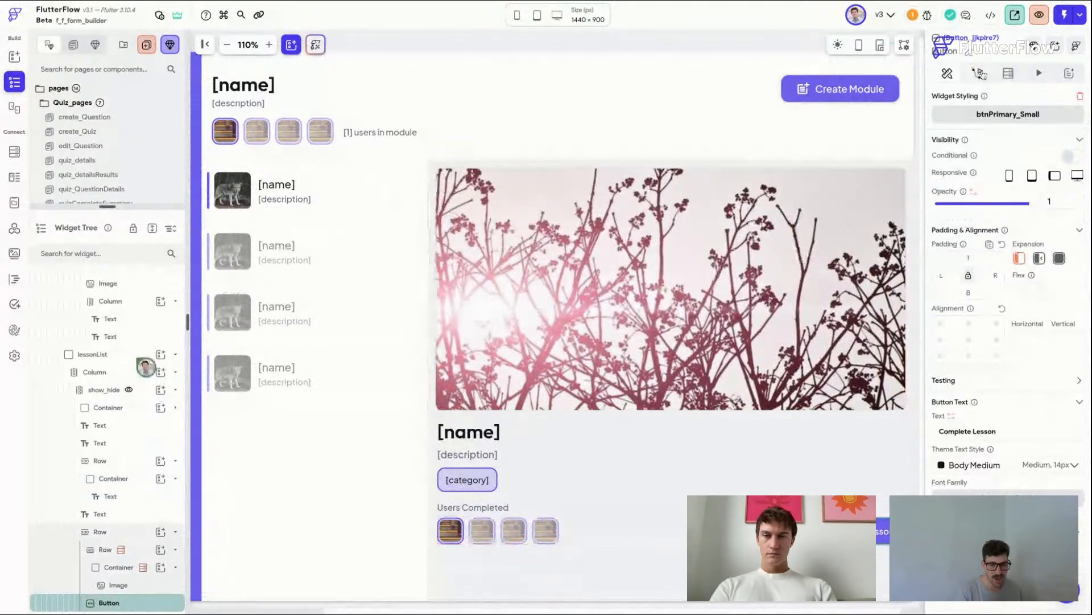
{"action": "left_click", "coordinate": [980, 74]}
{"action": "left_click", "coordinate": [1022, 196]}
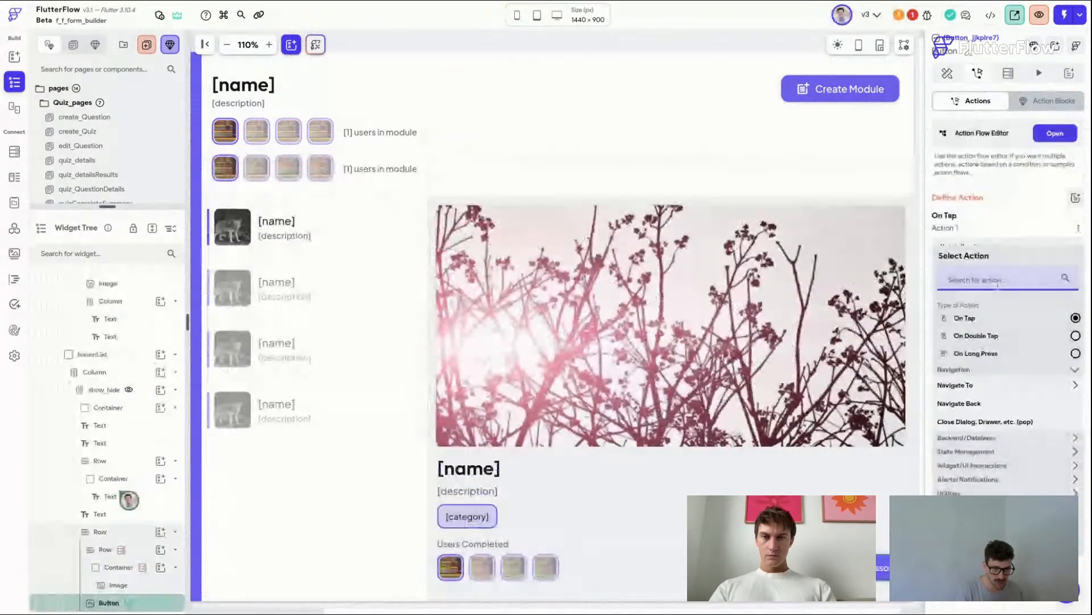
{"action": "type", "text": "update"}
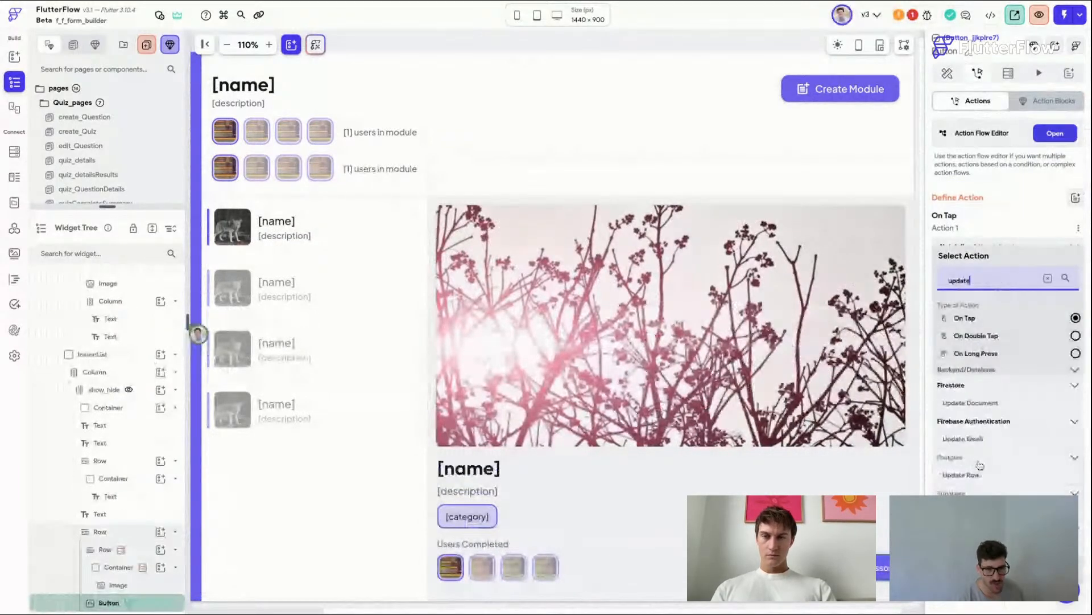
{"action": "scroll", "coordinate": [981, 393], "scroll_direction": "down", "scroll_amount": 1}
{"action": "type", "text": "te"}
{"action": "left_click", "coordinate": [981, 390]}
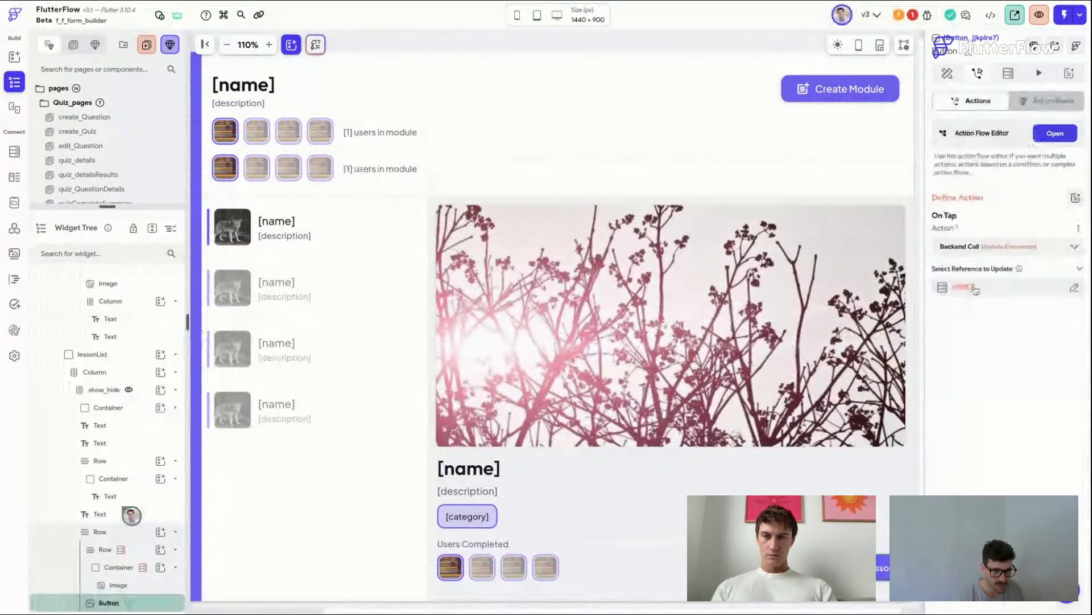
Step: Set the document to update to the reference property of the lessonRef page state variable
{"action": "left_click", "coordinate": [975, 290]}
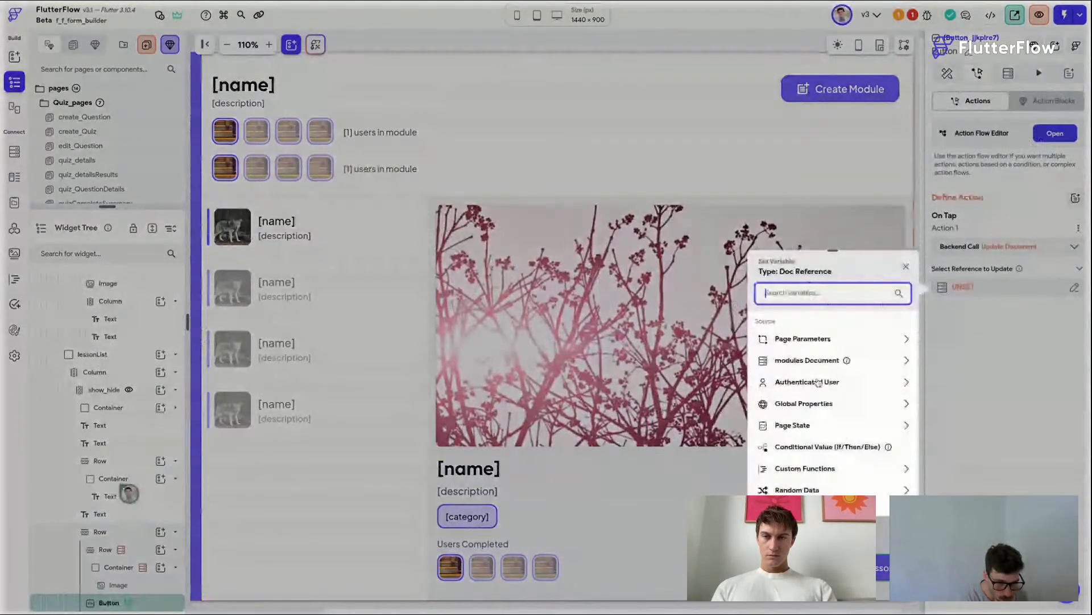
{"action": "left_click", "coordinate": [796, 425]}
{"action": "left_click", "coordinate": [793, 404]}
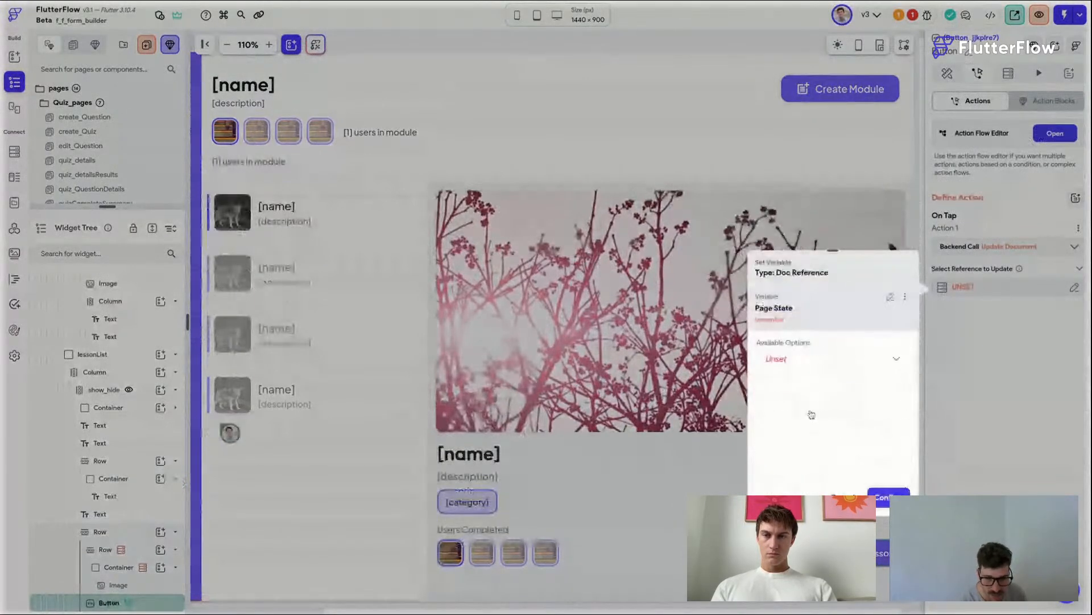
{"action": "left_click", "coordinate": [799, 364]}
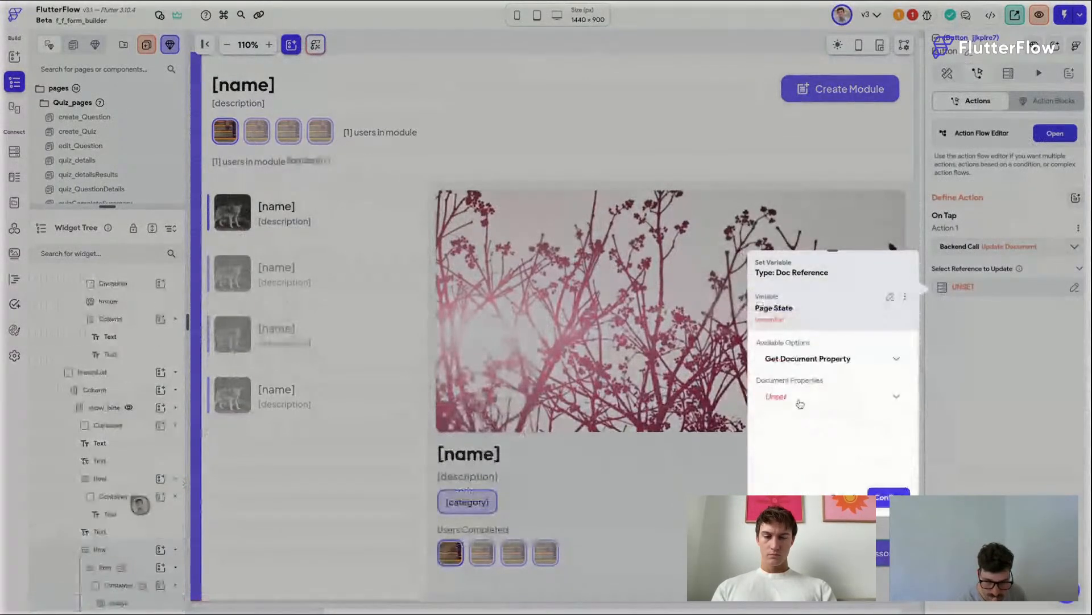
{"action": "left_click", "coordinate": [795, 398]}
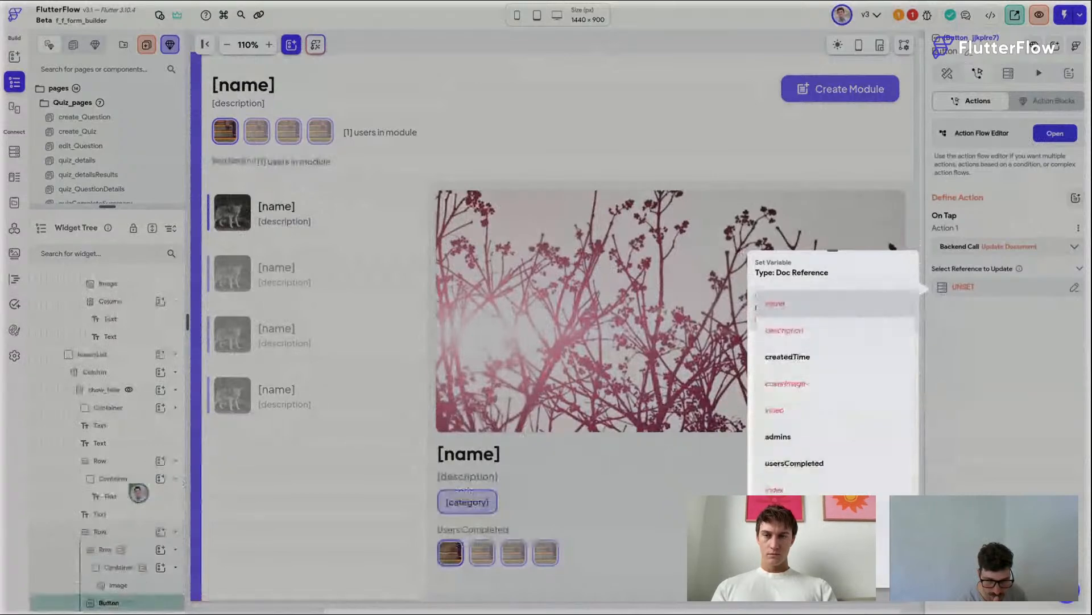
{"action": "left_click", "coordinate": [791, 570]}
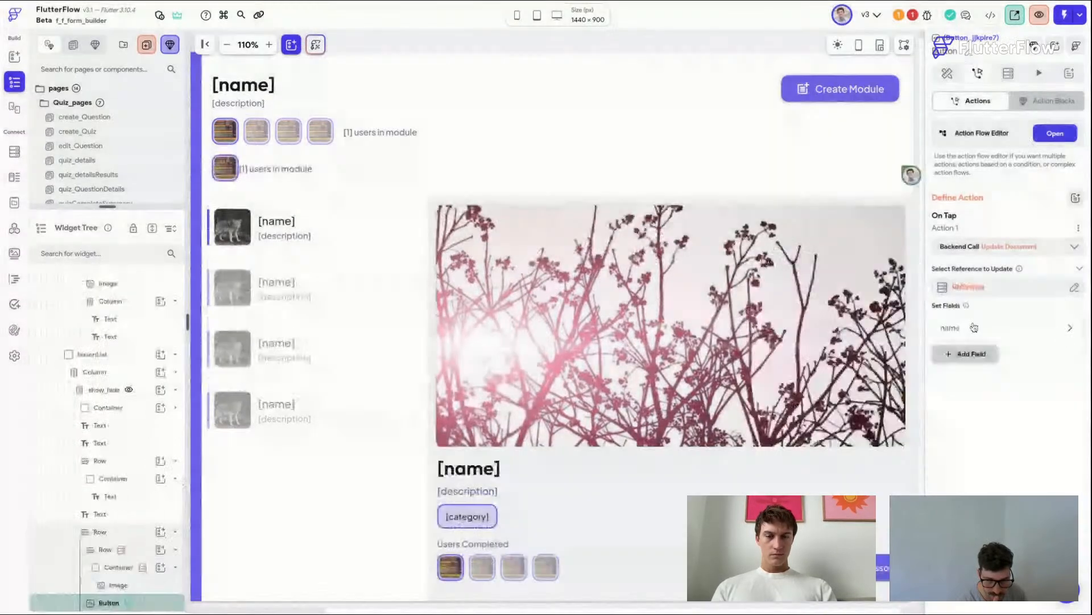
Step: Add the usersCompleted field with list update type Add to Set, using the authenticated user's reference as the value
{"action": "left_click", "coordinate": [981, 389]}
{"action": "left_click", "coordinate": [984, 414]}
{"action": "left_click", "coordinate": [979, 427]}
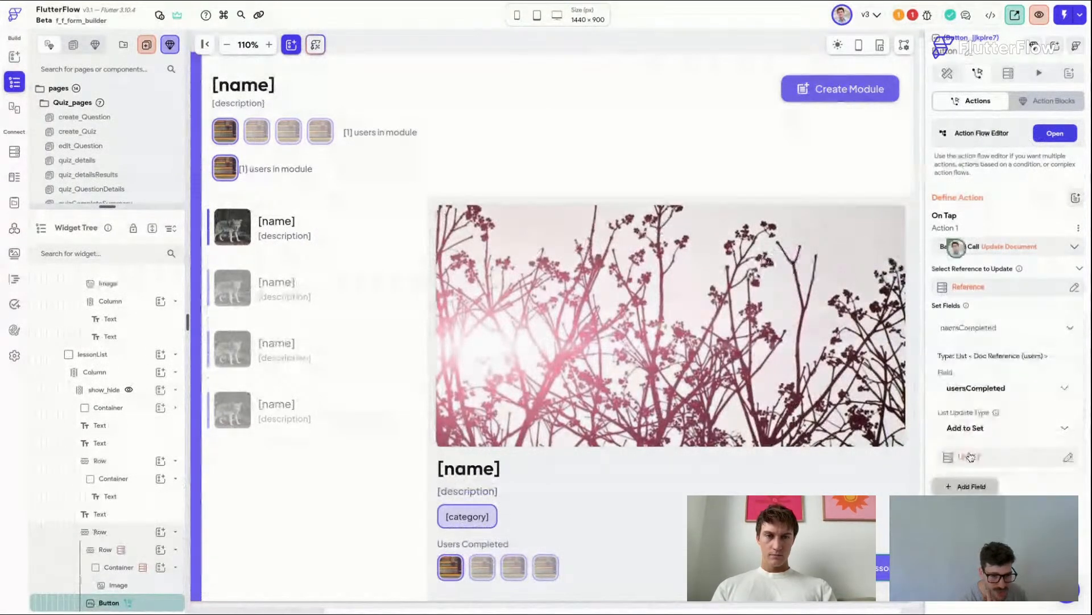
{"action": "left_click", "coordinate": [974, 461]}
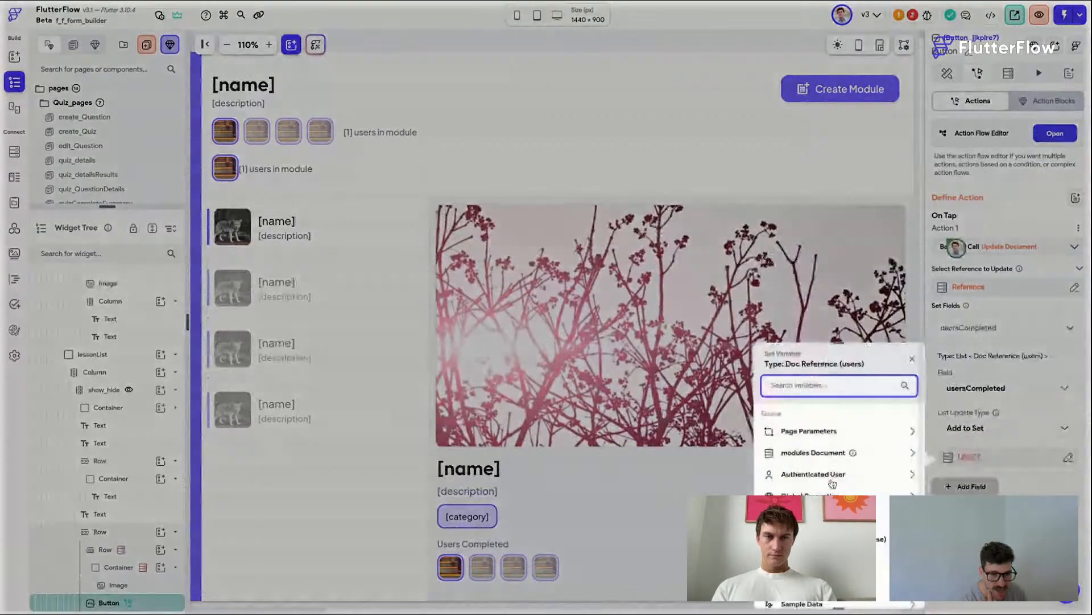
{"action": "left_click", "coordinate": [813, 510]}
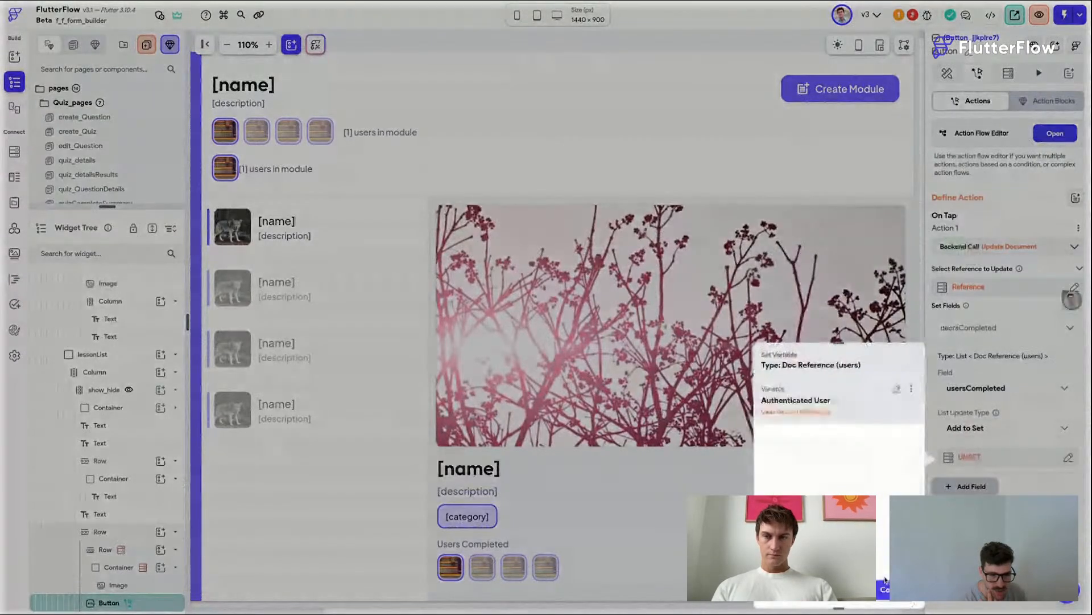
{"action": "left_click", "coordinate": [885, 587]}
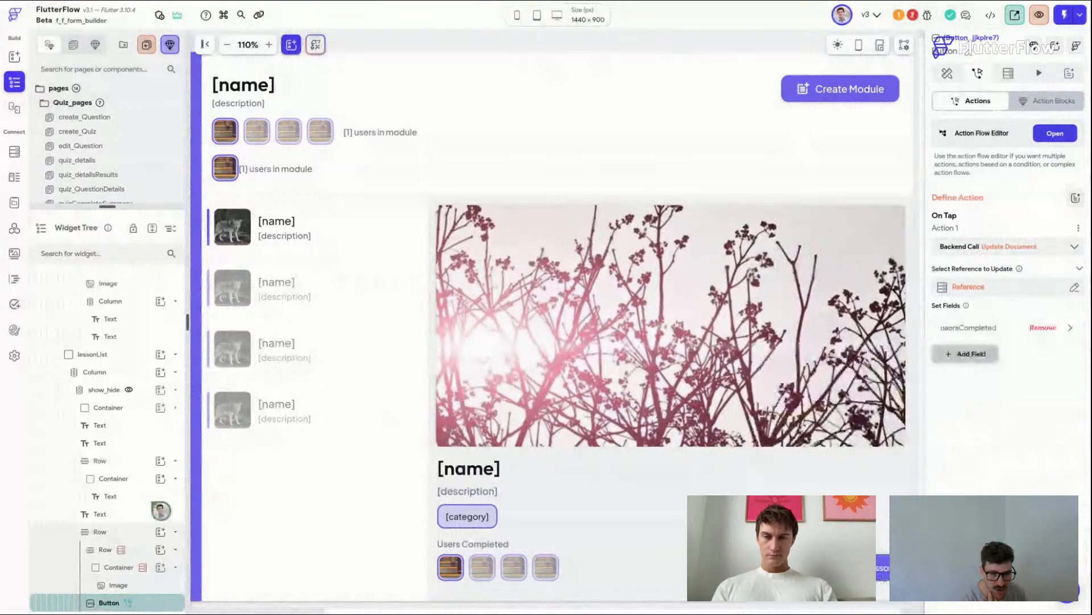
Step: Open the project issues and examine the Firestore Query error on the avatar container
{"action": "left_click", "coordinate": [954, 74]}
{"action": "left_click", "coordinate": [918, 15]}
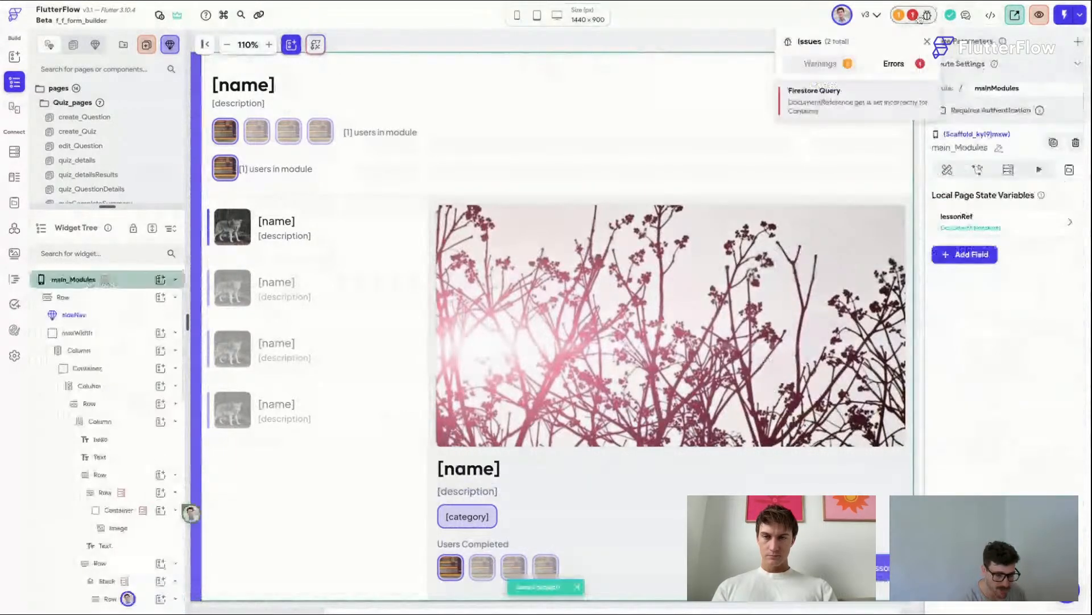
{"action": "left_click", "coordinate": [905, 98]}
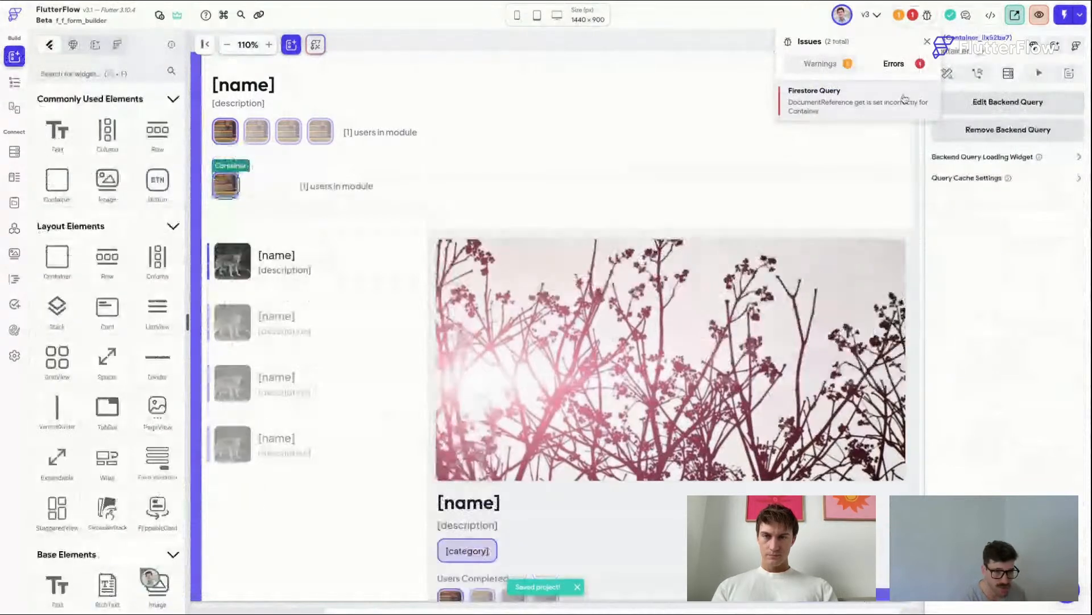
{"action": "left_click", "coordinate": [463, 107]}
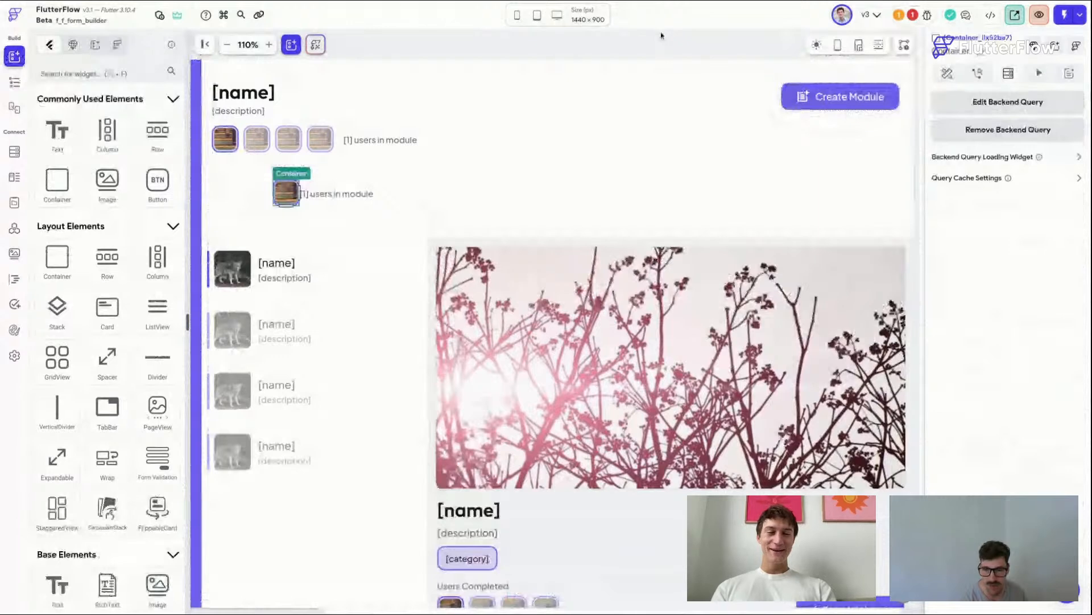
{"action": "scroll", "coordinate": [536, 39], "scroll_direction": "left", "scroll_amount": 1}
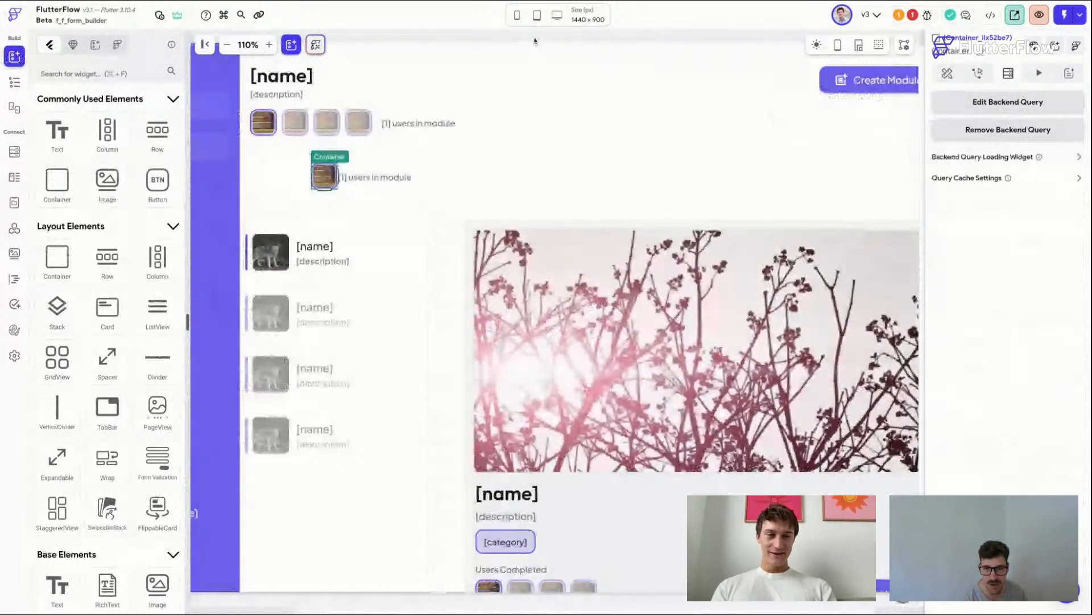
{"action": "scroll", "coordinate": [625, 467], "scroll_direction": "left", "scroll_amount": 3}
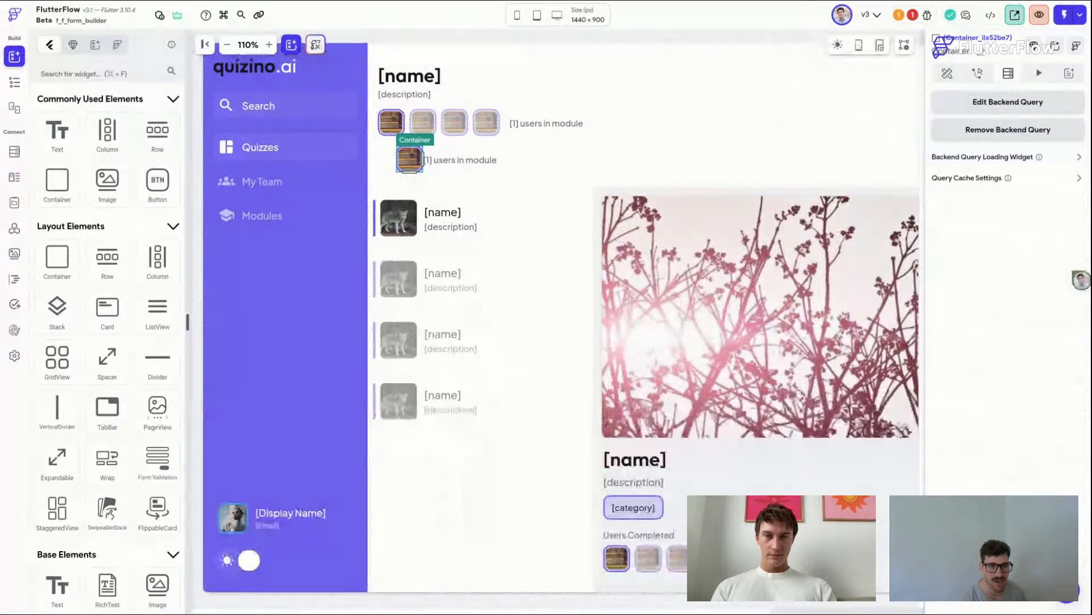
Step: Try to launch the app in test mode
{"action": "left_click", "coordinate": [1064, 14]}
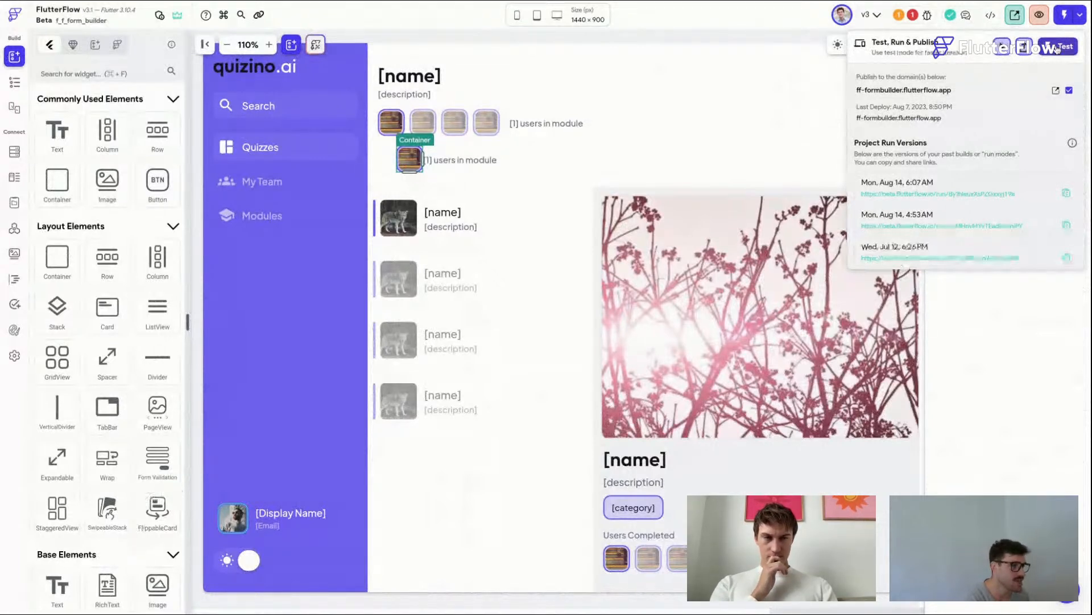
{"action": "left_click", "coordinate": [1057, 47]}
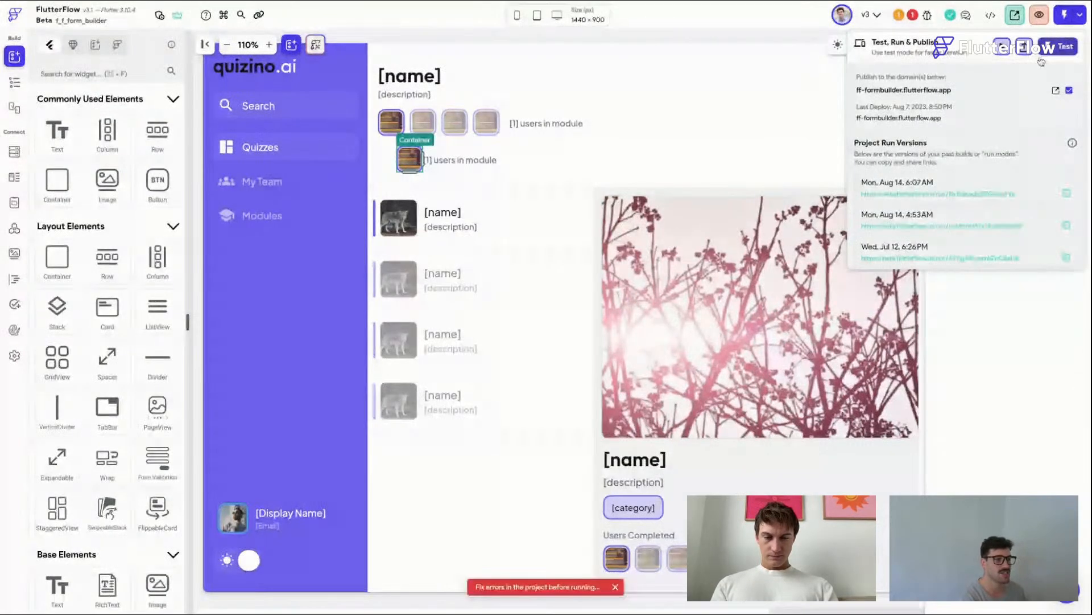
{"action": "left_click", "coordinate": [1071, 44]}
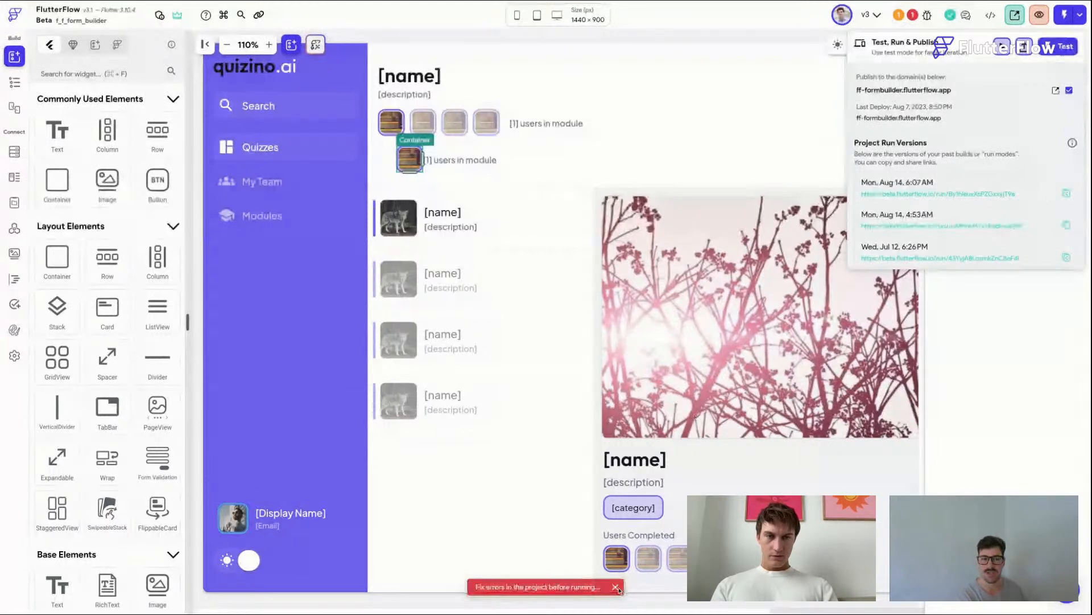
{"action": "left_click", "coordinate": [619, 590]}
{"action": "left_click", "coordinate": [914, 15]}
{"action": "left_click", "coordinate": [915, 16]}
{"action": "left_click", "coordinate": [915, 16]}
{"action": "left_click", "coordinate": [915, 17]}
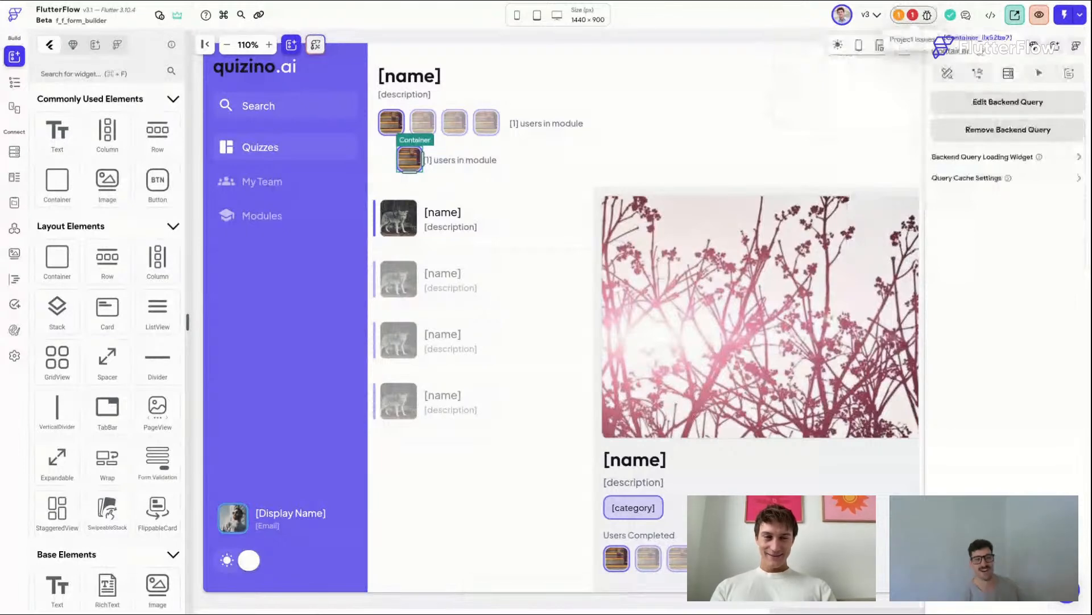
{"action": "left_click", "coordinate": [528, 42]}
{"action": "scroll", "coordinate": [528, 44], "scroll_direction": "up", "scroll_amount": 1}
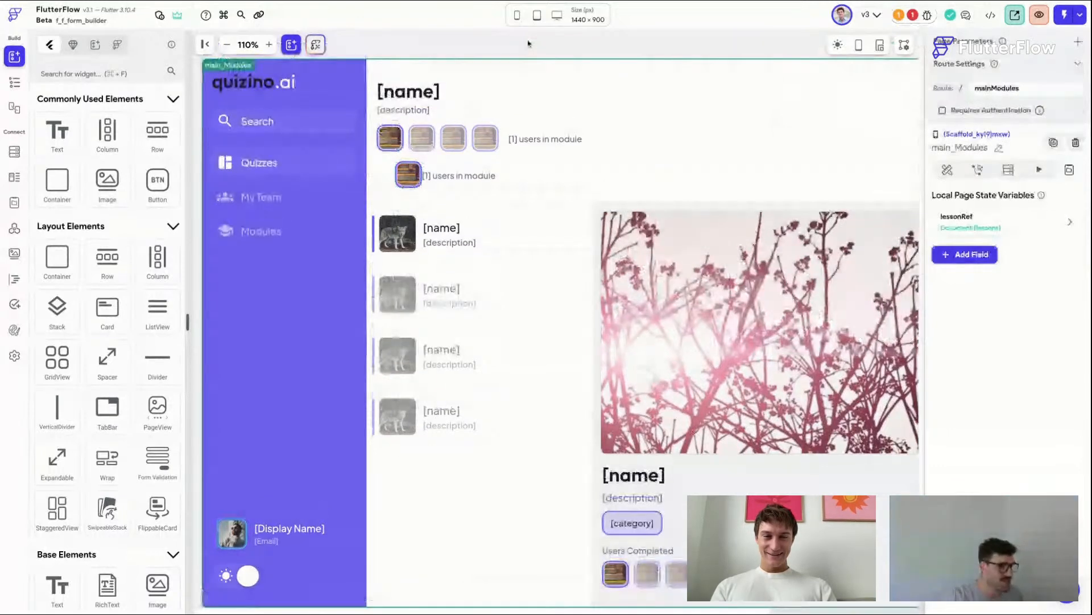
{"action": "scroll", "coordinate": [528, 44], "scroll_direction": "right", "scroll_amount": 1}
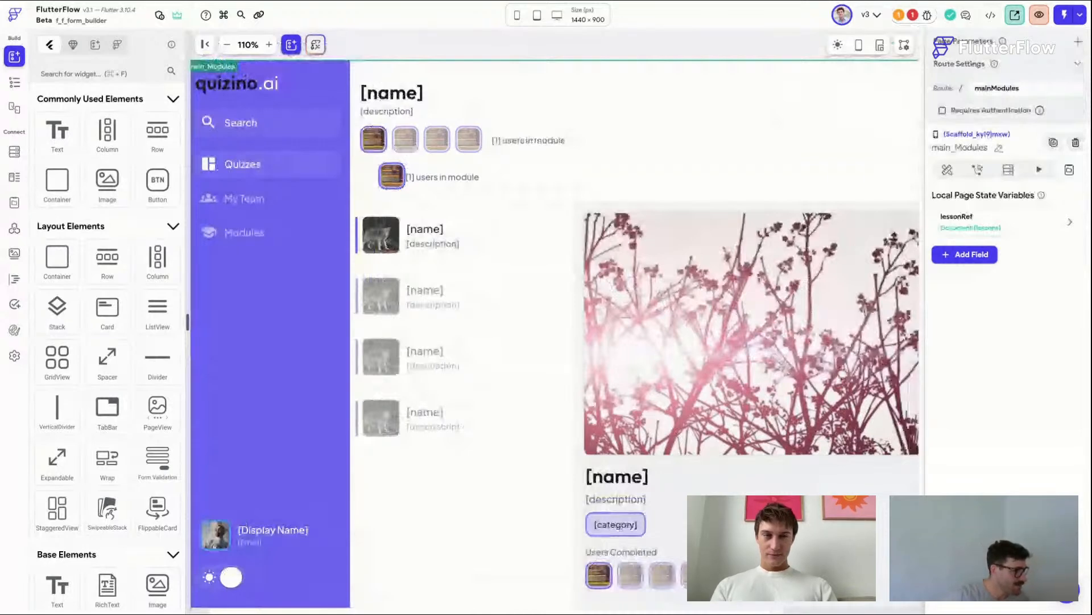
{"action": "scroll", "coordinate": [748, 256], "scroll_direction": "right", "scroll_amount": 4}
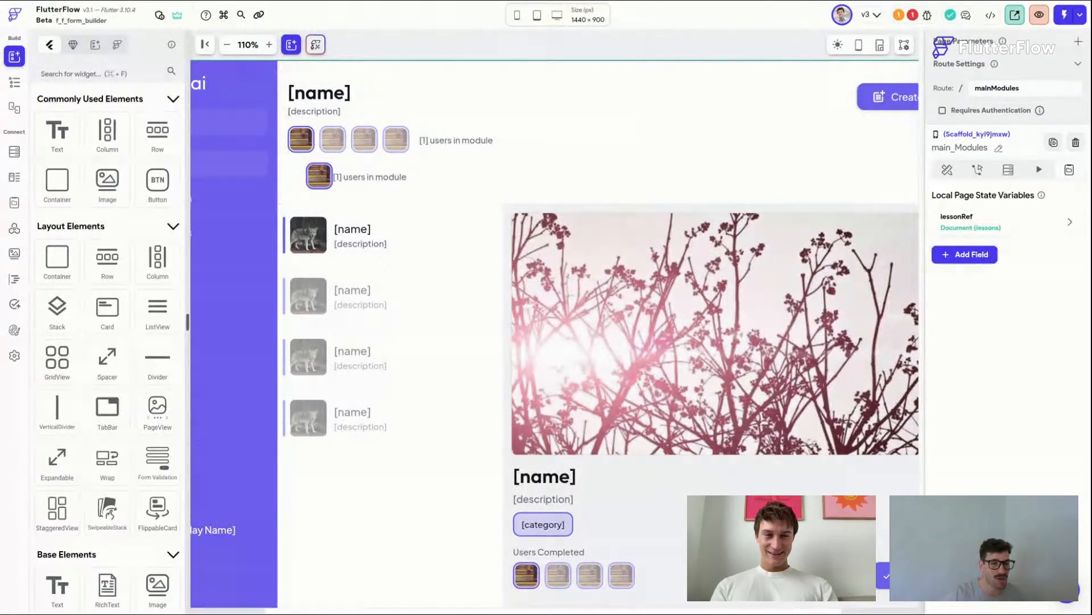
{"action": "scroll", "coordinate": [555, 333], "scroll_direction": "right", "scroll_amount": 3}
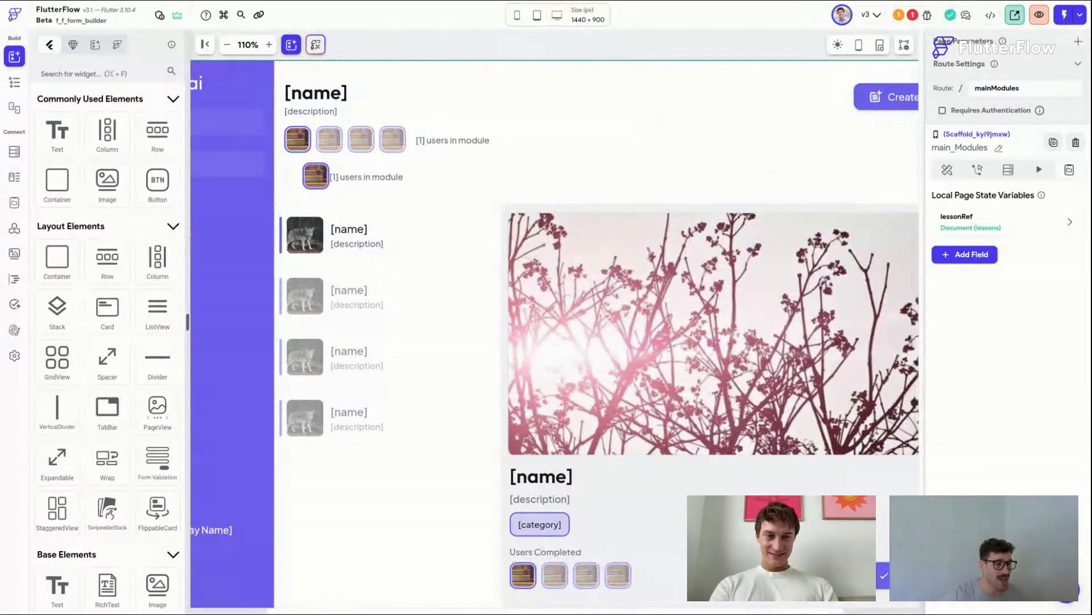
{"action": "scroll", "coordinate": [555, 333], "scroll_direction": "right", "scroll_amount": 2}
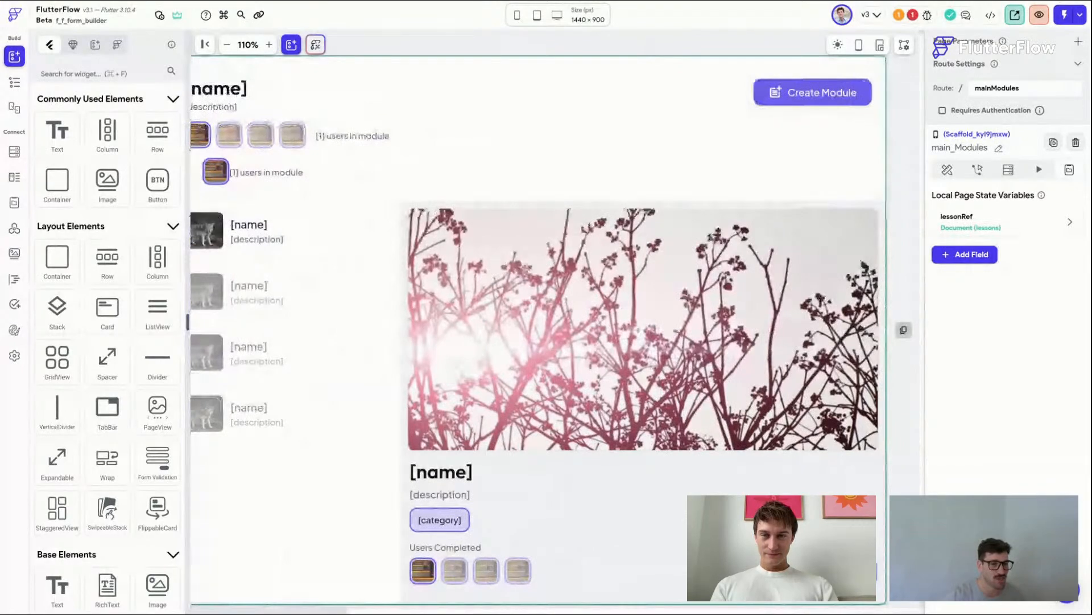
{"action": "scroll", "coordinate": [555, 333], "scroll_direction": "left", "scroll_amount": 5}
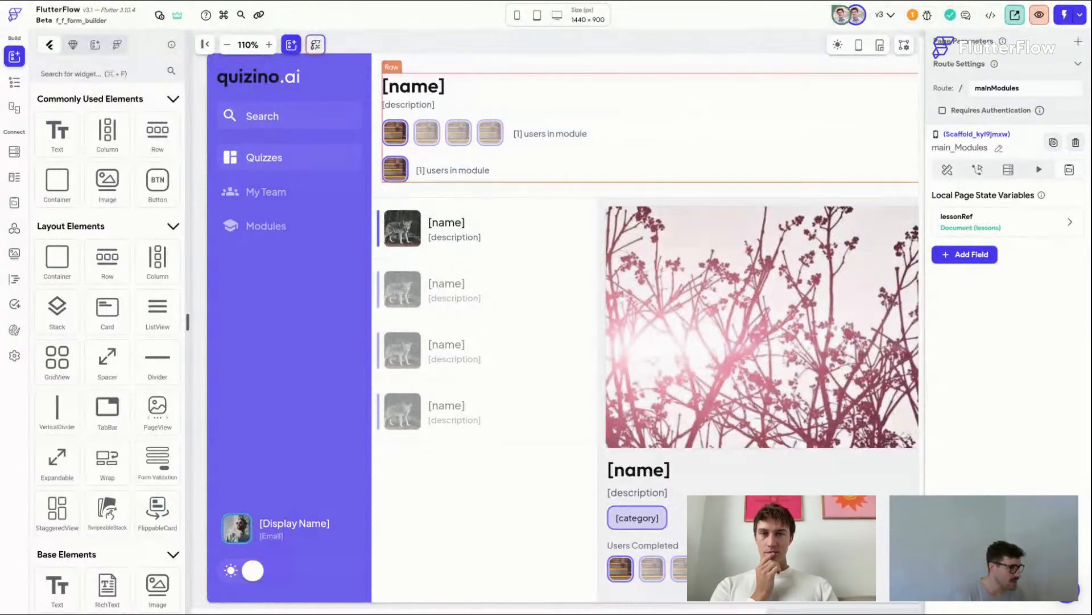
Step: Launch the app in test mode
{"action": "left_click", "coordinate": [1066, 15]}
{"action": "left_click", "coordinate": [1060, 48]}
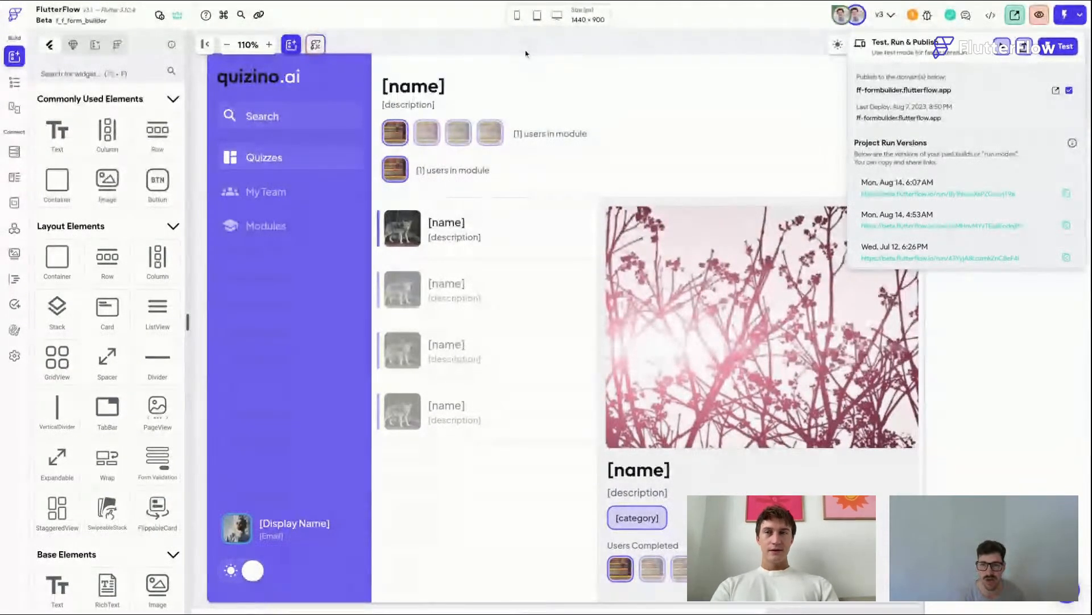
{"action": "left_click", "coordinate": [572, 43]}
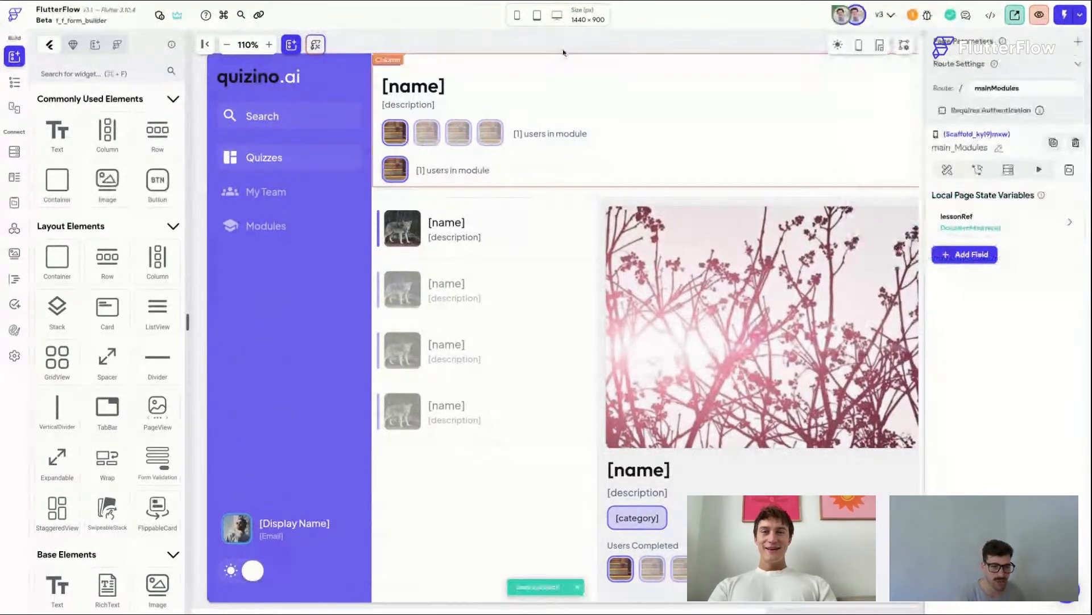
{"action": "scroll", "coordinate": [561, 46], "scroll_direction": "right", "scroll_amount": 4}
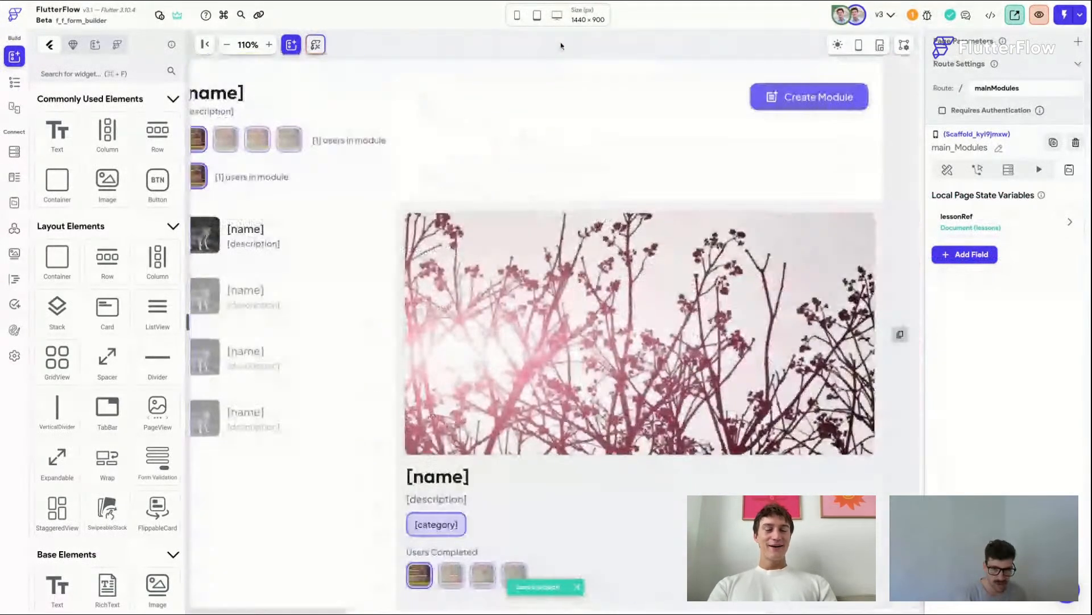
{"action": "scroll", "coordinate": [561, 46], "scroll_direction": "left", "scroll_amount": 4}
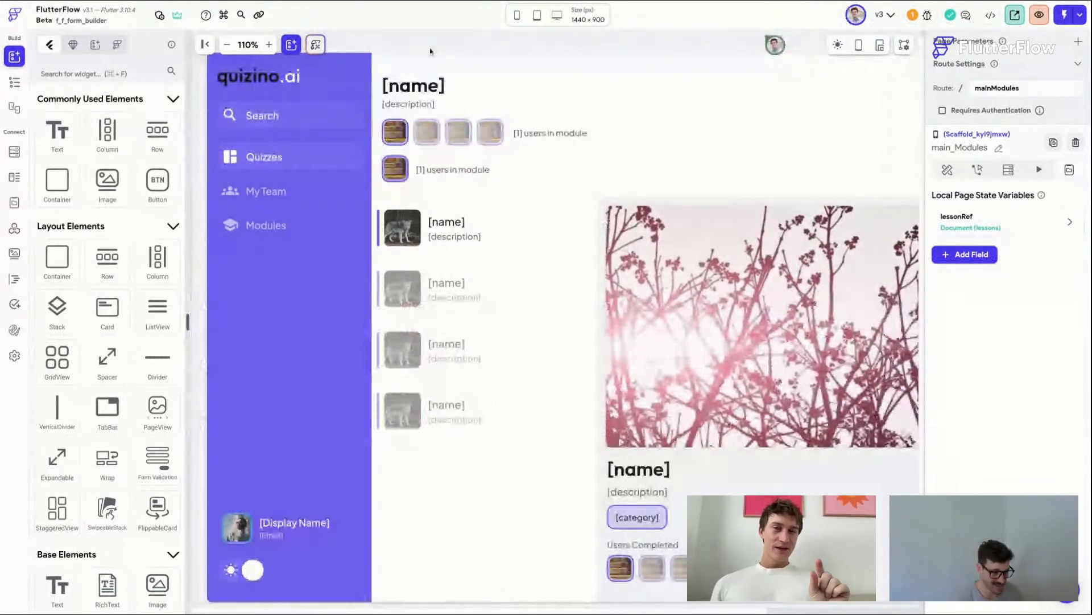
{"action": "scroll", "coordinate": [430, 51], "scroll_direction": "up", "scroll_amount": 1}
{"action": "scroll", "coordinate": [556, 333], "scroll_direction": "right", "scroll_amount": 1}
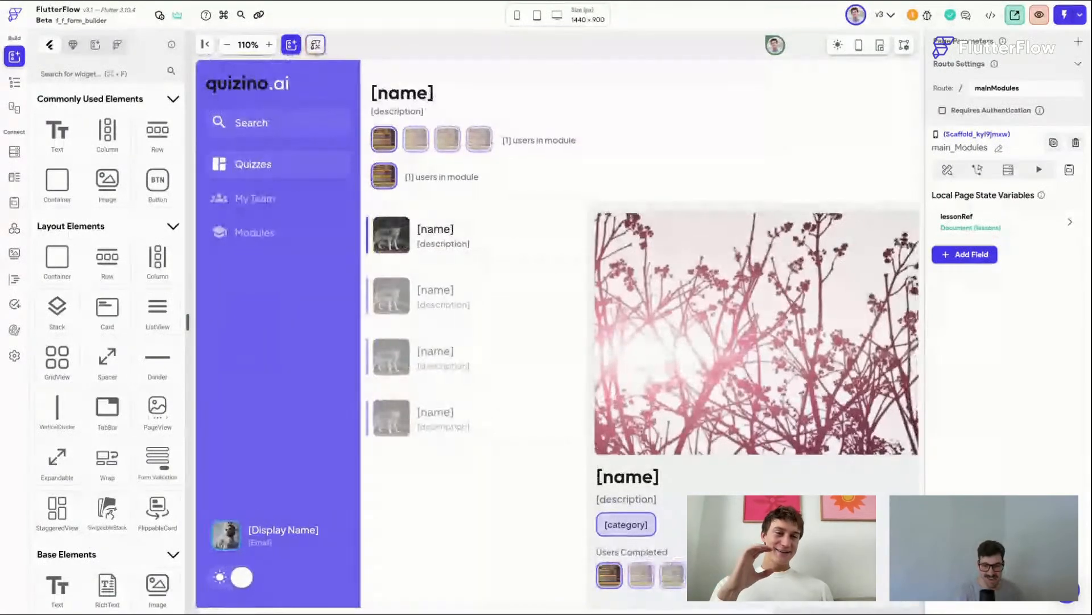
{"action": "scroll", "coordinate": [557, 333], "scroll_direction": "right", "scroll_amount": 5}
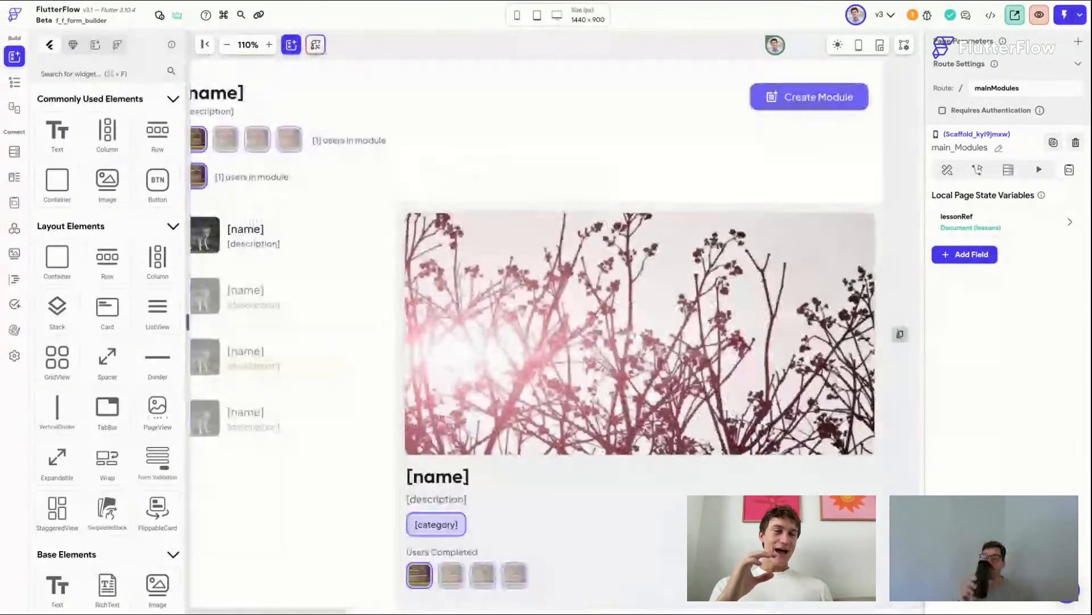
{"action": "scroll", "coordinate": [276, 304], "scroll_direction": "left", "scroll_amount": 2}
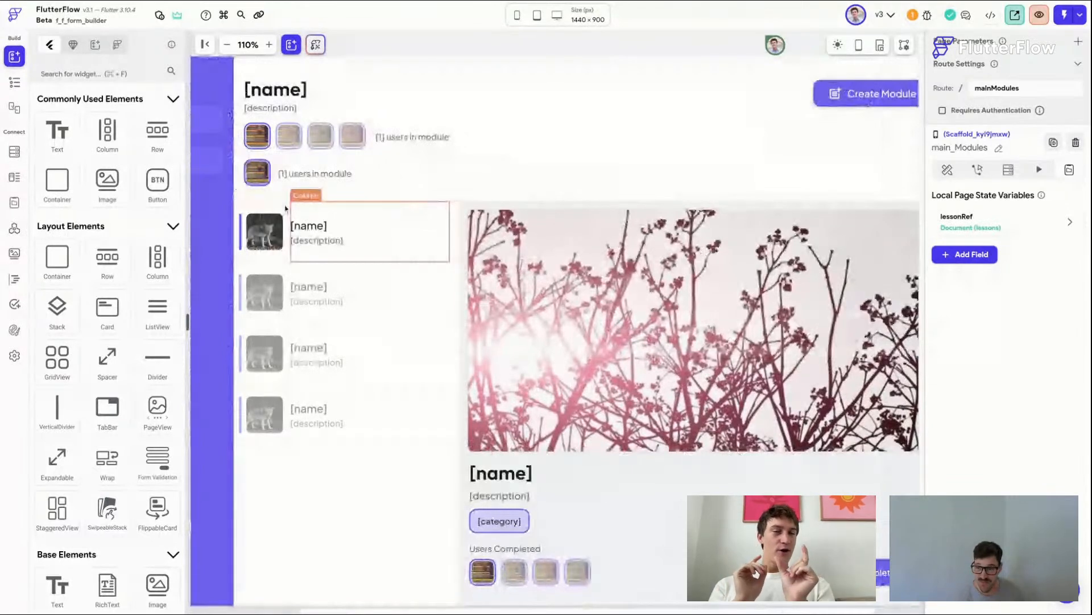
Step: Reorder the avatar containers inside the Stack's Row in the widget tree, moving the queried container up
{"action": "left_click", "coordinate": [274, 178]}
{"action": "left_click", "coordinate": [15, 83]}
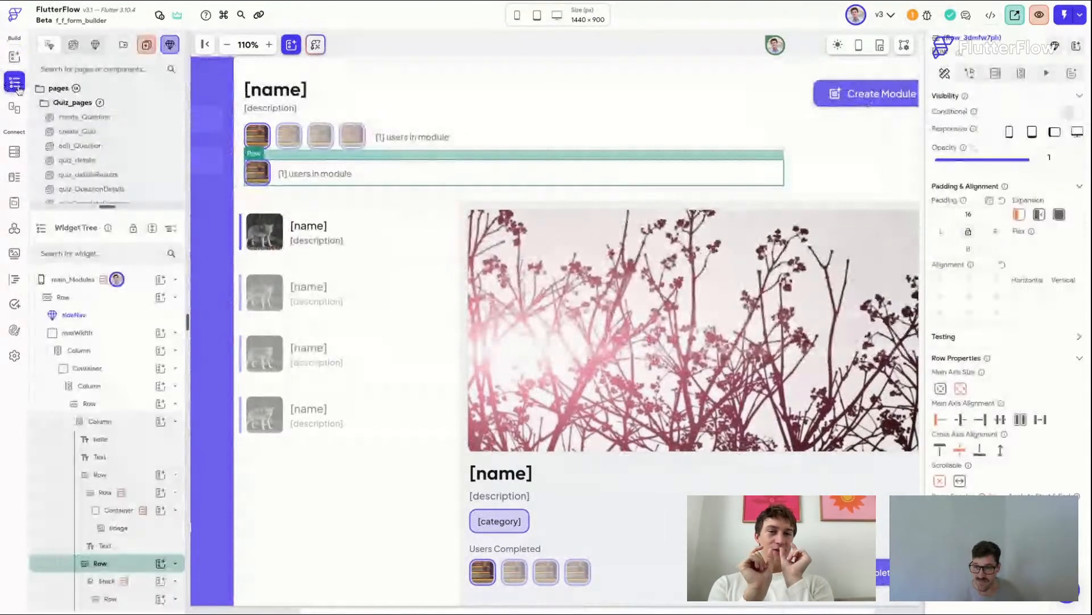
{"action": "scroll", "coordinate": [144, 487], "scroll_direction": "down", "scroll_amount": 2}
{"action": "left_click", "coordinate": [144, 487]}
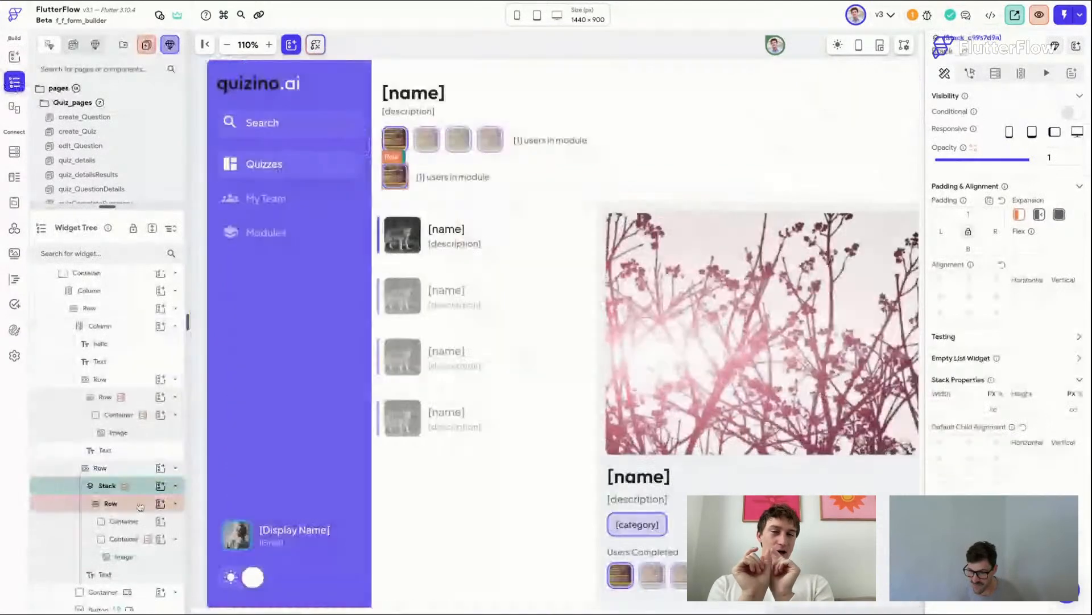
{"action": "left_click", "coordinate": [139, 504]}
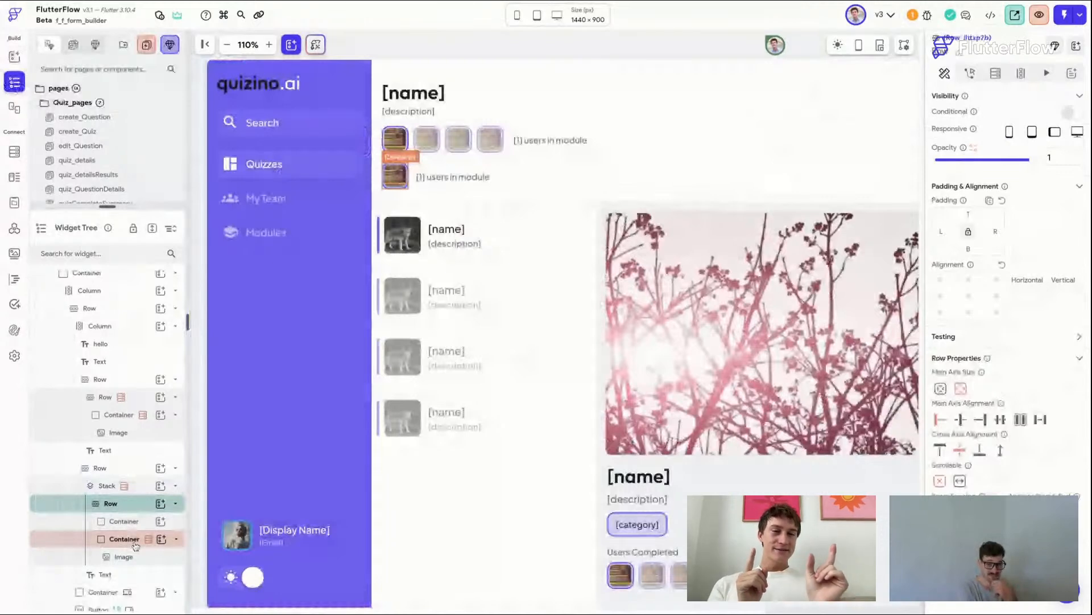
{"action": "left_click_drag", "start_coordinate": [135, 545], "coordinate": [135, 522]}
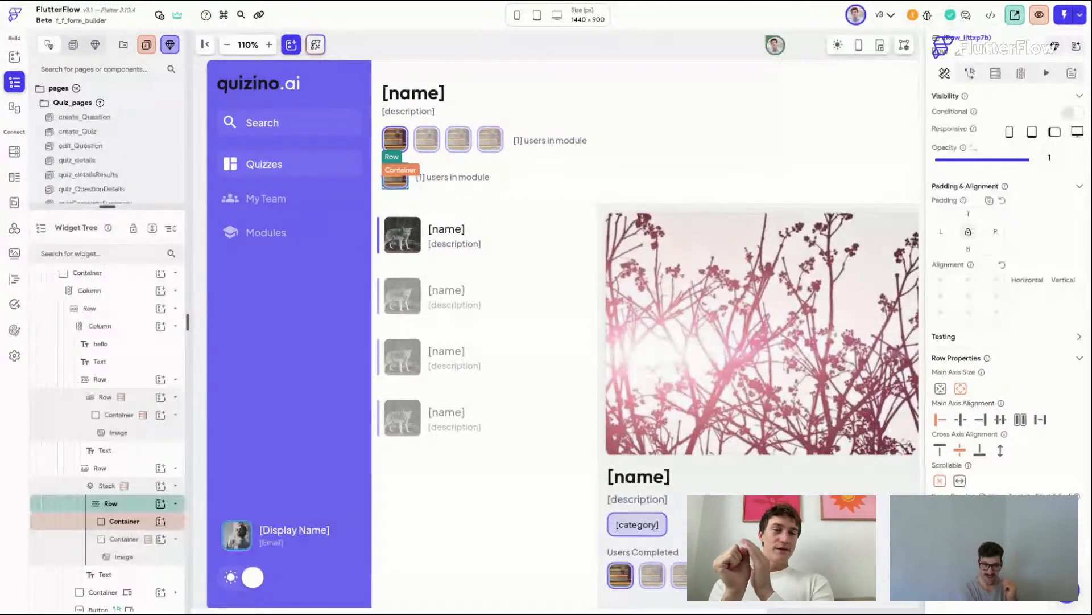
{"action": "left_click", "coordinate": [136, 545]}
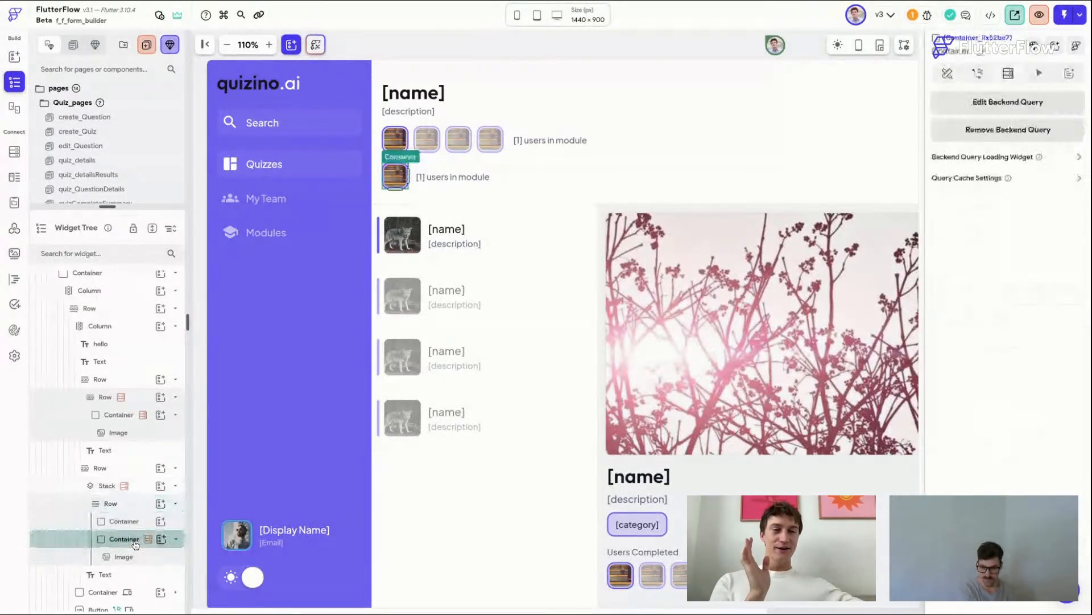
{"action": "left_click", "coordinate": [137, 544]}
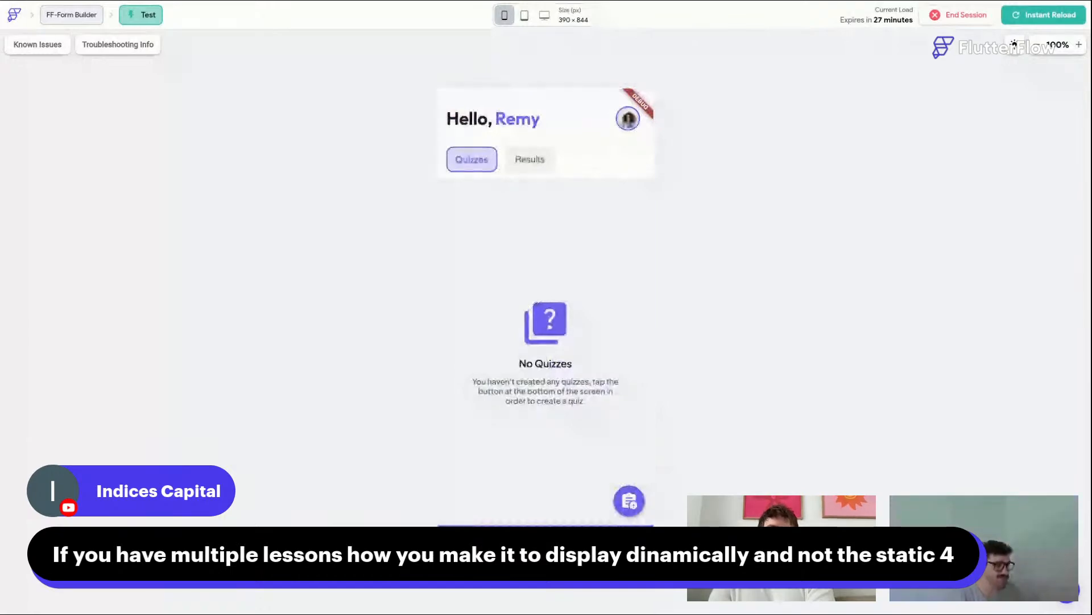
Step: Switch the test preview to desktop size and open the Modules page
{"action": "left_click", "coordinate": [545, 16]}
{"action": "left_click", "coordinate": [574, 71]}
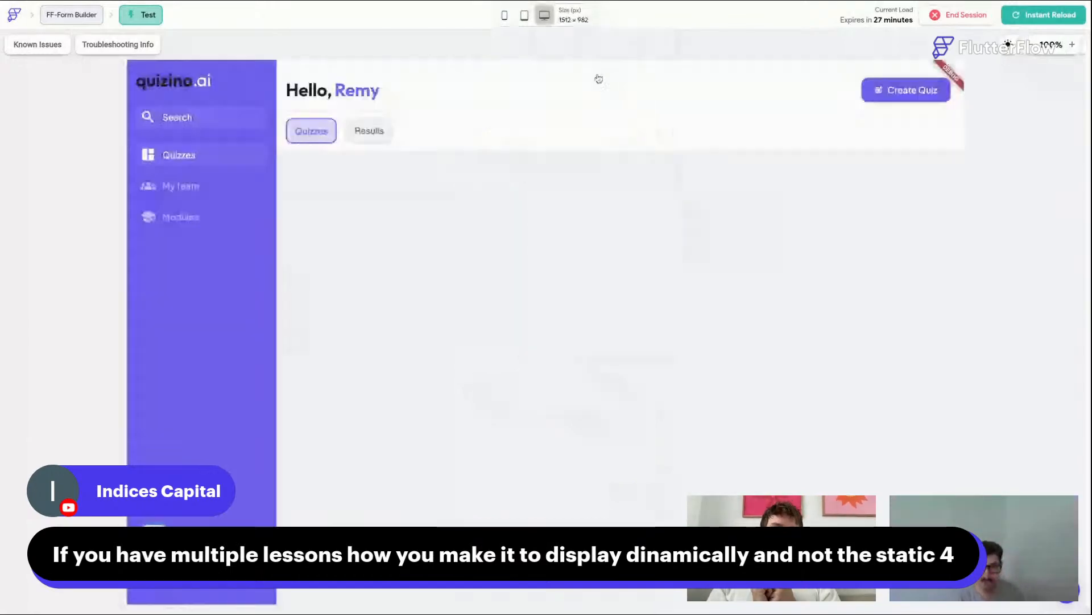
{"action": "left_click", "coordinate": [188, 225]}
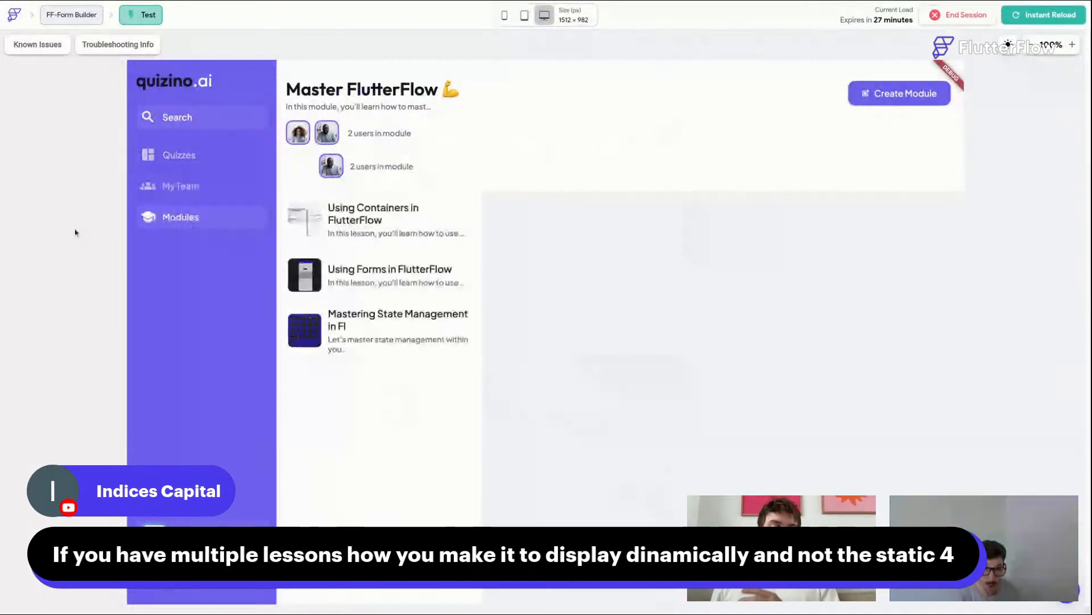
Step: Select each lesson in the module list to check the cover details panel
{"action": "scroll", "coordinate": [76, 232], "scroll_direction": "down", "scroll_amount": 1}
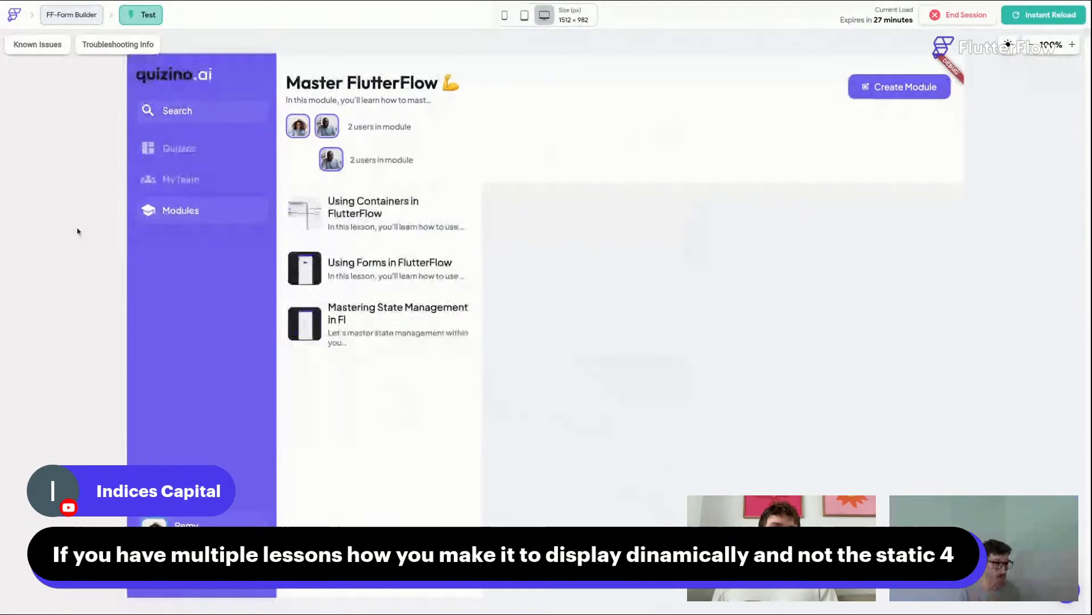
{"action": "left_click", "coordinate": [323, 223]}
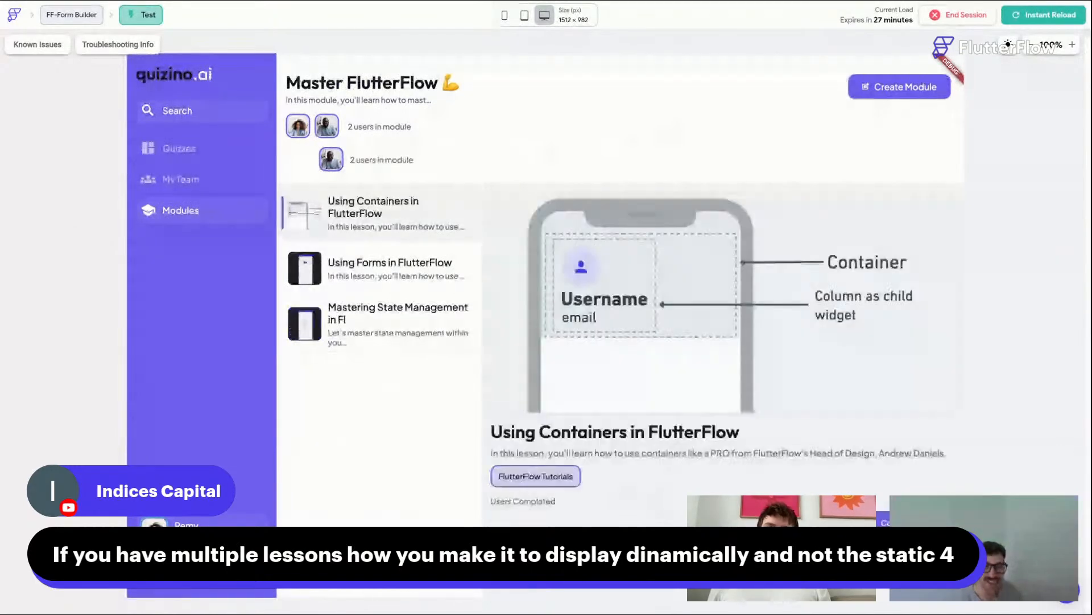
{"action": "left_click", "coordinate": [340, 268]}
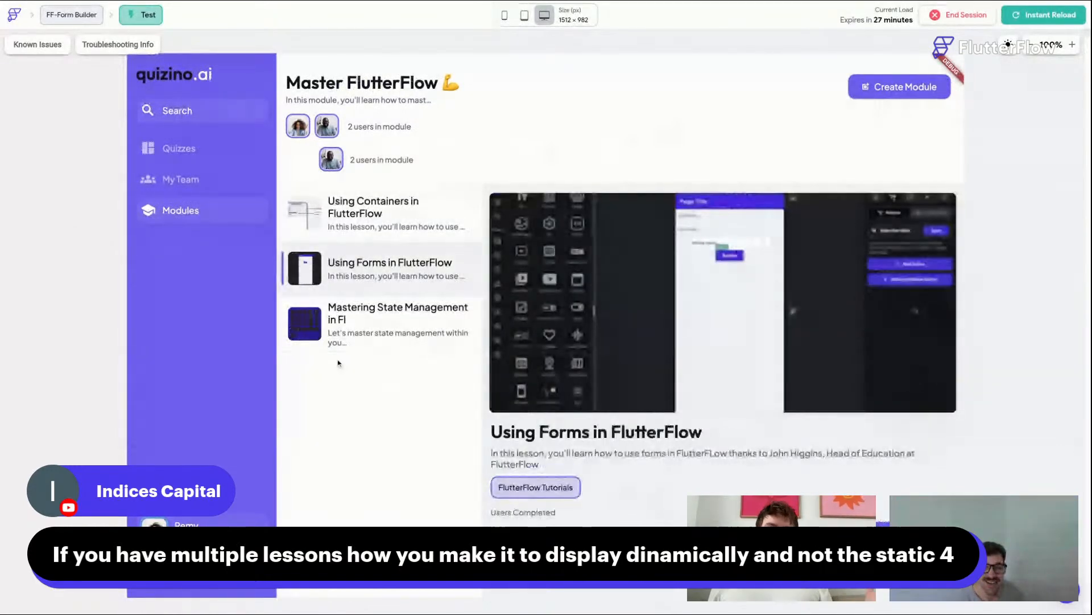
{"action": "left_click", "coordinate": [338, 335]}
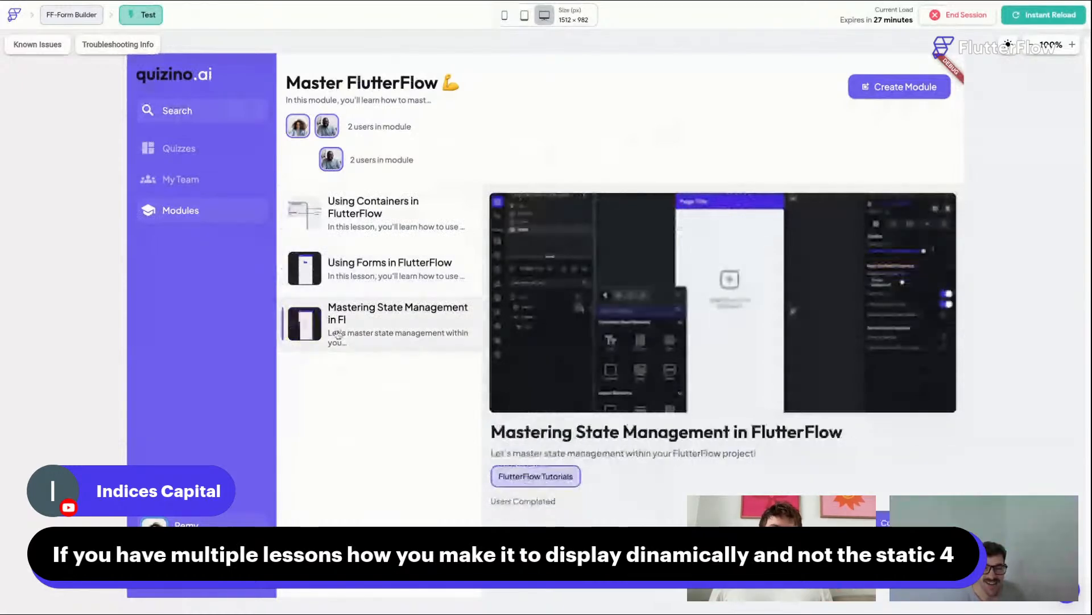
{"action": "left_click", "coordinate": [337, 275]}
{"action": "left_click", "coordinate": [335, 222]}
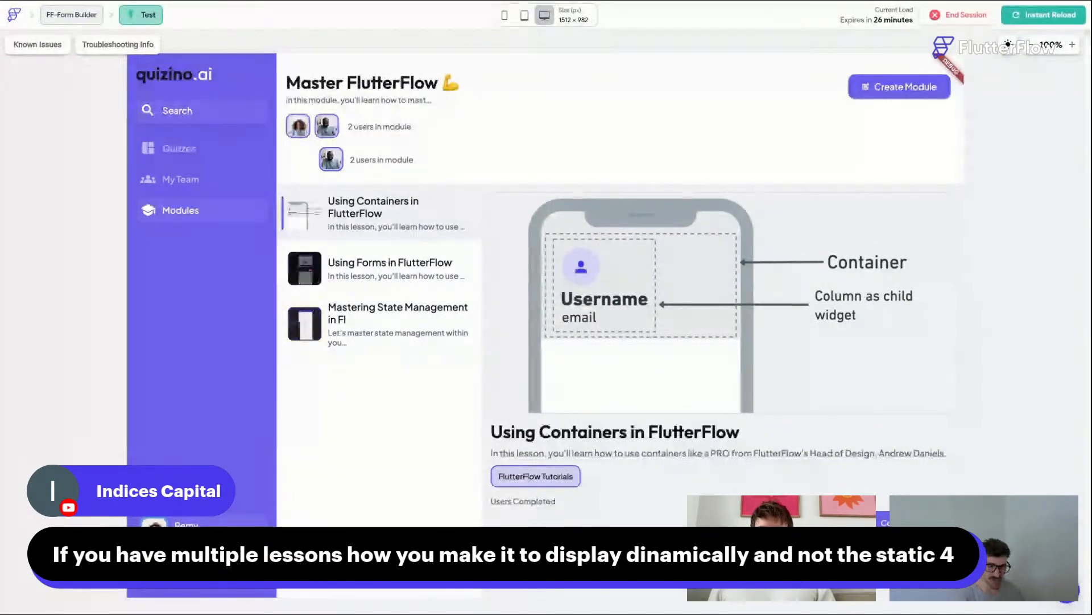
Step: Instant-reload the test app and return to the Modules page
{"action": "left_click", "coordinate": [1039, 17]}
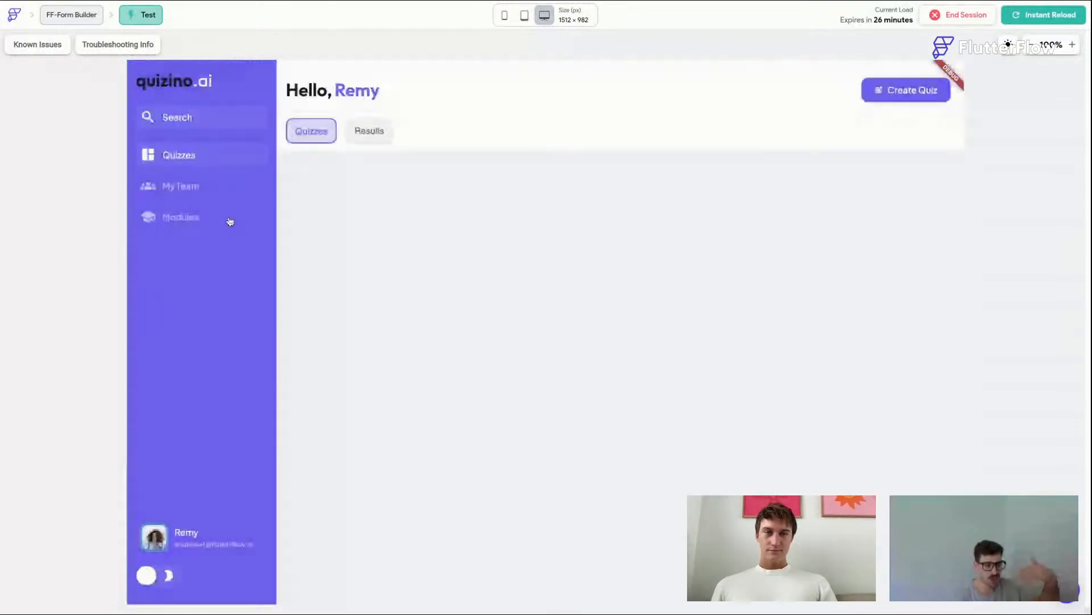
{"action": "left_click", "coordinate": [231, 218]}
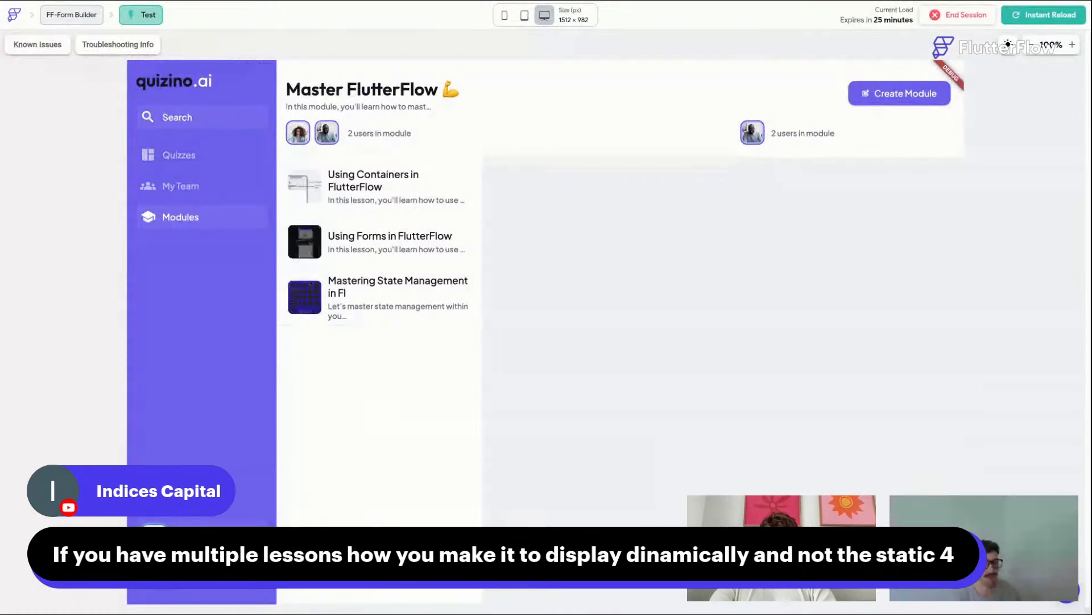
Step: Browse the lessons and the My Team page to review how lesson details display
{"action": "left_click", "coordinate": [374, 189]}
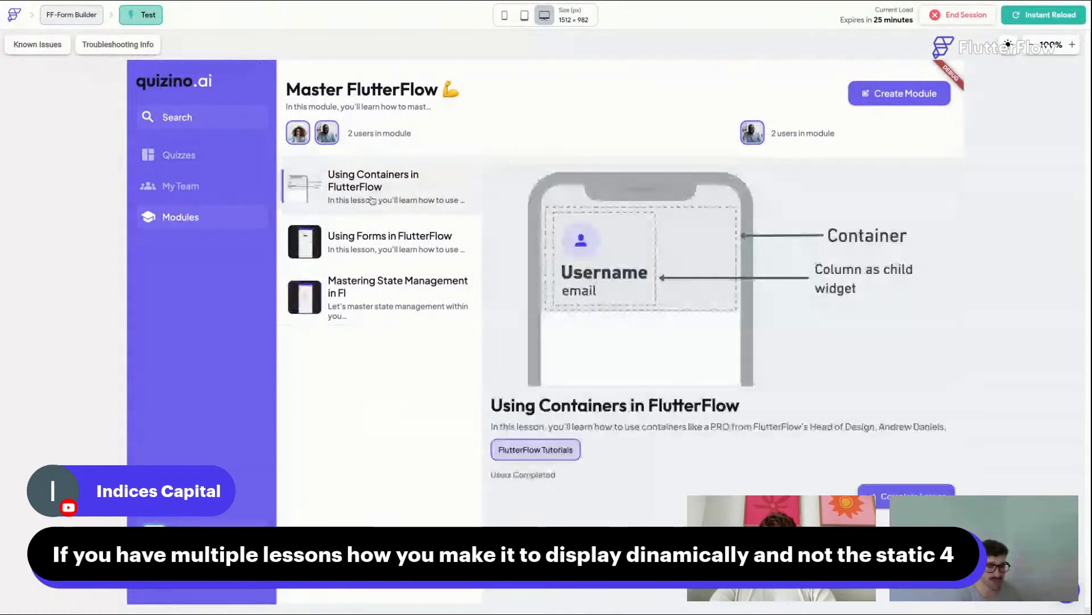
{"action": "left_click", "coordinate": [369, 300]}
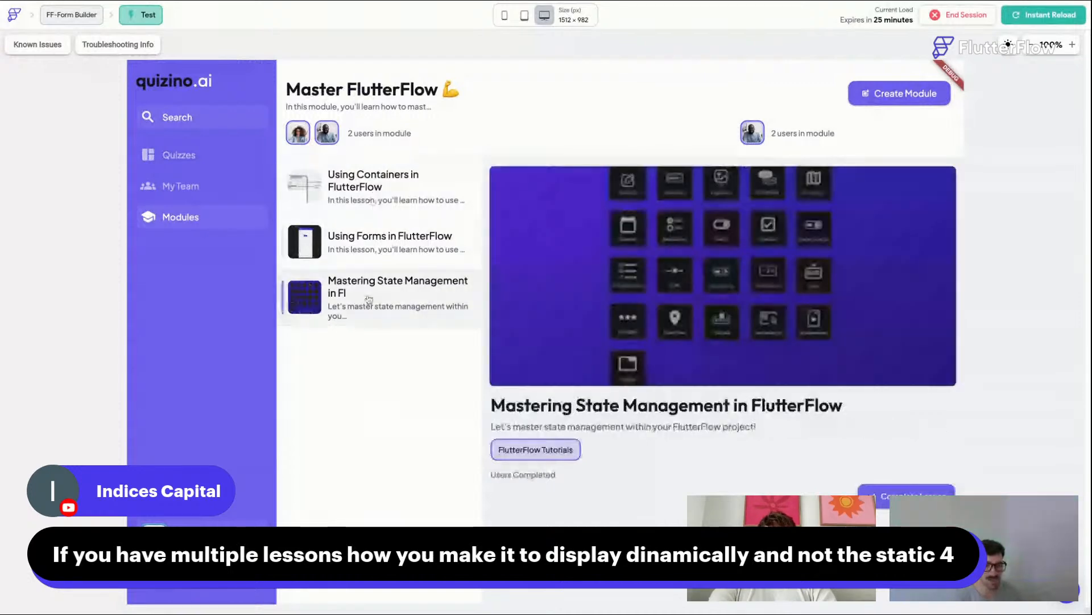
{"action": "left_click", "coordinate": [364, 245]}
{"action": "left_click", "coordinate": [358, 195]}
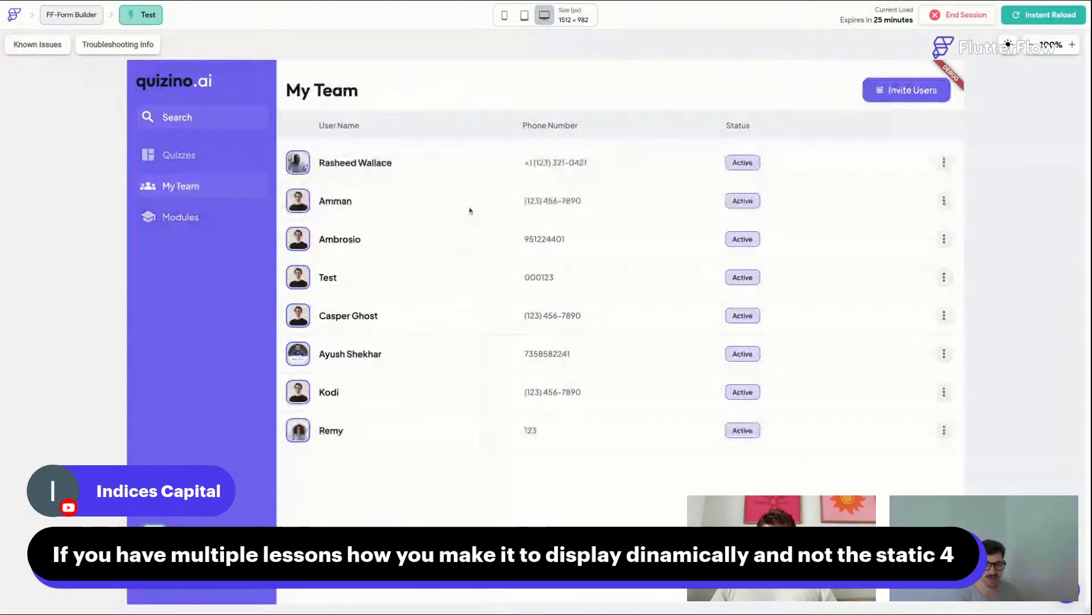
{"action": "left_click", "coordinate": [189, 216]}
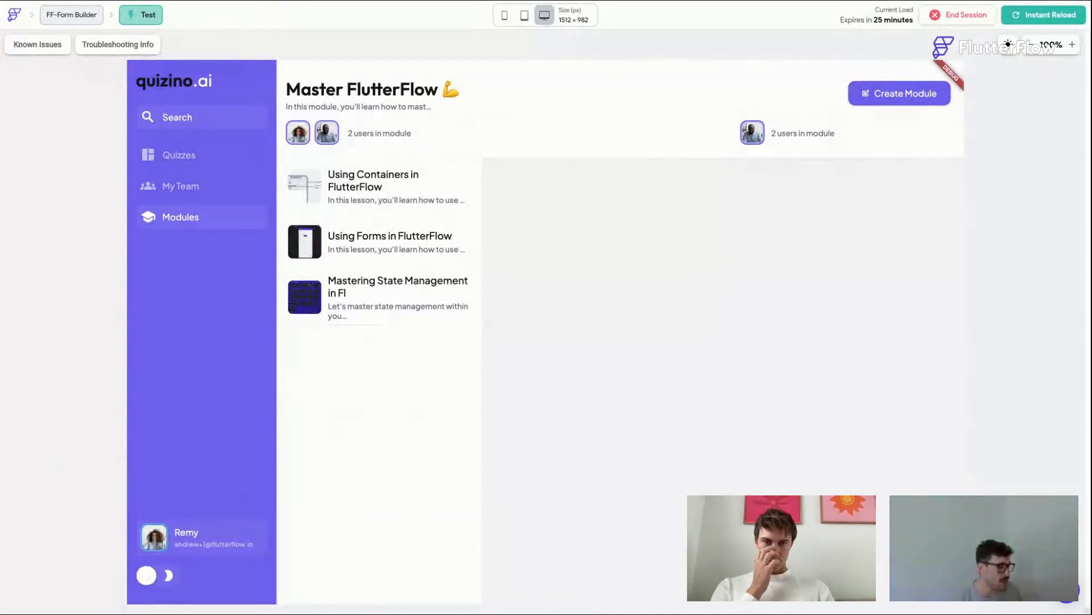
{"action": "left_click", "coordinate": [370, 193]}
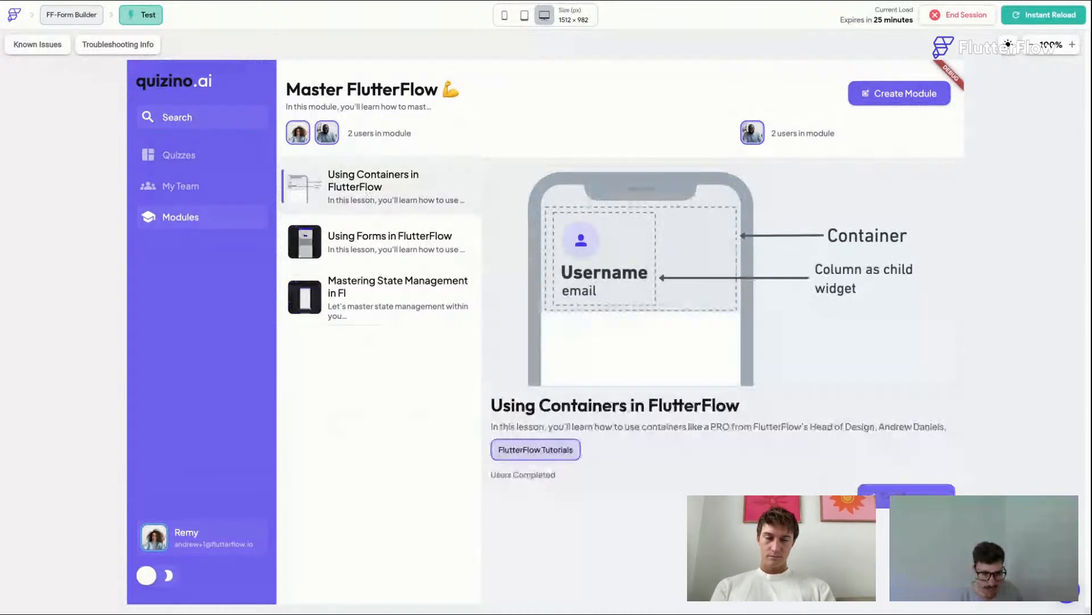
{"action": "left_click", "coordinate": [376, 242]}
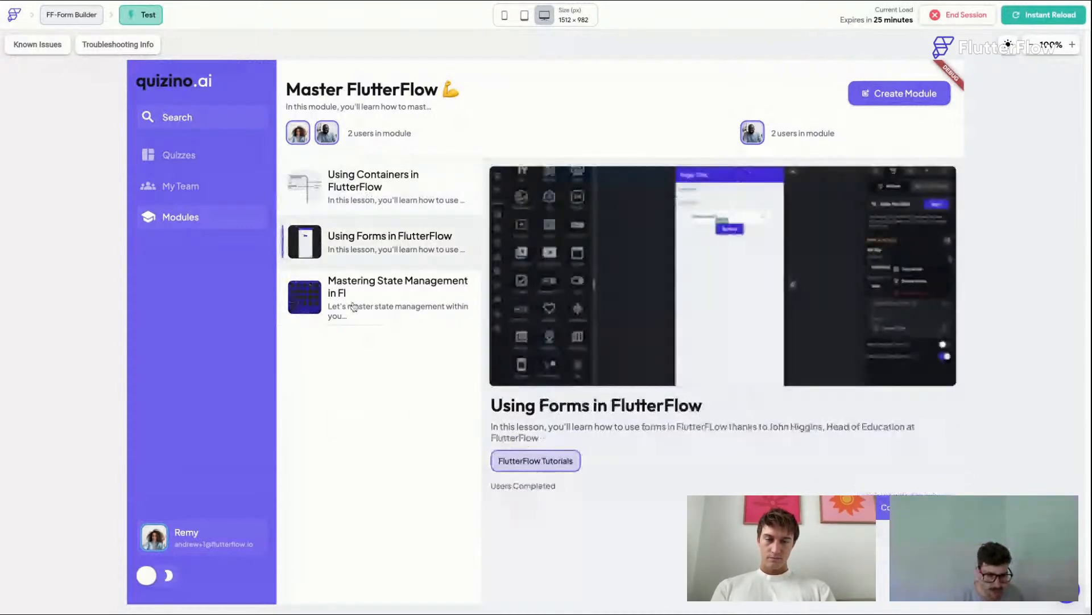
{"action": "left_click", "coordinate": [397, 183]}
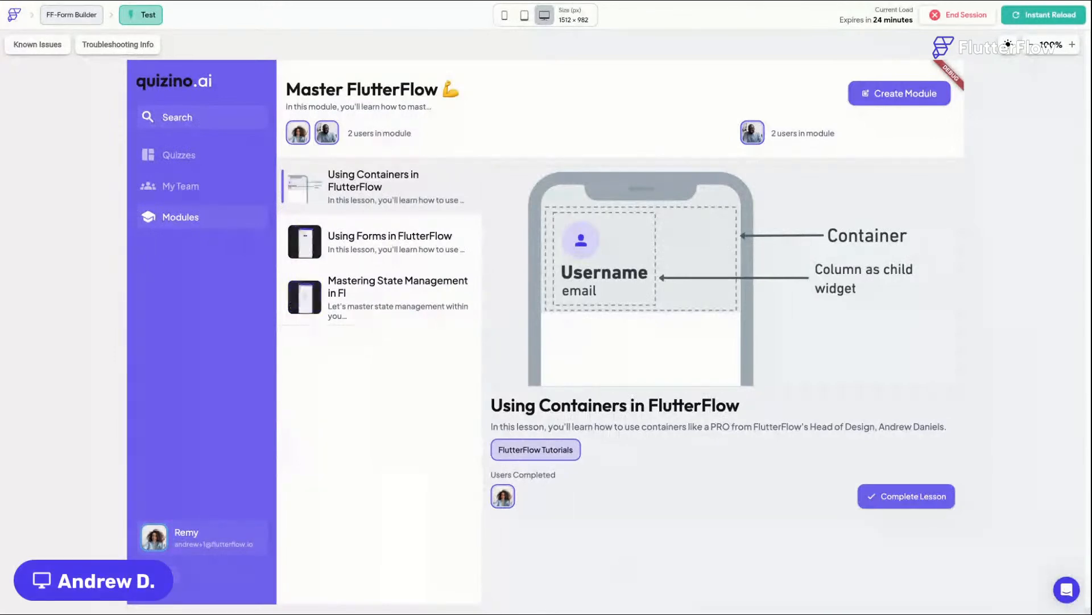
Step: Mark the Using Containers and Using Forms in FlutterFlow lessons as completed with Complete Lesson
{"action": "left_click", "coordinate": [913, 496]}
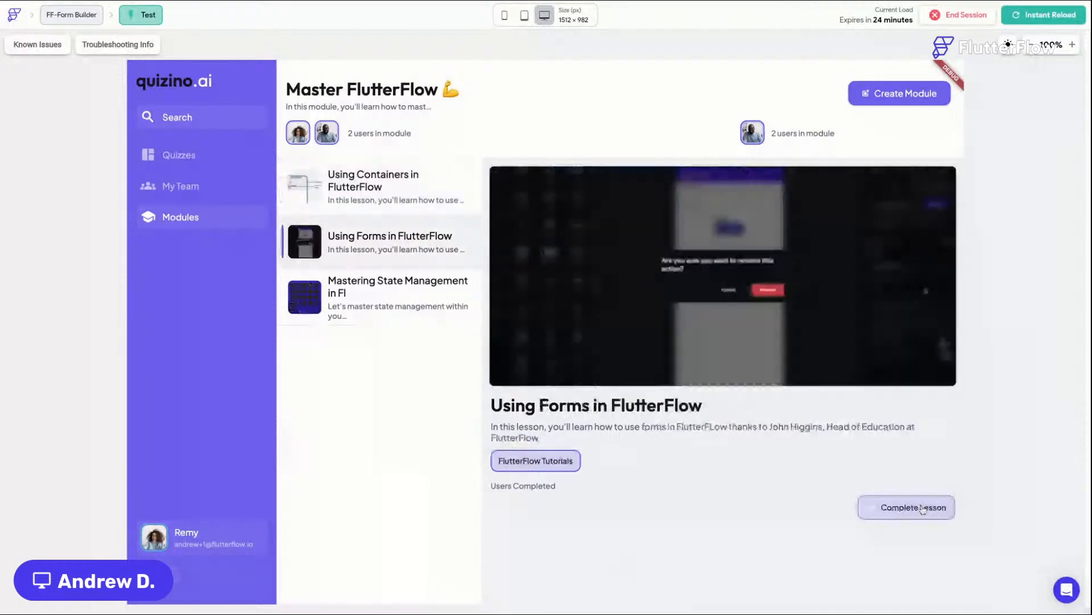
{"action": "left_click", "coordinate": [922, 509]}
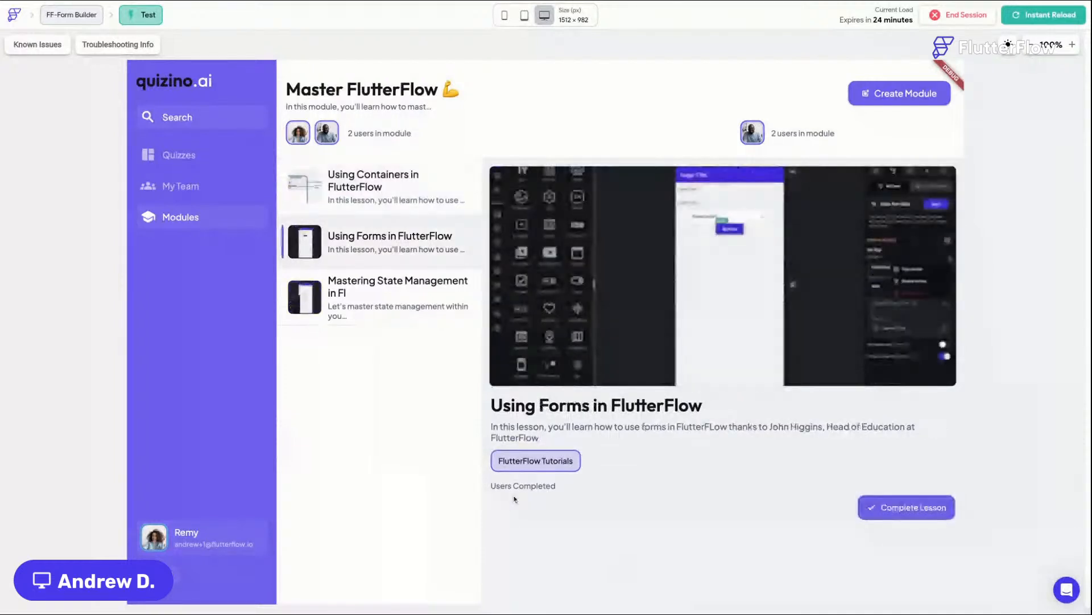
Step: Switch to the check.io app and assign a team member to the Demo Task
{"action": "left_click", "coordinate": [367, 180]}
{"action": "left_click", "coordinate": [356, 240]}
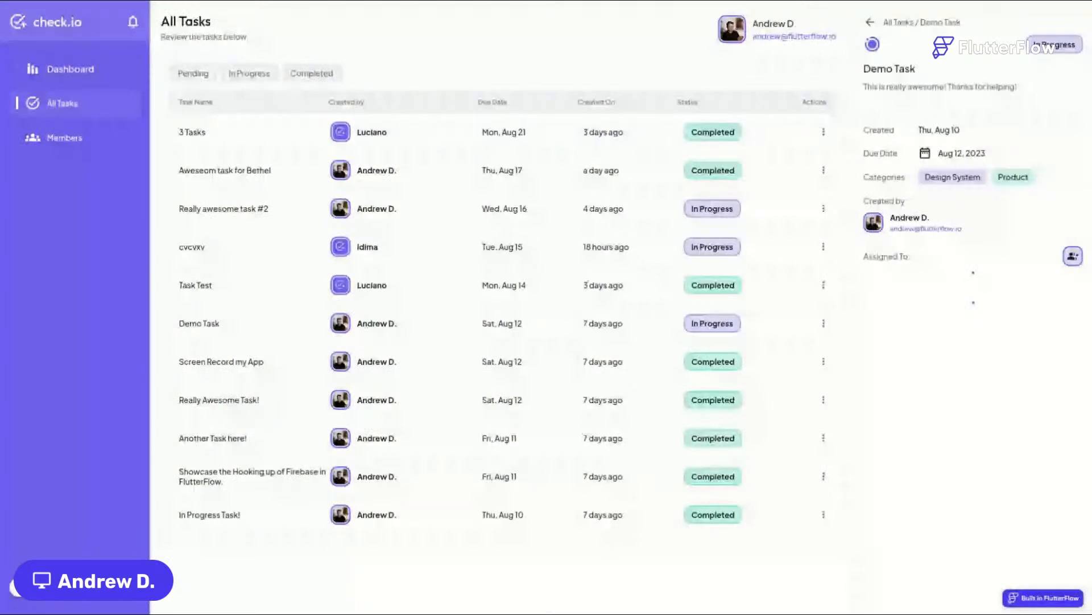
{"action": "left_click", "coordinate": [943, 284]}
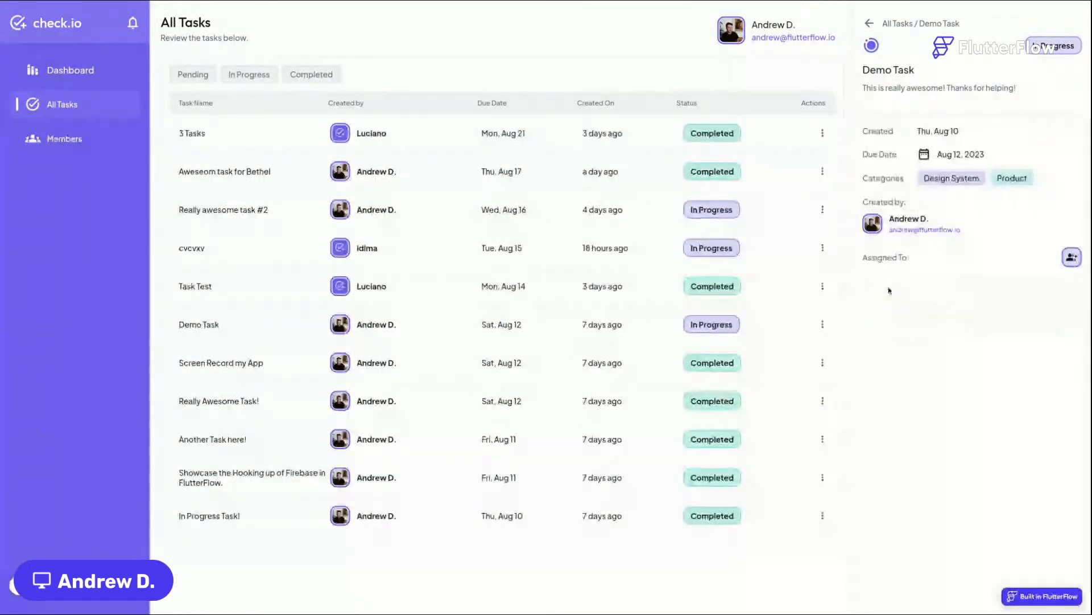
{"action": "left_click", "coordinate": [1072, 258]}
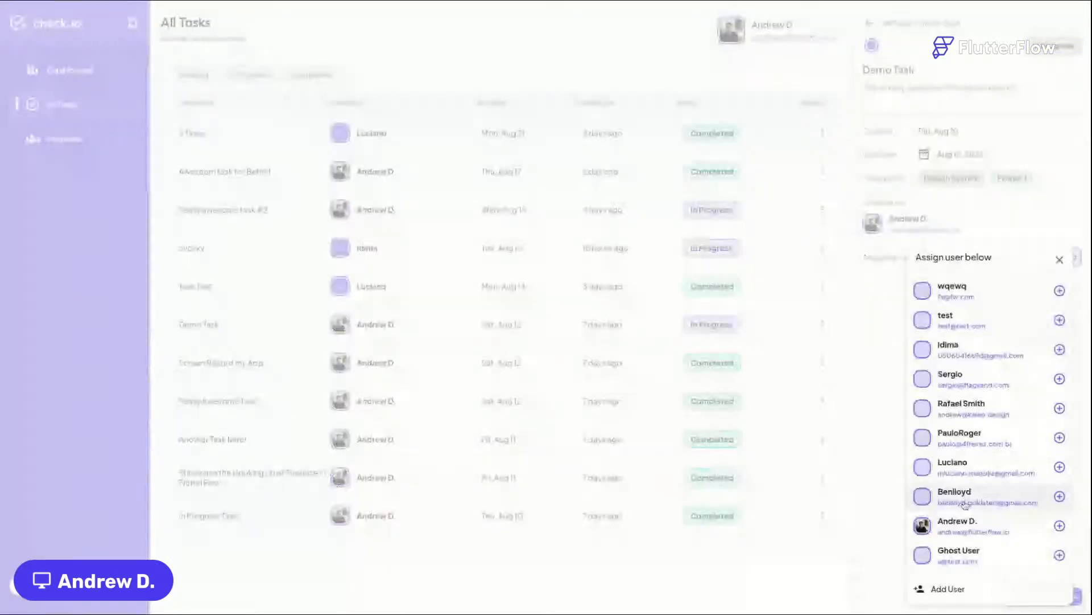
{"action": "left_click", "coordinate": [980, 523]}
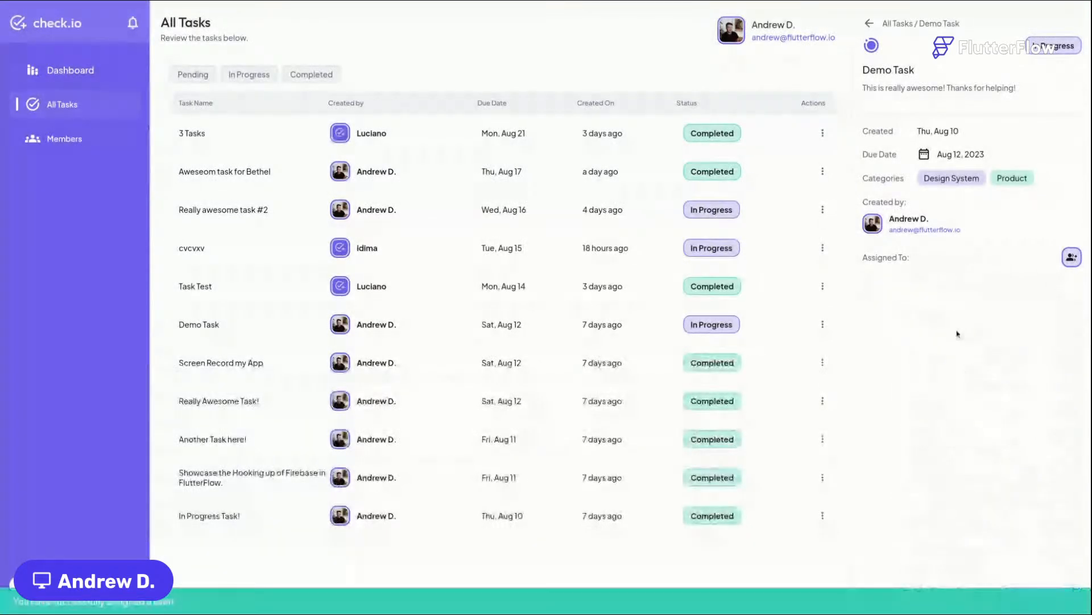
Step: Open other tasks in the All Tasks list to review their details
{"action": "left_click", "coordinate": [869, 24]}
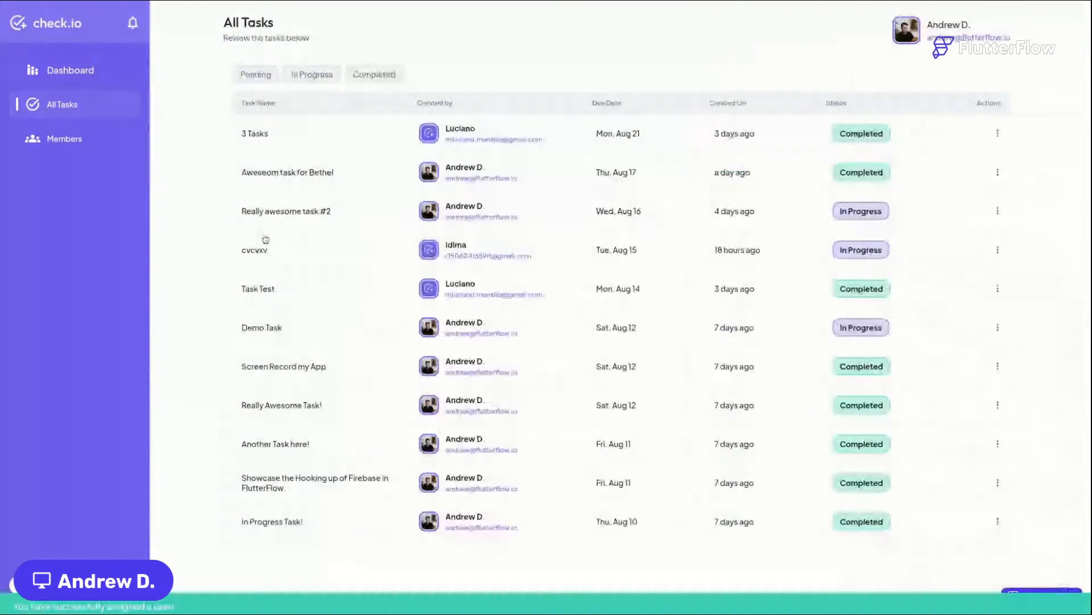
{"action": "left_click", "coordinate": [279, 287]}
{"action": "left_click", "coordinate": [293, 363]}
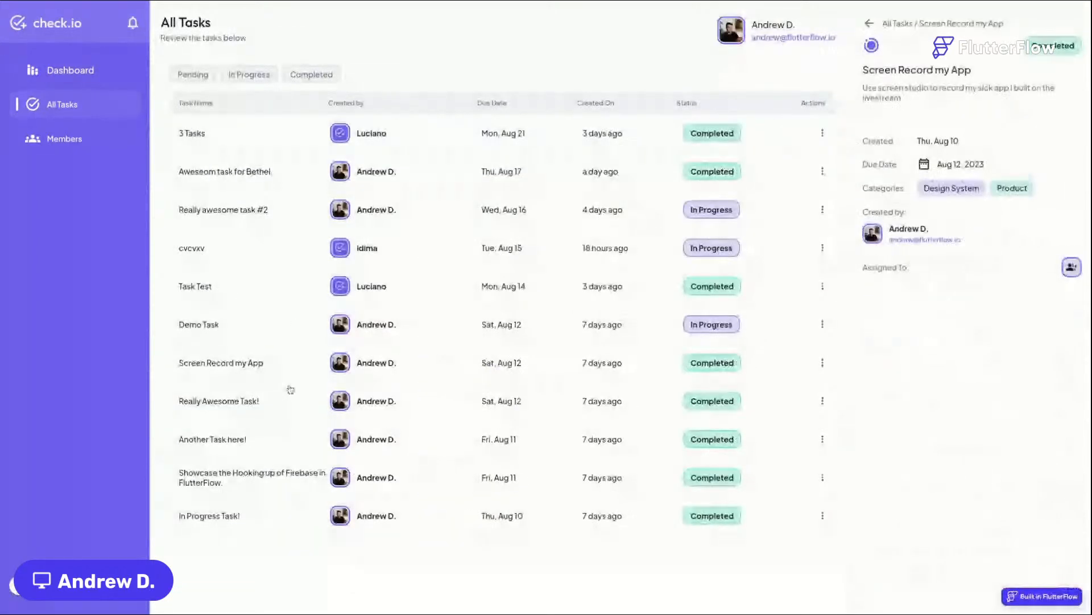
{"action": "left_click", "coordinate": [307, 443]}
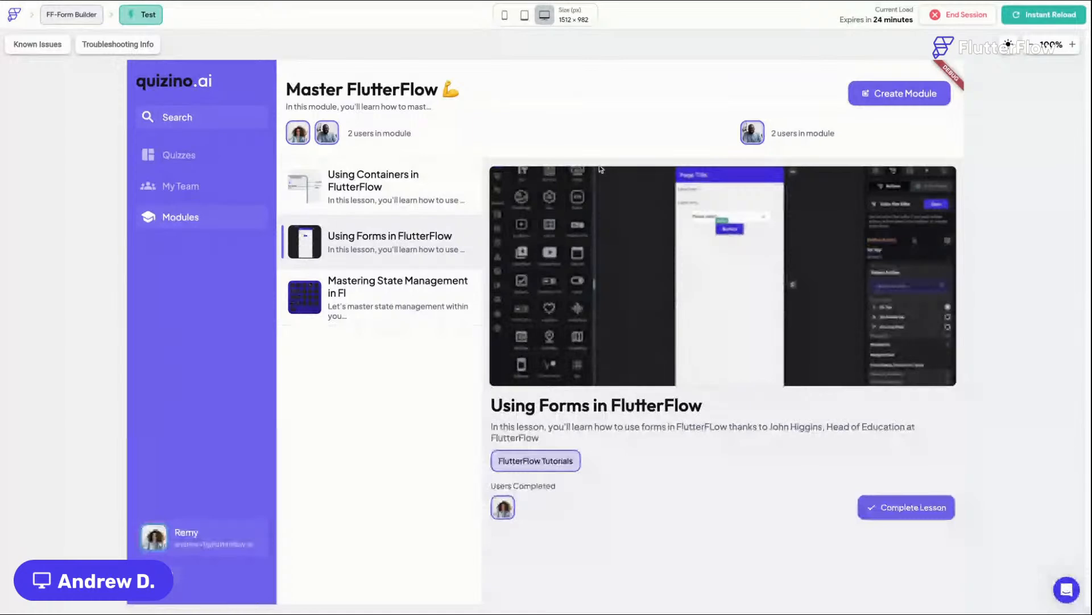
Step: Preview the Modules page at tablet size and open the Mastering State Management lesson
{"action": "left_click", "coordinate": [352, 182]}
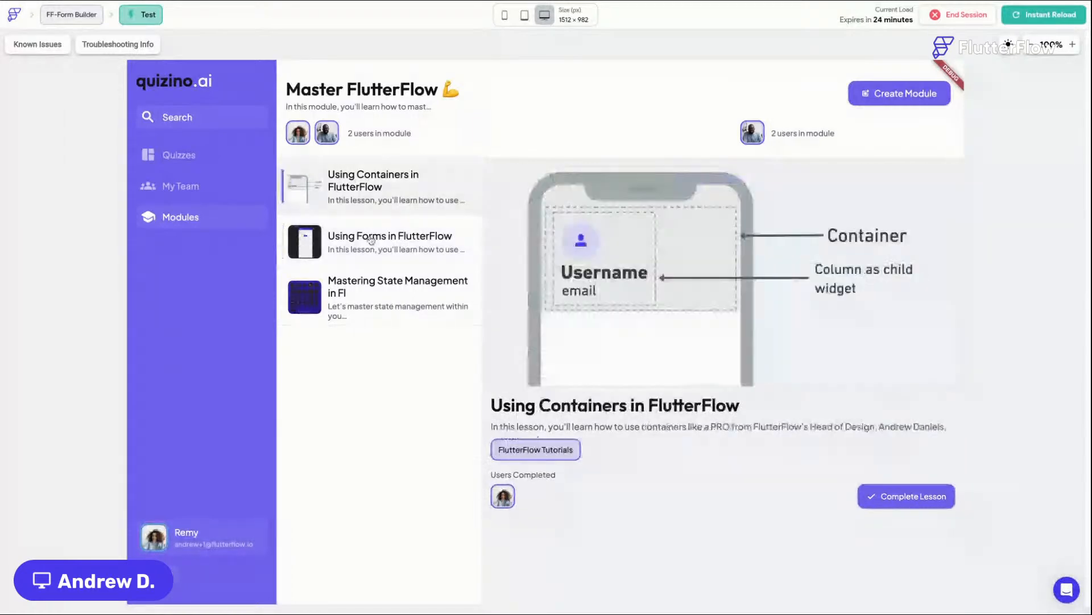
{"action": "left_click", "coordinate": [377, 284]}
{"action": "left_click", "coordinate": [382, 239]}
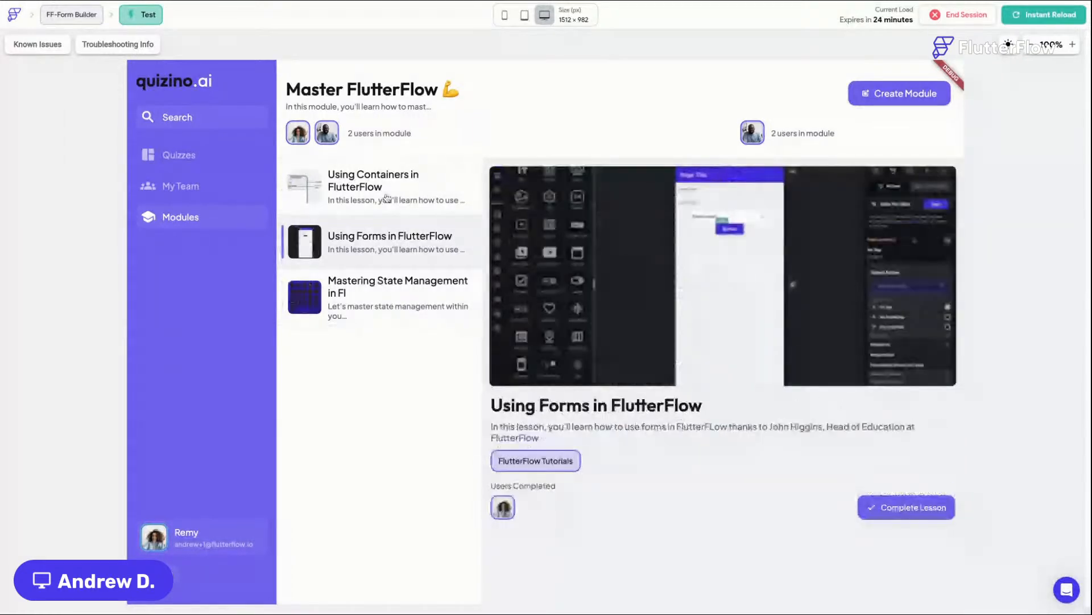
{"action": "left_click", "coordinate": [386, 197]}
{"action": "left_click", "coordinate": [524, 15]}
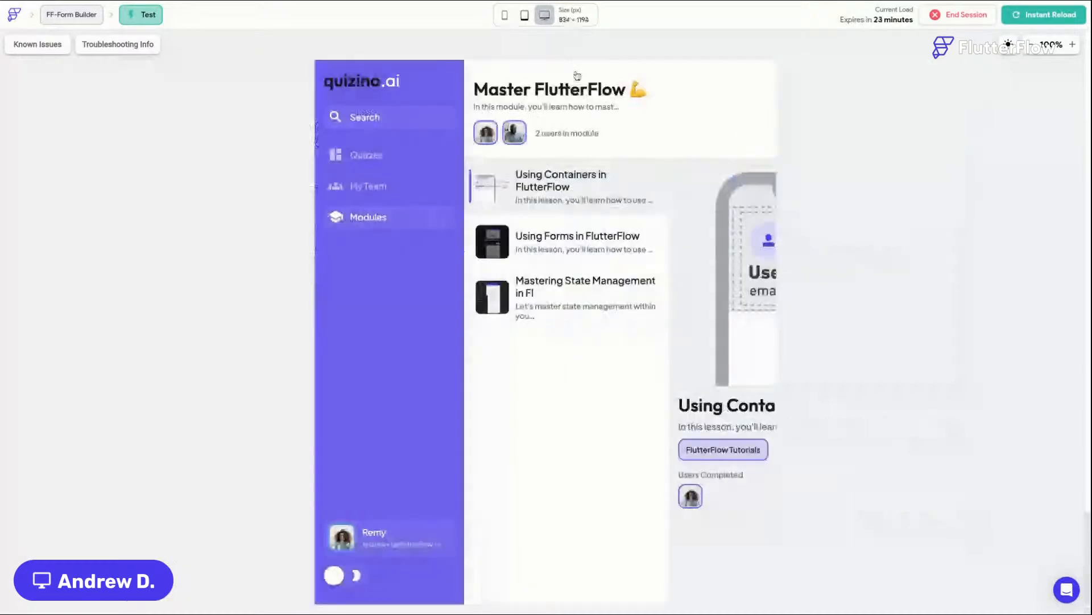
{"action": "left_click", "coordinate": [467, 299]}
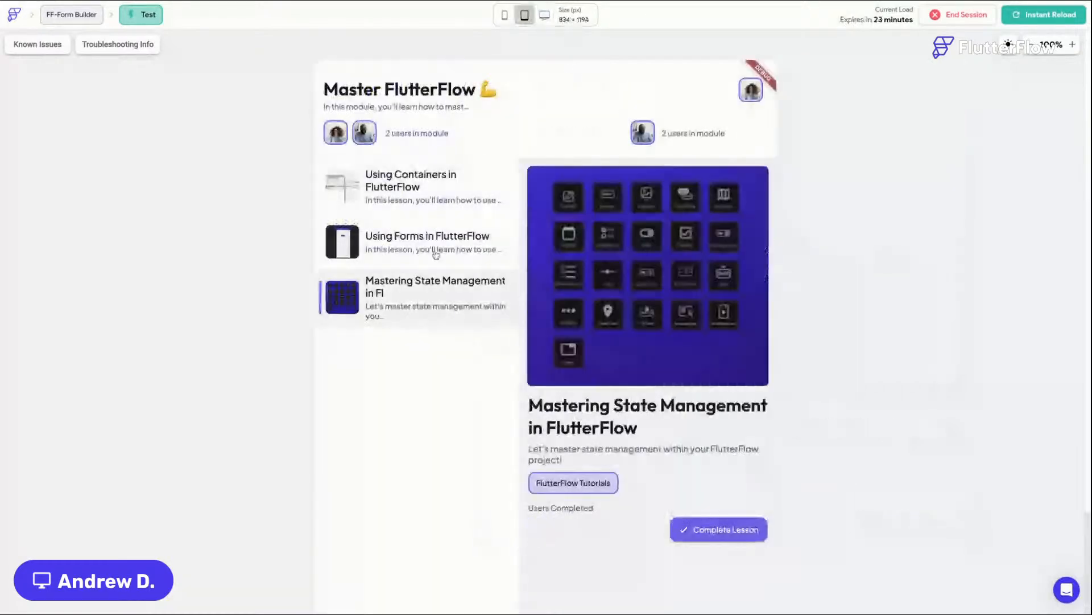
Step: Open lessons in the preview and check the Modules page at mobile size
{"action": "left_click", "coordinate": [436, 255]}
{"action": "left_click", "coordinate": [433, 194]}
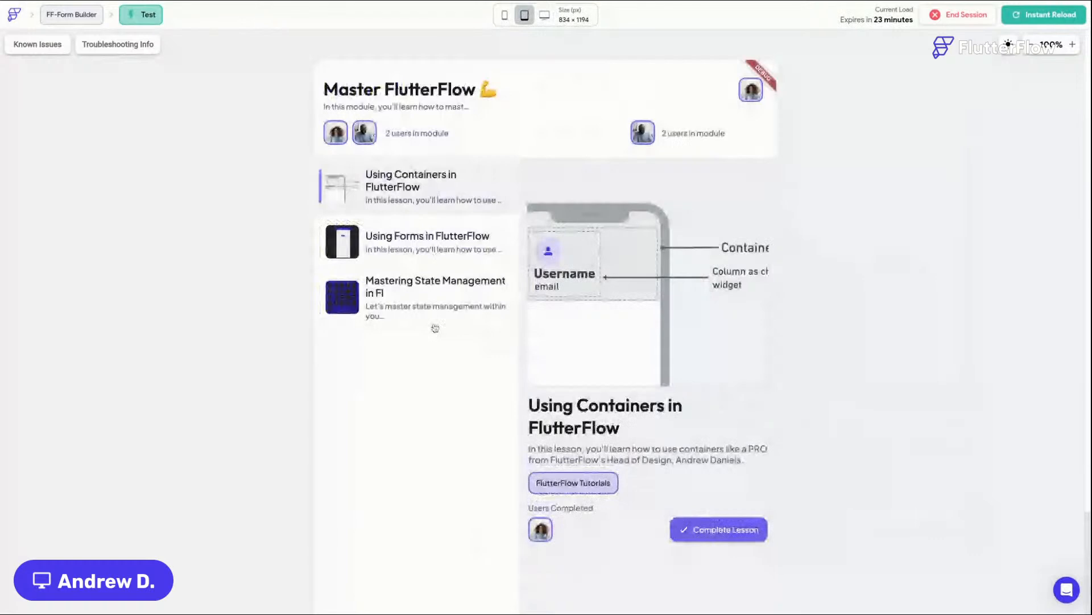
{"action": "left_click", "coordinate": [436, 252]}
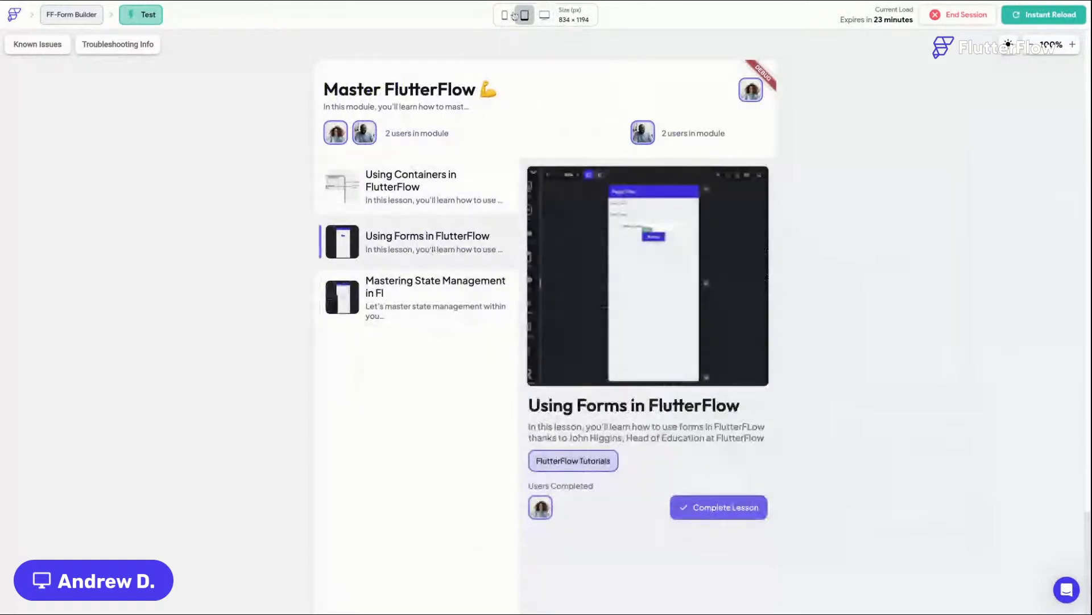
{"action": "left_click", "coordinate": [505, 15]}
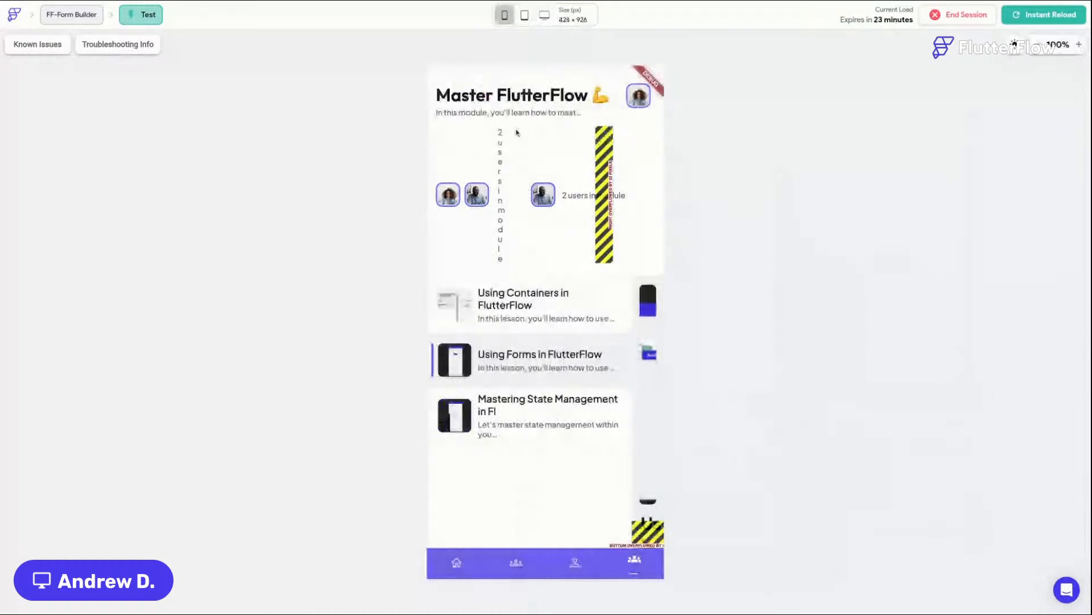
{"action": "left_click", "coordinate": [635, 564]}
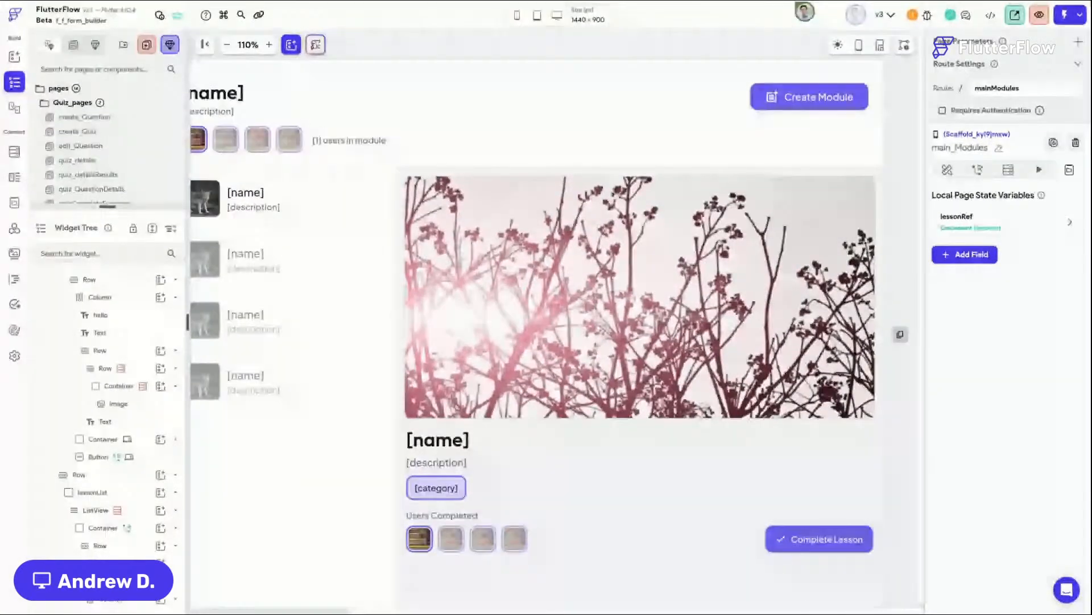
Step: Inspect the header row and the show_hide lesson detail column on the canvas
{"action": "scroll", "coordinate": [496, 45], "scroll_direction": "left", "scroll_amount": 2}
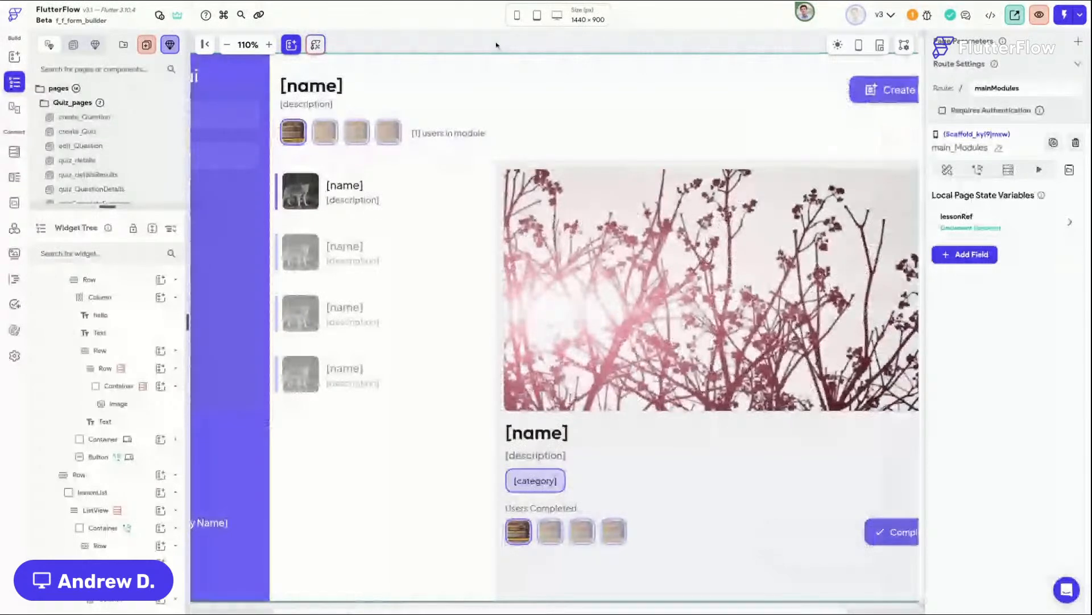
{"action": "scroll", "coordinate": [496, 45], "scroll_direction": "left", "scroll_amount": 2}
{"action": "scroll", "coordinate": [496, 45], "scroll_direction": "up", "scroll_amount": 1}
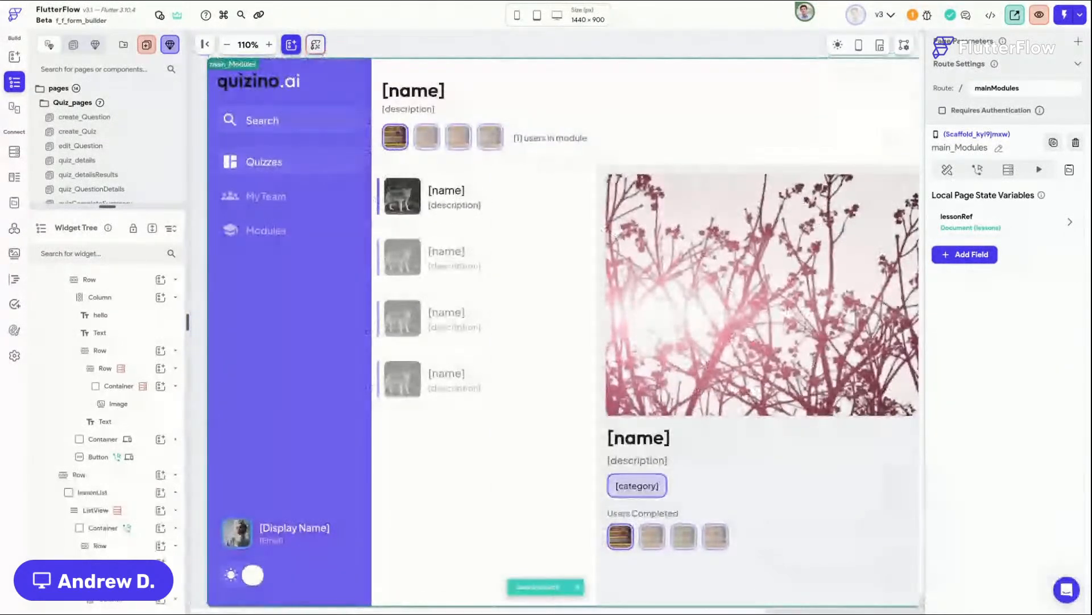
{"action": "scroll", "coordinate": [507, 152], "scroll_direction": "up", "scroll_amount": 1}
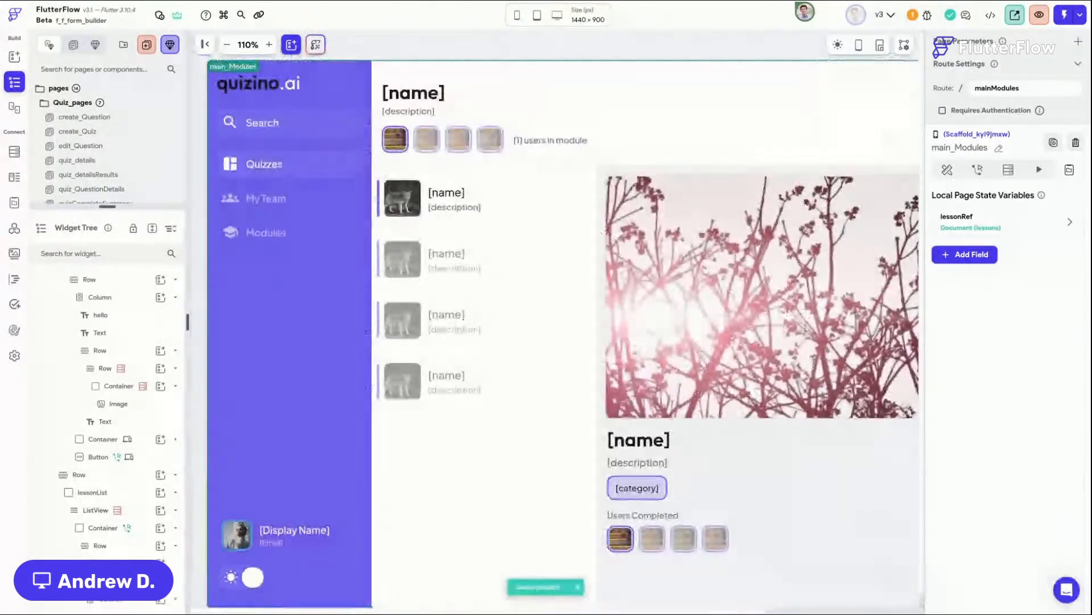
{"action": "left_click", "coordinate": [506, 152]}
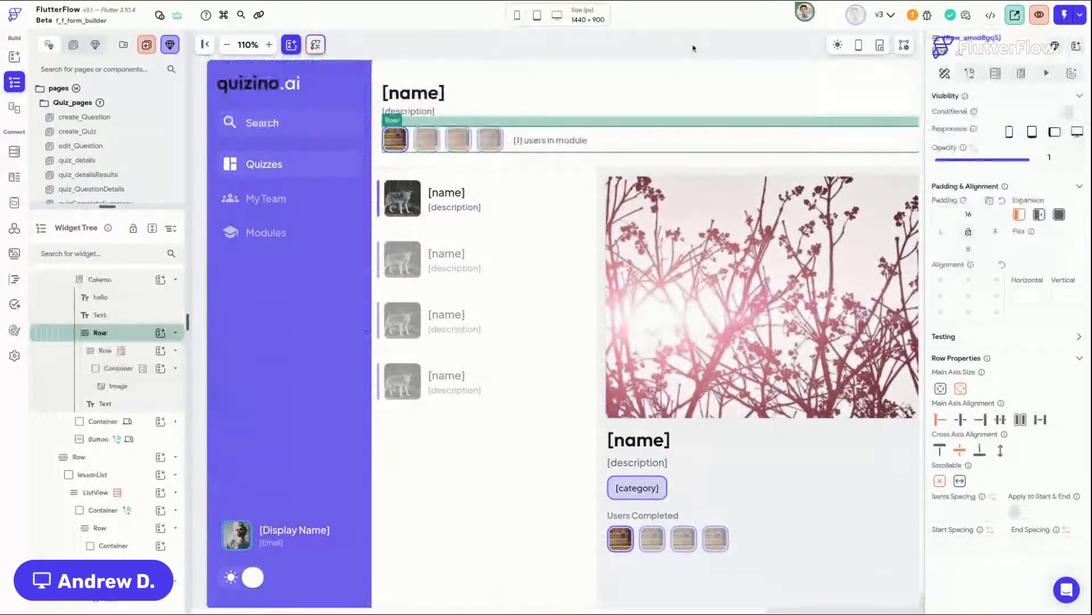
{"action": "scroll", "coordinate": [628, 482], "scroll_direction": "right", "scroll_amount": 5}
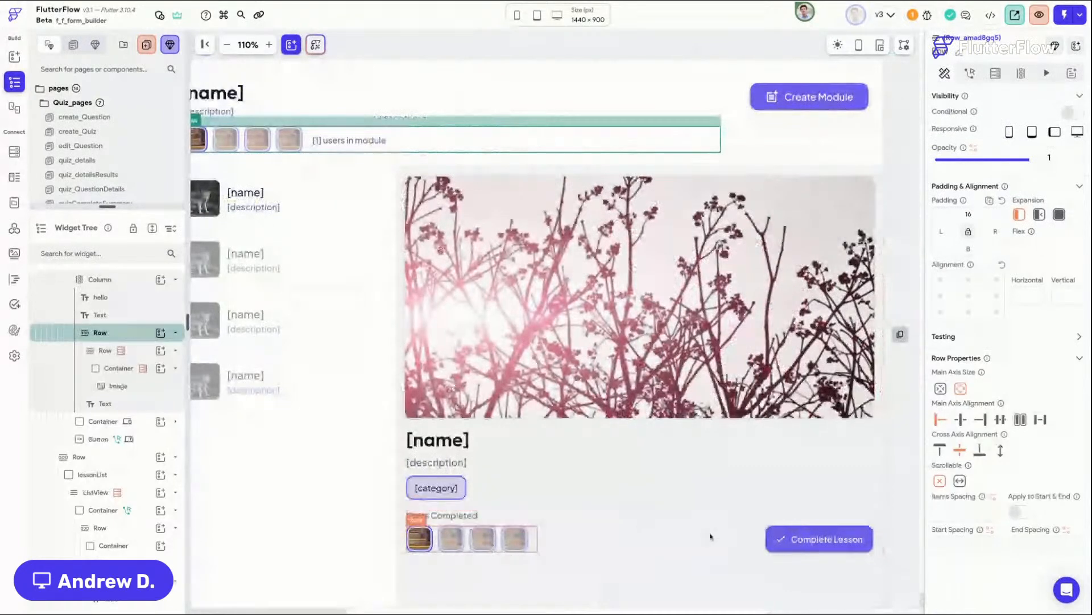
{"action": "left_click", "coordinate": [804, 506]}
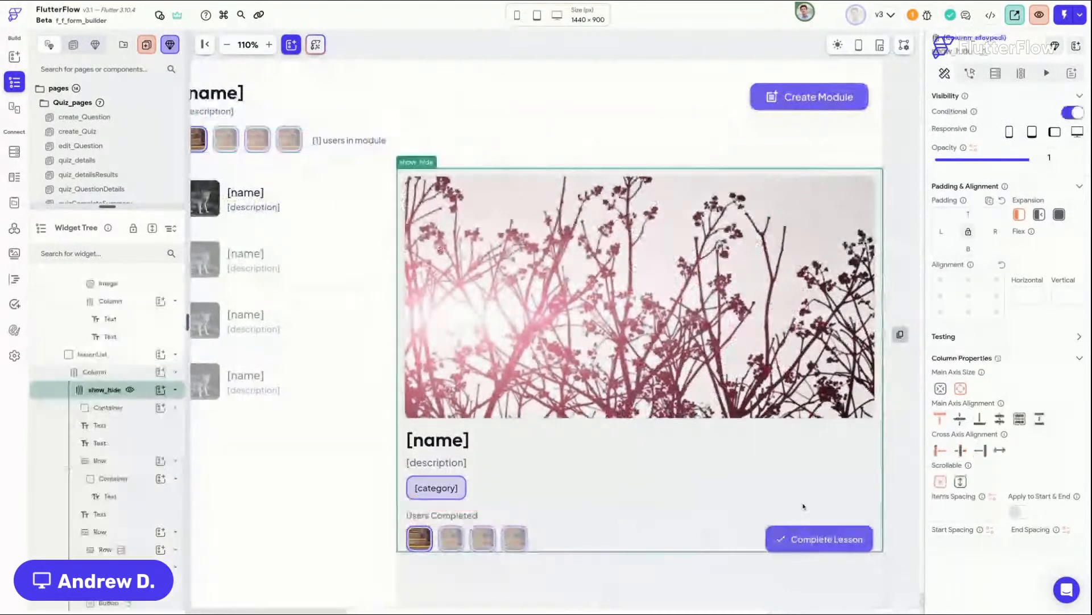
{"action": "left_click", "coordinate": [141, 377]}
{"action": "left_click", "coordinate": [142, 387]}
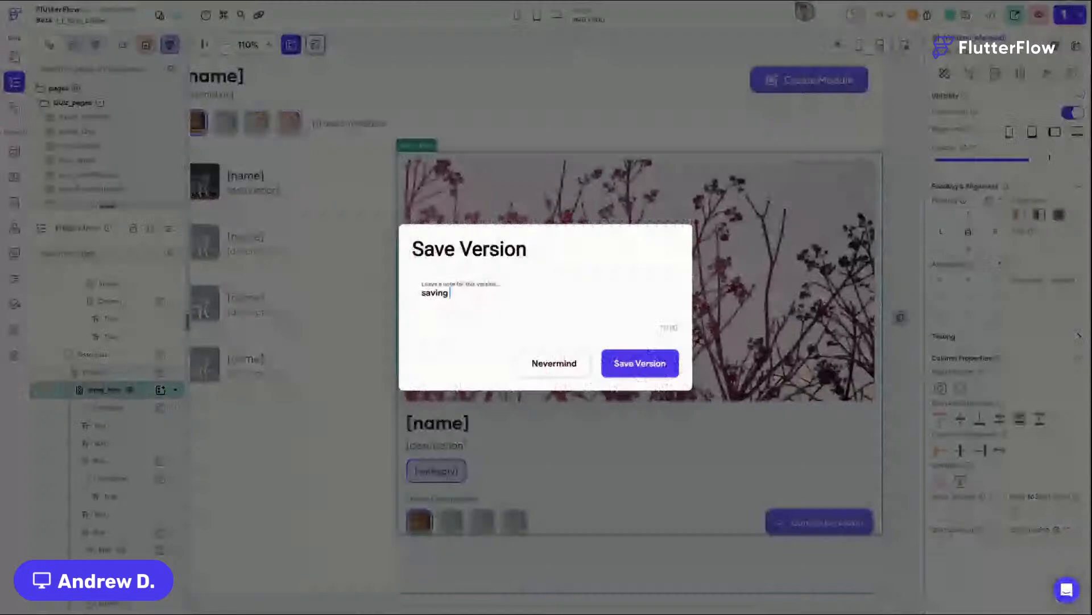
Step: Save a project version with the note "saving before making it responsive."
{"action": "type", "text": "before making it responsive."}
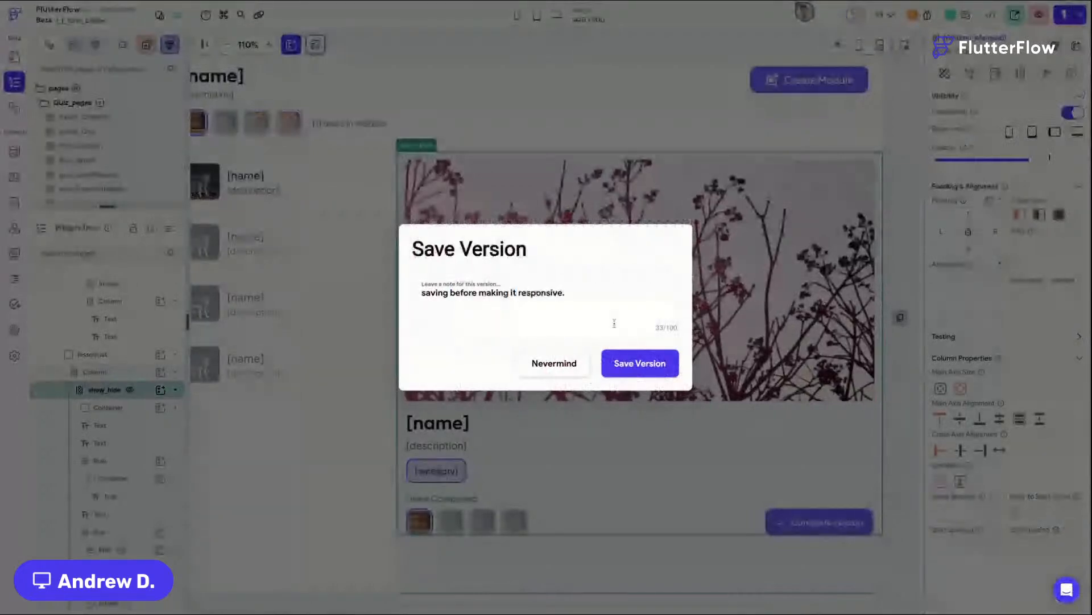
{"action": "left_click", "coordinate": [628, 364]}
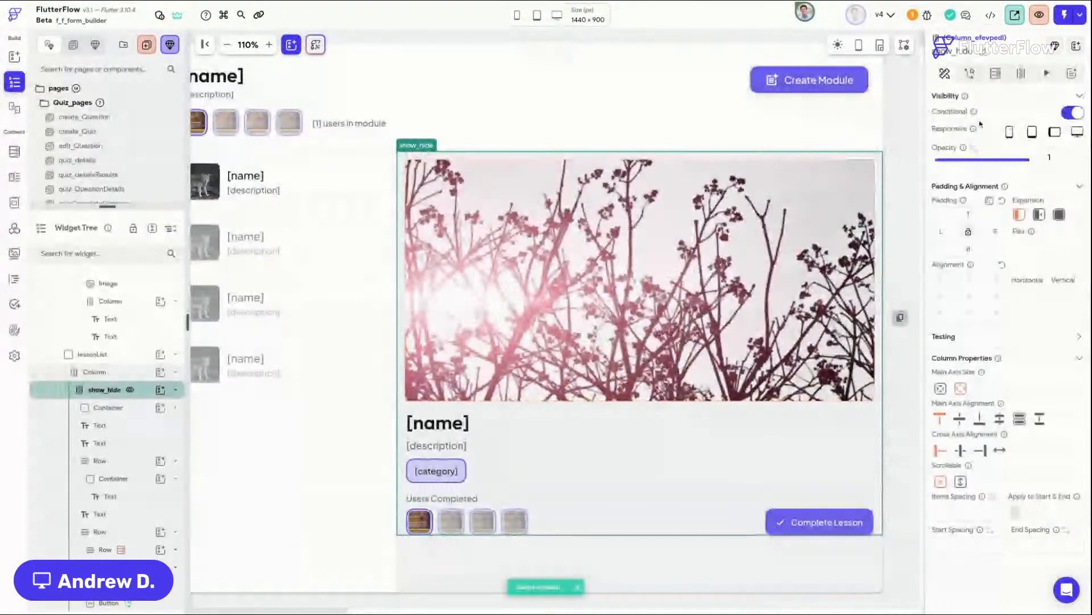
{"action": "left_click", "coordinate": [1056, 45]}
{"action": "type", "text": "compone"}
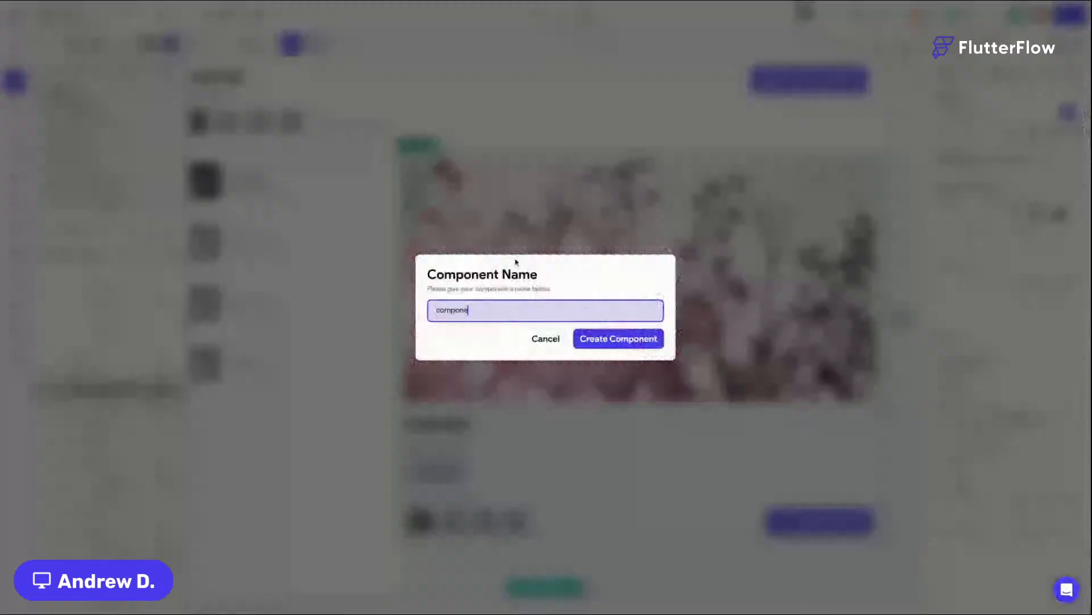
{"action": "type", "text": "nt"}
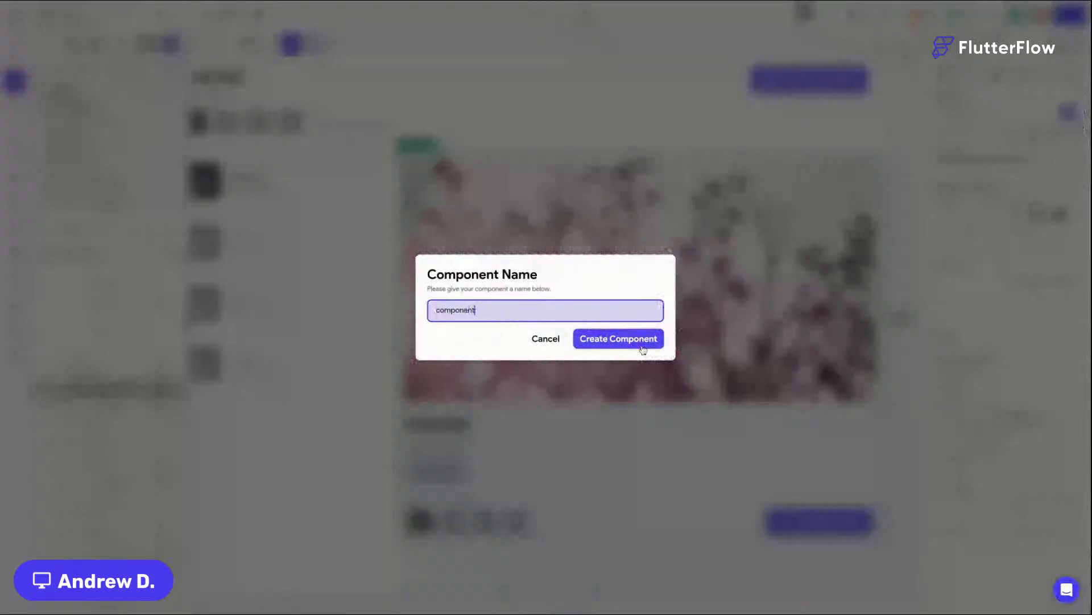
{"action": "left_click", "coordinate": [549, 348]}
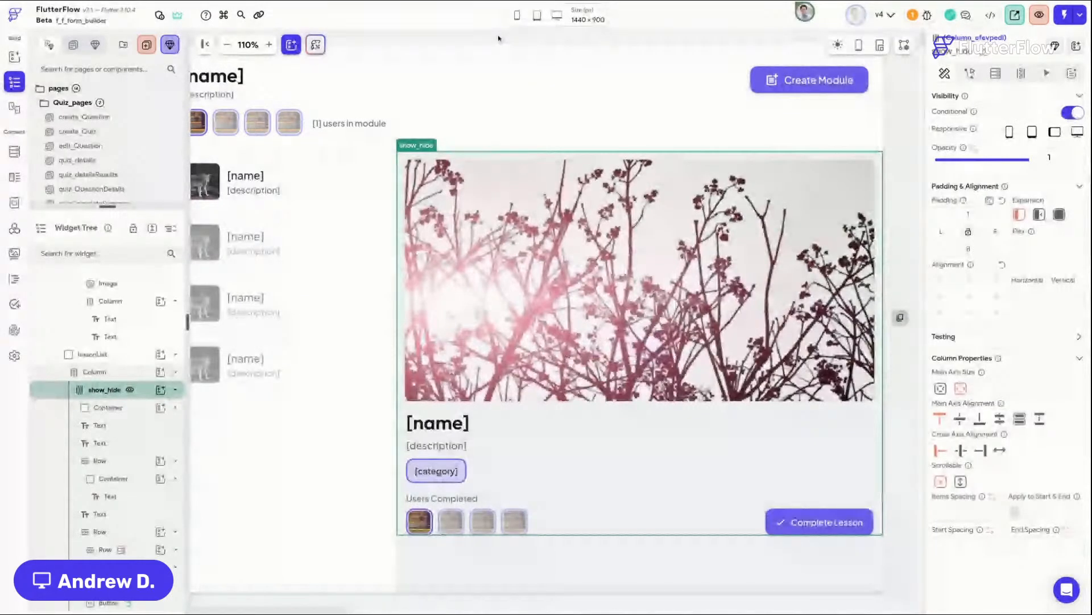
Step: Inspect the page's columns, lesson list and Create Module button, and switch the canvas to mobile size
{"action": "left_click", "coordinate": [552, 38]}
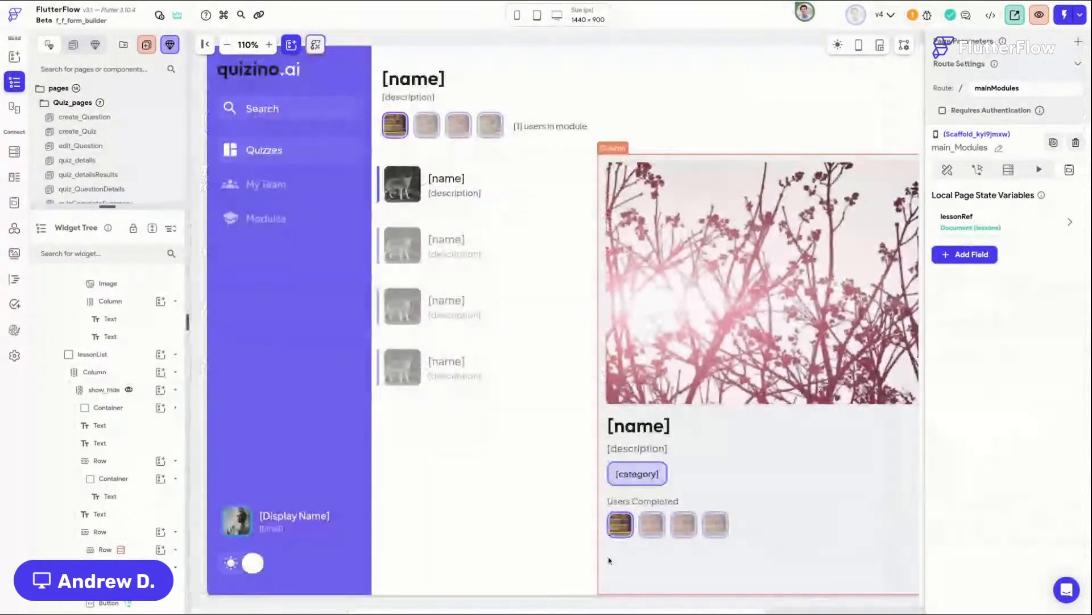
{"action": "left_click", "coordinate": [609, 561]}
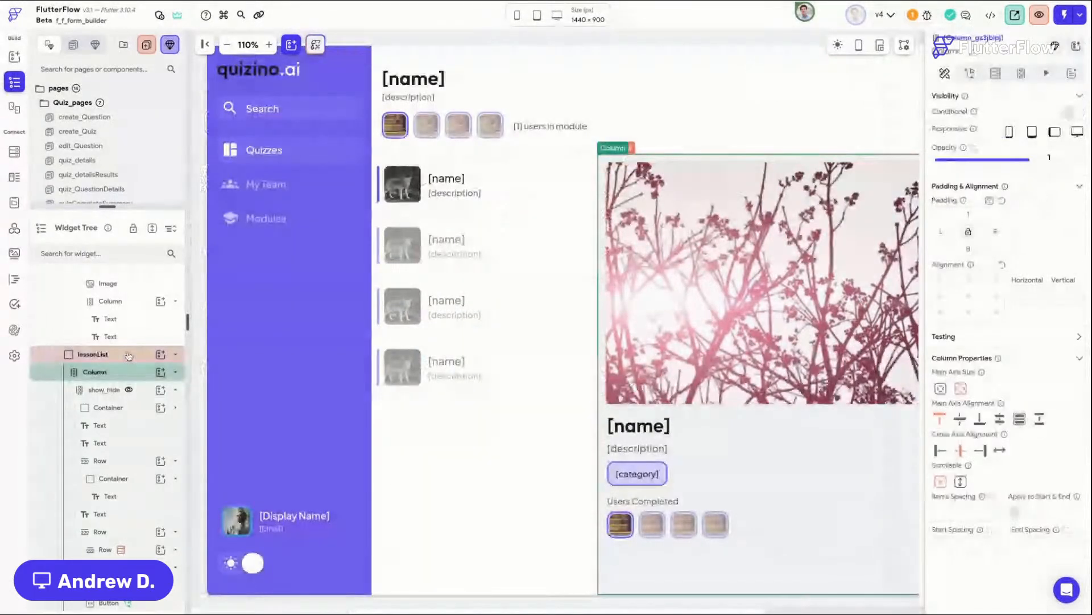
{"action": "left_click", "coordinate": [128, 356]}
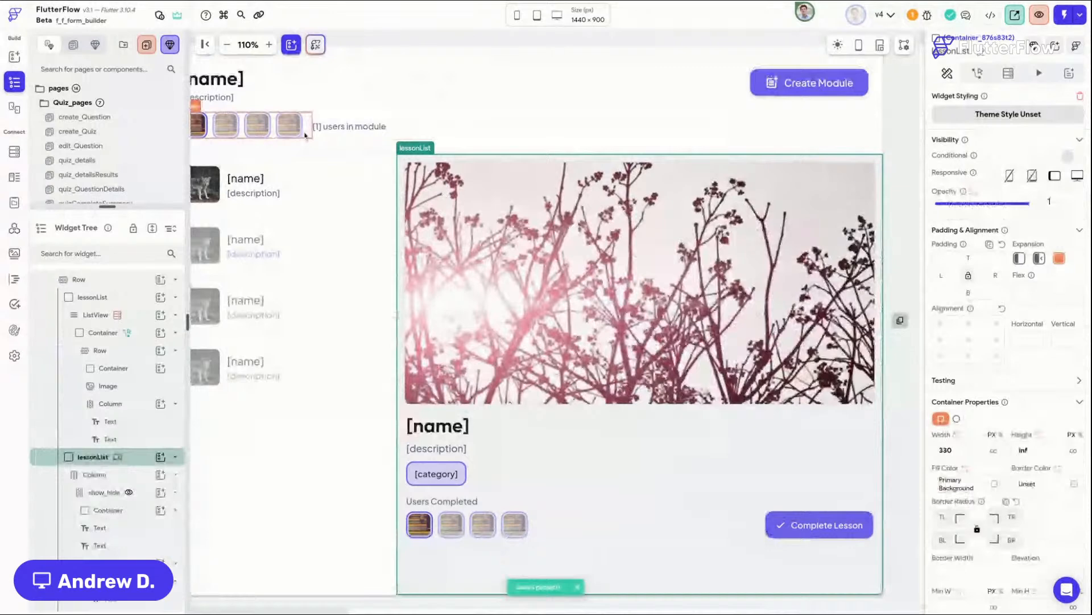
{"action": "left_click", "coordinate": [329, 137]}
{"action": "scroll", "coordinate": [329, 137], "scroll_direction": "left", "scroll_amount": 4}
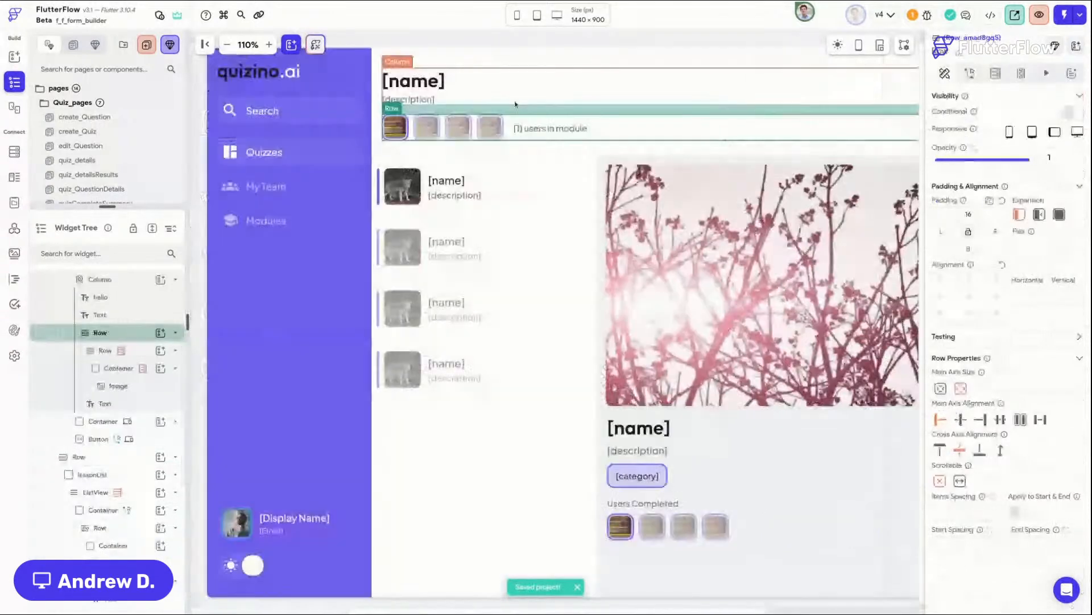
{"action": "scroll", "coordinate": [515, 105], "scroll_direction": "right", "scroll_amount": 4}
{"action": "left_click", "coordinate": [807, 98]}
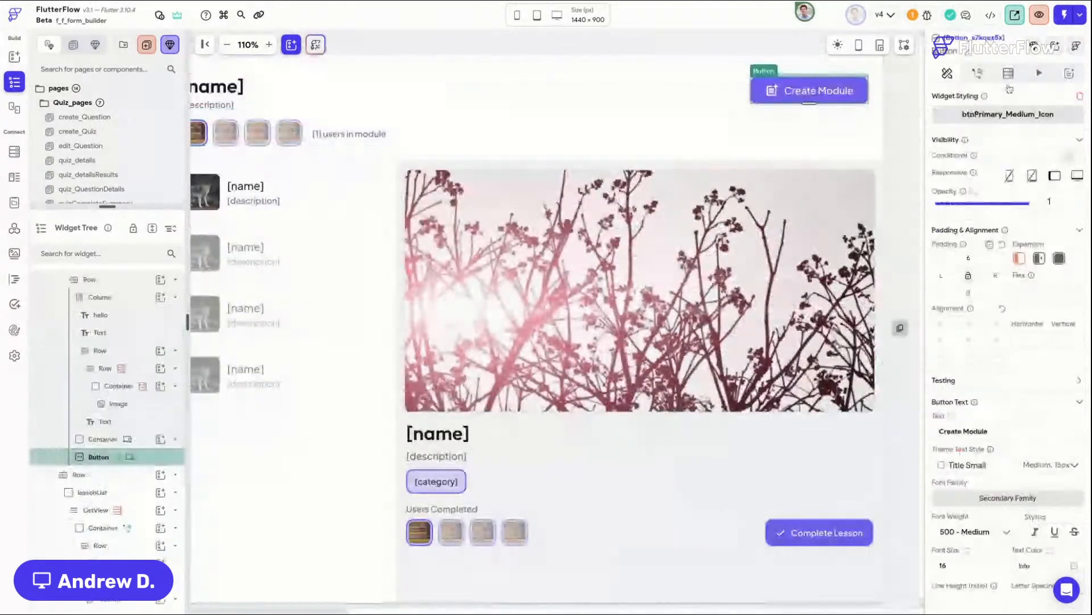
{"action": "key", "text": "Escape"}
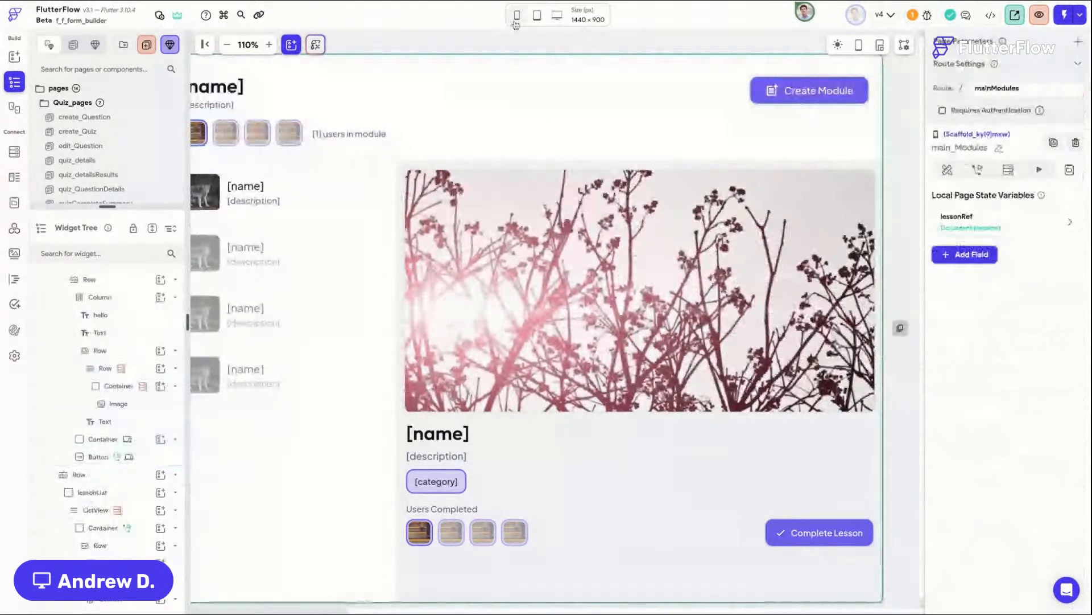
{"action": "left_click", "coordinate": [517, 17]}
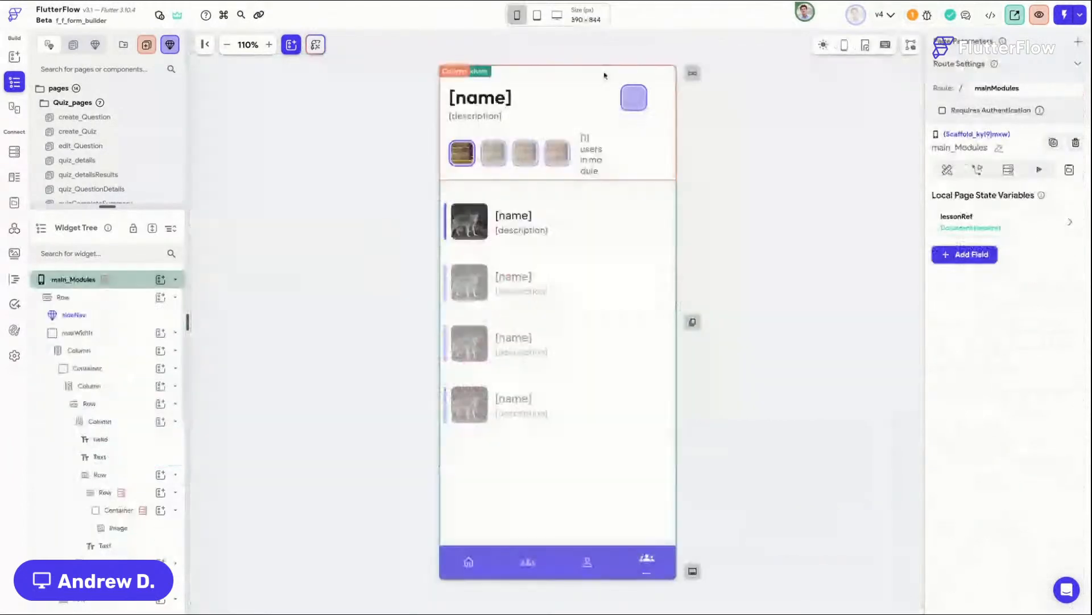
Step: Make the lessonList container's width a responsive value using Screen Width for the small breakpoint
{"action": "left_click", "coordinate": [662, 404]}
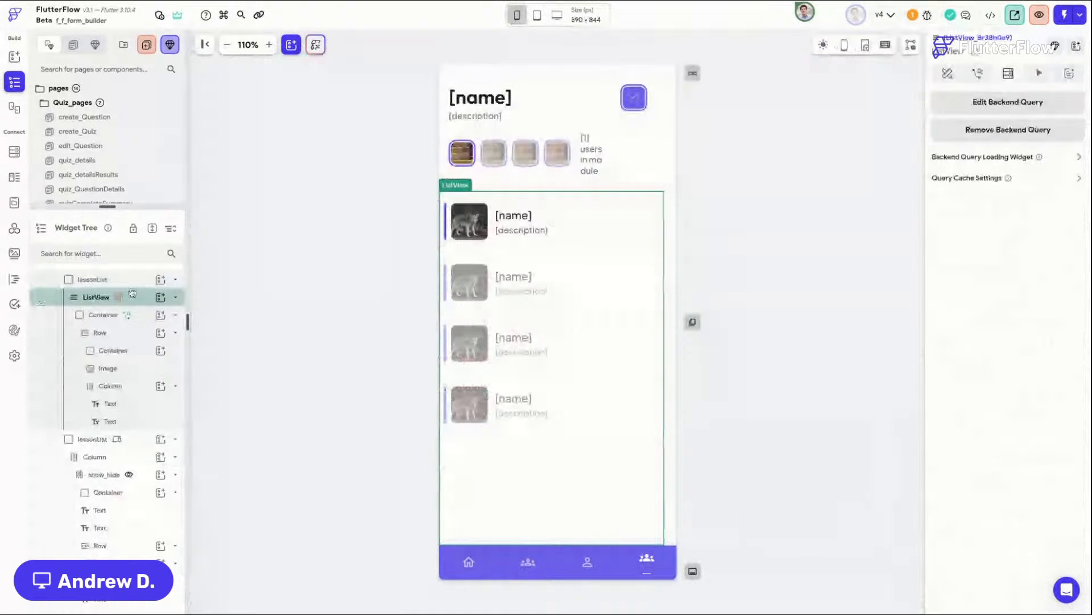
{"action": "left_click", "coordinate": [92, 280]}
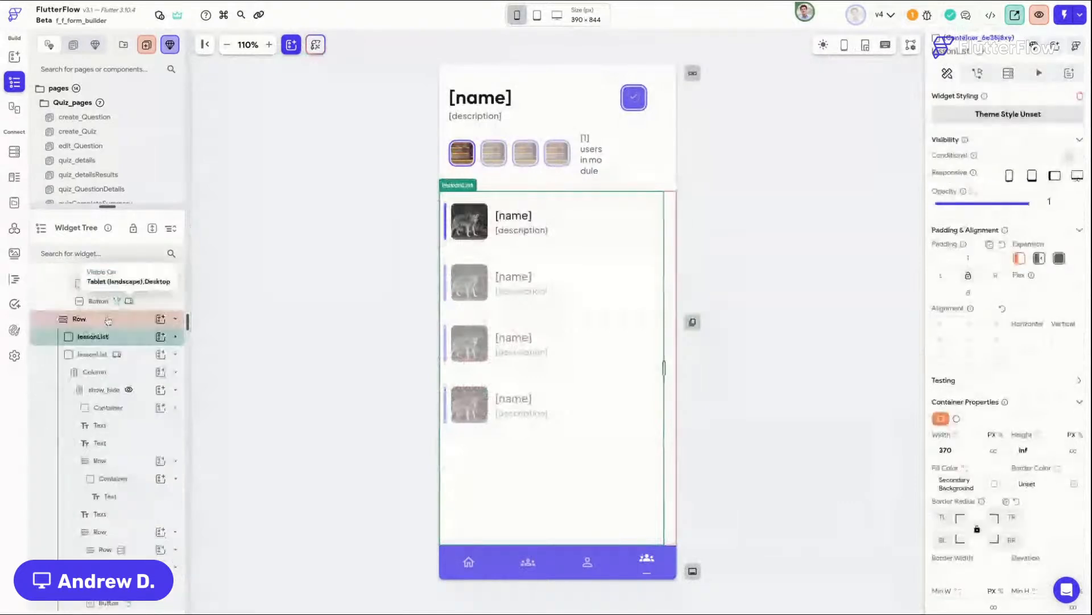
{"action": "left_click", "coordinate": [958, 436]}
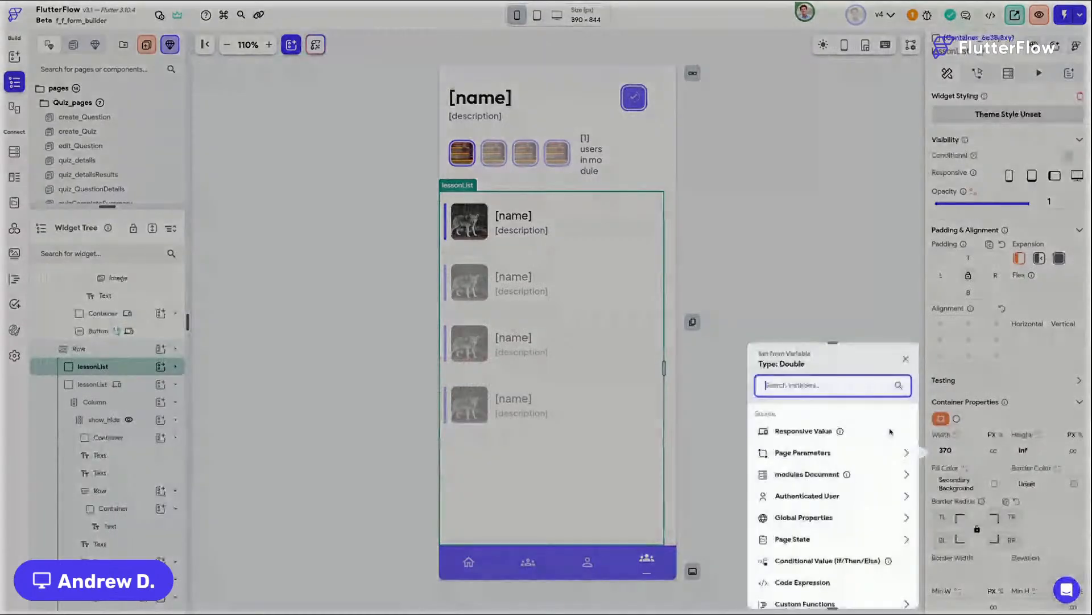
{"action": "left_click", "coordinate": [891, 432]}
{"action": "scroll", "coordinate": [832, 420], "scroll_direction": "down", "scroll_amount": 3}
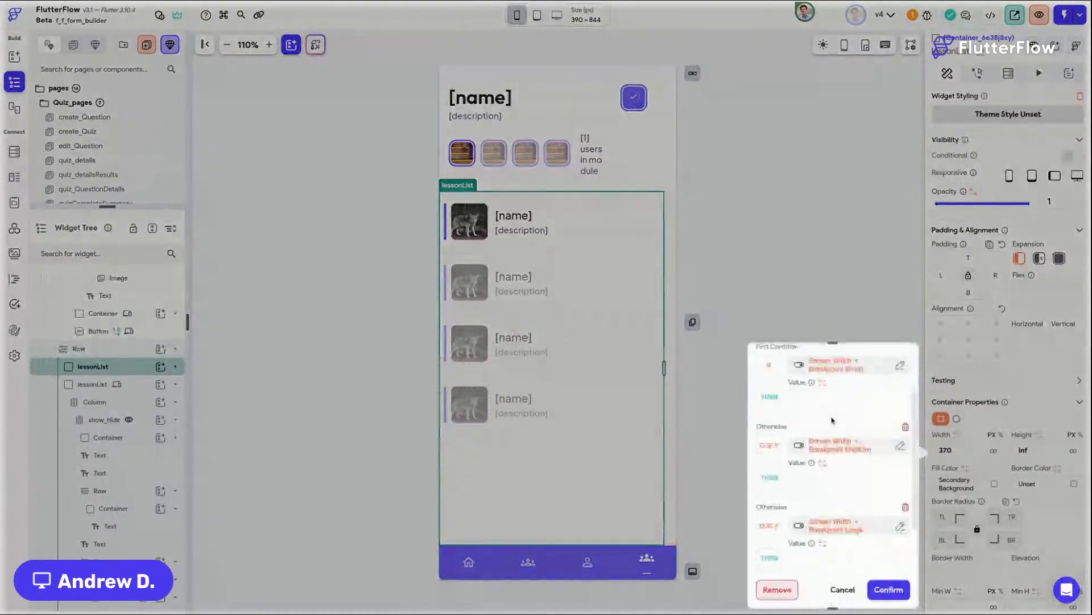
{"action": "left_click", "coordinate": [825, 394]}
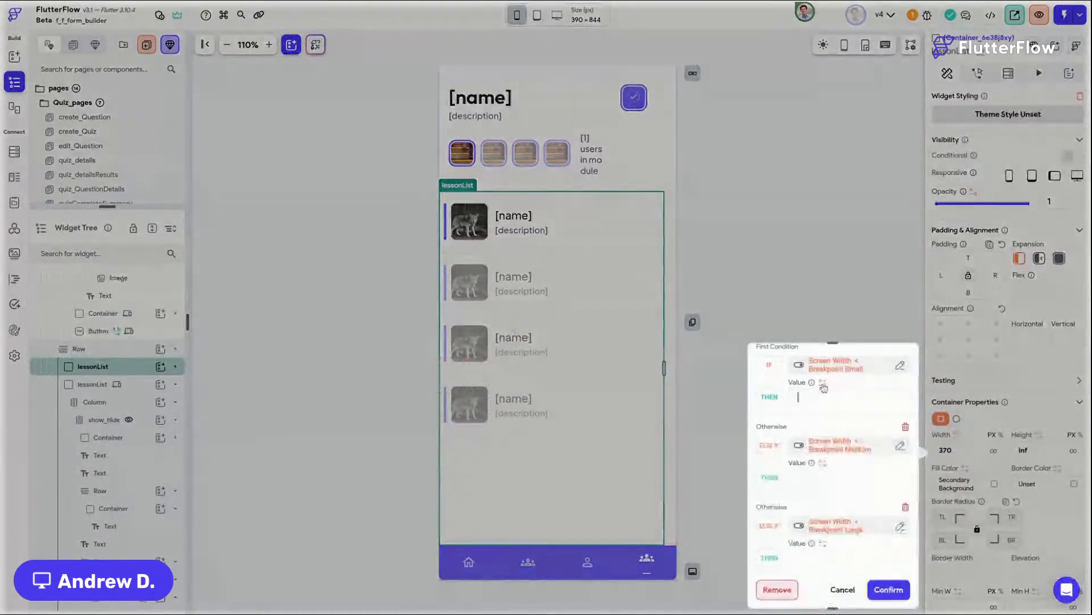
{"action": "left_click", "coordinate": [823, 385]}
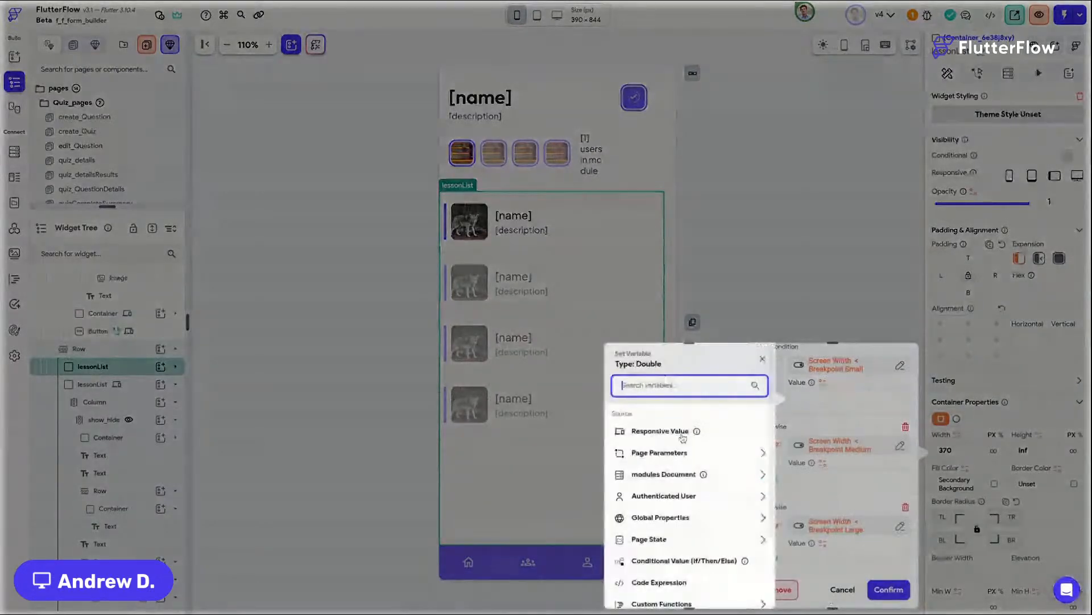
{"action": "type", "text": "screen"}
{"action": "left_click", "coordinate": [681, 467]}
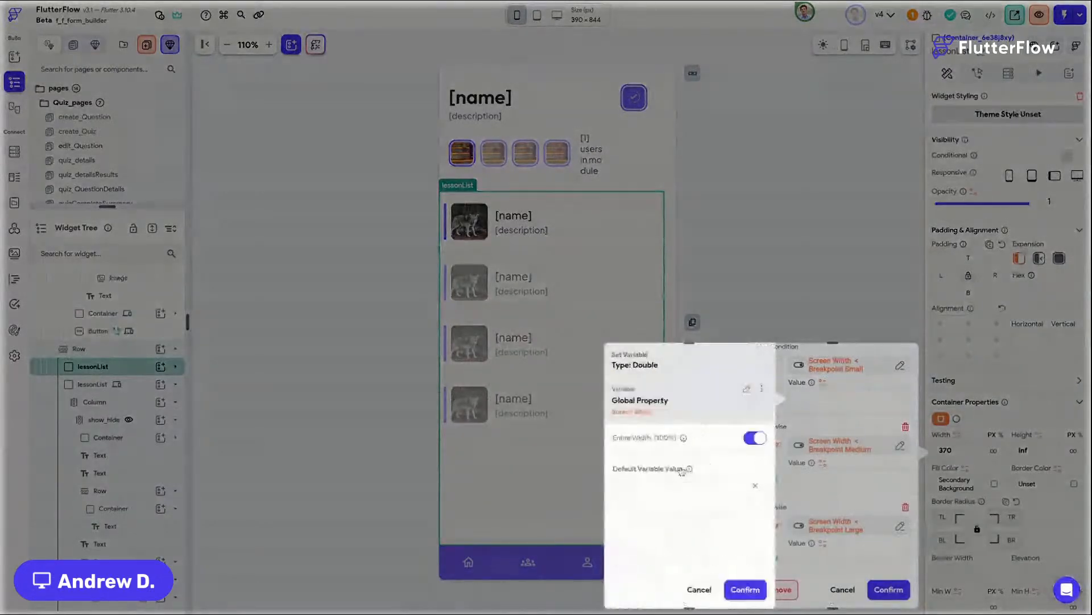
{"action": "left_click", "coordinate": [746, 589]}
Step: Set the lesson list's medium breakpoint width to the full Screen Width
{"action": "left_click", "coordinate": [836, 428]}
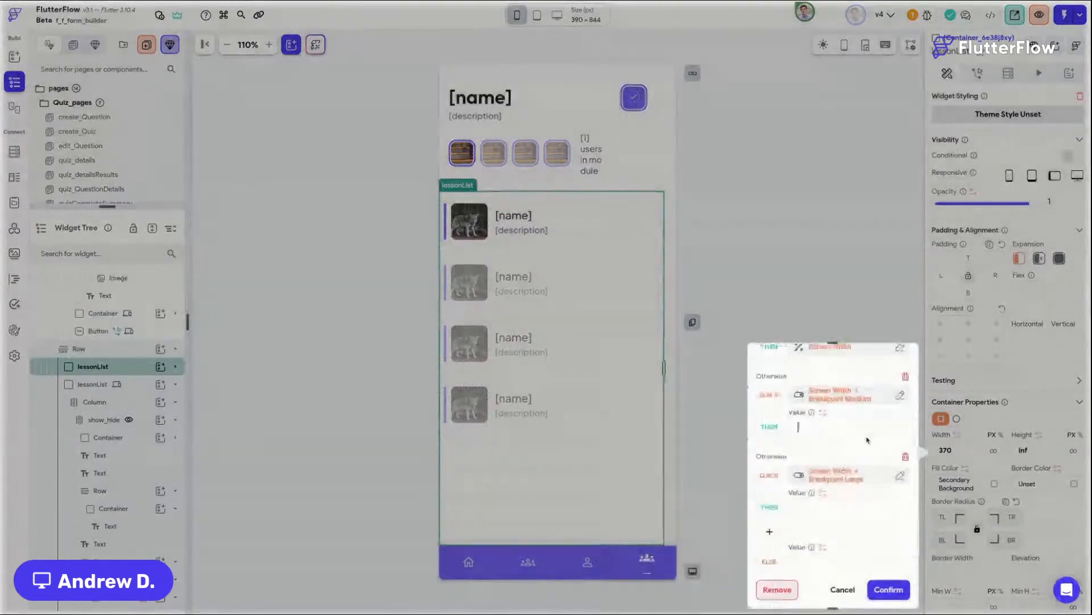
{"action": "type", "text": "330"}
{"action": "left_click", "coordinate": [832, 511]}
{"action": "left_click", "coordinate": [823, 413]}
{"action": "type", "text": "scren"}
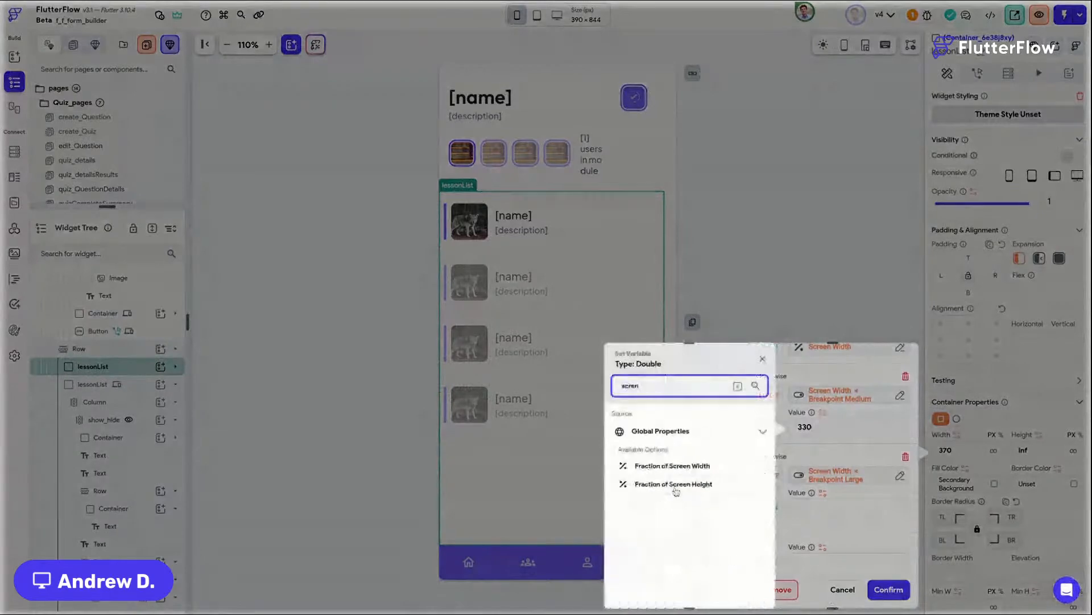
{"action": "left_click", "coordinate": [676, 484]}
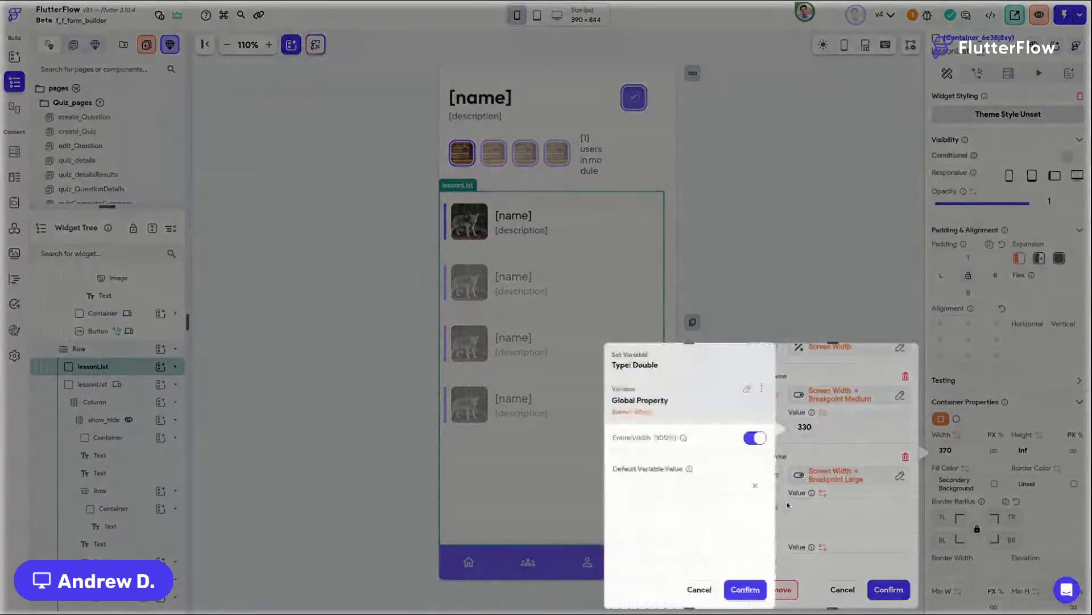
Step: Enter 370 for the large breakpoint and default lesson list widths and confirm the responsive width
{"action": "left_click", "coordinate": [831, 504]}
{"action": "type", "text": "330"}
{"action": "left_click", "coordinate": [832, 561]}
{"action": "type", "text": "37"}
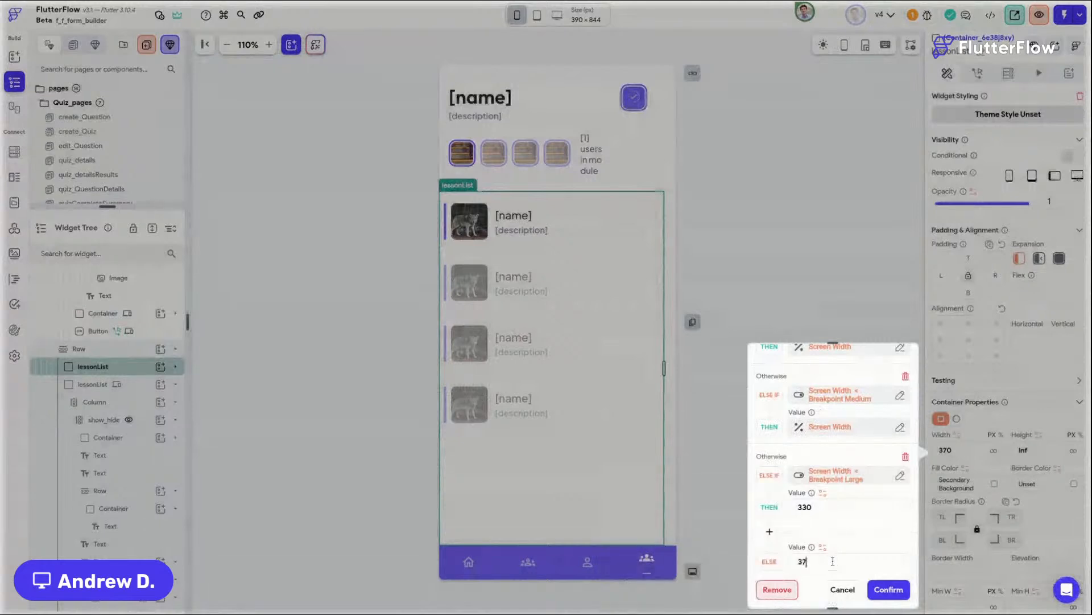
{"action": "type", "text": "0"}
{"action": "left_click_drag", "start_coordinate": [802, 507], "coordinate": [859, 513]}
{"action": "type", "text": "70"}
{"action": "left_click", "coordinate": [883, 592]}
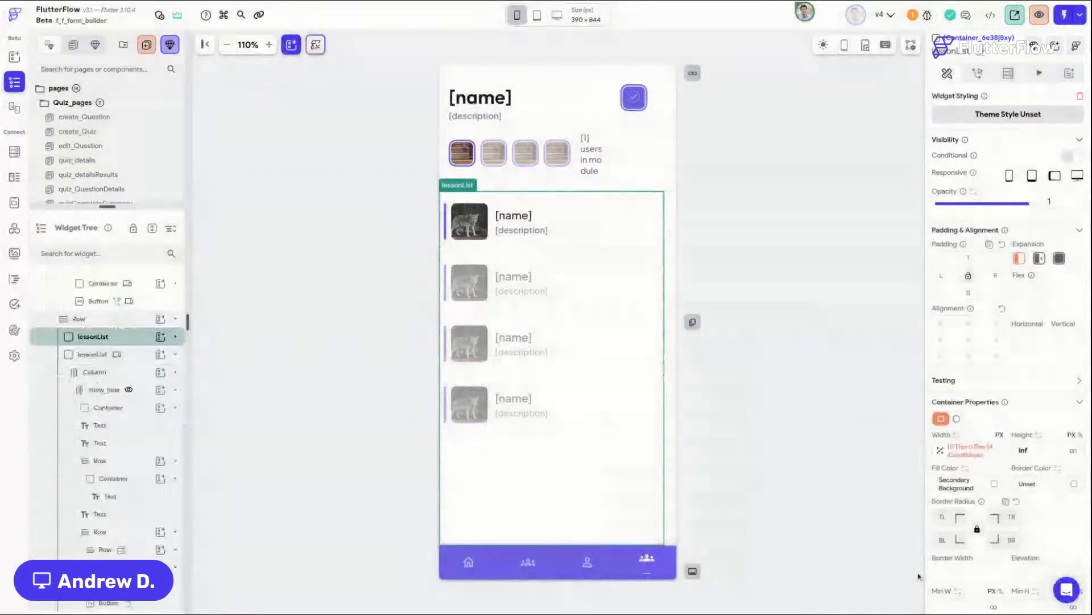
Step: Set the avatar row's padding and the header column's bottom padding to 8
{"action": "left_click", "coordinate": [595, 170]}
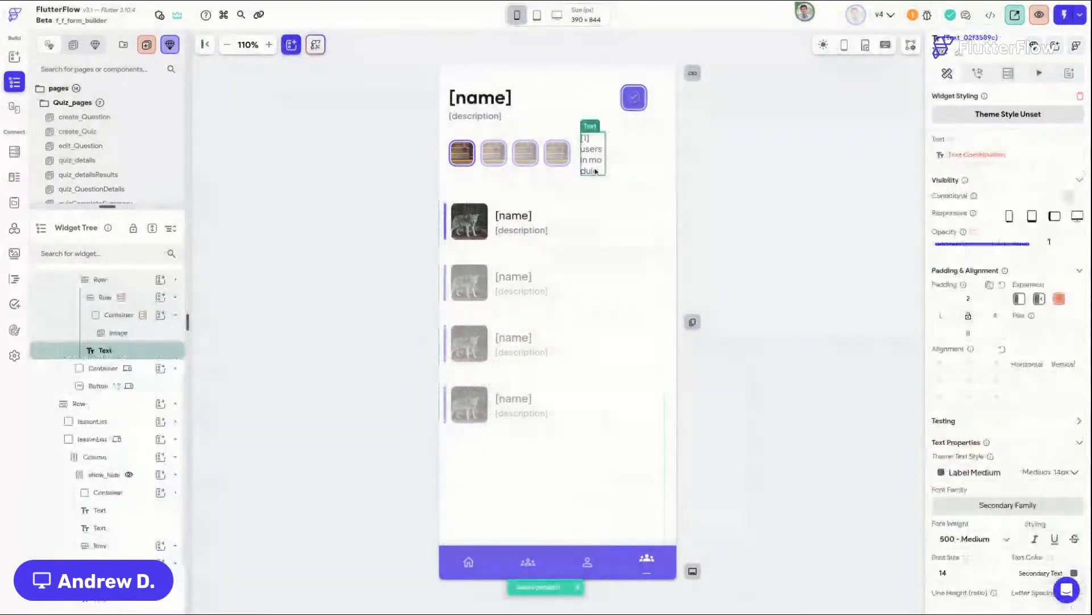
{"action": "left_click", "coordinate": [573, 174]}
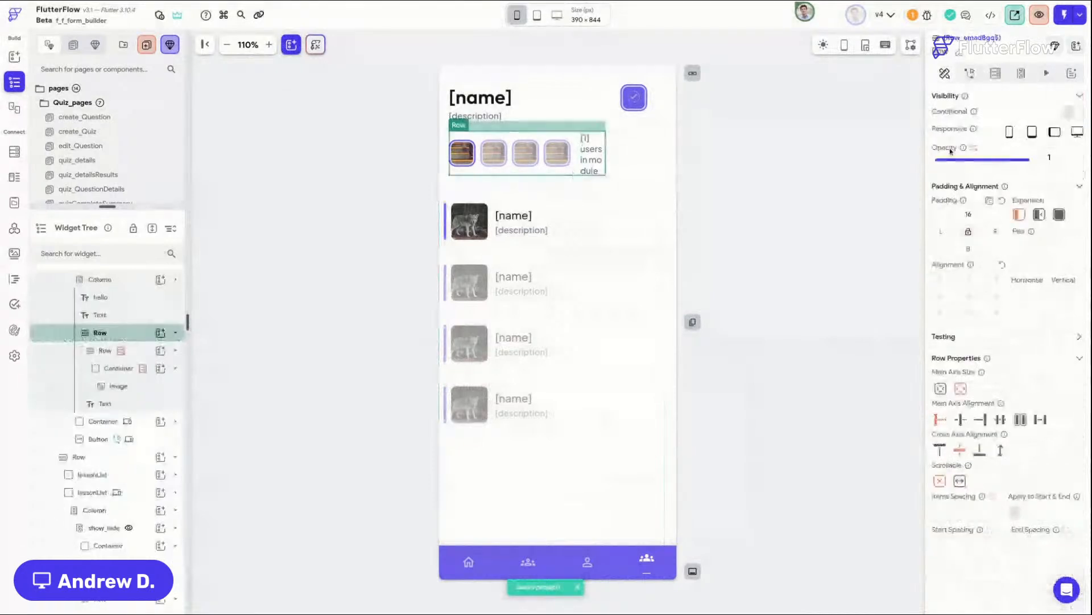
{"action": "left_click", "coordinate": [958, 216]}
{"action": "type", "text": "8"}
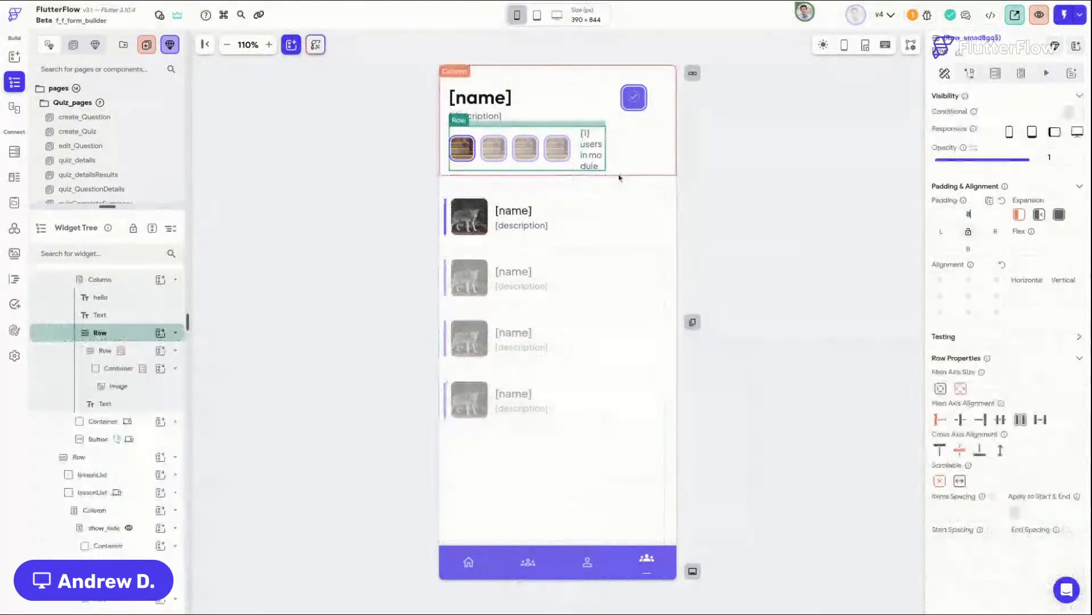
{"action": "left_click", "coordinate": [621, 177]}
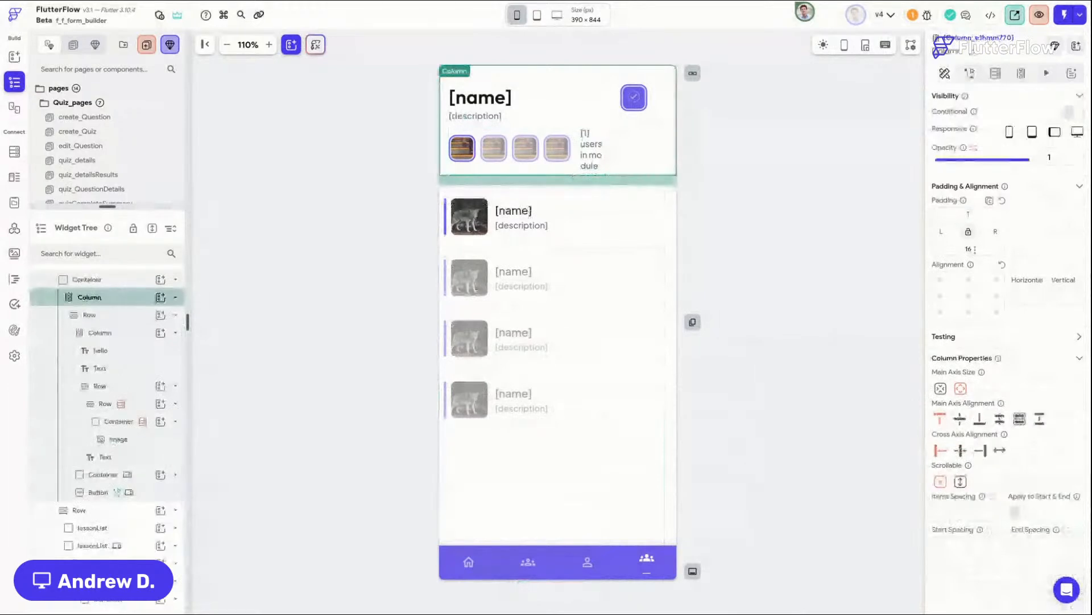
{"action": "type", "text": "8"}
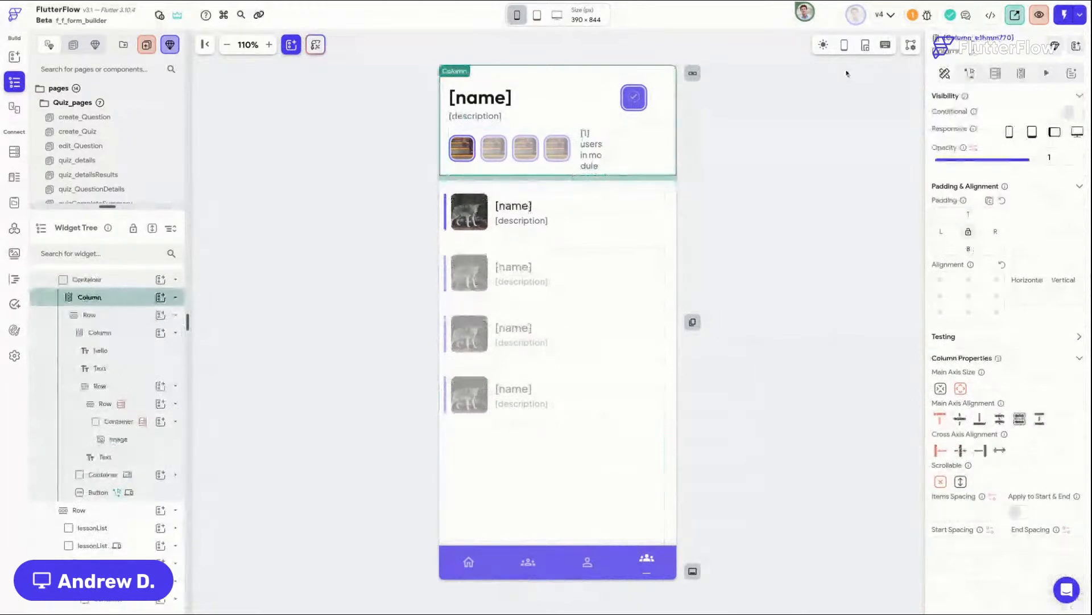
Step: Create a blank page named lessonDetails with the back-button, left-title app bar style
{"action": "left_click", "coordinate": [644, 110]}
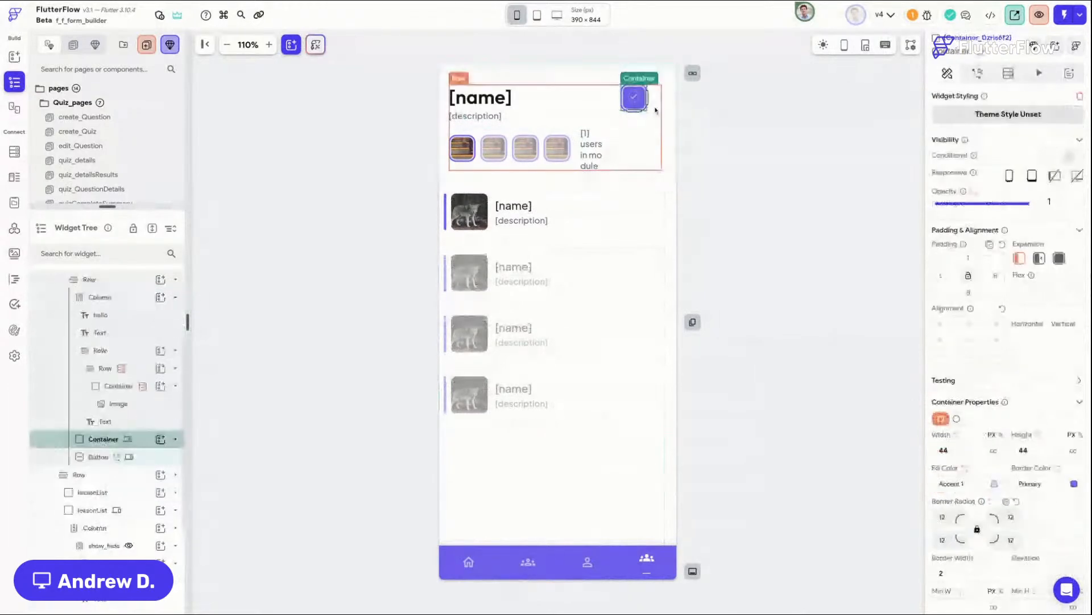
{"action": "left_click", "coordinate": [759, 181]}
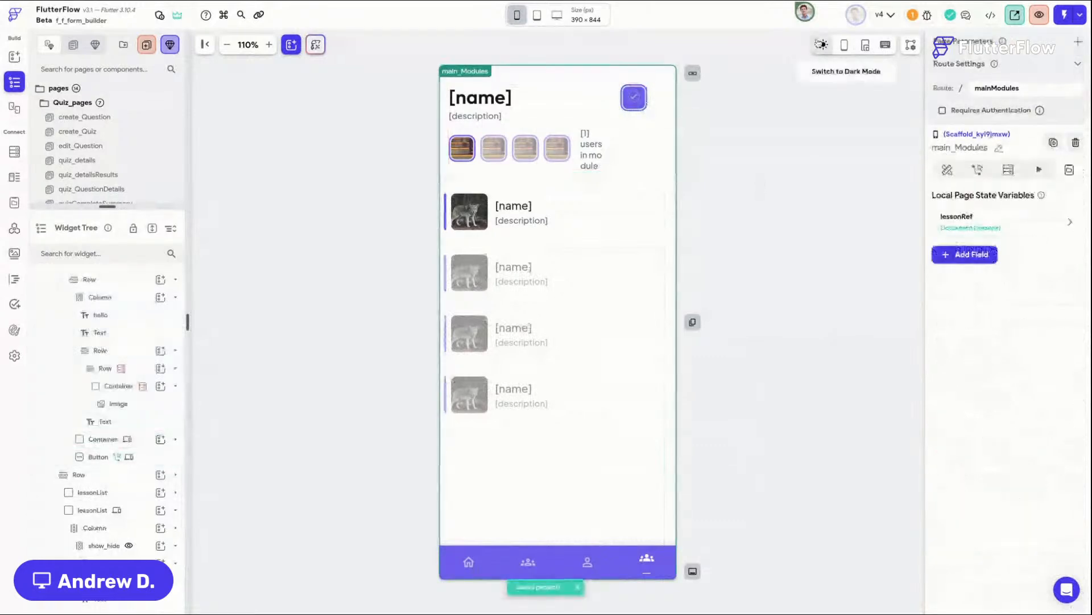
{"action": "left_click", "coordinate": [659, 236]}
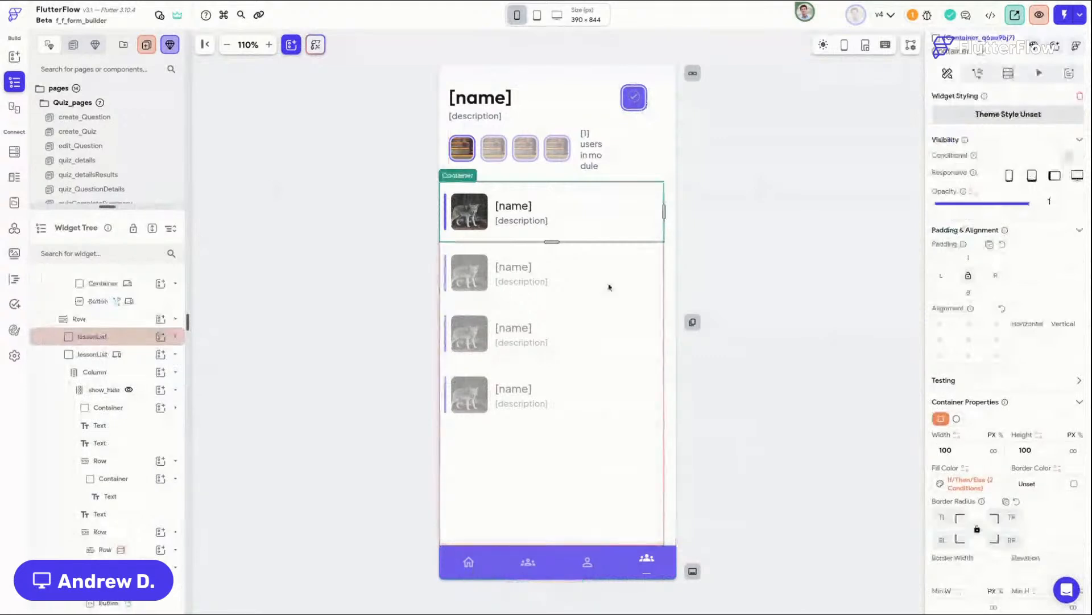
{"action": "key", "text": "super+k"}
{"action": "type", "text": "add"}
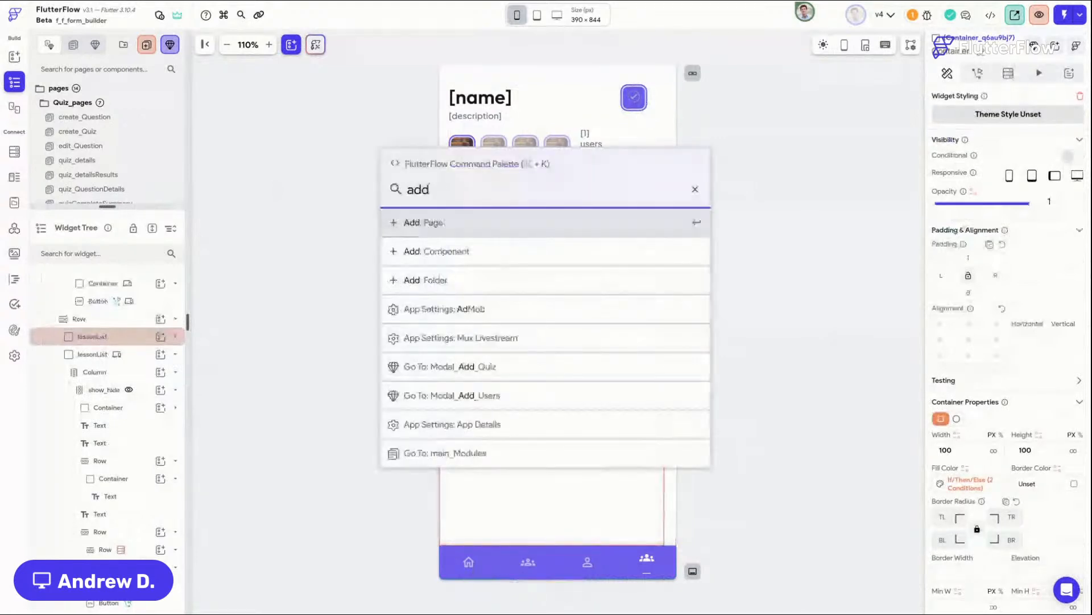
{"action": "key", "text": "Return"}
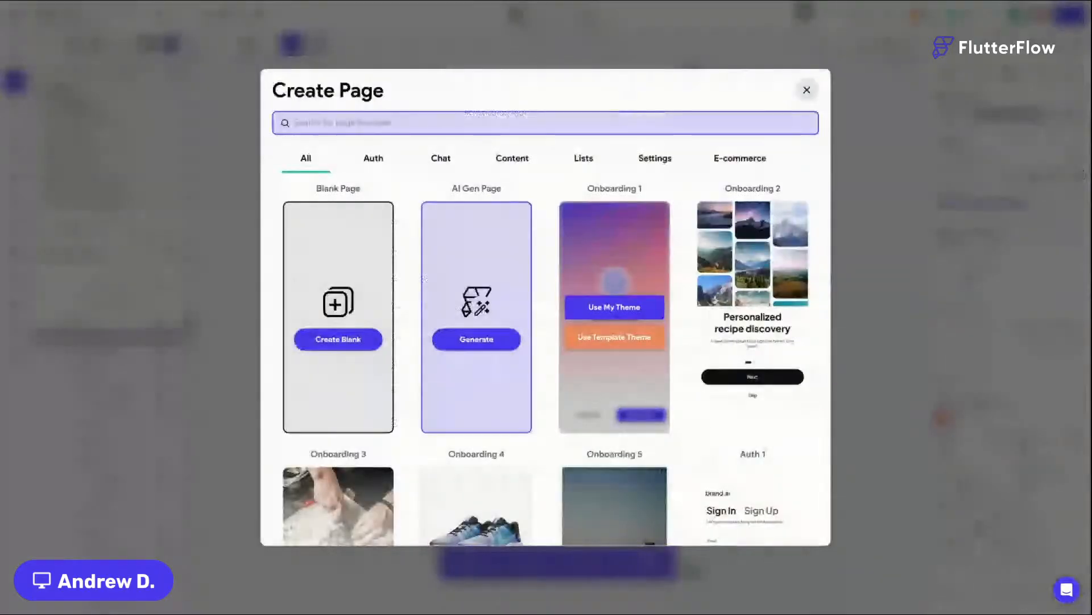
{"action": "type", "text": "lesson"}
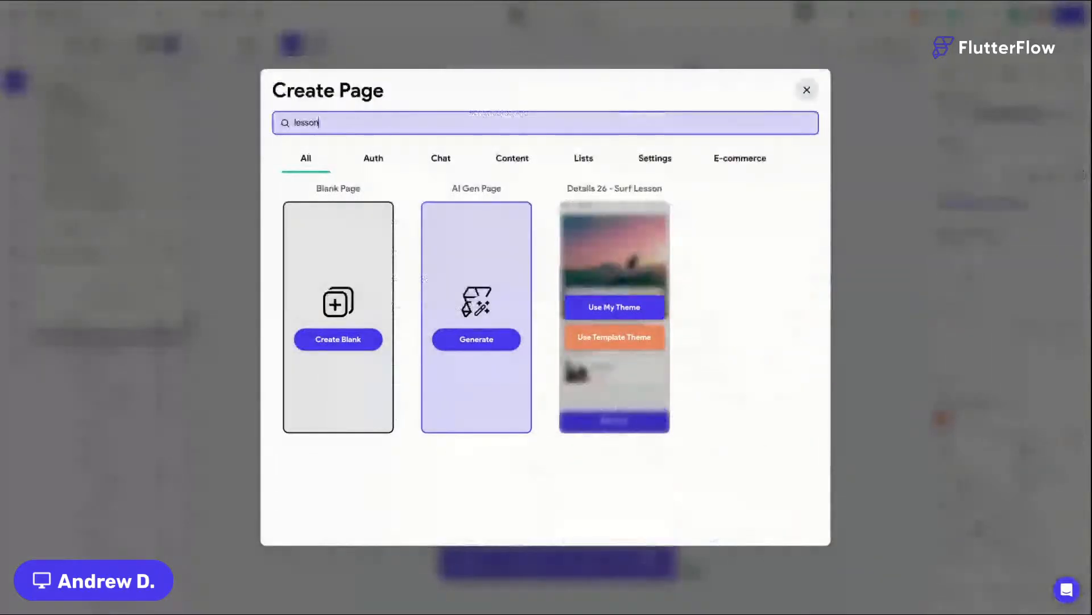
{"action": "type", "text": "Details"}
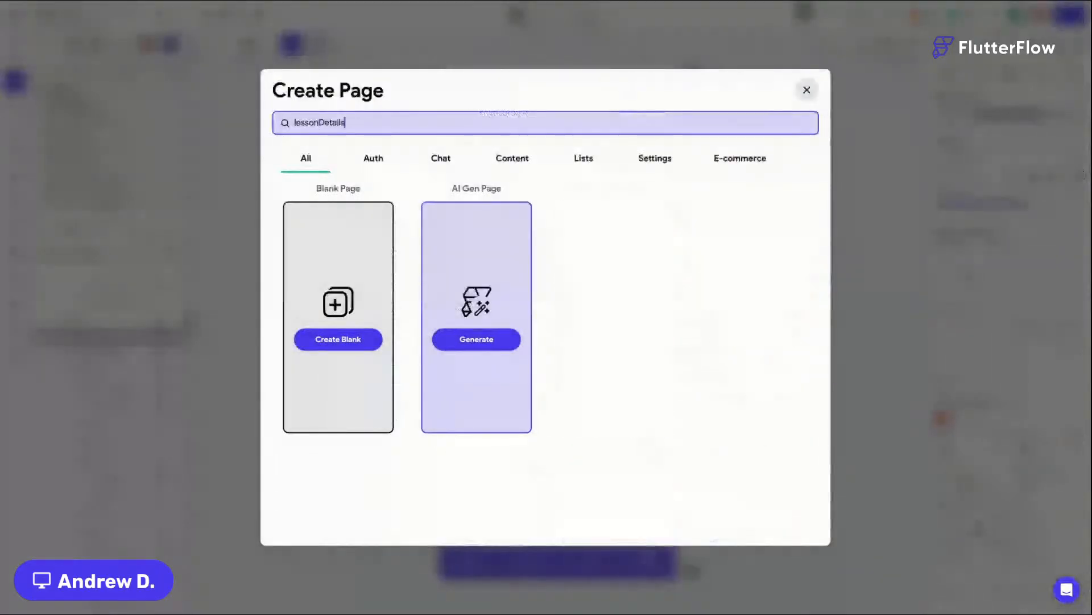
{"action": "left_click", "coordinate": [341, 340]}
{"action": "left_click", "coordinate": [631, 340]}
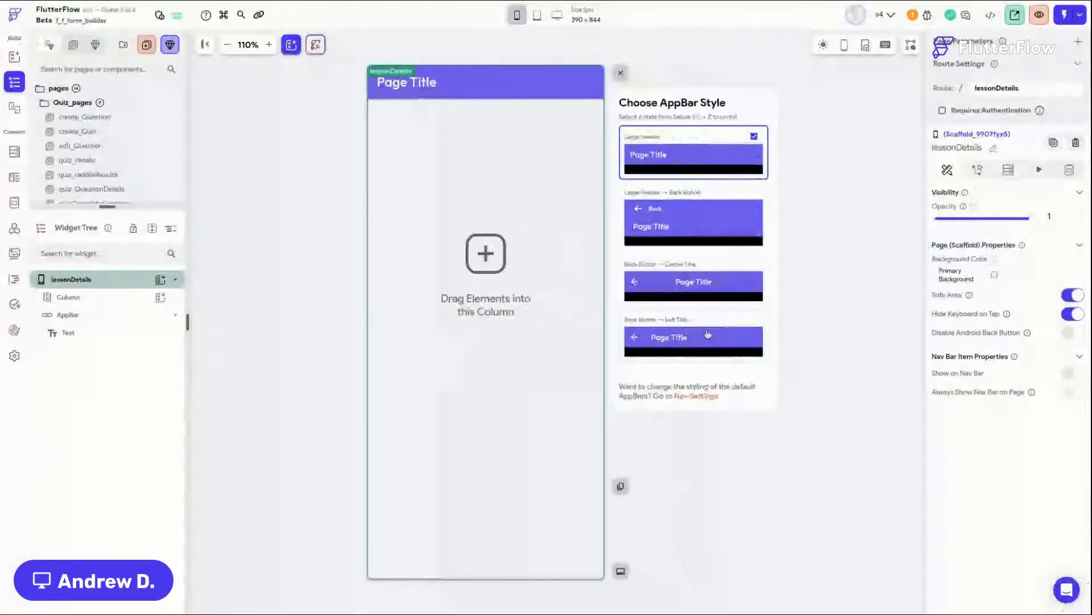
{"action": "left_click", "coordinate": [708, 335]}
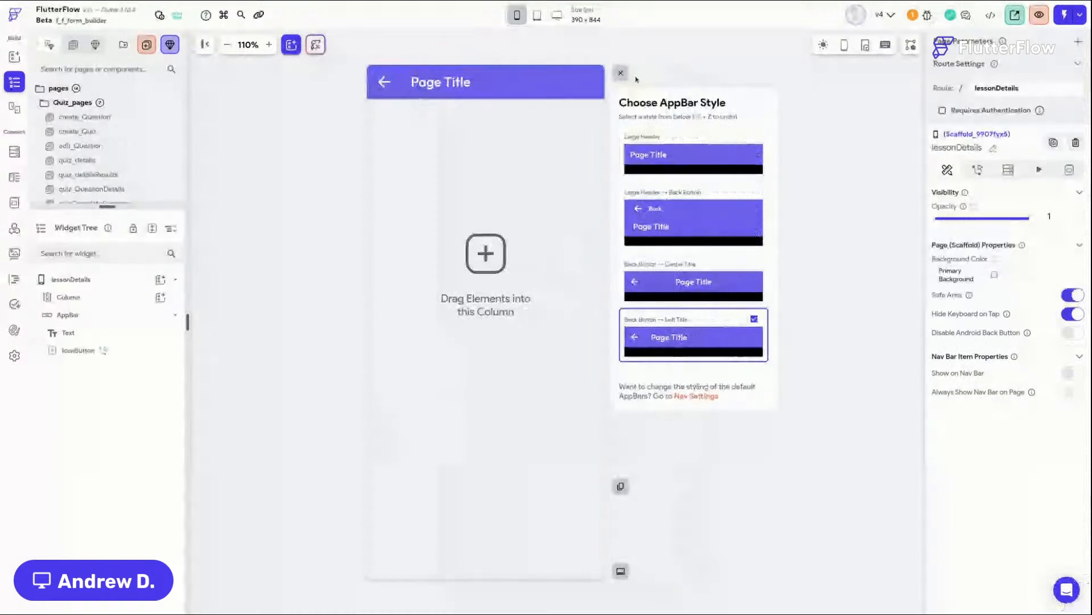
{"action": "left_click", "coordinate": [627, 75]}
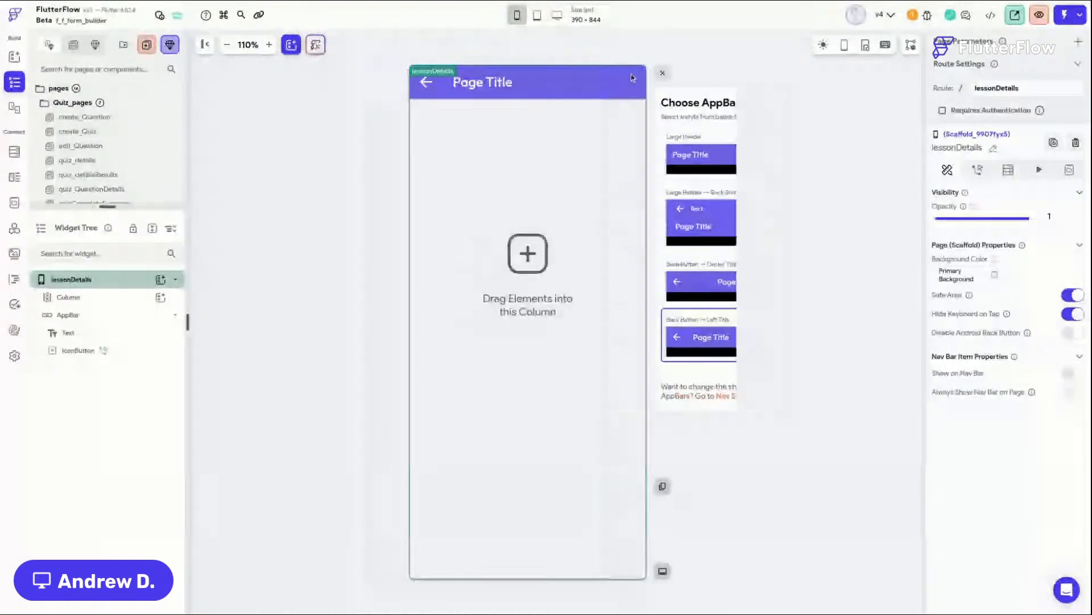
Step: Add a required page parameter lessonRef of type Document from the lessons collection
{"action": "left_click", "coordinate": [507, 87]}
{"action": "left_click", "coordinate": [751, 82]}
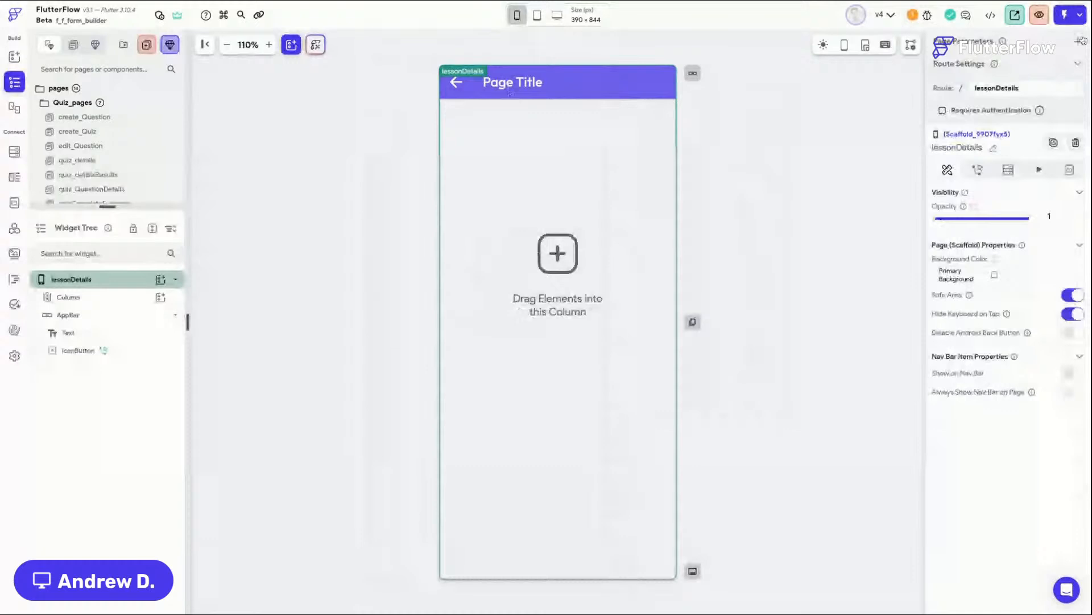
{"action": "left_click", "coordinate": [1076, 43]}
{"action": "left_click", "coordinate": [1000, 102]}
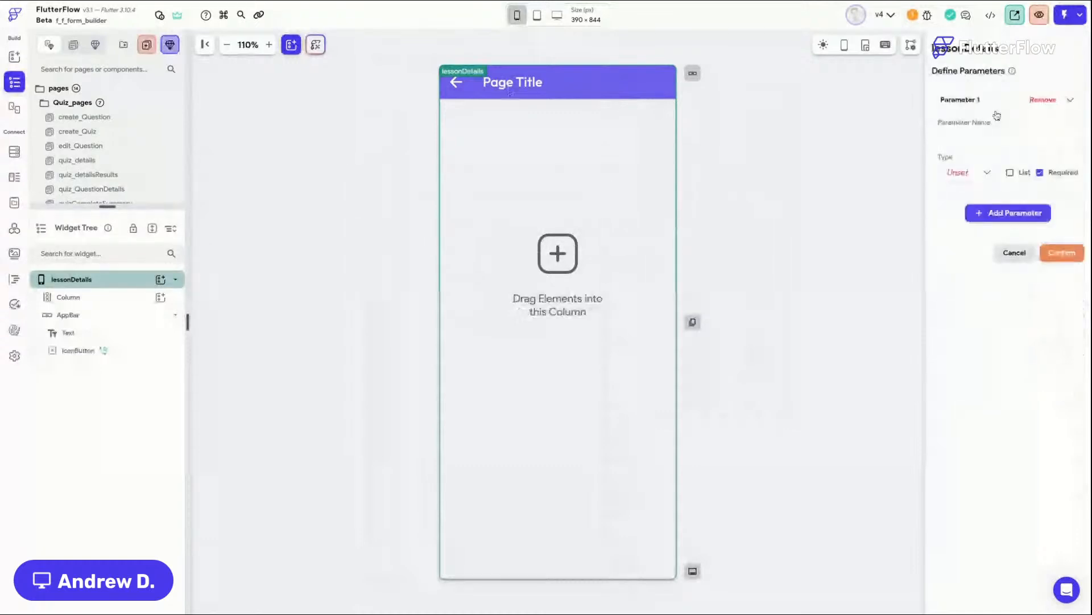
{"action": "left_click", "coordinate": [975, 138]}
{"action": "type", "text": "lessonR"}
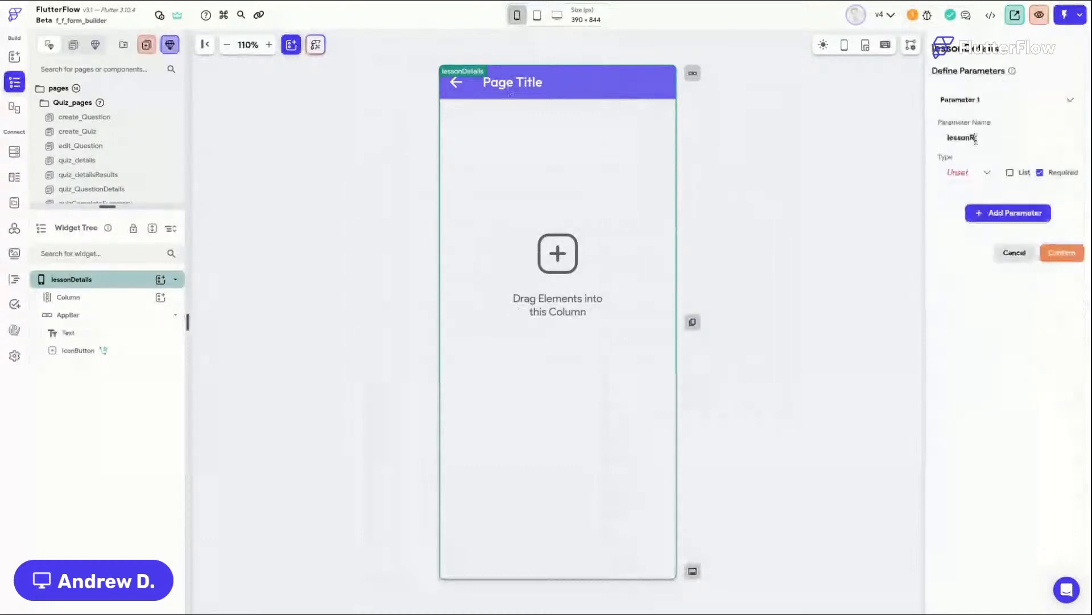
{"action": "left_click", "coordinate": [973, 173]}
{"action": "left_click", "coordinate": [965, 383]}
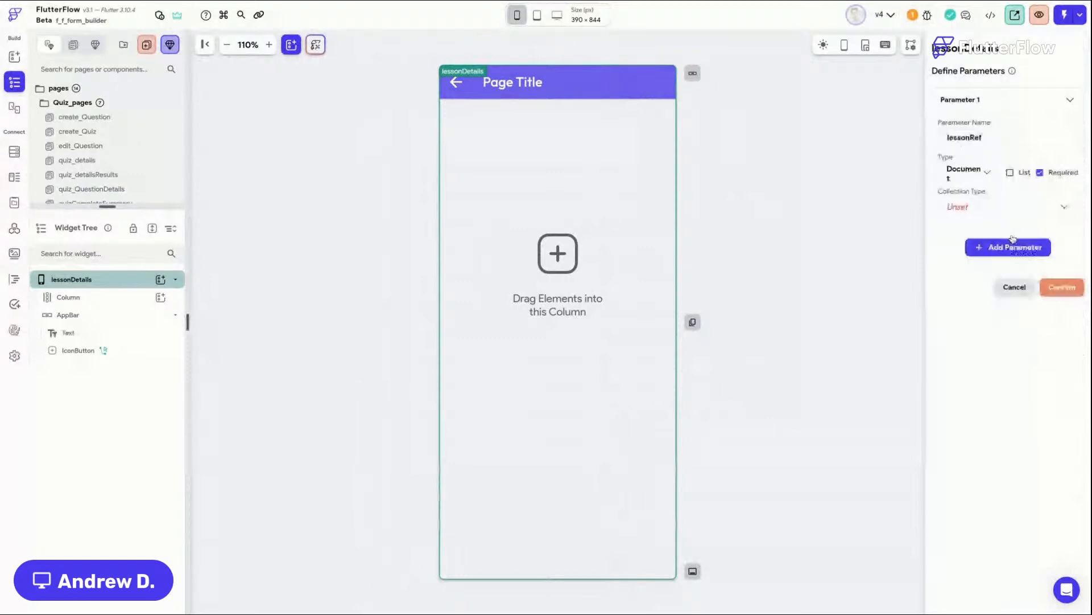
{"action": "left_click", "coordinate": [1010, 206]}
{"action": "left_click", "coordinate": [993, 368]}
{"action": "left_click", "coordinate": [1072, 288]}
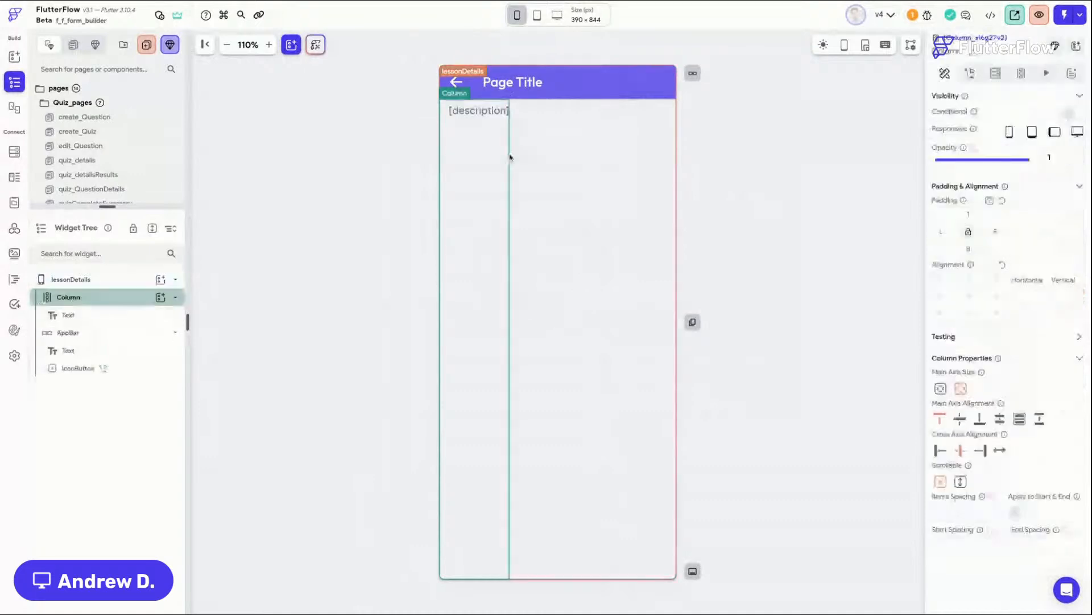
Step: Delete the page's empty column and switch the canvas to Macbook Pro 15" desktop size
{"action": "key", "text": "Delete"}
{"action": "scroll", "coordinate": [136, 160], "scroll_direction": "down", "scroll_amount": 1}
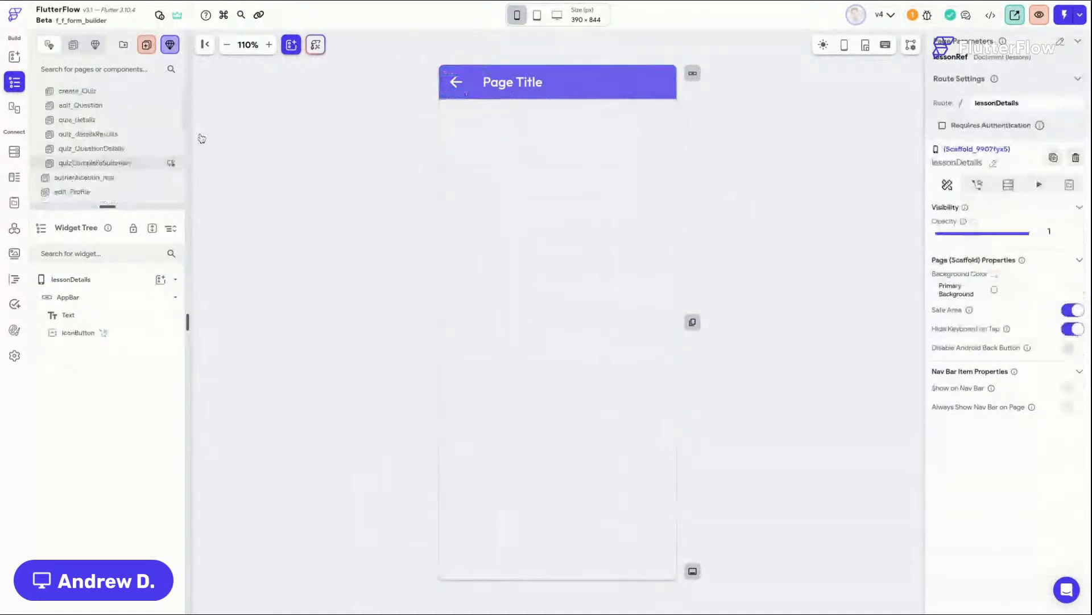
{"action": "left_click", "coordinate": [553, 17]}
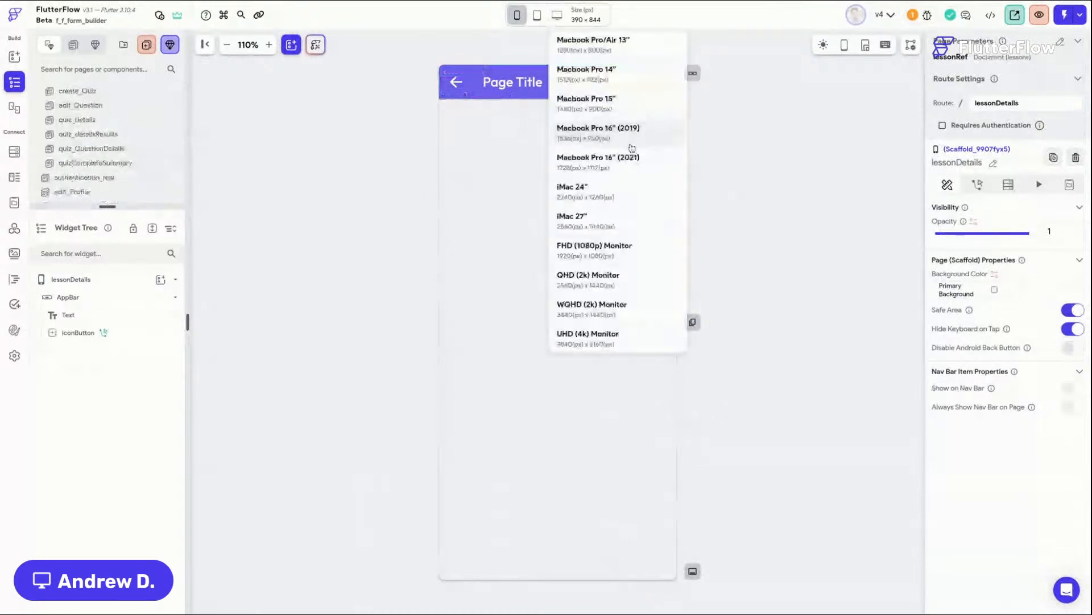
{"action": "left_click", "coordinate": [592, 103]}
Step: Copy the show_hide lesson details column from main_Modules and paste it into the lessonDetails page
{"action": "scroll", "coordinate": [107, 190], "scroll_direction": "down", "scroll_amount": 3}
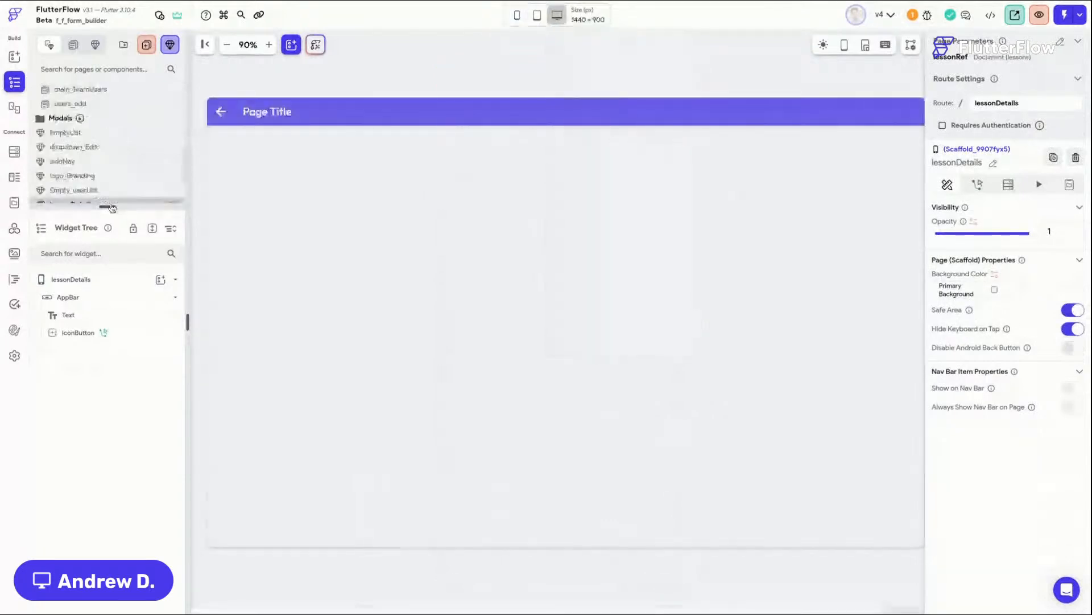
{"action": "left_click_drag", "start_coordinate": [107, 206], "coordinate": [116, 279]}
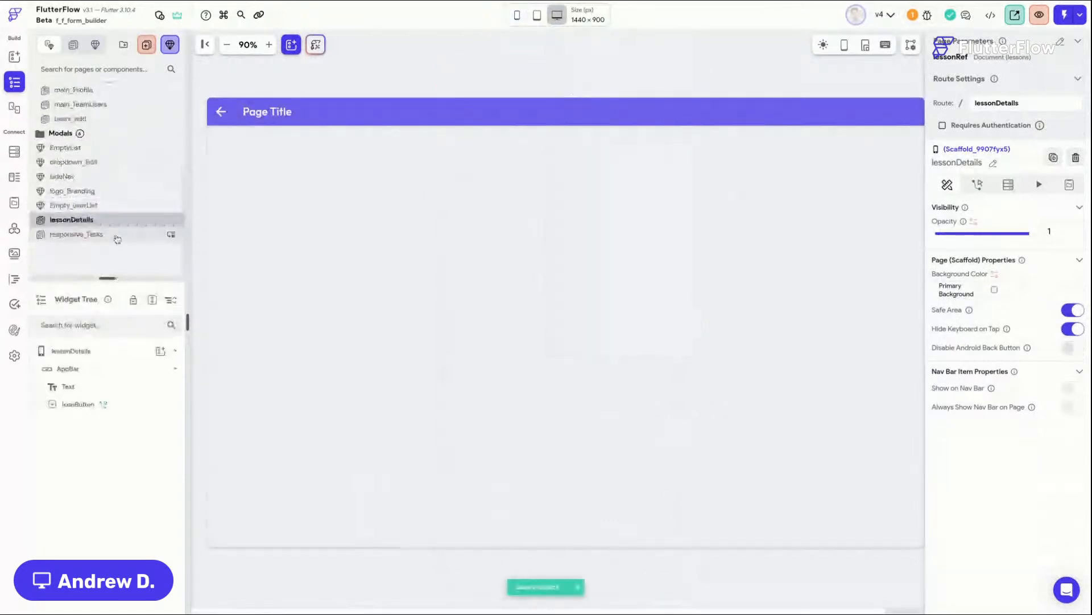
{"action": "scroll", "coordinate": [117, 234], "scroll_direction": "up", "scroll_amount": 2}
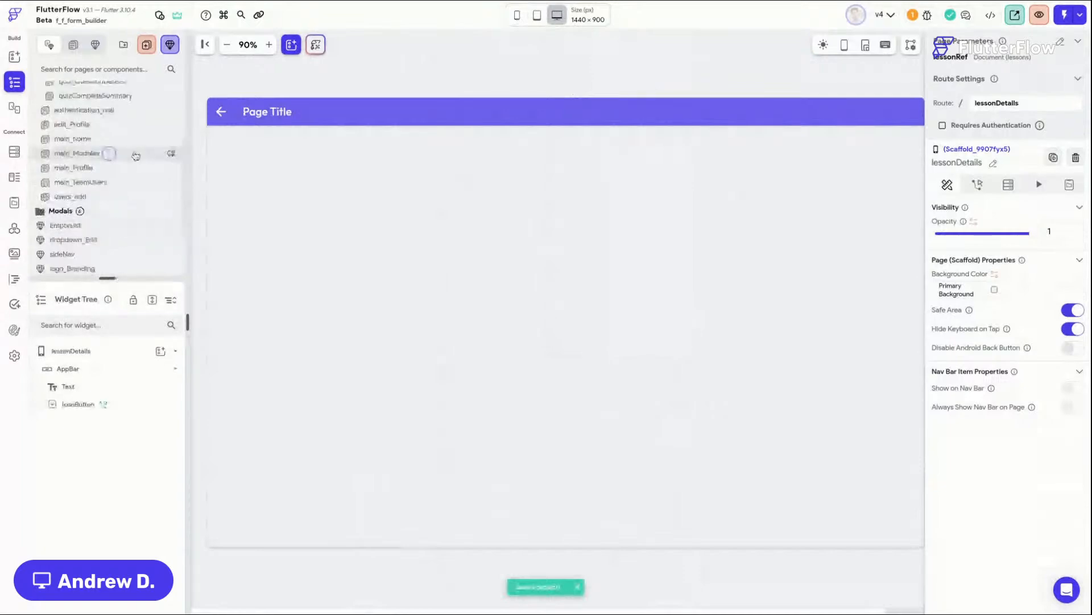
{"action": "left_click", "coordinate": [136, 156]}
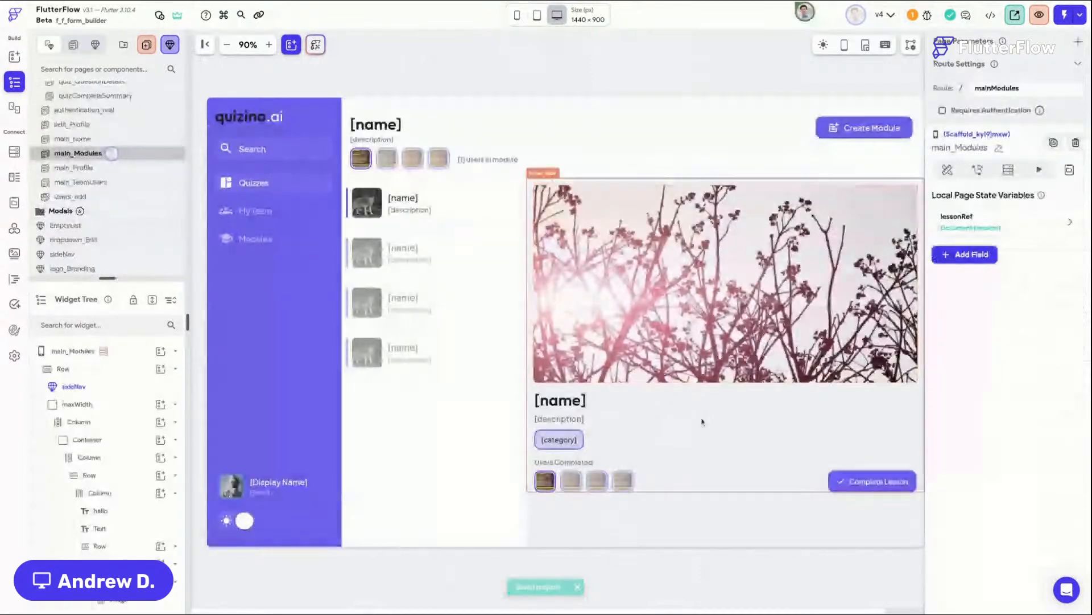
{"action": "left_click", "coordinate": [704, 421]}
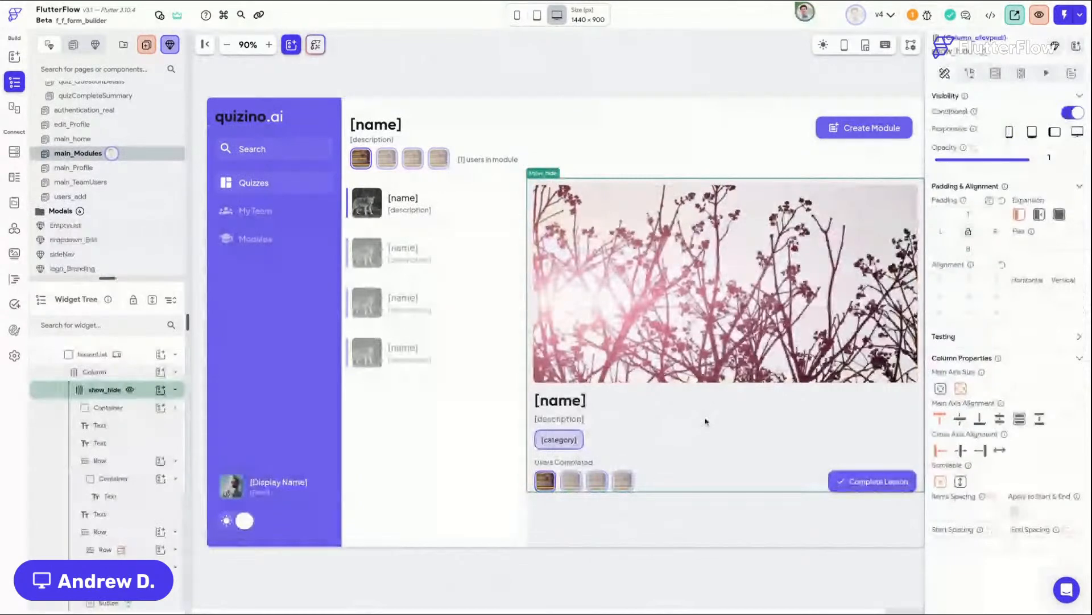
{"action": "key", "text": "ctrl+c"}
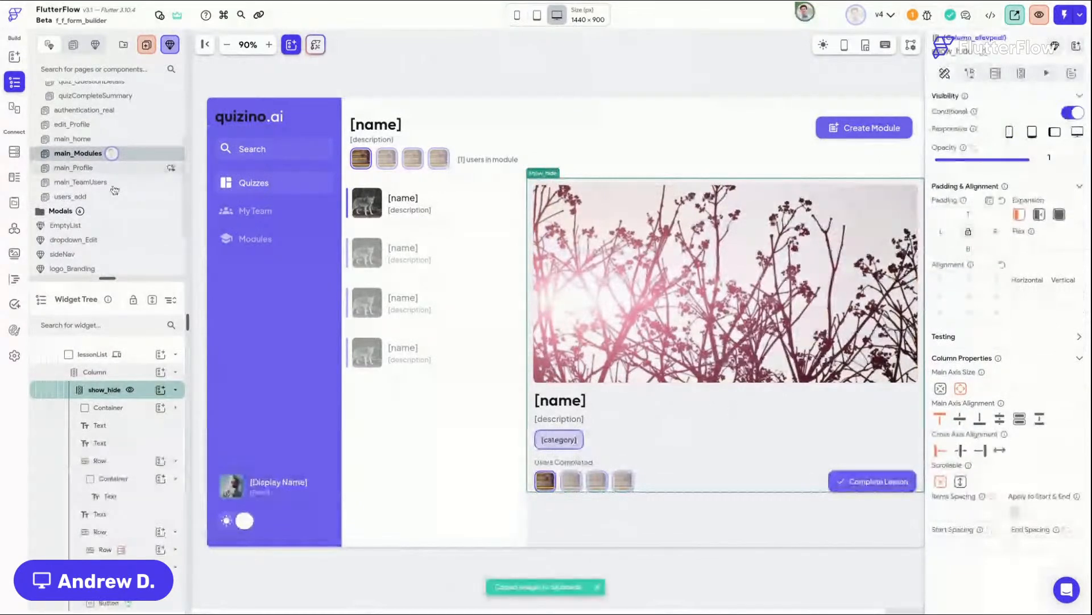
{"action": "scroll", "coordinate": [115, 244], "scroll_direction": "down", "scroll_amount": 3}
{"action": "left_click", "coordinate": [74, 221]}
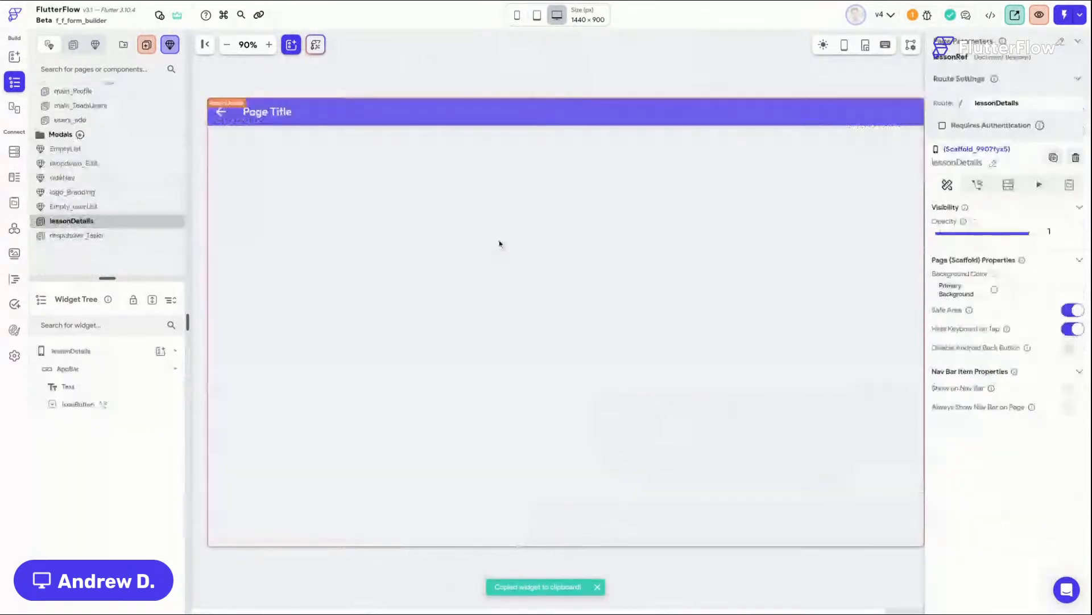
Step: Bind the header image's path to the coverImage document property of the lessonRef page parameter
{"action": "left_click", "coordinate": [539, 17]}
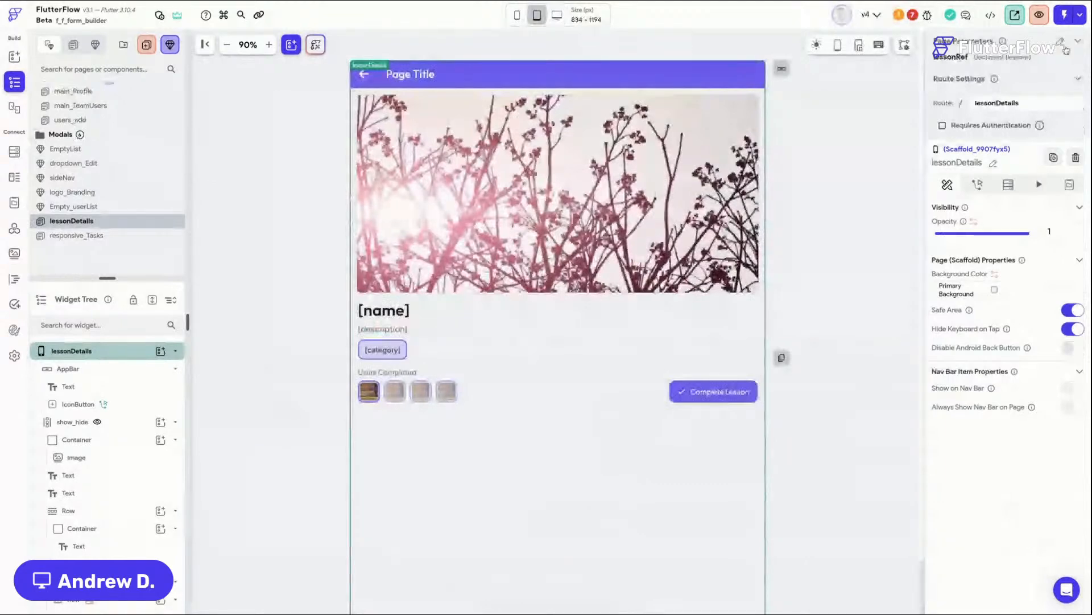
{"action": "left_click", "coordinate": [444, 237]}
{"action": "scroll", "coordinate": [999, 470], "scroll_direction": "down", "scroll_amount": 1}
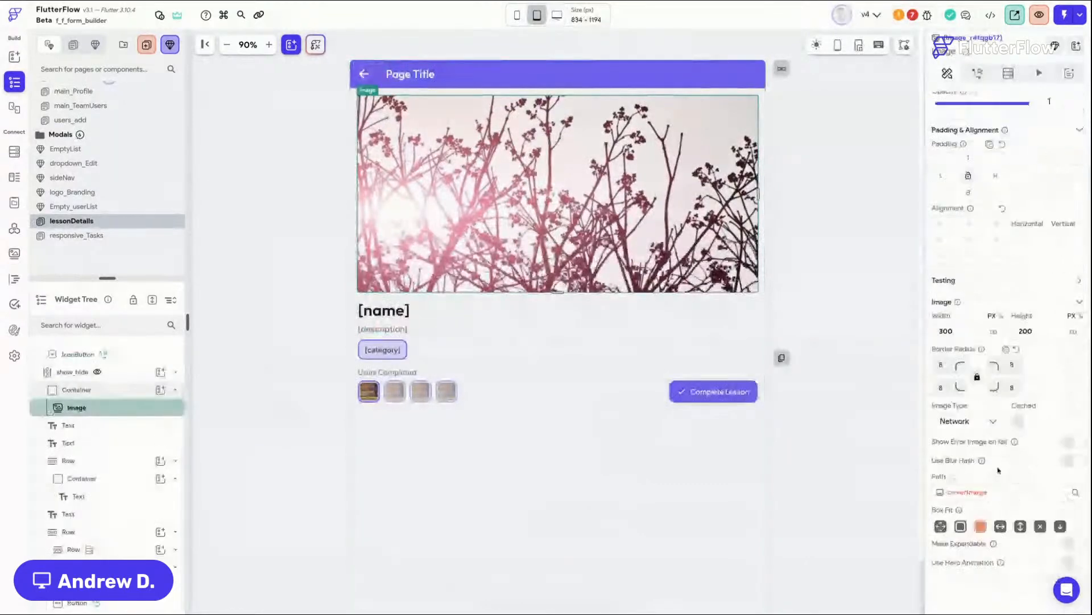
{"action": "left_click", "coordinate": [976, 496]}
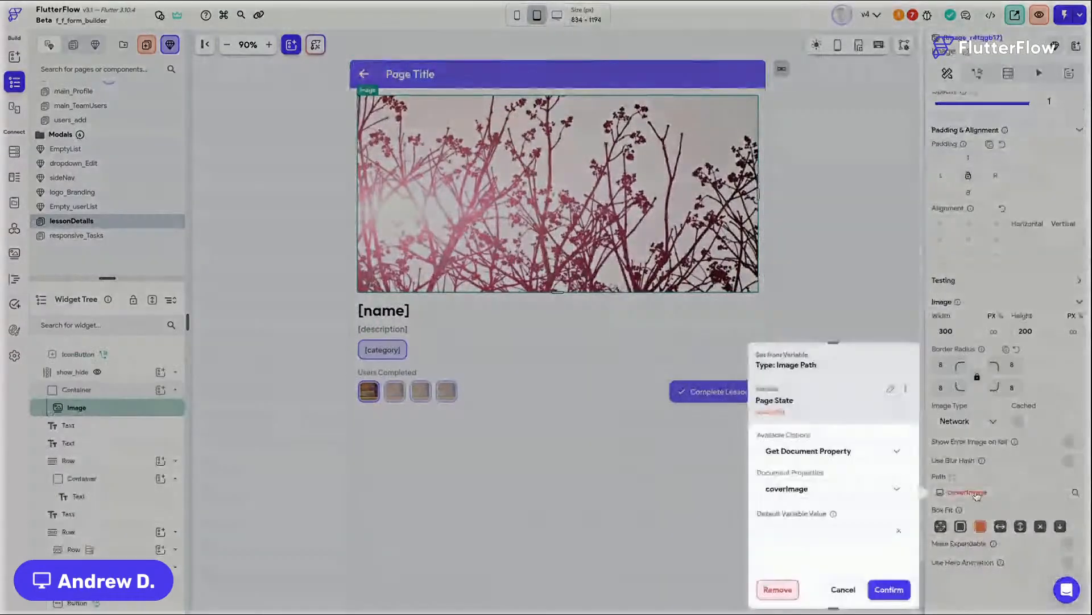
{"action": "left_click", "coordinate": [891, 389]}
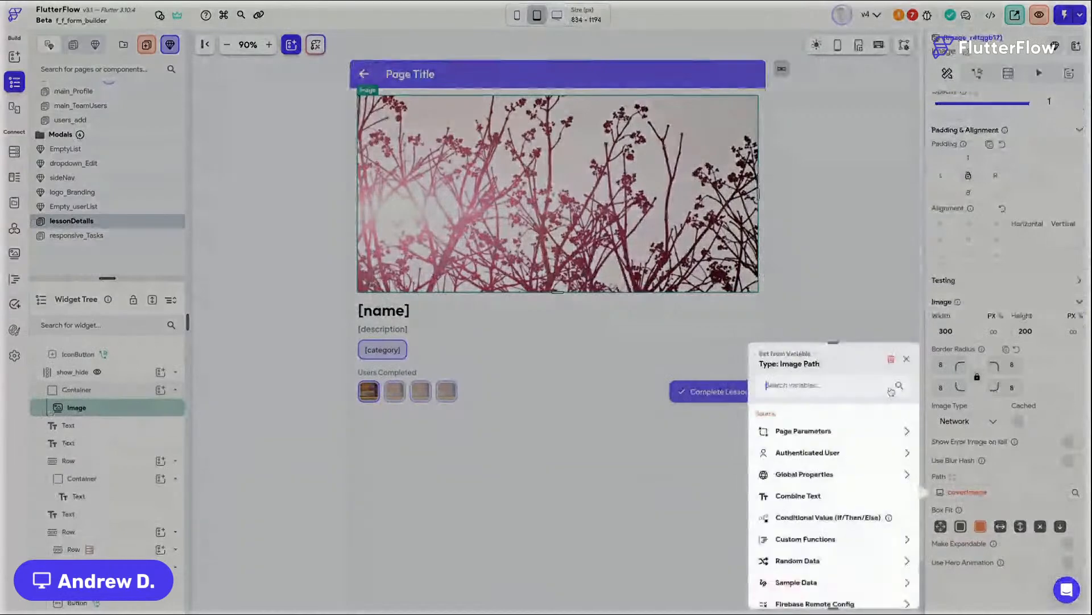
{"action": "left_click", "coordinate": [814, 436]}
{"action": "left_click", "coordinate": [802, 465]}
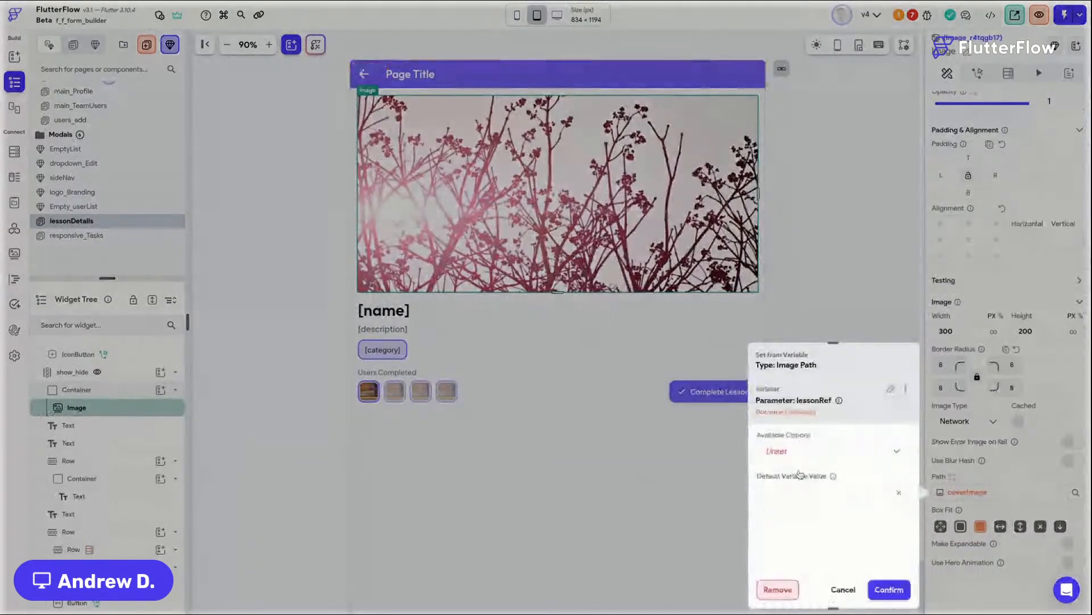
{"action": "left_click", "coordinate": [808, 450]}
{"action": "left_click", "coordinate": [800, 450]}
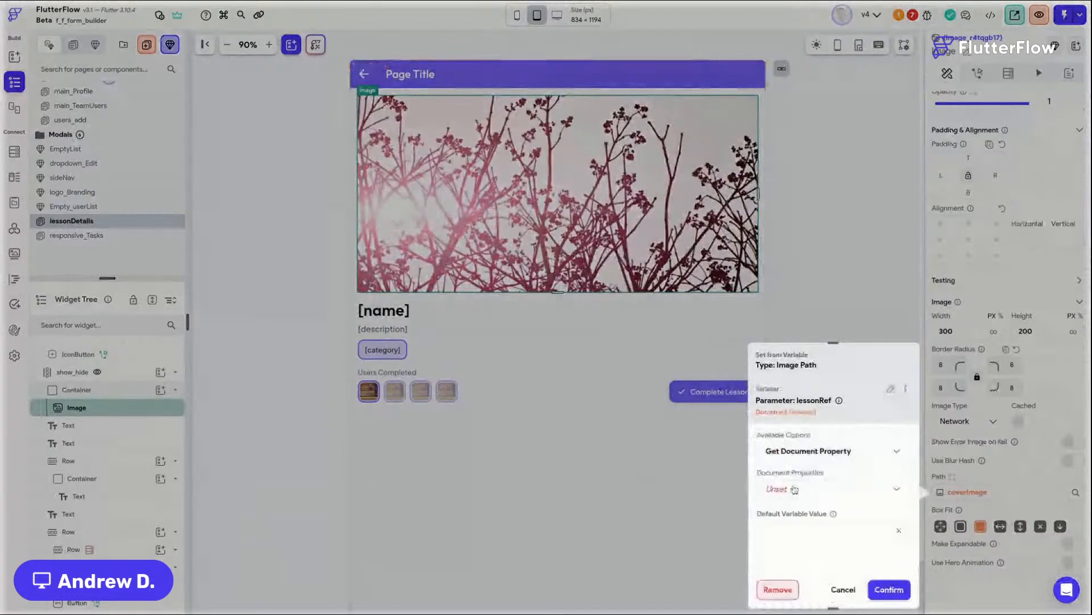
{"action": "left_click", "coordinate": [795, 490]}
{"action": "left_click", "coordinate": [826, 384]}
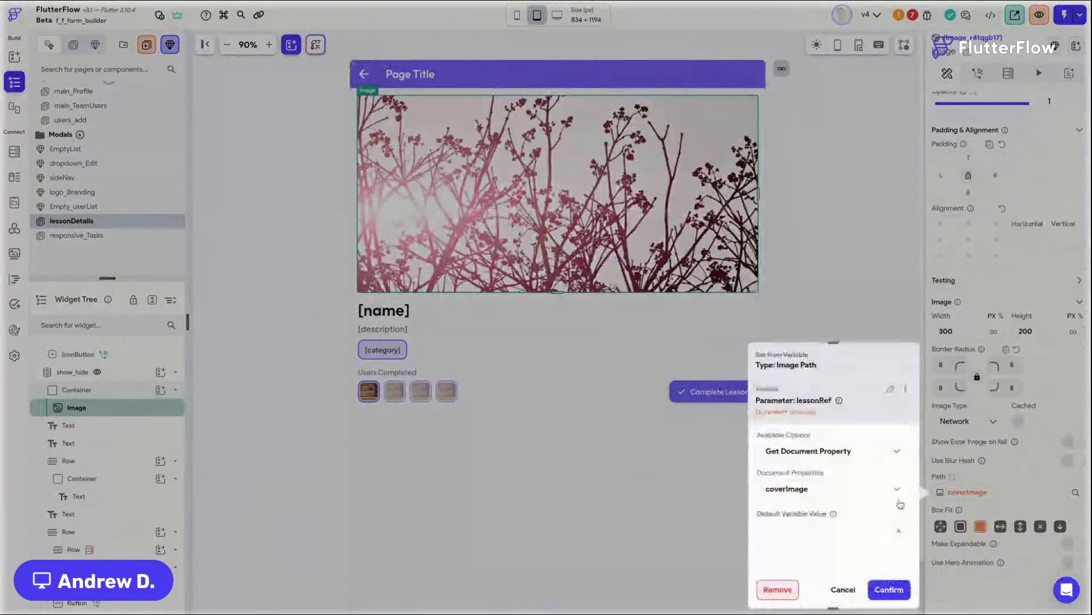
{"action": "left_click", "coordinate": [973, 504]}
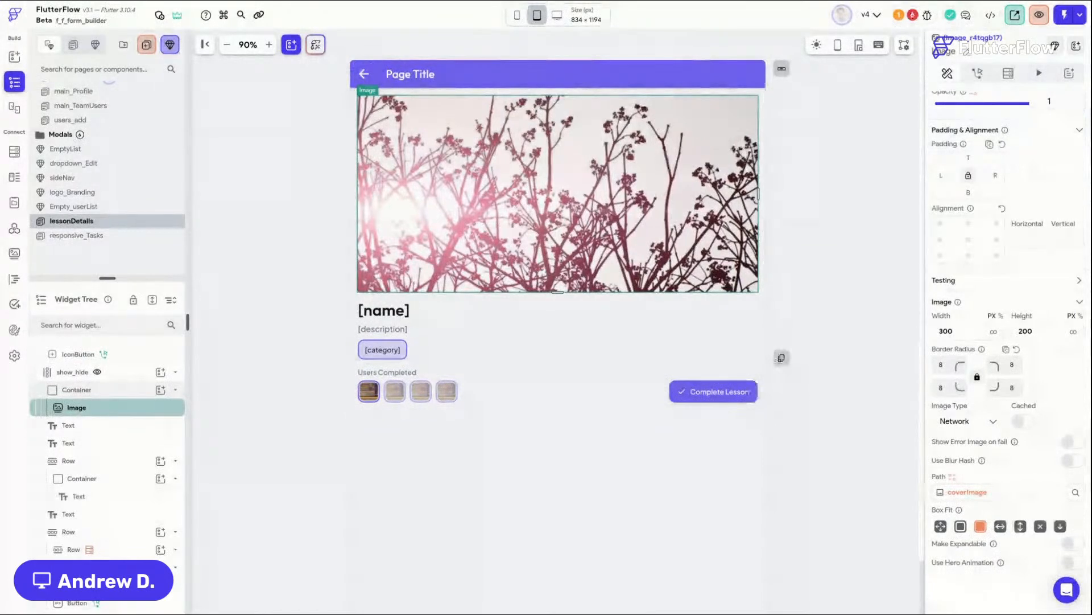
Step: Bind the name text to the lessonRef parameter's name property, with default value "Lesson Name"
{"action": "left_click", "coordinate": [832, 178]}
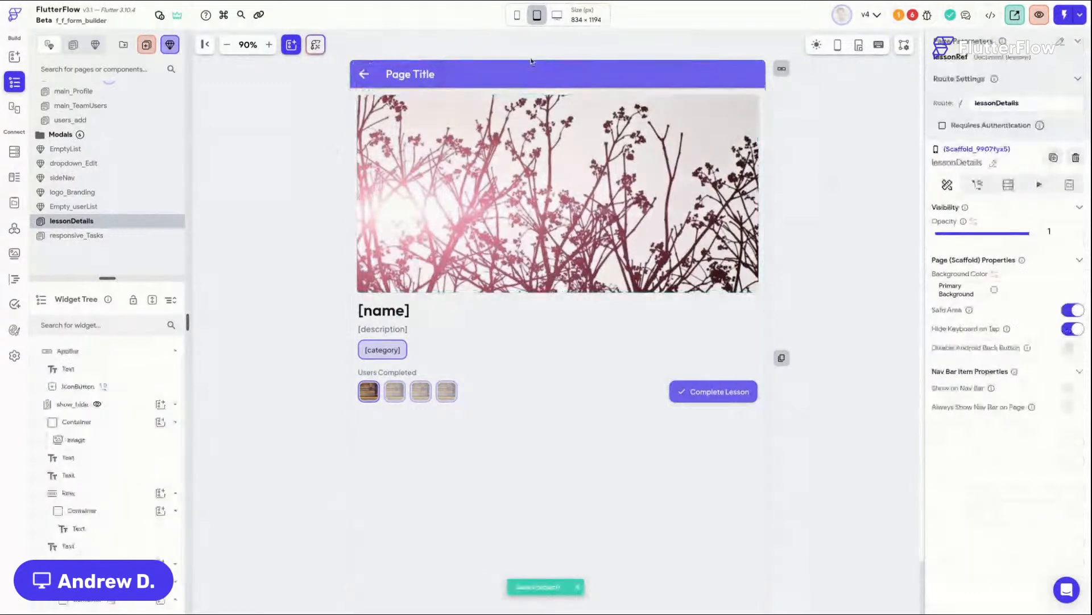
{"action": "left_click", "coordinate": [397, 321]}
{"action": "left_click", "coordinate": [973, 161]}
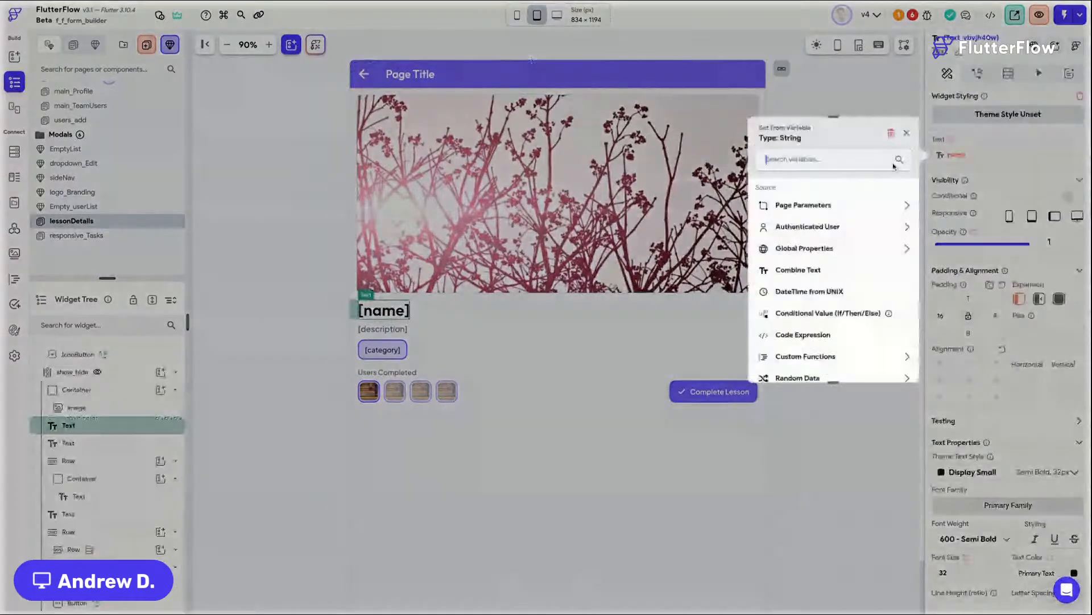
{"action": "left_click", "coordinate": [809, 239]}
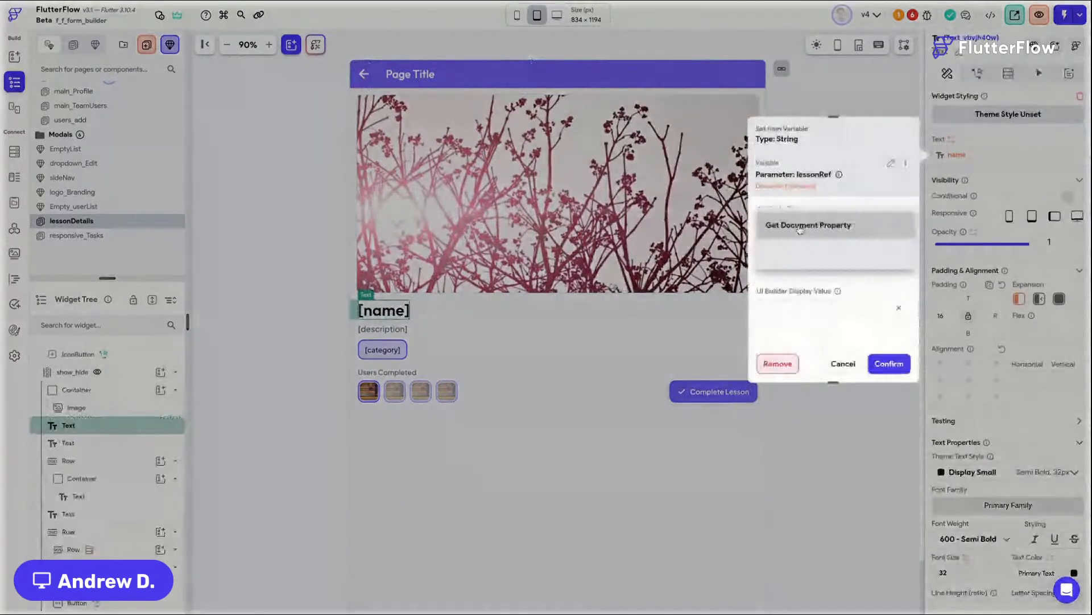
{"action": "left_click", "coordinate": [800, 226]}
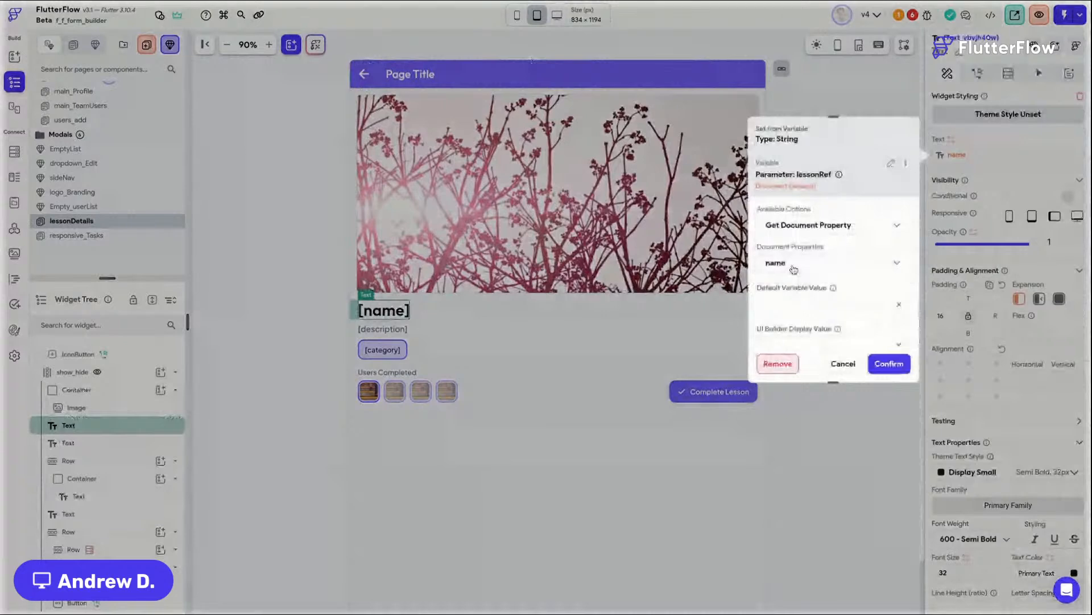
{"action": "left_click", "coordinate": [814, 306]}
{"action": "type", "text": "Lesson Name"}
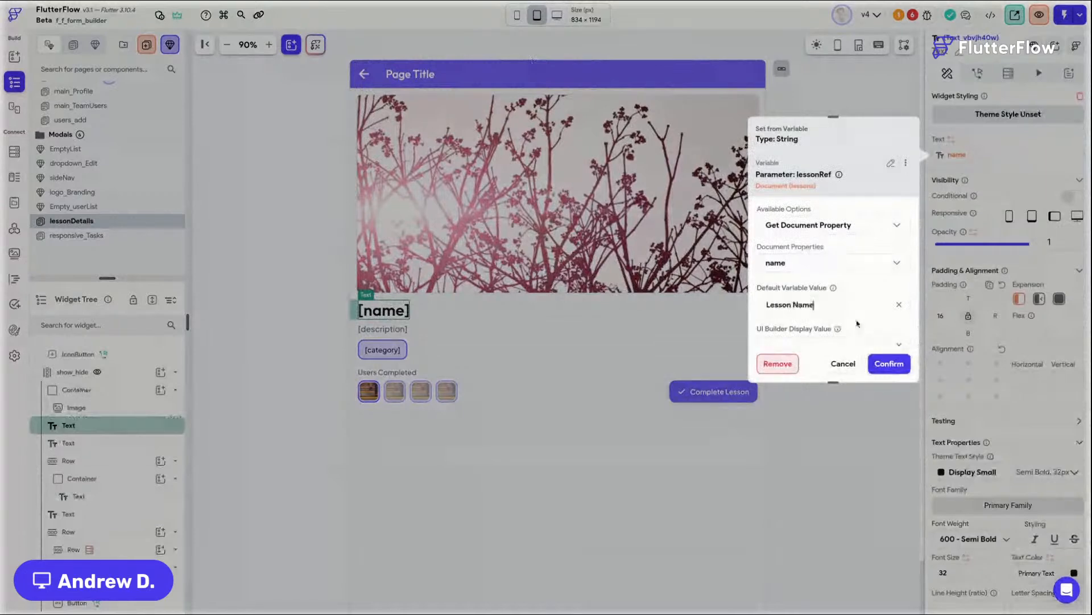
{"action": "left_click", "coordinate": [898, 367]}
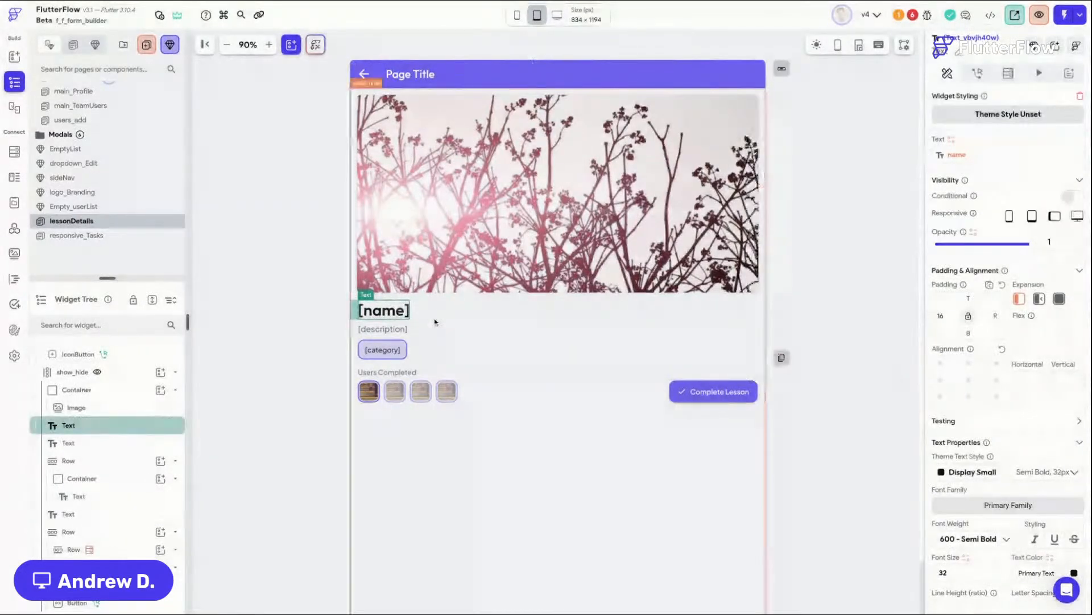
Step: Rebind the description text to the lessonRef parameter's description document property
{"action": "left_click", "coordinate": [397, 329]}
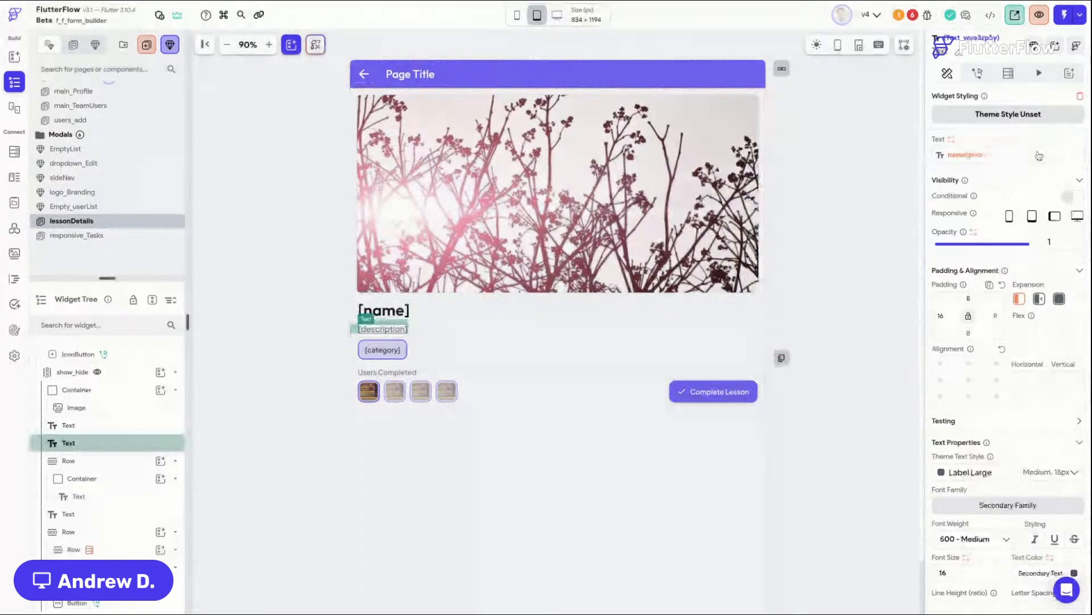
{"action": "left_click", "coordinate": [1039, 156]}
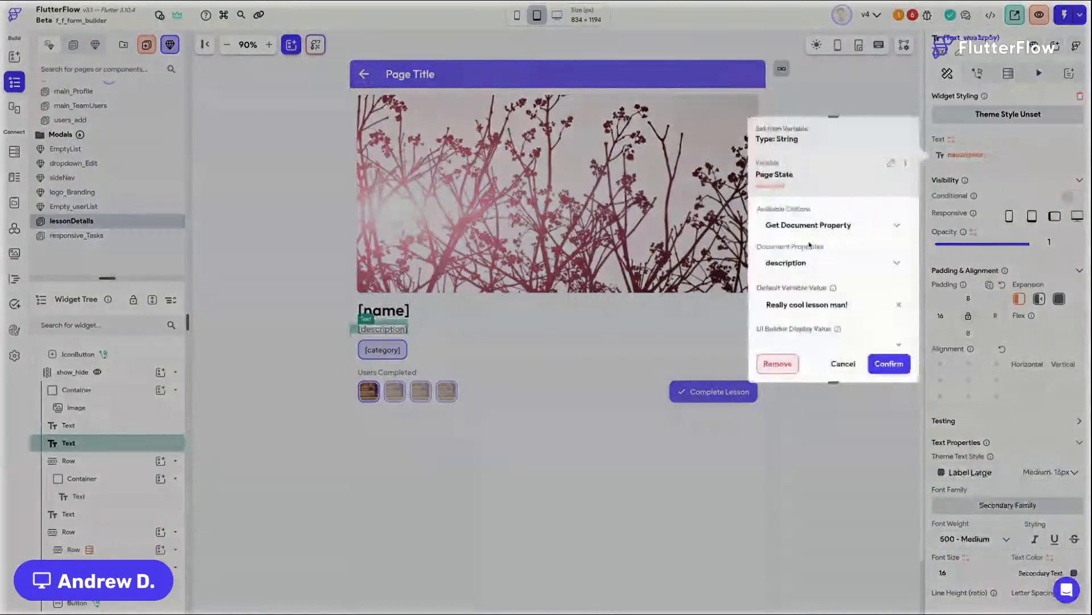
{"action": "left_click", "coordinate": [893, 164]}
{"action": "left_click", "coordinate": [820, 213]}
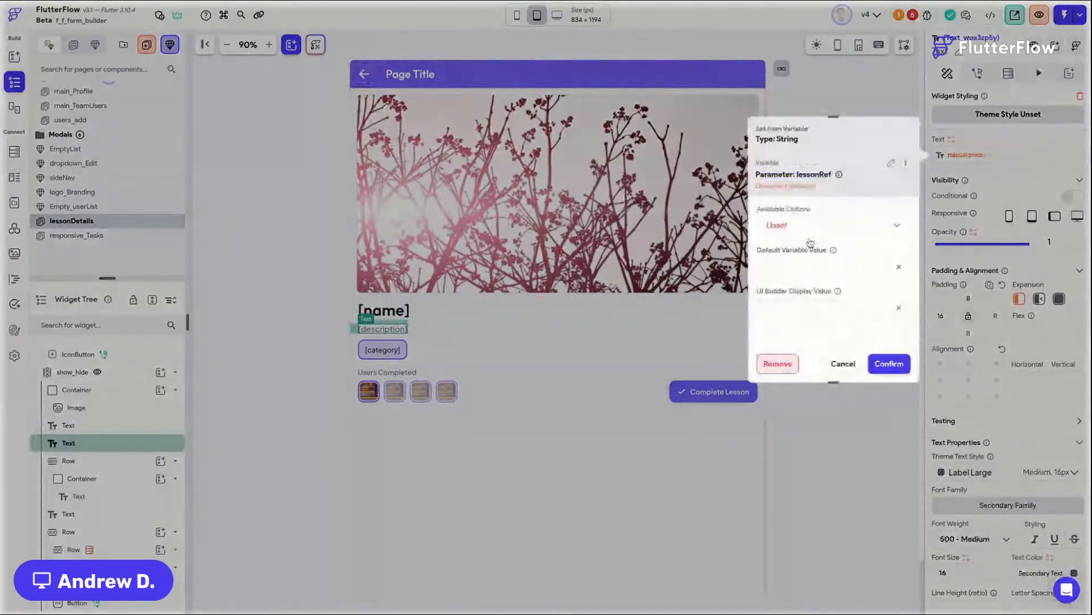
{"action": "left_click", "coordinate": [811, 228]}
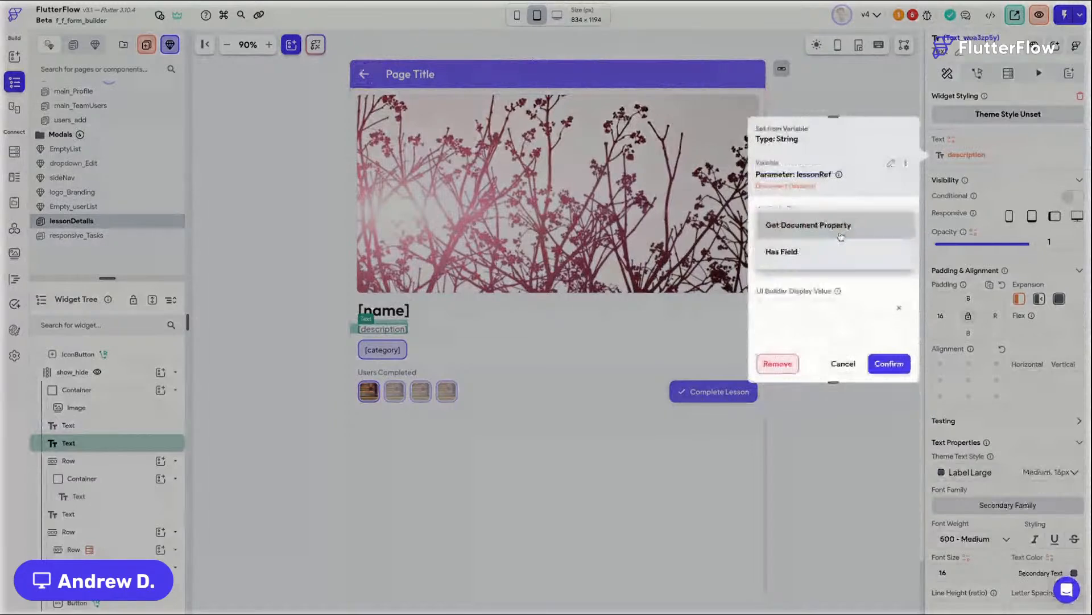
{"action": "left_click", "coordinate": [836, 226]}
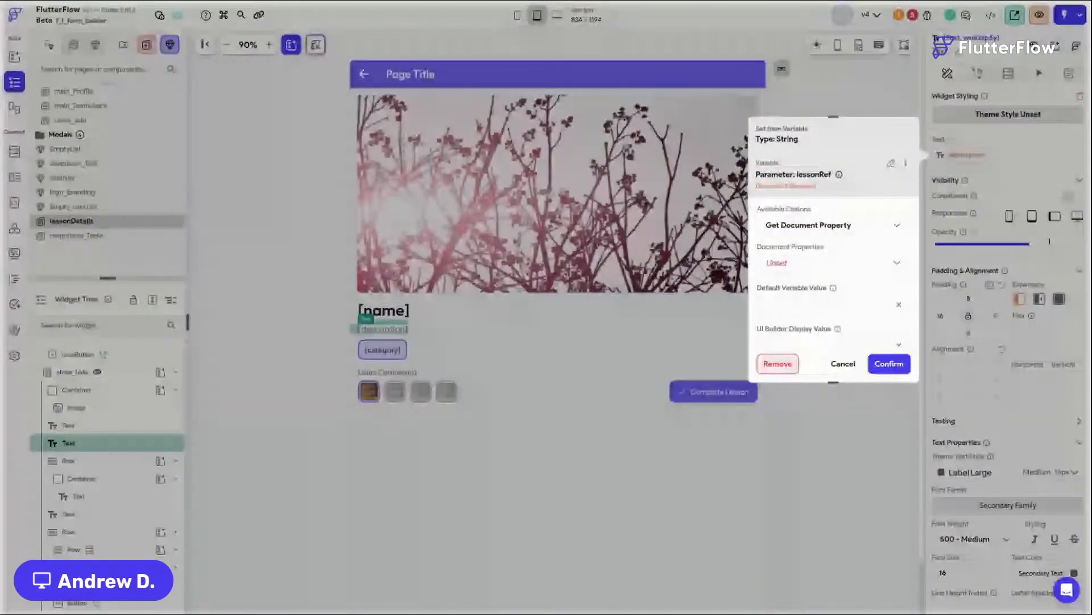
{"action": "left_click", "coordinate": [815, 263]}
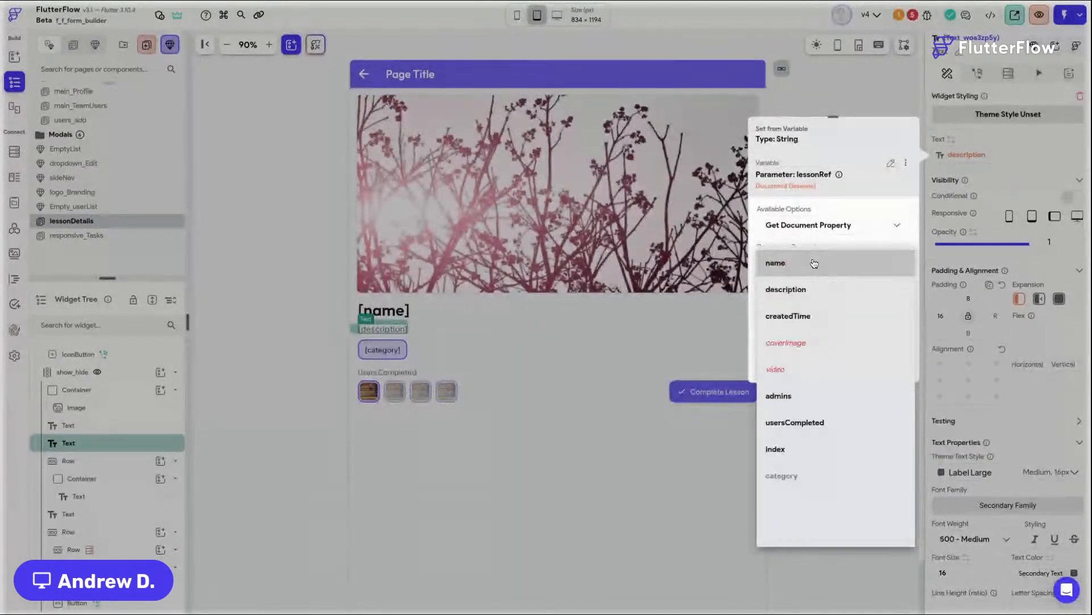
{"action": "left_click", "coordinate": [828, 289]}
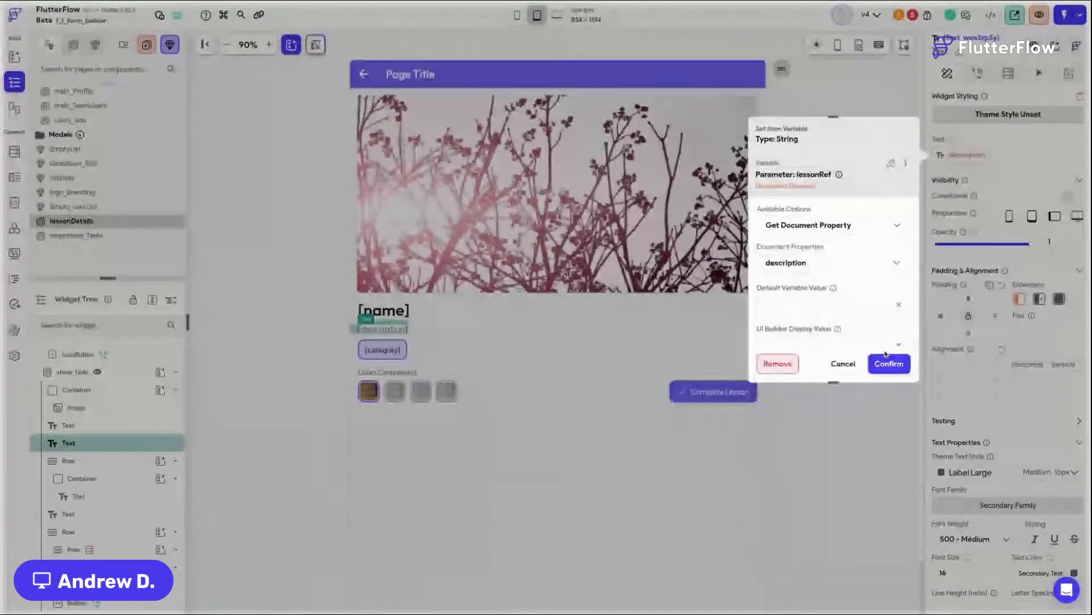
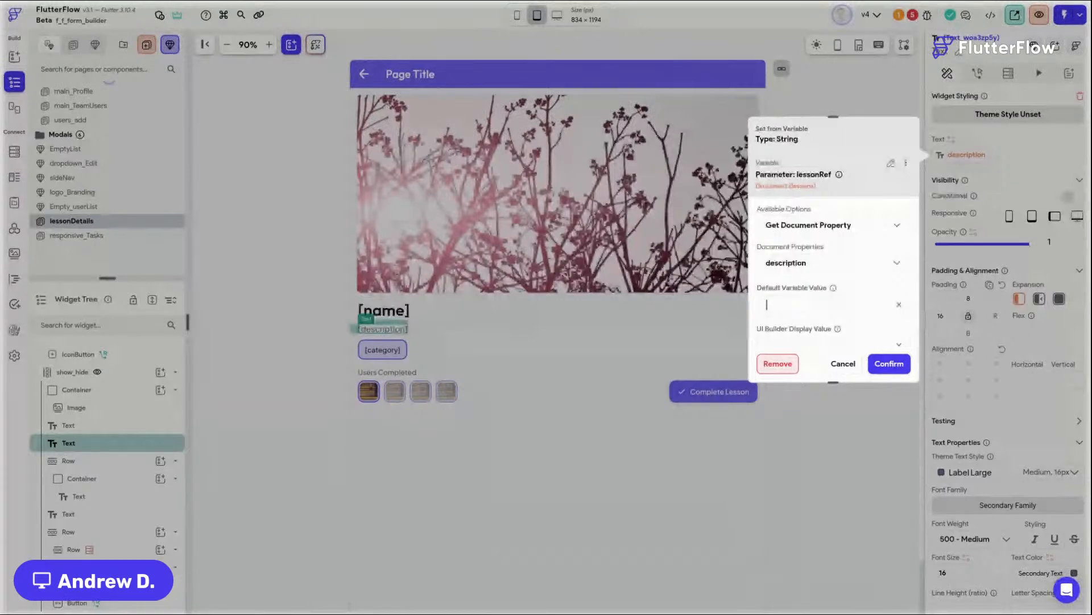
Step: Set the description binding's default value to "Really cool" and confirm it
{"action": "type", "text": "Really cool"}
{"action": "left_click", "coordinate": [880, 361]}
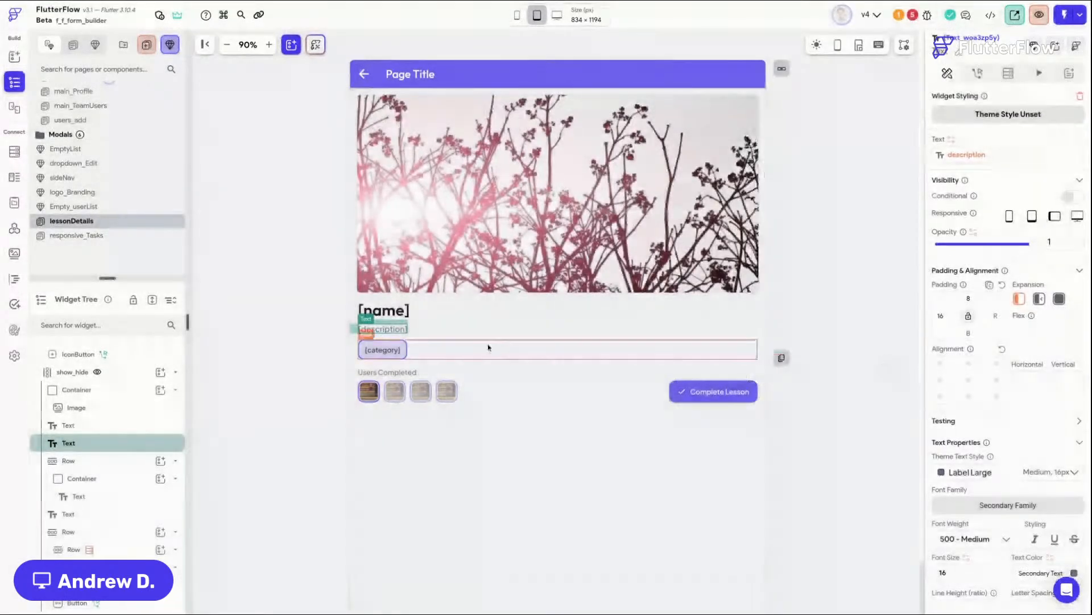
Step: Rebind the category text to the lessonRef parameter's category document property with default value "UI"
{"action": "left_click", "coordinate": [382, 349]}
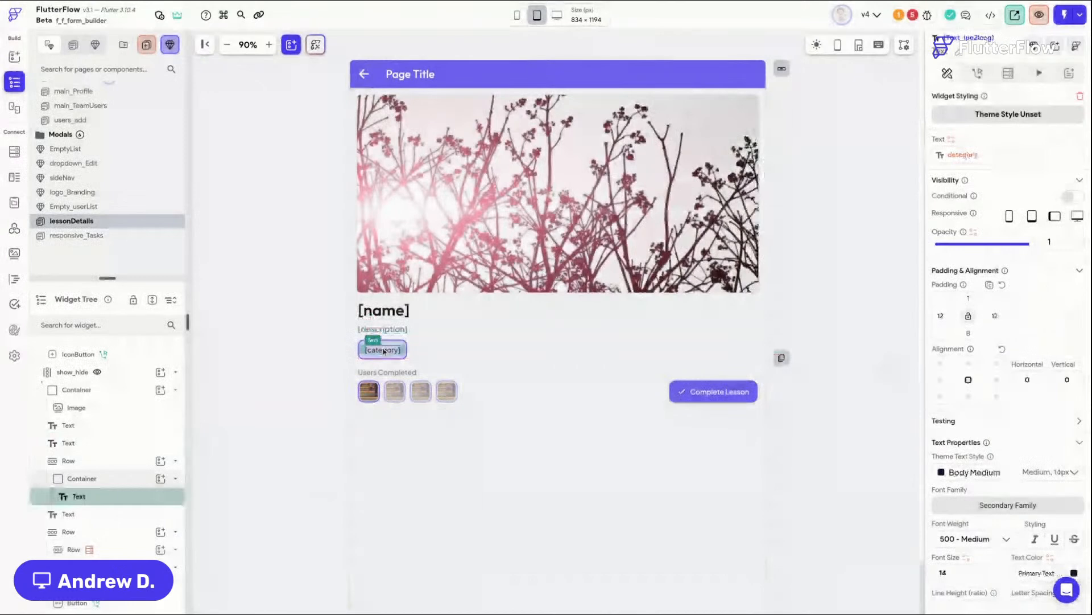
{"action": "left_click", "coordinate": [961, 155]}
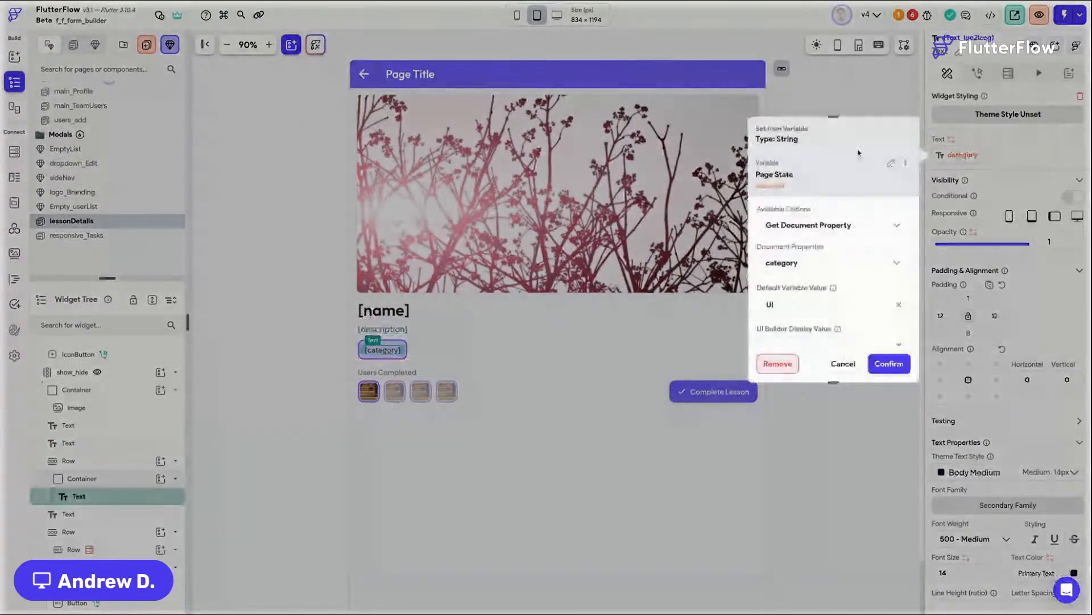
{"action": "left_click", "coordinate": [858, 152]}
{"action": "left_click", "coordinate": [809, 240]}
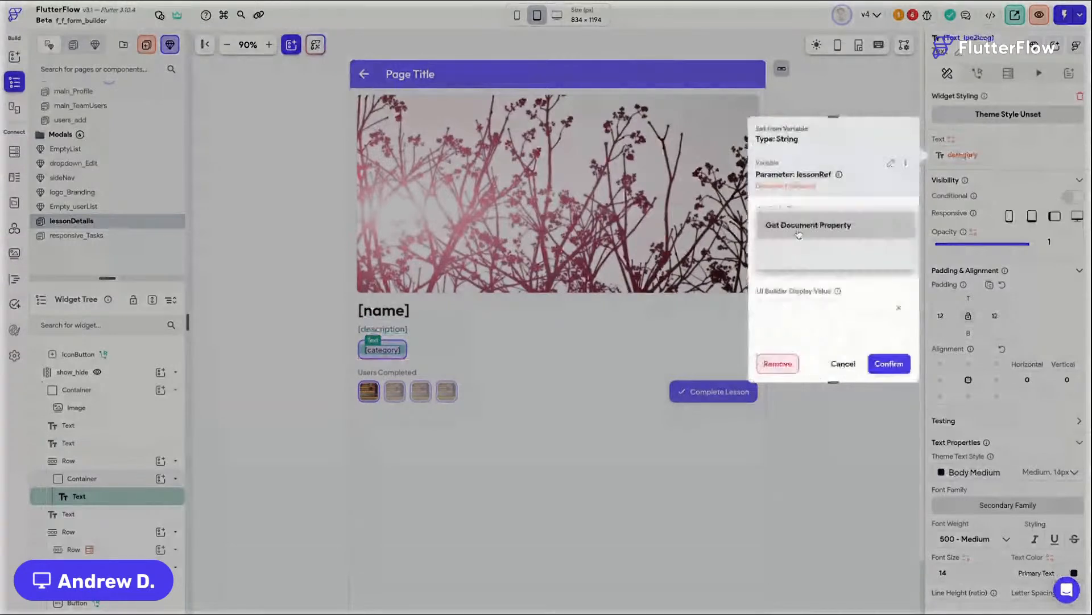
{"action": "left_click", "coordinate": [799, 235]}
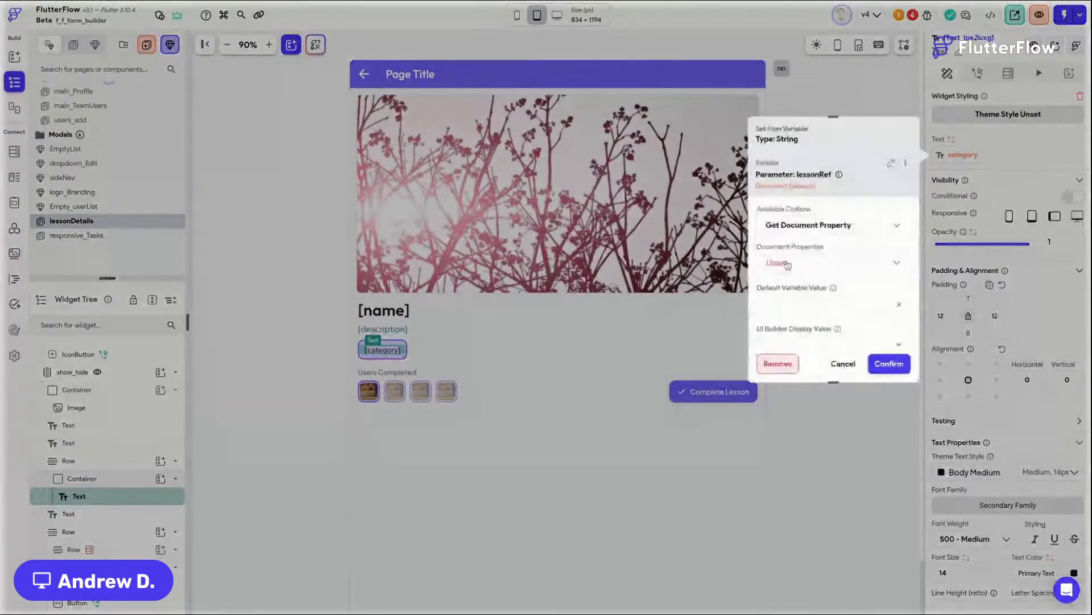
{"action": "left_click", "coordinate": [788, 263]}
{"action": "left_click", "coordinate": [784, 475]}
{"action": "left_click", "coordinate": [885, 367]}
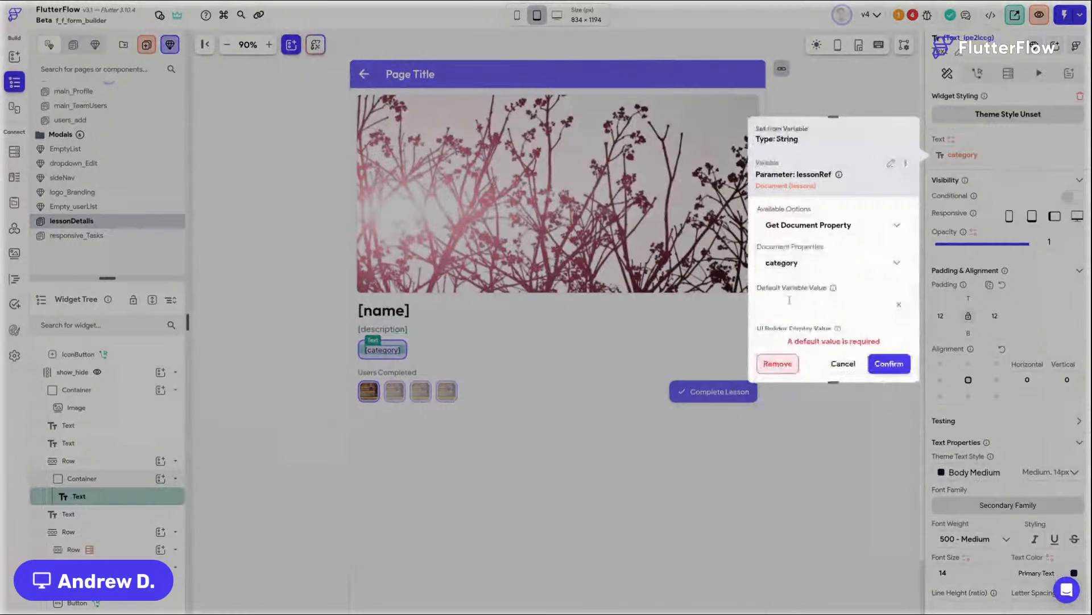
{"action": "left_click", "coordinate": [789, 300]}
{"action": "type", "text": "UI"}
{"action": "left_click", "coordinate": [889, 363]}
{"action": "left_click", "coordinate": [839, 421]}
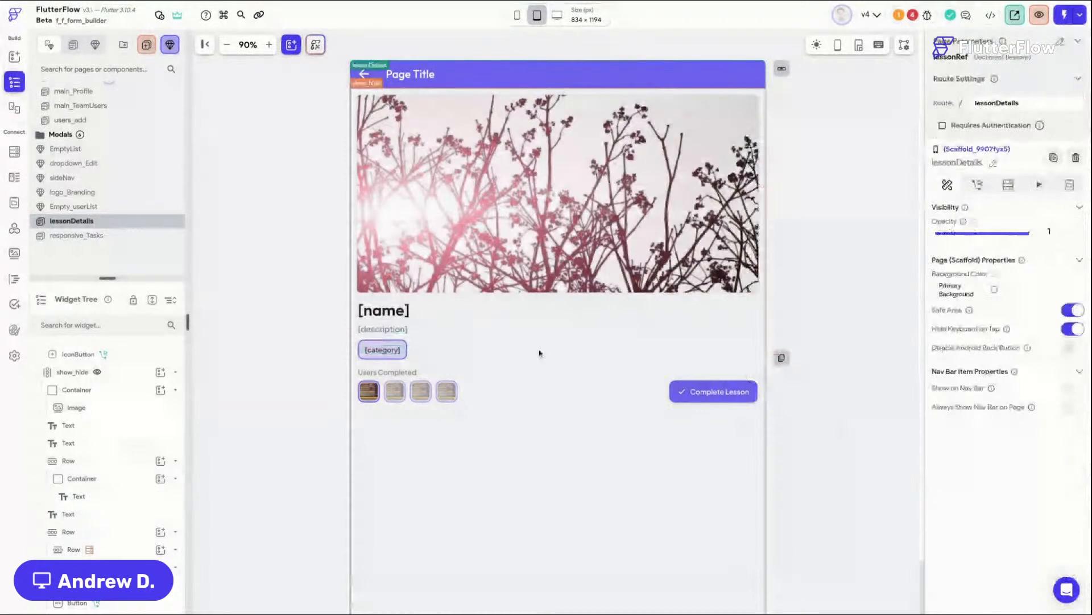
Step: Bind the users-completed row's generated children list to the lessonRef parameter's usersCompleted document property
{"action": "left_click", "coordinate": [461, 399]}
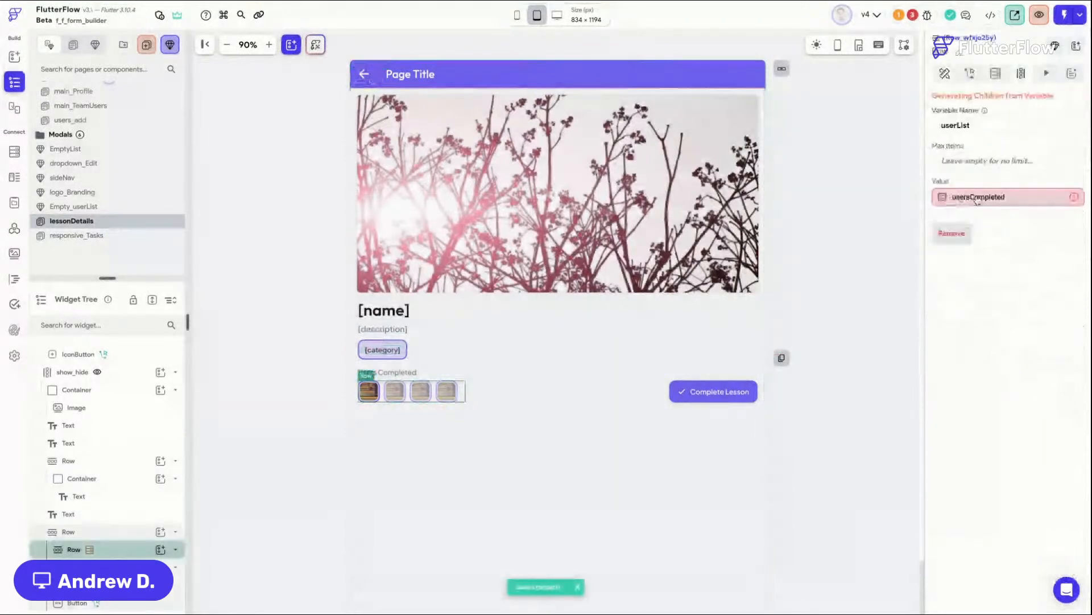
{"action": "left_click", "coordinate": [977, 199]}
{"action": "left_click", "coordinate": [785, 217]}
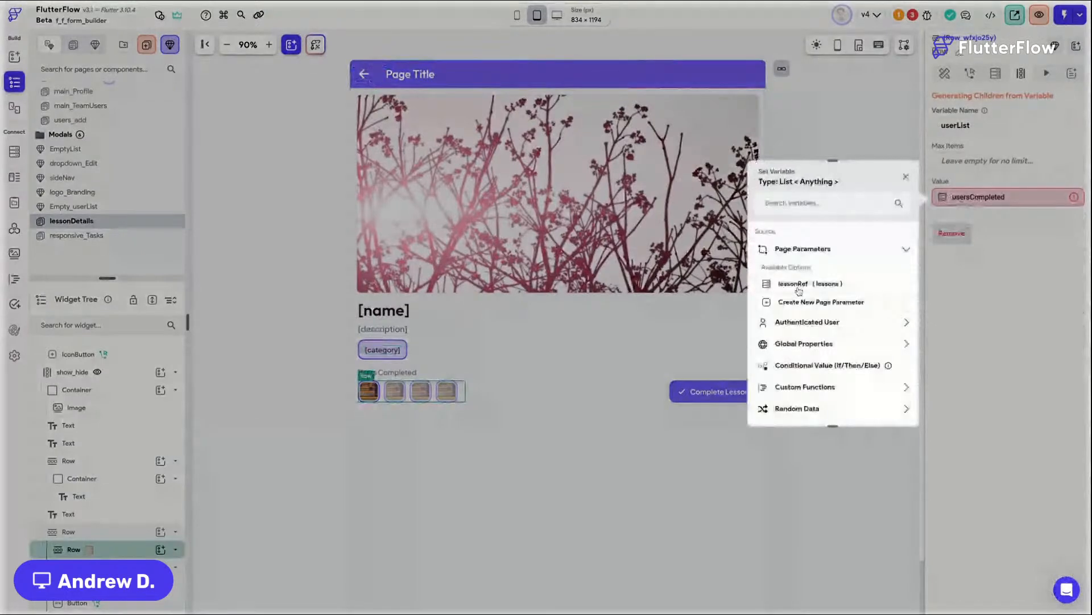
{"action": "left_click", "coordinate": [799, 285]}
{"action": "left_click", "coordinate": [802, 270]}
{"action": "left_click", "coordinate": [794, 441]}
{"action": "left_click", "coordinate": [890, 413]}
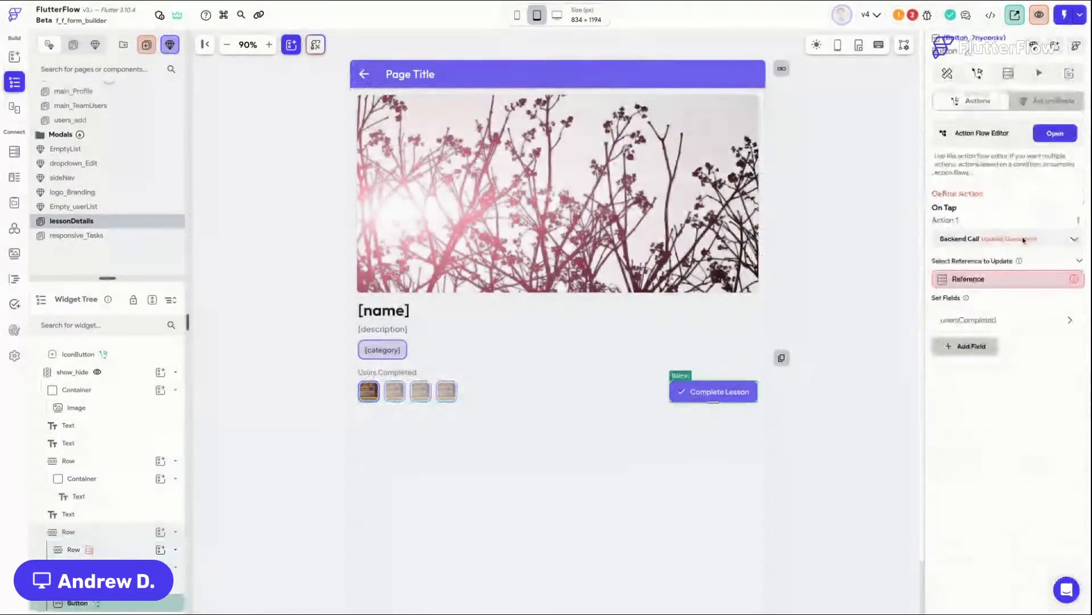
Step: Set the Complete Lesson button's update-document reference to the lessonRef parameter's Reference property
{"action": "left_click", "coordinate": [1004, 279]}
{"action": "left_click", "coordinate": [852, 310]}
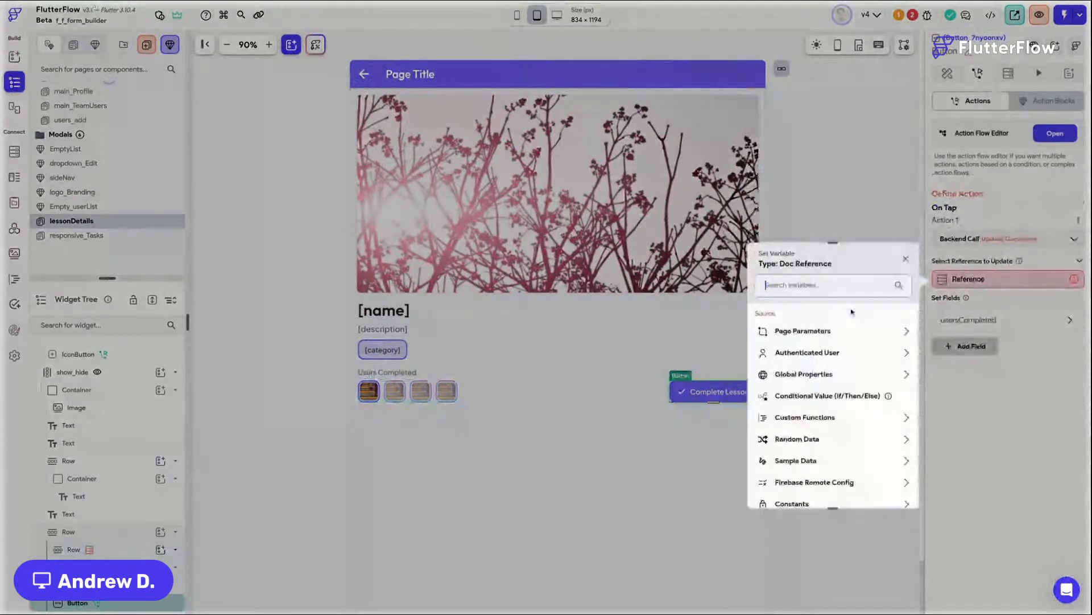
{"action": "left_click", "coordinate": [832, 330]}
{"action": "left_click", "coordinate": [803, 365]}
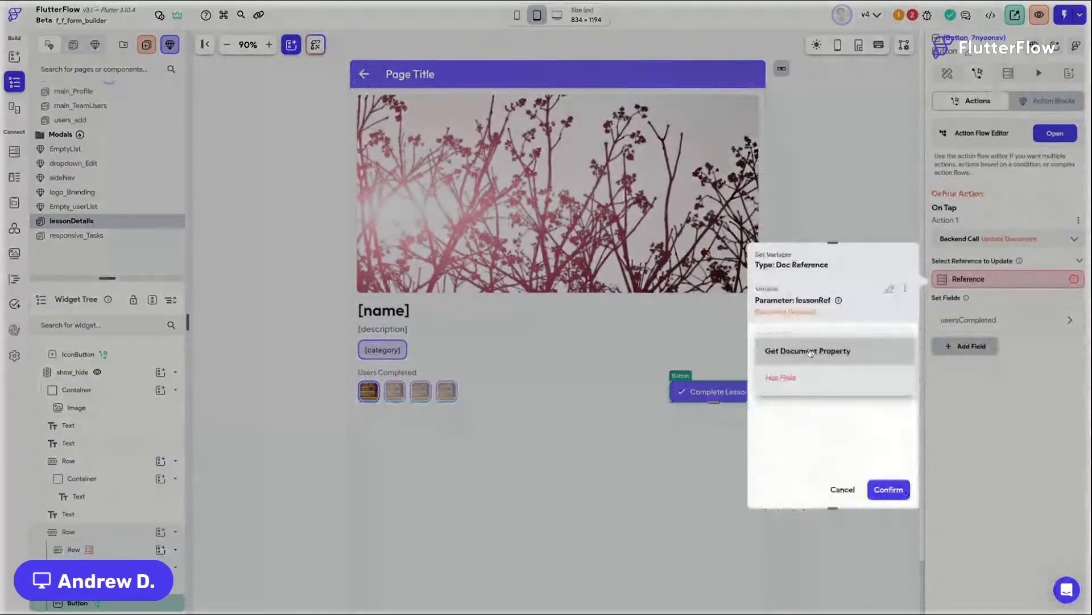
{"action": "left_click", "coordinate": [810, 353]}
{"action": "left_click", "coordinate": [781, 541]}
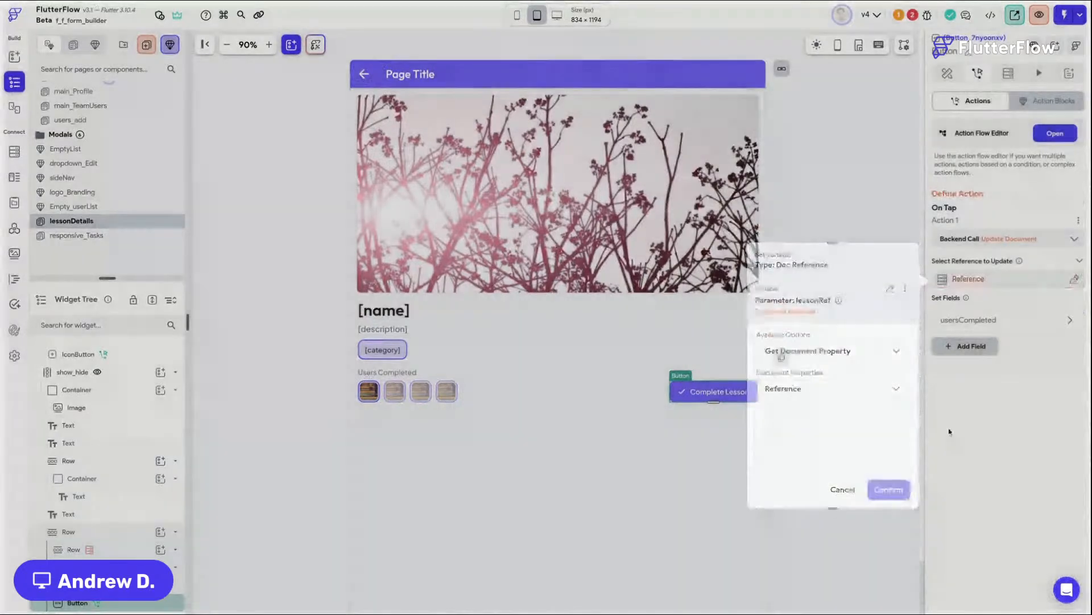
{"action": "left_click", "coordinate": [1000, 322]}
{"action": "left_click", "coordinate": [1001, 323]}
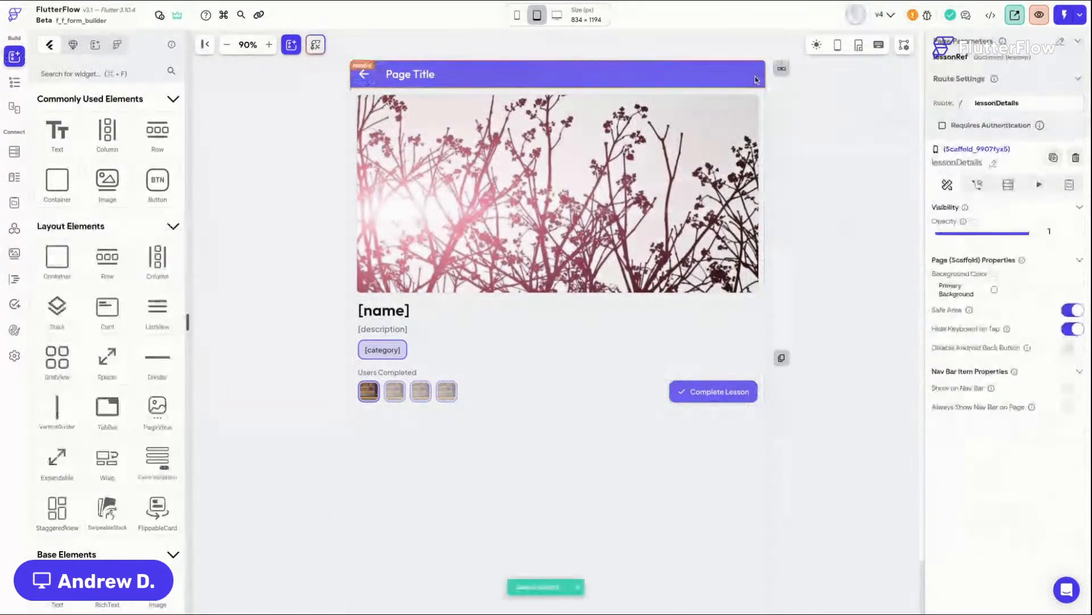
Step: Set the app bar's background color to Secondary Background
{"action": "left_click", "coordinate": [757, 80]}
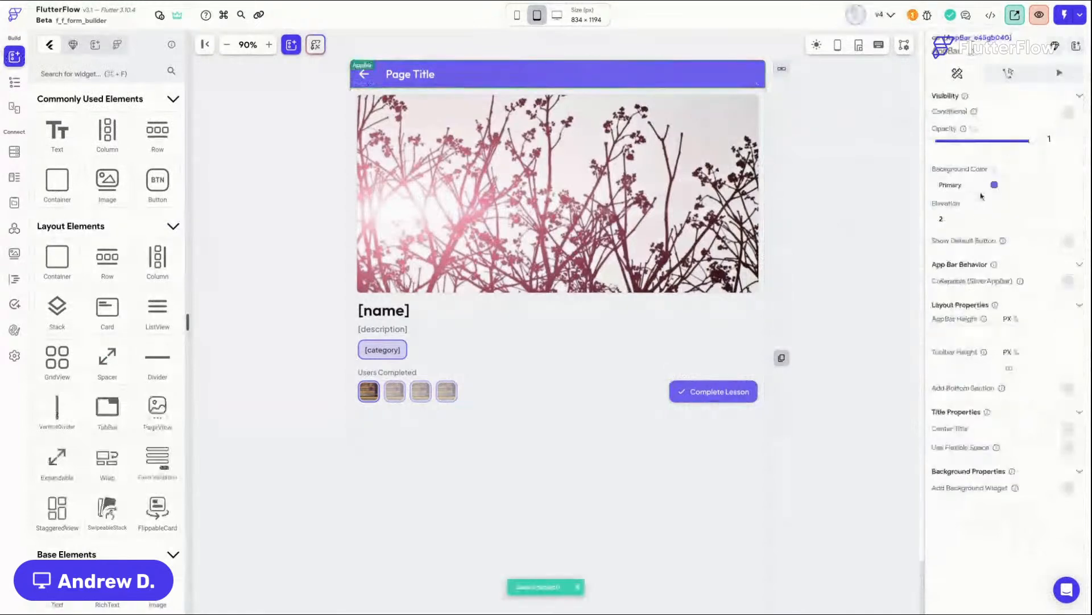
{"action": "left_click", "coordinate": [992, 184]}
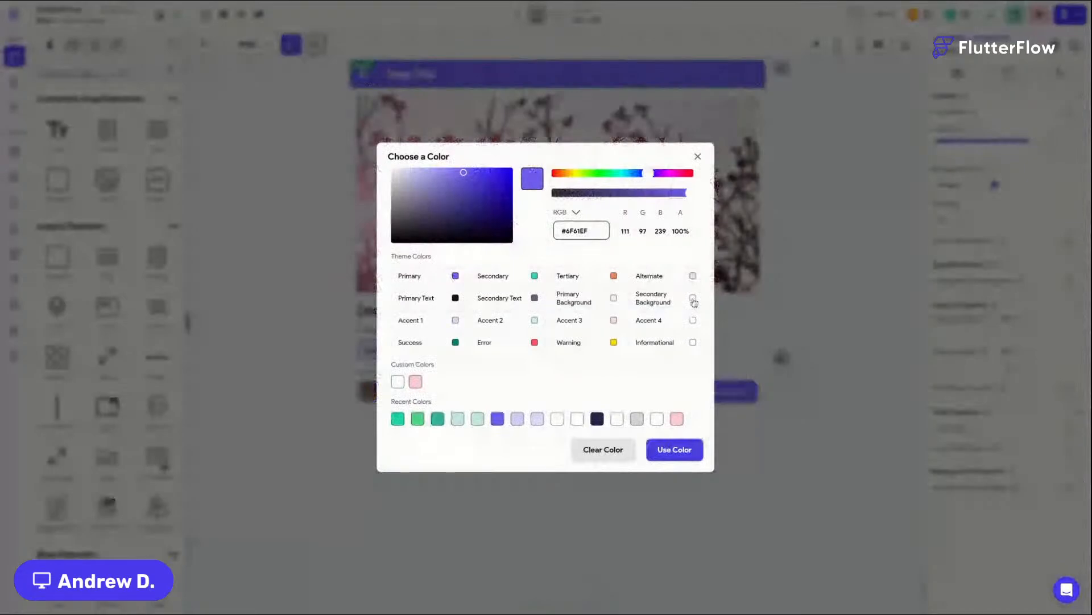
{"action": "left_click", "coordinate": [693, 300]}
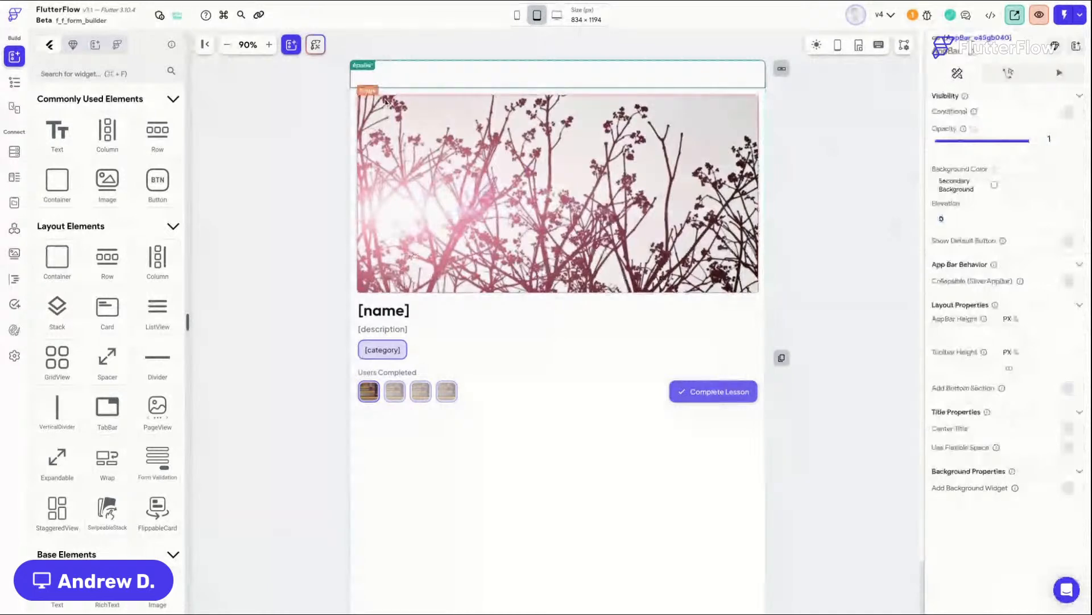
Step: Inspect the app bar title text's properties
{"action": "left_click", "coordinate": [367, 74]}
{"action": "scroll", "coordinate": [1037, 516], "scroll_direction": "down", "scroll_amount": 3}
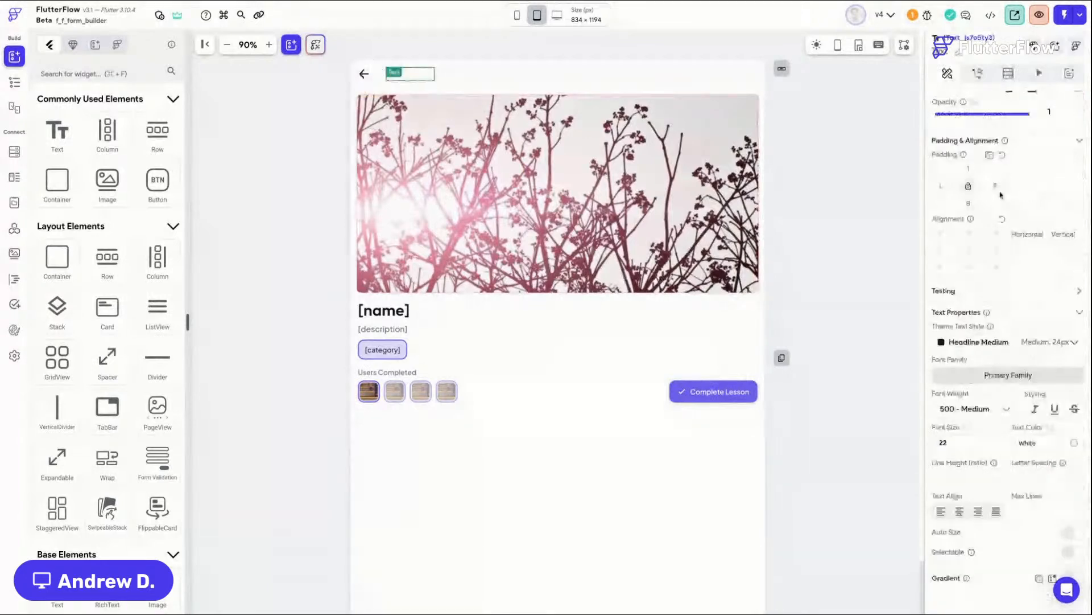
{"action": "left_click", "coordinate": [667, 76]}
{"action": "left_click", "coordinate": [334, 187]}
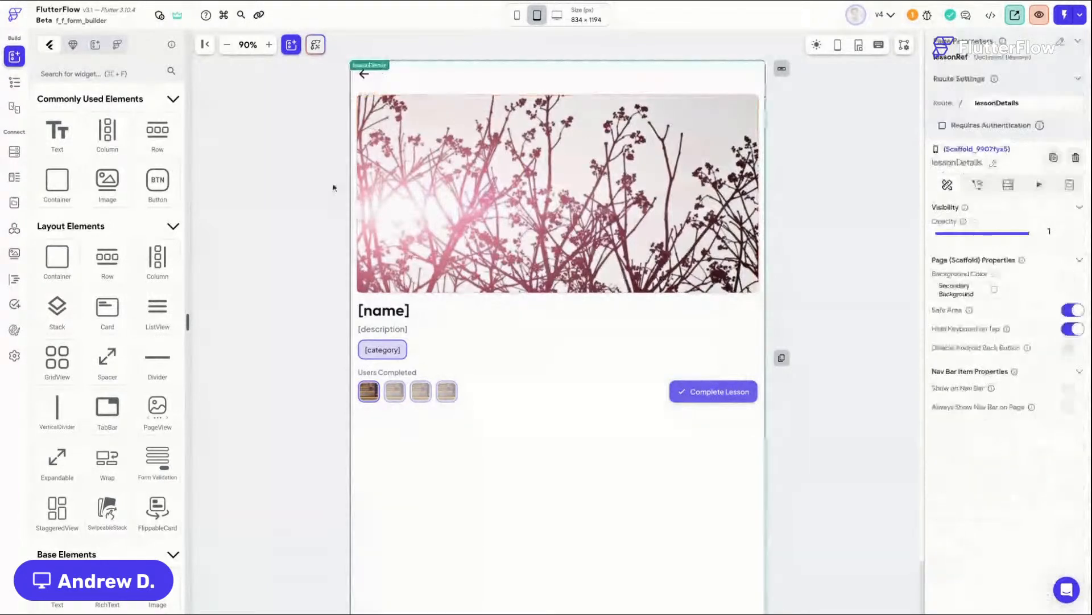
Step: Save the project and switch the canvas preview device to iPhone 13 Pro Max
{"action": "key", "text": "super+s"}
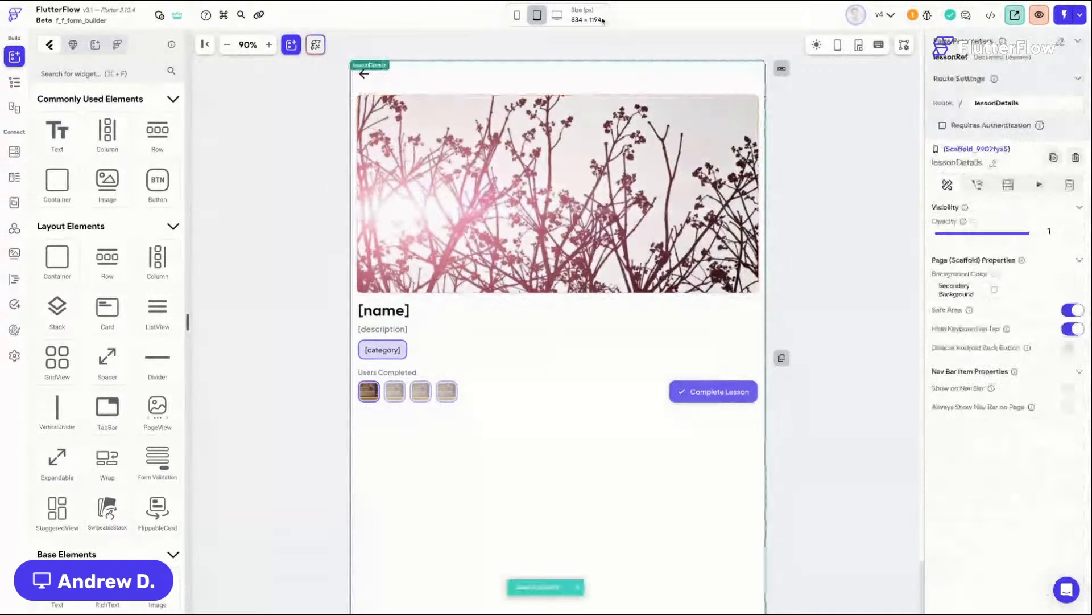
{"action": "left_click", "coordinate": [520, 19]}
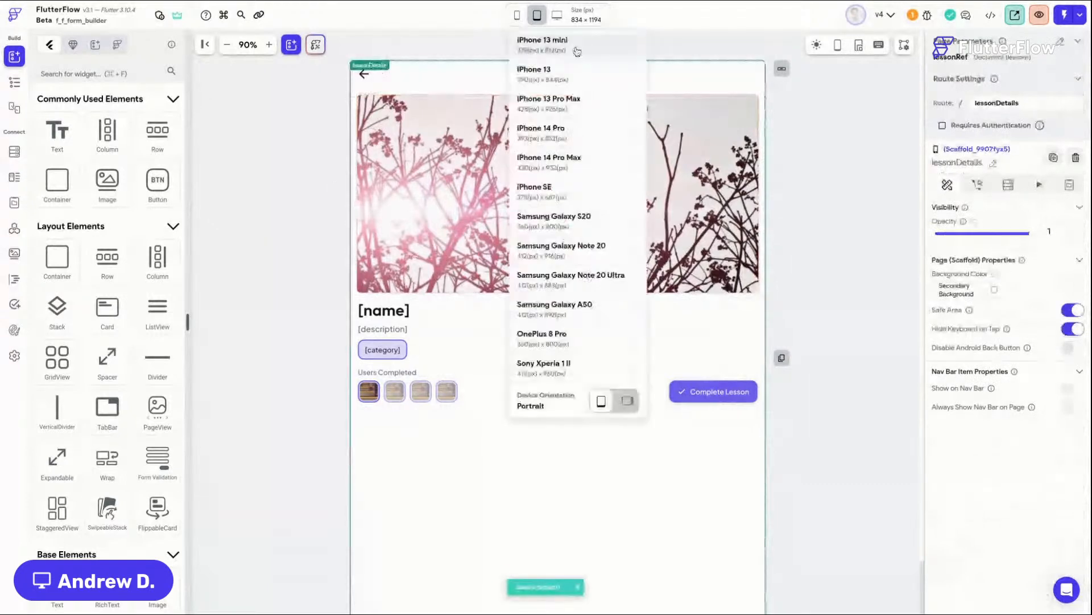
{"action": "left_click", "coordinate": [590, 116]}
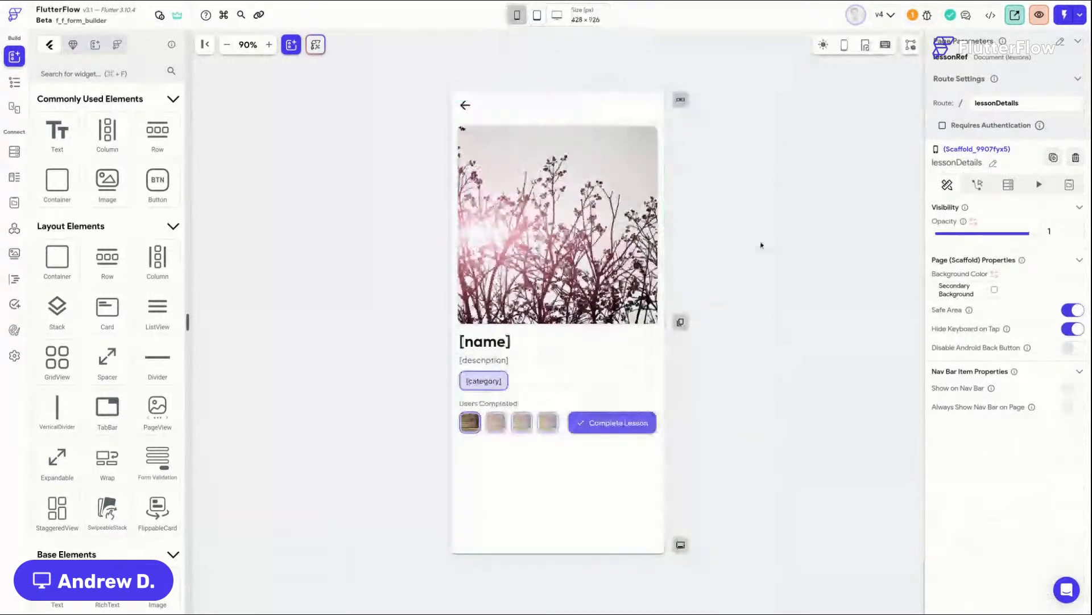
Step: Open the main_Modules page and the lesson card container's on-tap action flow editor
{"action": "left_click", "coordinate": [20, 83]}
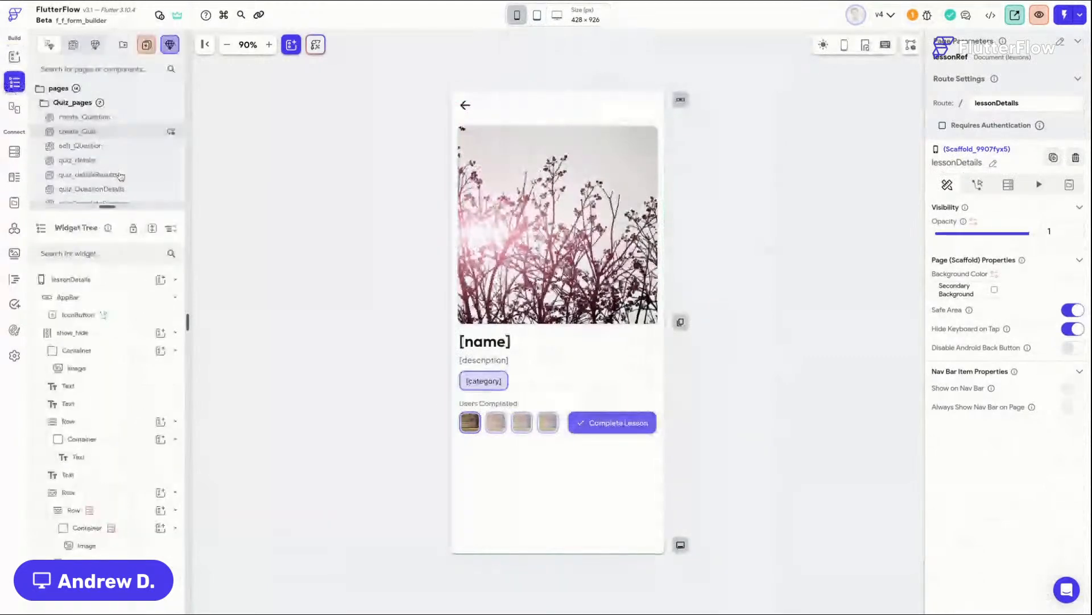
{"action": "scroll", "coordinate": [120, 178], "scroll_direction": "down", "scroll_amount": 6}
{"action": "left_click_drag", "start_coordinate": [120, 179], "coordinate": [57, 108]}
{"action": "scroll", "coordinate": [121, 124], "scroll_direction": "down", "scroll_amount": 3}
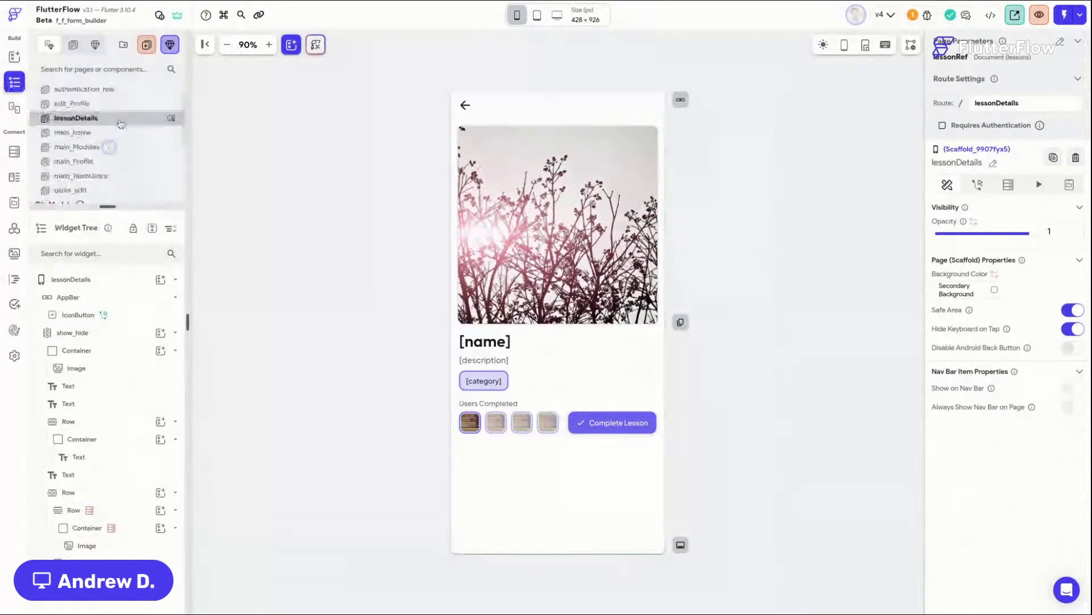
{"action": "left_click", "coordinate": [85, 147]}
{"action": "left_click", "coordinate": [630, 220]}
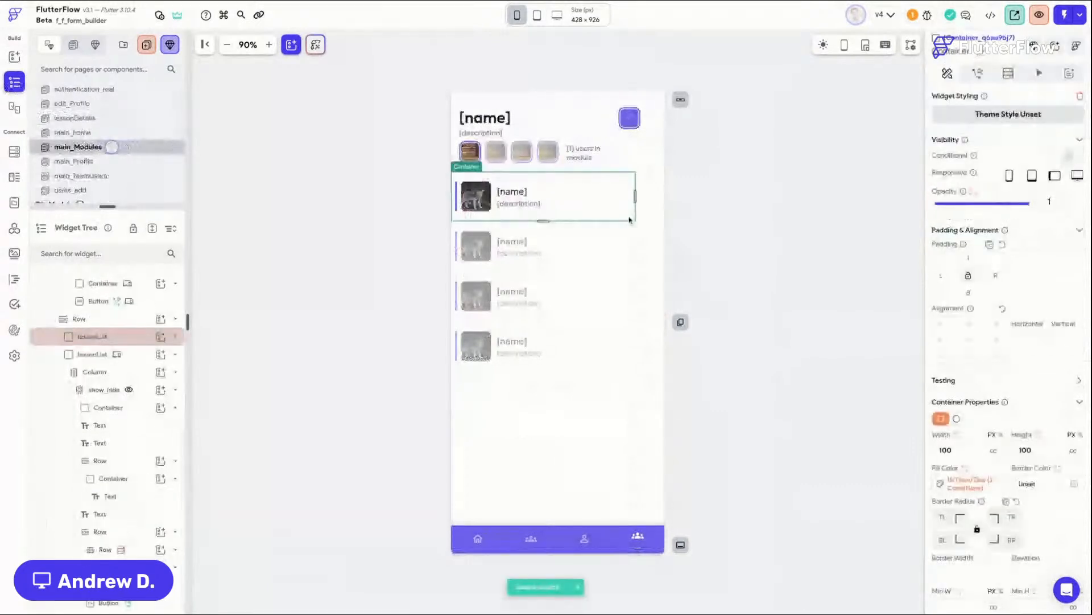
{"action": "left_click", "coordinate": [977, 73]}
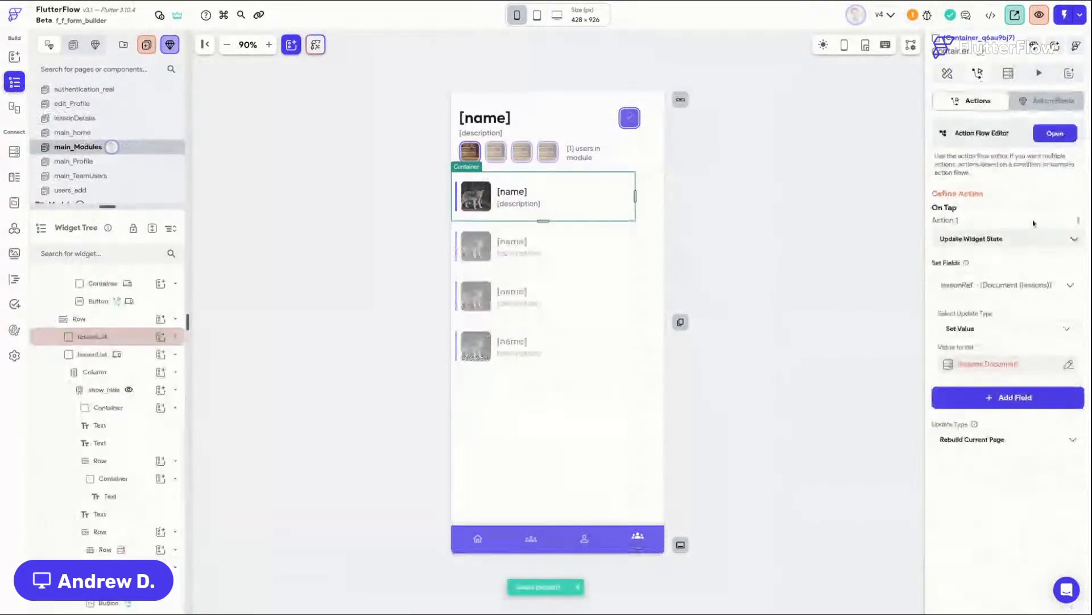
{"action": "left_click", "coordinate": [1057, 134]}
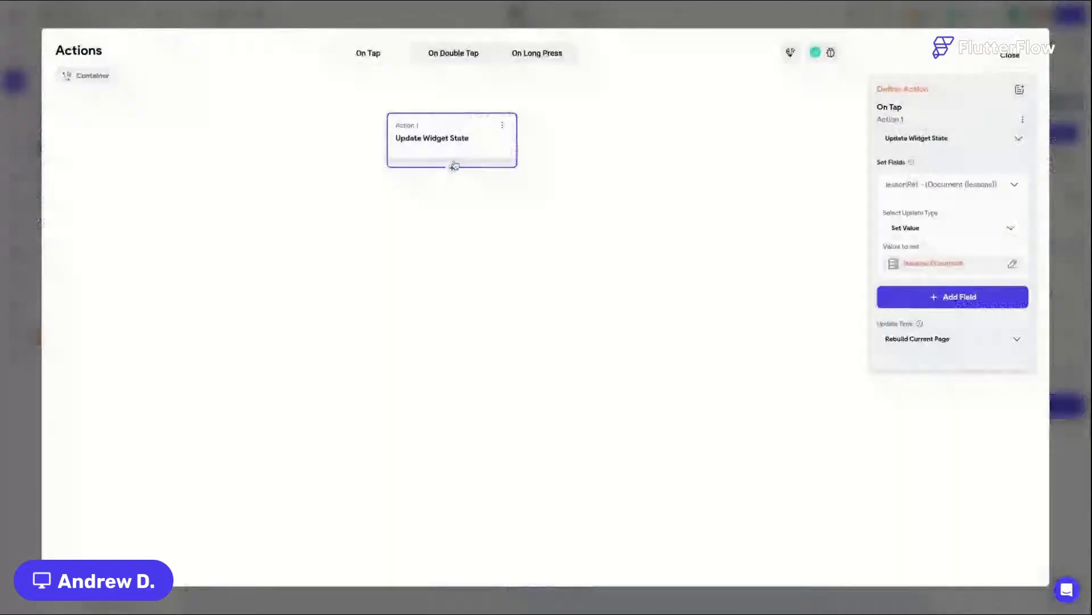
Step: Add a single condition after the Update Widget State action using Screen Width as its first value
{"action": "left_click", "coordinate": [454, 166]}
{"action": "left_click", "coordinate": [459, 214]}
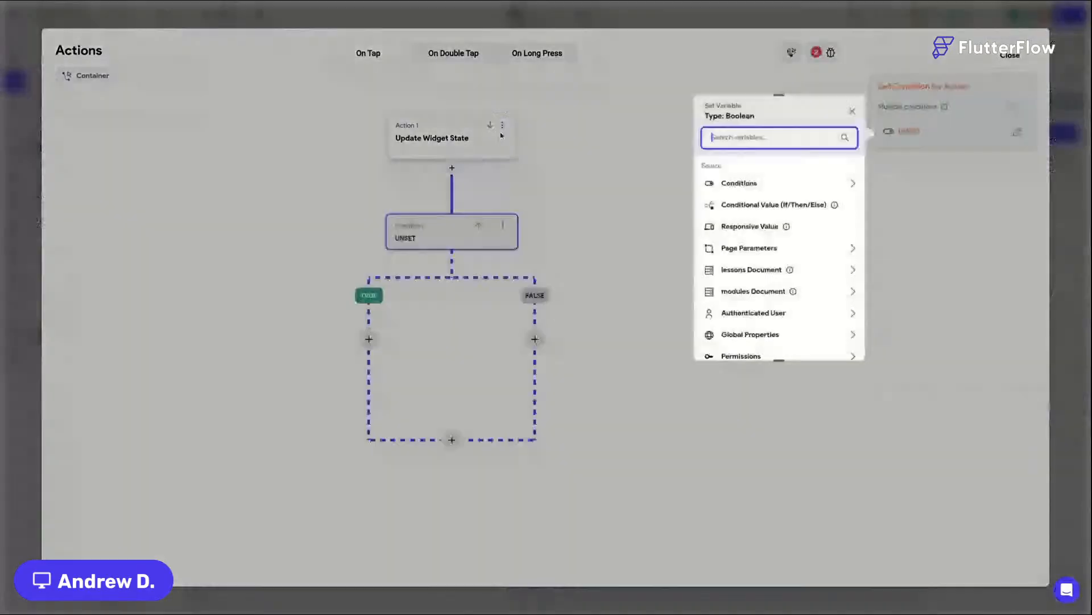
{"action": "left_click", "coordinate": [742, 185]}
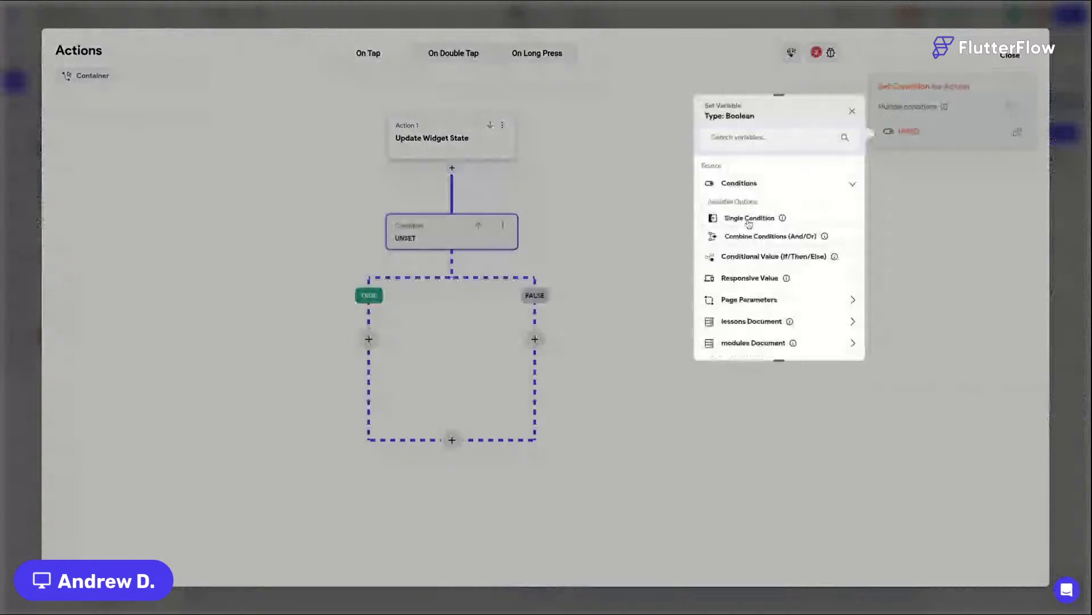
{"action": "left_click", "coordinate": [749, 219]}
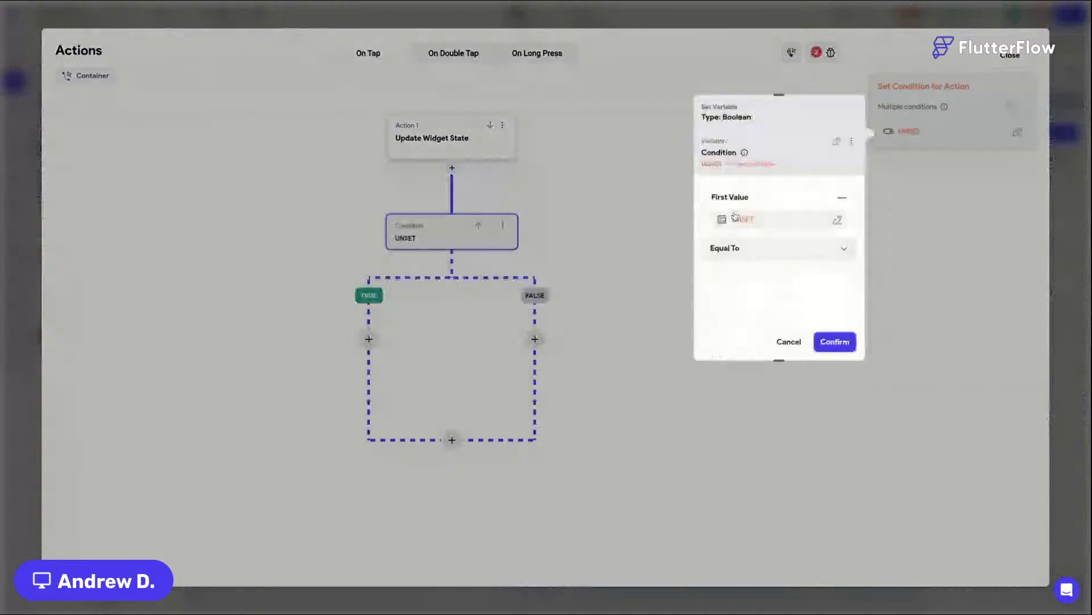
{"action": "left_click", "coordinate": [739, 219]}
{"action": "type", "text": "scre"}
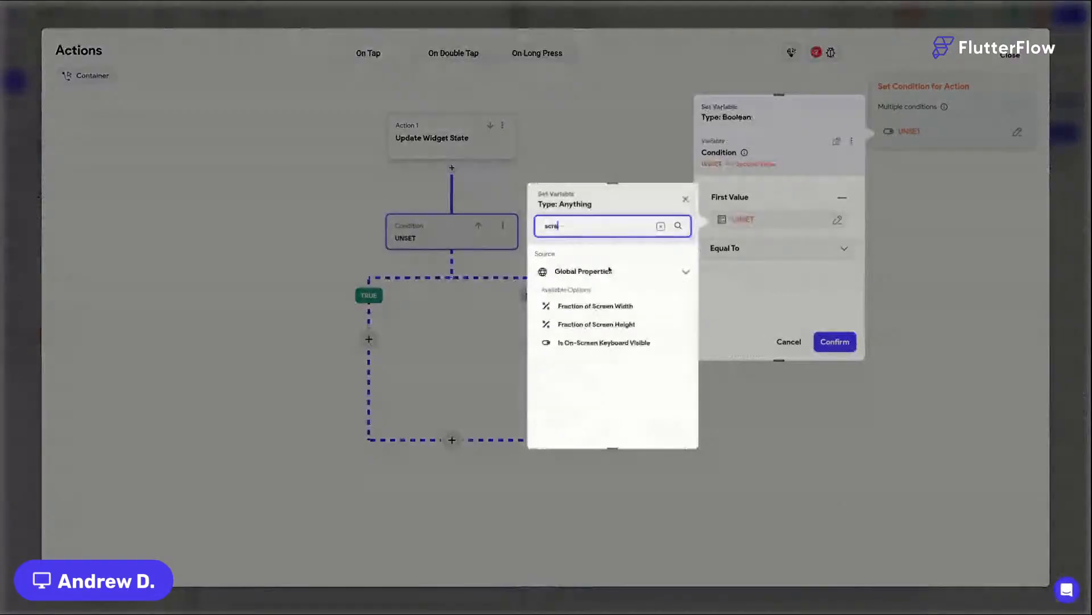
{"action": "left_click", "coordinate": [596, 306]}
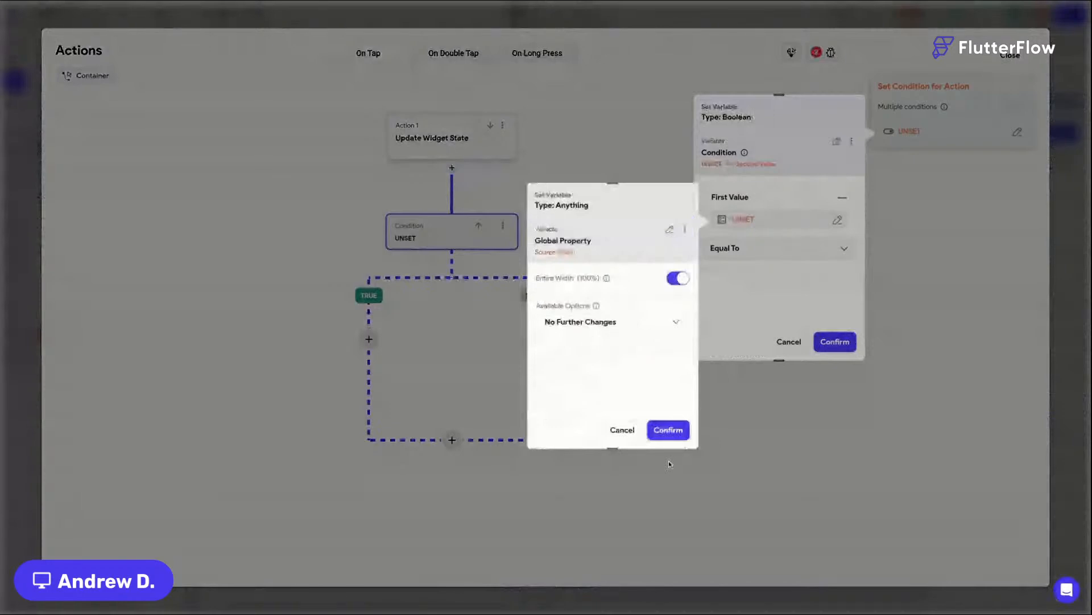
{"action": "left_click", "coordinate": [668, 429]}
Step: Set the condition to Greater Than Or Equal To 991 and confirm it
{"action": "left_click", "coordinate": [751, 251]}
{"action": "left_click", "coordinate": [764, 381]}
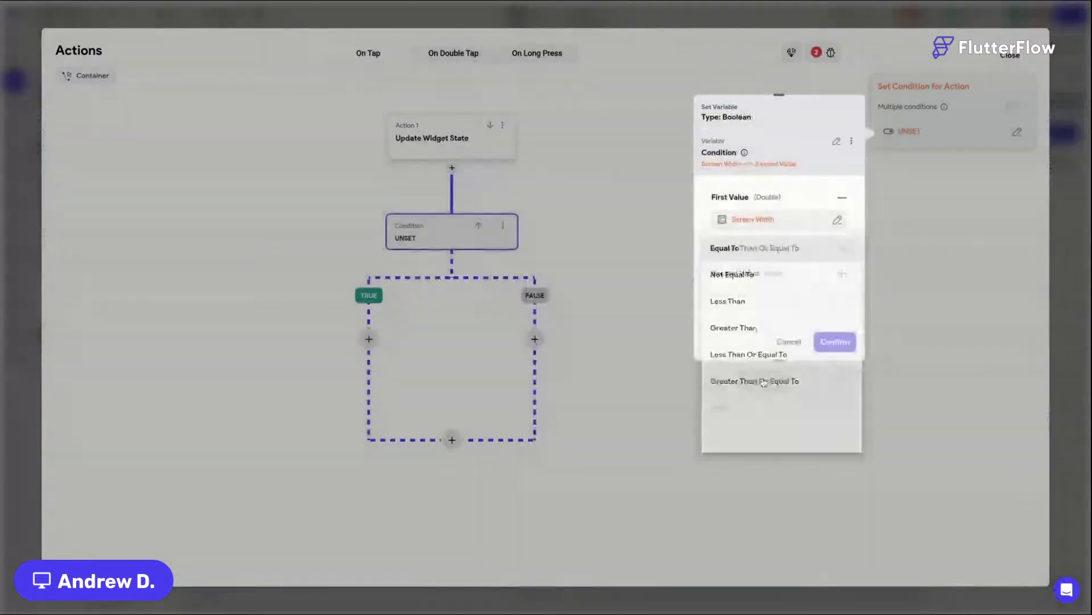
{"action": "left_click", "coordinate": [771, 272]}
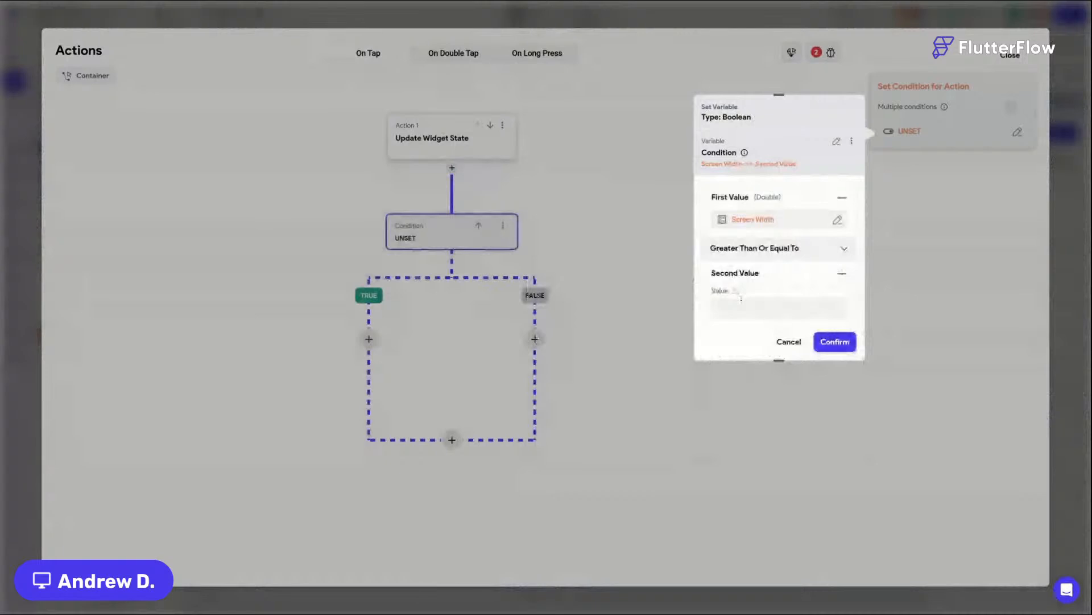
{"action": "type", "text": "991"}
{"action": "left_click", "coordinate": [834, 341]}
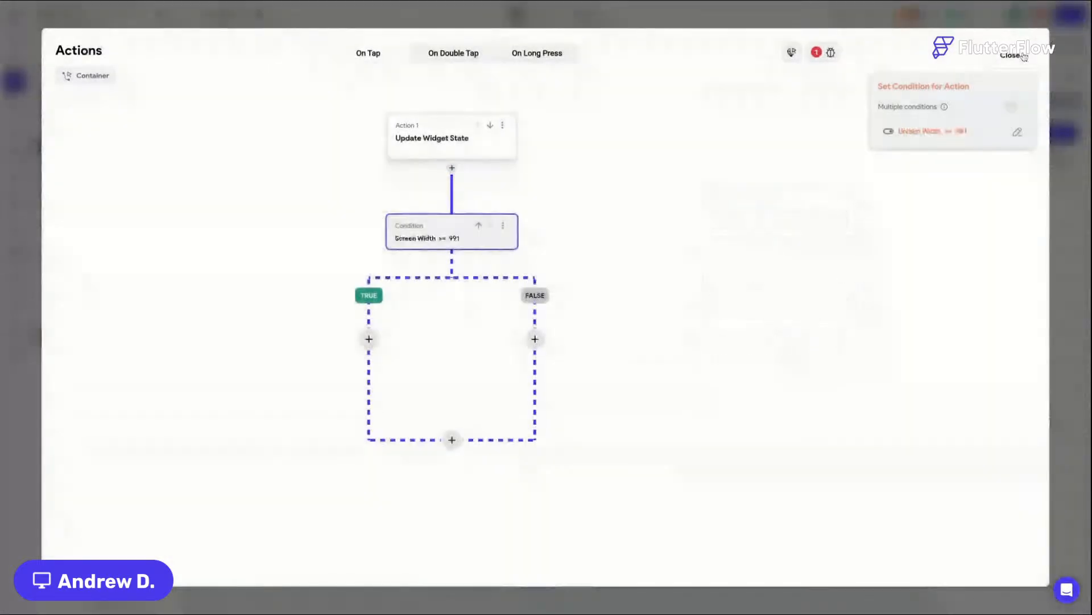
Step: Move the Update Widget State action into the condition's TRUE branch by copying, removing and pasting it
{"action": "left_click", "coordinate": [503, 126]}
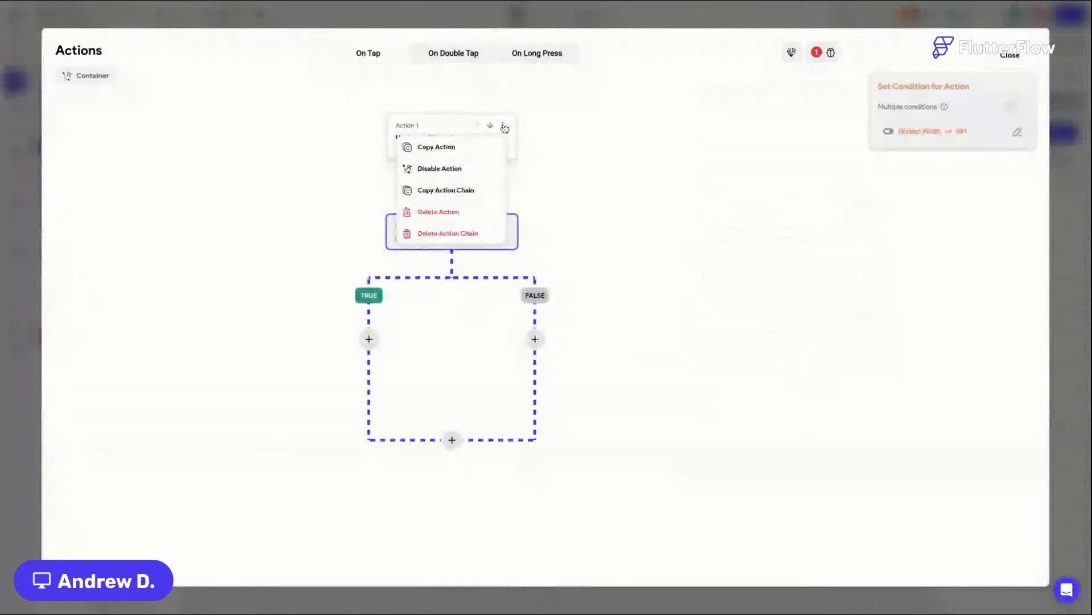
{"action": "left_click", "coordinate": [446, 149]}
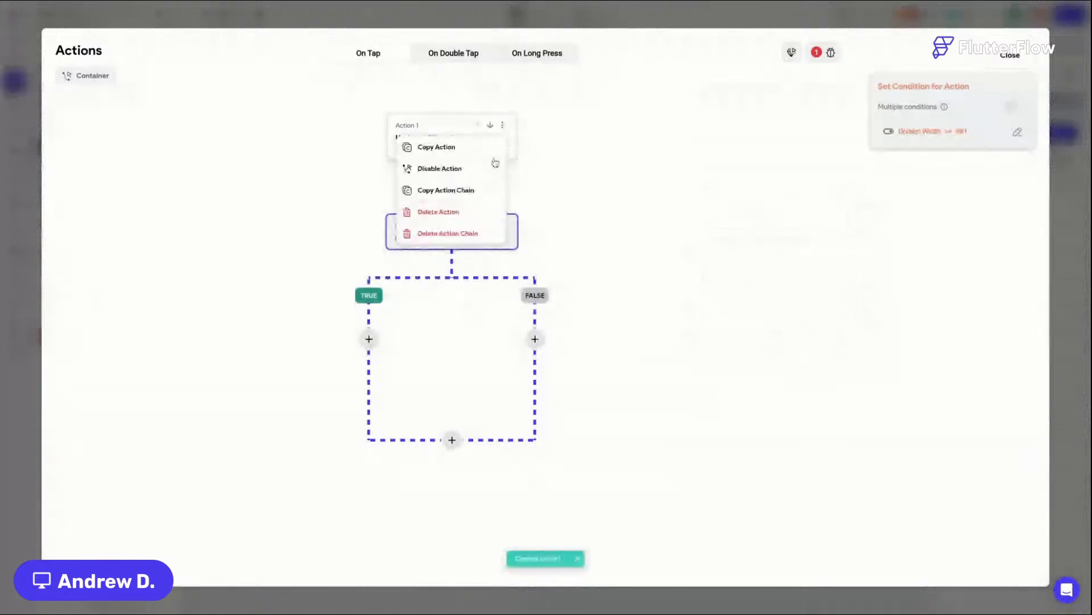
{"action": "left_click", "coordinate": [472, 213]}
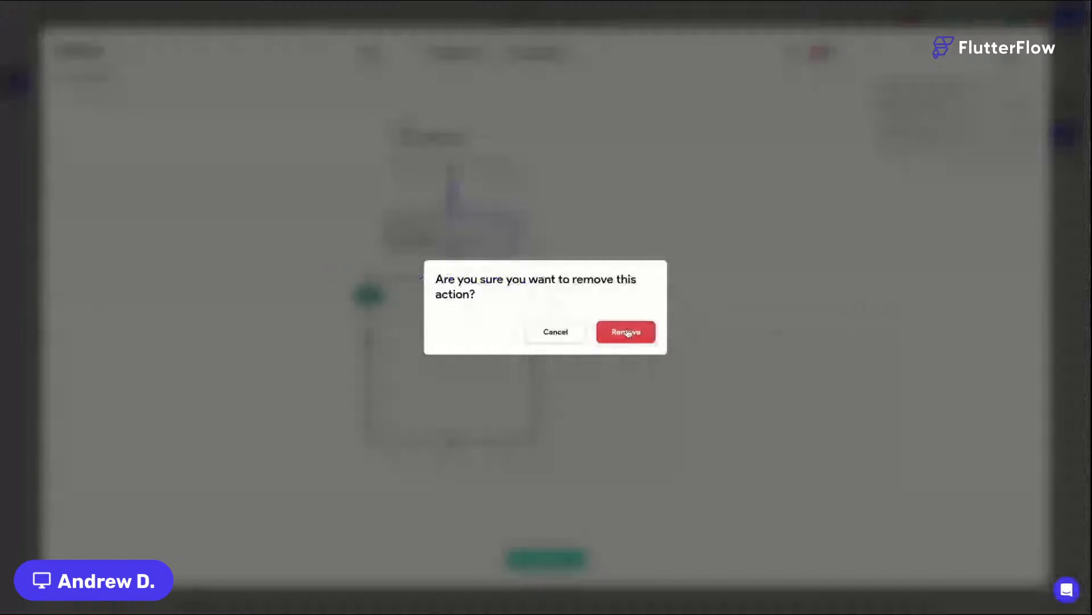
{"action": "left_click", "coordinate": [628, 333]}
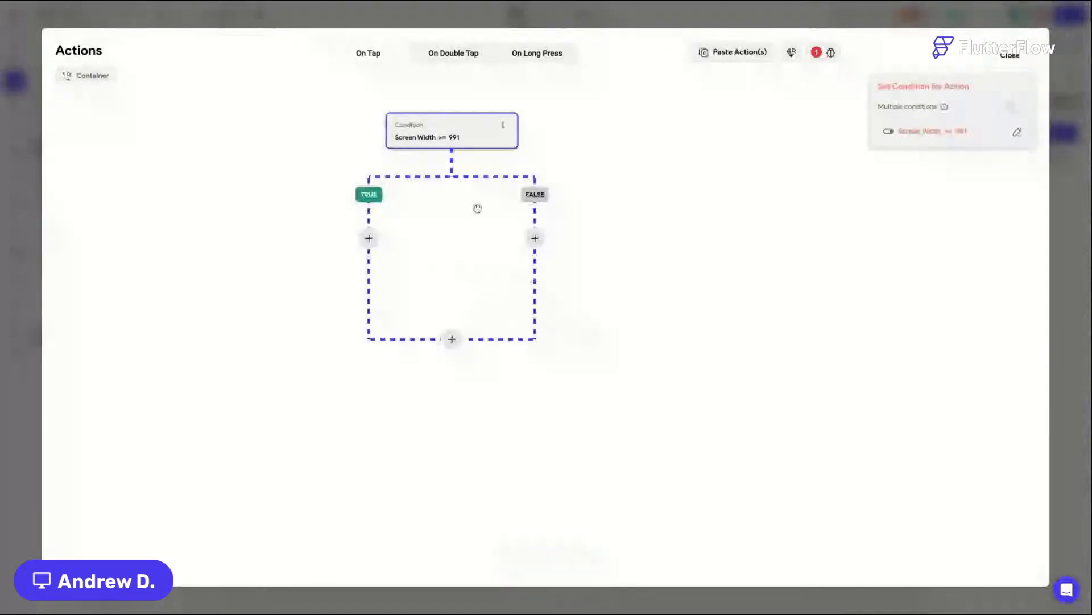
{"action": "left_click", "coordinate": [369, 240]}
{"action": "left_click", "coordinate": [377, 363]}
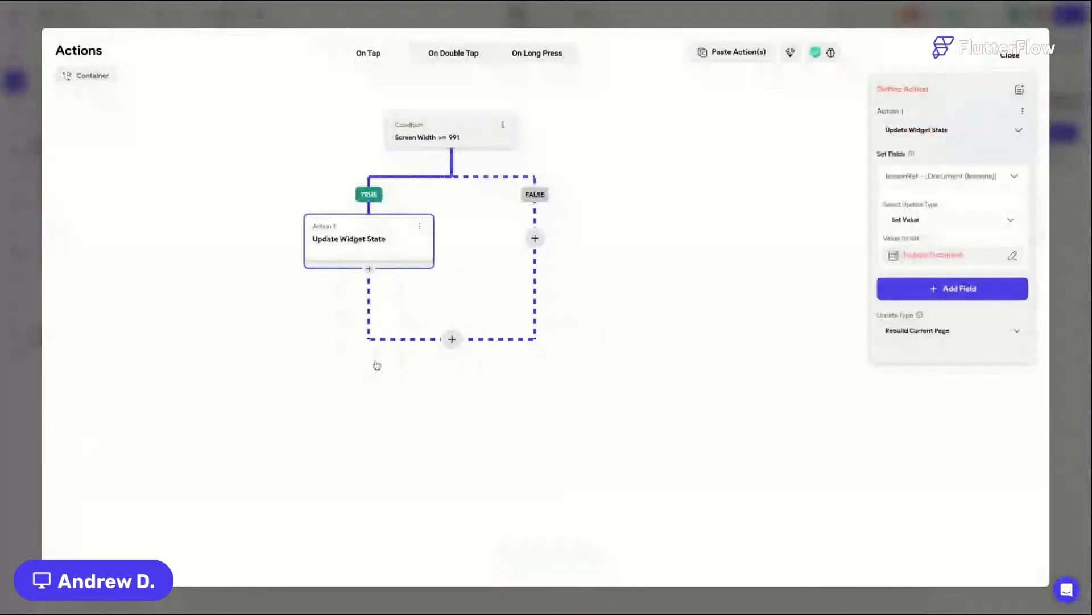
Step: Add a Navigate To action on the FALSE branch that opens the lessonDetails page
{"action": "left_click", "coordinate": [535, 238]}
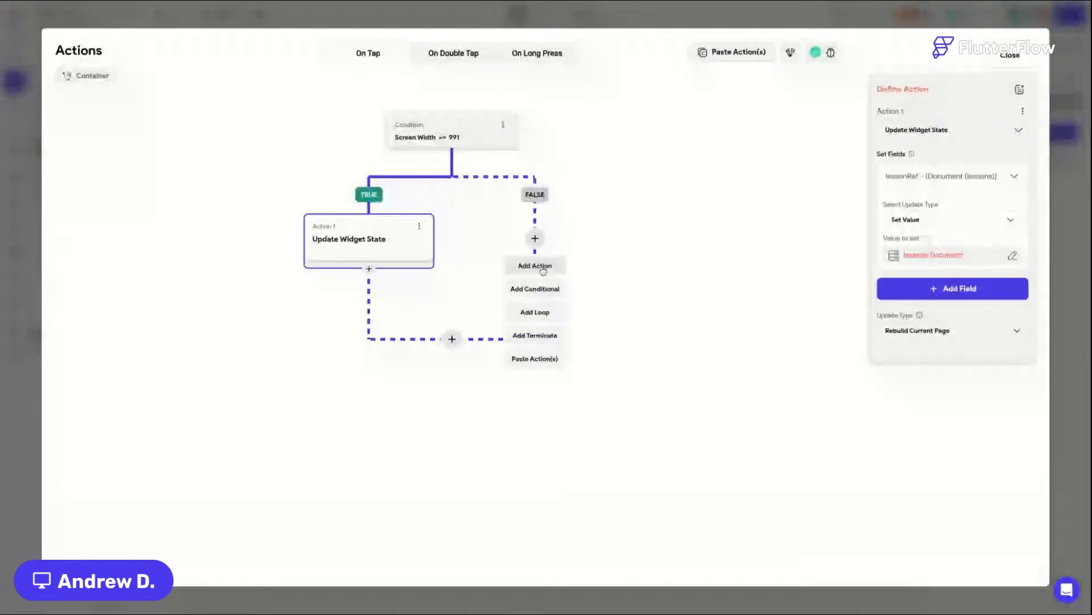
{"action": "left_click", "coordinate": [543, 268]}
{"action": "left_click", "coordinate": [933, 169]}
{"action": "type", "text": "na"}
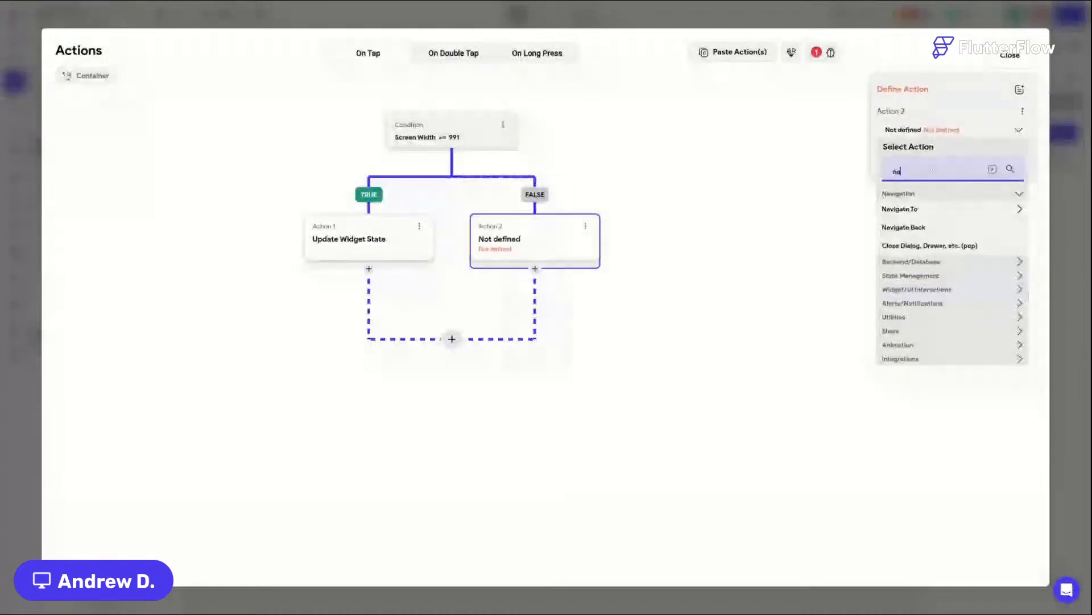
{"action": "type", "text": "vigate"}
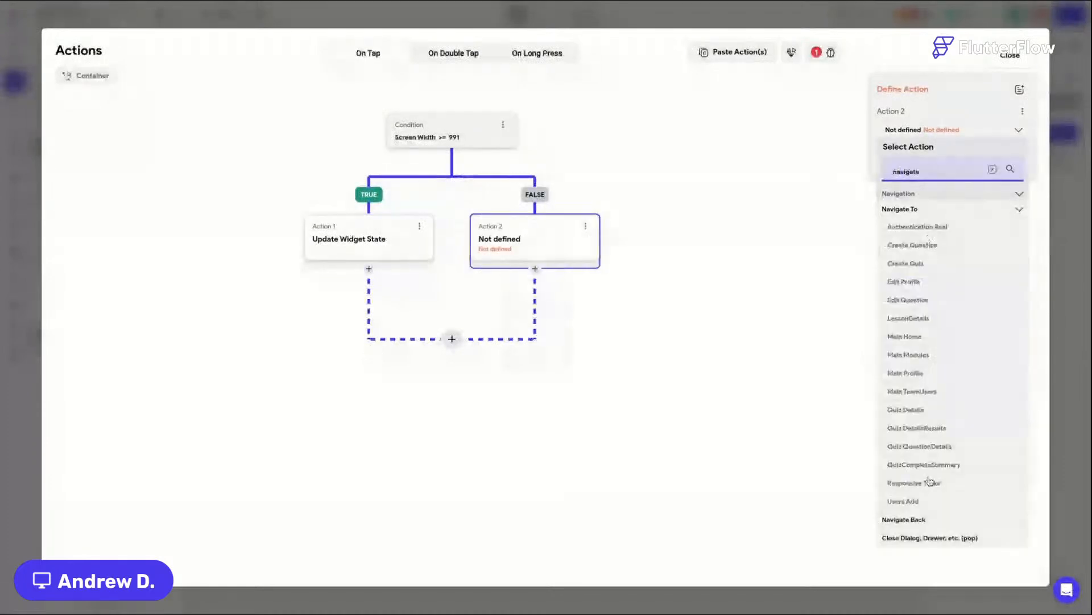
{"action": "left_click", "coordinate": [927, 321]}
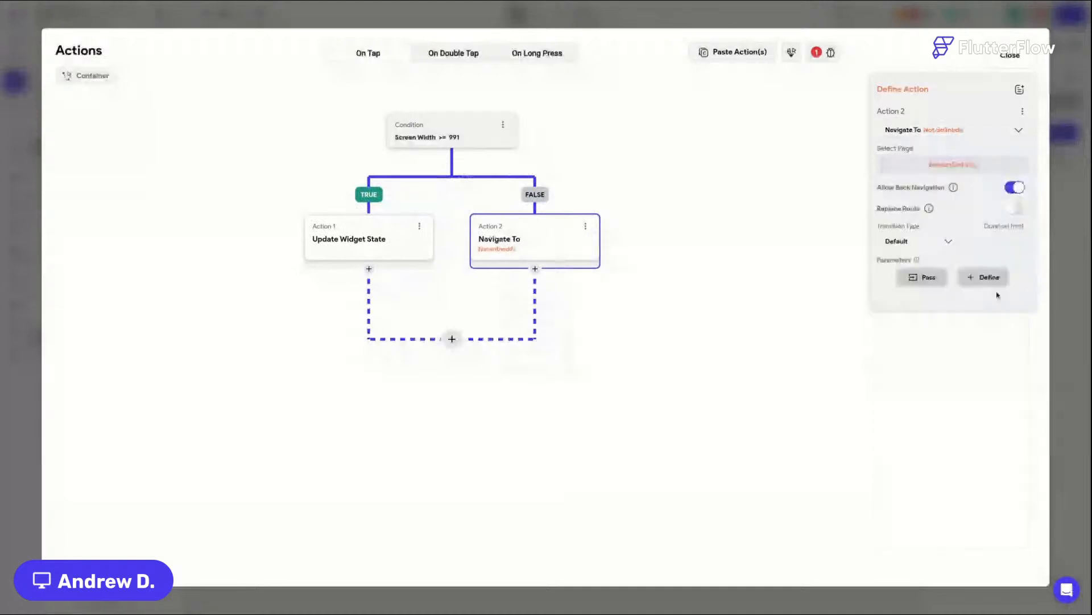
Step: Pass the lessonRef parameter with the lessons Document as its value, confirm, and close the action editor
{"action": "left_click", "coordinate": [936, 284]}
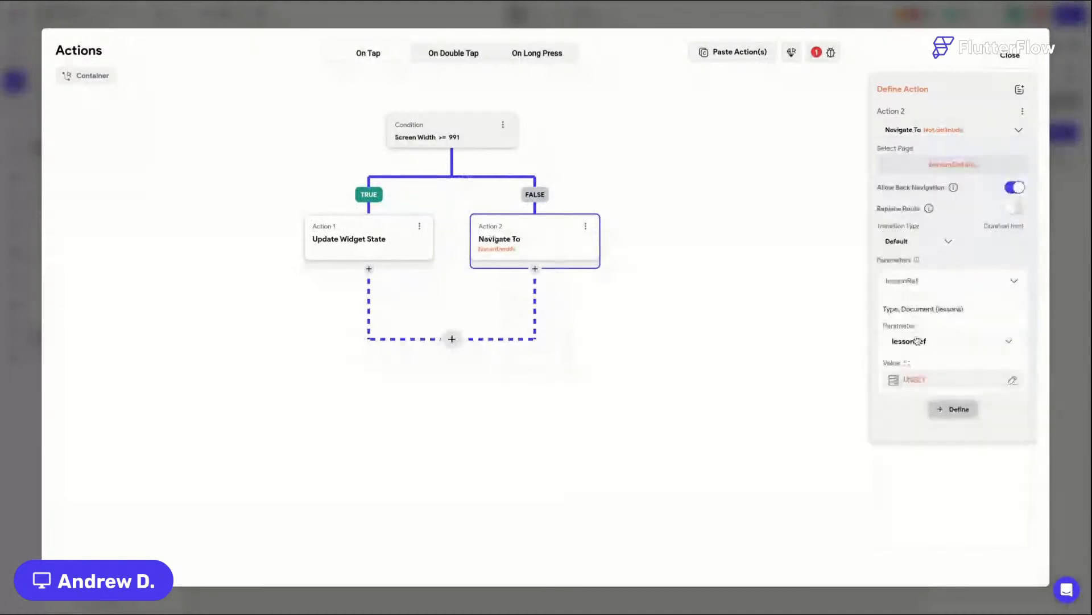
{"action": "left_click", "coordinate": [914, 381]}
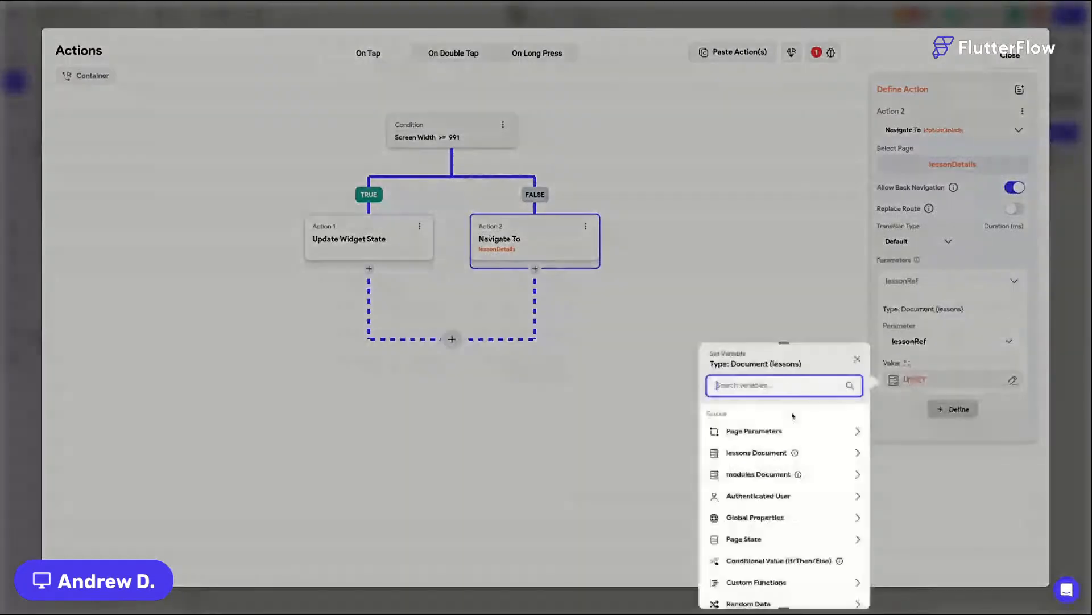
{"action": "left_click", "coordinate": [756, 452]}
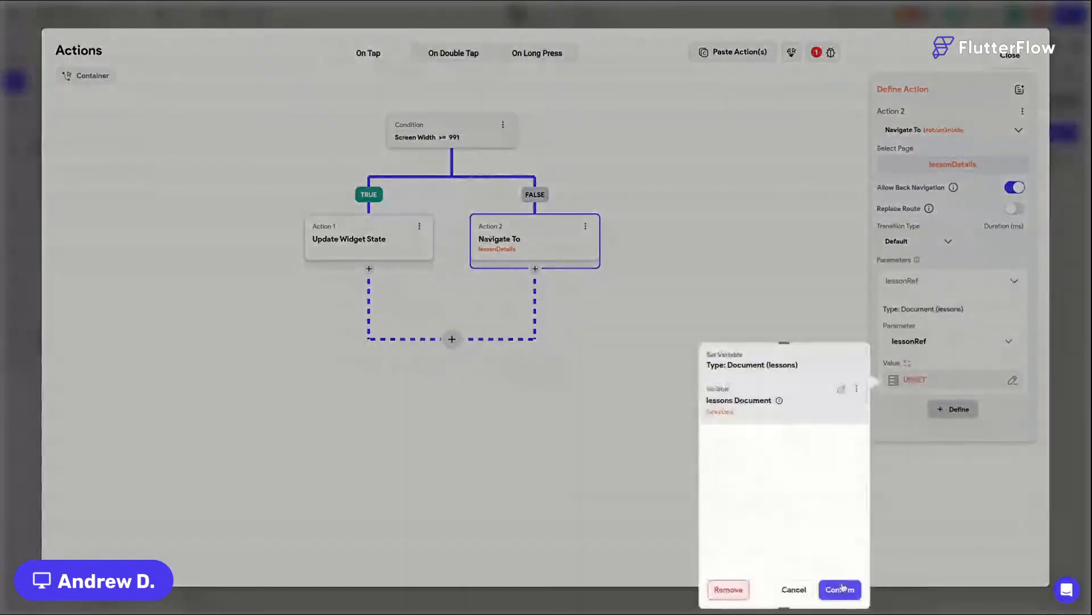
{"action": "left_click", "coordinate": [841, 589]}
{"action": "left_click", "coordinate": [1000, 64]}
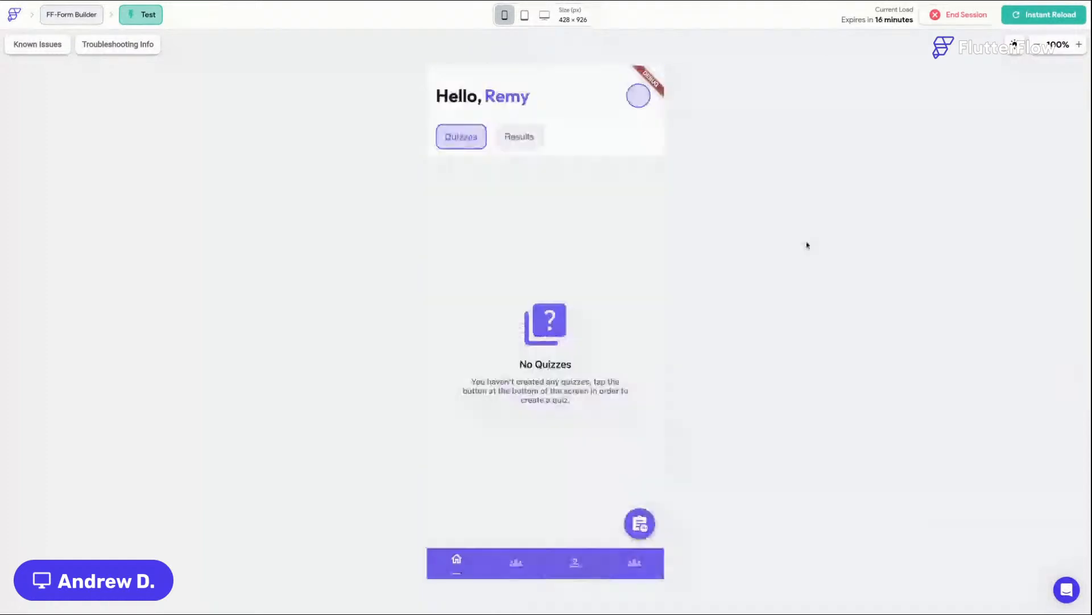
Step: Instant-reload the test session and open the modules tab in the phone preview
{"action": "left_click", "coordinate": [634, 562]}
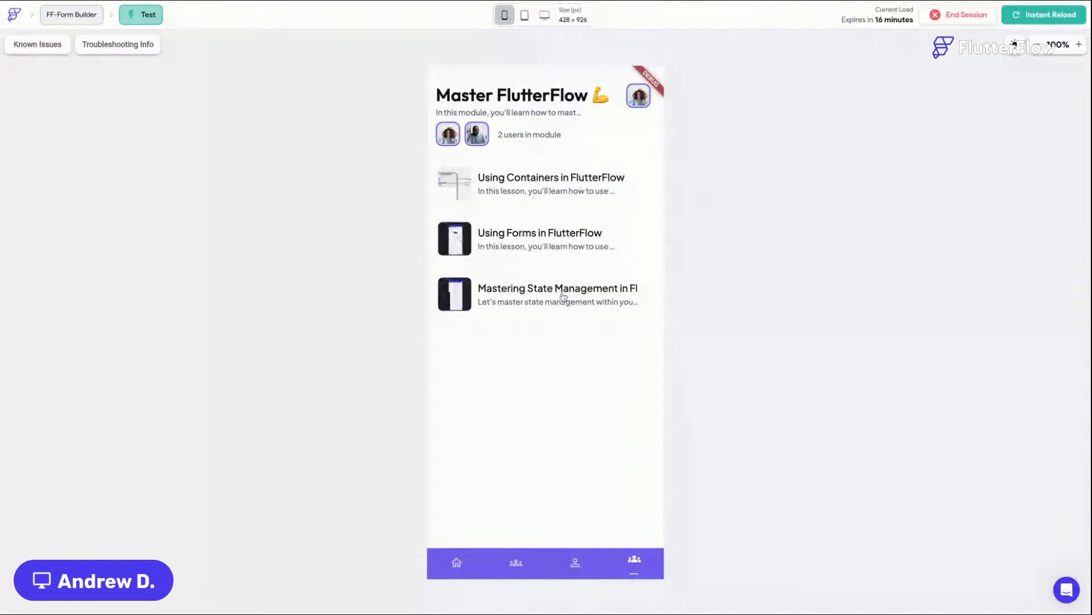
{"action": "left_click", "coordinate": [1034, 16]}
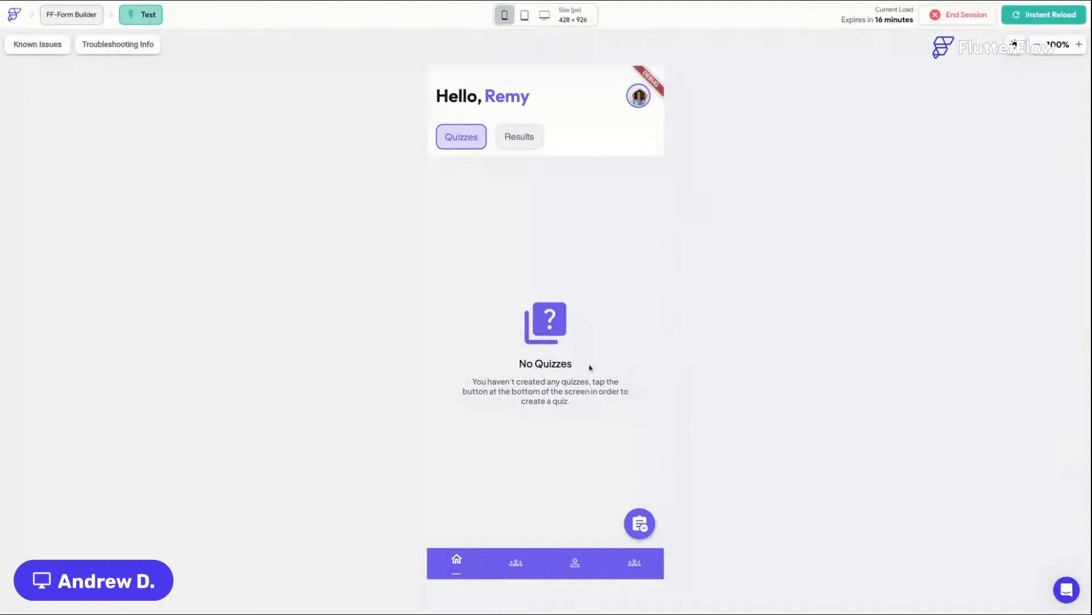
{"action": "left_click", "coordinate": [517, 565]}
{"action": "left_click", "coordinate": [633, 563]}
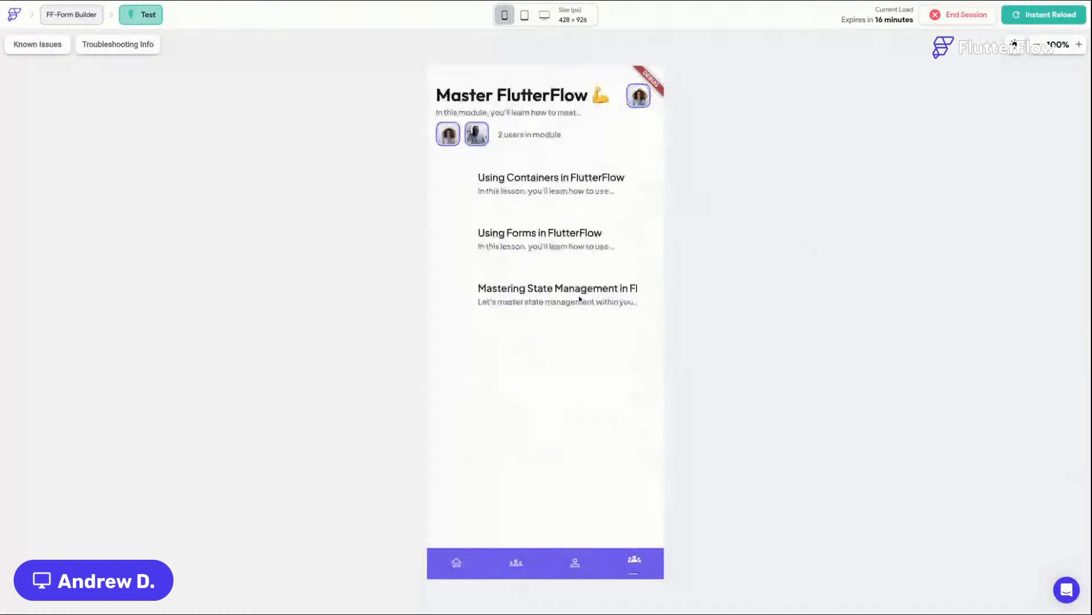
Step: Open each lesson card and navigate back to check that lessonDetails opens on the phone size
{"action": "left_click", "coordinate": [545, 192]}
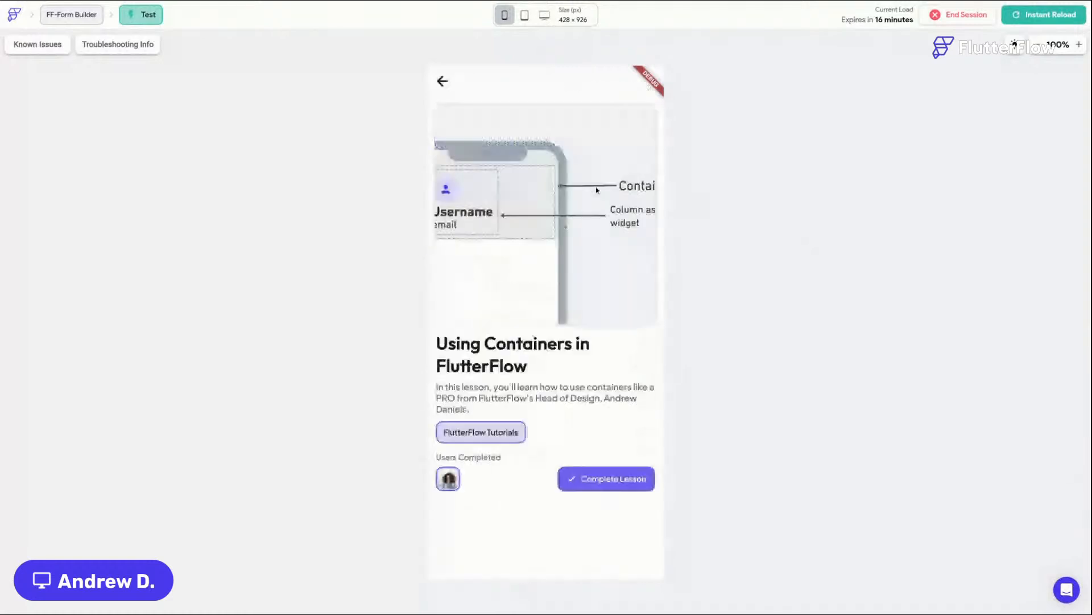
{"action": "left_click", "coordinate": [454, 98]}
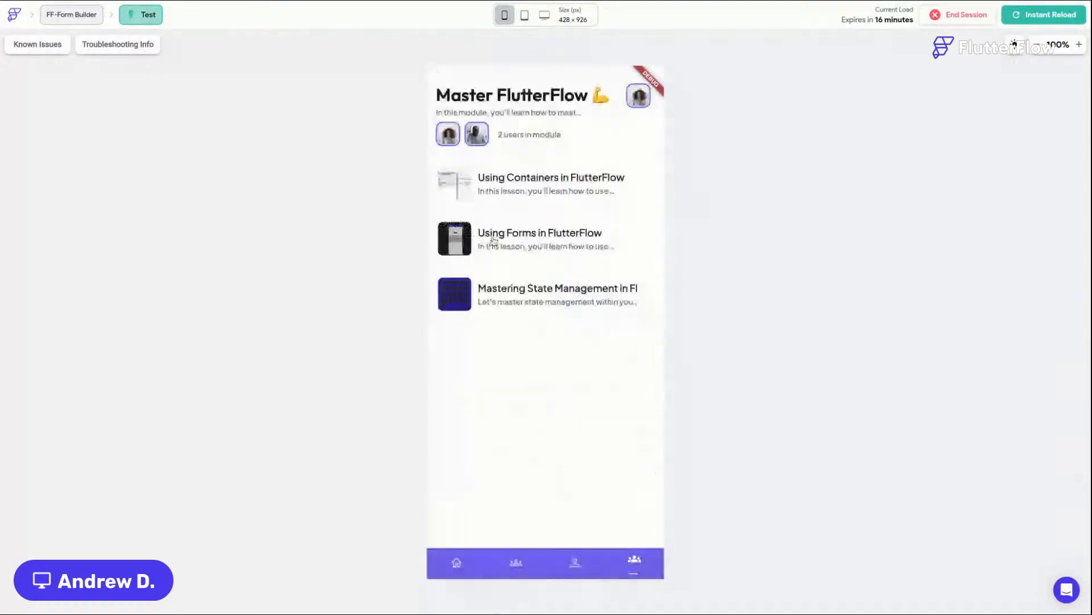
{"action": "left_click", "coordinate": [493, 242]}
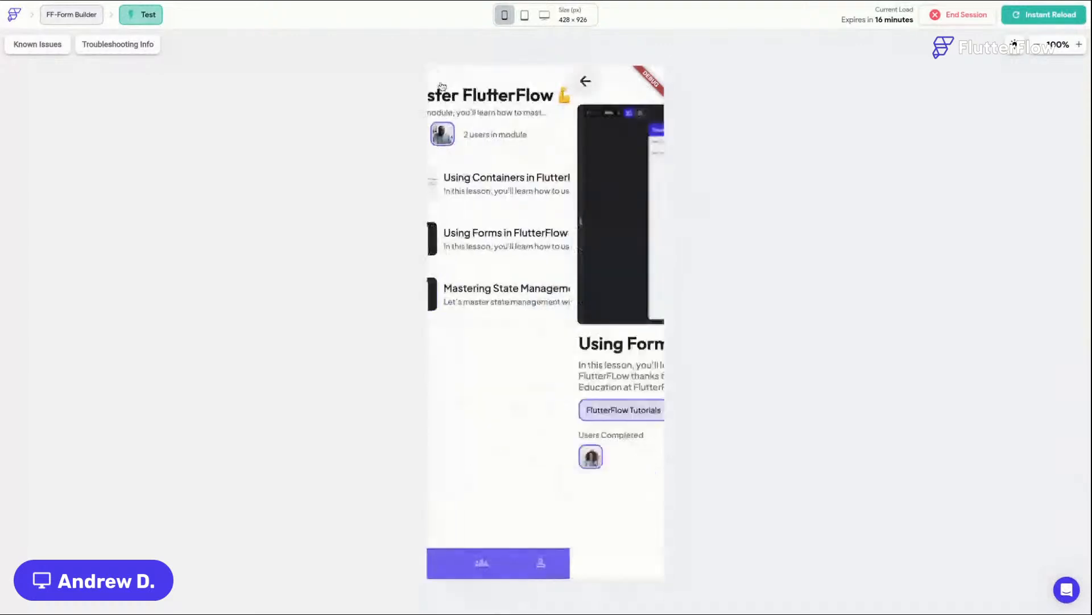
{"action": "left_click", "coordinate": [493, 181]}
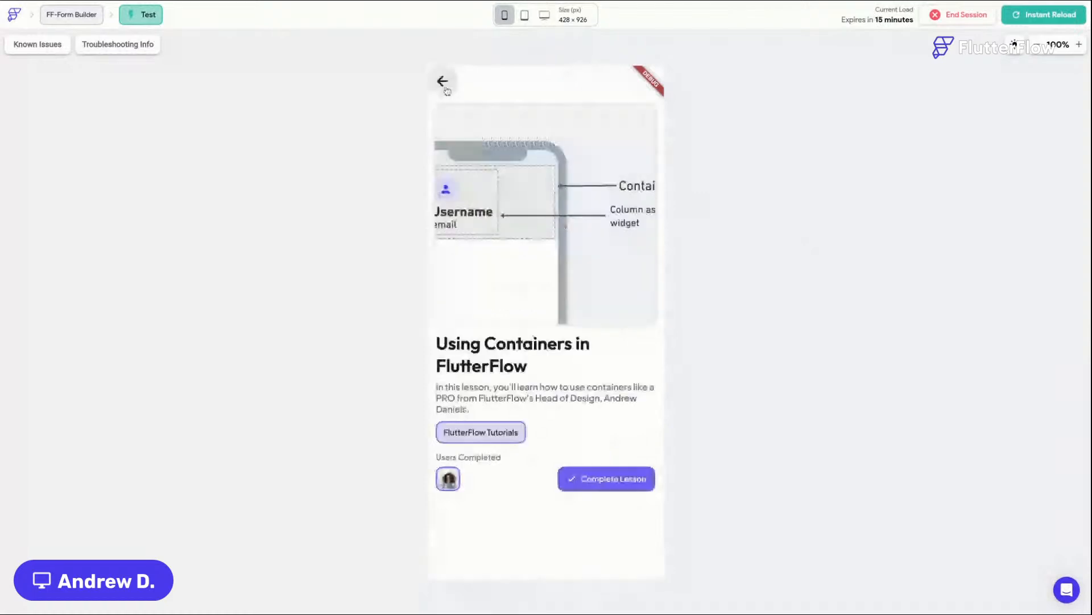
{"action": "left_click", "coordinate": [443, 83]}
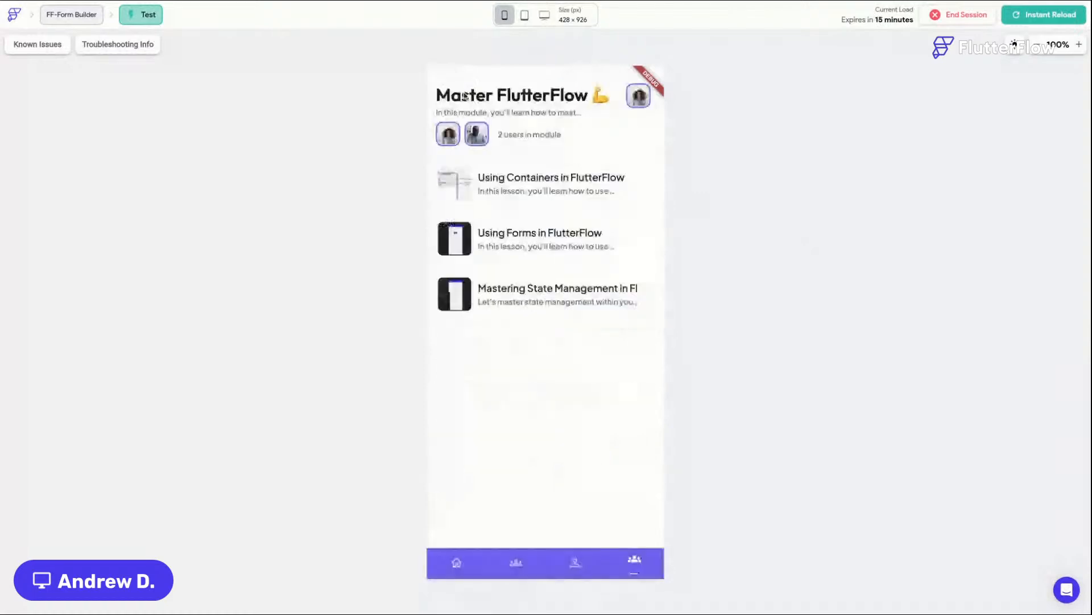
{"action": "left_click", "coordinate": [522, 243]}
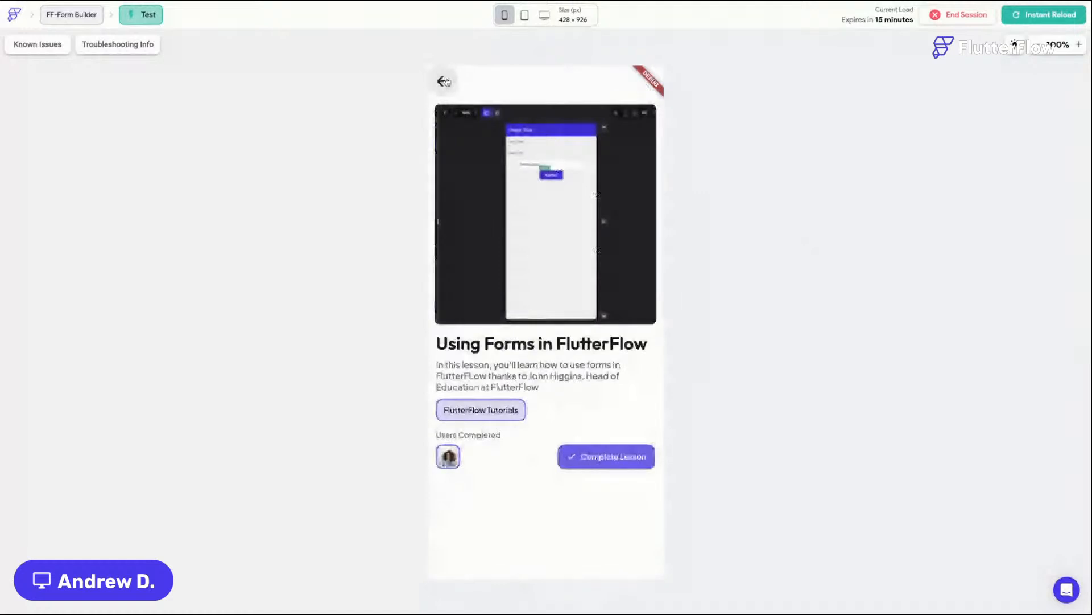
{"action": "left_click", "coordinate": [443, 81]}
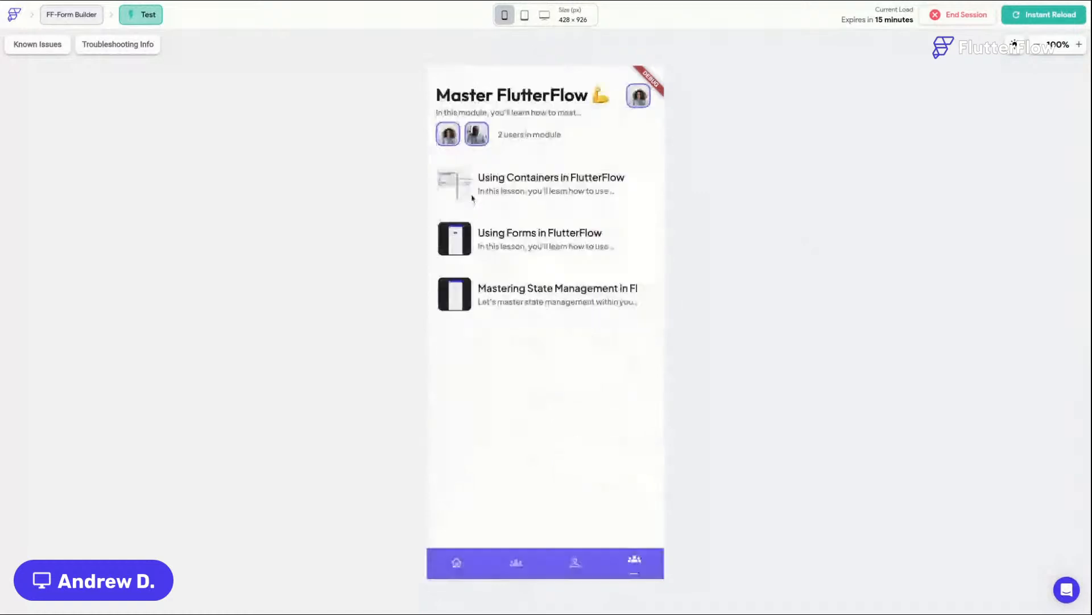
Step: Switch the test preview to a Macbook Pro 16" (2019) screen and select each lesson in the list
{"action": "mouse_move", "coordinate": [545, 16]}
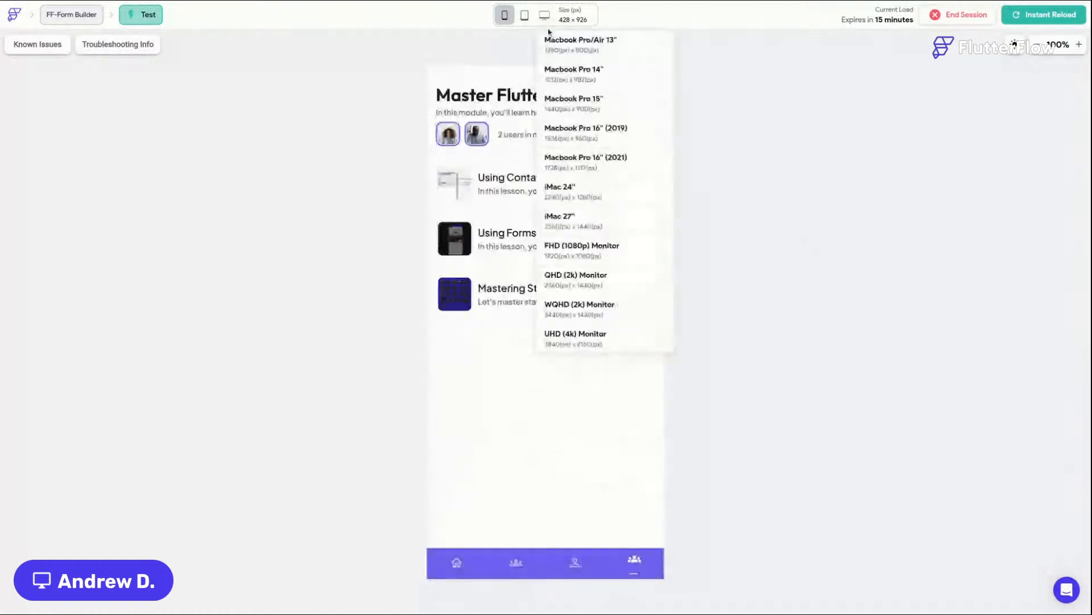
{"action": "left_click", "coordinate": [620, 133]}
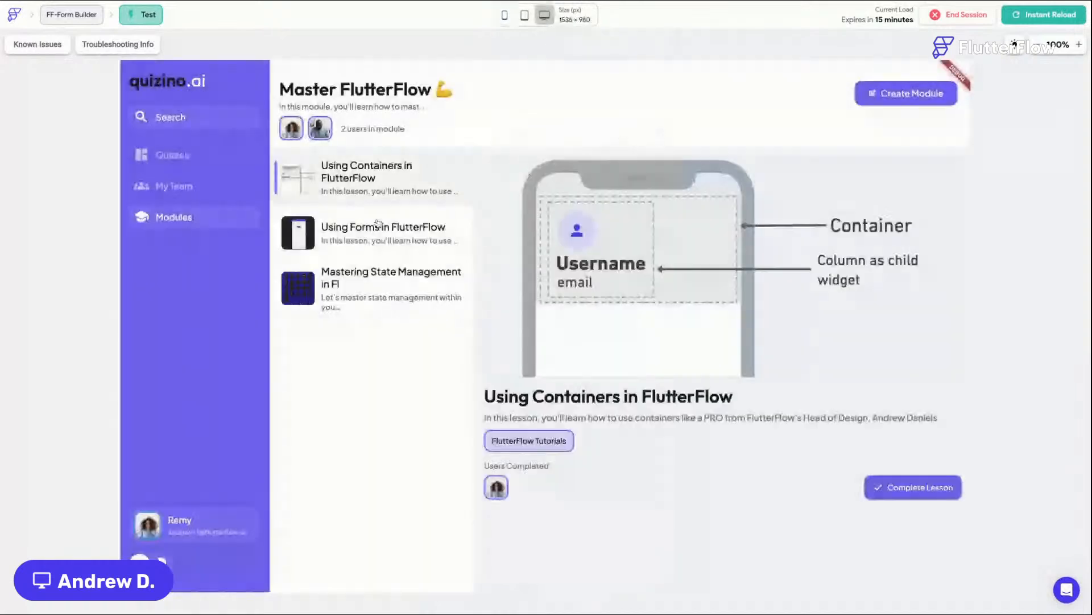
{"action": "left_click", "coordinate": [377, 225]}
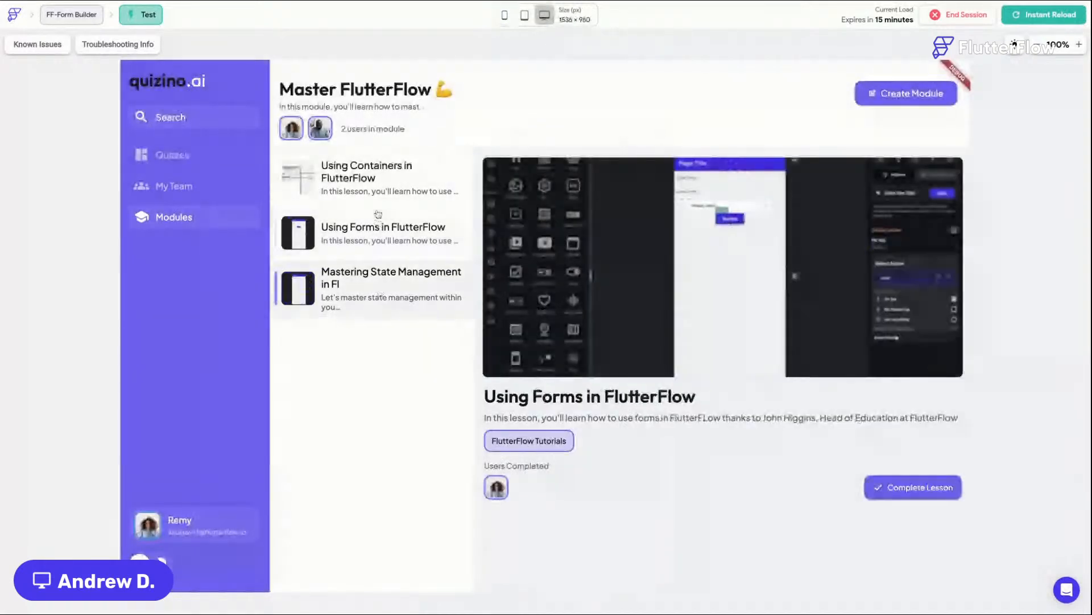
{"action": "left_click", "coordinate": [382, 185]}
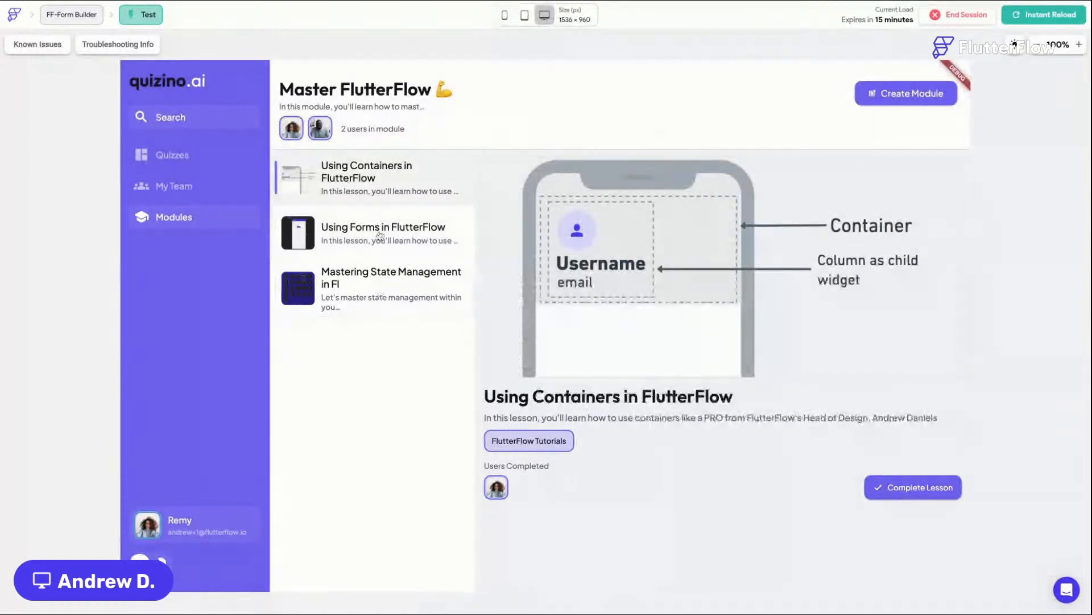
{"action": "left_click", "coordinate": [380, 235]}
{"action": "left_click", "coordinate": [386, 283]}
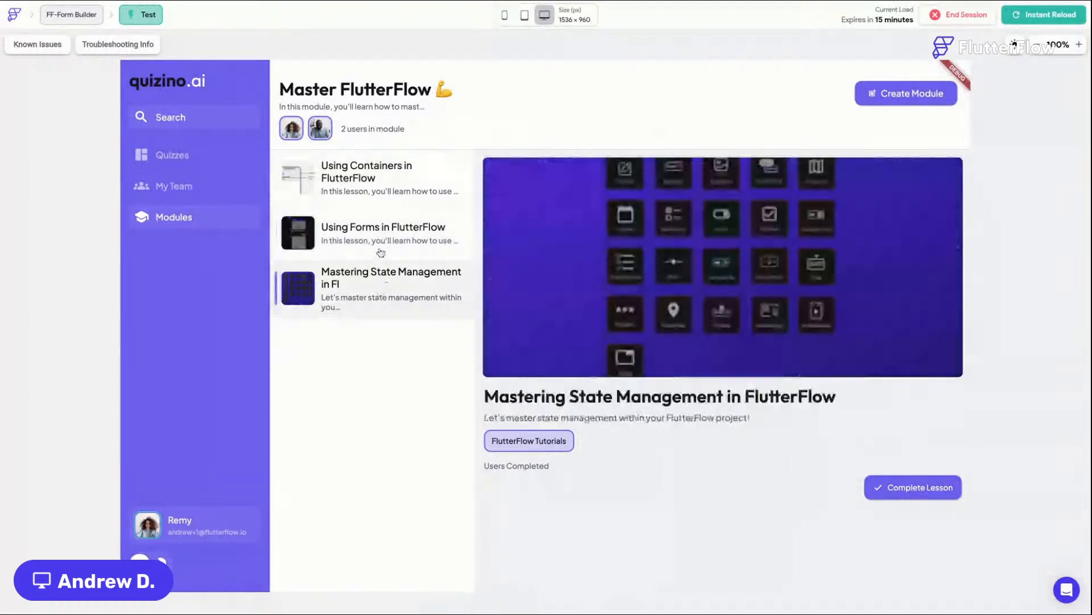
{"action": "left_click", "coordinate": [379, 184]}
{"action": "left_click", "coordinate": [377, 233]}
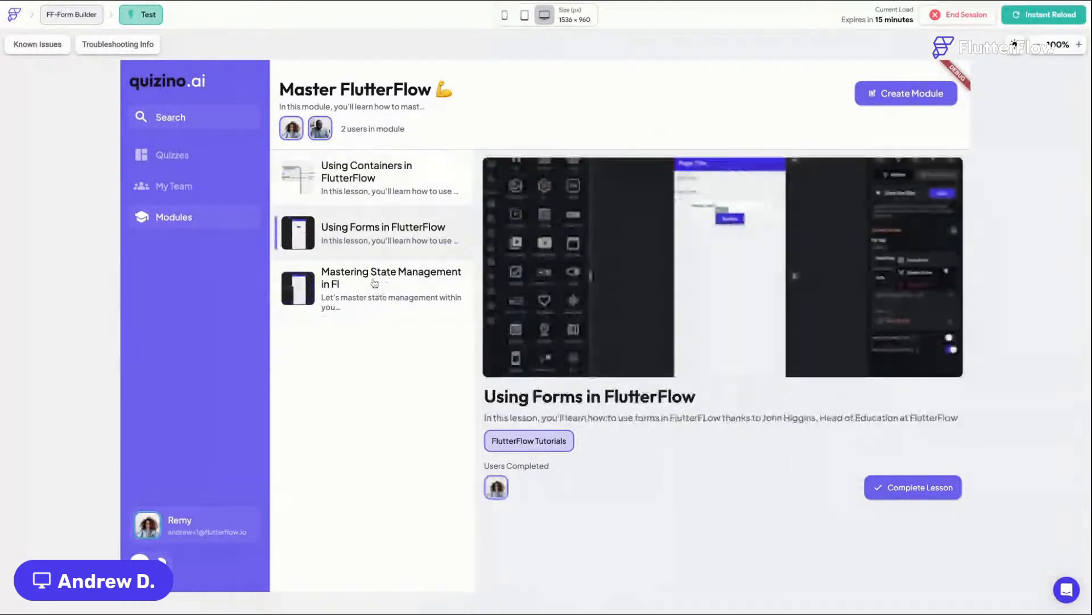
{"action": "left_click", "coordinate": [381, 296]}
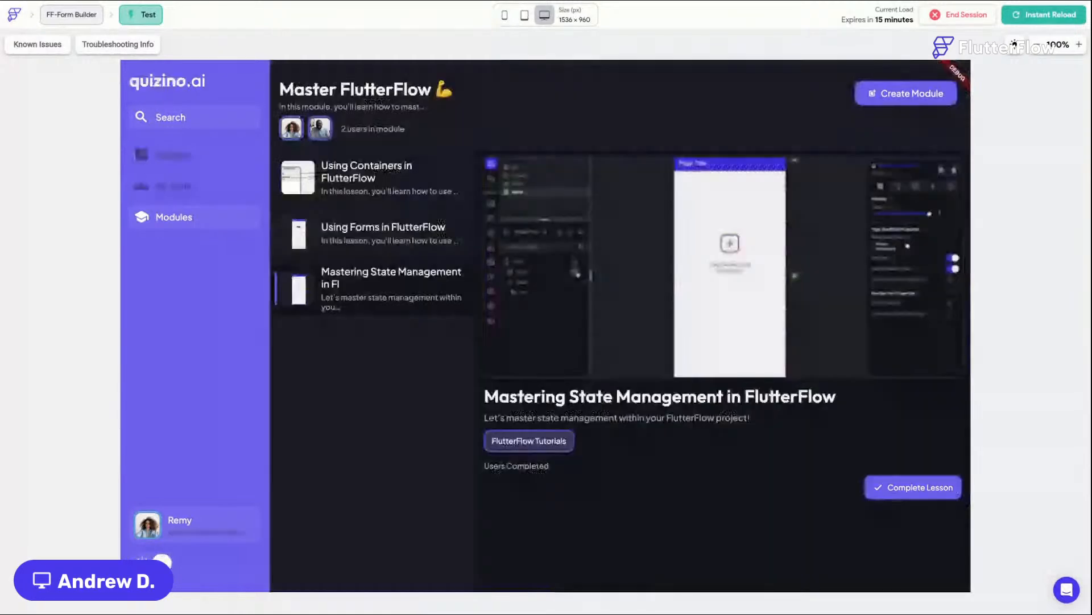
Step: Select the lessons again in dark mode and switch the test preview back to a phone size
{"action": "left_click", "coordinate": [352, 228]}
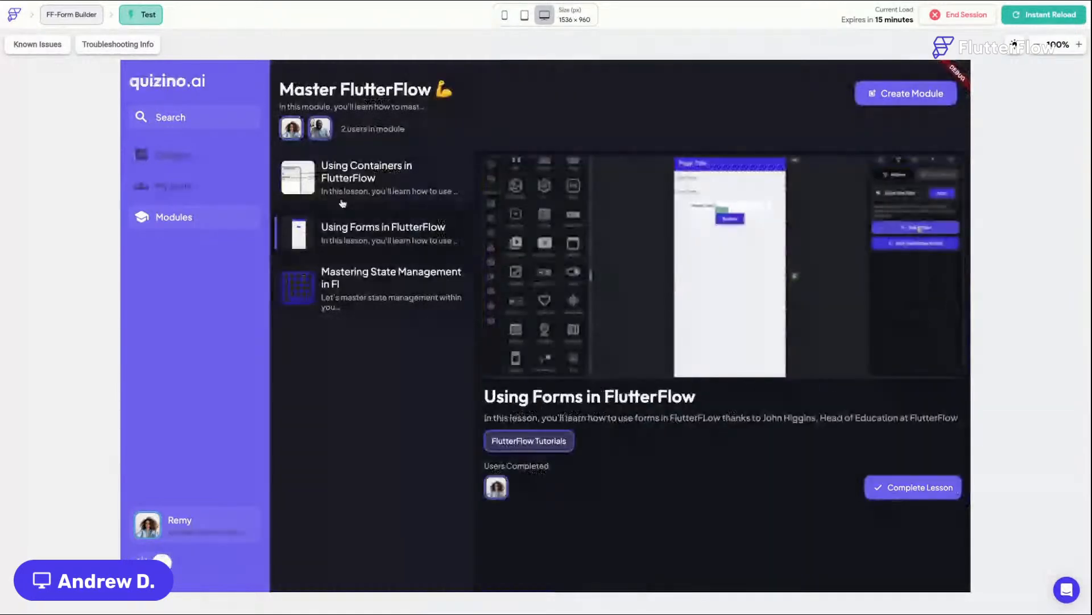
{"action": "left_click", "coordinate": [342, 202]}
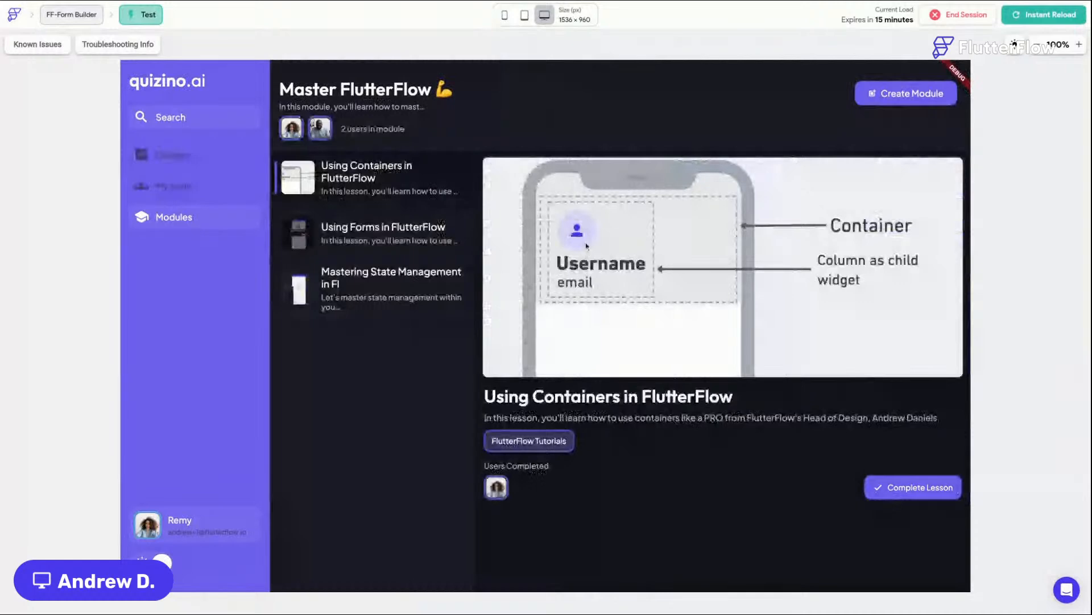
{"action": "left_click", "coordinate": [376, 233]}
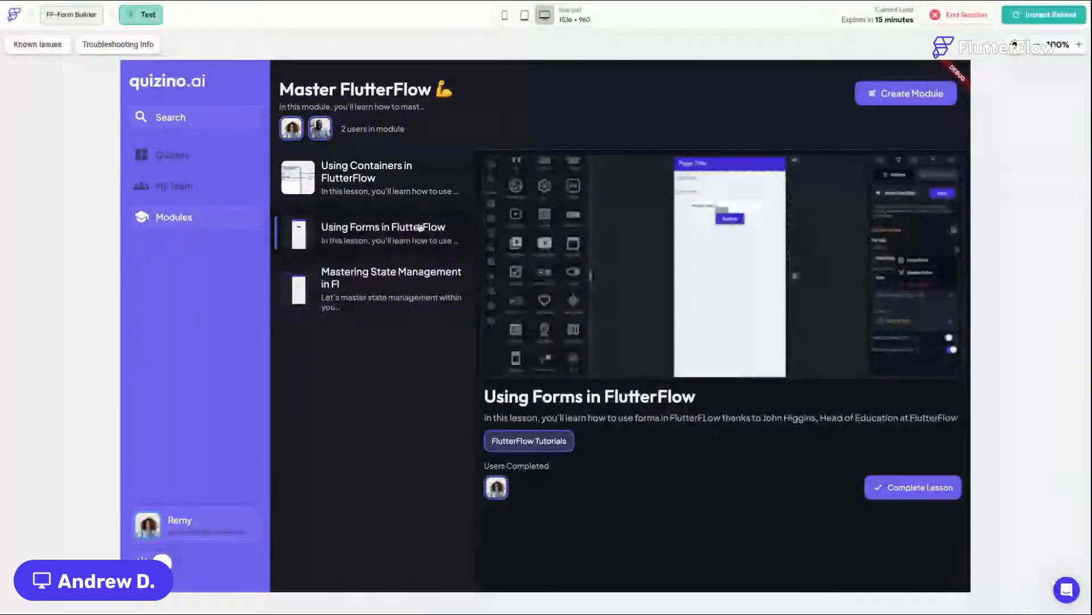
{"action": "left_click", "coordinate": [417, 284]}
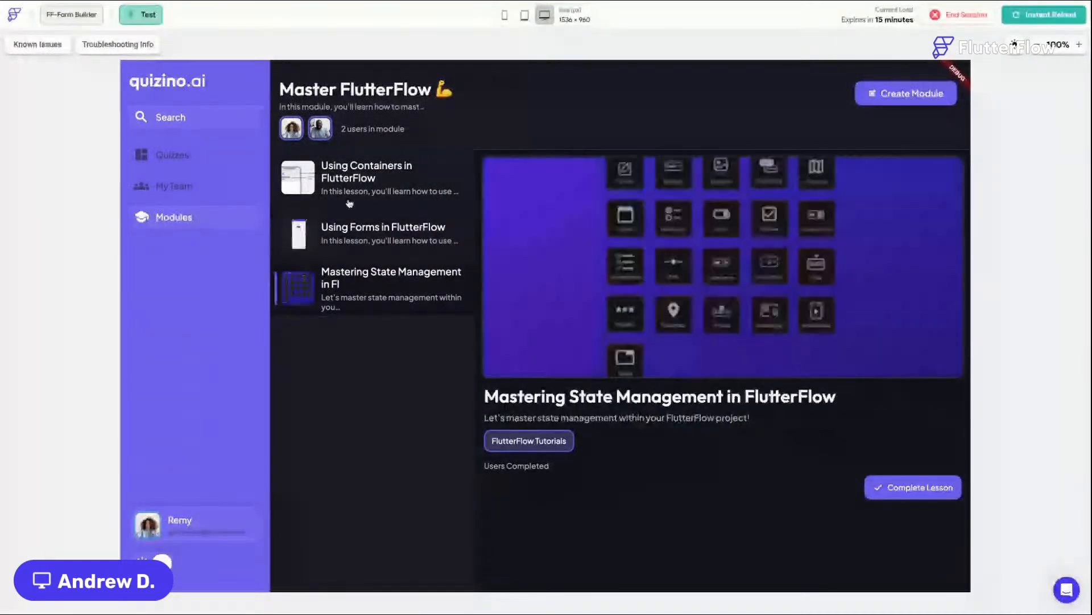
{"action": "left_click", "coordinate": [505, 15]}
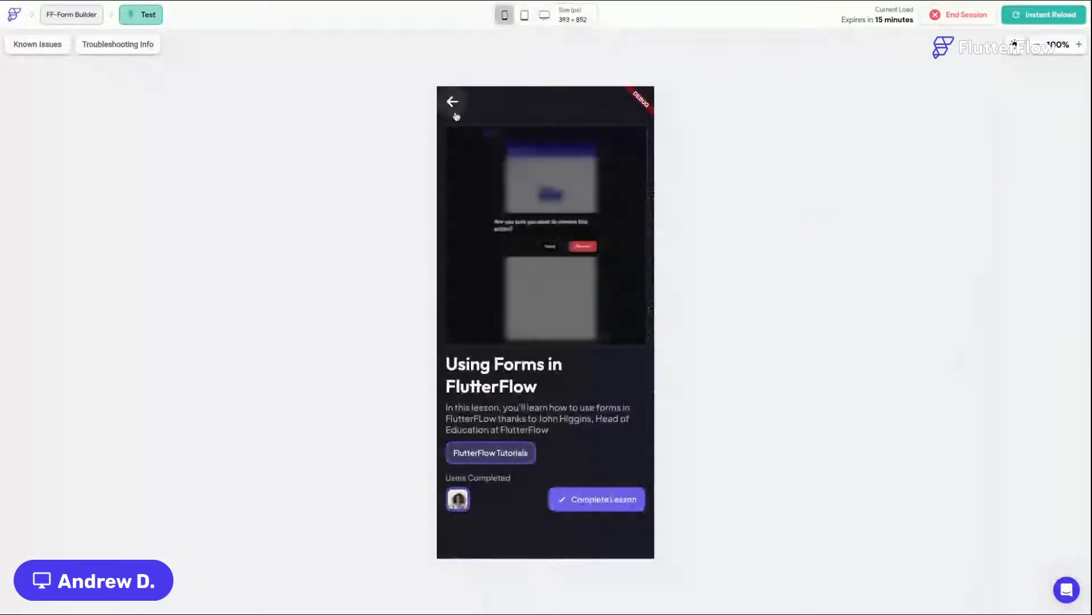
Step: Return from the lesson to the profile tab and switch the preview app to light mode
{"action": "left_click", "coordinate": [453, 102]}
{"action": "left_click", "coordinate": [561, 542]}
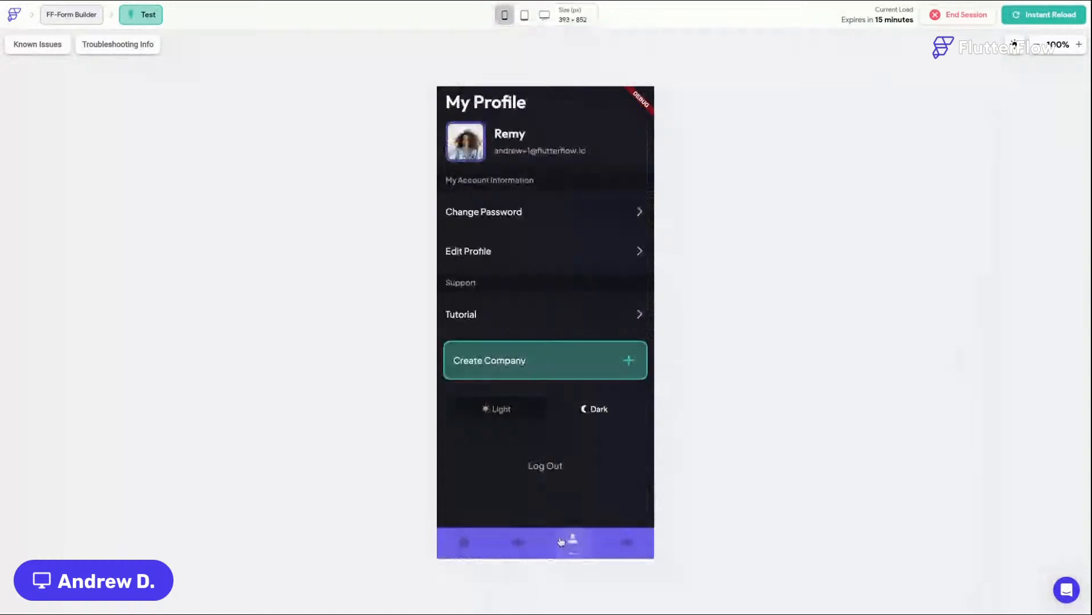
{"action": "left_click", "coordinate": [509, 408]}
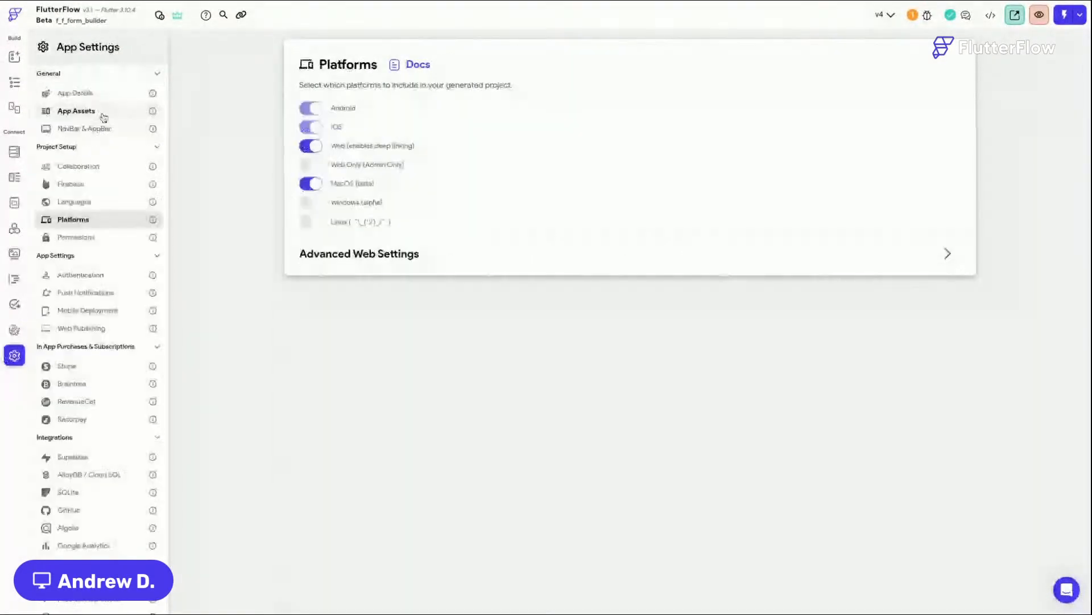
Step: Open the NavBar & AppBar settings and move main_Modules above main_Profile in the nav bar page order
{"action": "left_click", "coordinate": [100, 128]}
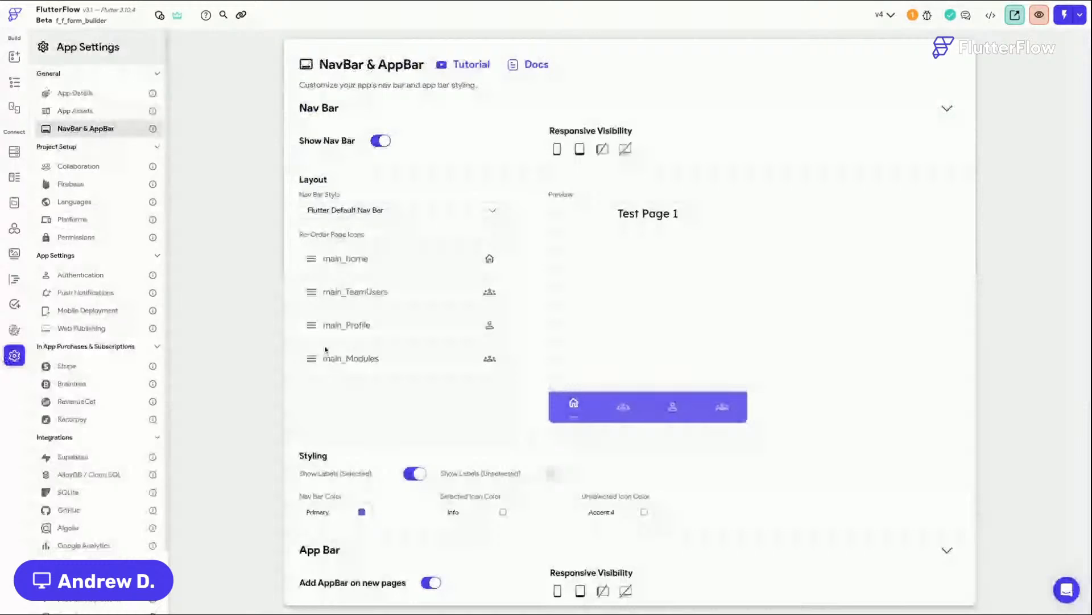
{"action": "left_click_drag", "start_coordinate": [312, 358], "coordinate": [312, 319]}
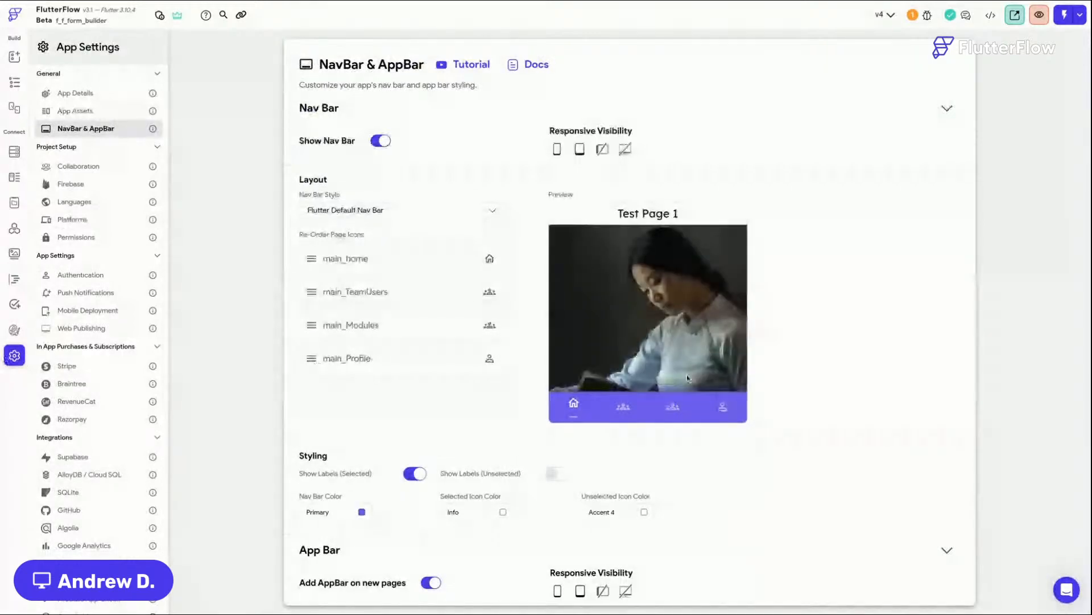
Step: Open the main_Modules page and set its nav bar icon to the School Outlined icon
{"action": "left_click", "coordinate": [16, 83]}
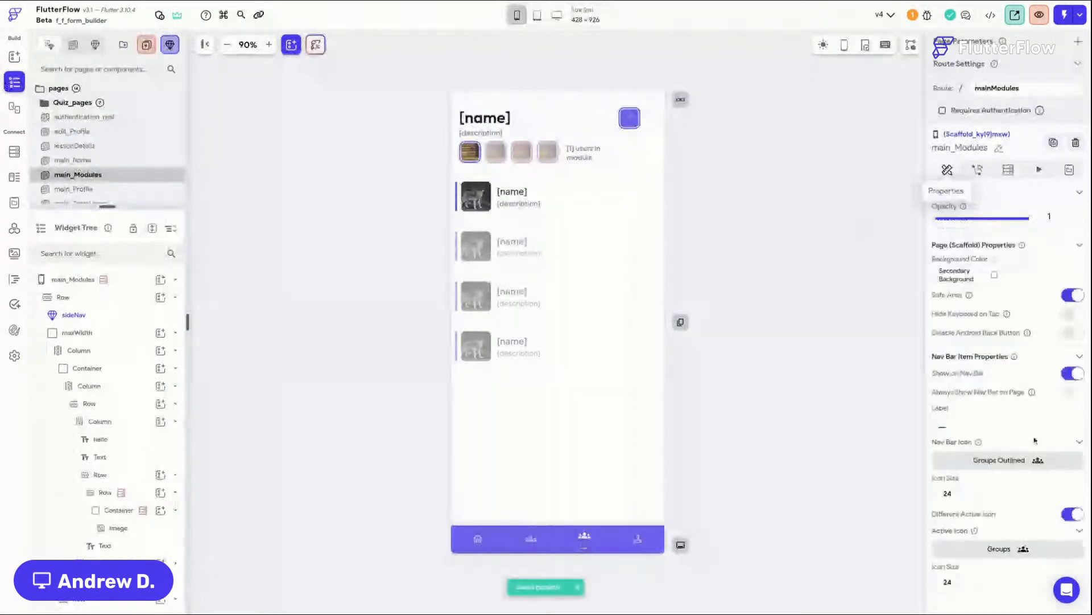
{"action": "left_click", "coordinate": [1035, 458]}
{"action": "left_click", "coordinate": [521, 196]}
{"action": "type", "text": "s"}
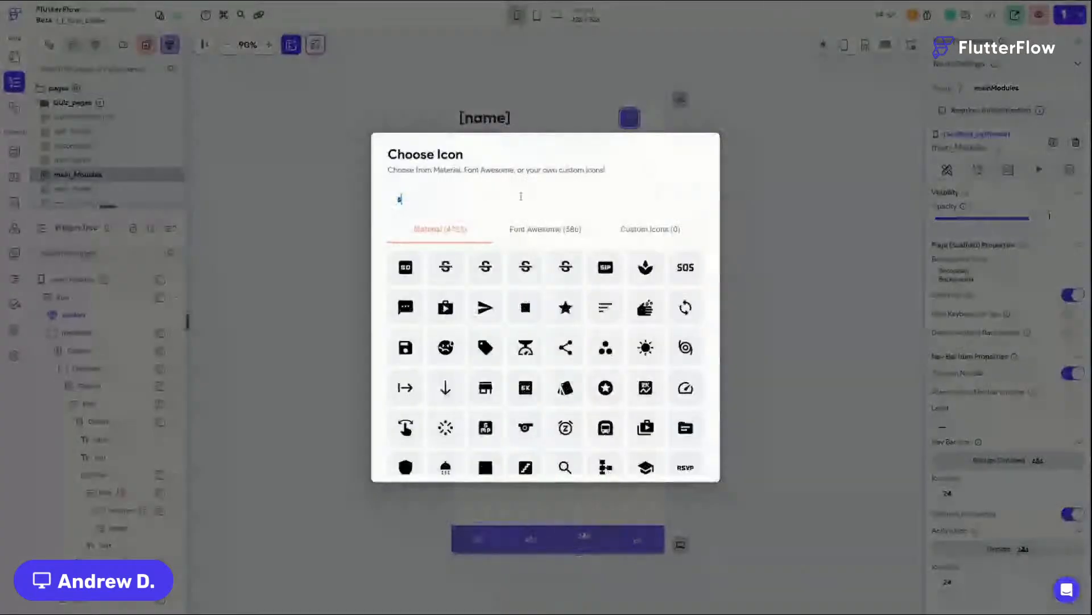
{"action": "type", "text": "chool"}
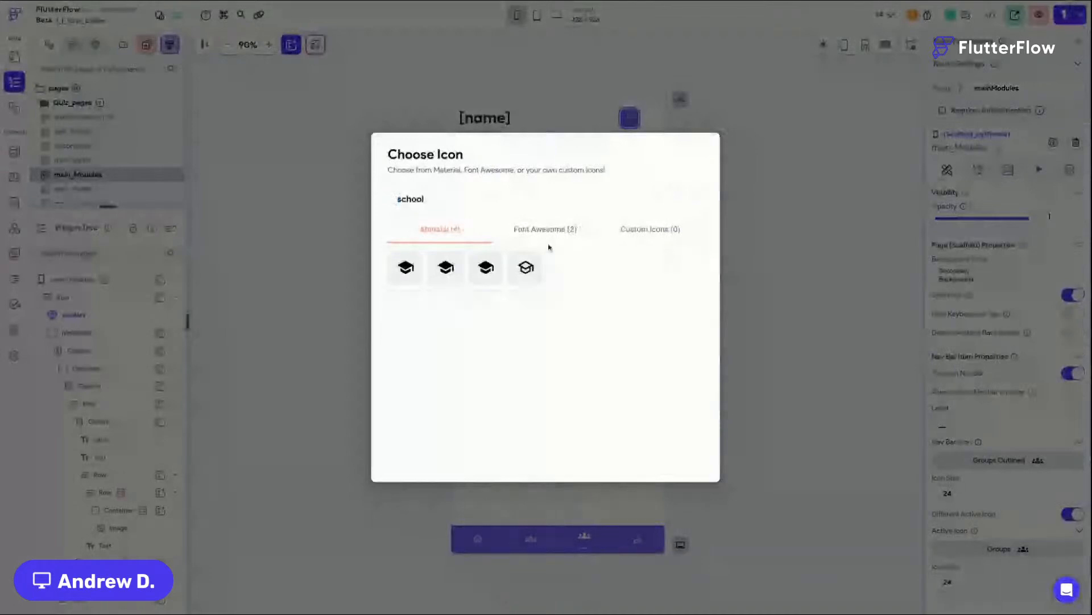
{"action": "left_click", "coordinate": [526, 268]}
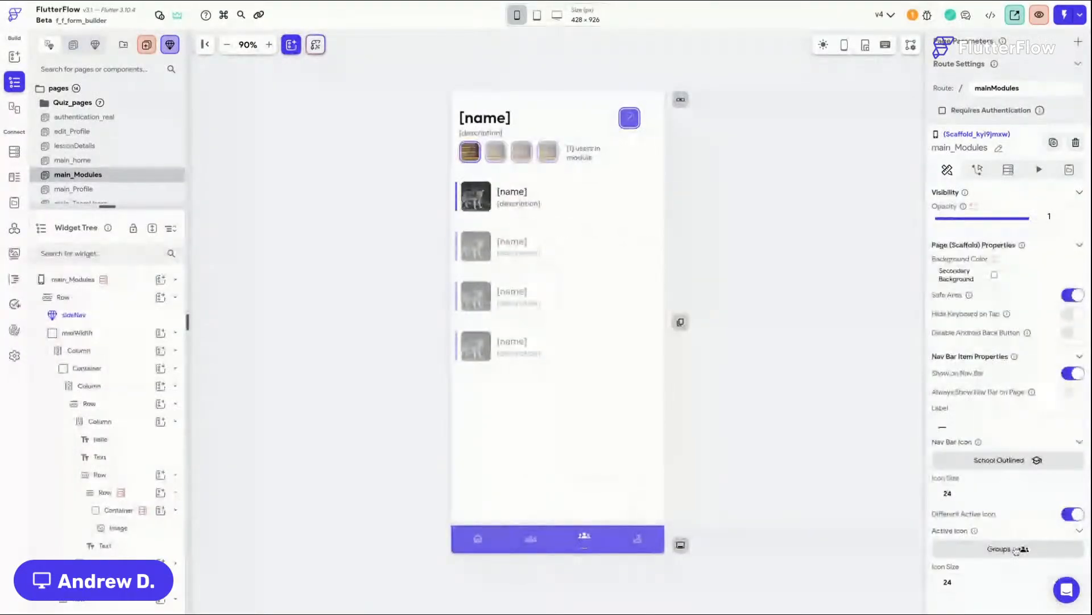
Step: Set the main_Modules active nav bar icon to the School Rounded icon
{"action": "left_click", "coordinate": [1017, 551]}
{"action": "type", "text": "scho"}
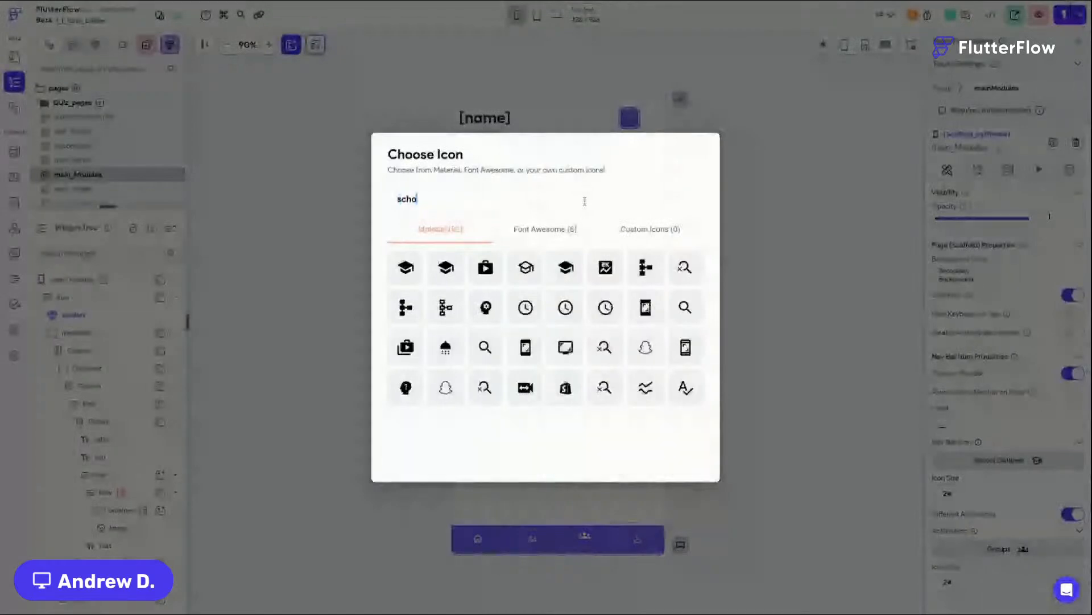
{"action": "type", "text": "ol"}
{"action": "left_click", "coordinate": [446, 267]}
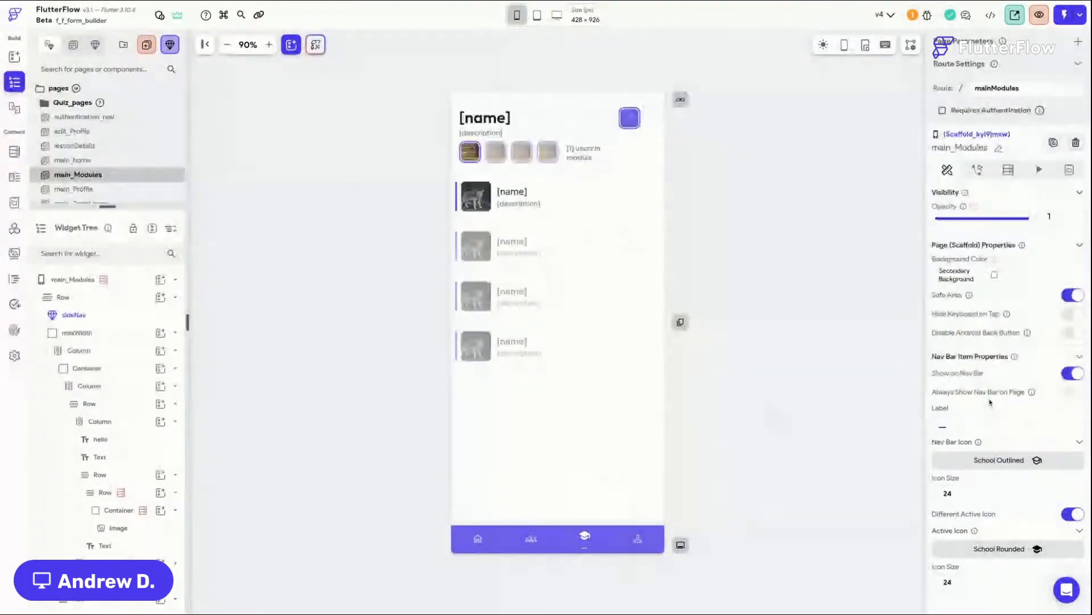
{"action": "scroll", "coordinate": [990, 401], "scroll_direction": "down", "scroll_amount": 1}
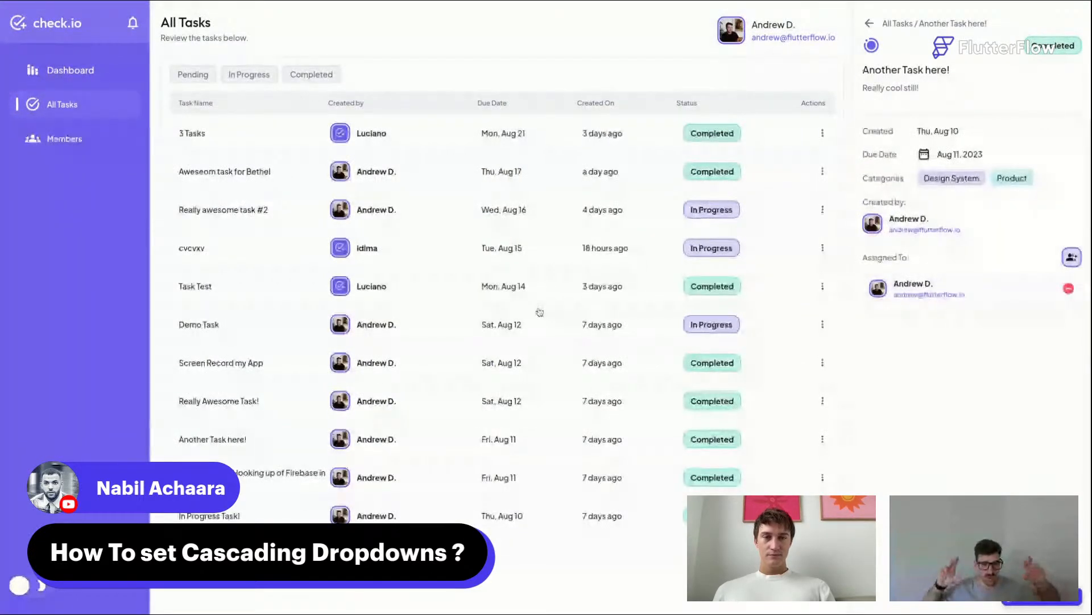
Step: Open the Assign user panel from the cvcvxv task's options and close it
{"action": "left_click", "coordinate": [822, 249]}
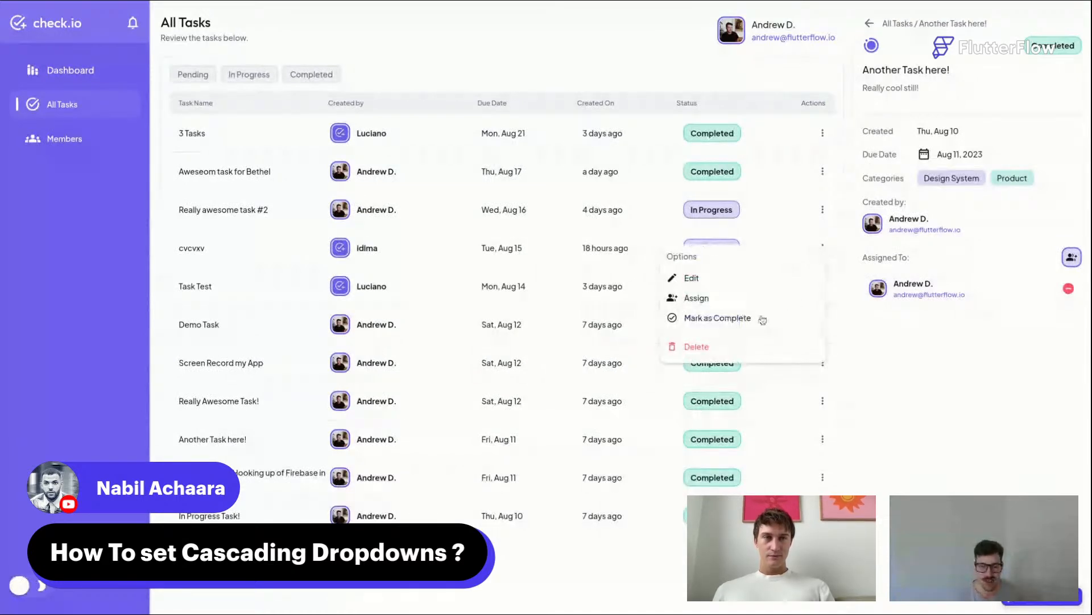
{"action": "left_click", "coordinate": [702, 302]}
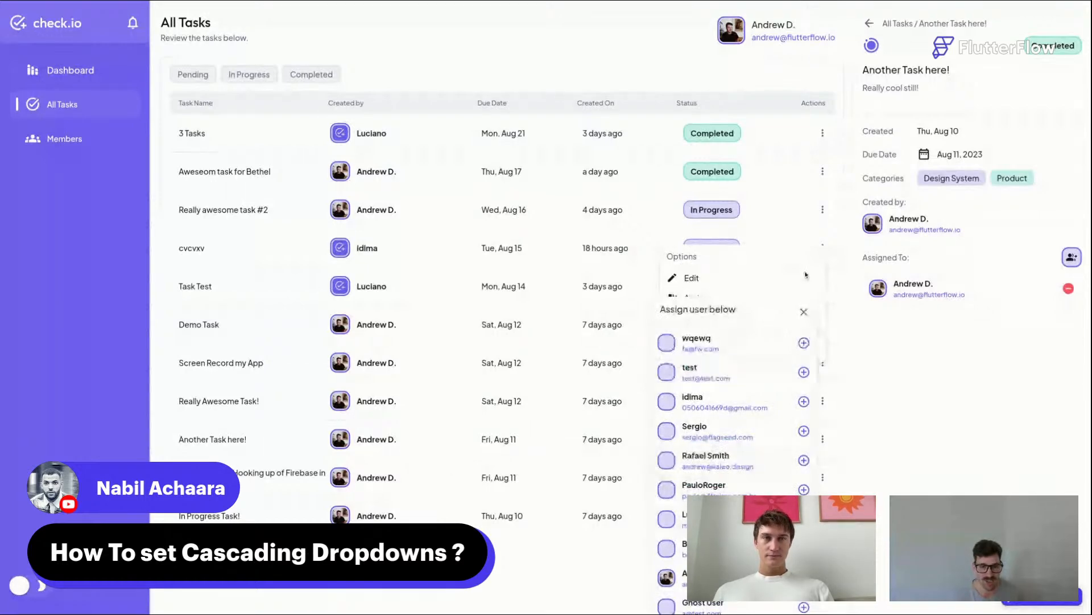
{"action": "left_click", "coordinate": [804, 312]}
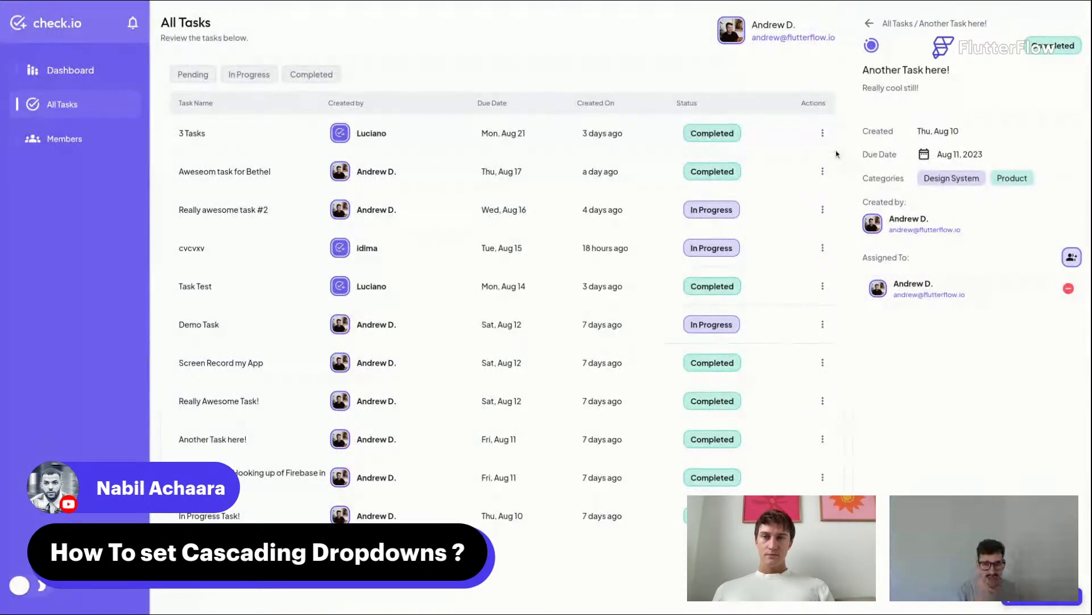
Step: Open and close the Assign user panel for the 3 Tasks task, then close the task detail panel
{"action": "left_click", "coordinate": [823, 133]}
{"action": "left_click", "coordinate": [697, 183]}
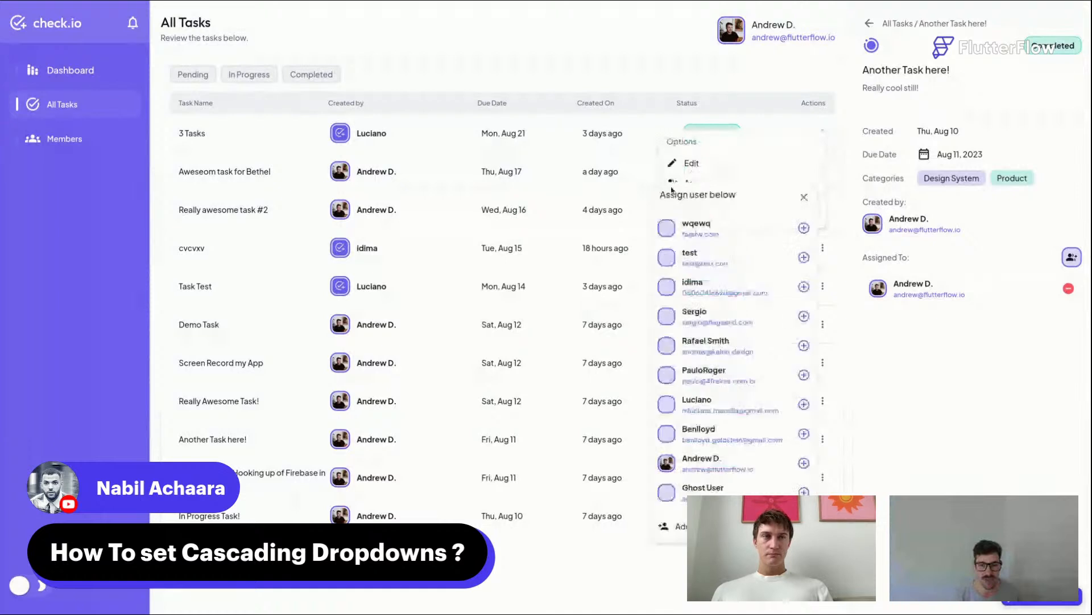
{"action": "left_click", "coordinate": [804, 199]}
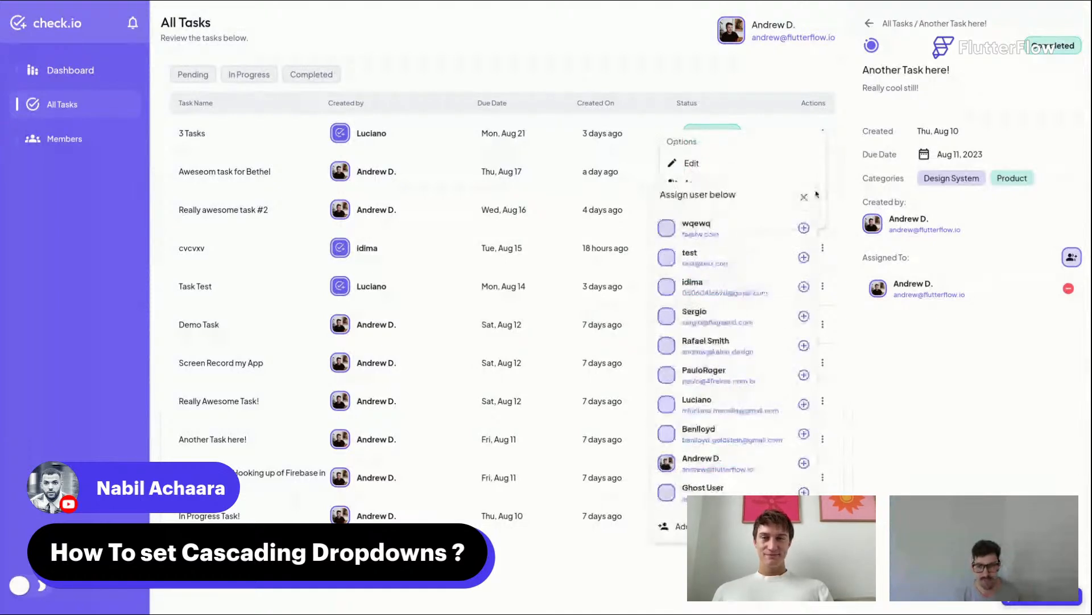
{"action": "left_click", "coordinate": [816, 109]}
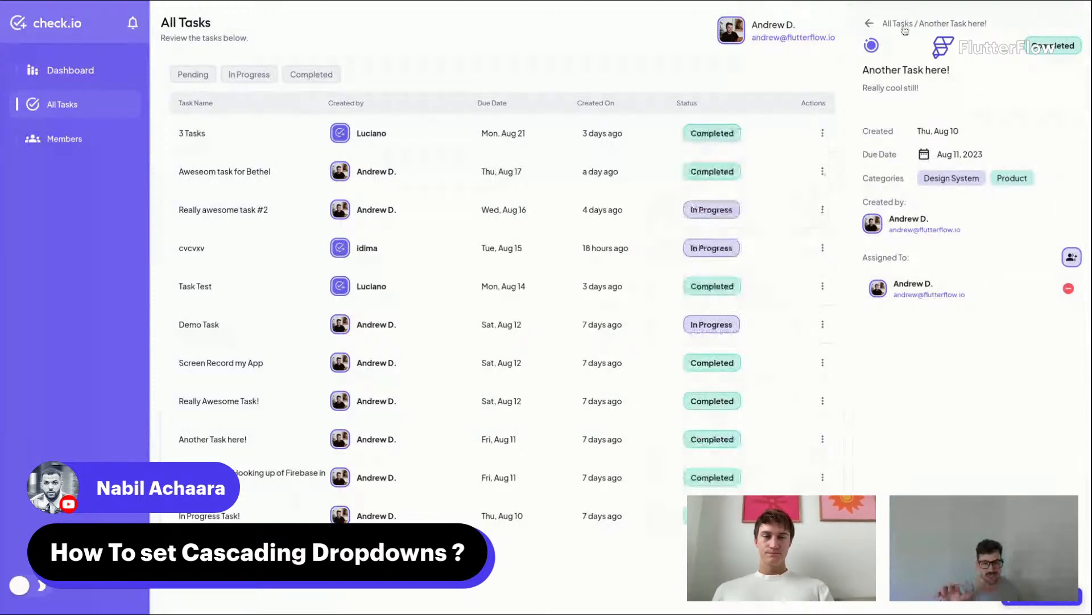
{"action": "left_click", "coordinate": [903, 26]}
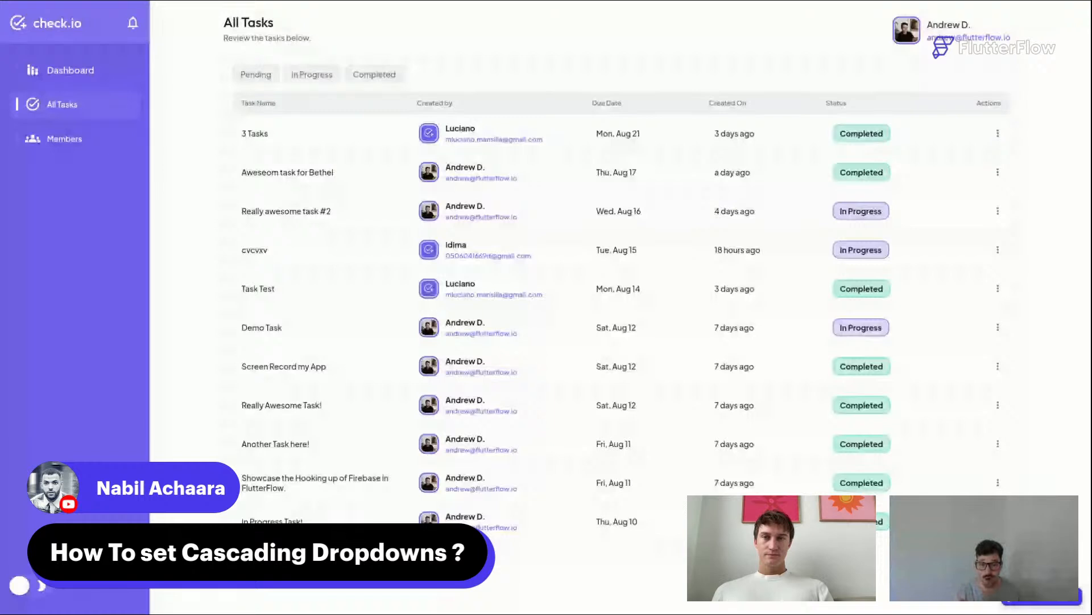